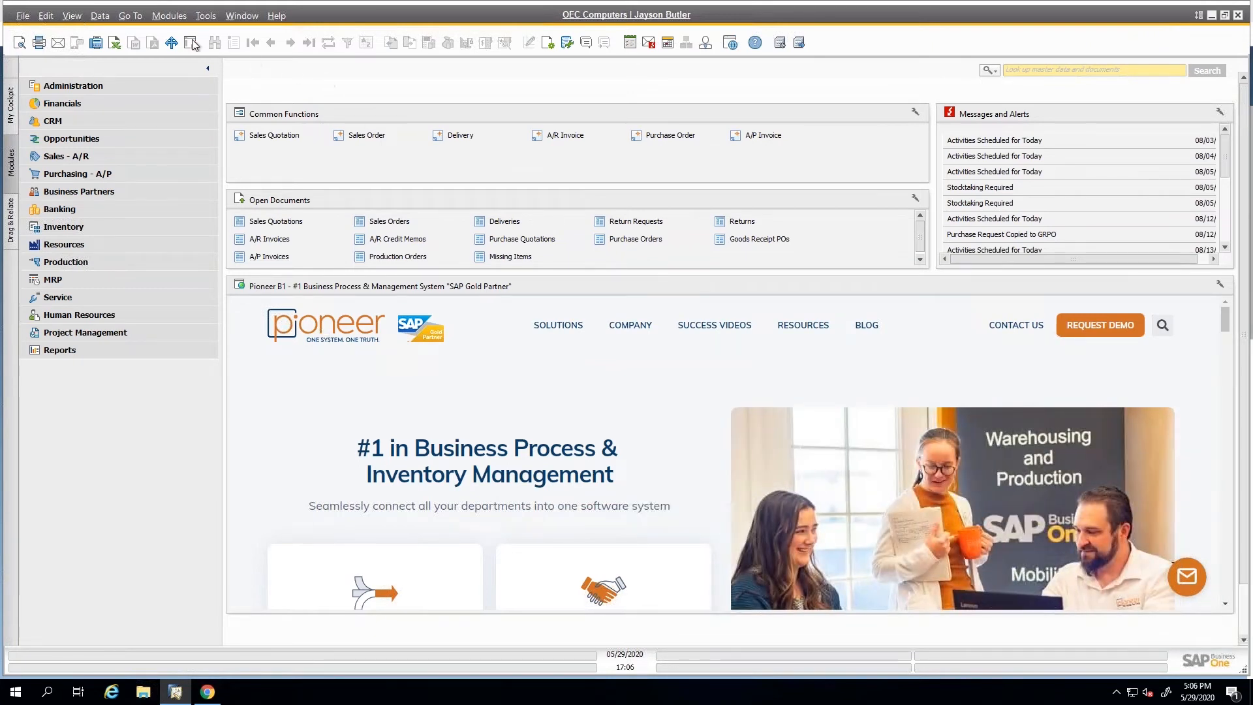
Launch the Web Client from the Administration module, and close its browser window.
{"action": "left_click", "coordinate": [132, 87]}
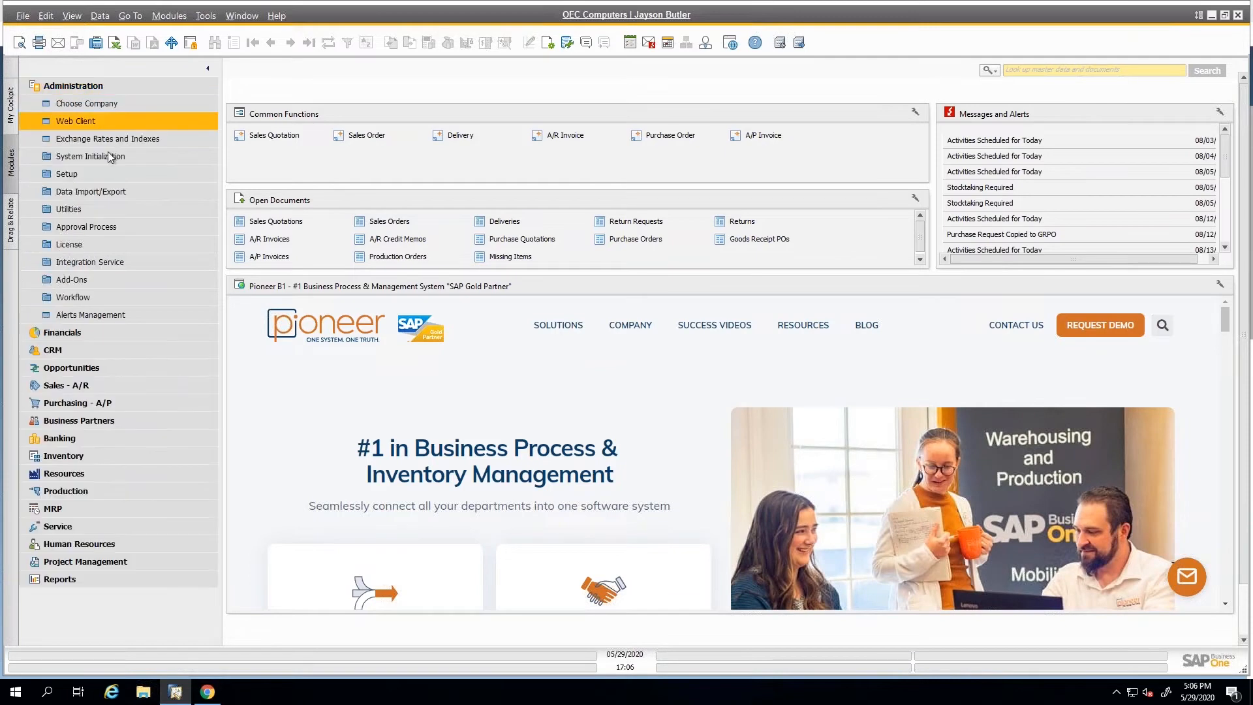
{"action": "left_click", "coordinate": [102, 88]}
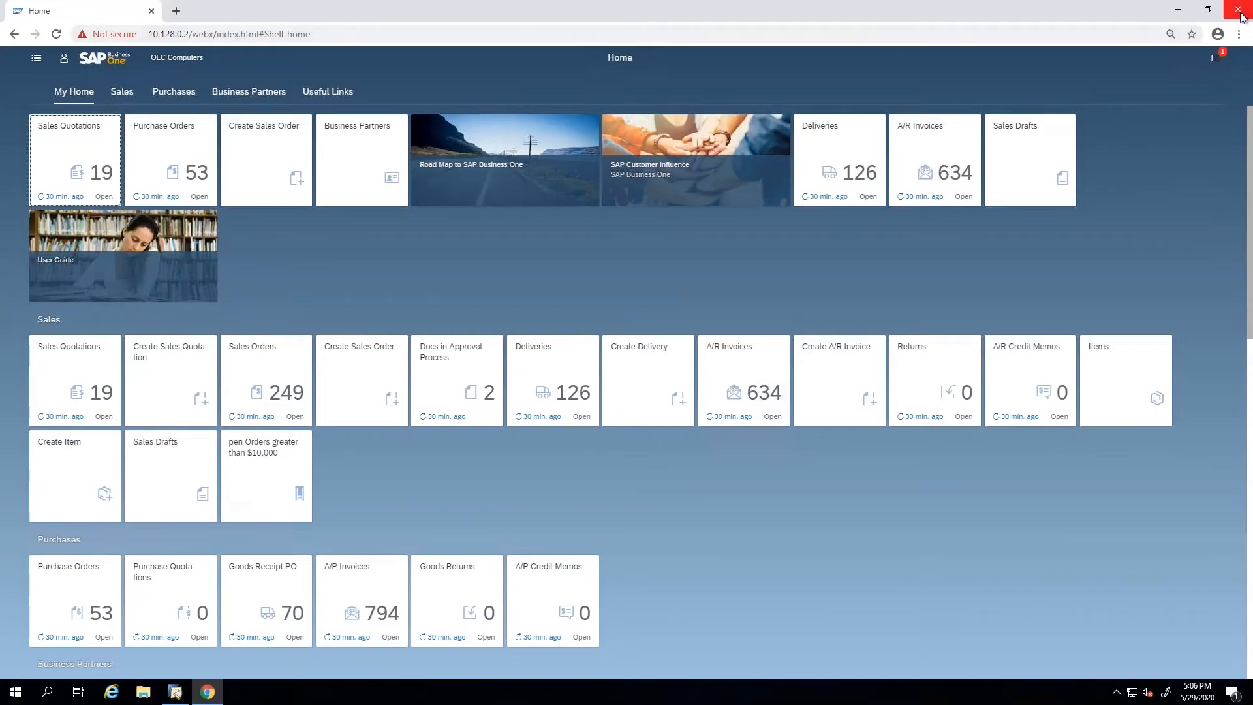
{"action": "left_click", "coordinate": [1238, 9]}
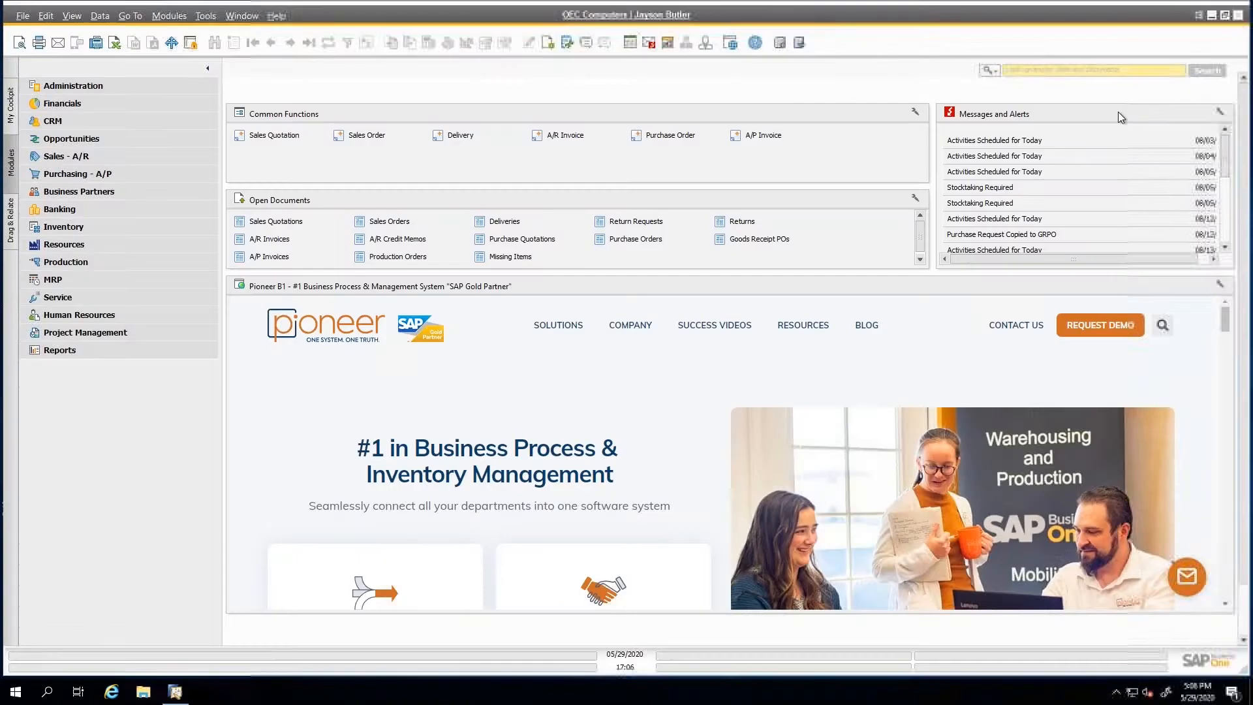
Launch the Web Client directly from the SAP Business One desktop client and log in to the company OEC Computers (SBODemoUS).
{"action": "left_click", "coordinate": [732, 43]}
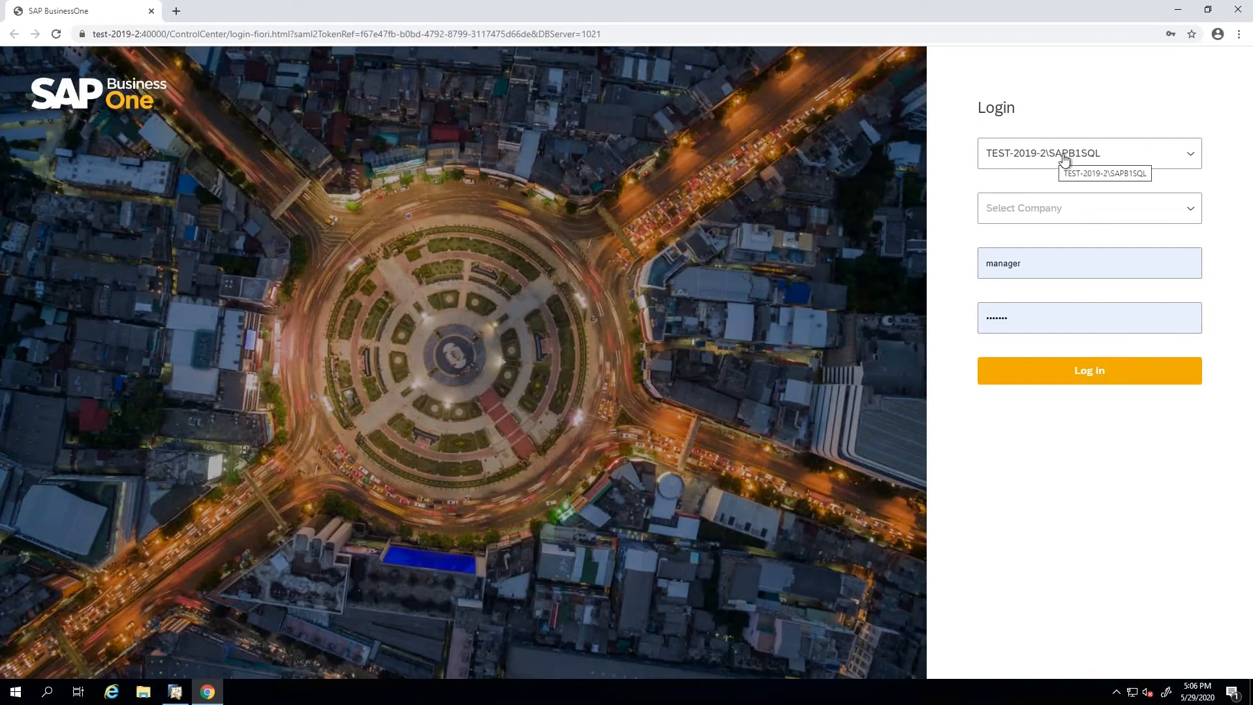
{"action": "left_click", "coordinate": [1088, 217]}
{"action": "left_click", "coordinate": [1075, 271]}
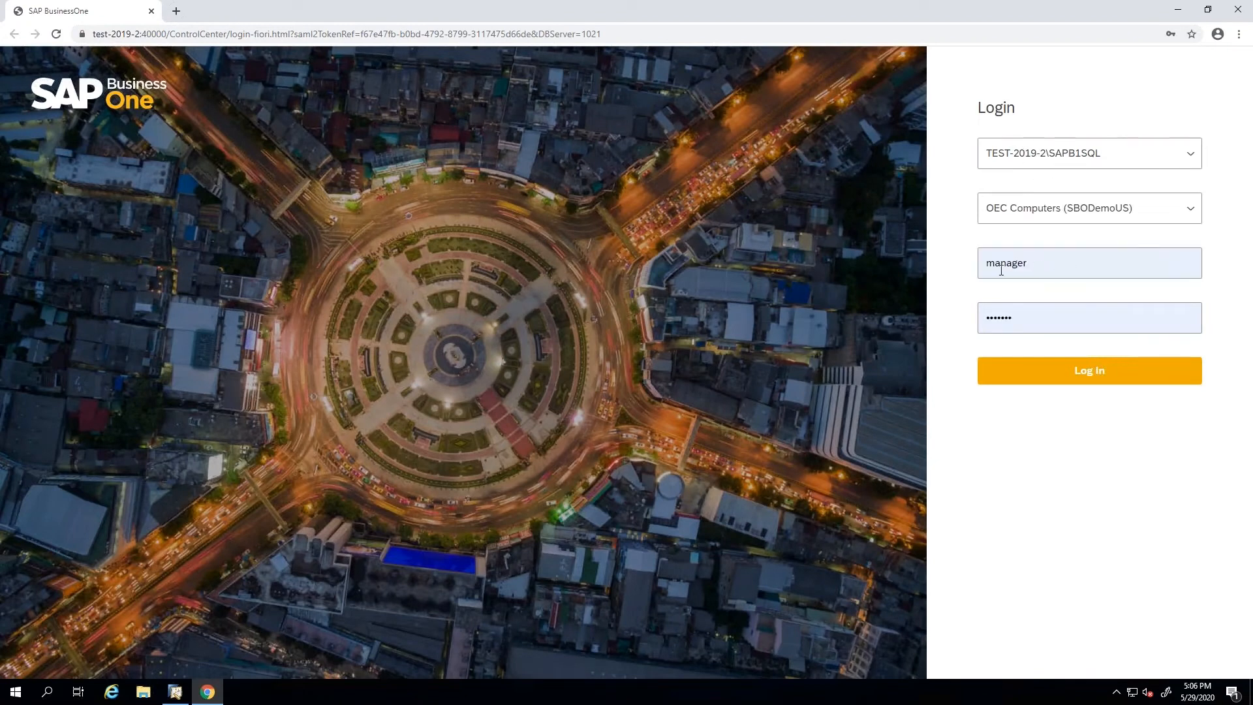
{"action": "left_click", "coordinate": [1061, 371]}
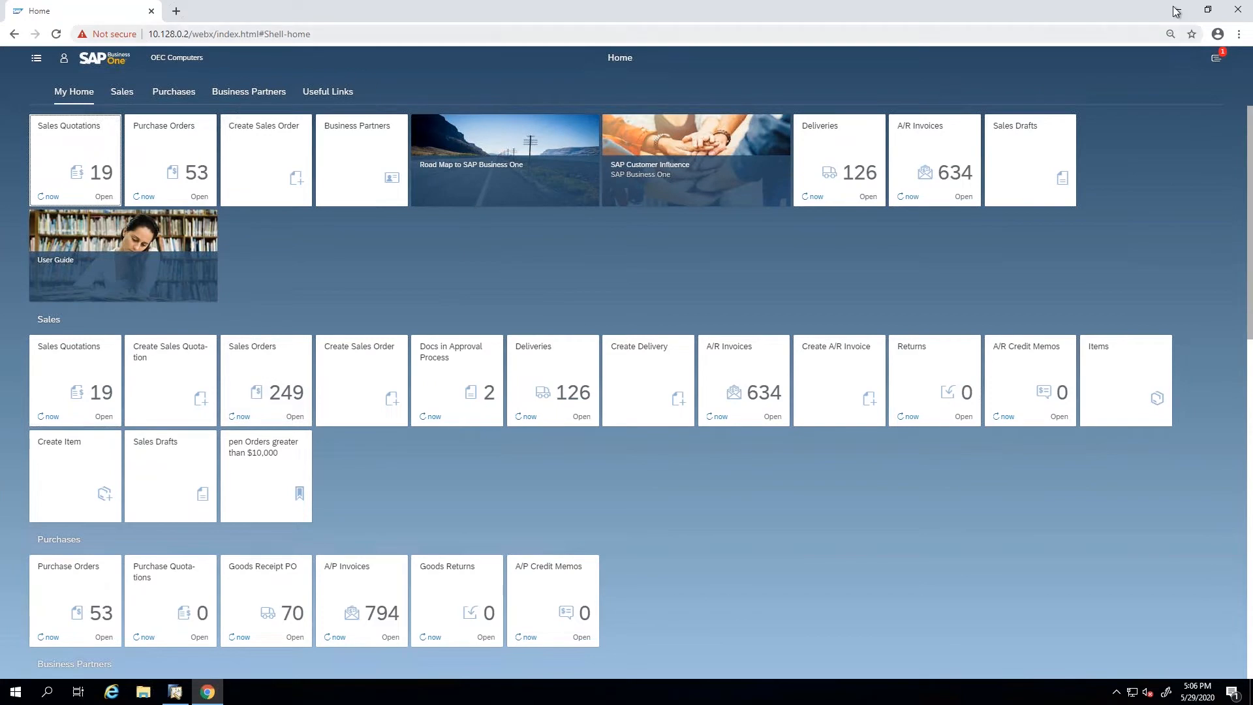
Widen and narrow the restored browser window to examine how the home page tiles adapt, and maximize it again.
{"action": "left_click", "coordinate": [1209, 10]}
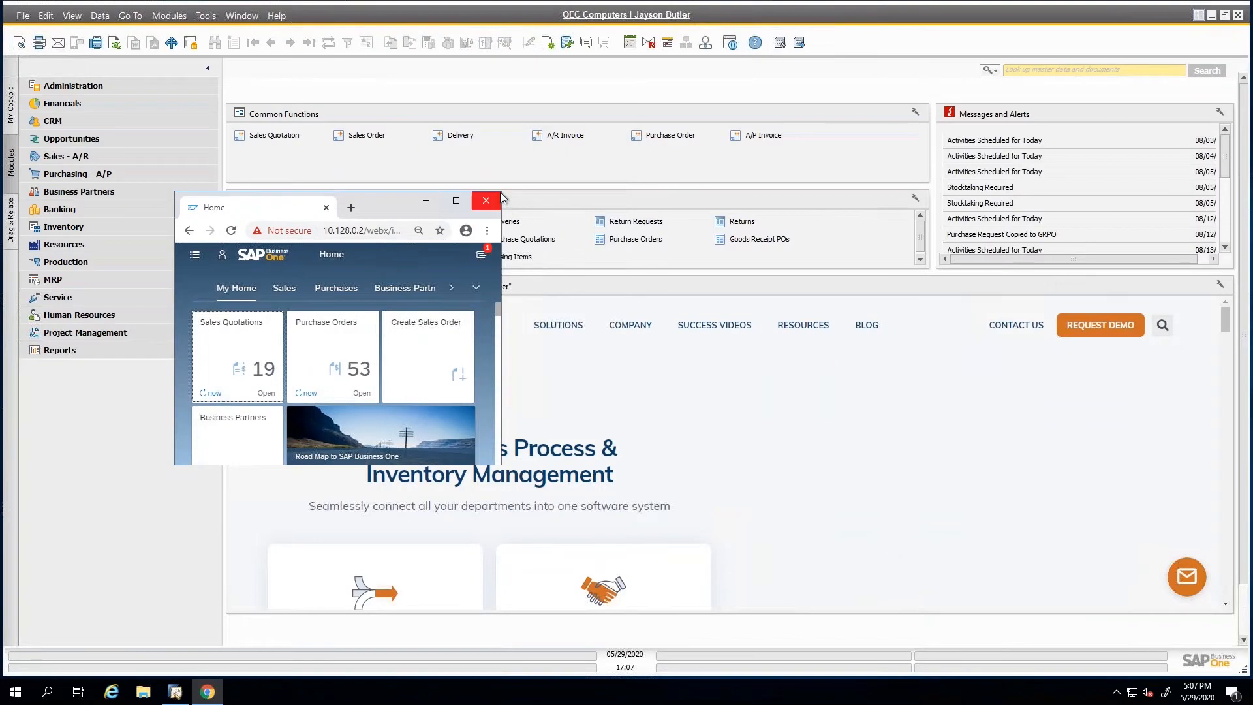
{"action": "left_click_drag", "start_coordinate": [502, 266], "coordinate": [868, 266]}
{"action": "left_click_drag", "start_coordinate": [623, 192], "coordinate": [586, 37]}
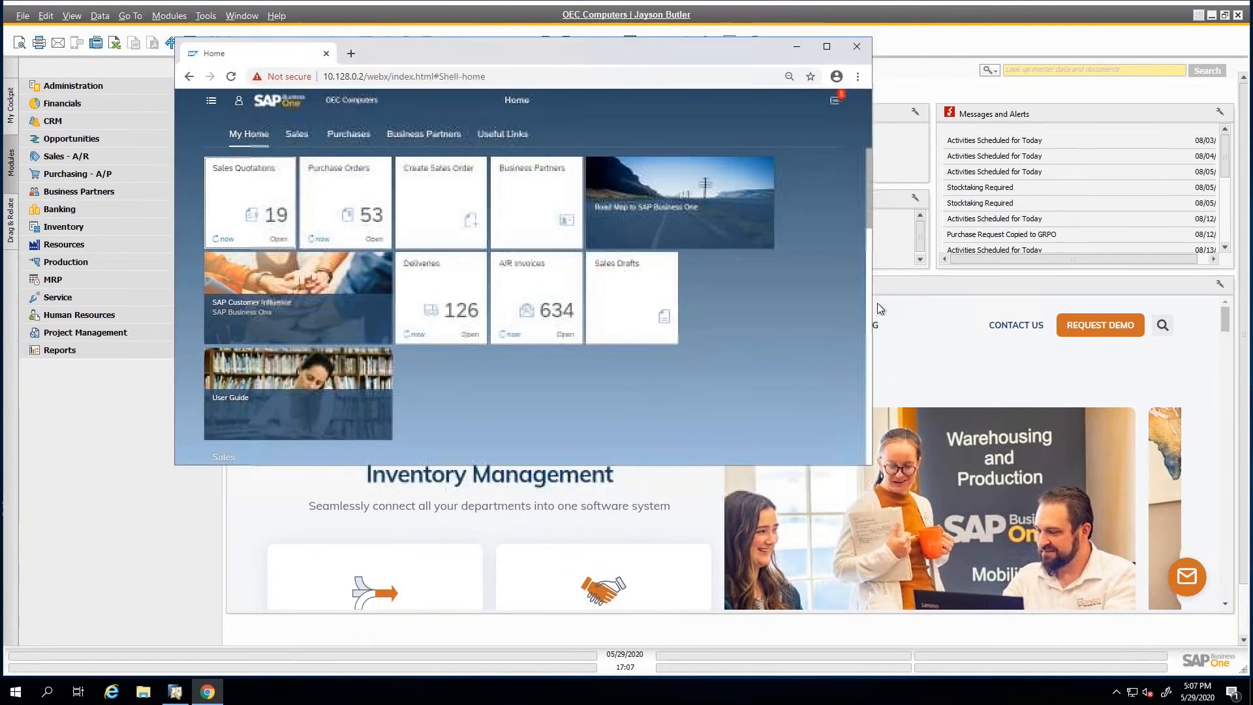
{"action": "left_click_drag", "start_coordinate": [873, 305], "coordinate": [501, 306]}
{"action": "scroll", "coordinate": [411, 330], "scroll_direction": "down", "scroll_amount": 8}
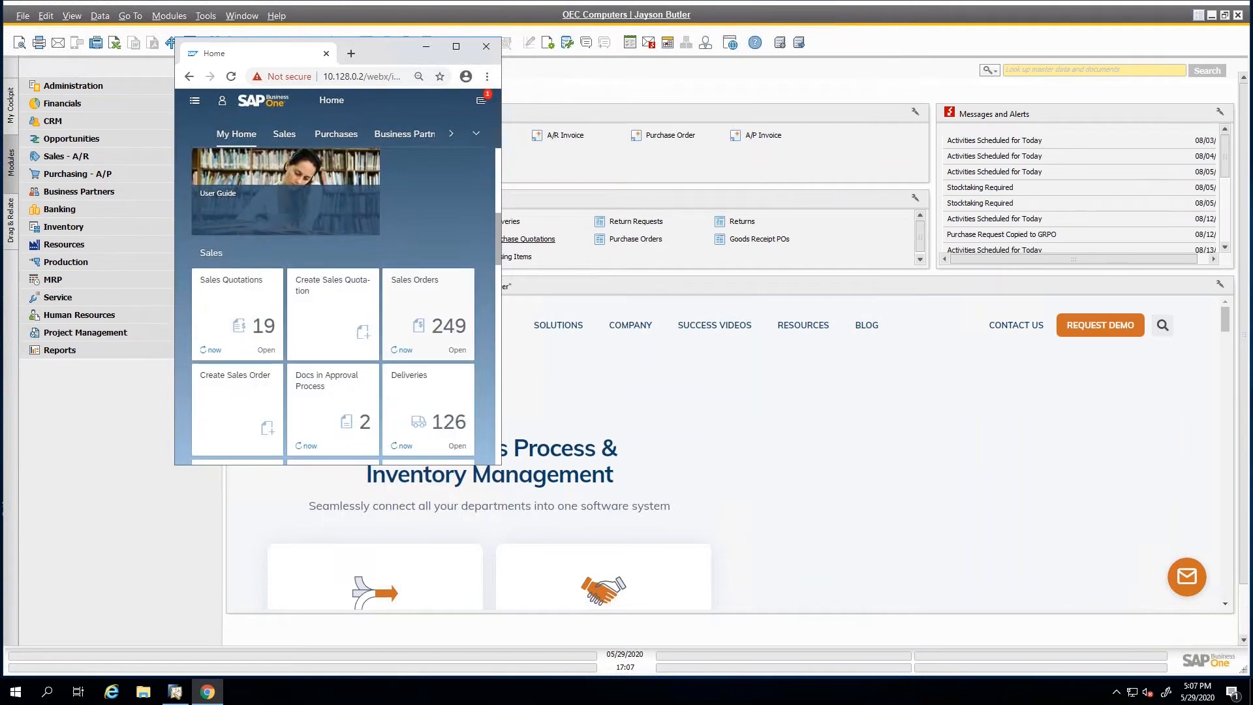
{"action": "scroll", "coordinate": [433, 420], "scroll_direction": "down", "scroll_amount": 3}
{"action": "scroll", "coordinate": [433, 420], "scroll_direction": "up", "scroll_amount": 4}
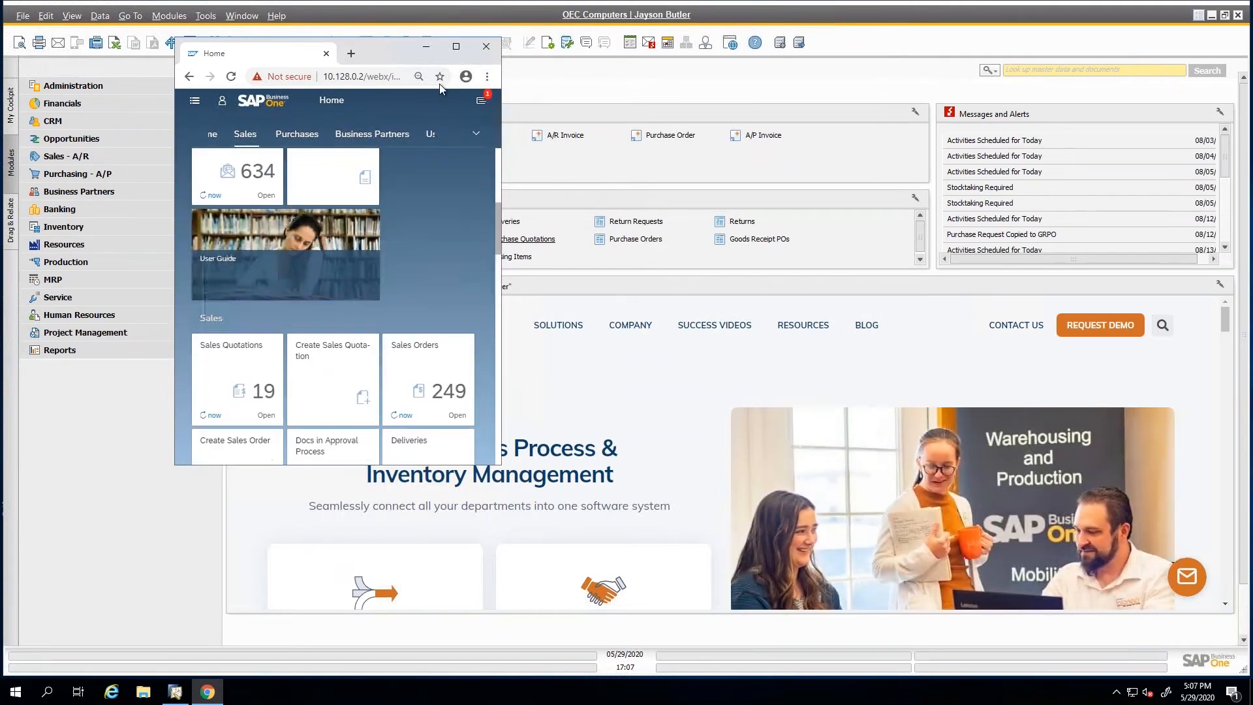
{"action": "left_click", "coordinate": [456, 45]}
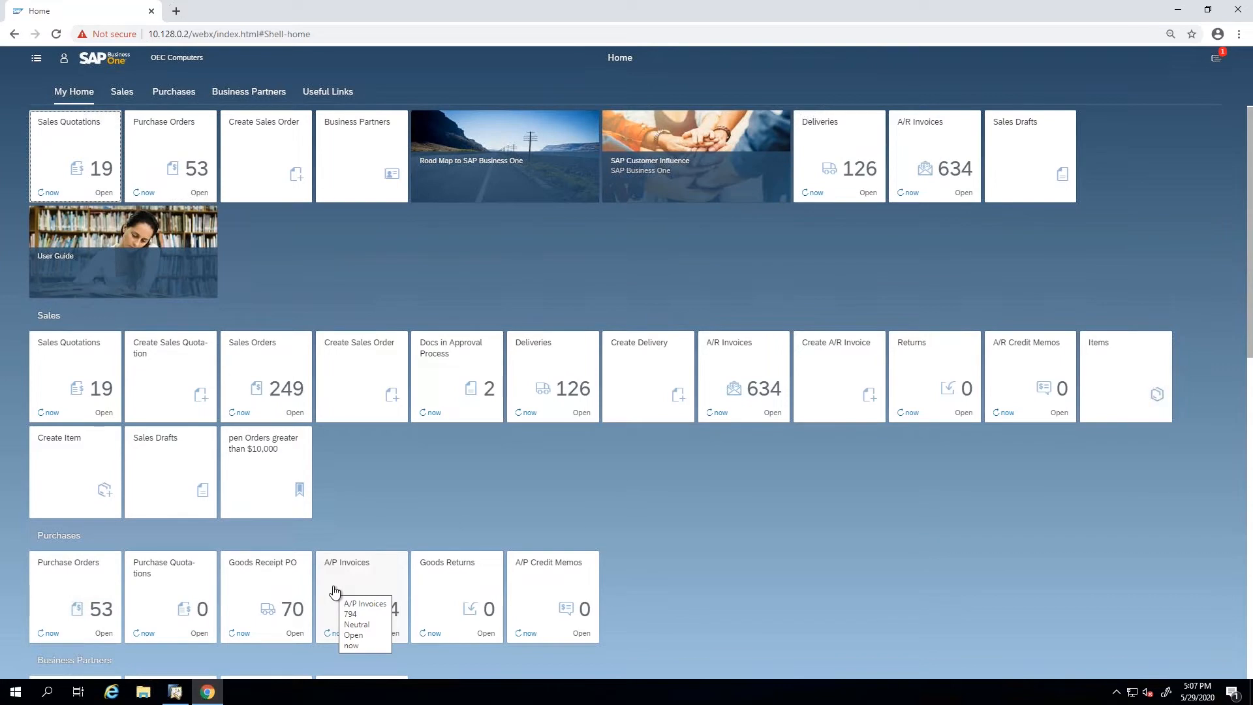
Review the notifications in the All and By Date views, and return to the home page.
{"action": "scroll", "coordinate": [431, 480], "scroll_direction": "down", "scroll_amount": 2}
{"action": "scroll", "coordinate": [431, 479], "scroll_direction": "down", "scroll_amount": 1}
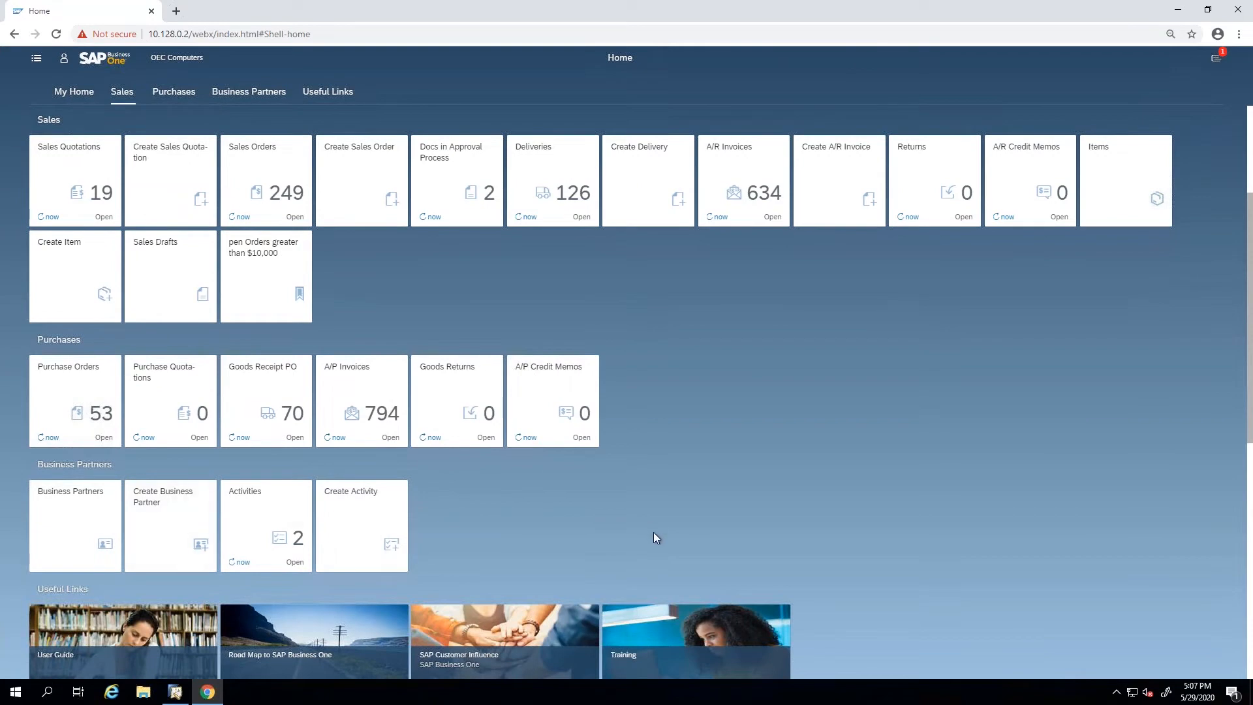
{"action": "scroll", "coordinate": [607, 545], "scroll_direction": "up", "scroll_amount": 3}
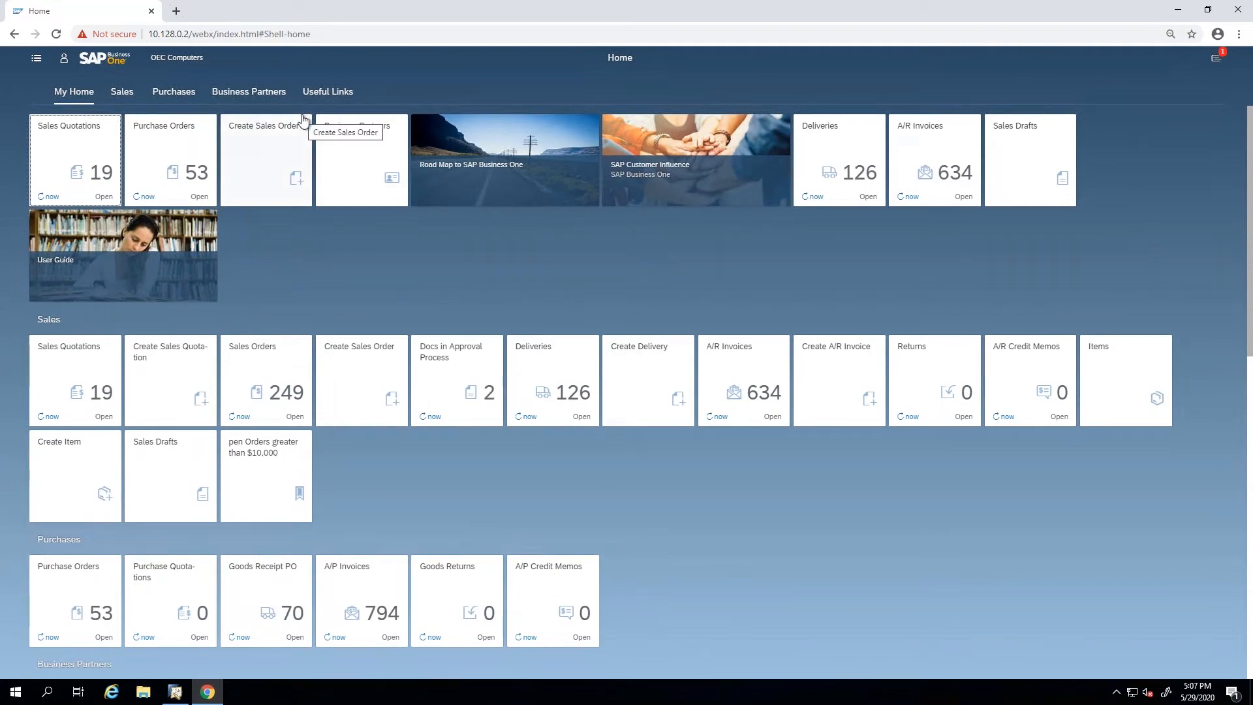
{"action": "left_click", "coordinate": [1218, 60]}
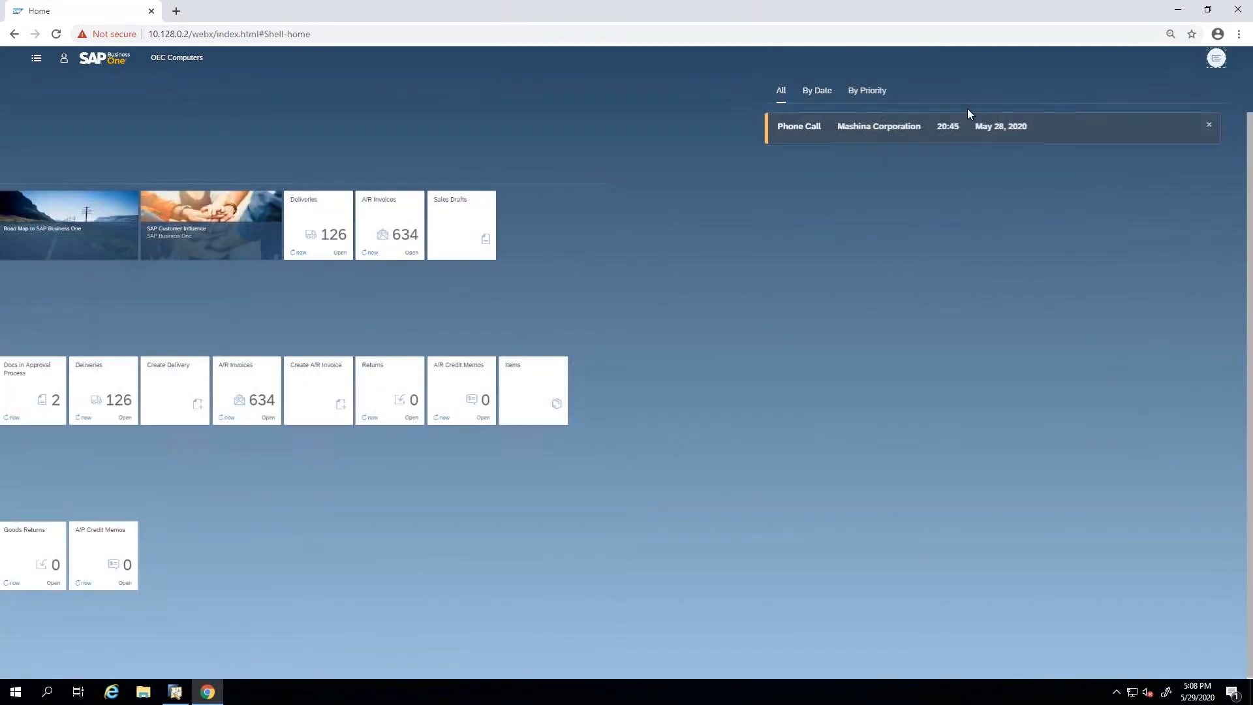
{"action": "left_click", "coordinate": [825, 97]}
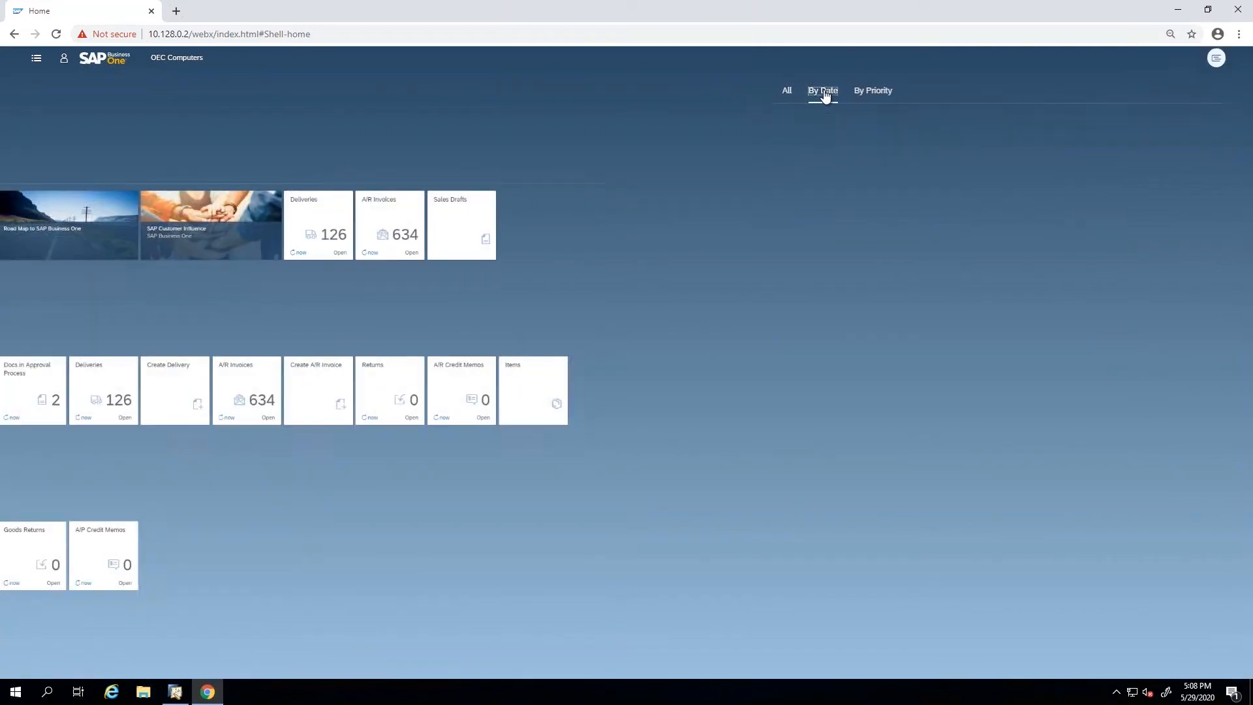
{"action": "left_click", "coordinate": [859, 125]}
{"action": "left_click", "coordinate": [809, 153]}
{"action": "left_click", "coordinate": [782, 92]}
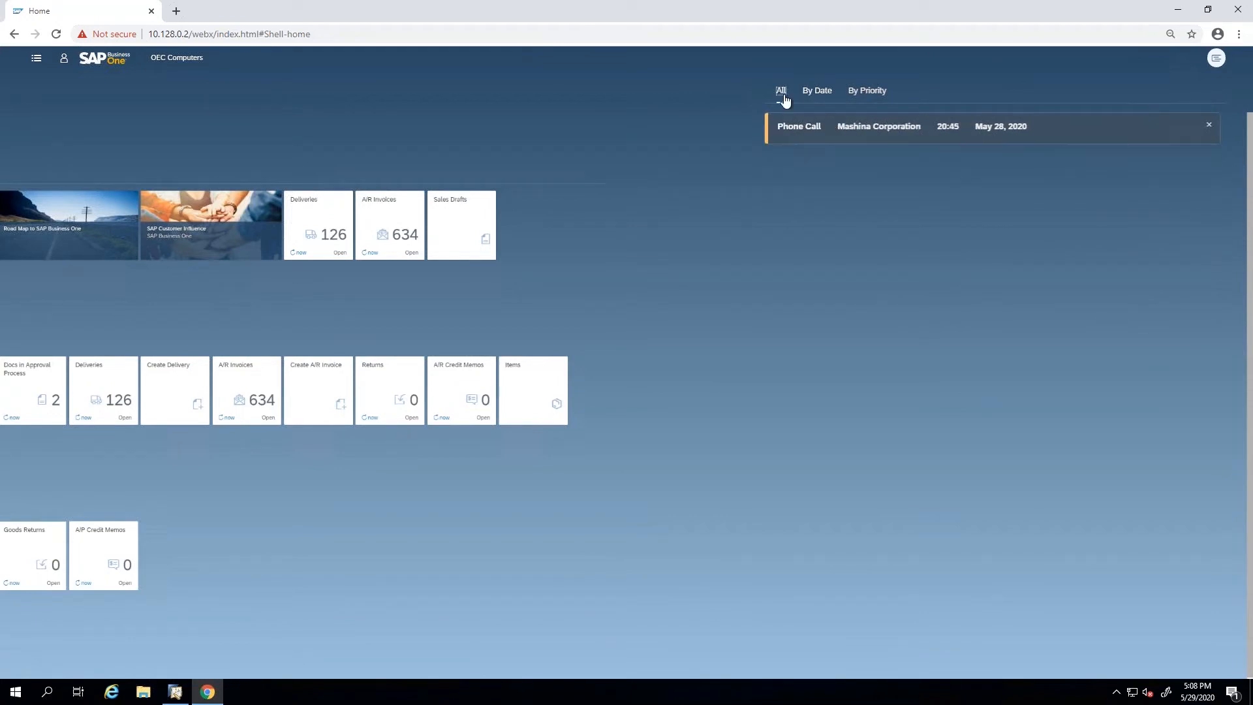
{"action": "left_click", "coordinate": [1217, 58]}
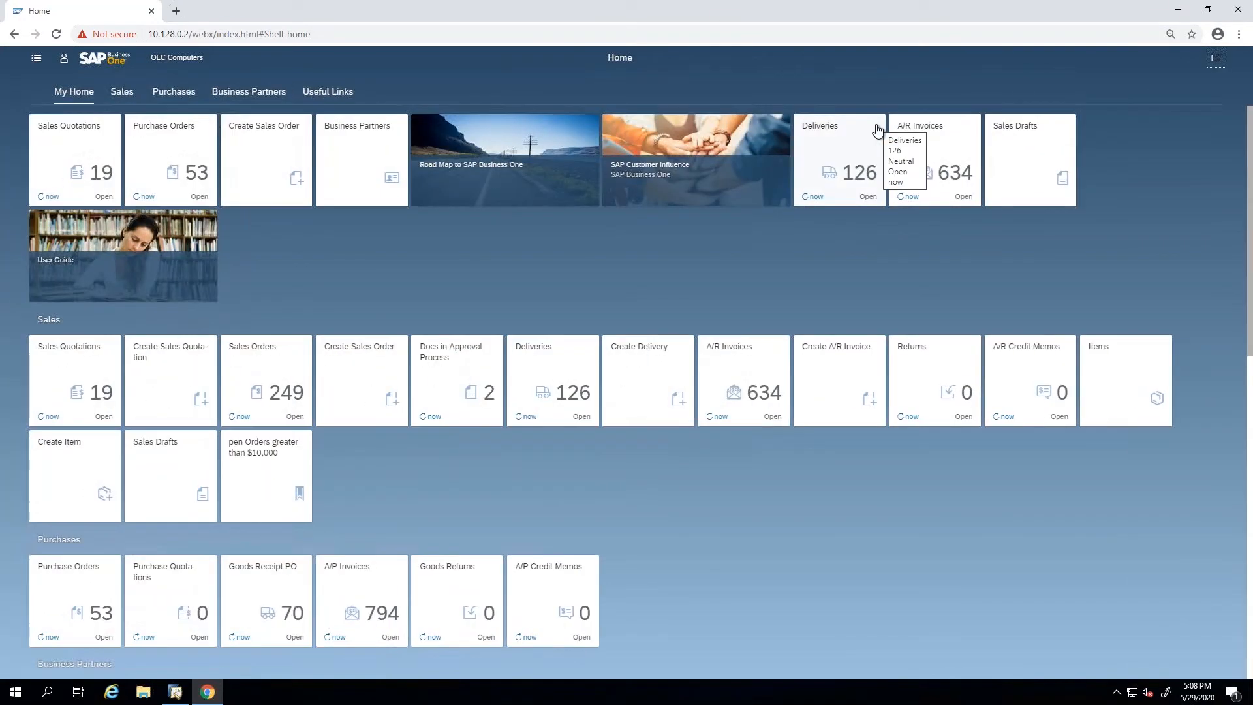
Look through the Sales entries in the navigation menu, and hide the menu again.
{"action": "left_click", "coordinate": [35, 61]}
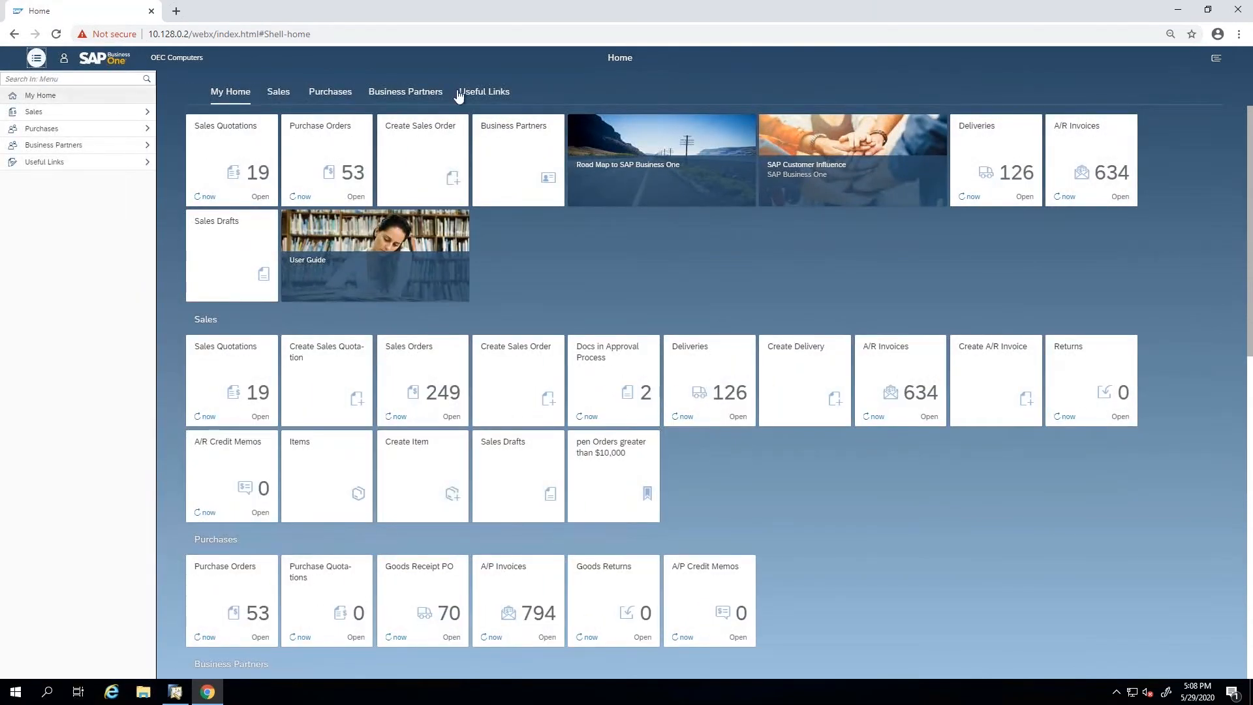
{"action": "left_click", "coordinate": [89, 114]}
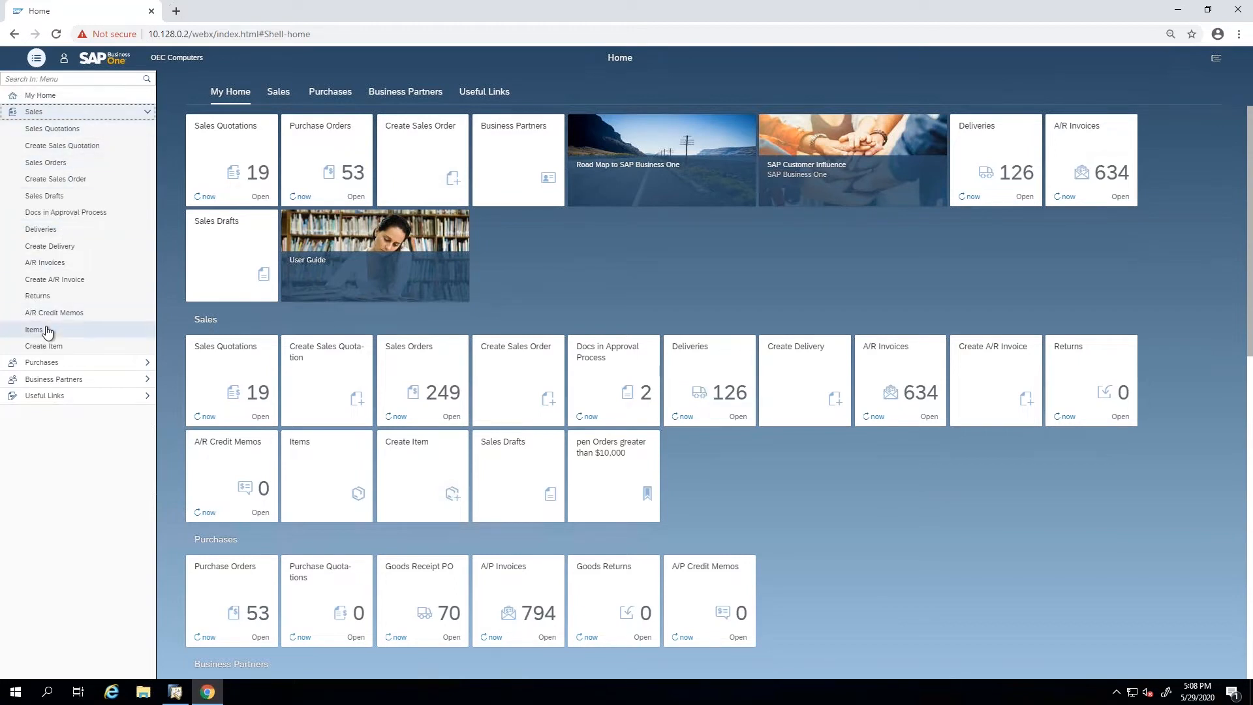
{"action": "left_click_drag", "start_coordinate": [49, 331], "coordinate": [205, 317]}
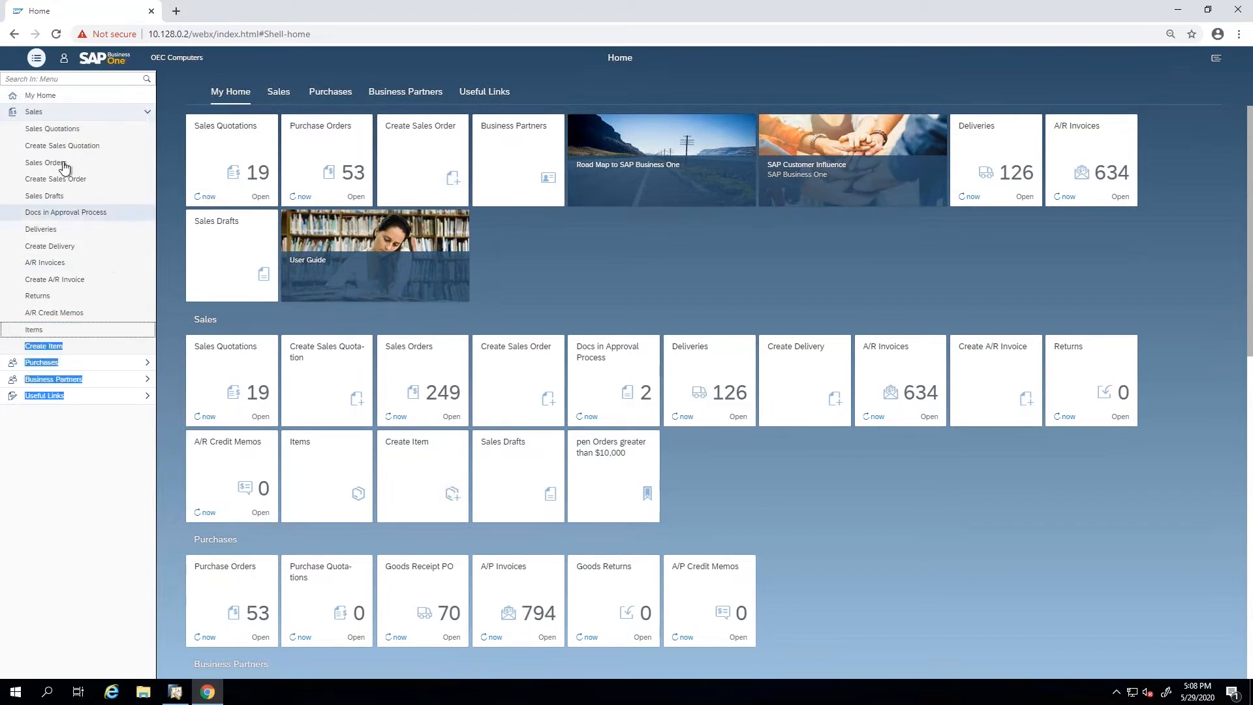
{"action": "left_click", "coordinate": [52, 112]}
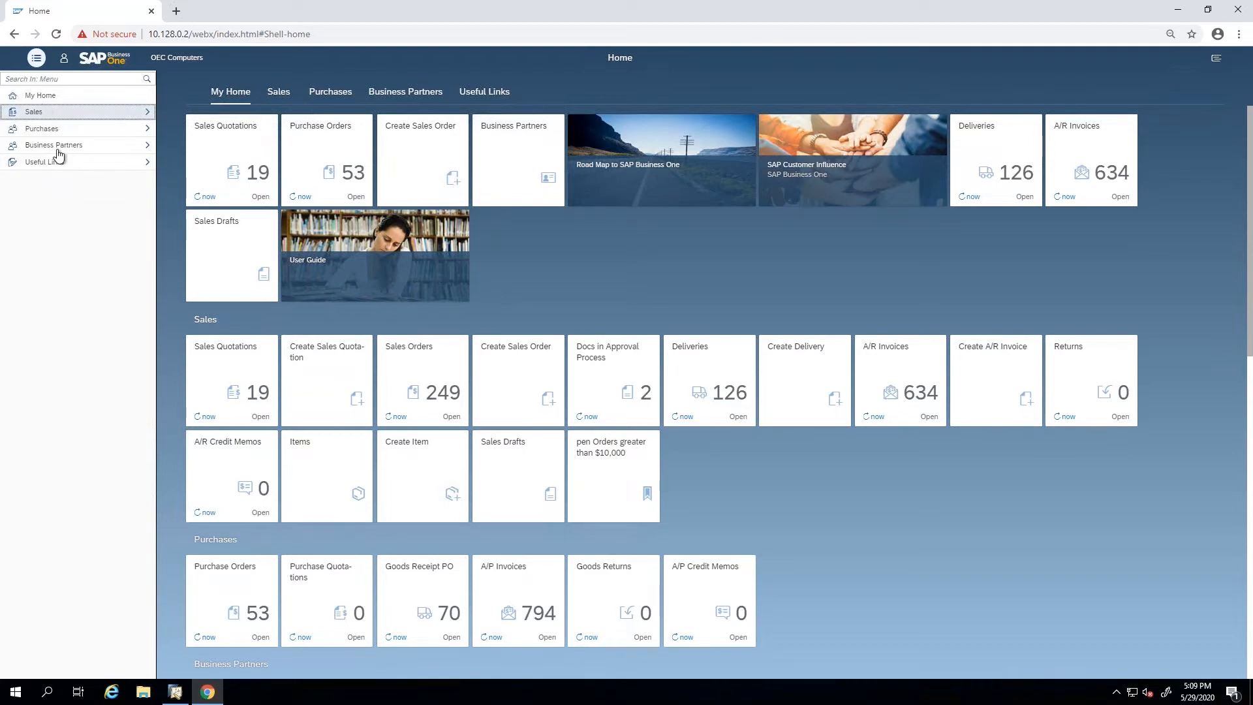
{"action": "left_click", "coordinate": [36, 59]}
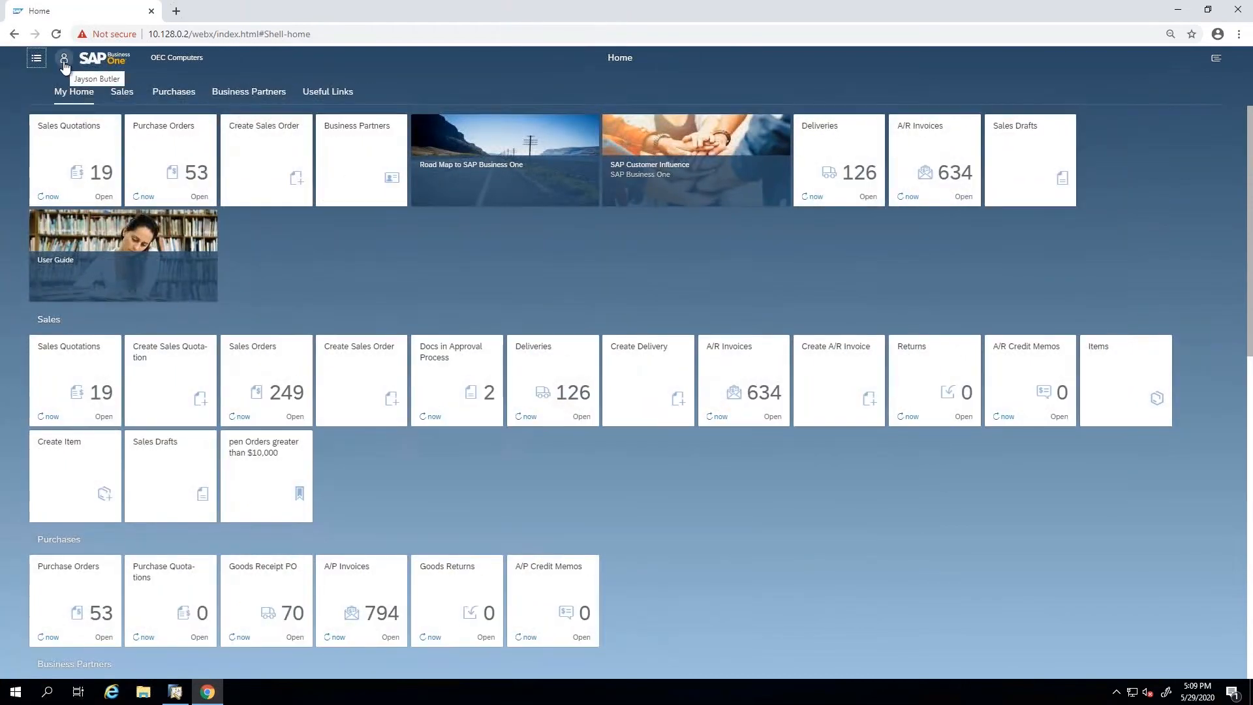
Examine the recent activity, frequently used apps and settings in the user area without changing them, and return to the home page.
{"action": "left_click", "coordinate": [64, 62]}
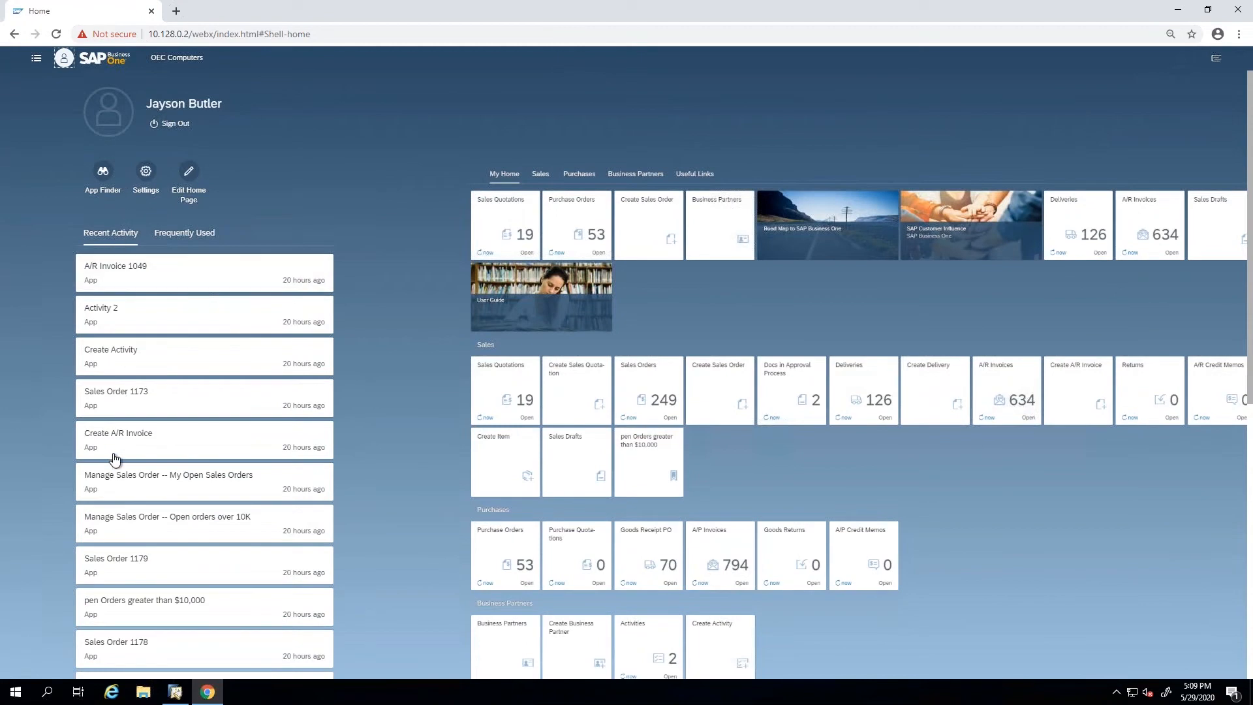
{"action": "left_click", "coordinate": [187, 235]}
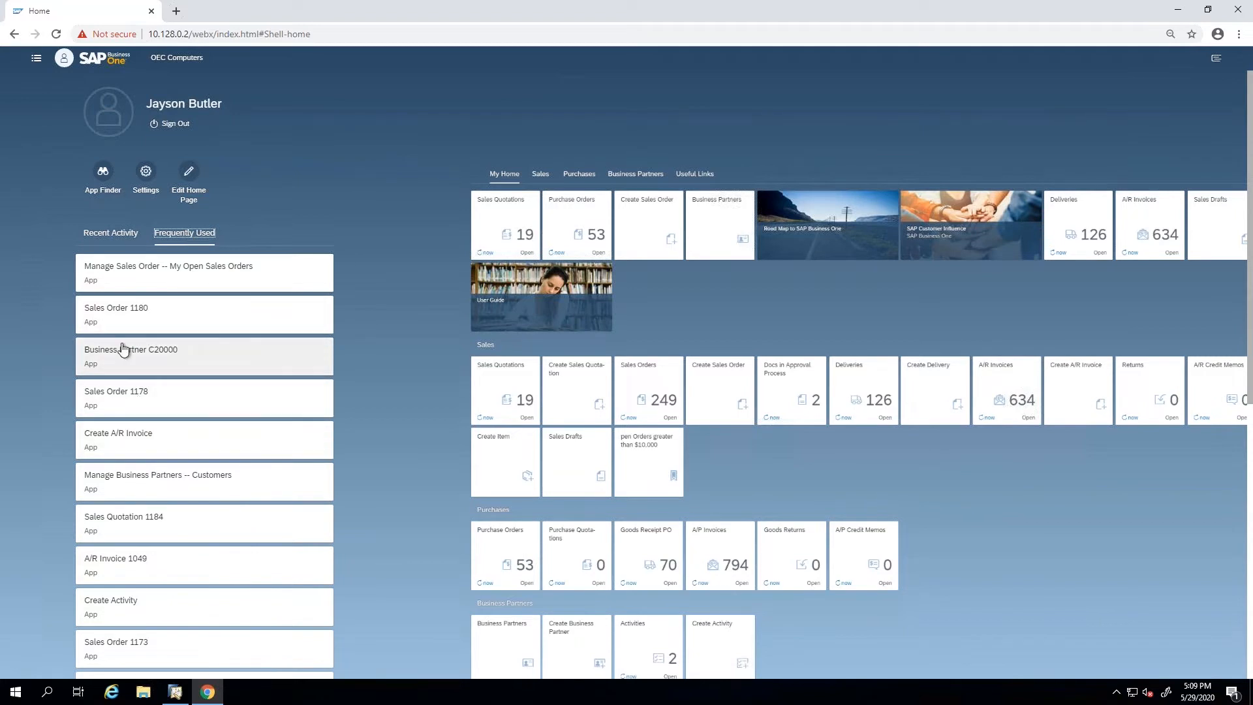
{"action": "left_click", "coordinate": [111, 235]}
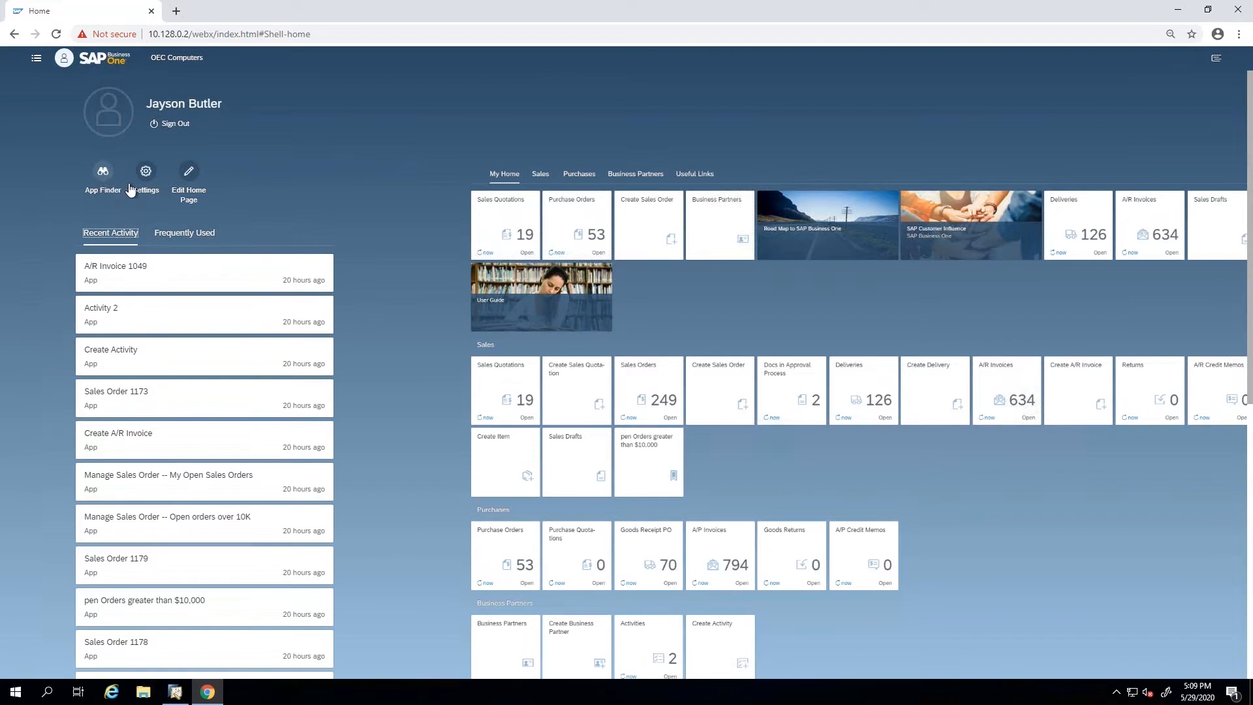
{"action": "left_click", "coordinate": [145, 174]}
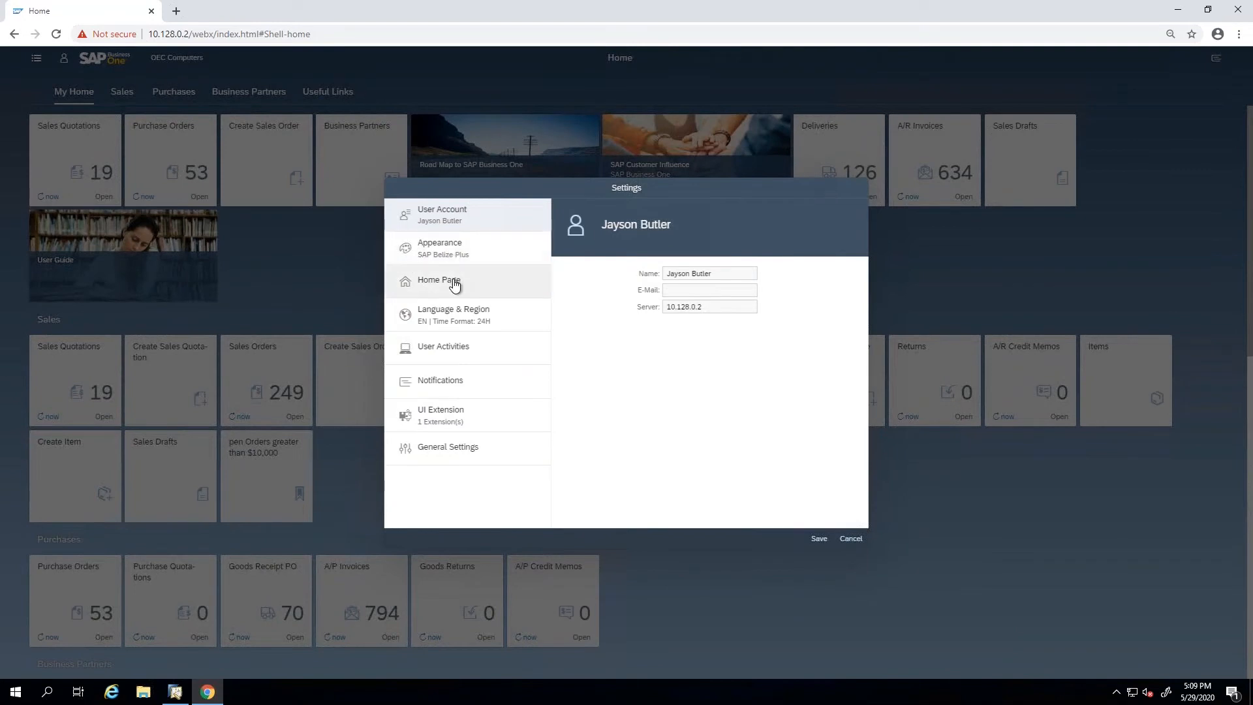
{"action": "left_click", "coordinate": [853, 539]}
{"action": "left_click", "coordinate": [33, 60]}
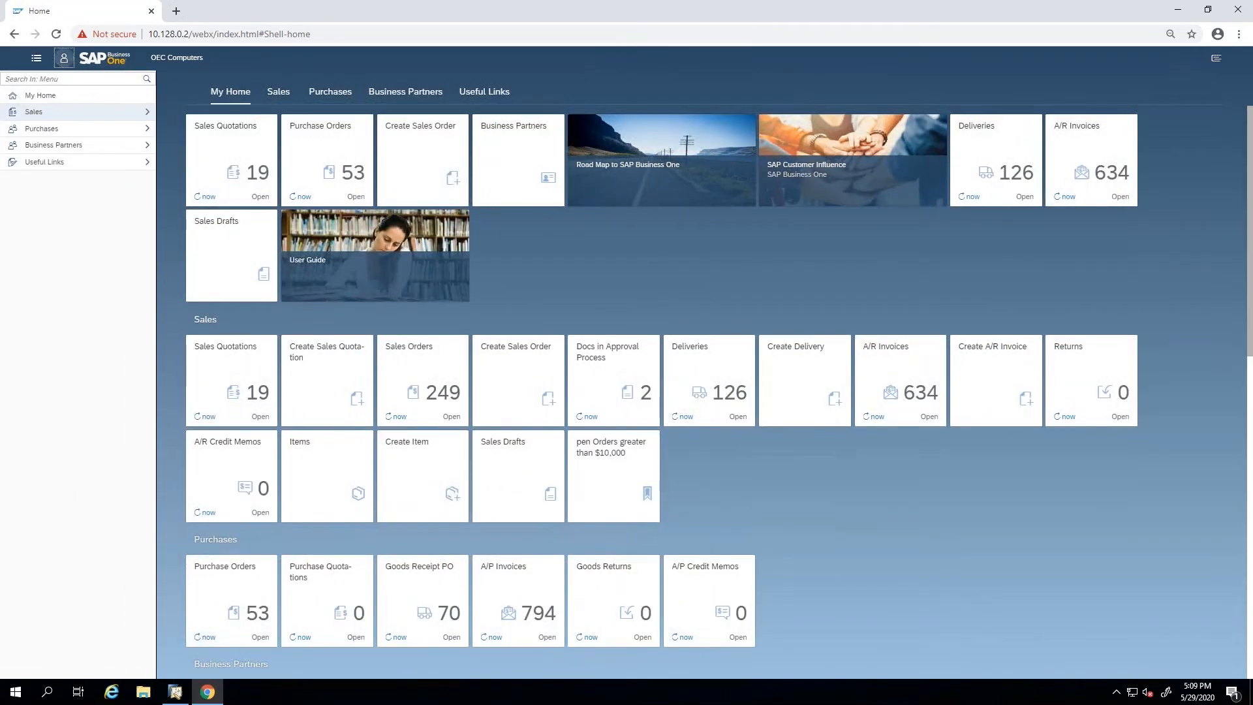
{"action": "left_click", "coordinate": [63, 58]}
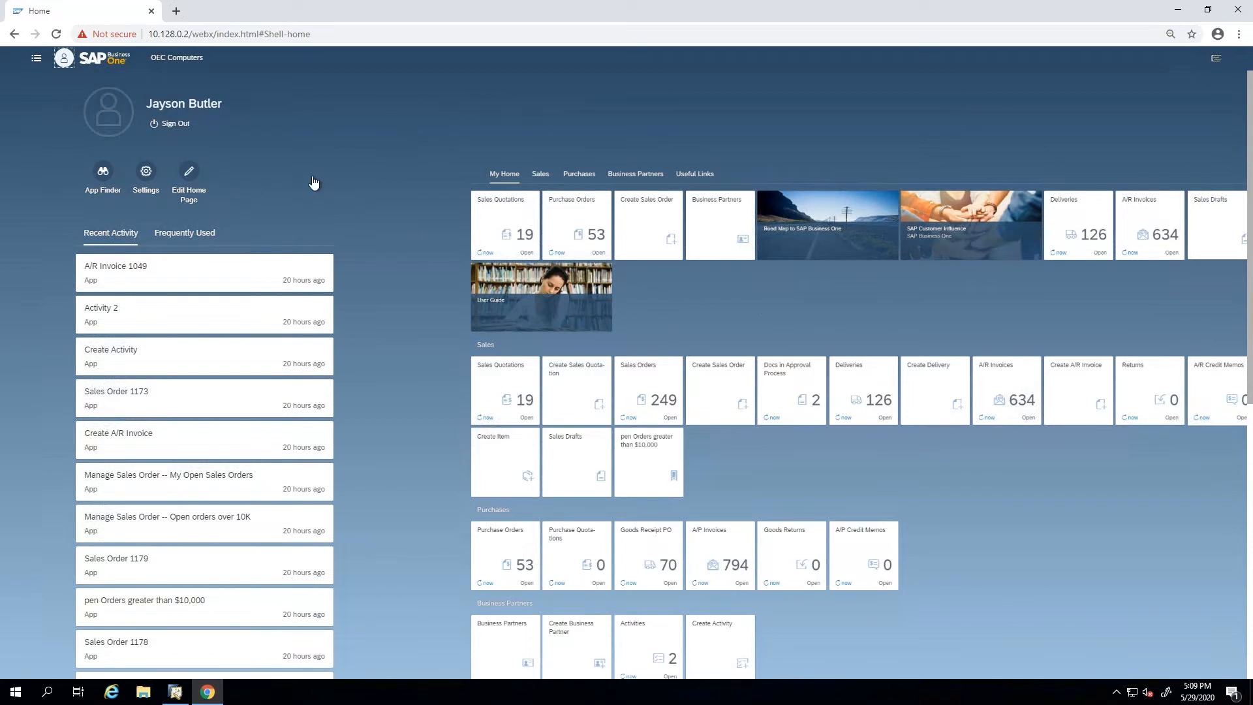
{"action": "left_click", "coordinate": [64, 58]}
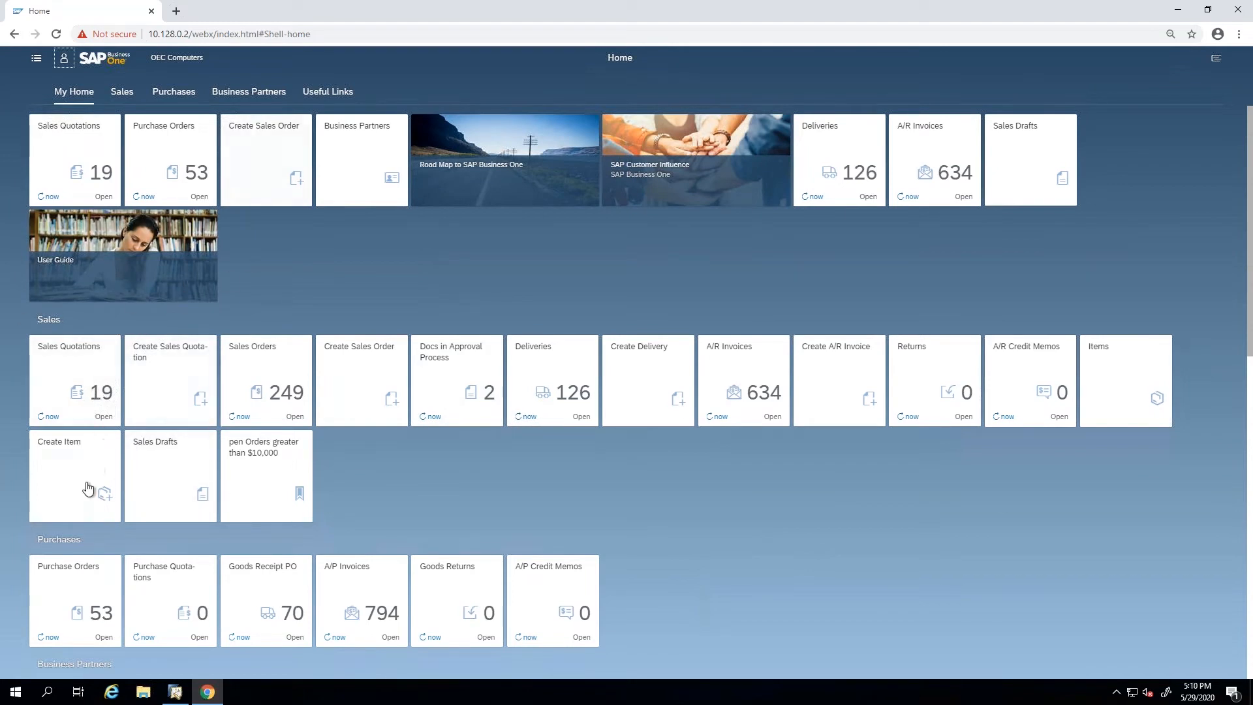
Move the Create Item tile from the Sales group into the My Home group, beside the User Guide tile.
{"action": "left_click_drag", "start_coordinate": [75, 483], "coordinate": [242, 275]}
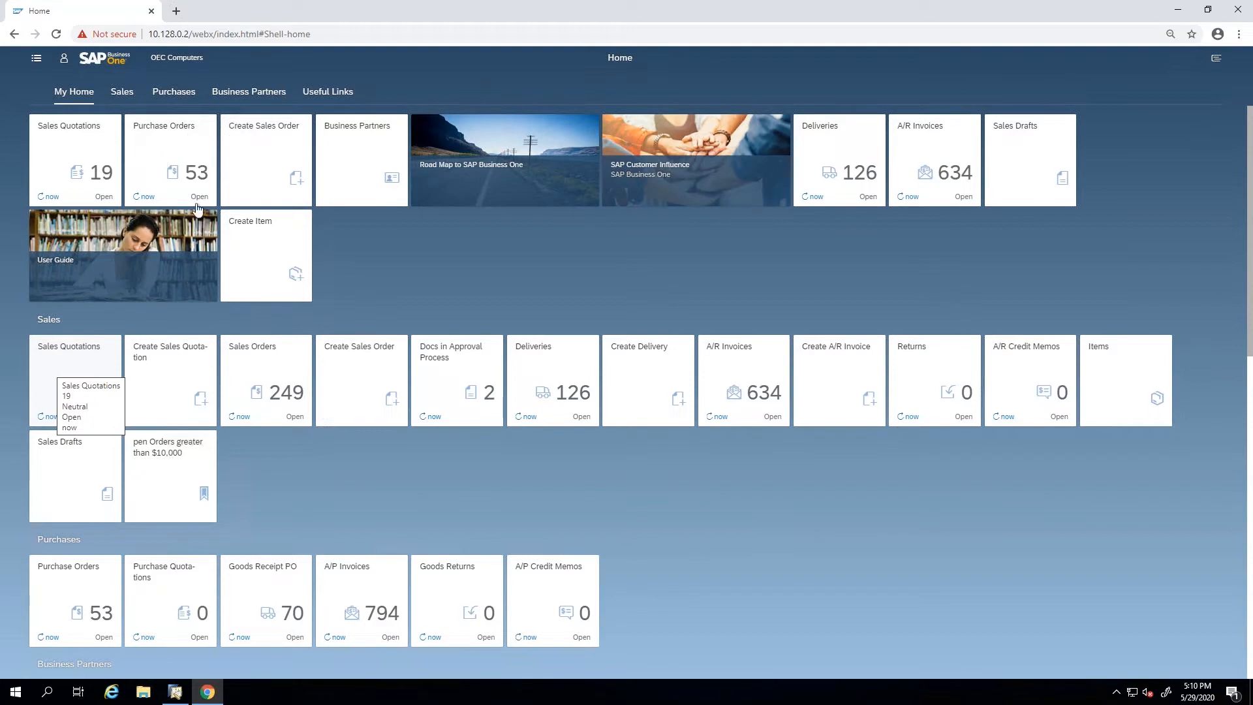
Open the Sales Orders list from the Sales group and look at its available saved views.
{"action": "left_click", "coordinate": [277, 368]}
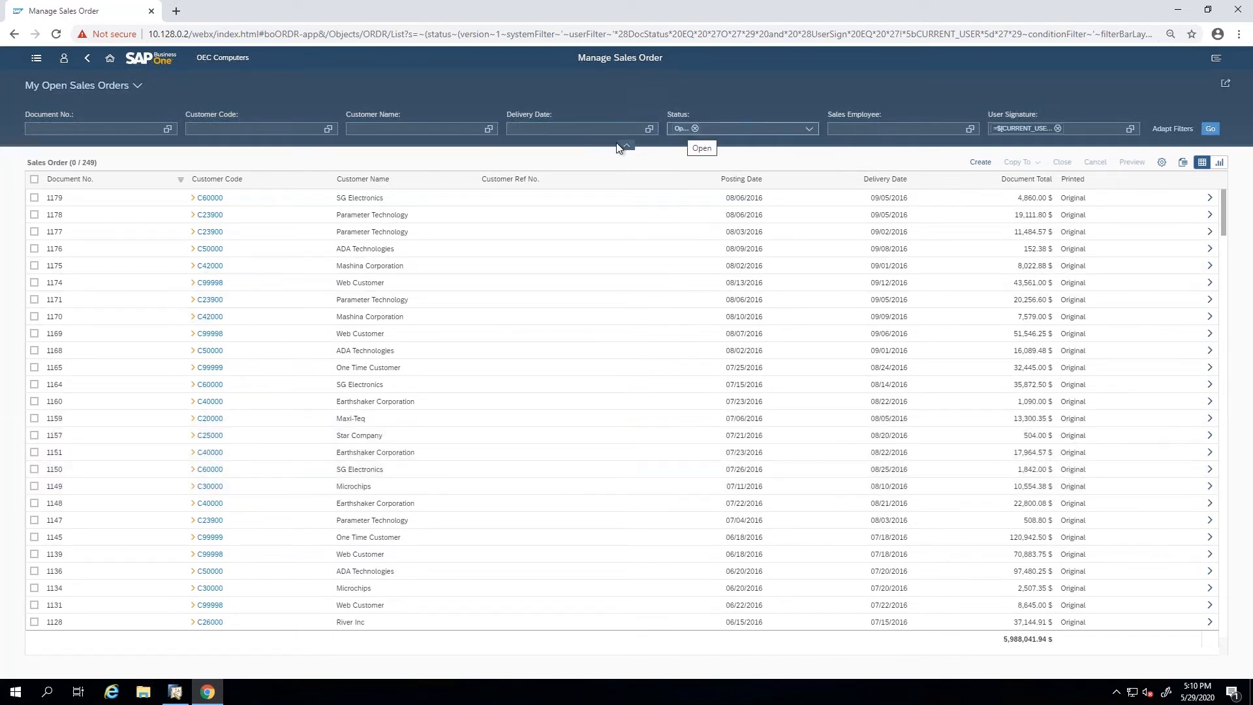
{"action": "left_click", "coordinate": [140, 88]}
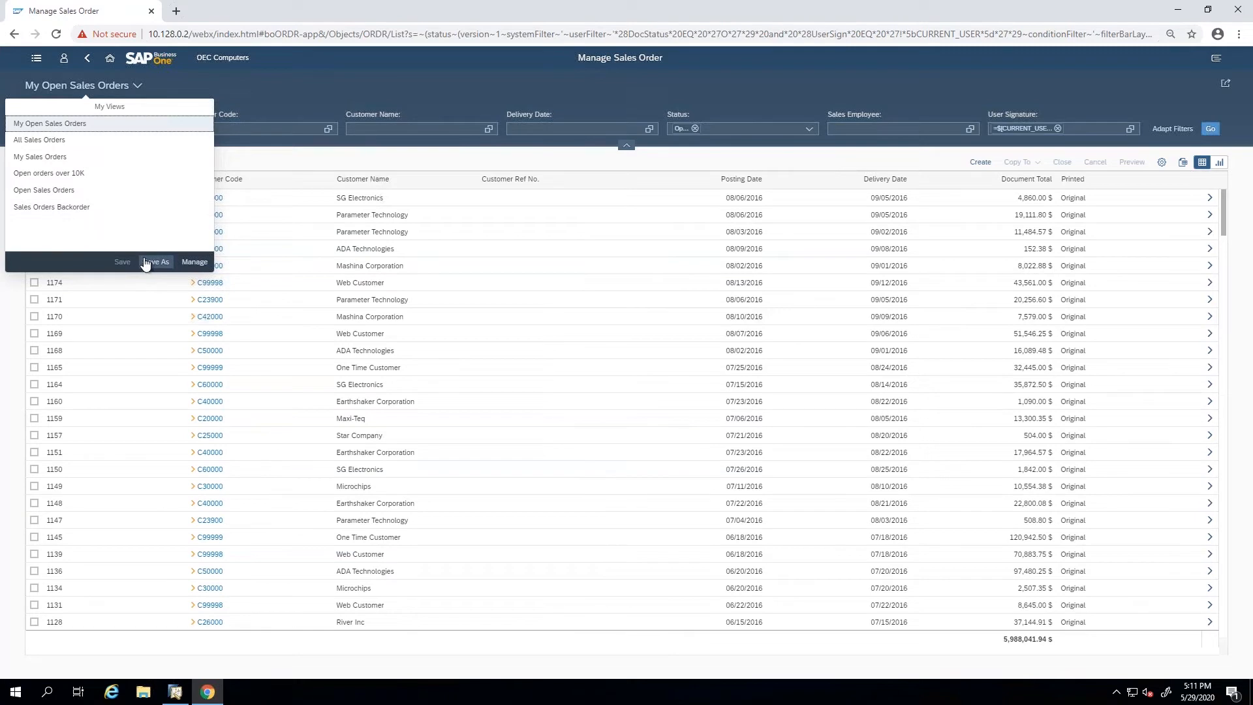
{"action": "left_click", "coordinate": [248, 98]}
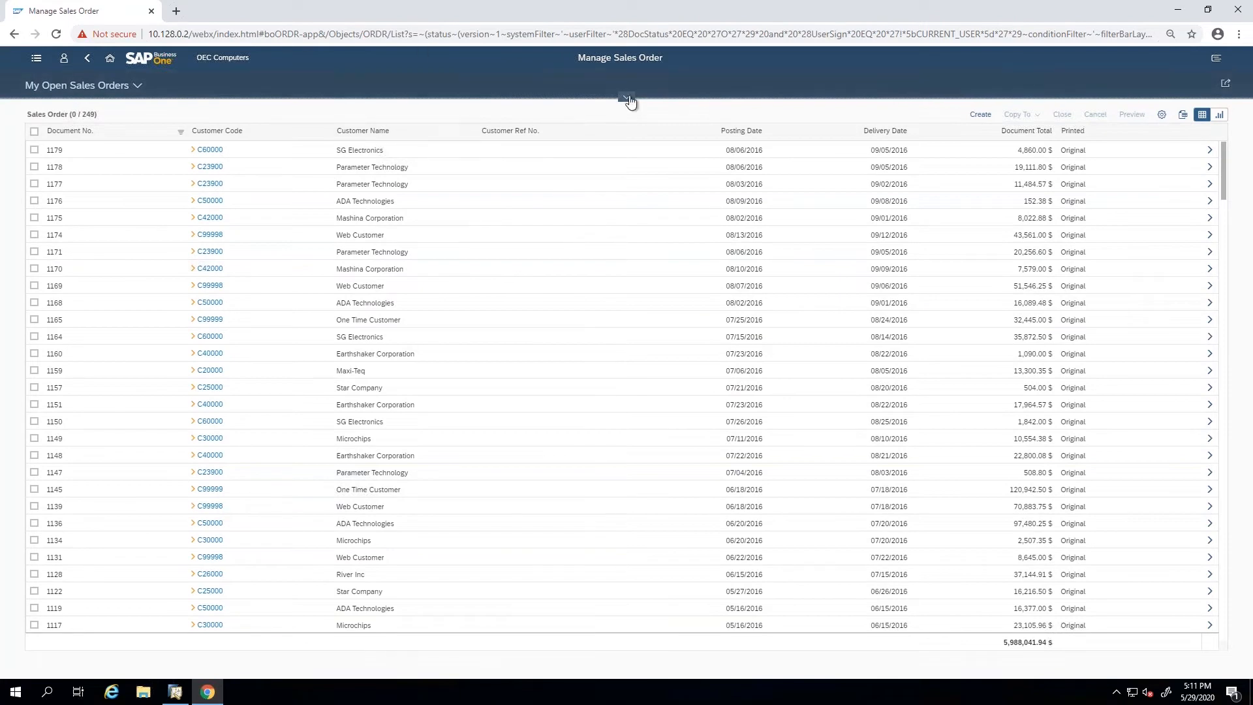
Show the filter bar, try filtering the sales orders by an exact customer code, and clear that filter again.
{"action": "left_click", "coordinate": [626, 99]}
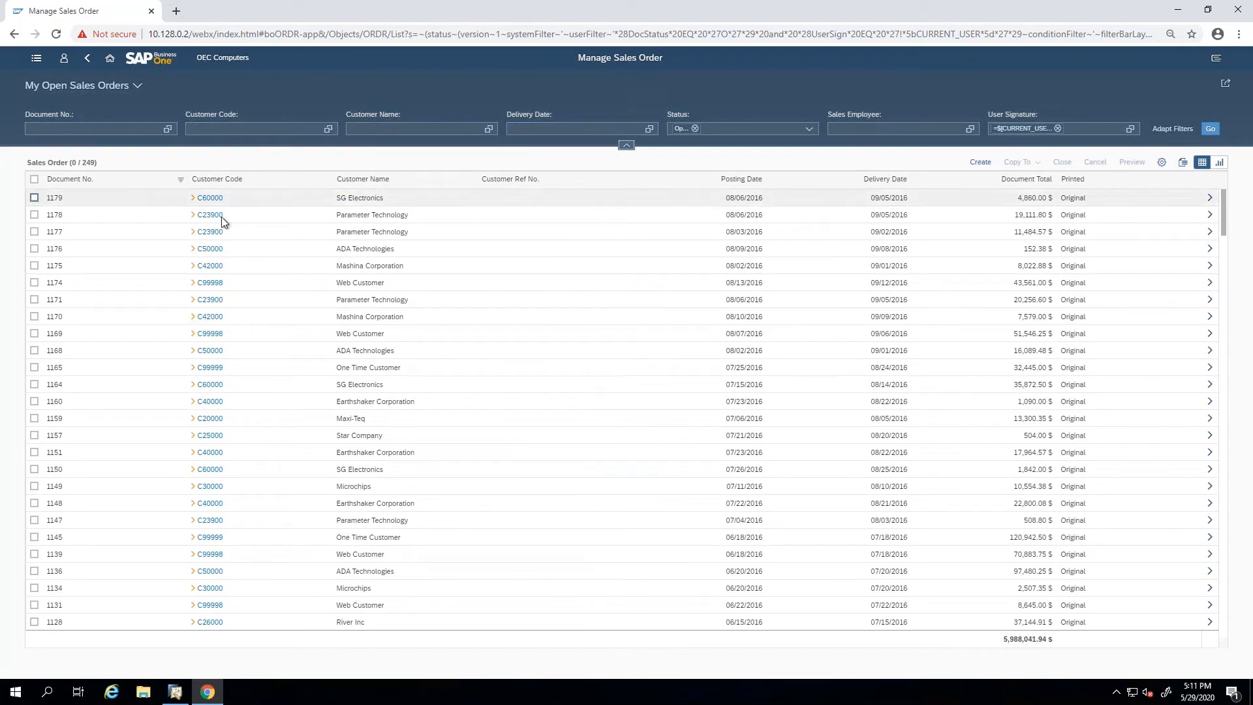
{"action": "left_click", "coordinate": [233, 128]}
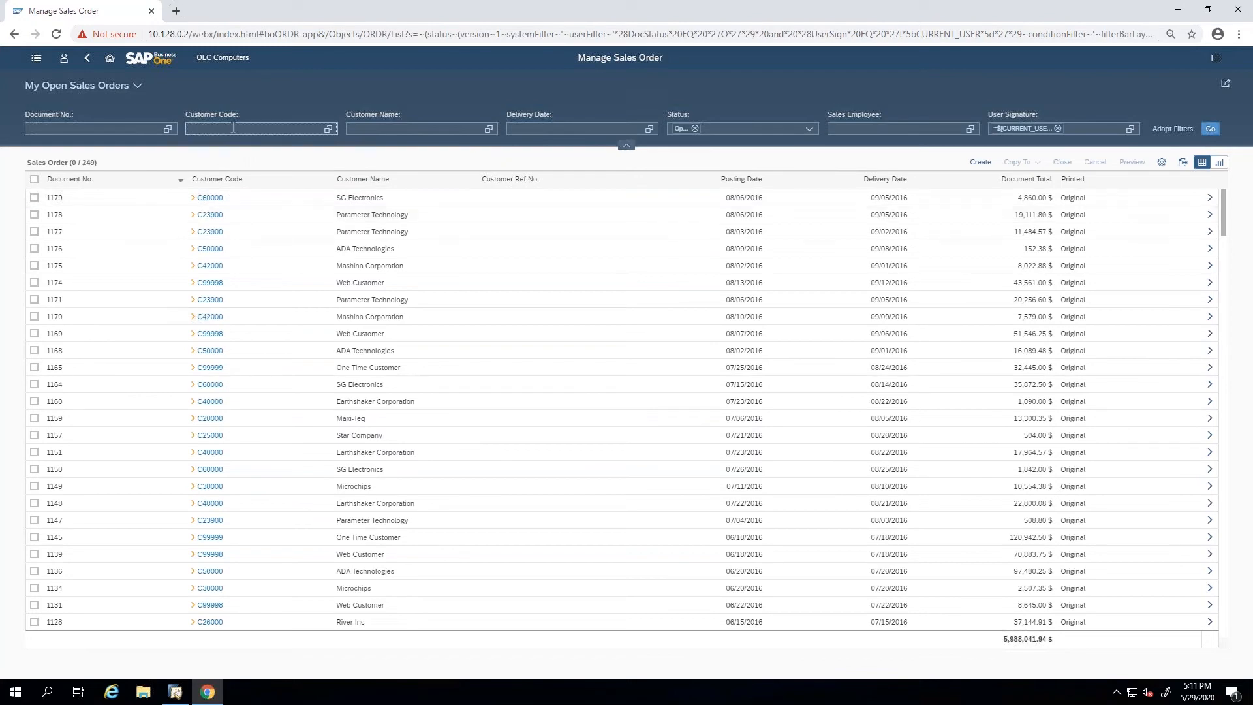
{"action": "type", "text": "=23900"}
{"action": "left_click", "coordinate": [1210, 130]}
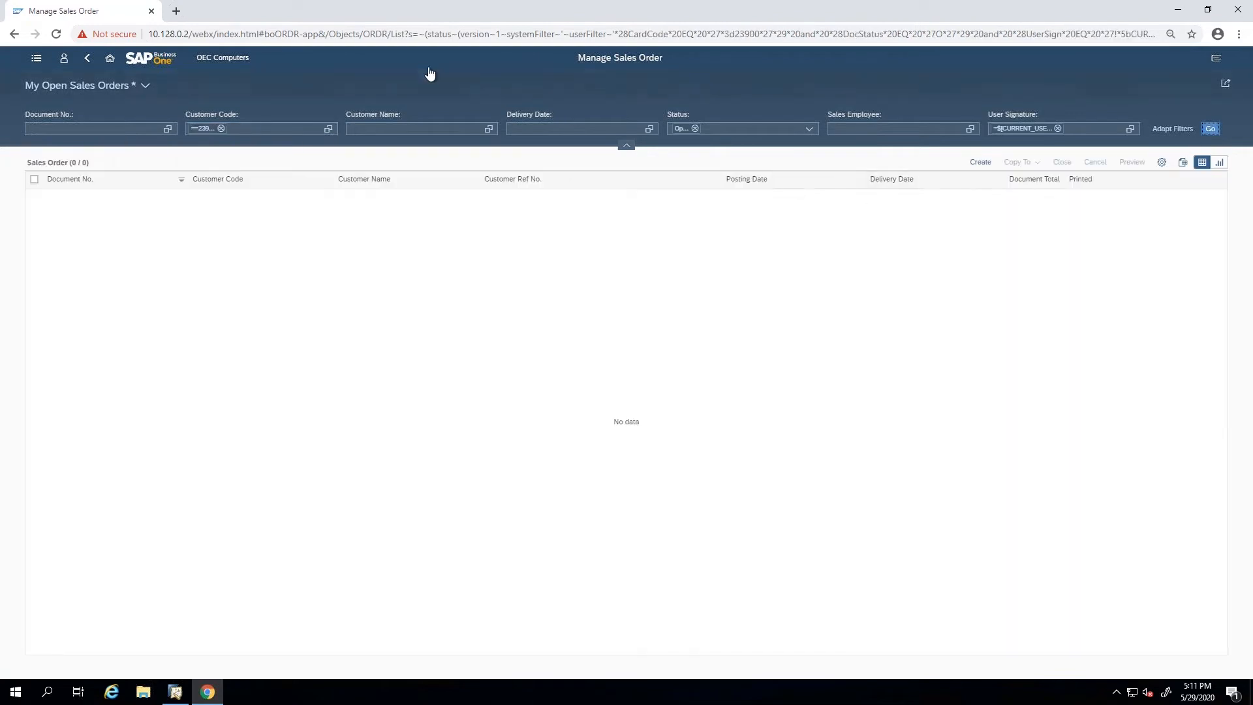
{"action": "left_click", "coordinate": [220, 129]}
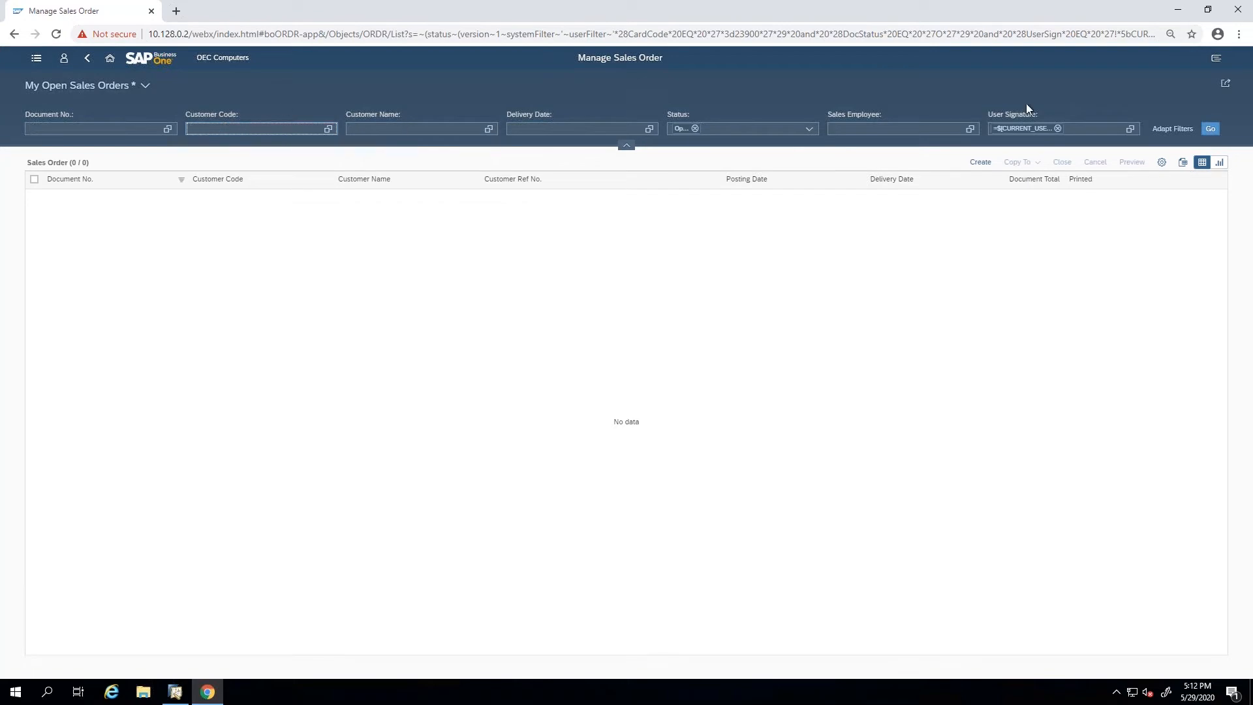
{"action": "left_click", "coordinate": [1209, 130]}
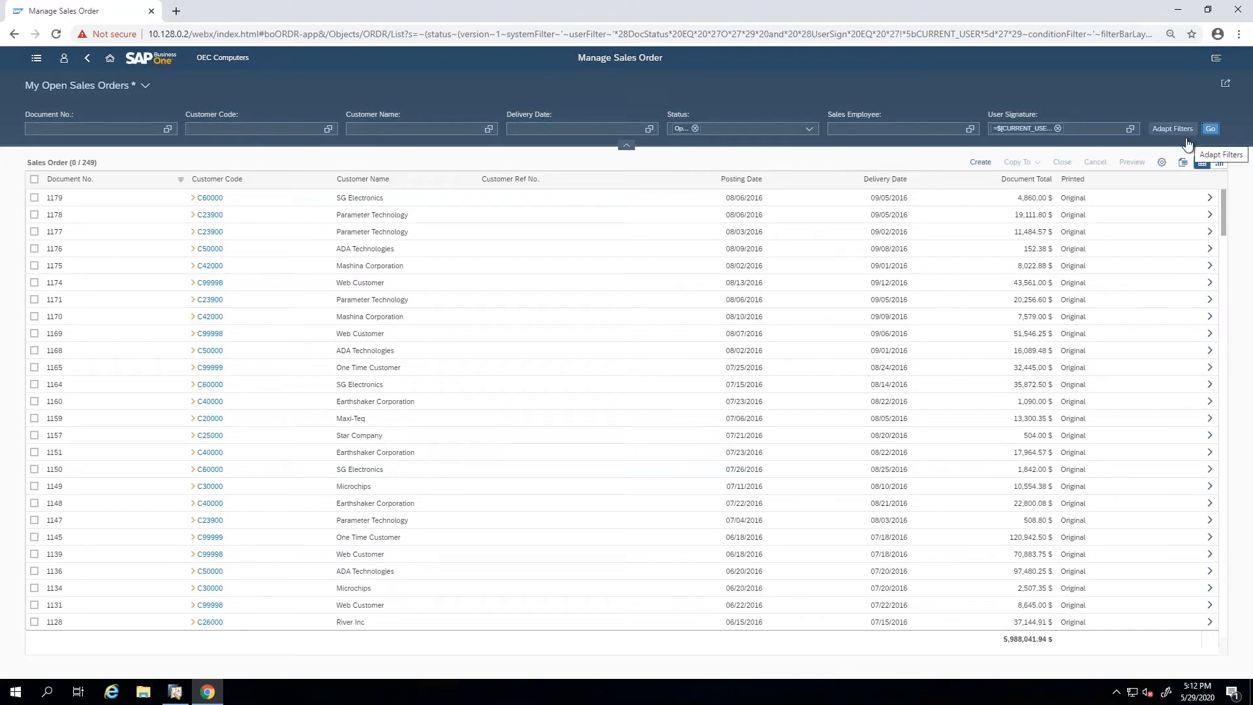
Filter the sales orders by a customer code that begins with the letter C.
{"action": "left_click", "coordinate": [264, 126]}
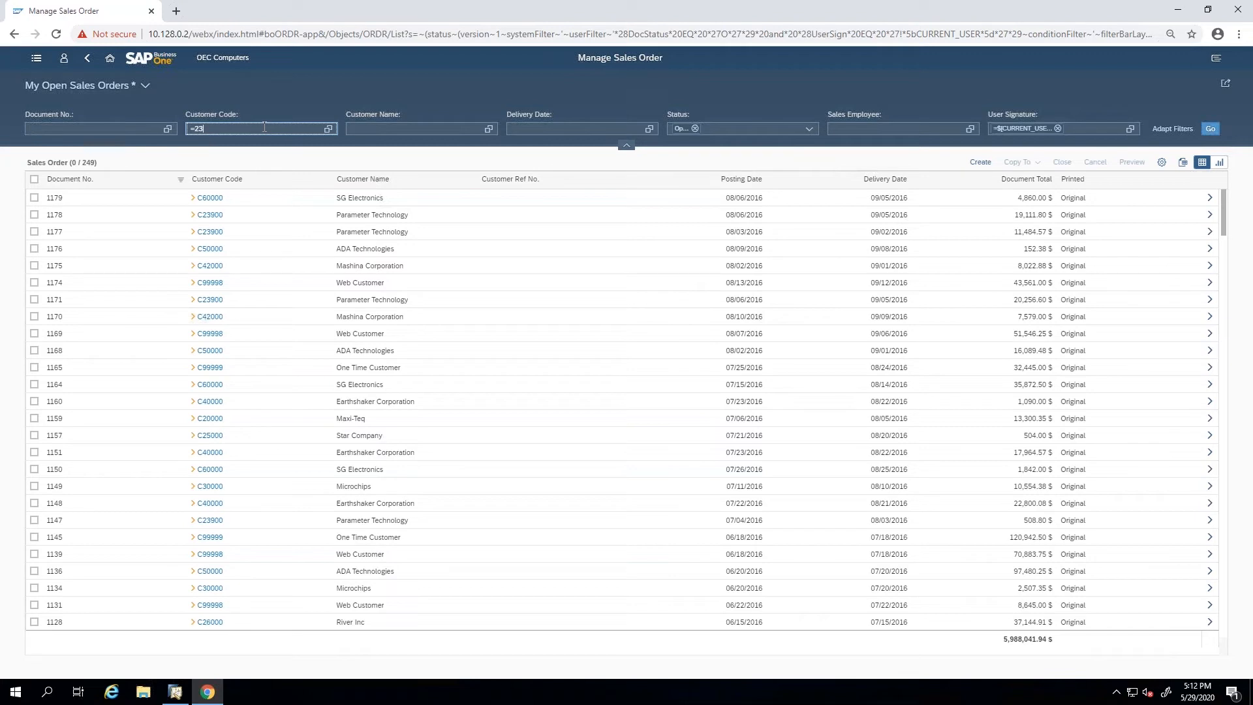
{"action": "key", "text": "BackSpace"}
{"action": "key", "text": "BackSpace"}
{"action": "type", "text": "C23"}
{"action": "left_click", "coordinate": [1211, 129]}
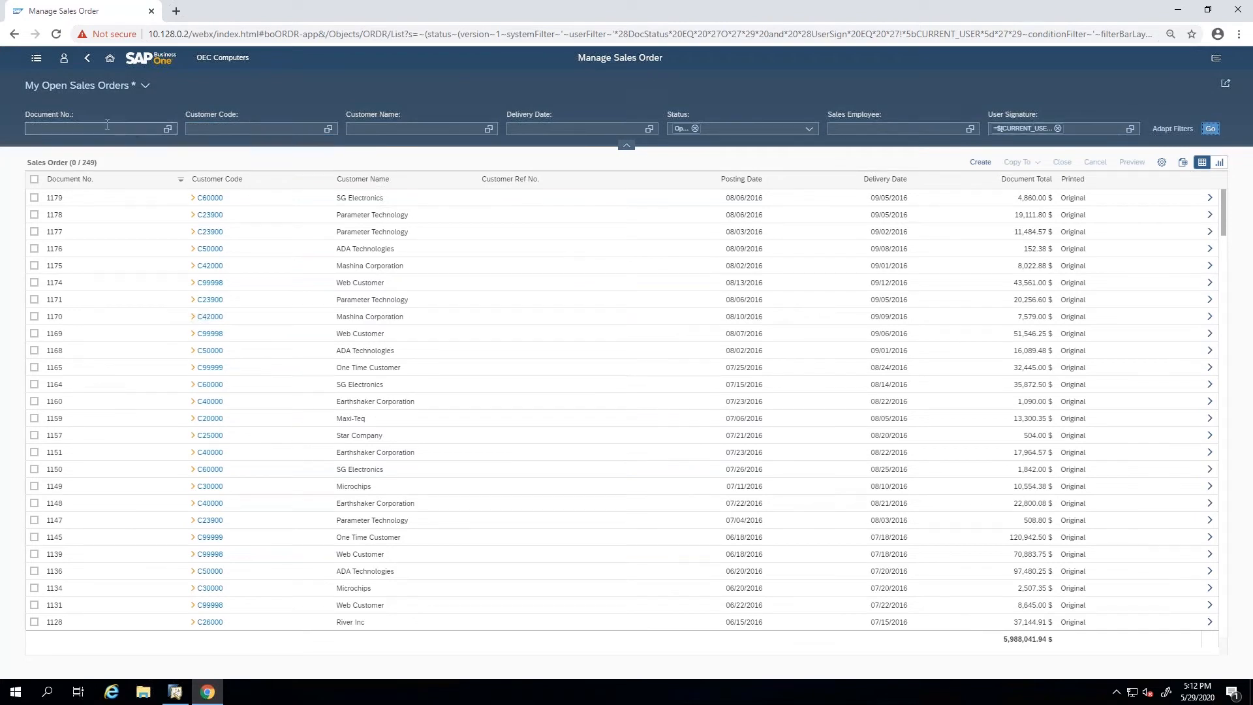
Add Document Total and Canceled to the filter bar, and filter the orders for document totals greater than 10000.
{"action": "left_click", "coordinate": [1173, 129]}
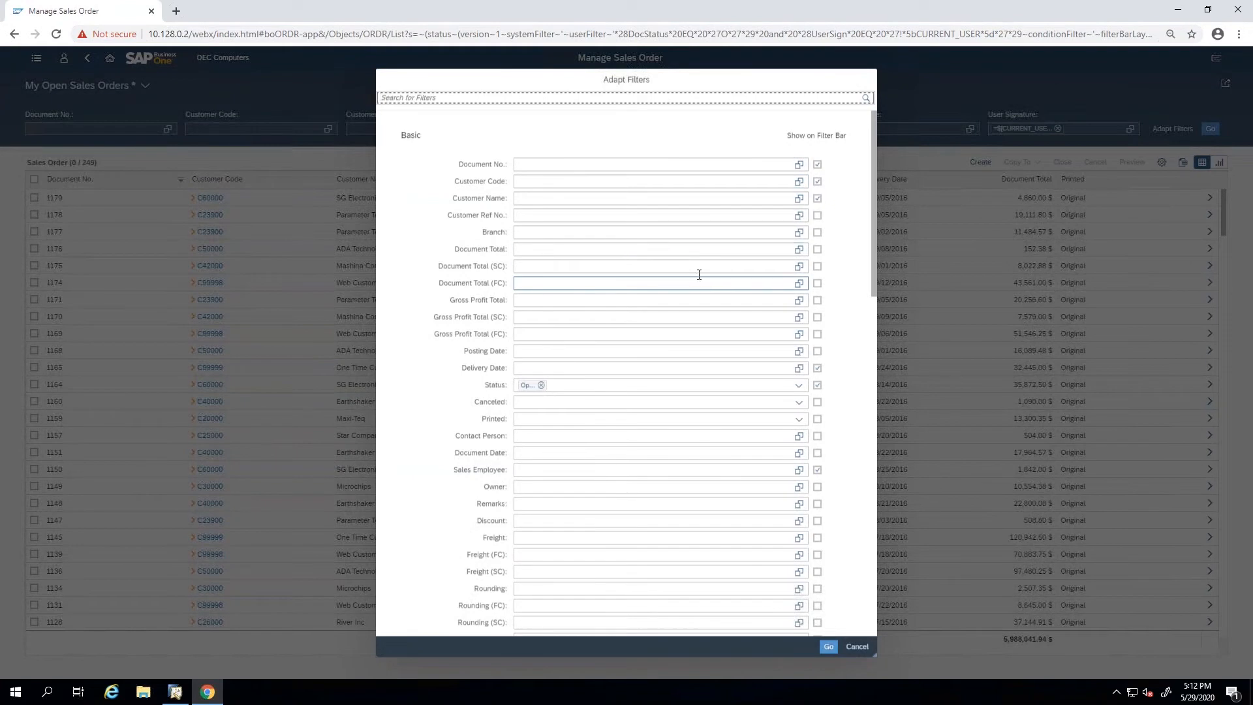
{"action": "left_click", "coordinate": [817, 248]}
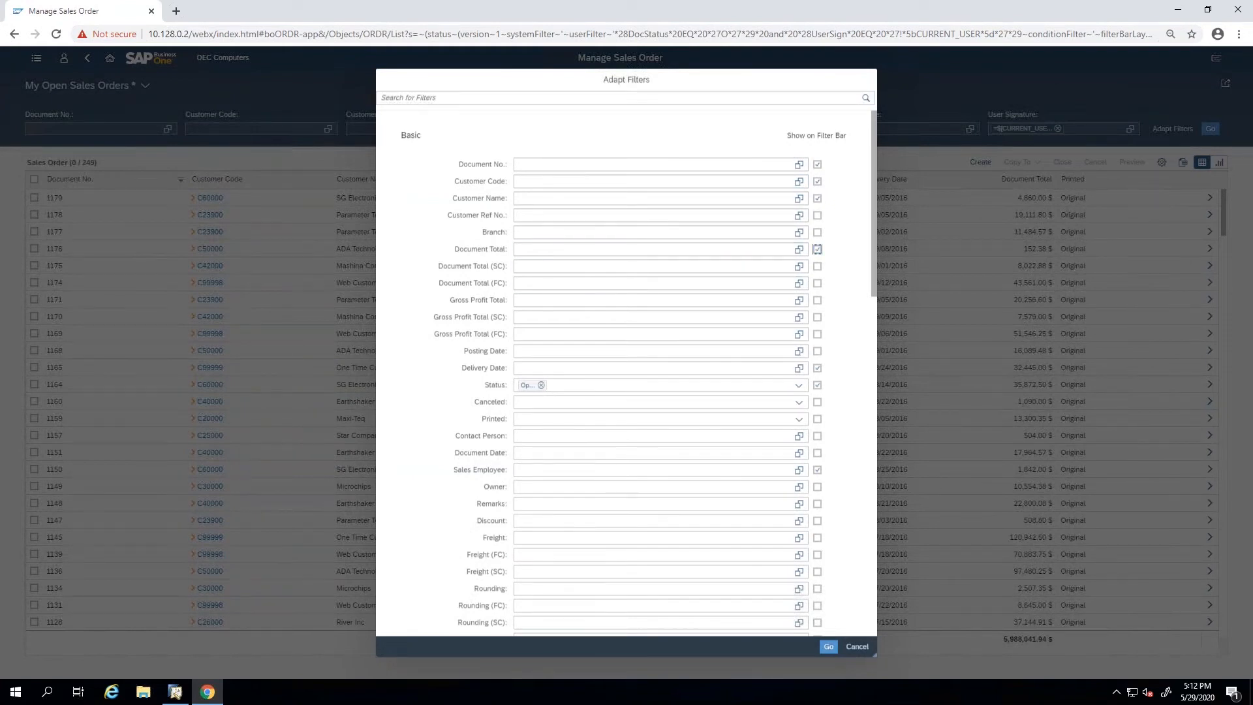
{"action": "scroll", "coordinate": [590, 299], "scroll_direction": "down", "scroll_amount": 2}
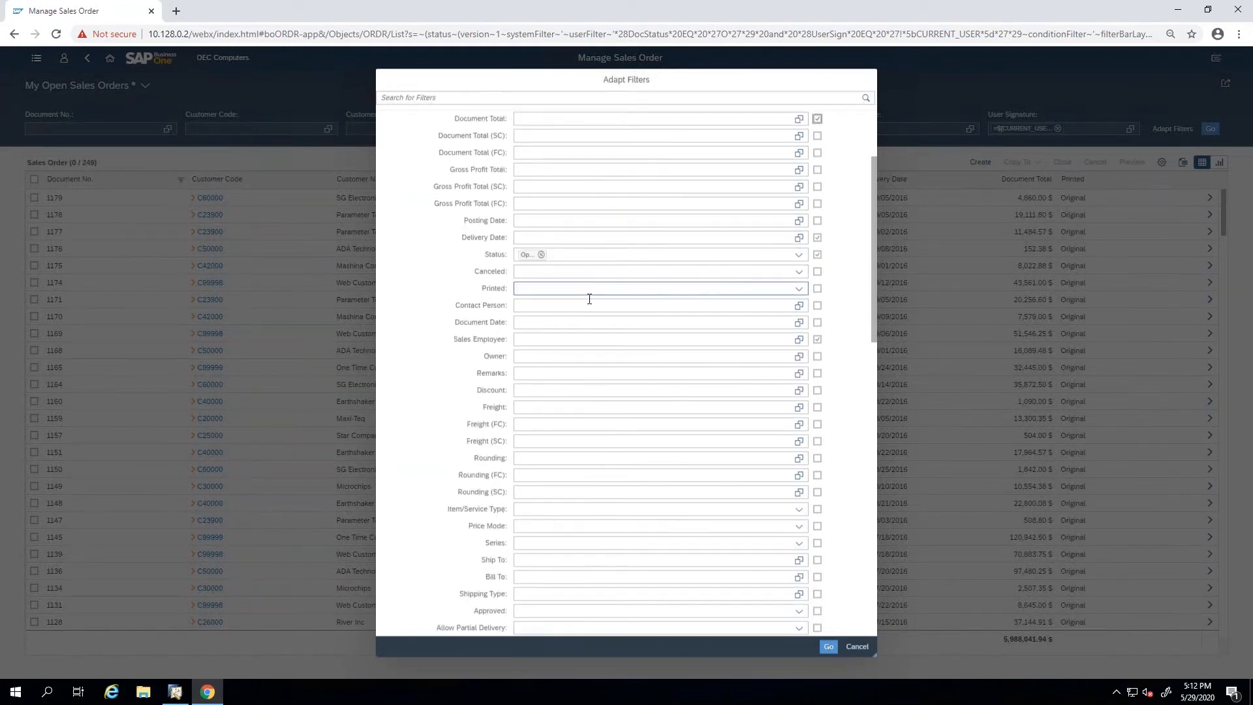
{"action": "left_click", "coordinate": [817, 272]}
{"action": "left_click", "coordinate": [828, 648]}
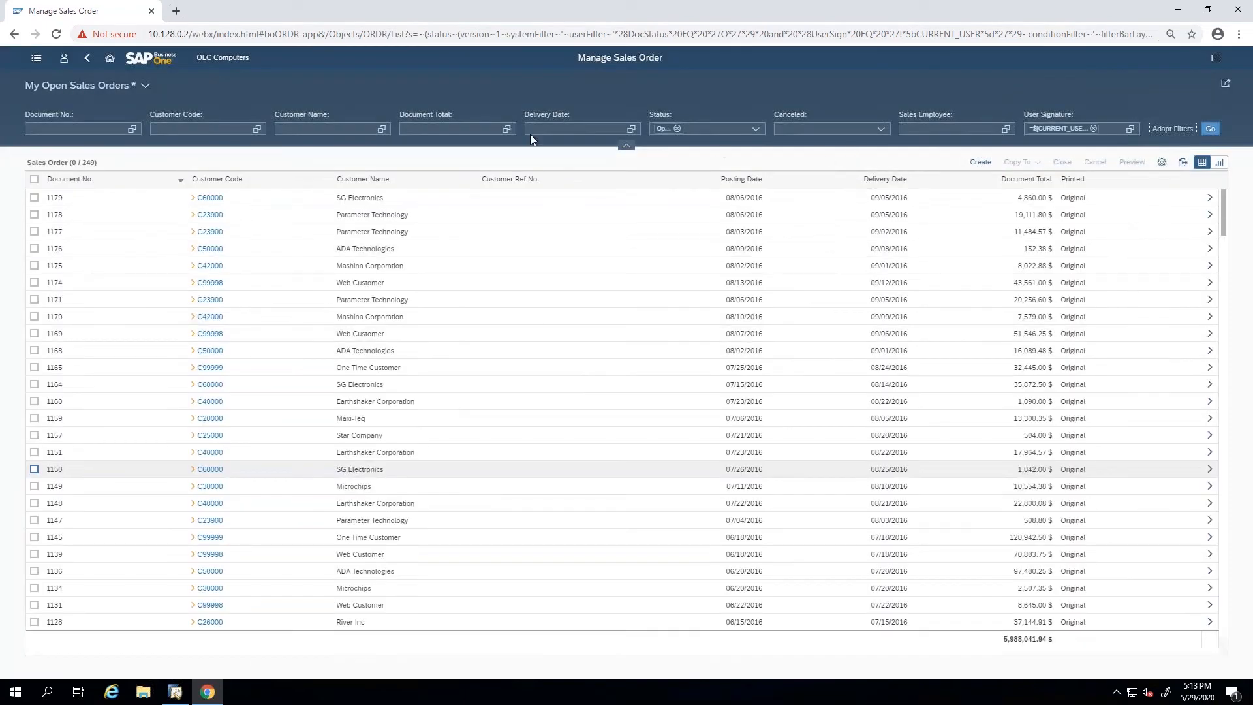
{"action": "left_click", "coordinate": [412, 128]}
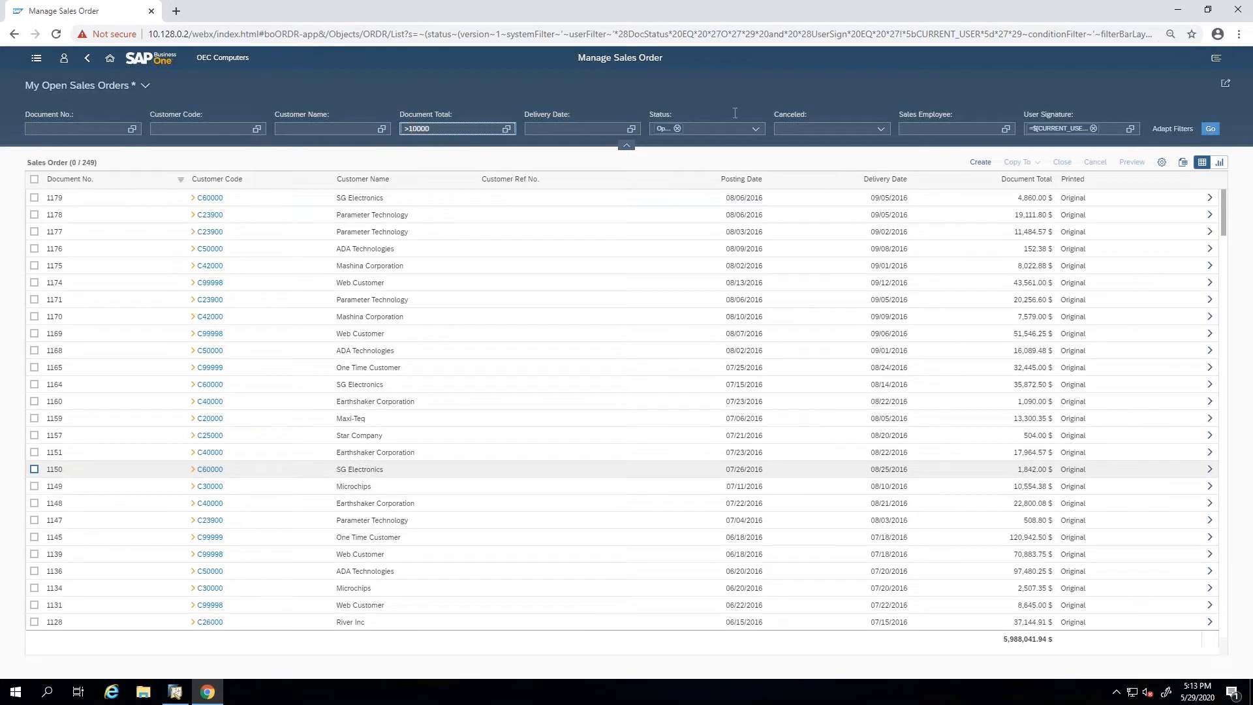
{"action": "left_click", "coordinate": [1211, 128]}
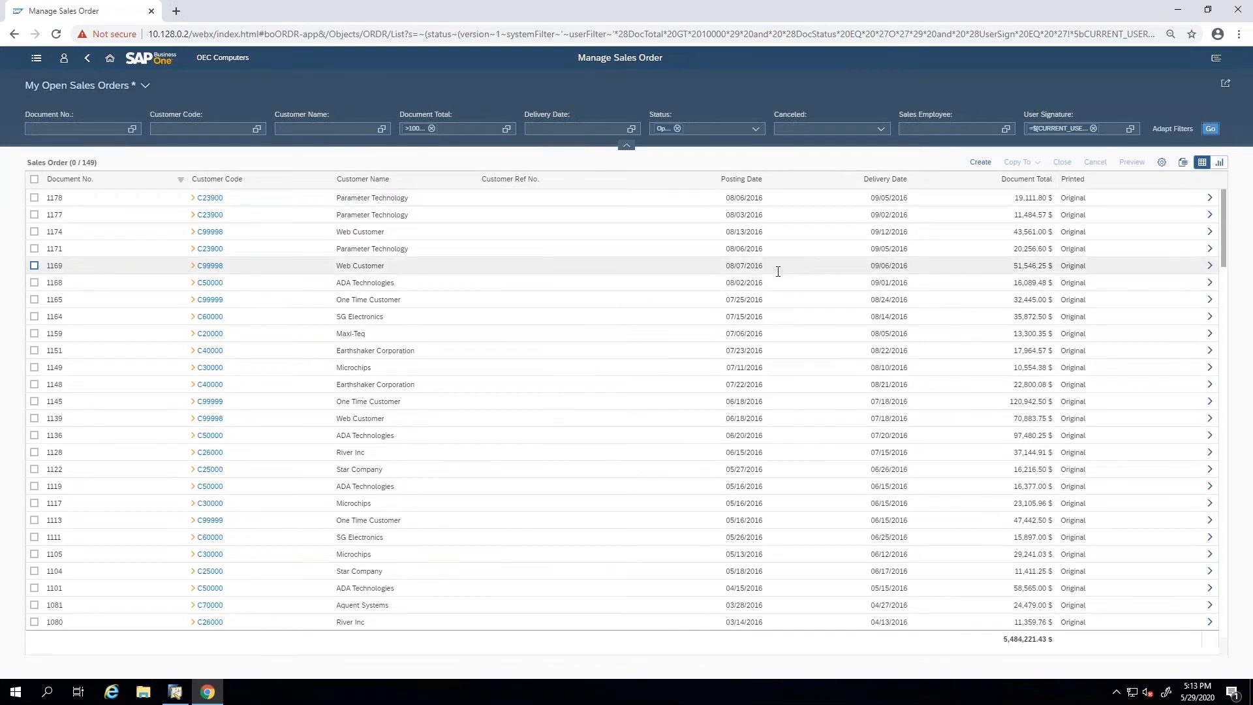
Select the orders totalling 43,561.00, 20,256.60 and 16,089.48 $, and try to copy them to an A/R Invoice.
{"action": "left_click", "coordinate": [34, 215]}
{"action": "left_click", "coordinate": [34, 231]}
{"action": "left_click", "coordinate": [34, 248]}
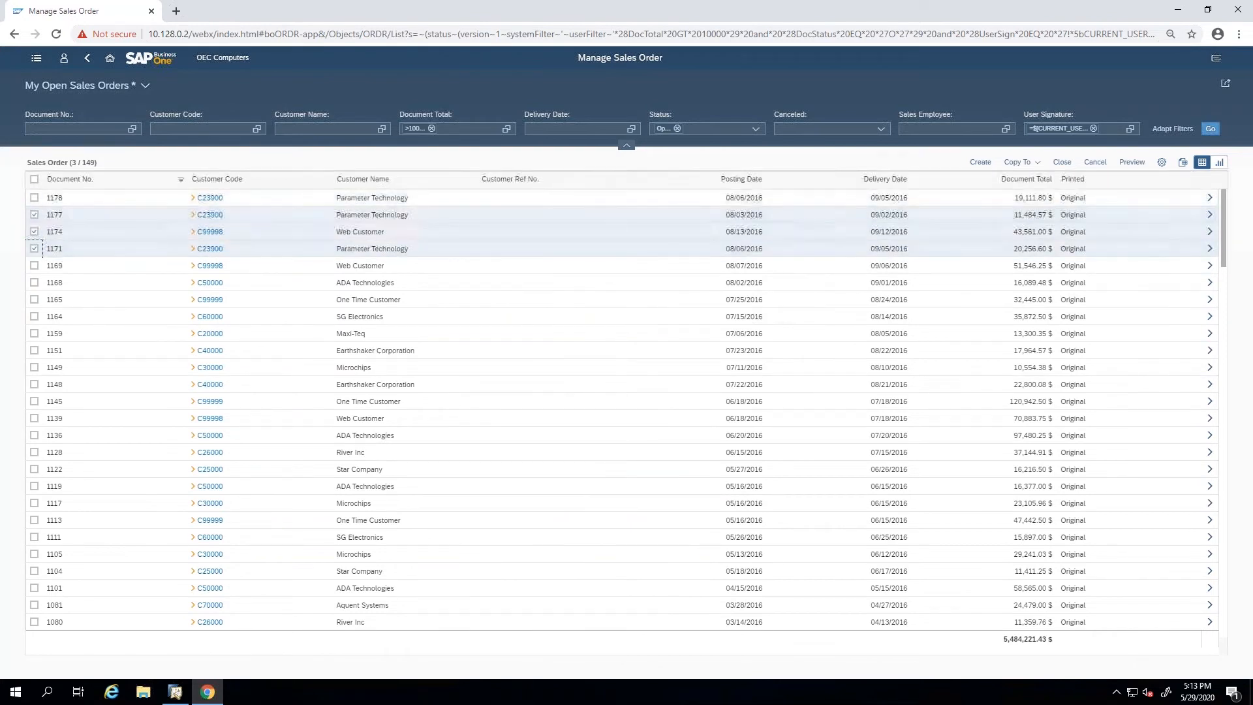
{"action": "left_click", "coordinate": [34, 215]}
{"action": "left_click", "coordinate": [33, 283]}
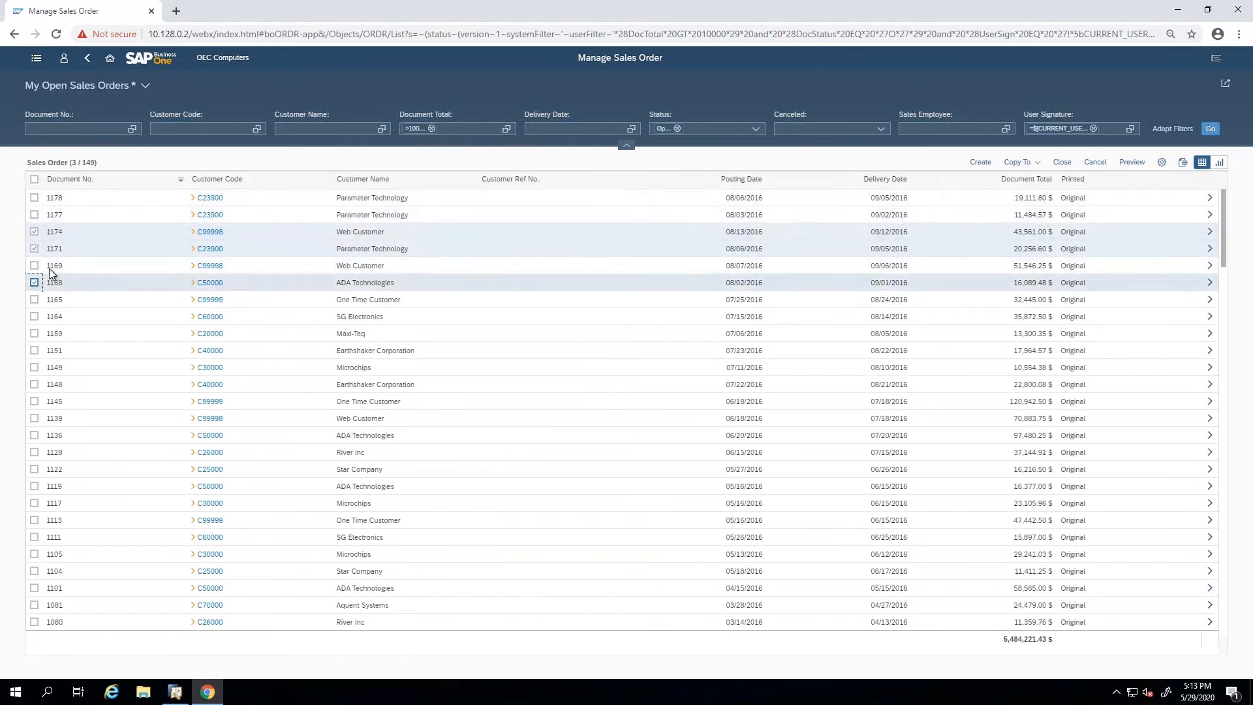
{"action": "left_click", "coordinate": [1037, 165]}
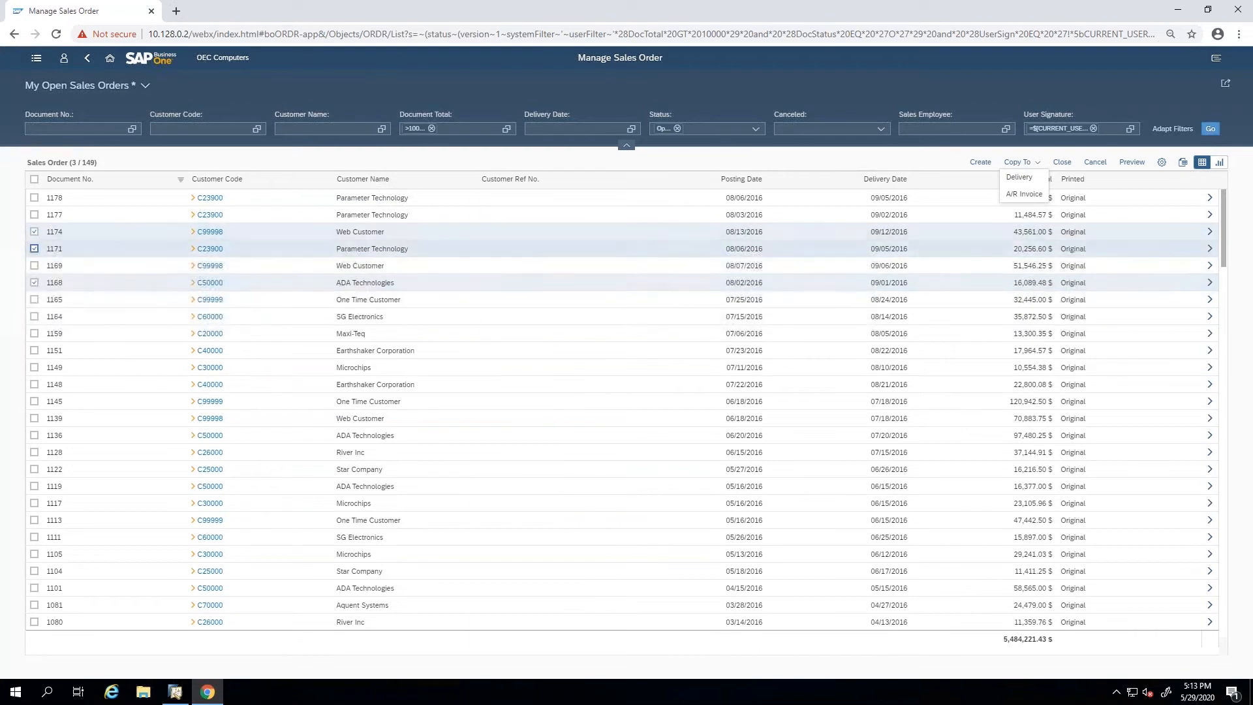
{"action": "left_click", "coordinate": [1013, 195]}
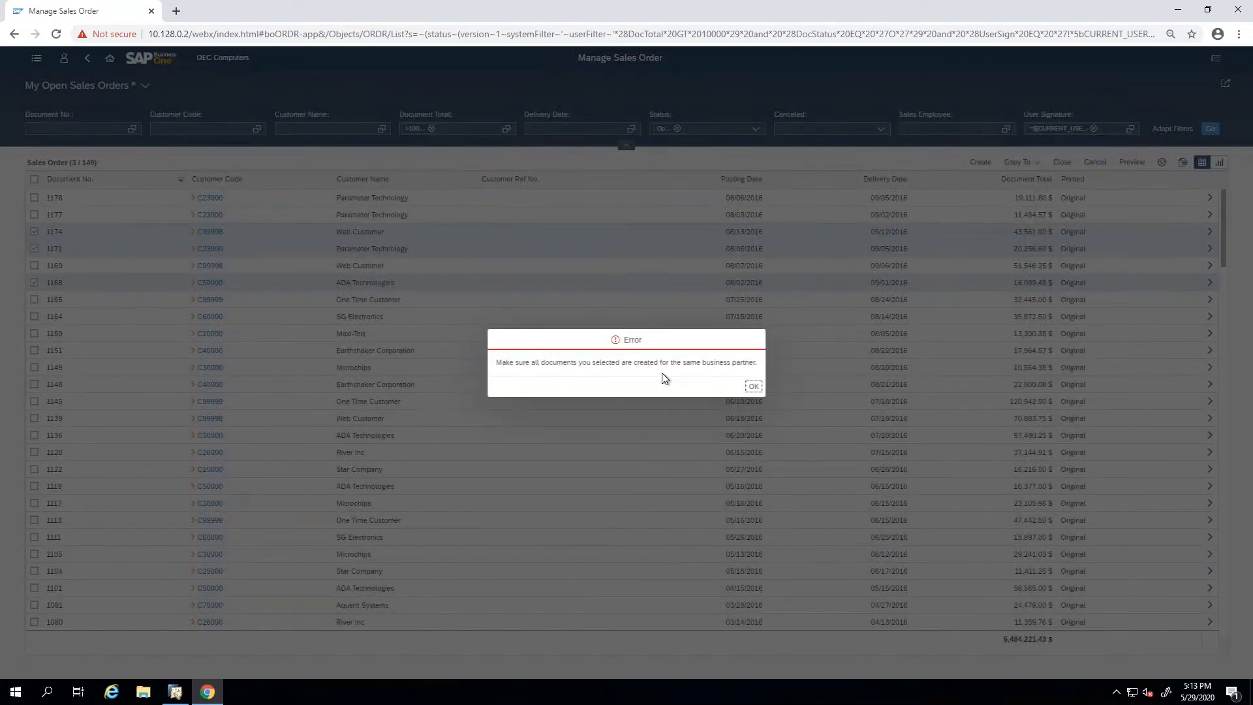
{"action": "left_click", "coordinate": [753, 388]}
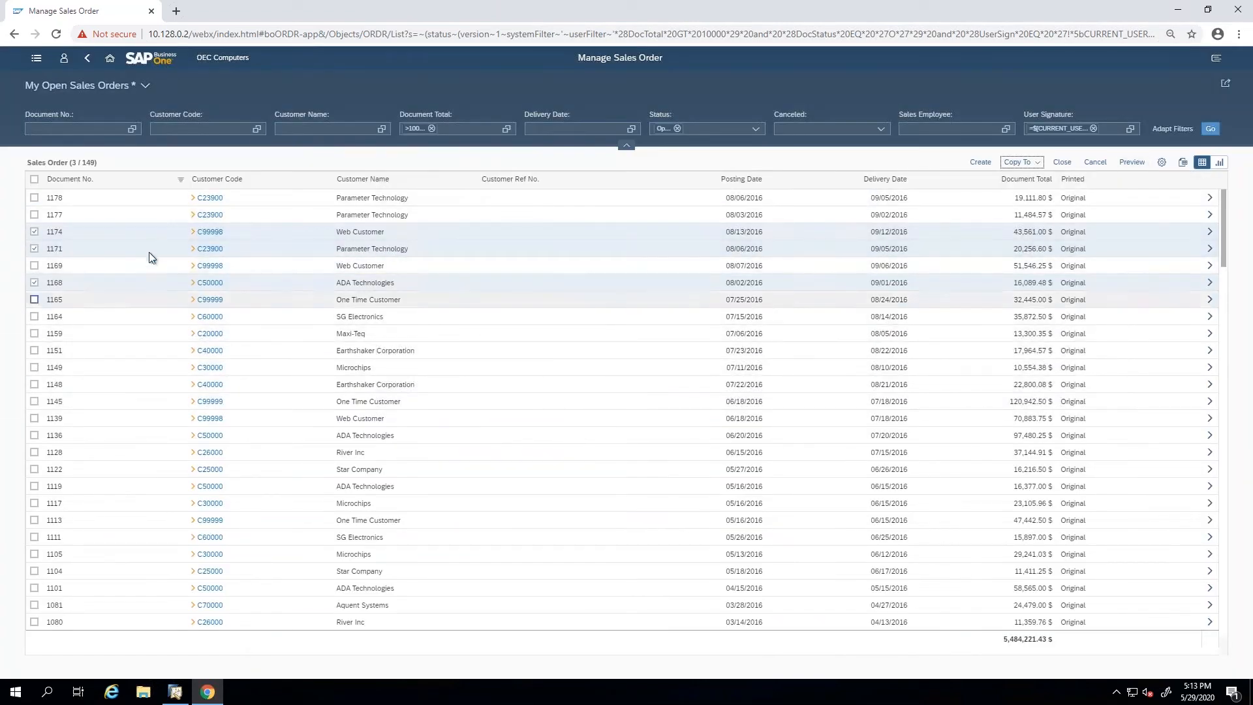
Add the July 2016 One Time Customer, SG Electronics and Maxi-Teq orders to the selection, and close all selected orders.
{"action": "left_click", "coordinate": [34, 334], "text": "shift"}
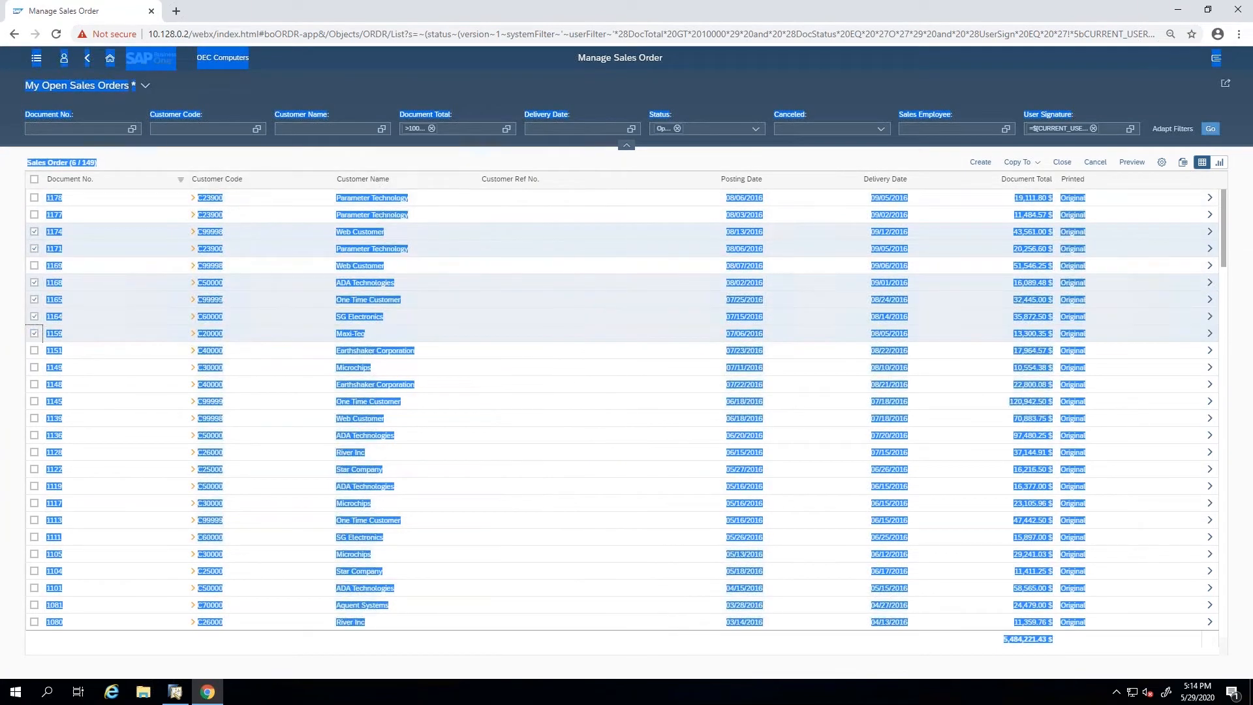
{"action": "left_click", "coordinate": [1063, 163]}
{"action": "left_click", "coordinate": [671, 387]}
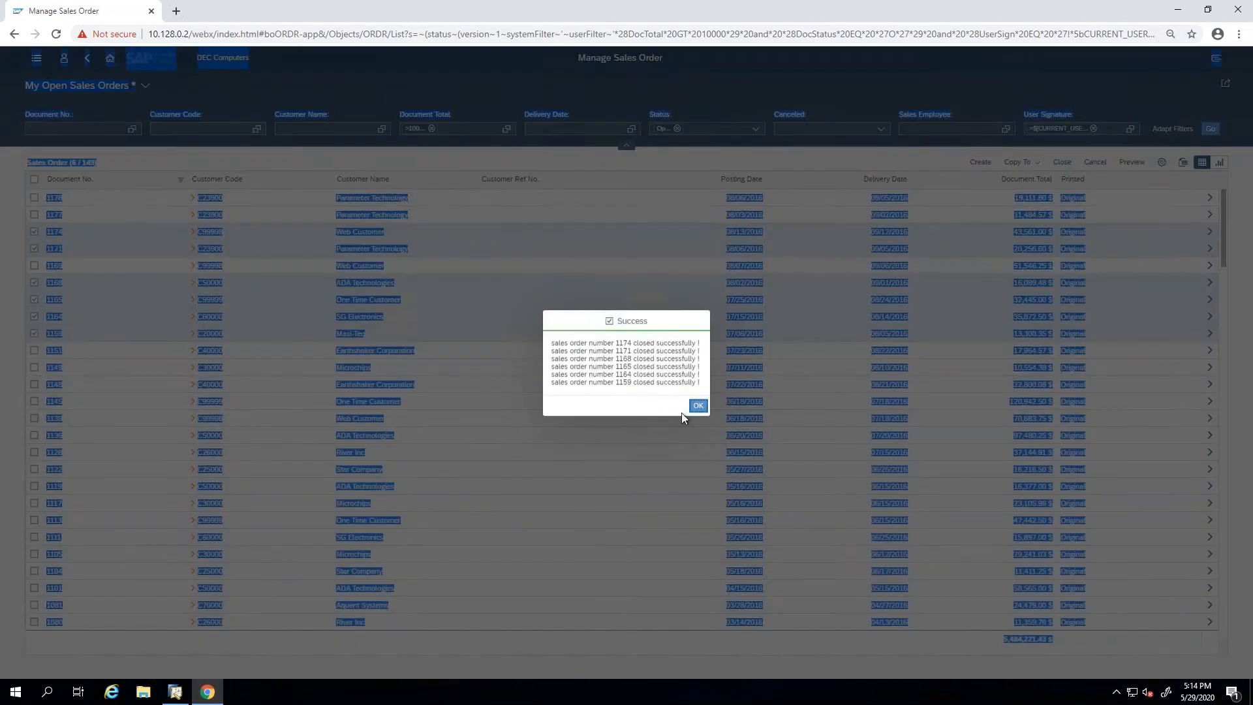
{"action": "left_click", "coordinate": [698, 407]}
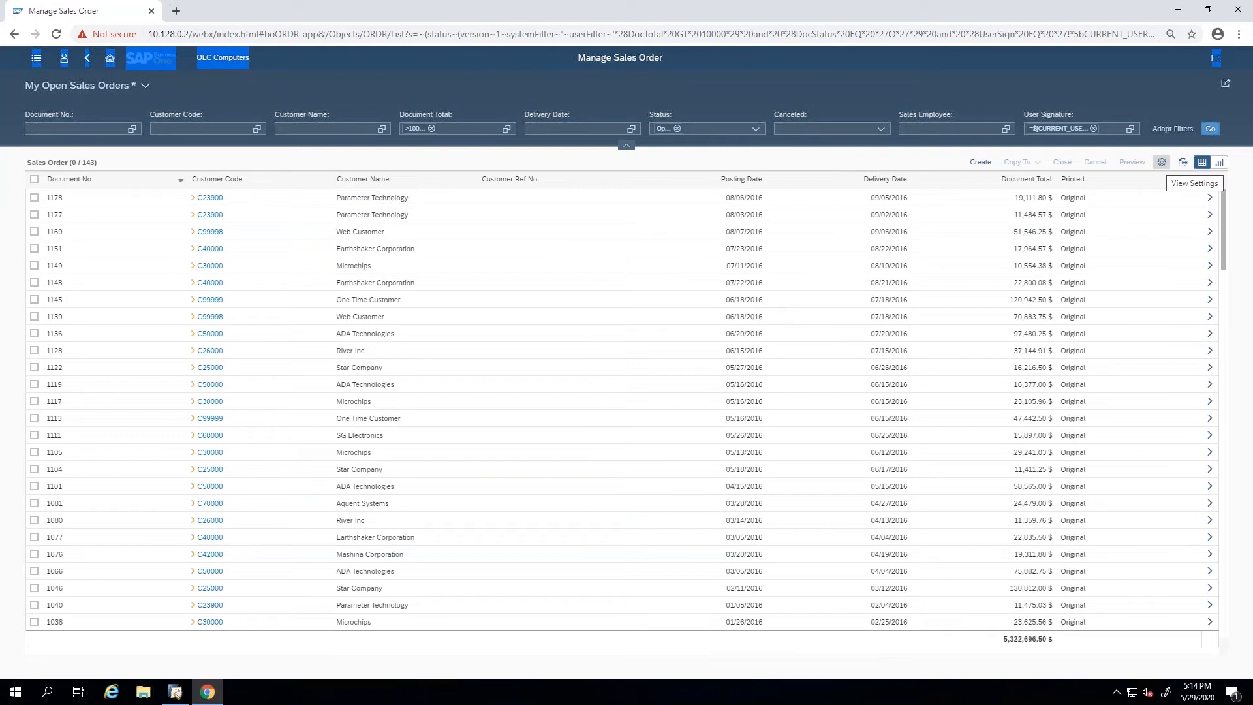
Include the Document Date column in the list's view settings and move it up to directly above Delivery Date (Lines).
{"action": "left_click", "coordinate": [1162, 161]}
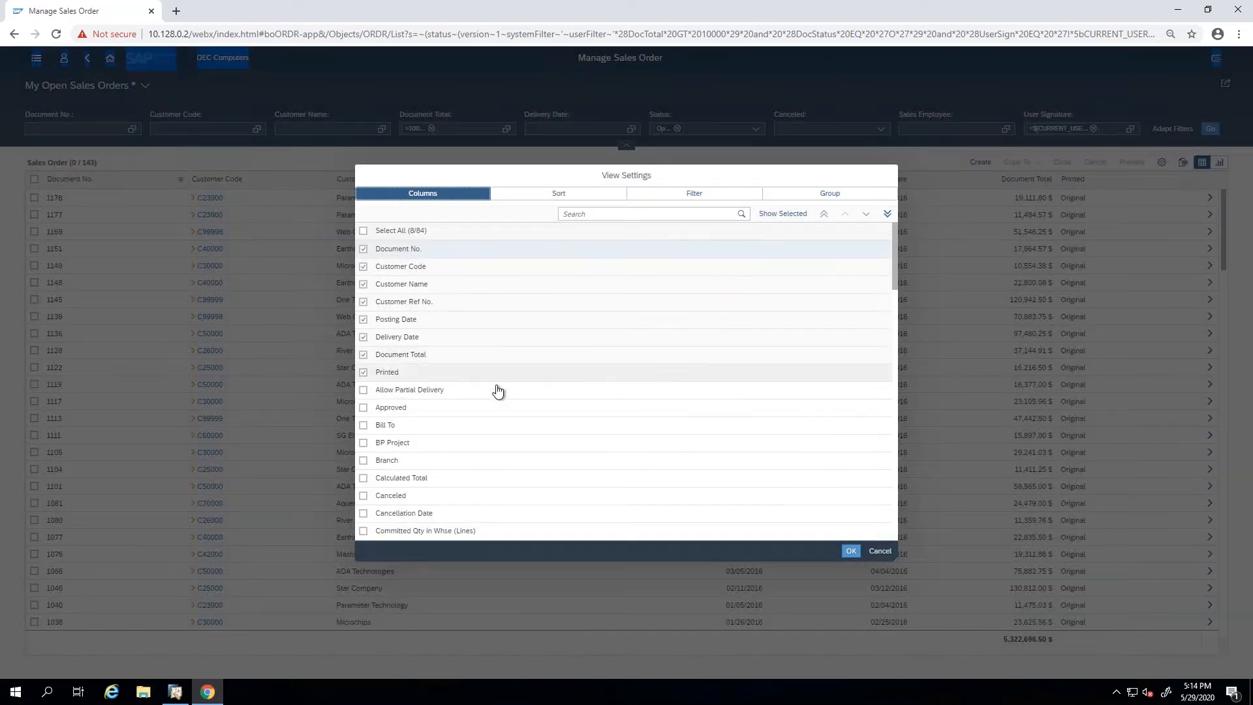
{"action": "left_click", "coordinate": [363, 496]}
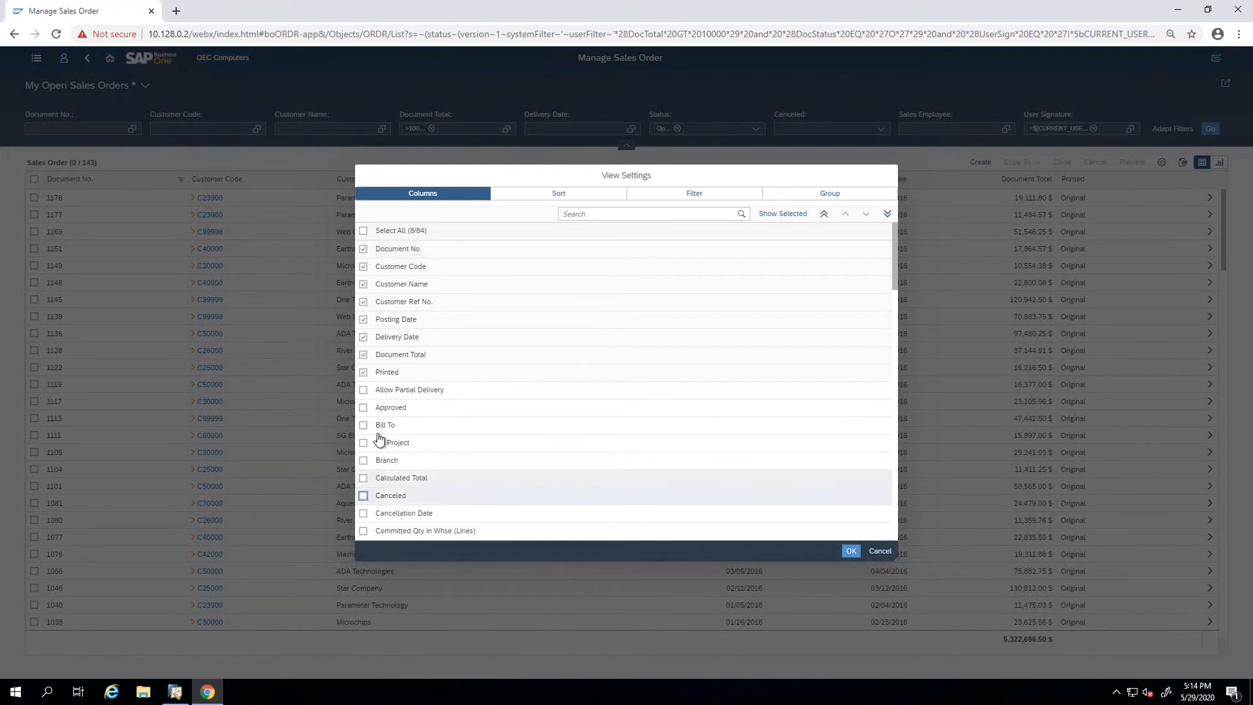
{"action": "scroll", "coordinate": [400, 439], "scroll_direction": "down", "scroll_amount": 3}
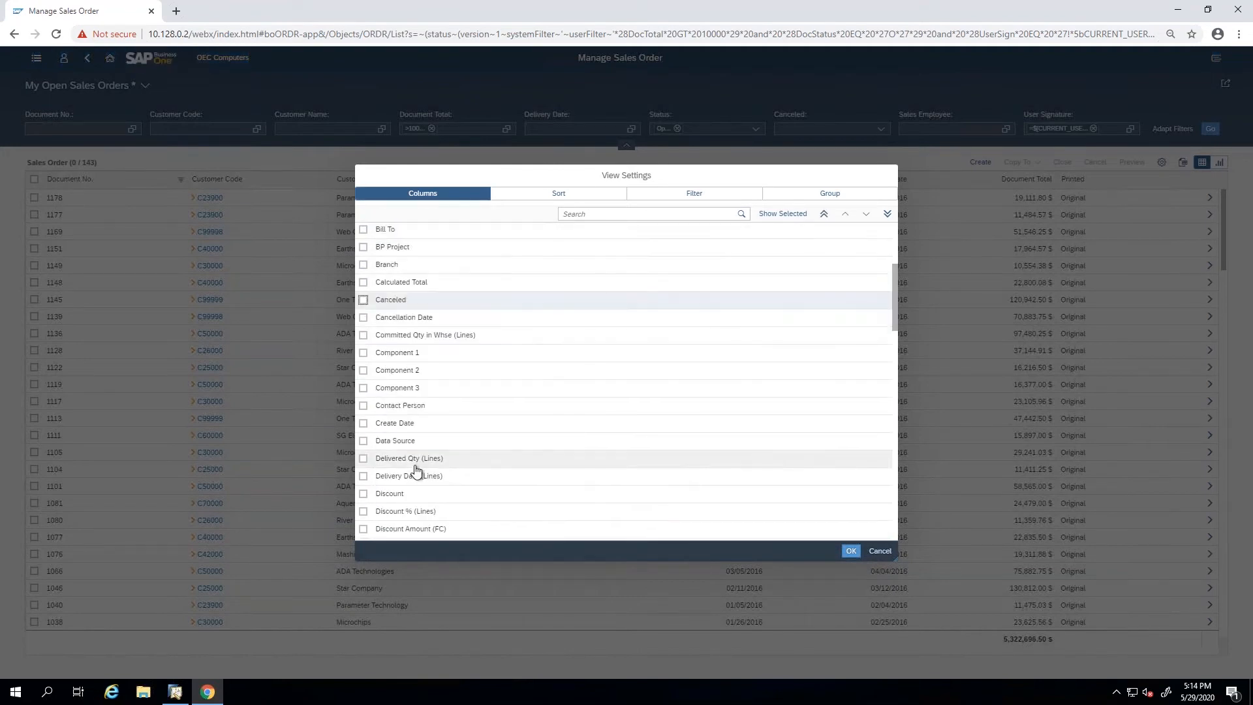
{"action": "scroll", "coordinate": [416, 462], "scroll_direction": "down", "scroll_amount": 5}
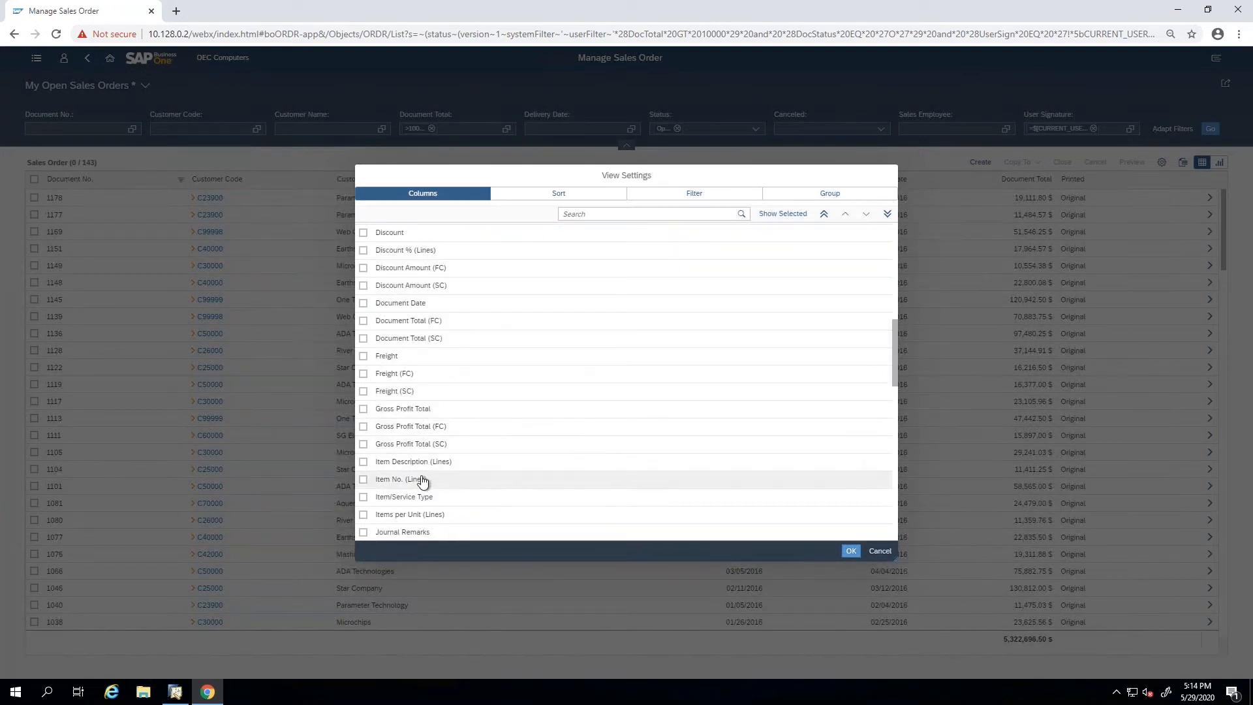
{"action": "scroll", "coordinate": [433, 483], "scroll_direction": "down", "scroll_amount": 2}
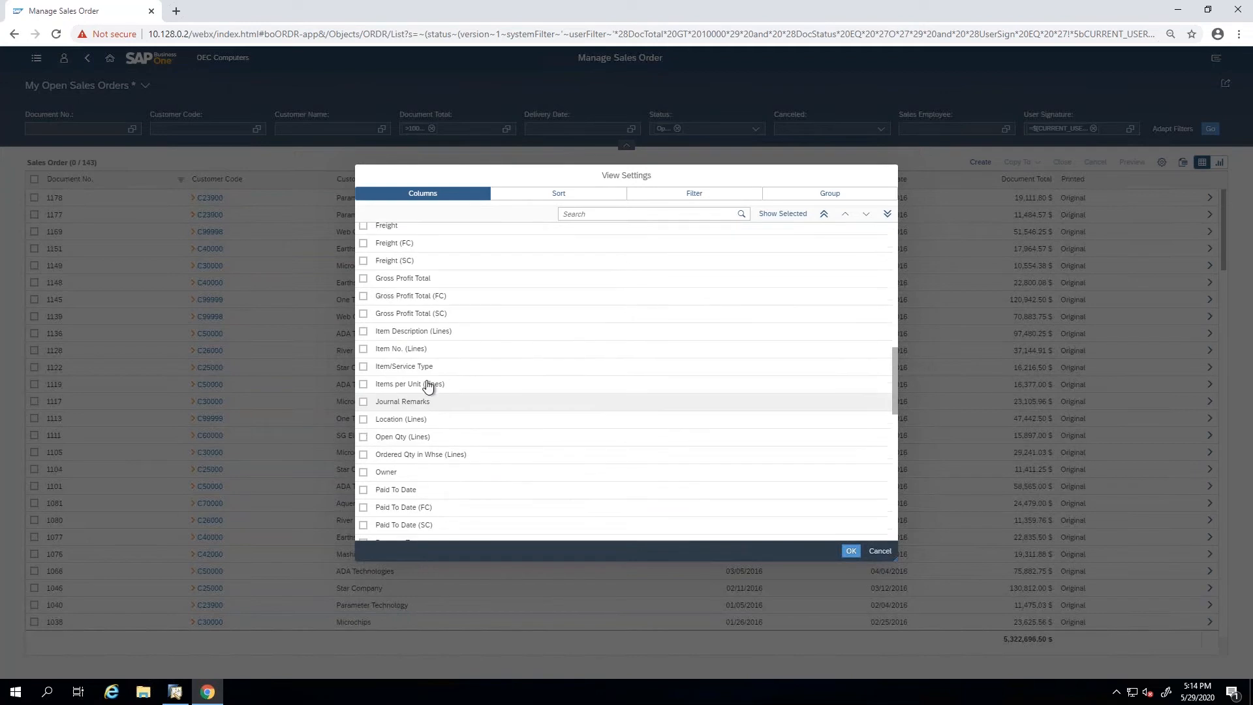
{"action": "scroll", "coordinate": [425, 428], "scroll_direction": "up", "scroll_amount": 4}
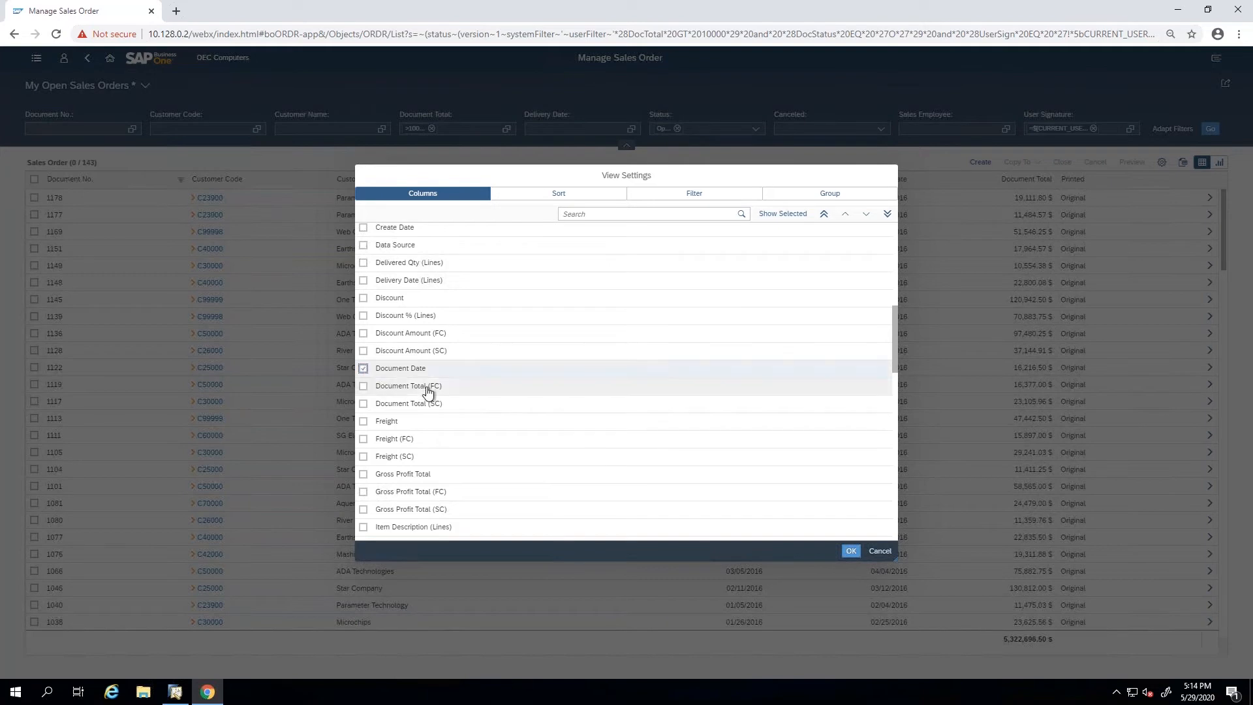
{"action": "scroll", "coordinate": [428, 393], "scroll_direction": "up", "scroll_amount": 1}
{"action": "left_click", "coordinate": [848, 218]}
{"action": "left_click", "coordinate": [848, 218]}
{"action": "left_click", "coordinate": [848, 218]}
{"action": "left_click", "coordinate": [848, 218]}
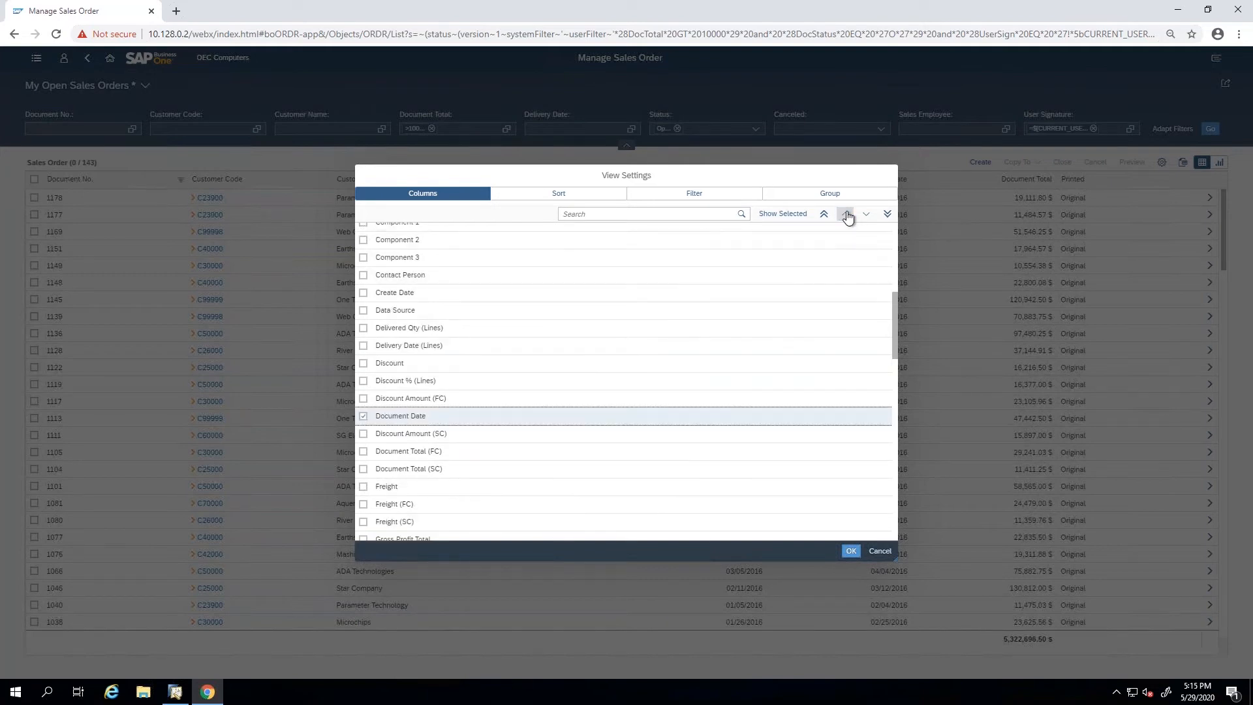
{"action": "left_click", "coordinate": [848, 218]}
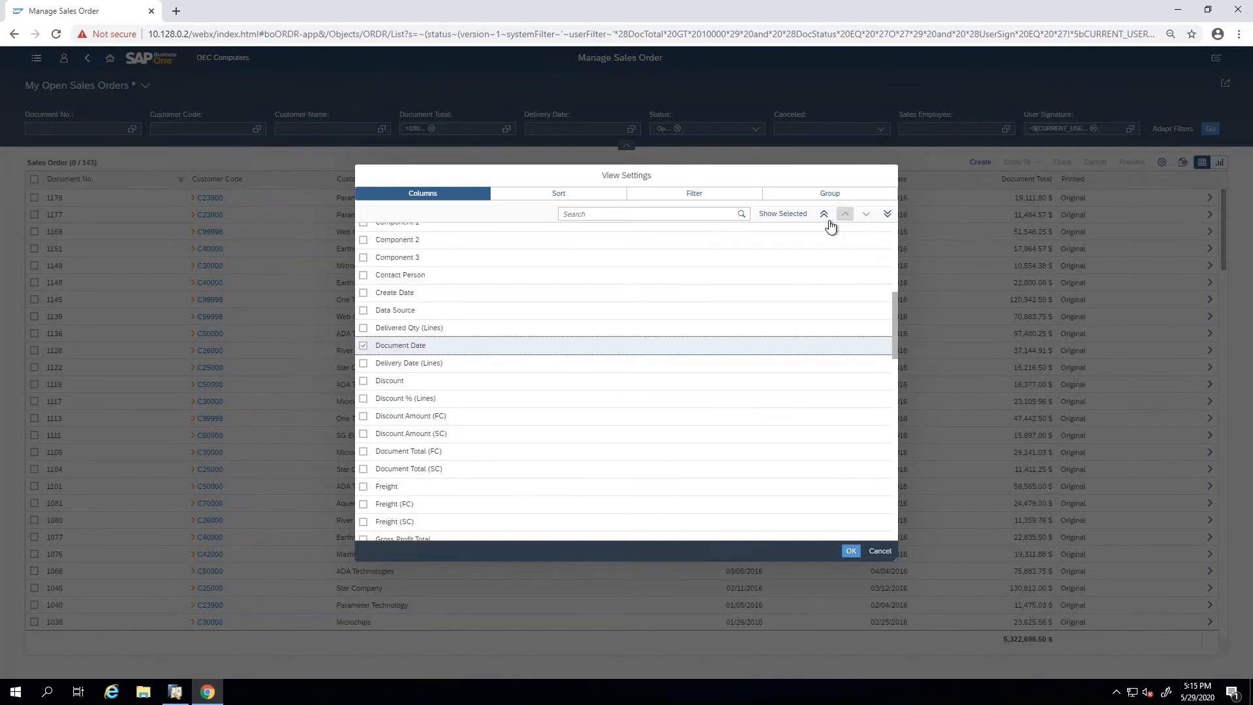
Include the Create Date column, move it up to directly after Customer Ref No., and apply the view settings.
{"action": "left_click", "coordinate": [364, 294]}
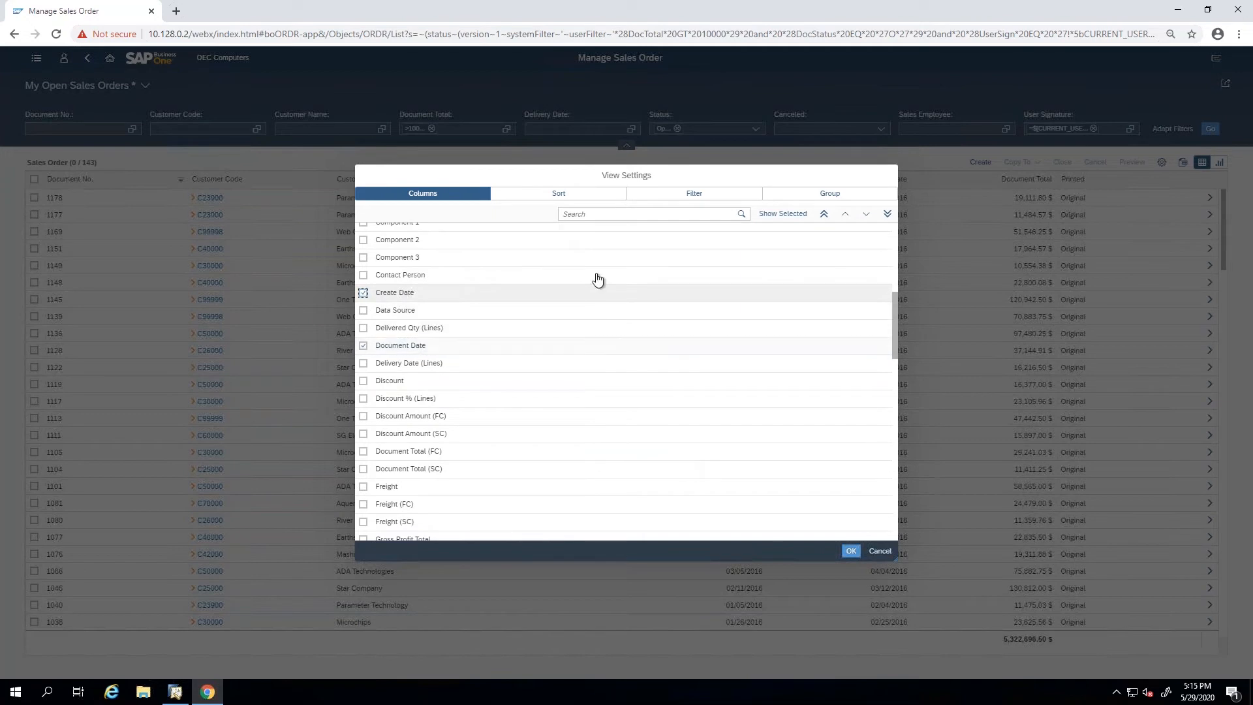
{"action": "left_click", "coordinate": [846, 216]}
{"action": "double_click", "coordinate": [846, 215]}
{"action": "double_click", "coordinate": [846, 215]}
{"action": "double_click", "coordinate": [846, 217]}
{"action": "double_click", "coordinate": [846, 216]}
{"action": "double_click", "coordinate": [846, 219]}
{"action": "left_click", "coordinate": [847, 218]}
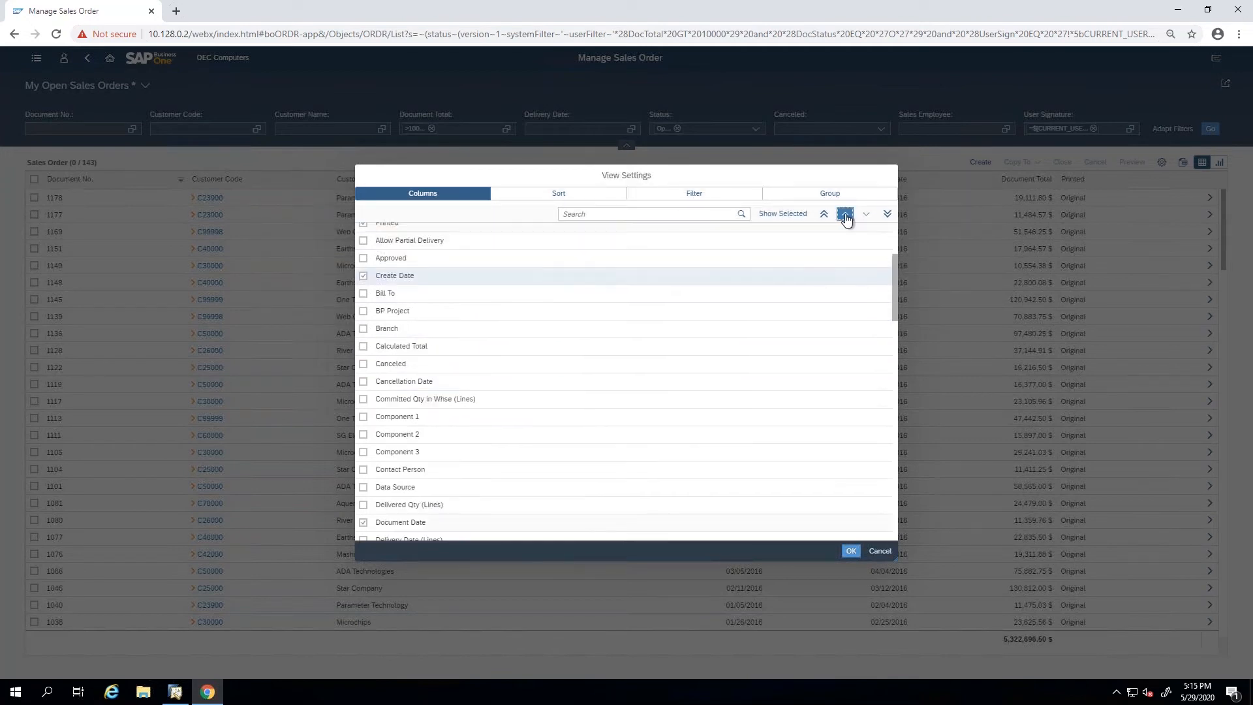
{"action": "double_click", "coordinate": [848, 219]}
{"action": "double_click", "coordinate": [846, 215]}
{"action": "left_click", "coordinate": [847, 215]}
{"action": "left_click", "coordinate": [851, 551]}
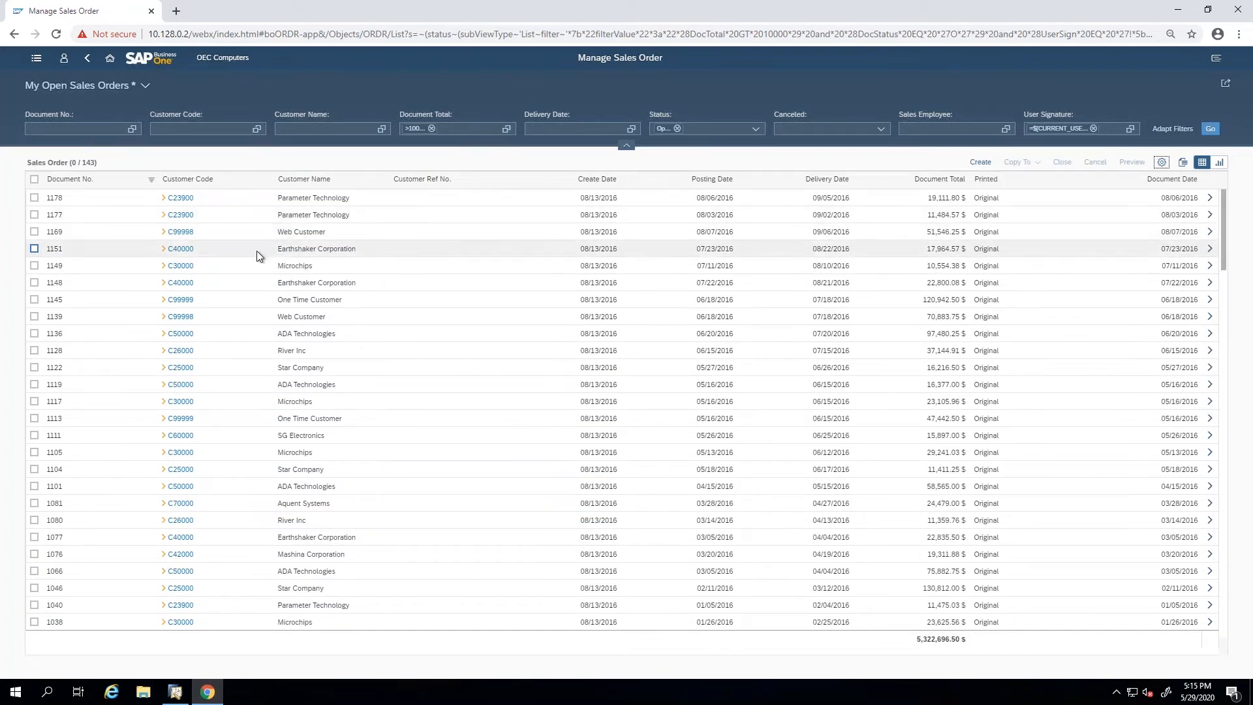
Open the Parameter Technology order totalling 11,484.57 $ and examine its details with the header collapsed, expanded and pinned.
{"action": "left_click", "coordinate": [1142, 215]}
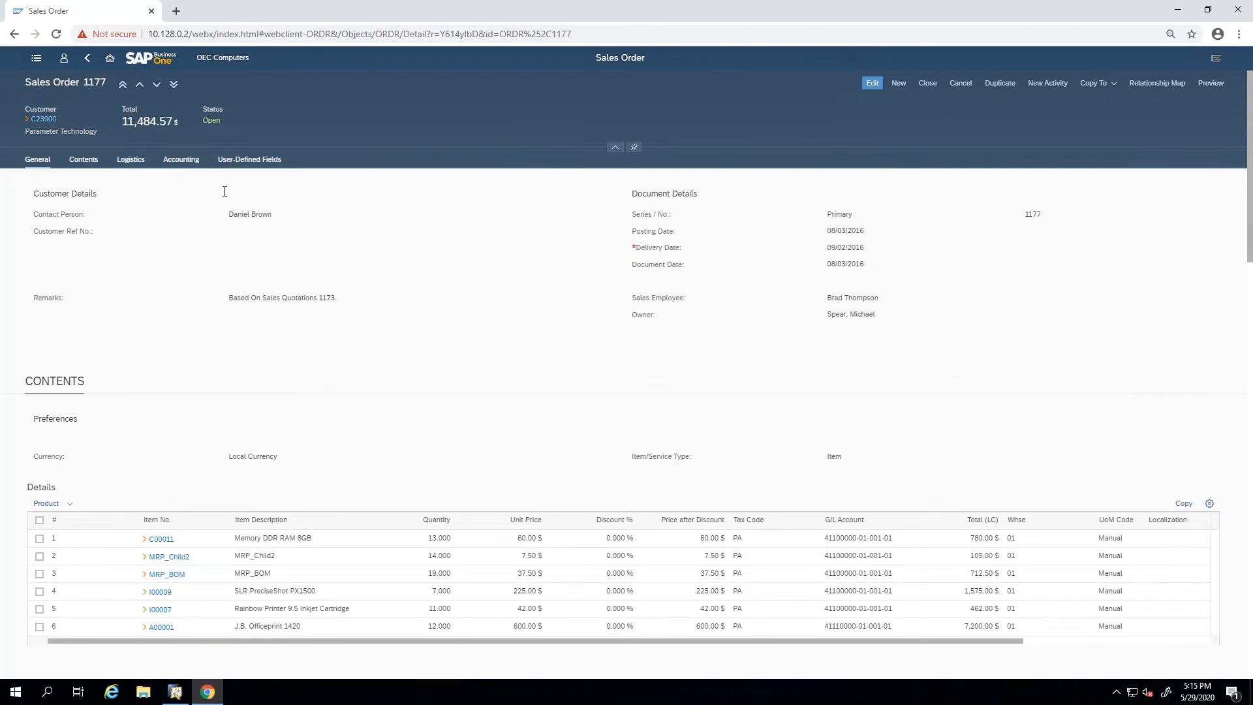
{"action": "left_click", "coordinate": [614, 149]}
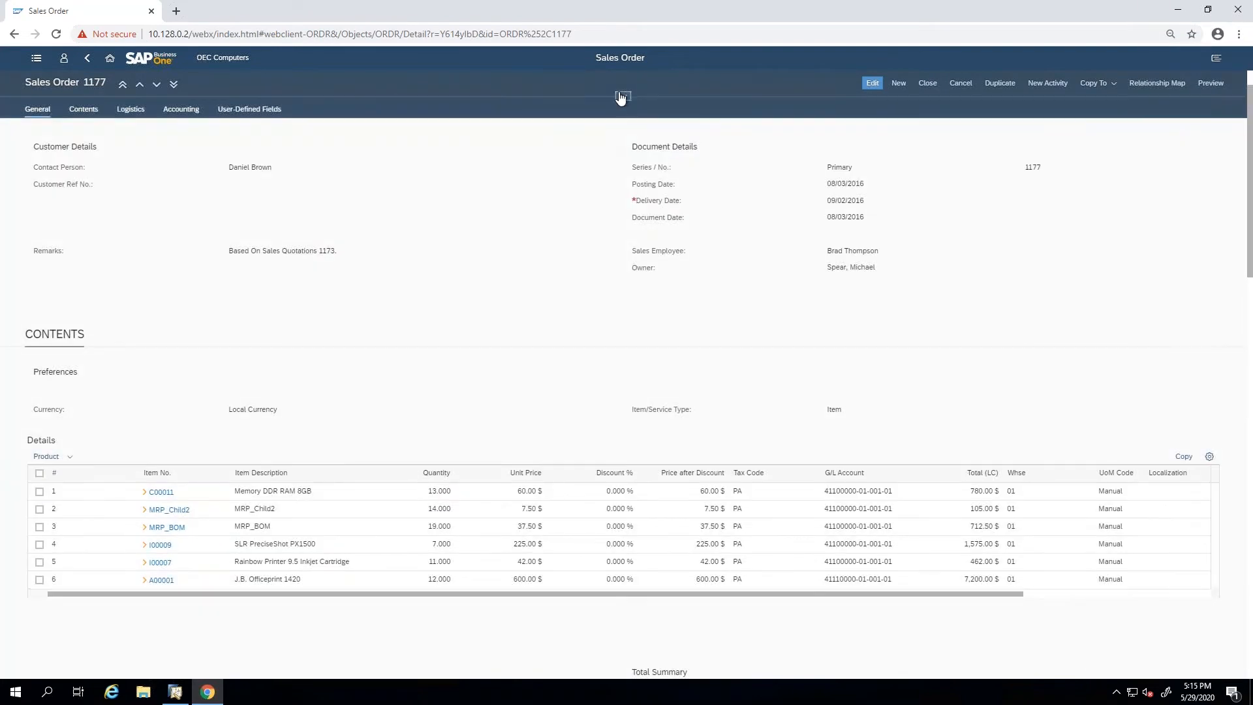
{"action": "left_click", "coordinate": [622, 97]}
{"action": "left_click", "coordinate": [635, 151]}
{"action": "scroll", "coordinate": [633, 219], "scroll_direction": "down", "scroll_amount": 3}
{"action": "scroll", "coordinate": [633, 228], "scroll_direction": "up", "scroll_amount": 3}
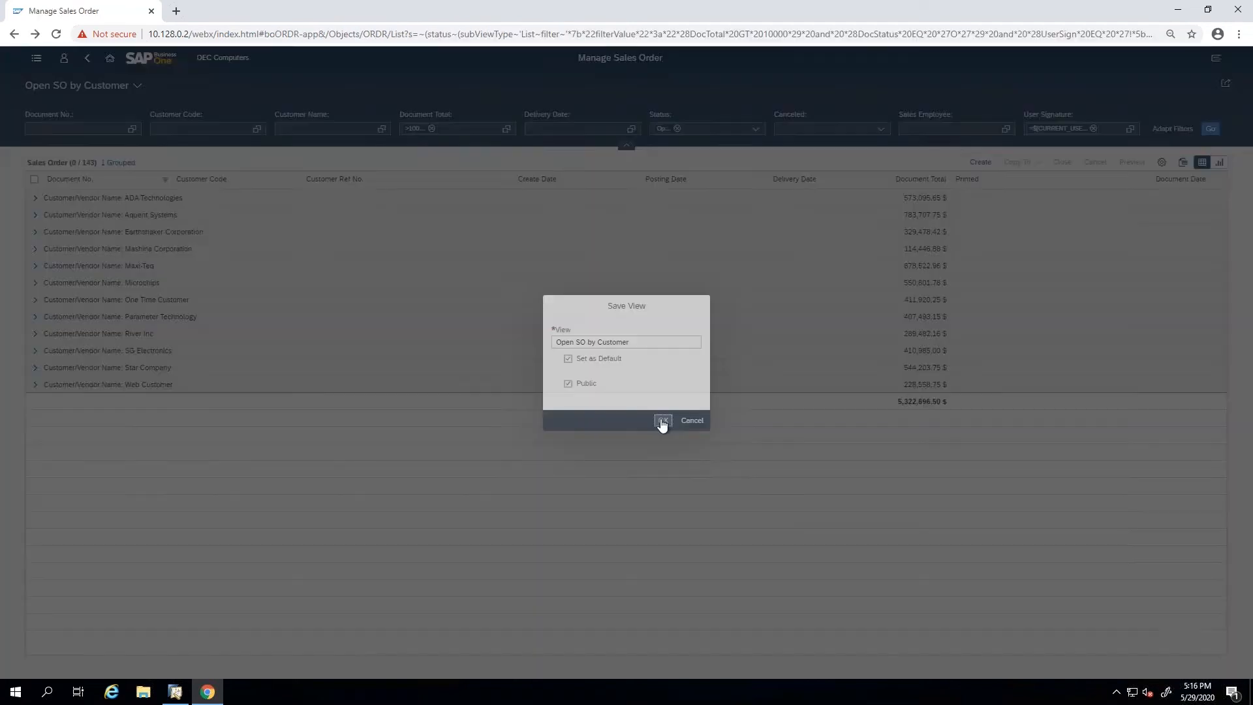
Save the grouped list as the public default view "Open SO by Customer", and open the management of saved views.
{"action": "left_click", "coordinate": [662, 422]}
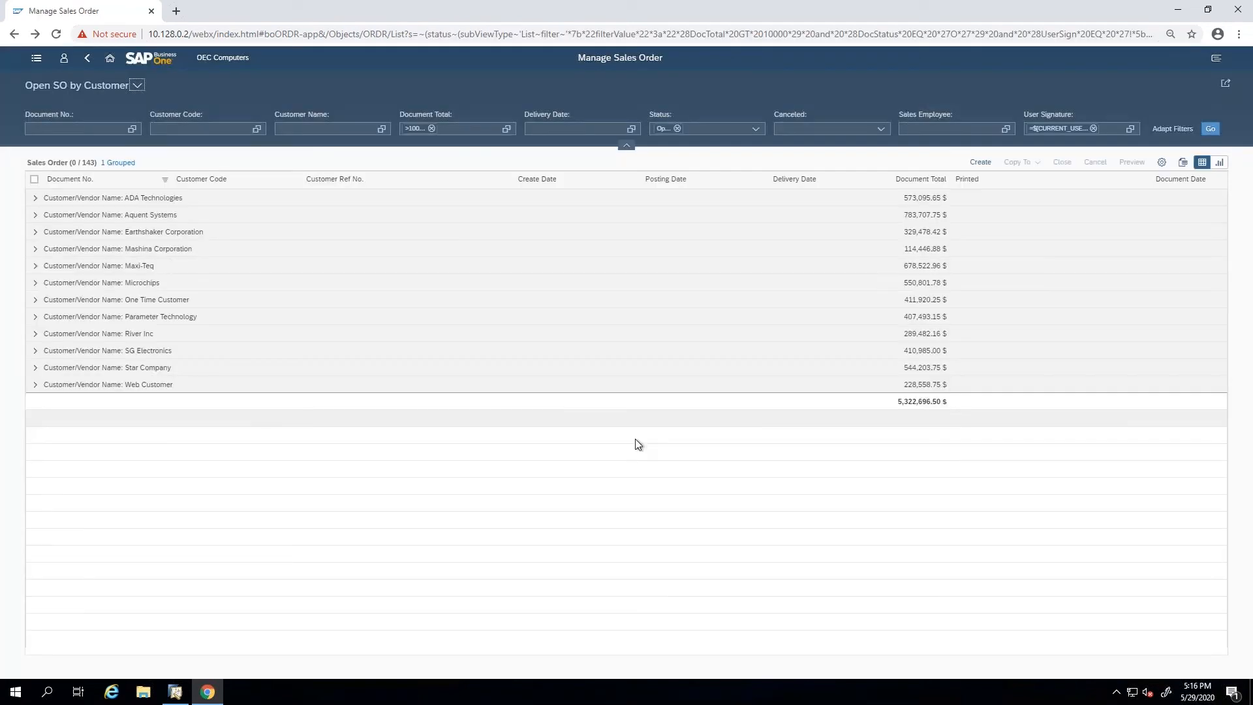
{"action": "left_click", "coordinate": [137, 86]}
{"action": "left_click", "coordinate": [195, 262]}
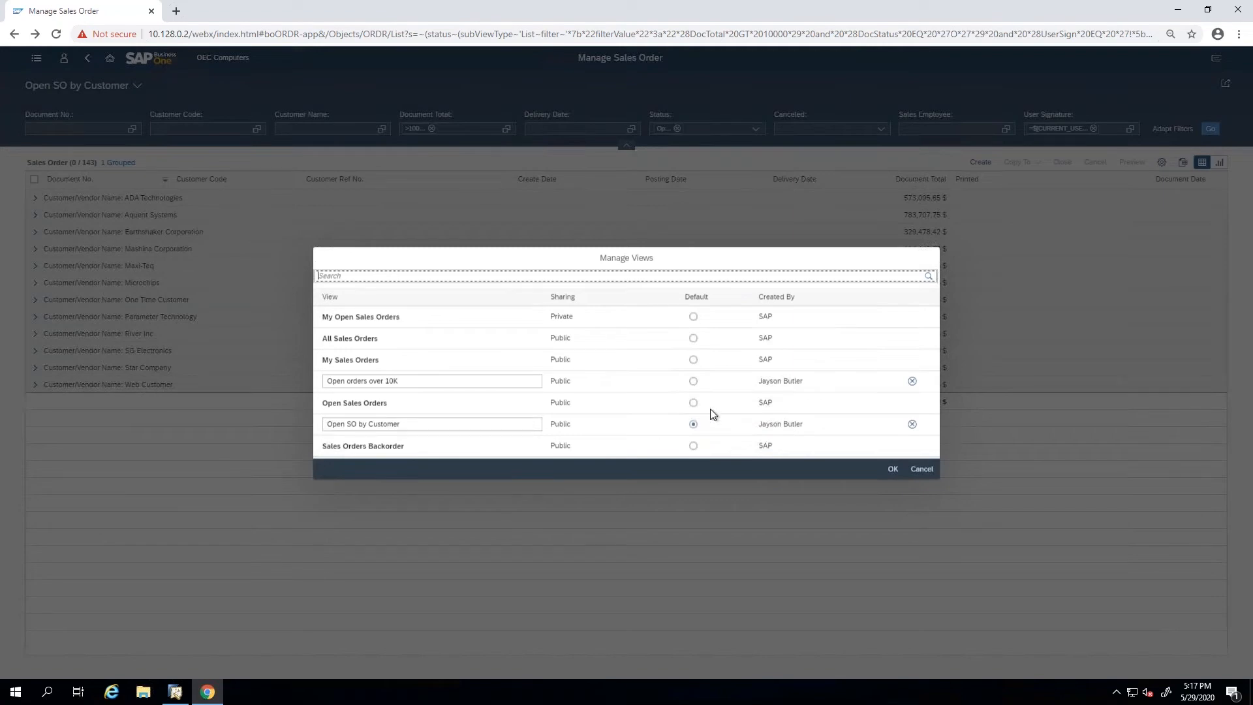
Leave the saved views unchanged and remove the Customer Name grouping from the sales order list in its view settings.
{"action": "left_click", "coordinate": [922, 470]}
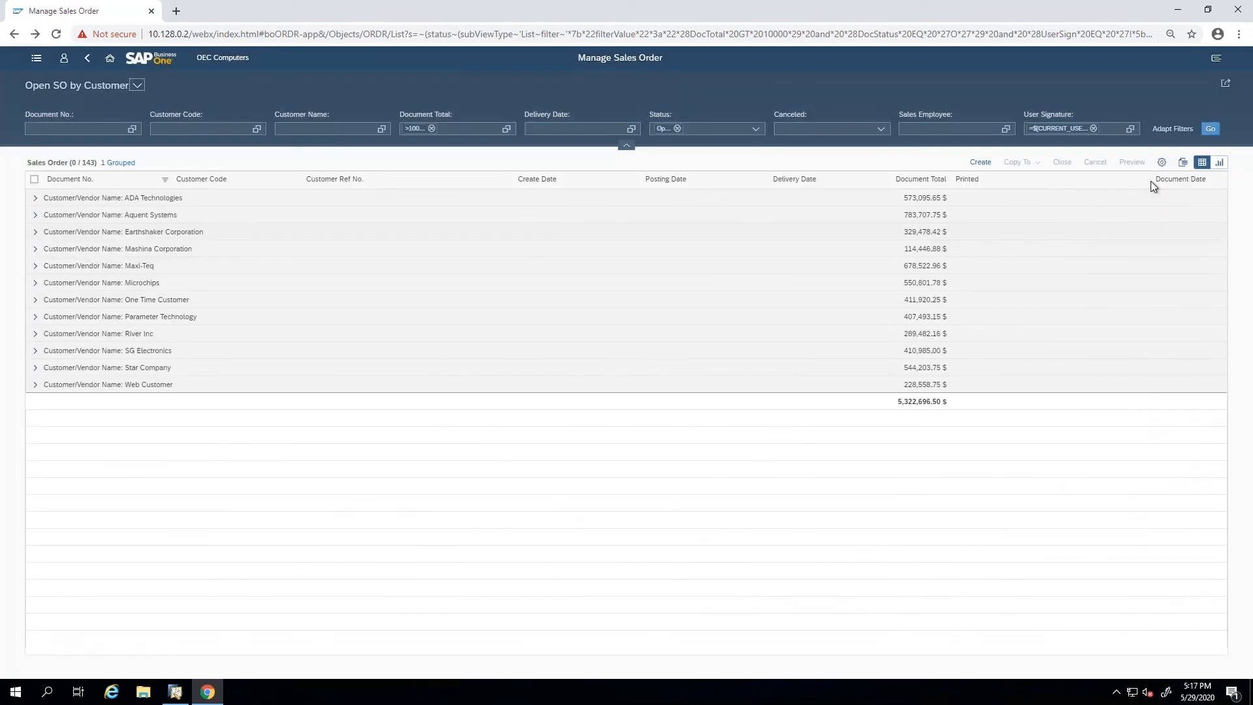
{"action": "left_click", "coordinate": [1162, 162]}
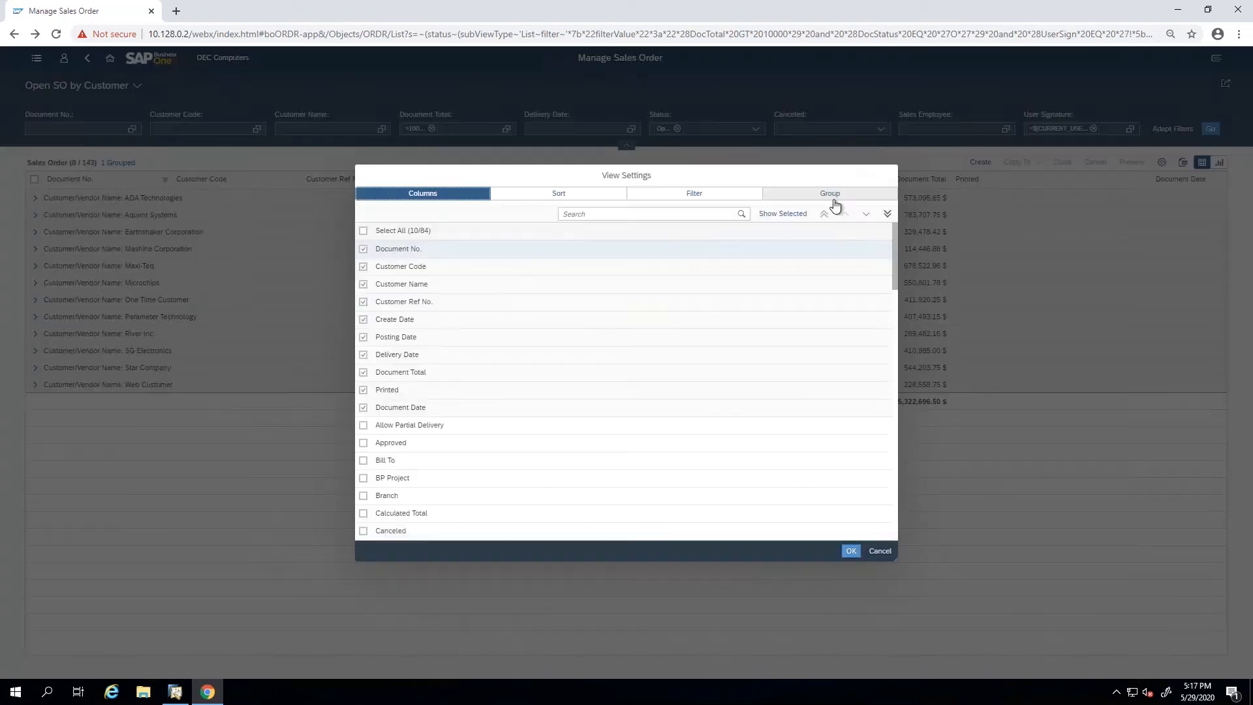
{"action": "left_click", "coordinate": [803, 193]}
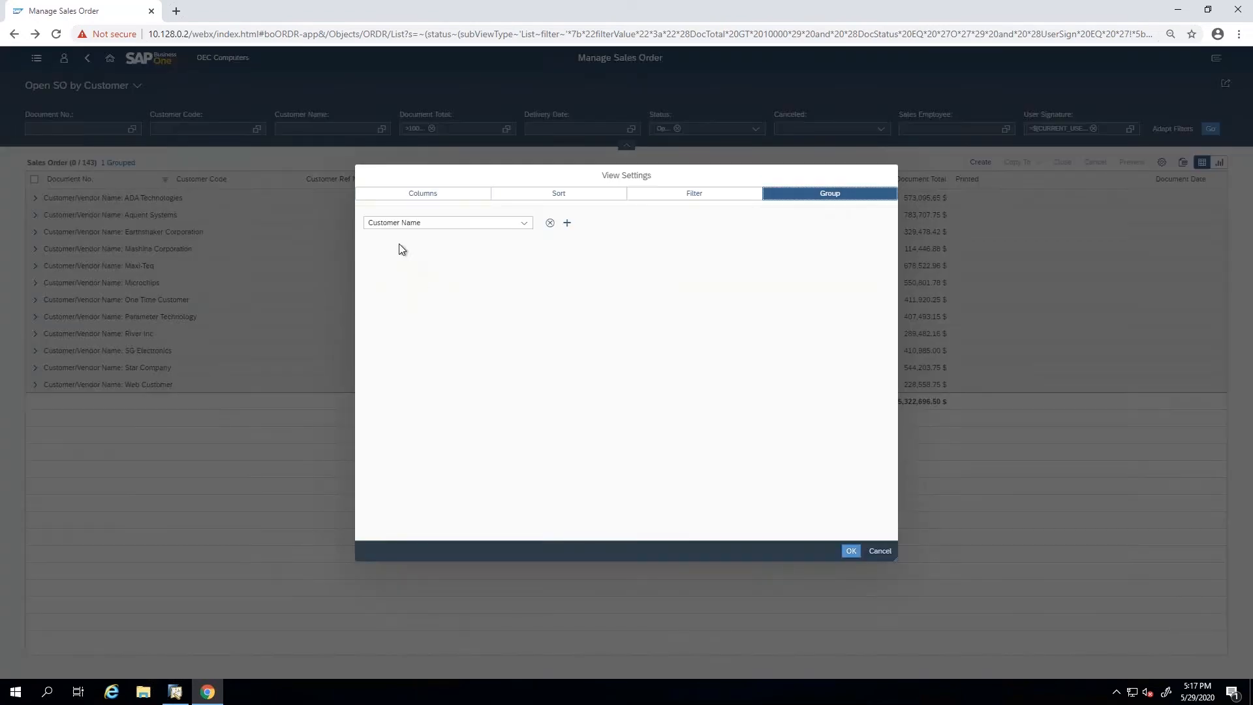
{"action": "left_click", "coordinate": [549, 223]}
{"action": "left_click", "coordinate": [842, 550]}
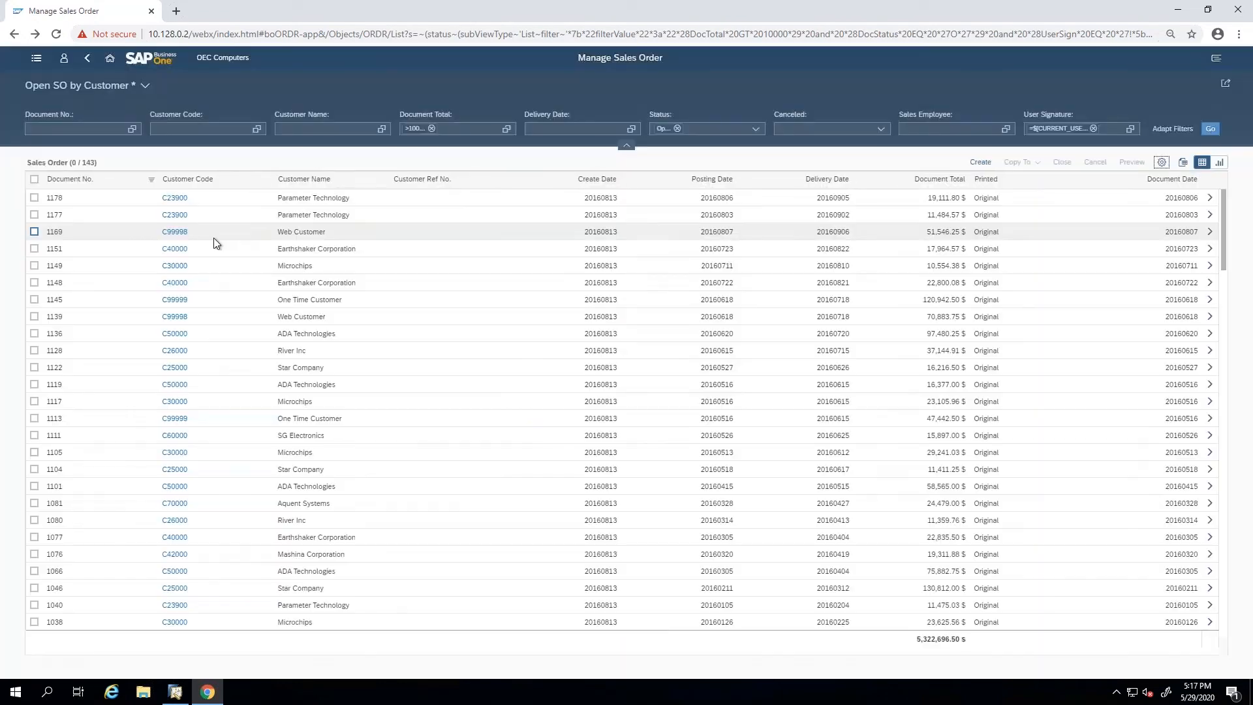
Show the sales orders as a column chart and add Document Total and Gross Profit Total to the Record Count measure.
{"action": "left_click", "coordinate": [1219, 163]}
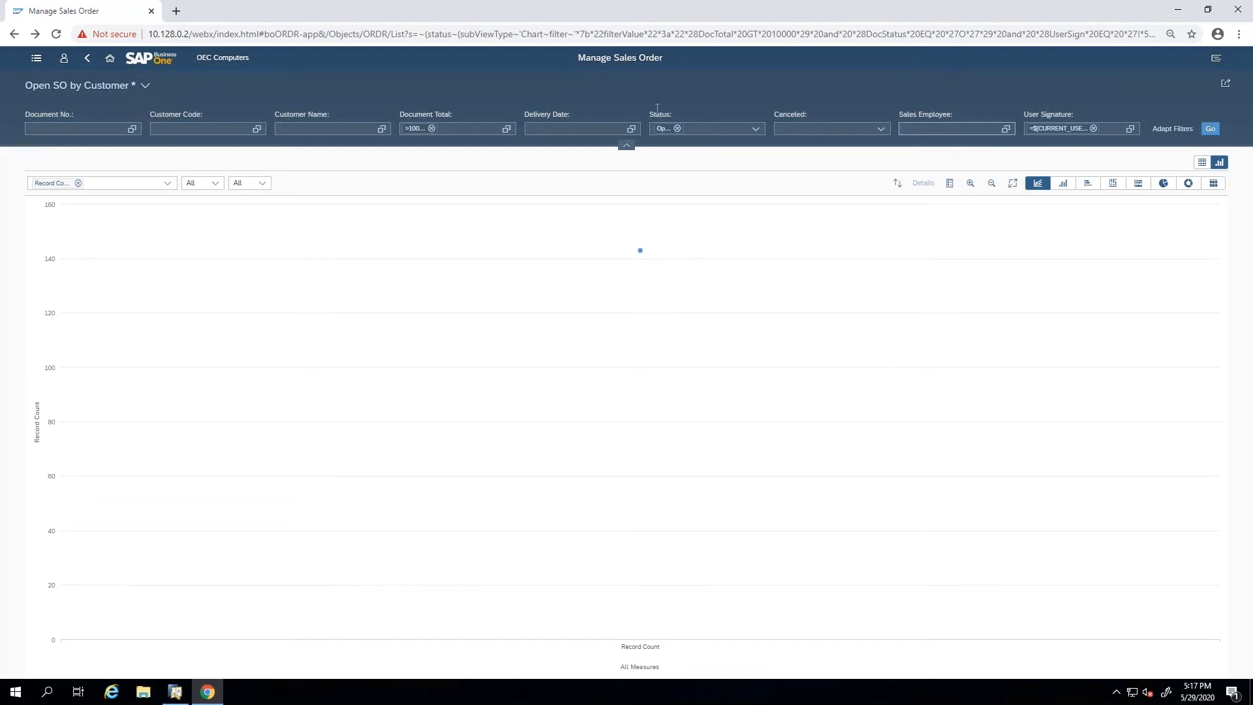
{"action": "left_click", "coordinate": [77, 183]}
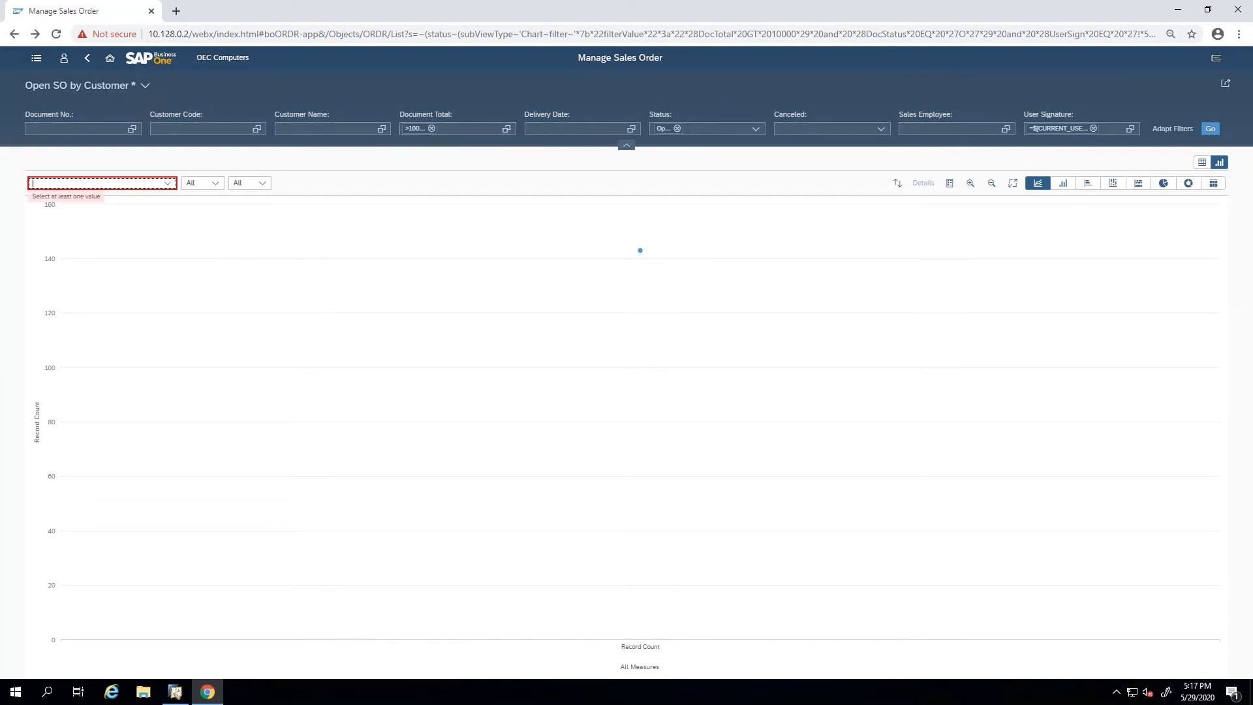
{"action": "left_click", "coordinate": [1065, 186]}
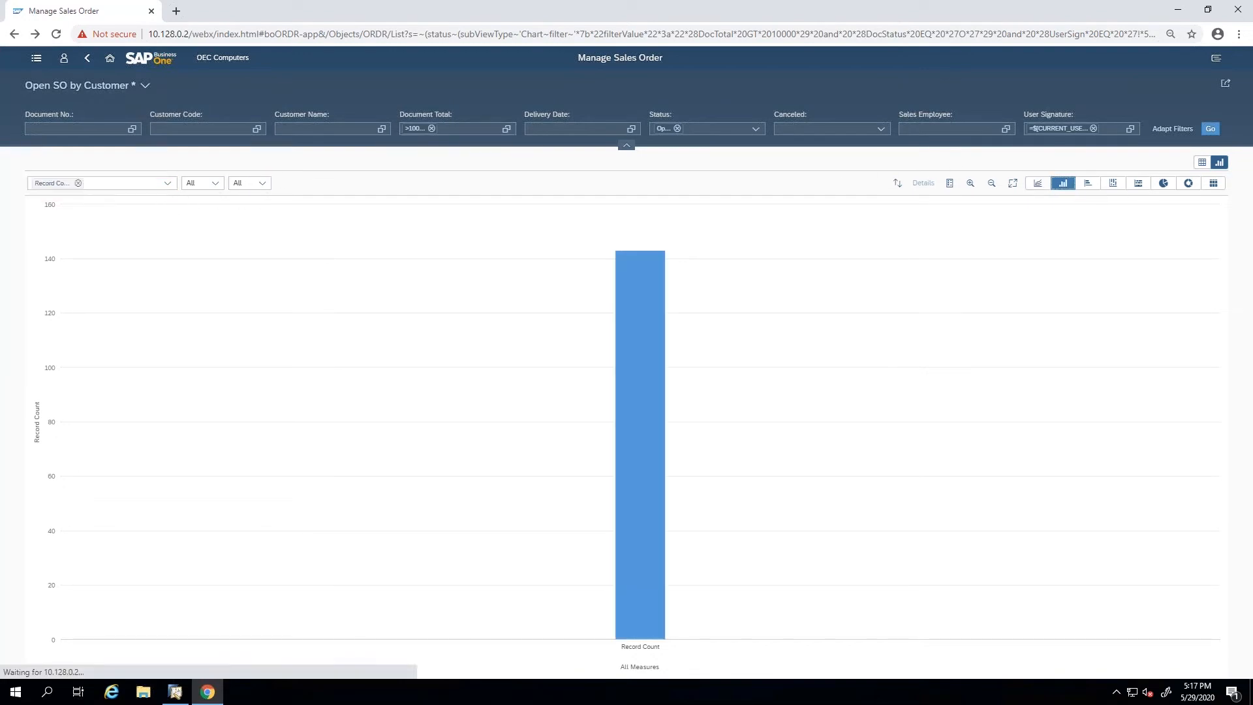
{"action": "left_click", "coordinate": [166, 186]}
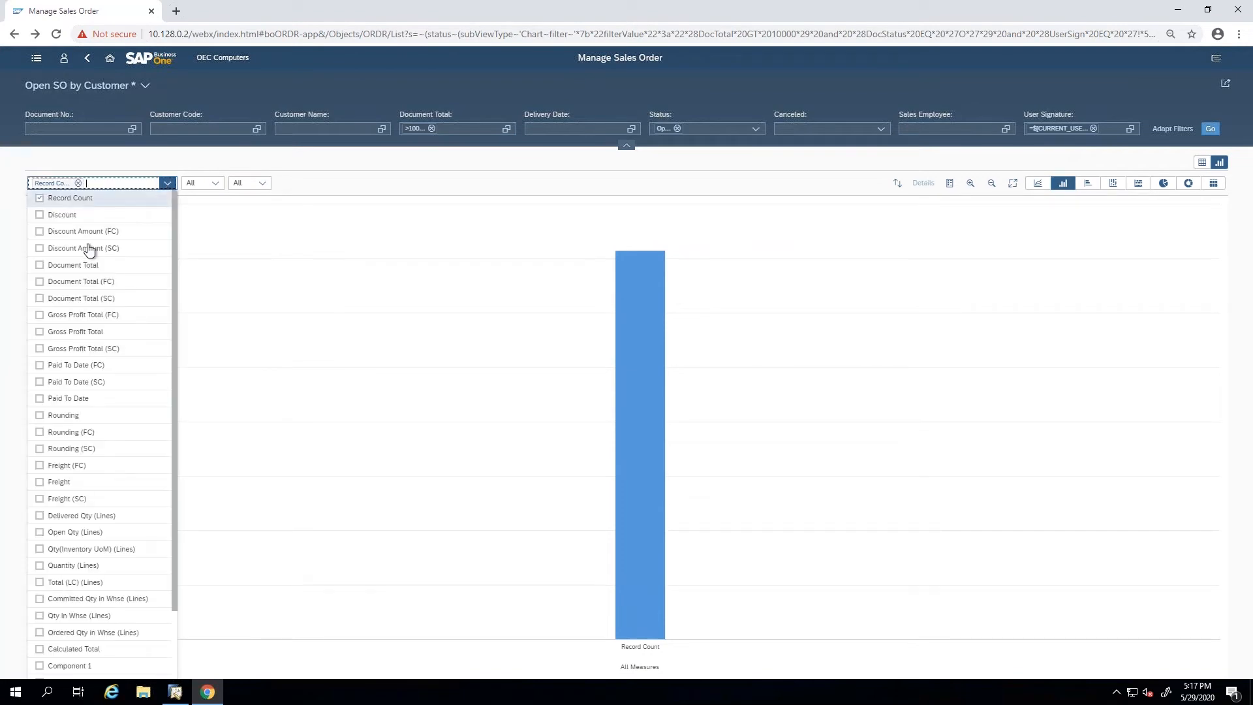
{"action": "left_click", "coordinate": [40, 265]}
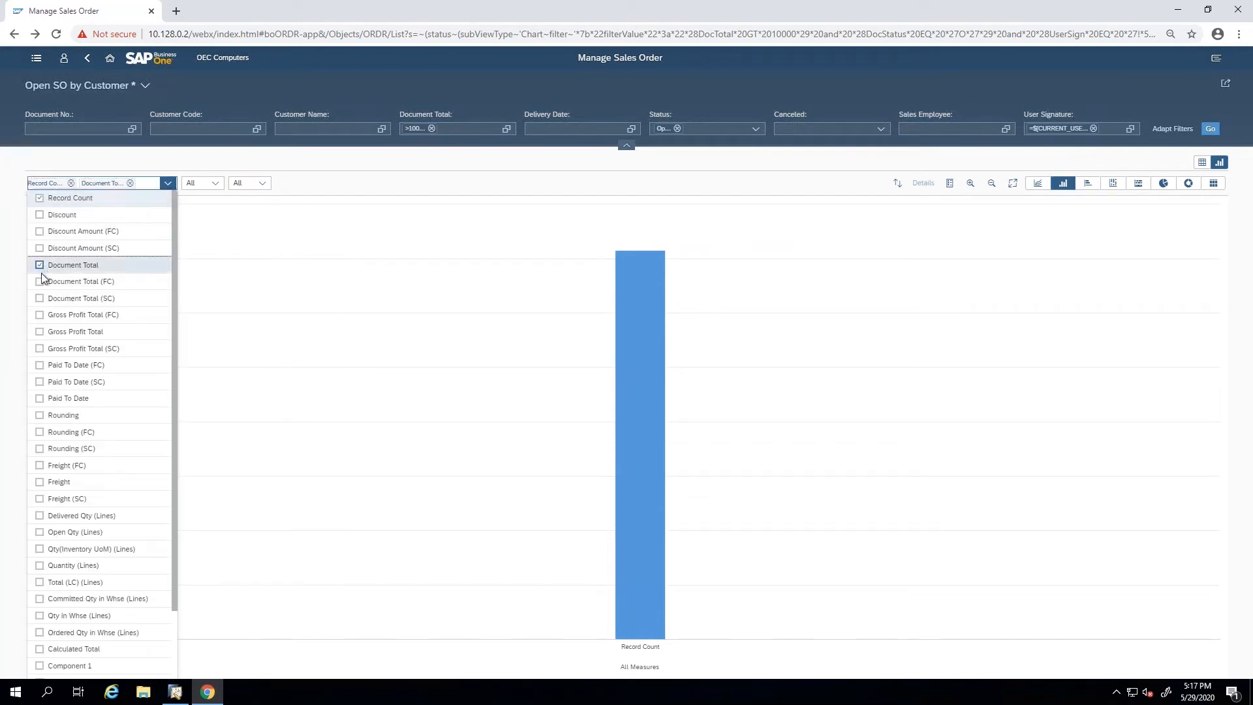
{"action": "left_click", "coordinate": [40, 332]}
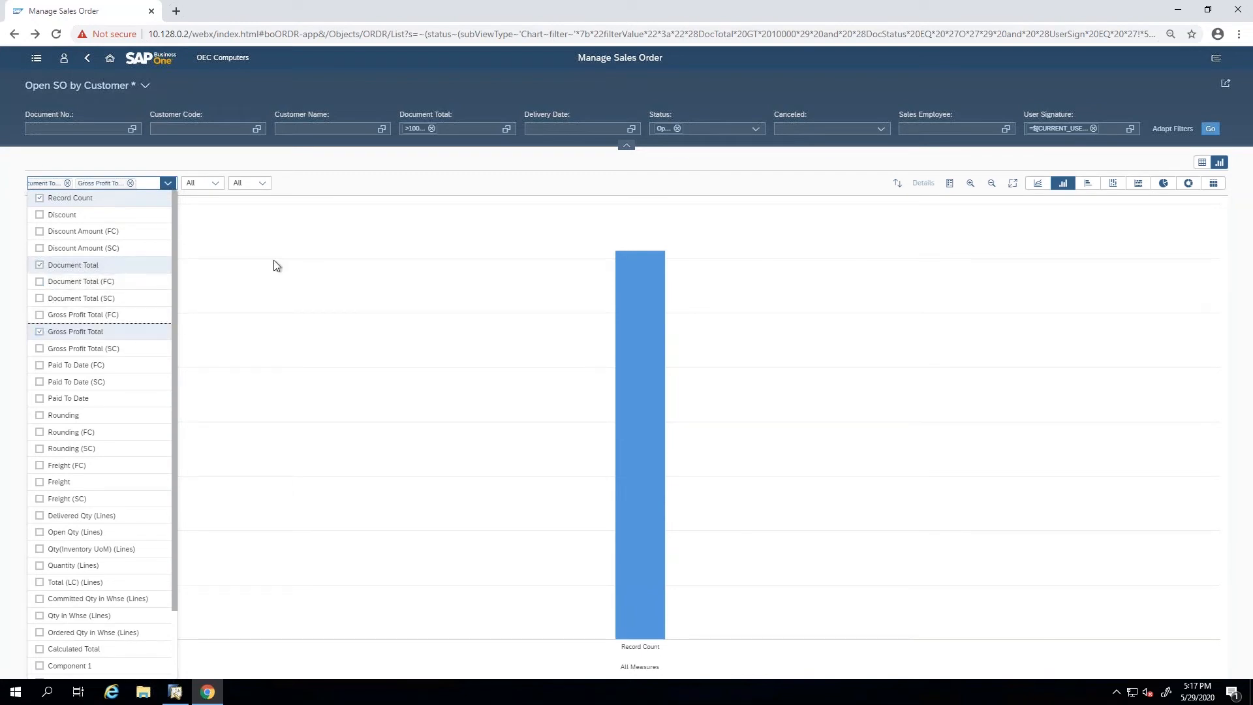
Break the column chart down by Customer Name, and toggle its legend off and back on.
{"action": "left_click", "coordinate": [215, 184]}
{"action": "left_click", "coordinate": [216, 185]}
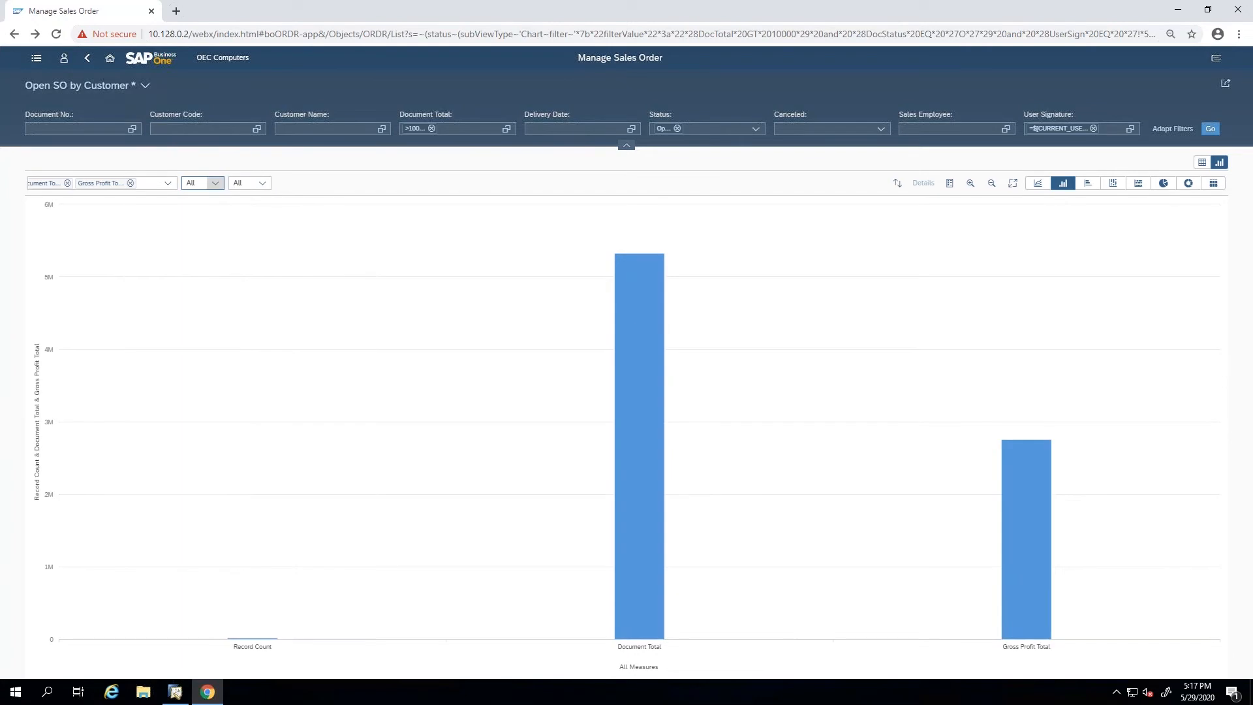
{"action": "left_click", "coordinate": [216, 185]}
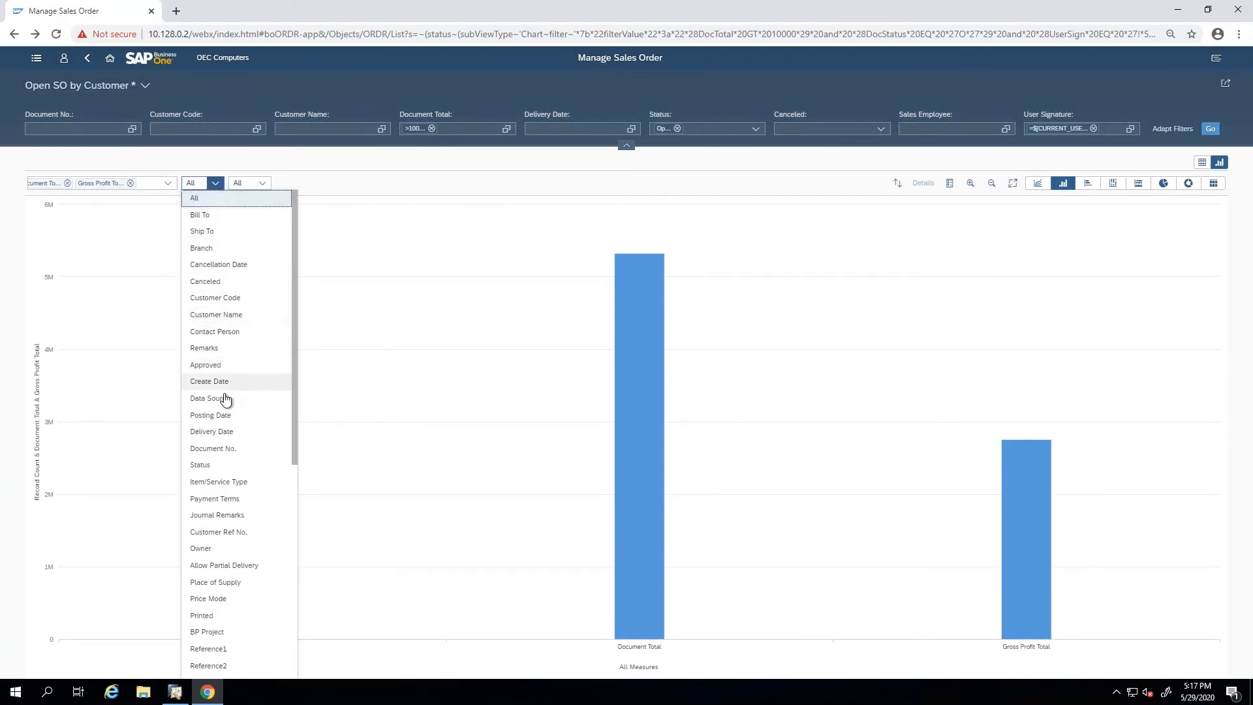
{"action": "scroll", "coordinate": [230, 440], "scroll_direction": "down", "scroll_amount": 1}
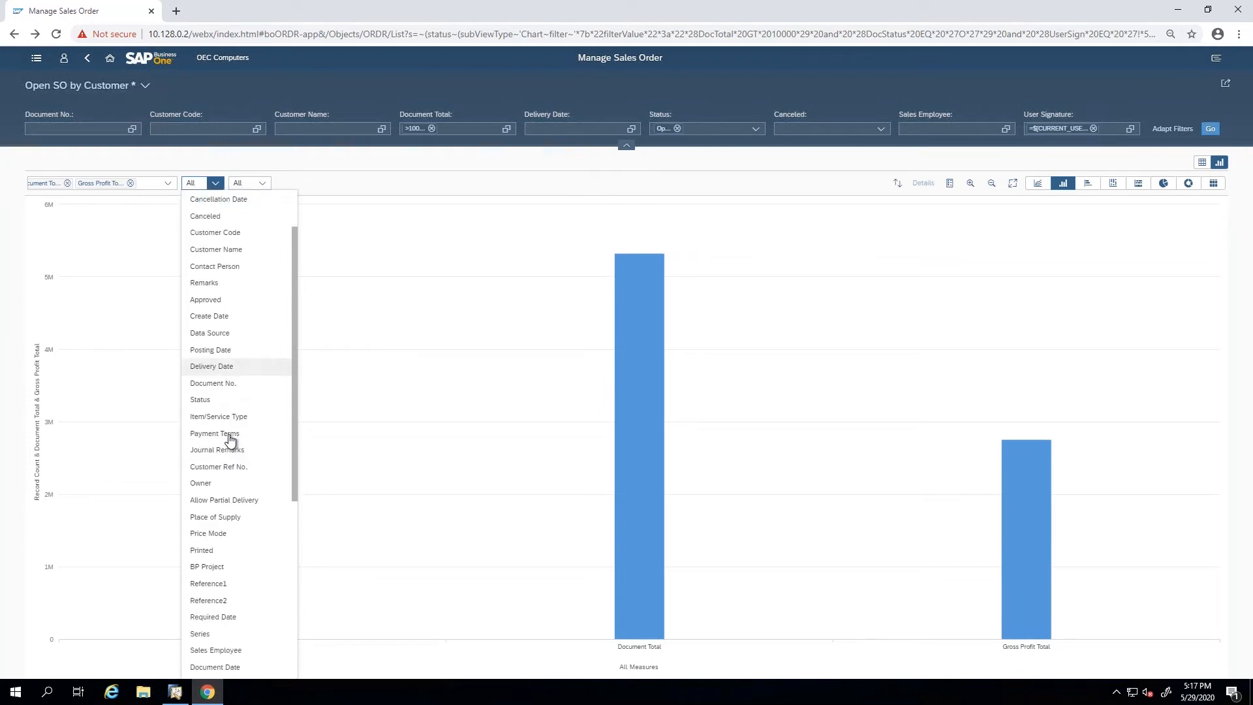
{"action": "left_click", "coordinate": [229, 250]}
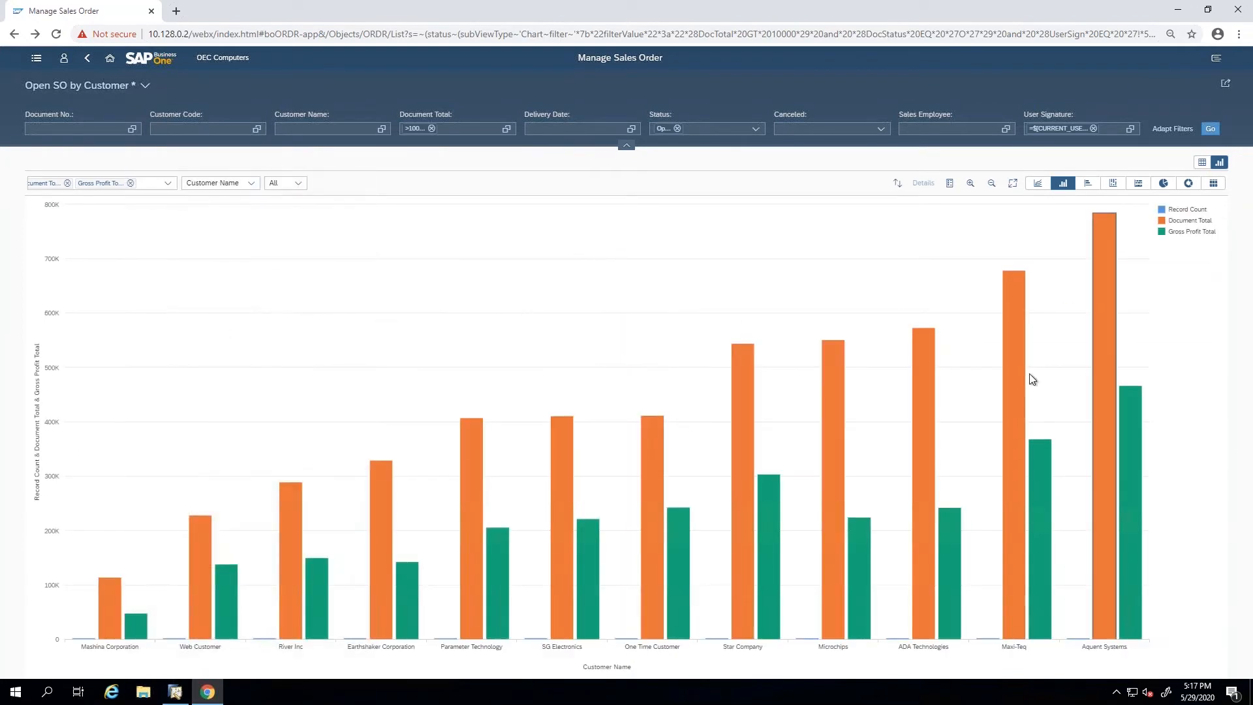
{"action": "left_click", "coordinate": [953, 185]}
{"action": "left_click", "coordinate": [953, 186]}
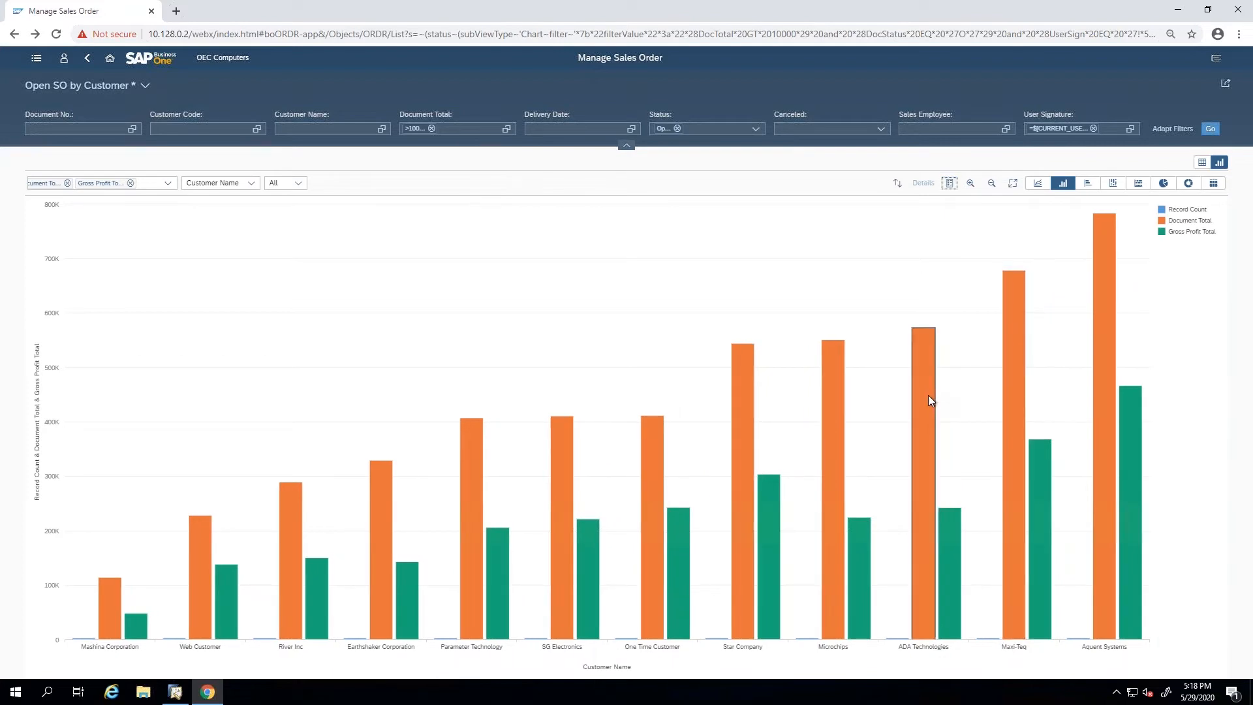
Select the Document Total and Gross Profit Total columns of ADA Technologies, Maxi-Teq and Aquent Systems, and examine their details.
{"action": "mouse_move", "coordinate": [928, 395]}
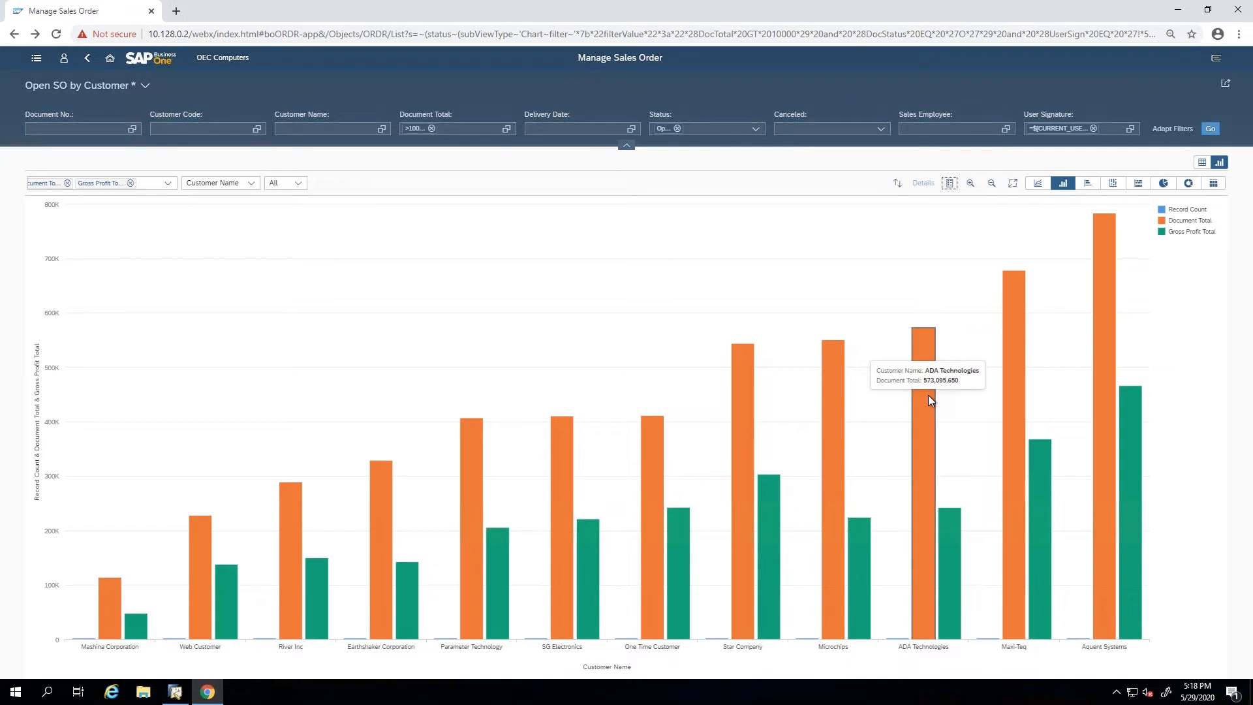
{"action": "left_click", "coordinate": [928, 394]}
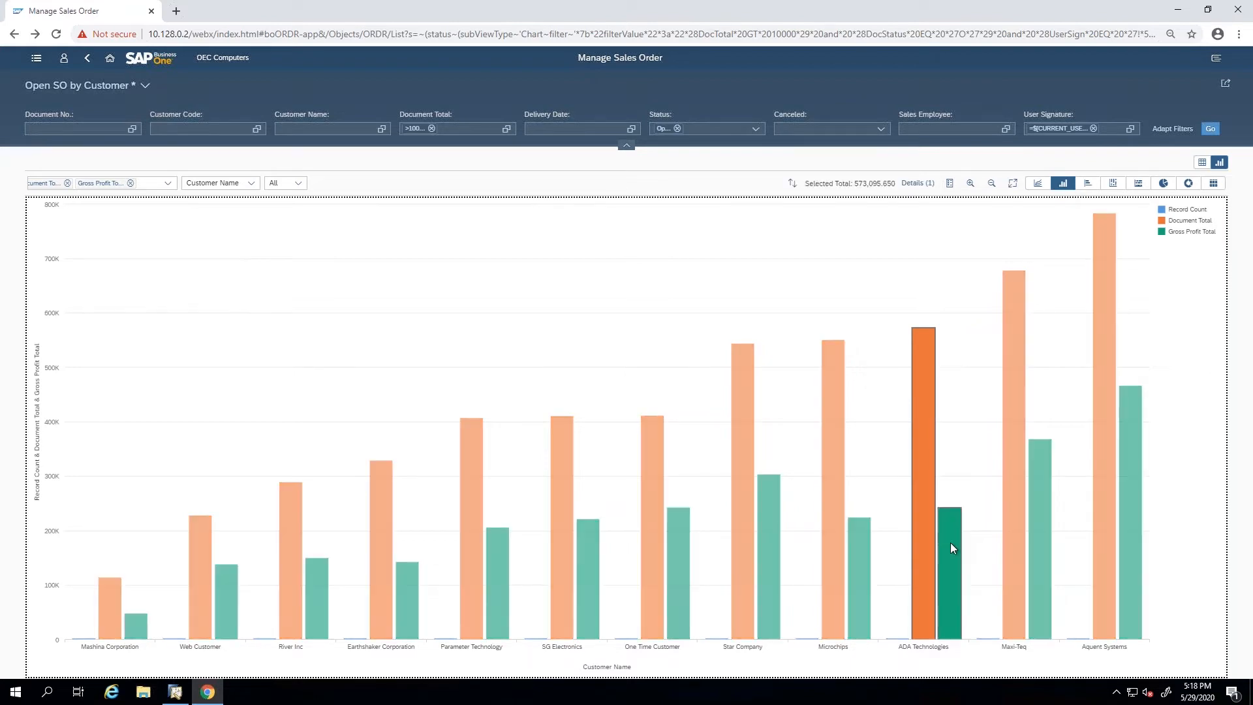
{"action": "left_click", "coordinate": [1016, 553]}
{"action": "left_click", "coordinate": [1038, 560]}
{"action": "left_click", "coordinate": [1103, 560]}
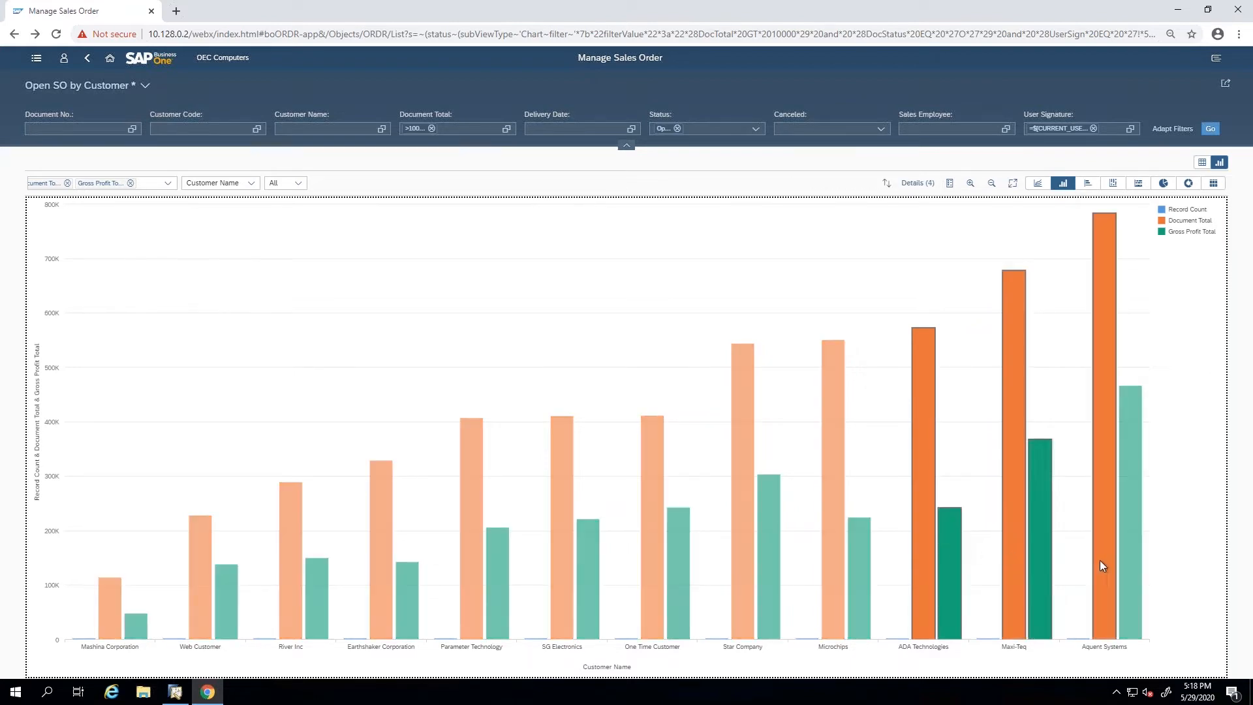
{"action": "left_click", "coordinate": [1129, 568]}
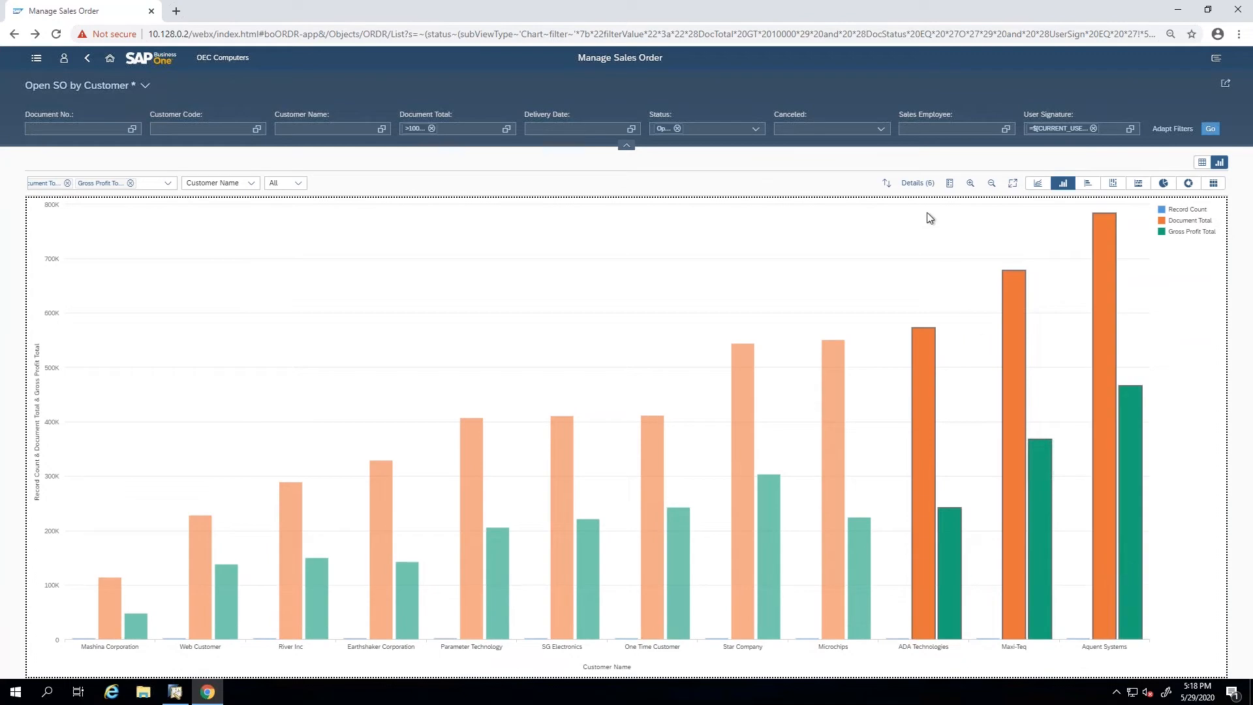
{"action": "left_click", "coordinate": [914, 185]}
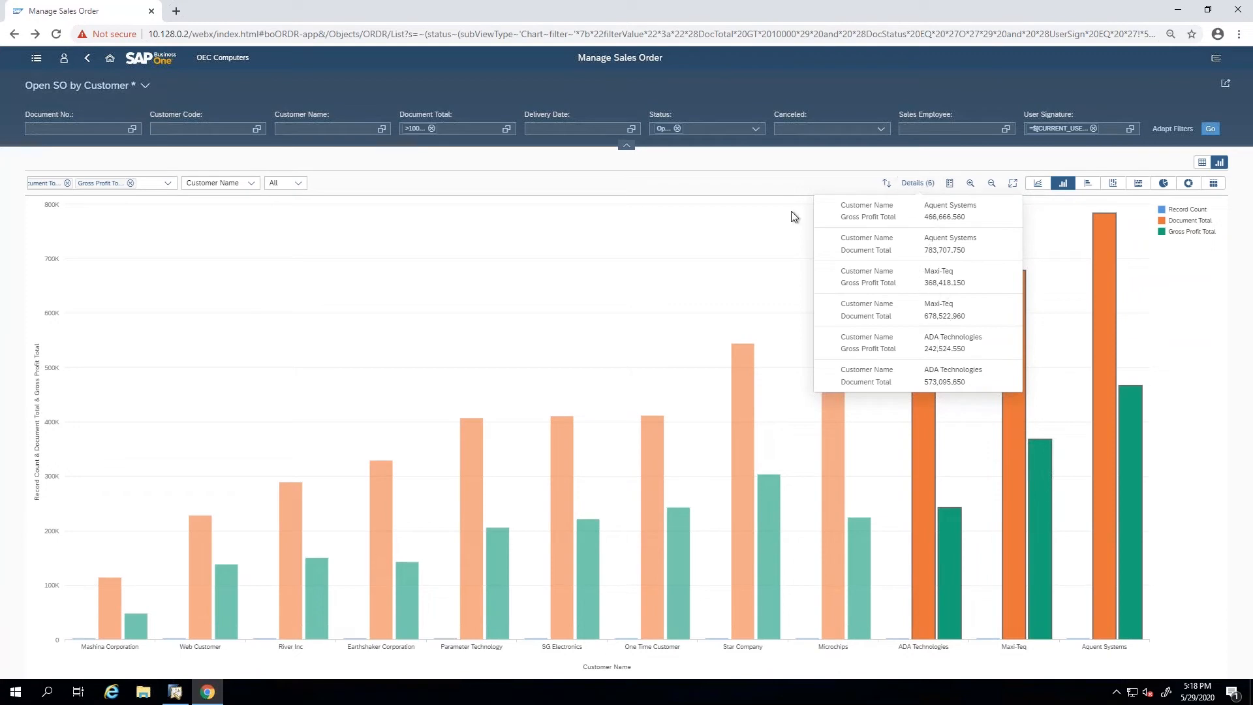
{"action": "left_click", "coordinate": [774, 187]}
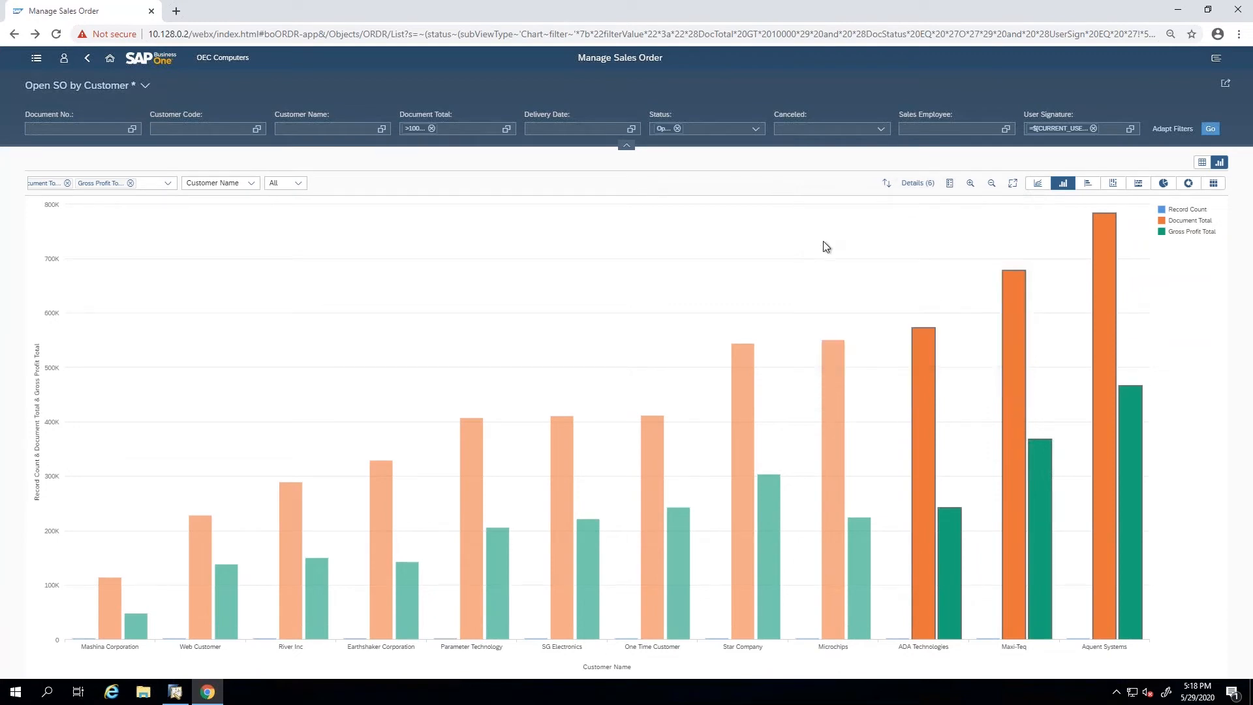
Save the chart as a tile titled "Open order over 10K" in the My Home group.
{"action": "left_click", "coordinate": [1226, 83]}
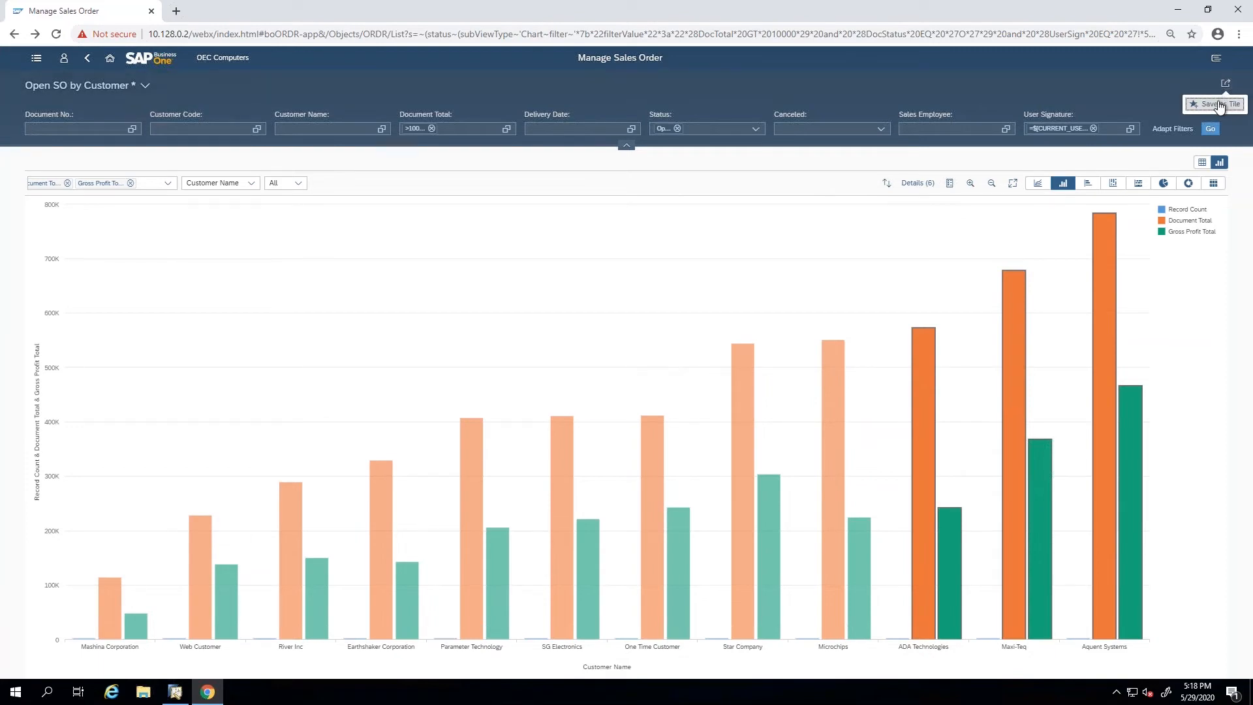
{"action": "left_click", "coordinate": [1219, 106]}
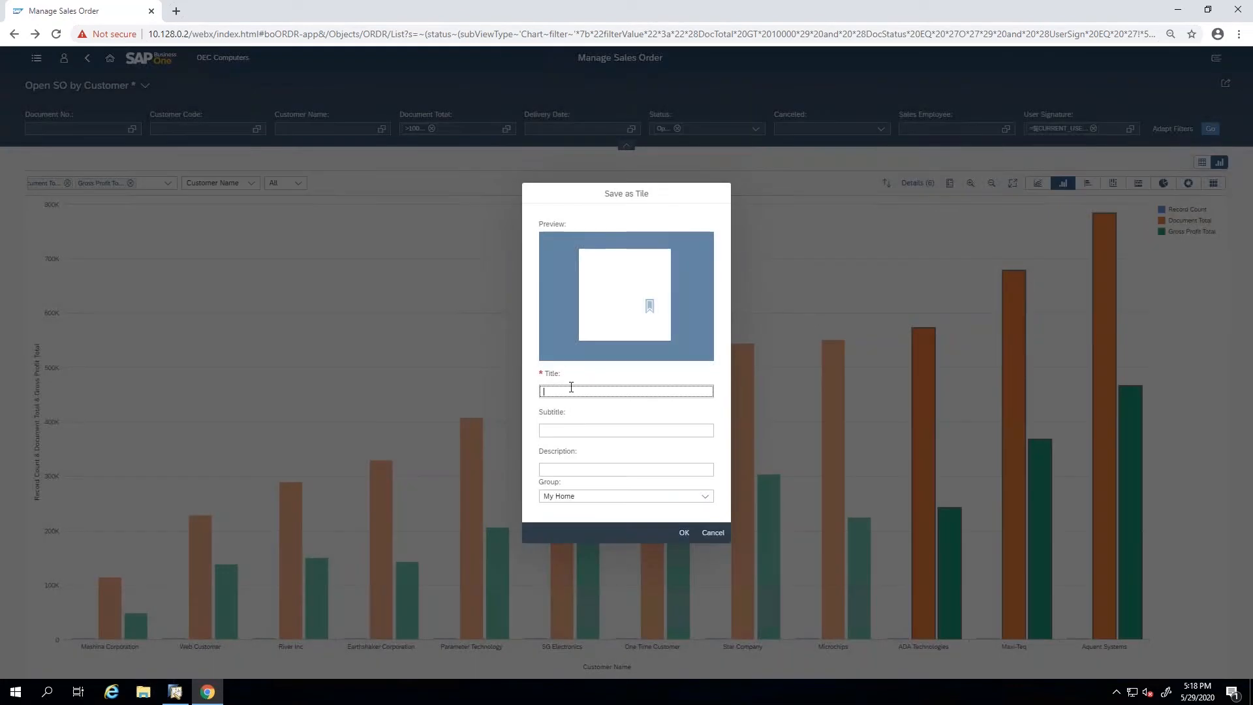
{"action": "type", "text": "Open order over 10K"}
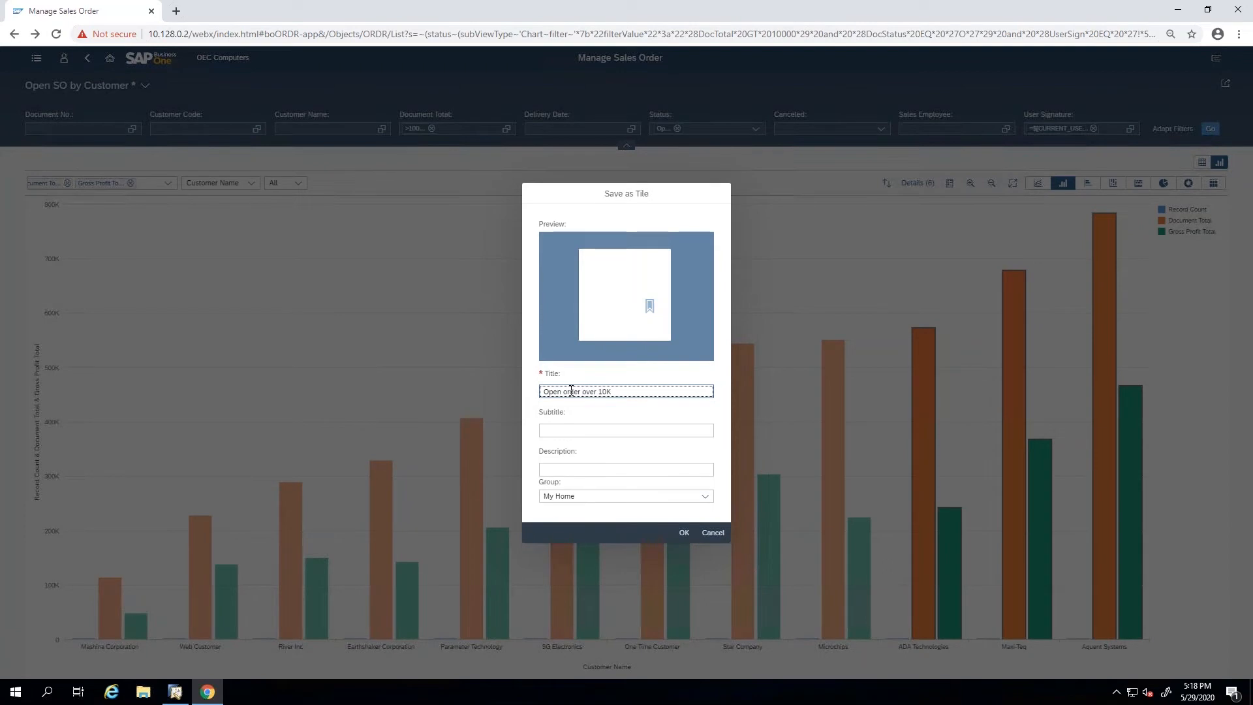
{"action": "left_click", "coordinate": [611, 496]}
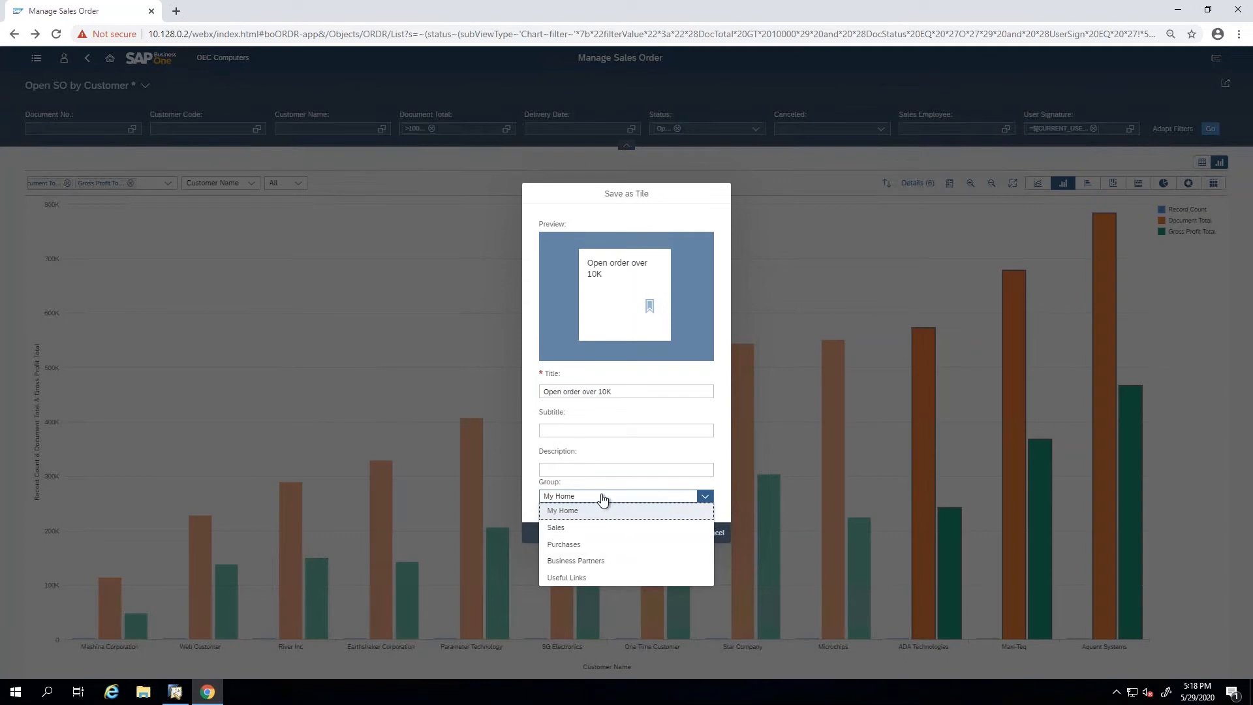
{"action": "left_click", "coordinate": [602, 500]}
{"action": "left_click", "coordinate": [684, 533]}
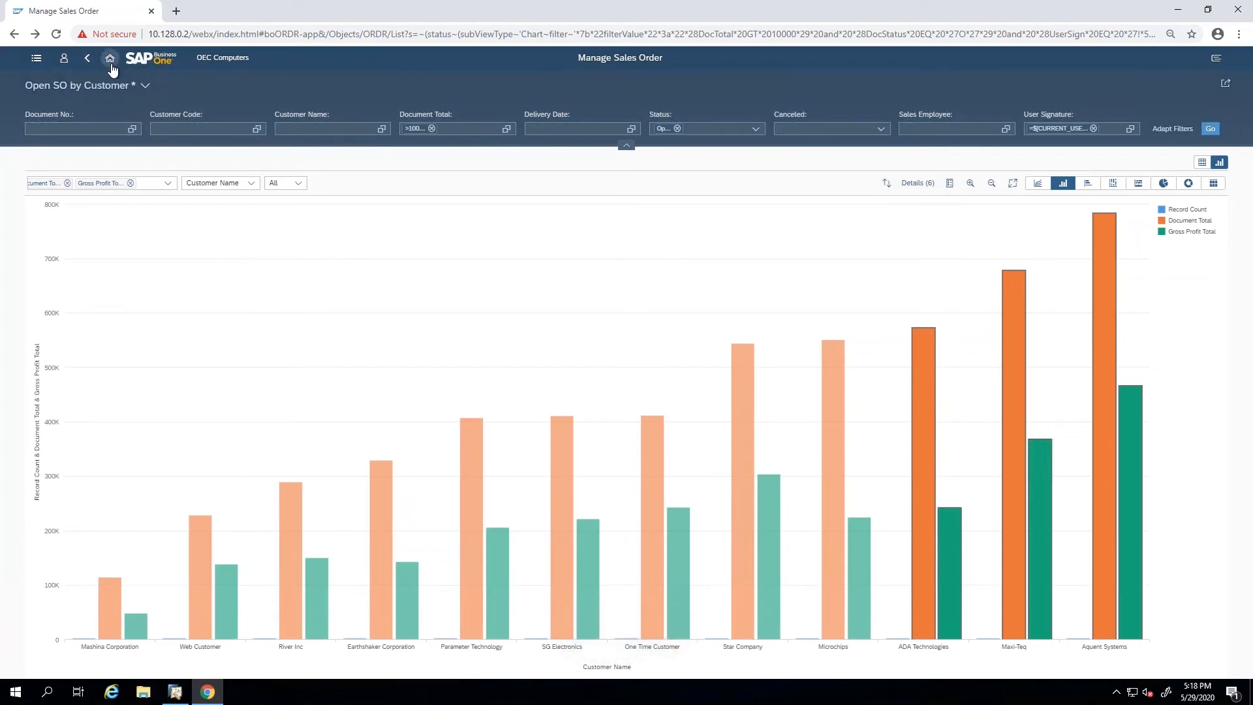
From the home page, view the chart behind the "Open order over 10K" tile and the Purchase Orders list, returning home after each.
{"action": "left_click", "coordinate": [111, 60]}
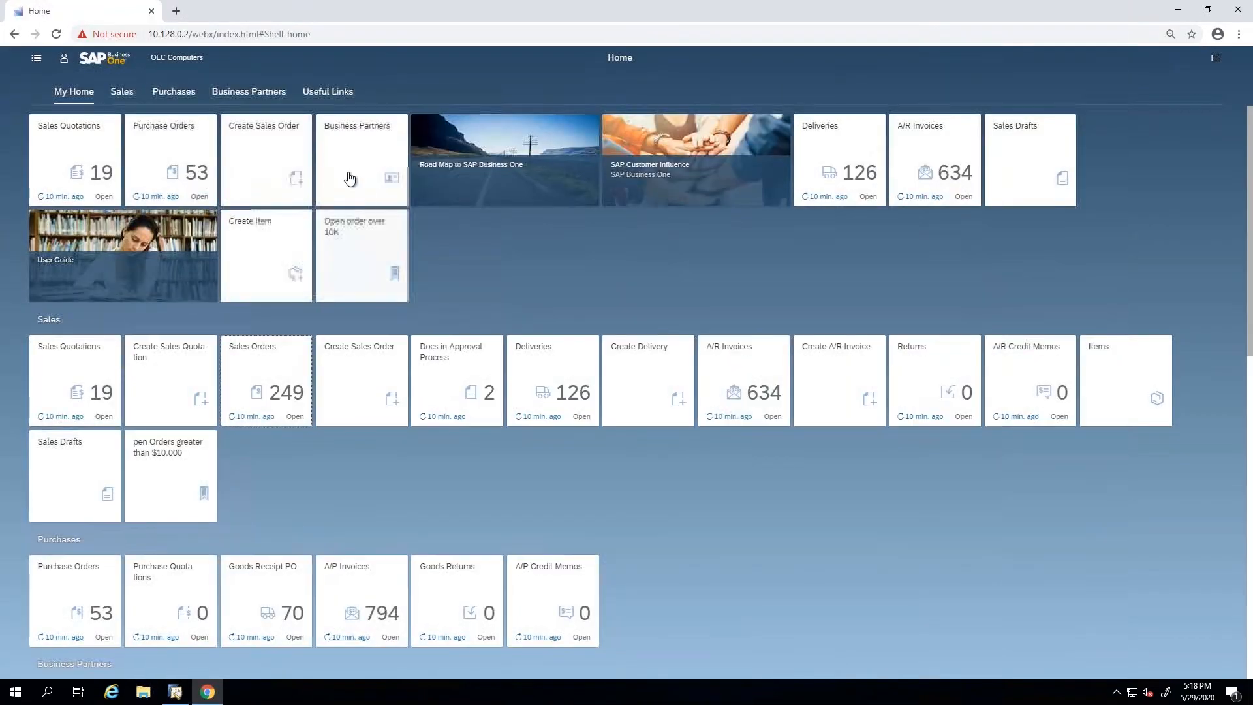
{"action": "left_click", "coordinate": [334, 222]}
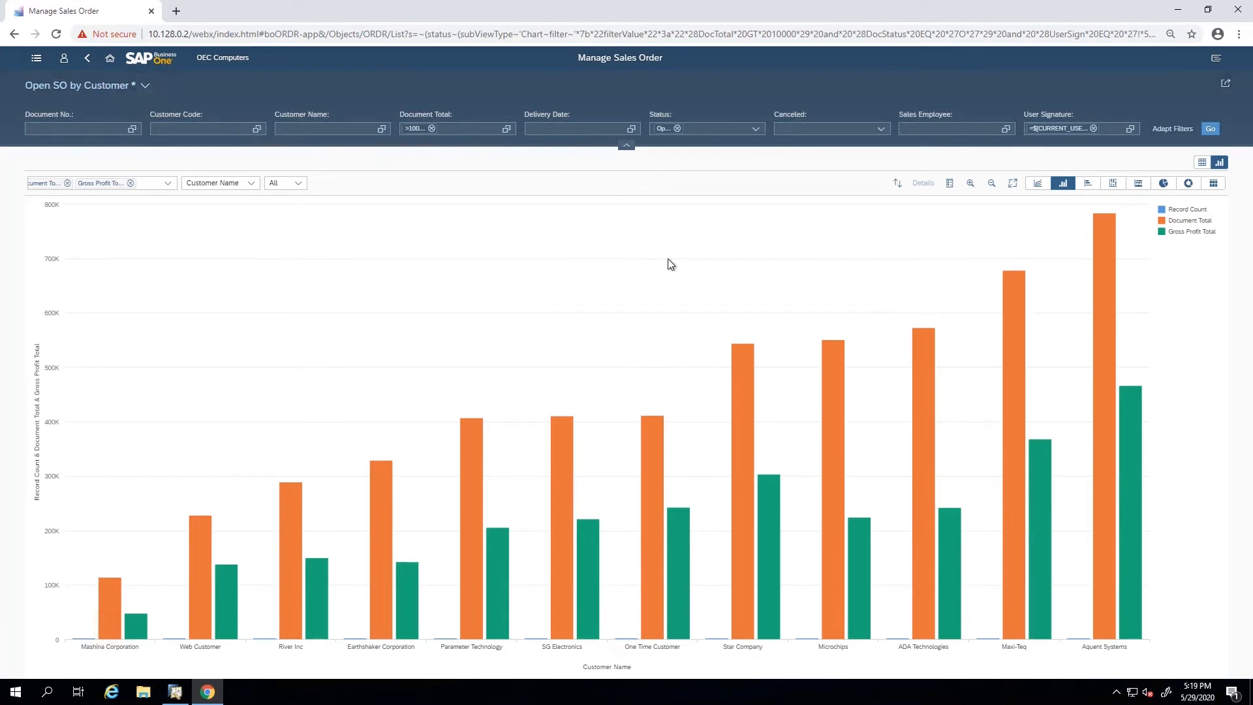
{"action": "left_click", "coordinate": [89, 60]}
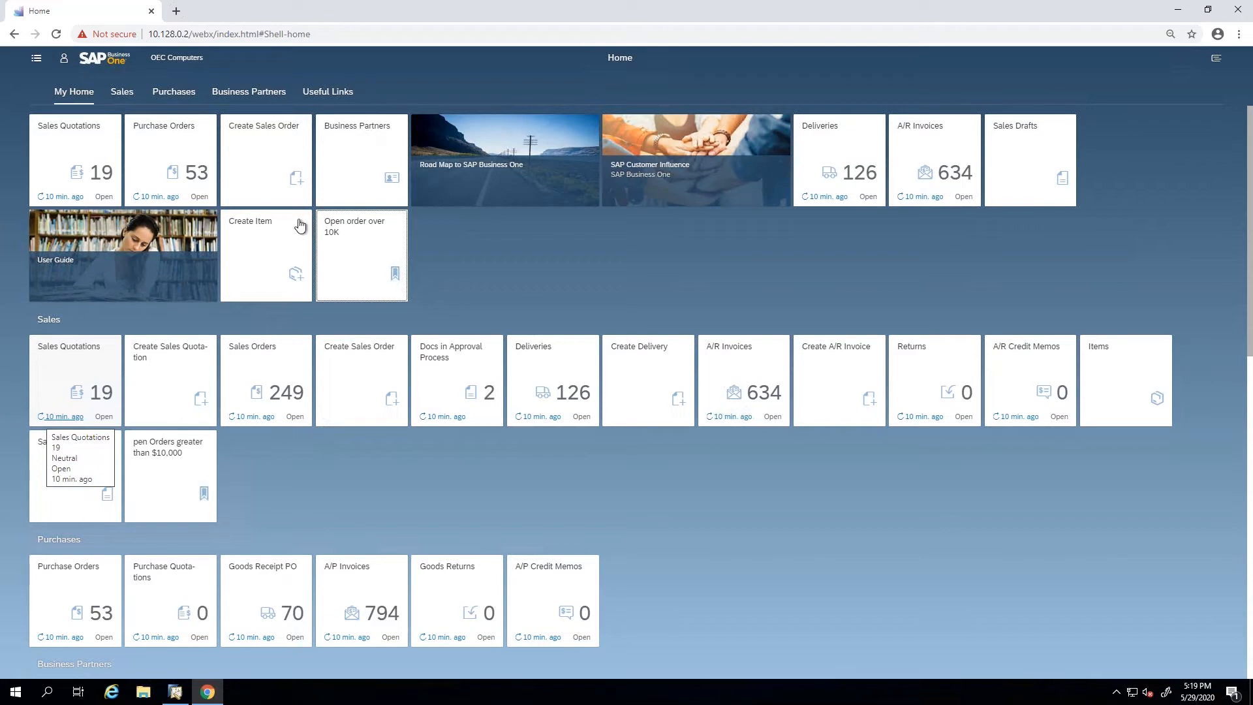
{"action": "left_click", "coordinate": [199, 178]}
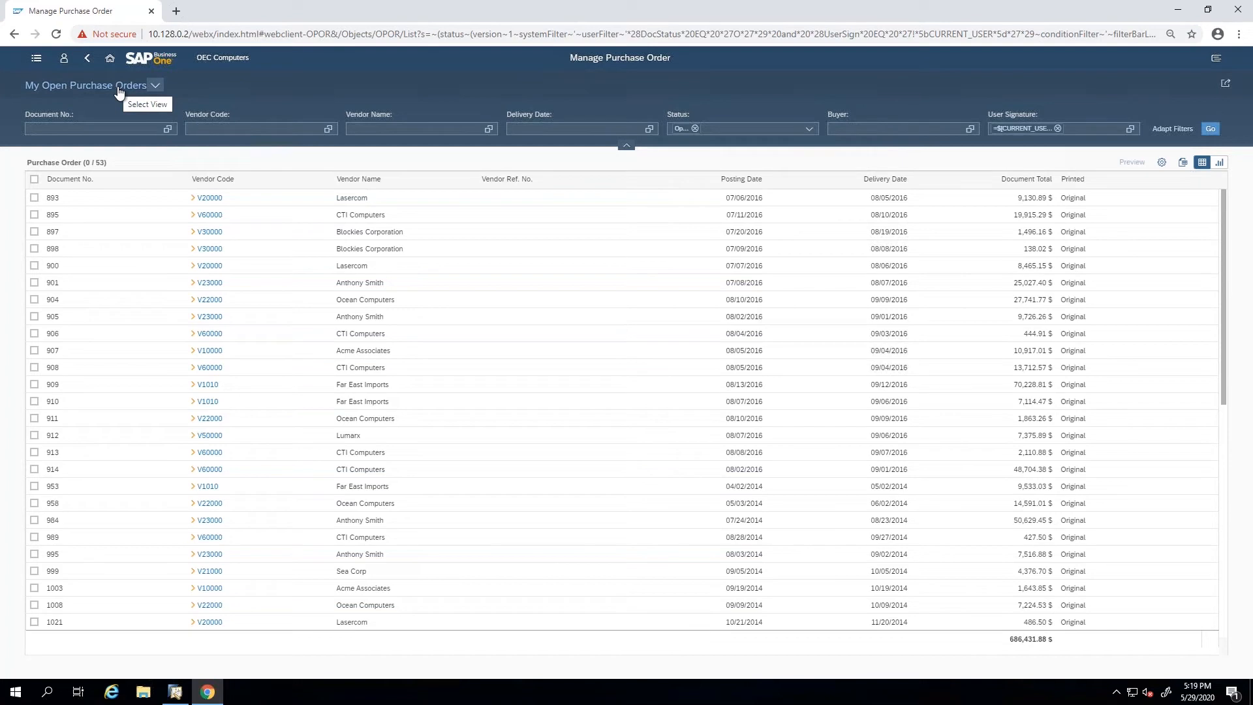
{"action": "left_click", "coordinate": [86, 58]}
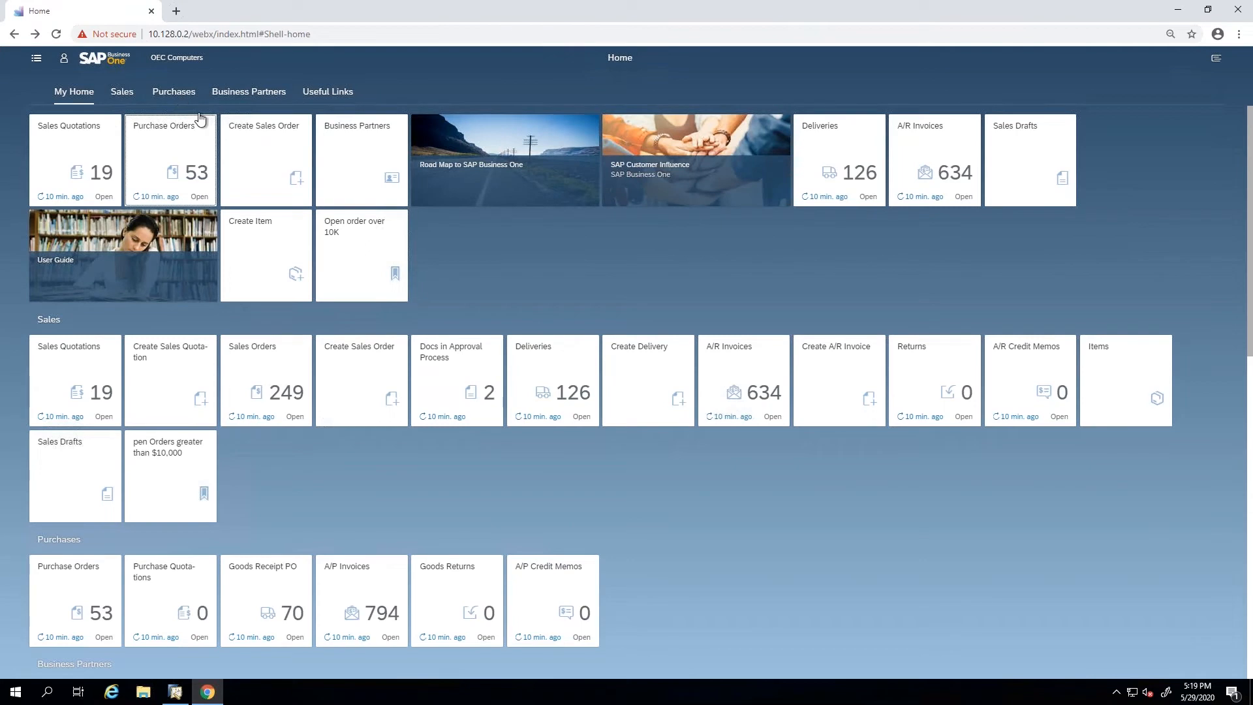
Open the Sales Orders list from the home page and inspect its Customer Name filter conditions without changing them.
{"action": "left_click", "coordinate": [298, 397]}
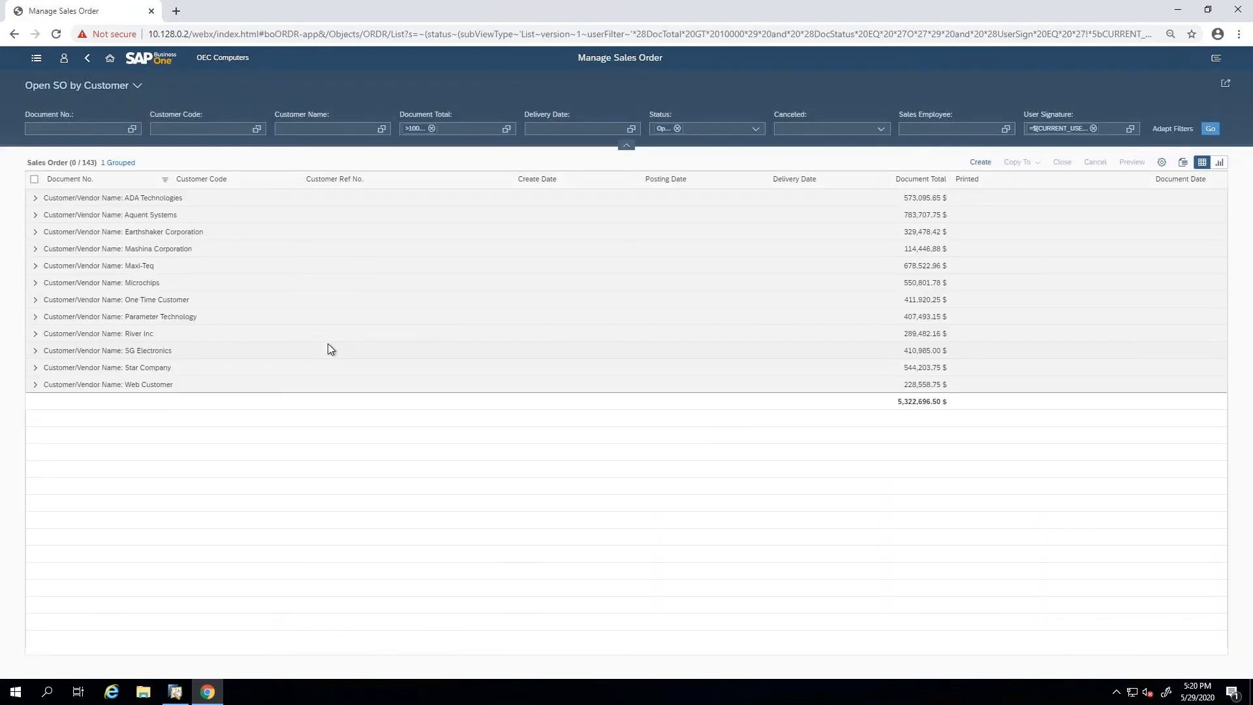
{"action": "left_click", "coordinate": [383, 129]}
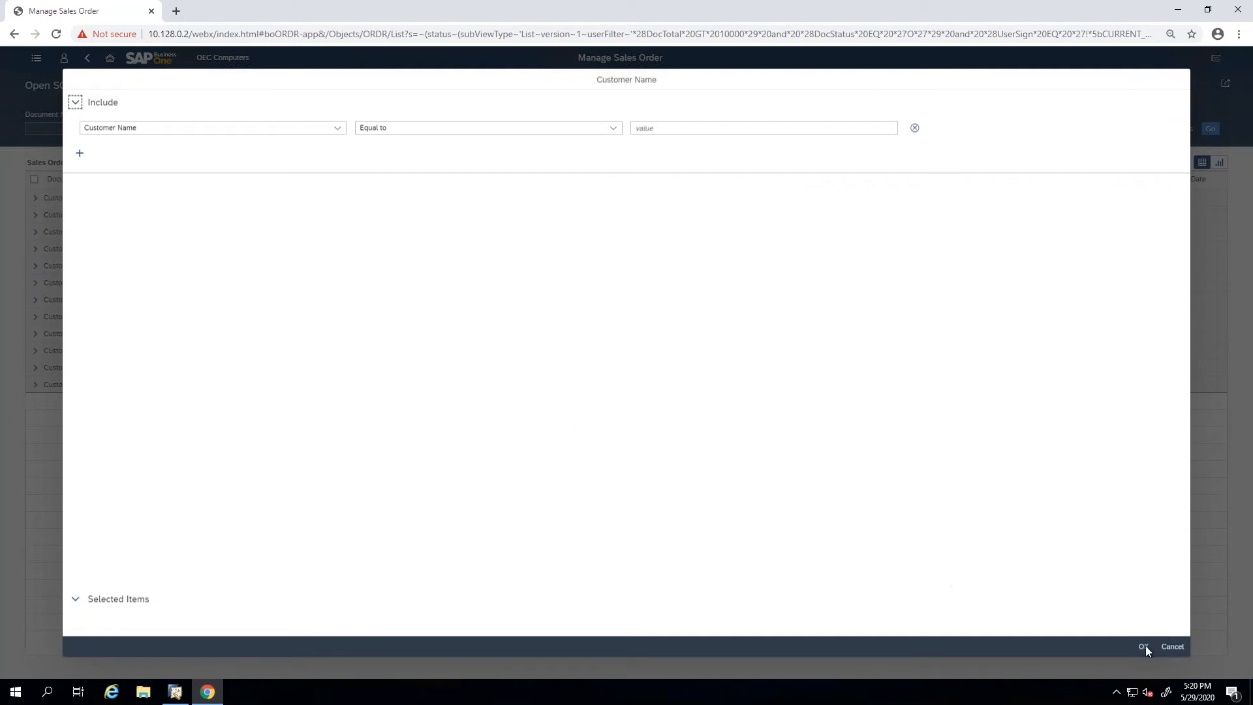
{"action": "left_click", "coordinate": [1174, 646]}
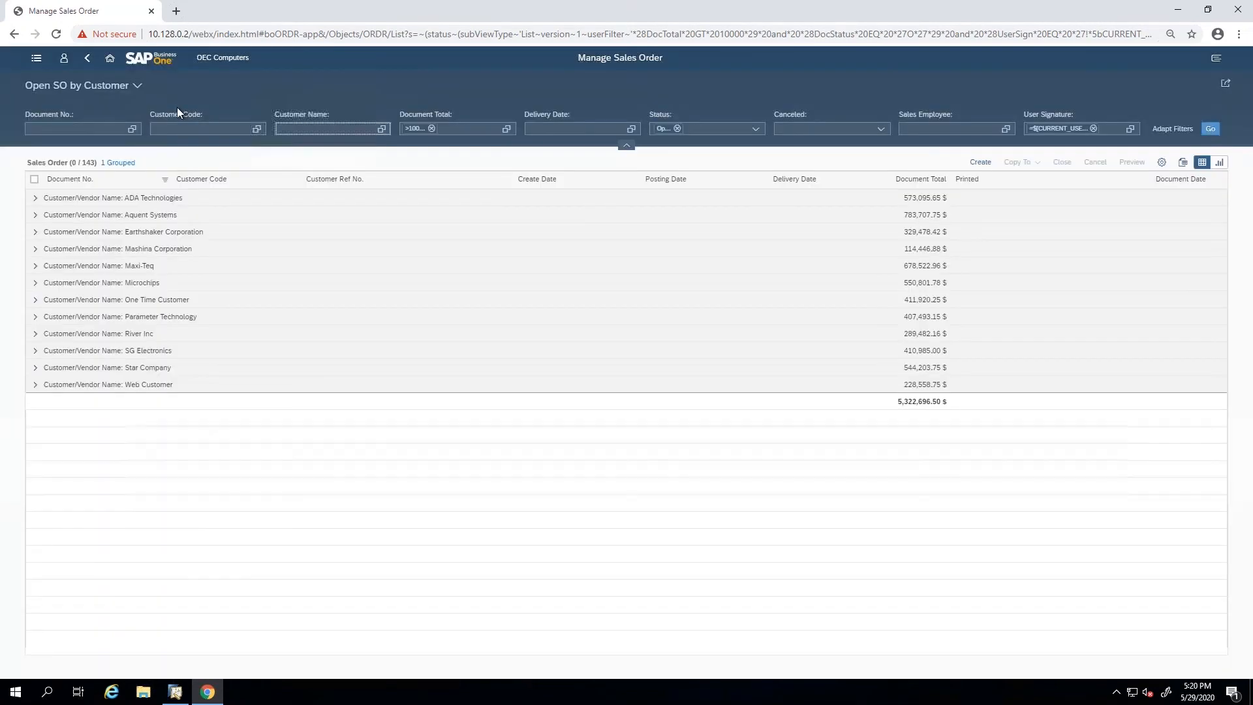
Open the user profile area to view the recent activity.
{"action": "left_click", "coordinate": [64, 58]}
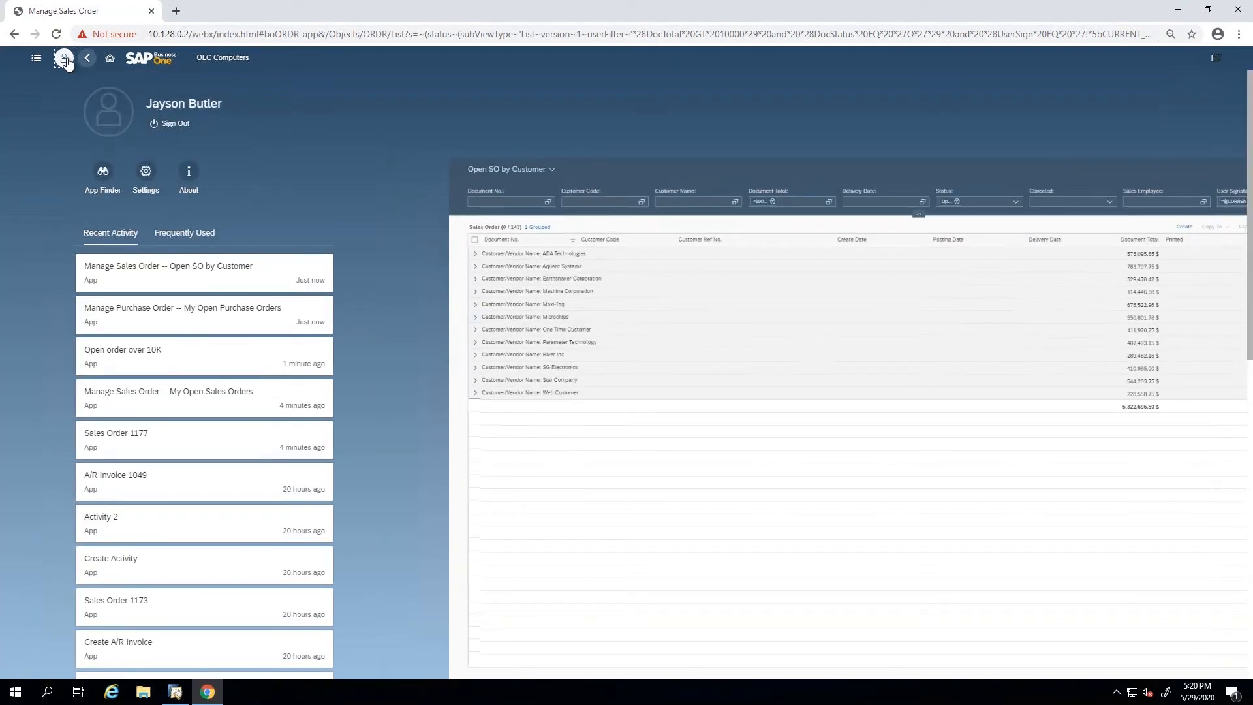
View the available themes in the Appearance settings and leave the settings without saving.
{"action": "left_click", "coordinate": [146, 172]}
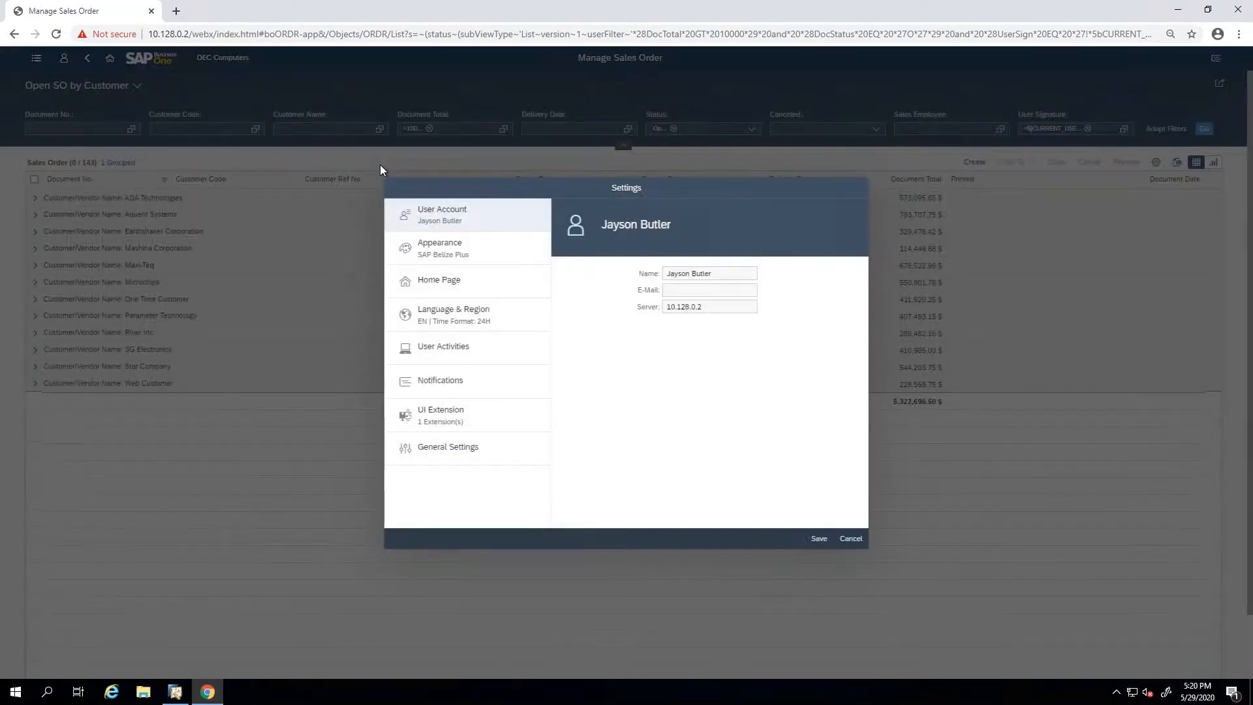
{"action": "left_click", "coordinate": [410, 252]}
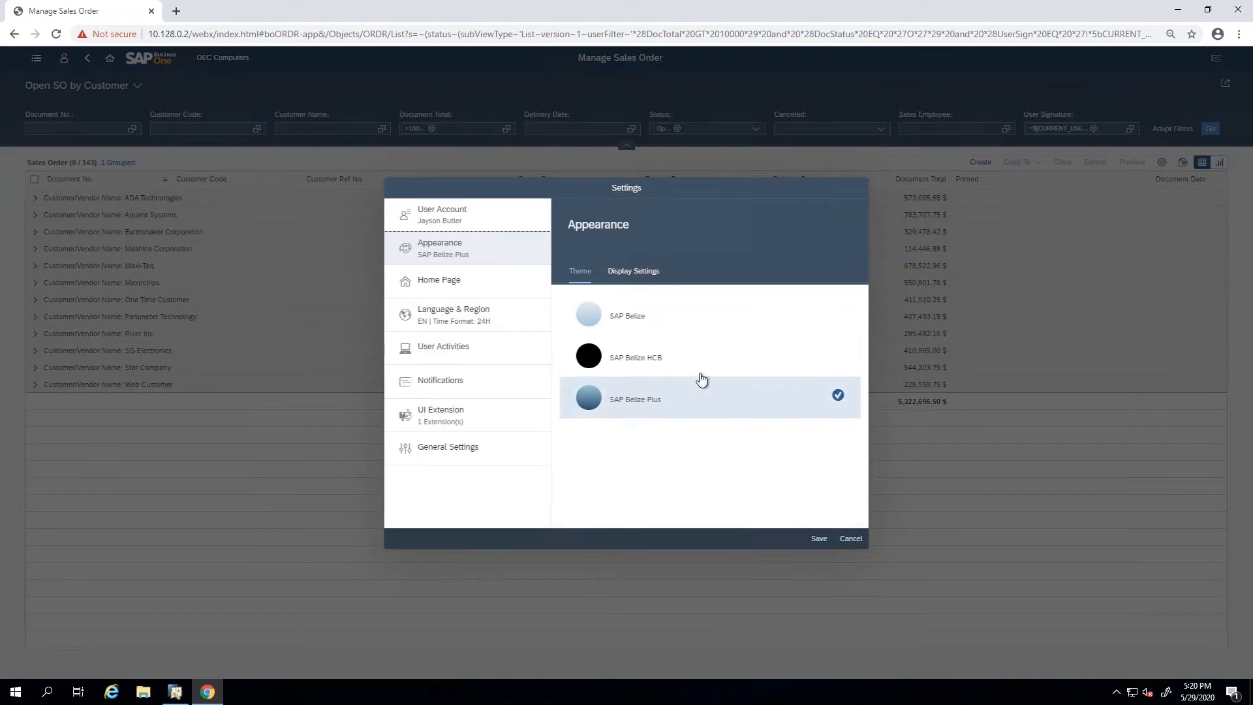
{"action": "left_click", "coordinate": [850, 540]}
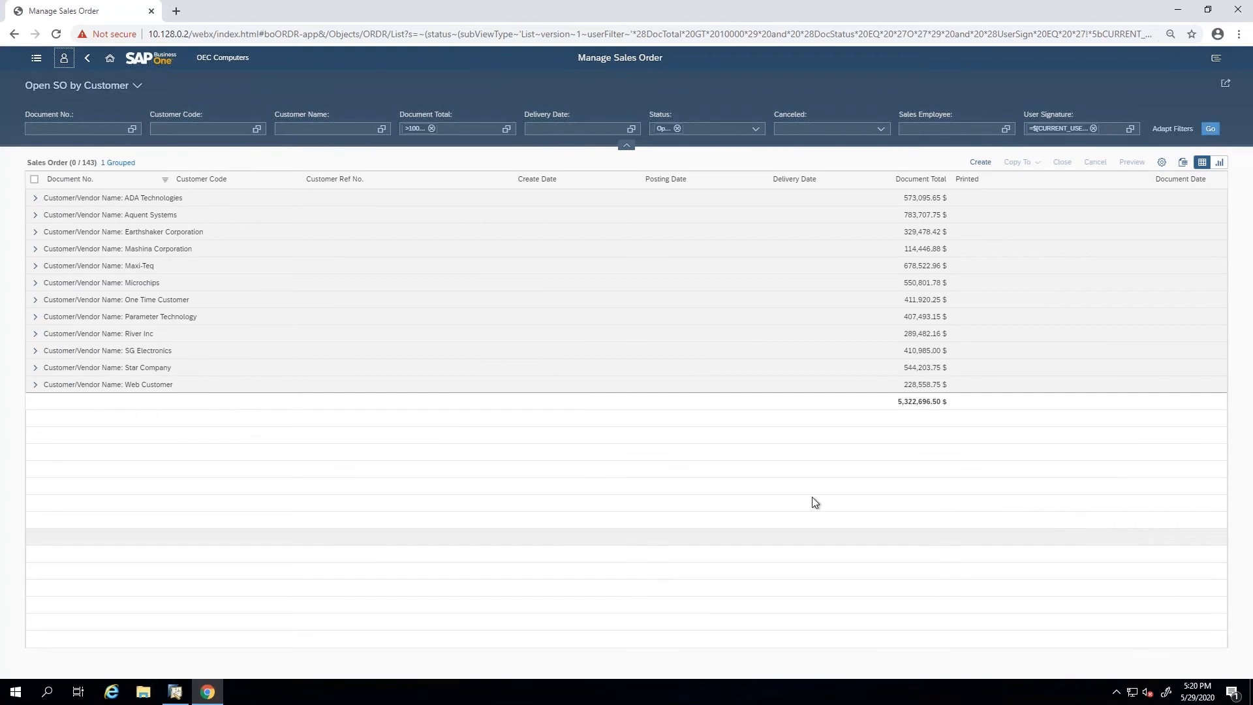
Clear the Document Total filter in the Open SO by Customer view.
{"action": "left_click", "coordinate": [433, 128]}
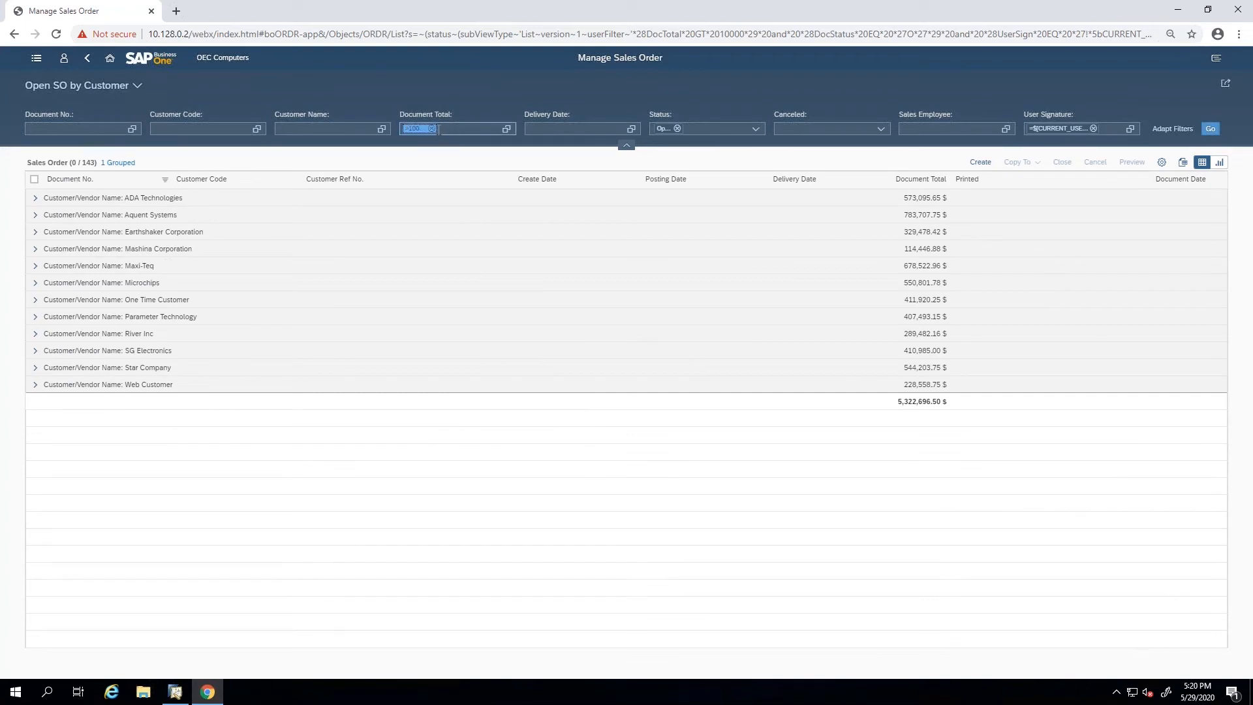
{"action": "key", "text": "BackSpace"}
{"action": "left_click", "coordinate": [360, 128]}
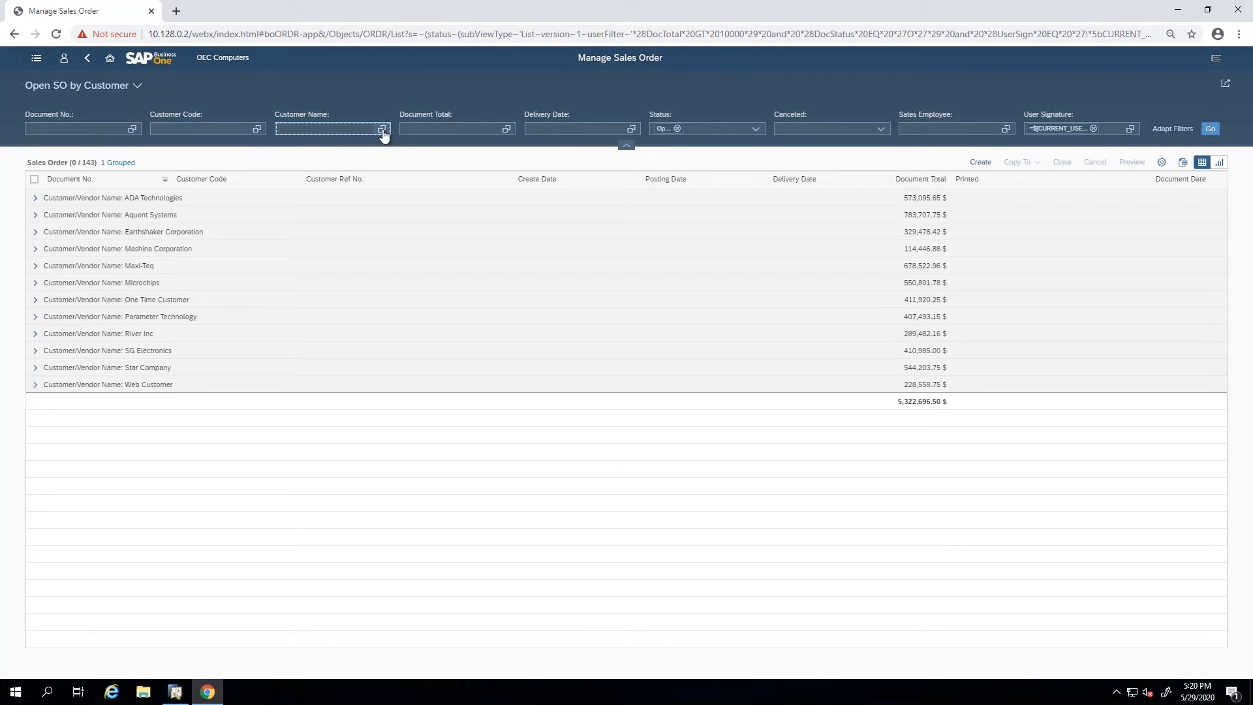
Sign out of the web client and log back in to the company OEC Computers (SBODemoUS) with the prefilled credentials.
{"action": "left_click", "coordinate": [64, 58]}
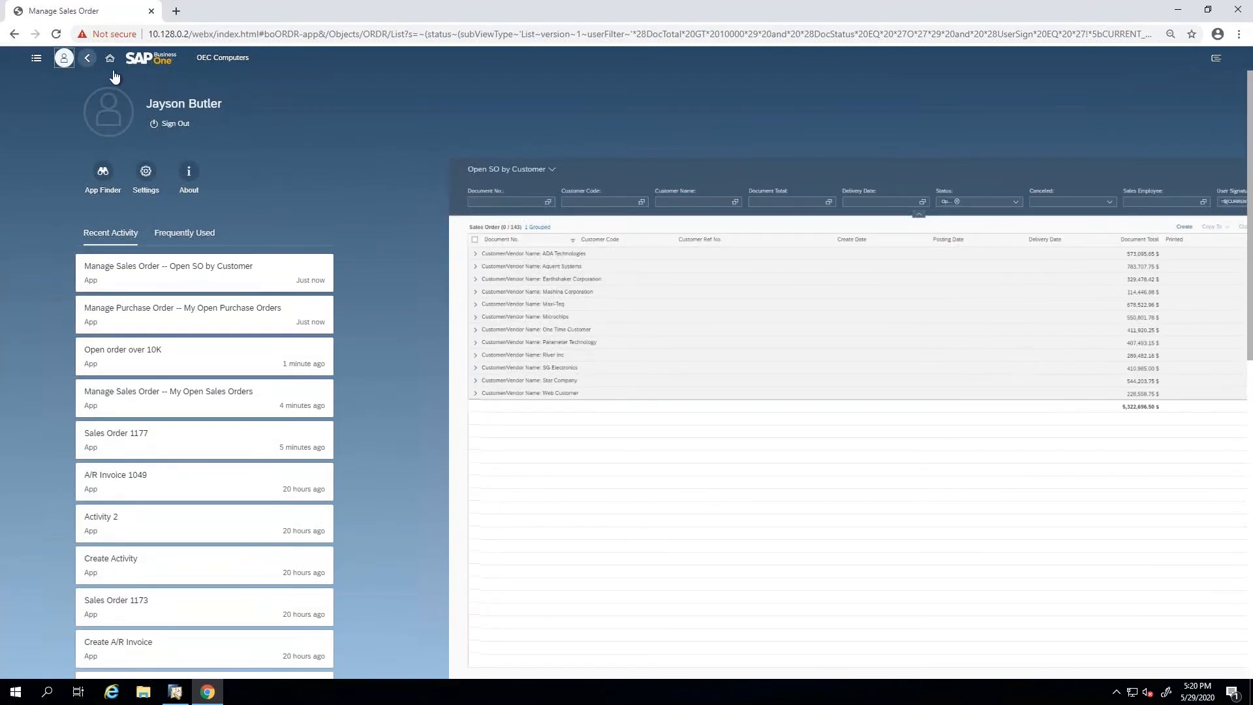
{"action": "left_click", "coordinate": [175, 123]}
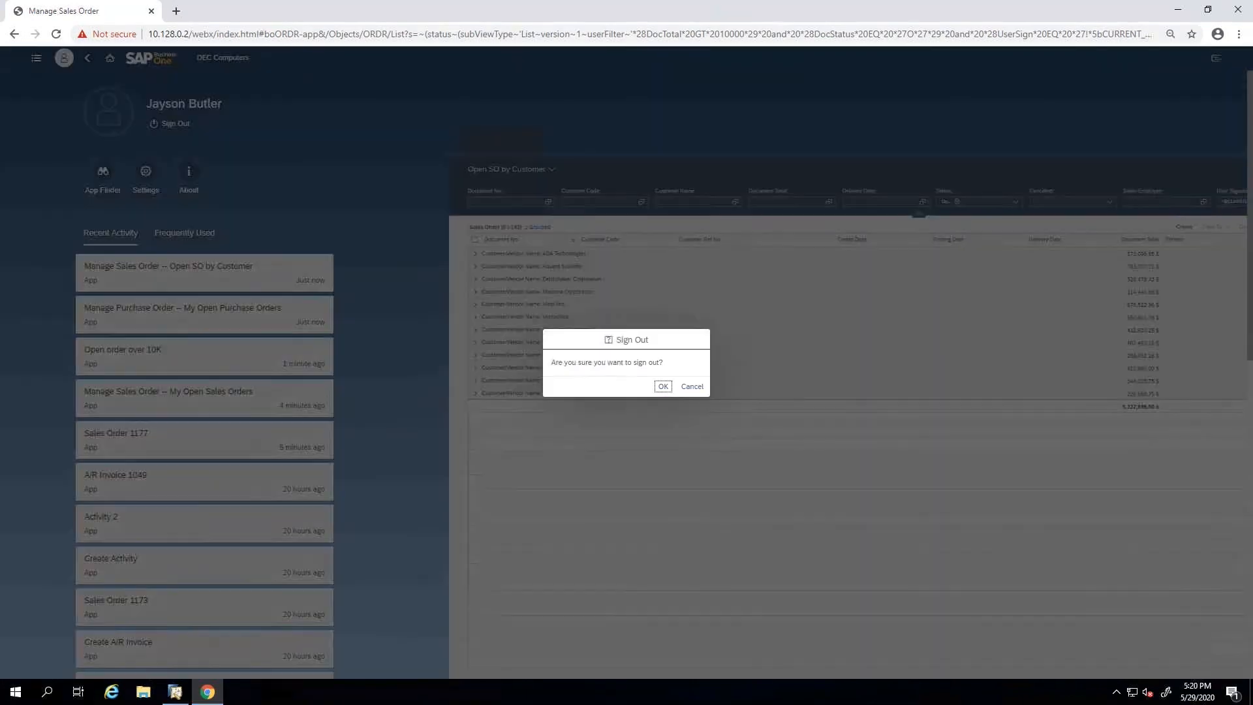
{"action": "left_click", "coordinate": [662, 387]}
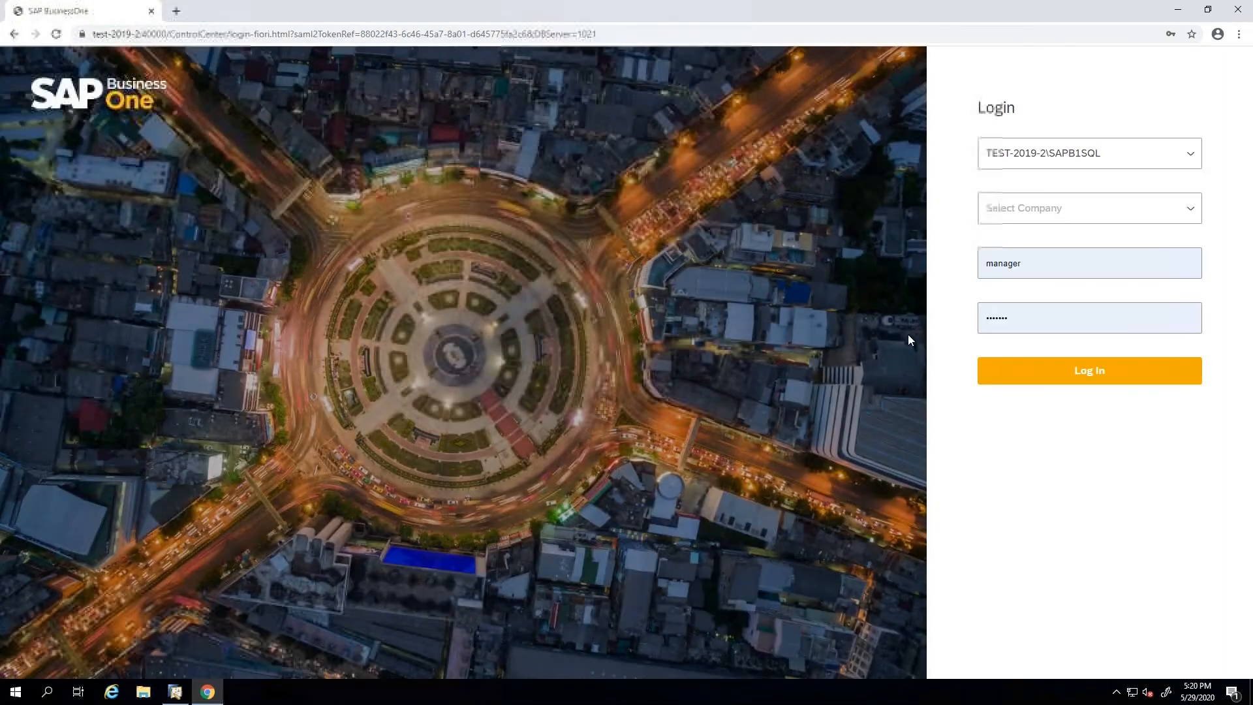
{"action": "left_click", "coordinate": [1055, 216]}
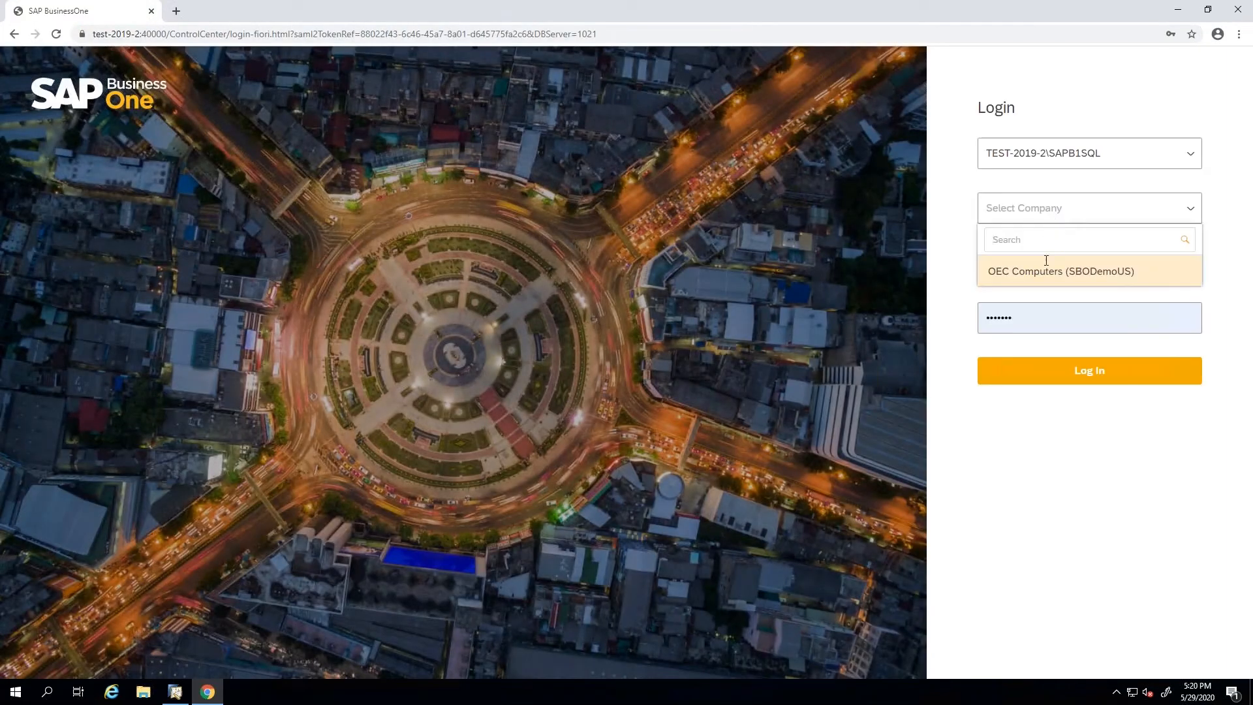
{"action": "left_click", "coordinate": [1044, 273]}
{"action": "left_click", "coordinate": [1071, 381]}
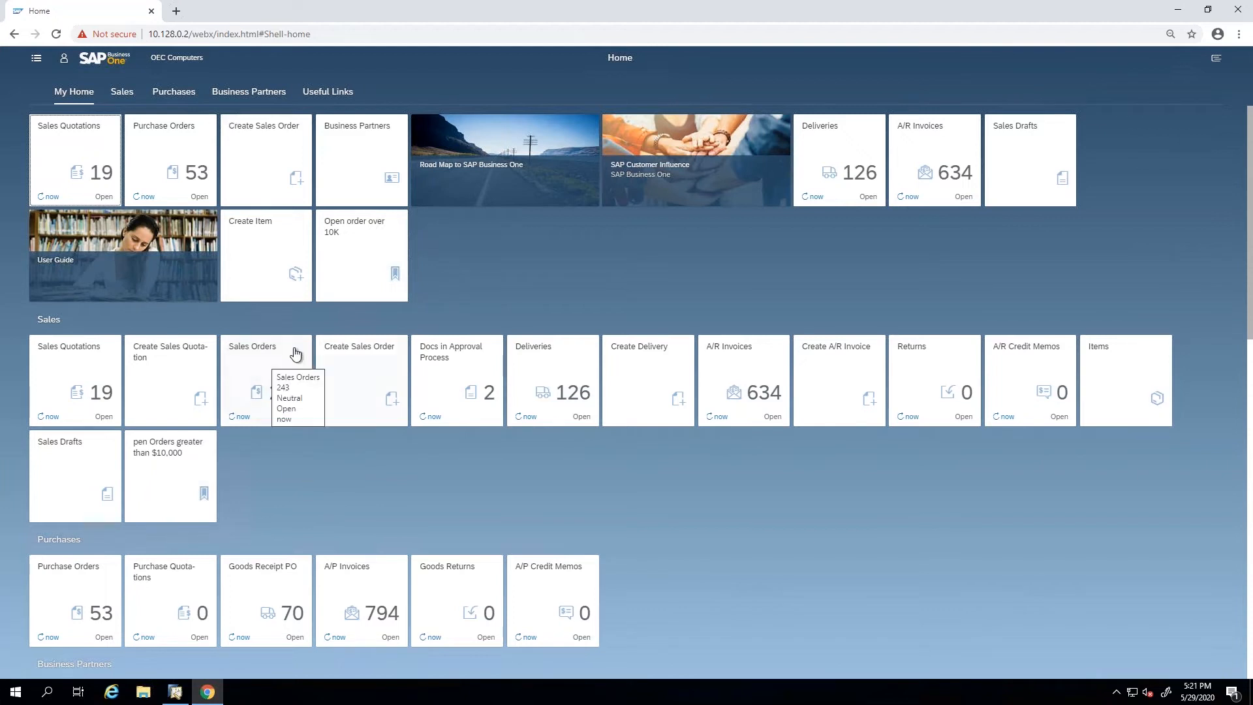
Open the Sales Orders list, expand the Aquent Systems group and open its first sales order.
{"action": "left_click", "coordinate": [285, 401]}
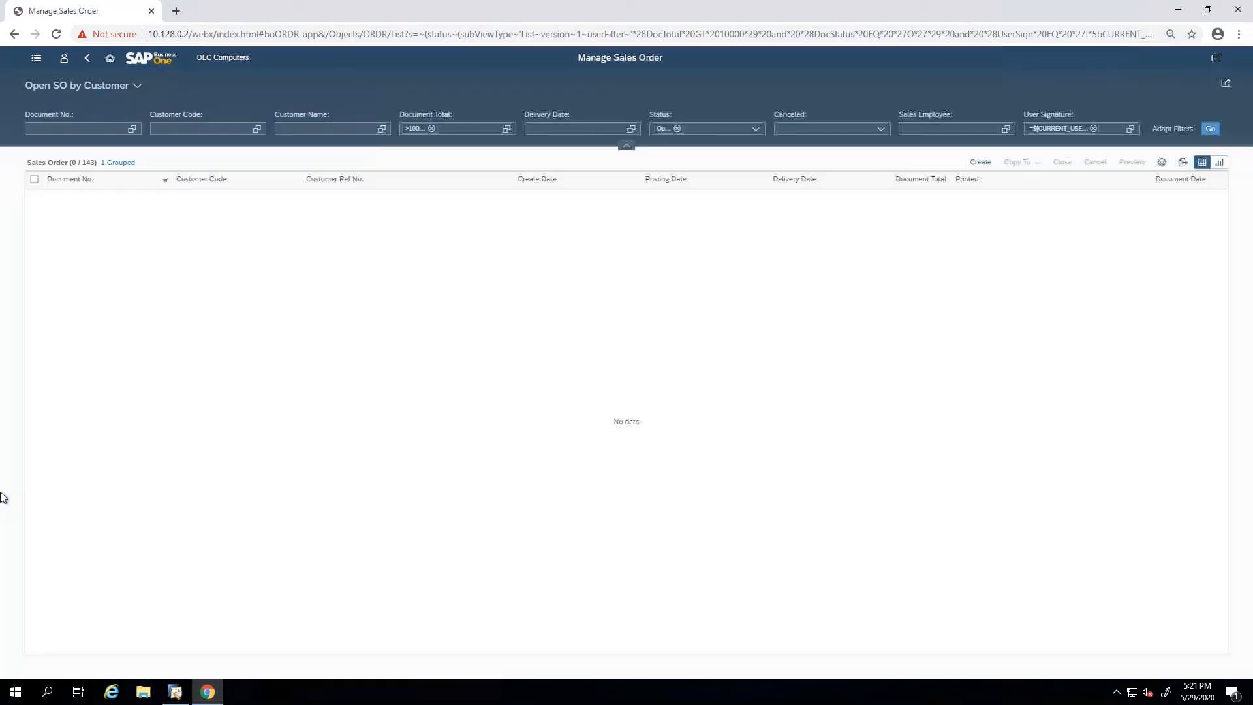
{"action": "left_click", "coordinate": [45, 216]}
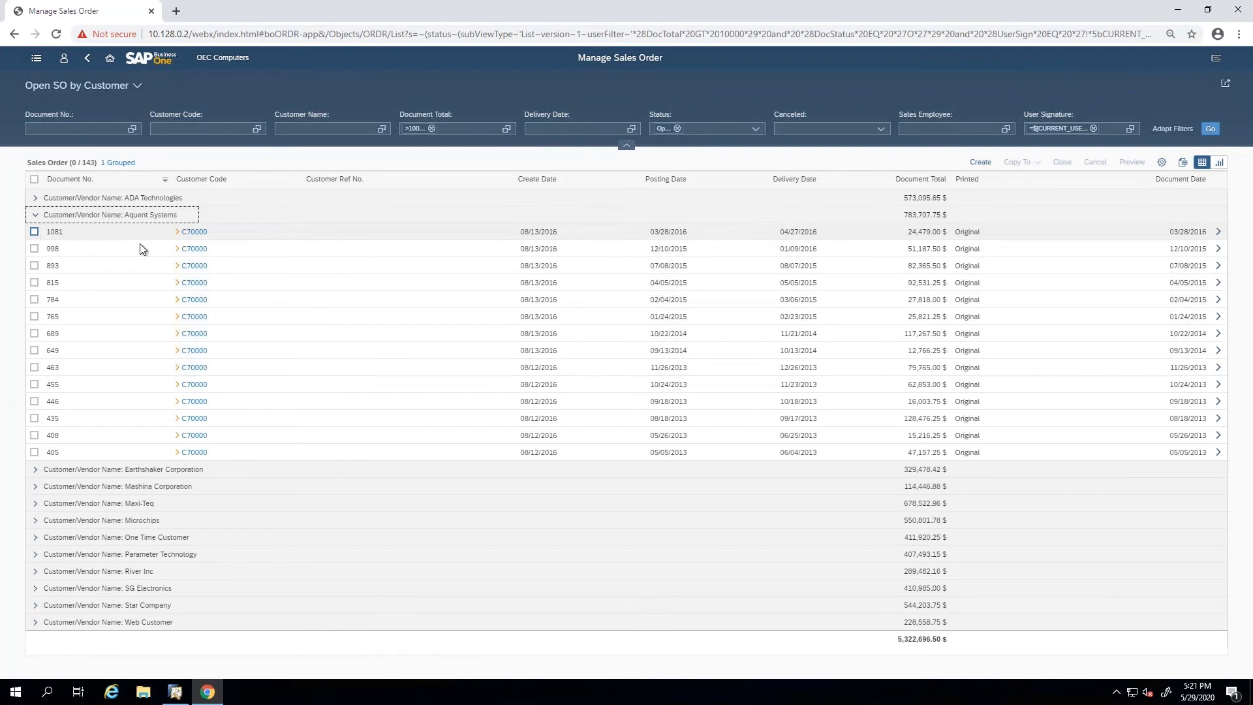
{"action": "left_click", "coordinate": [260, 232]}
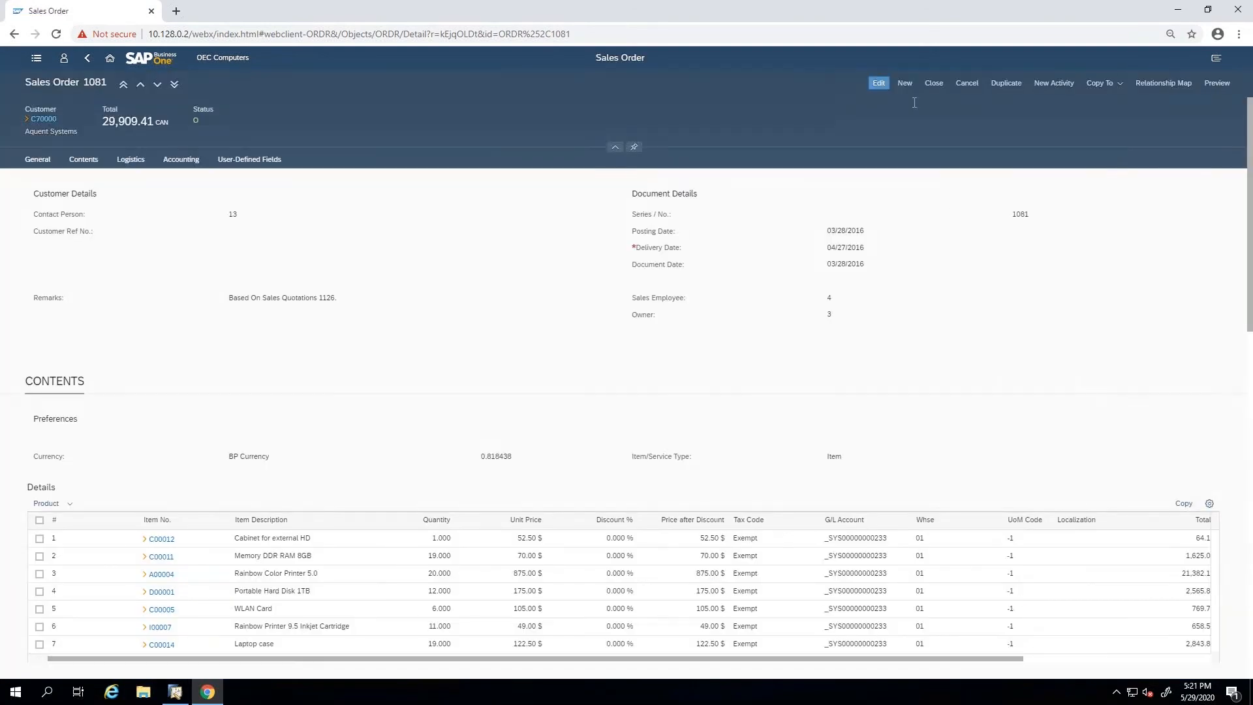
Edit the sales order, append "notes" to its Remarks and save the update.
{"action": "left_click", "coordinate": [872, 83]}
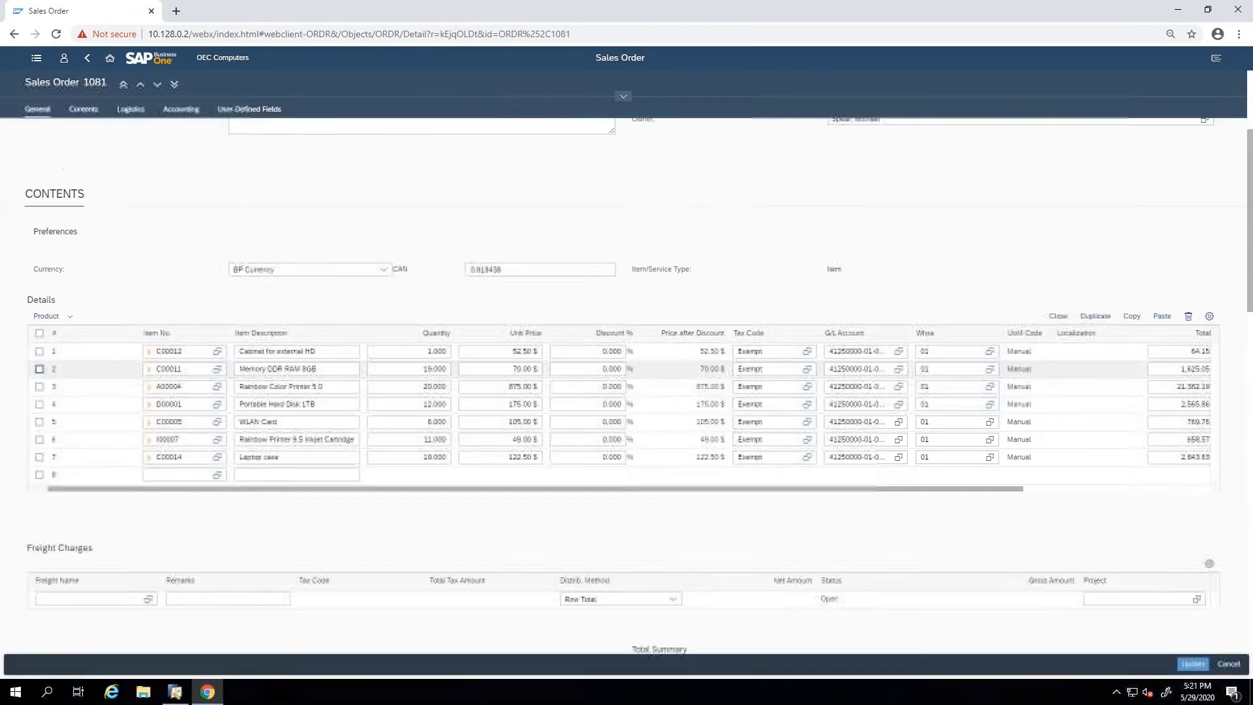
{"action": "left_click", "coordinate": [420, 297]}
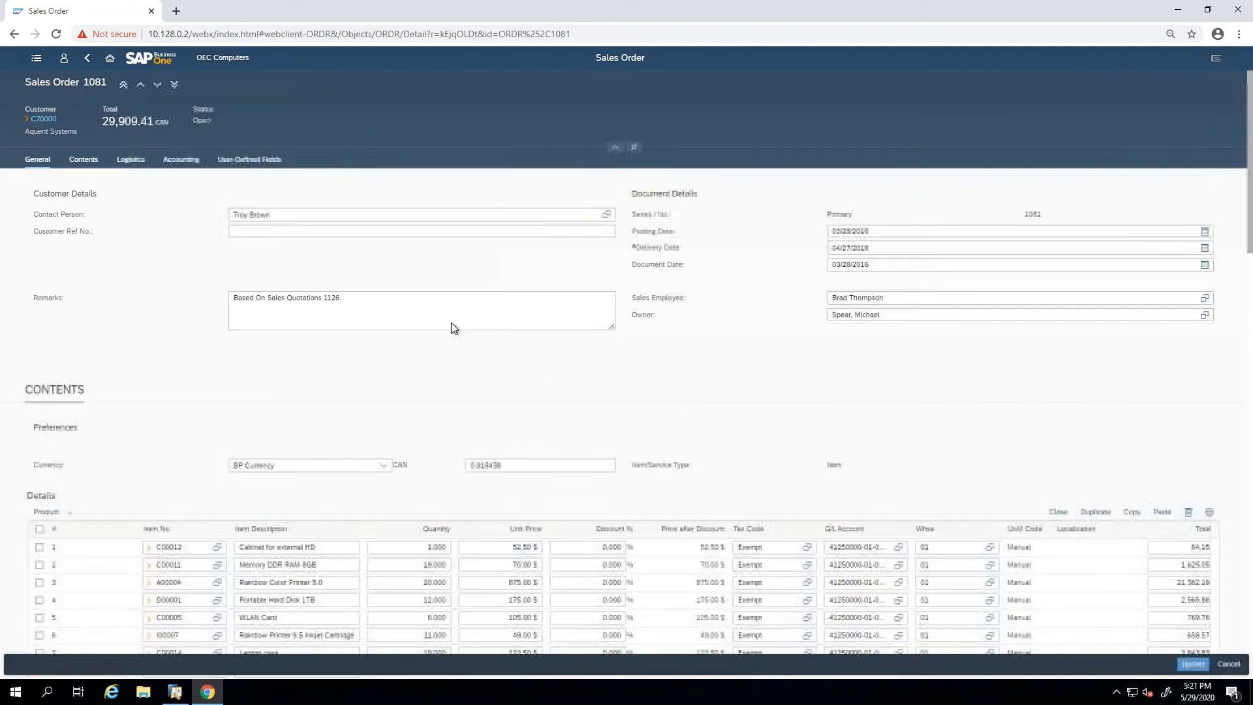
{"action": "type", "text": "notes"}
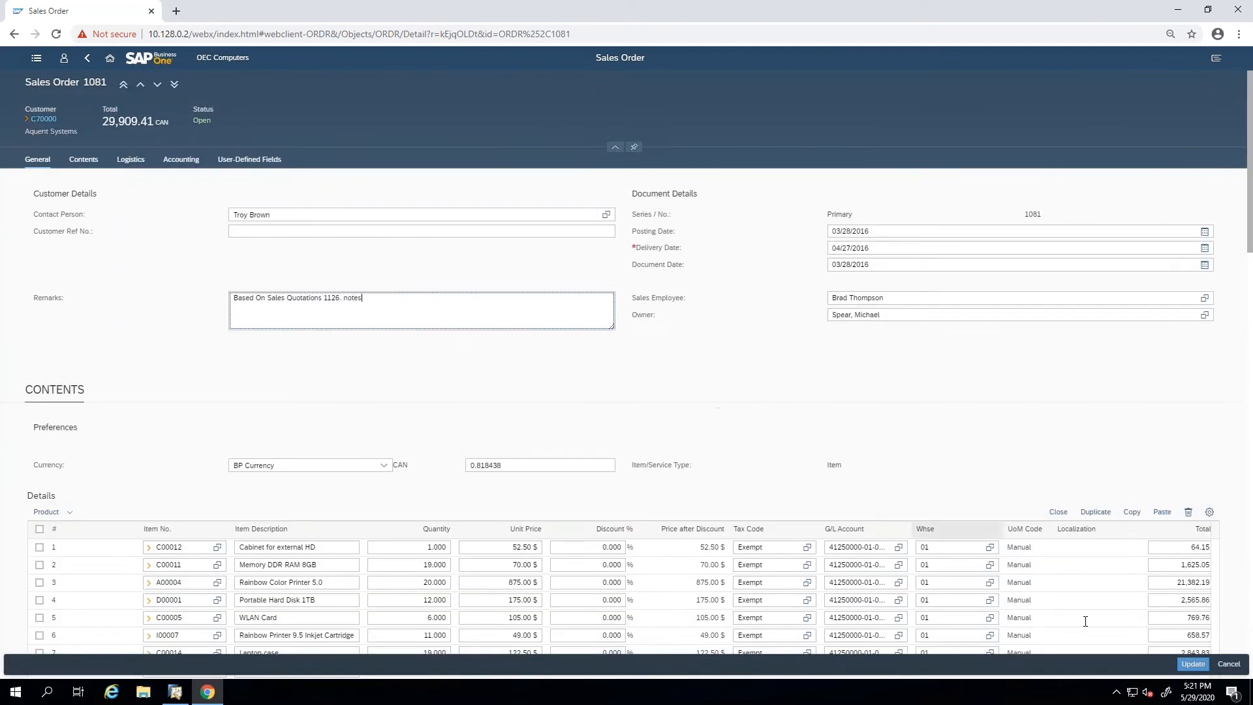
{"action": "left_click", "coordinate": [1195, 666]}
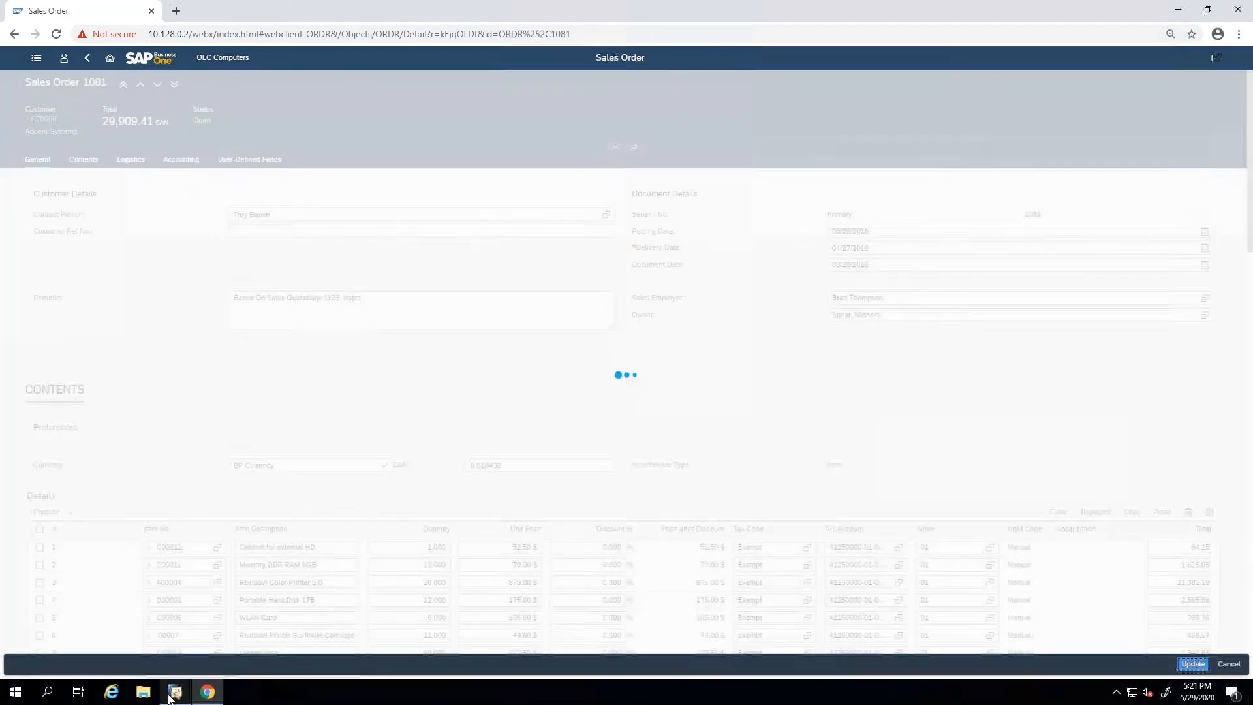
Switch to the SAP Business One desktop client and find the same sales order by its document number to check its remarks.
{"action": "left_click", "coordinate": [175, 693]}
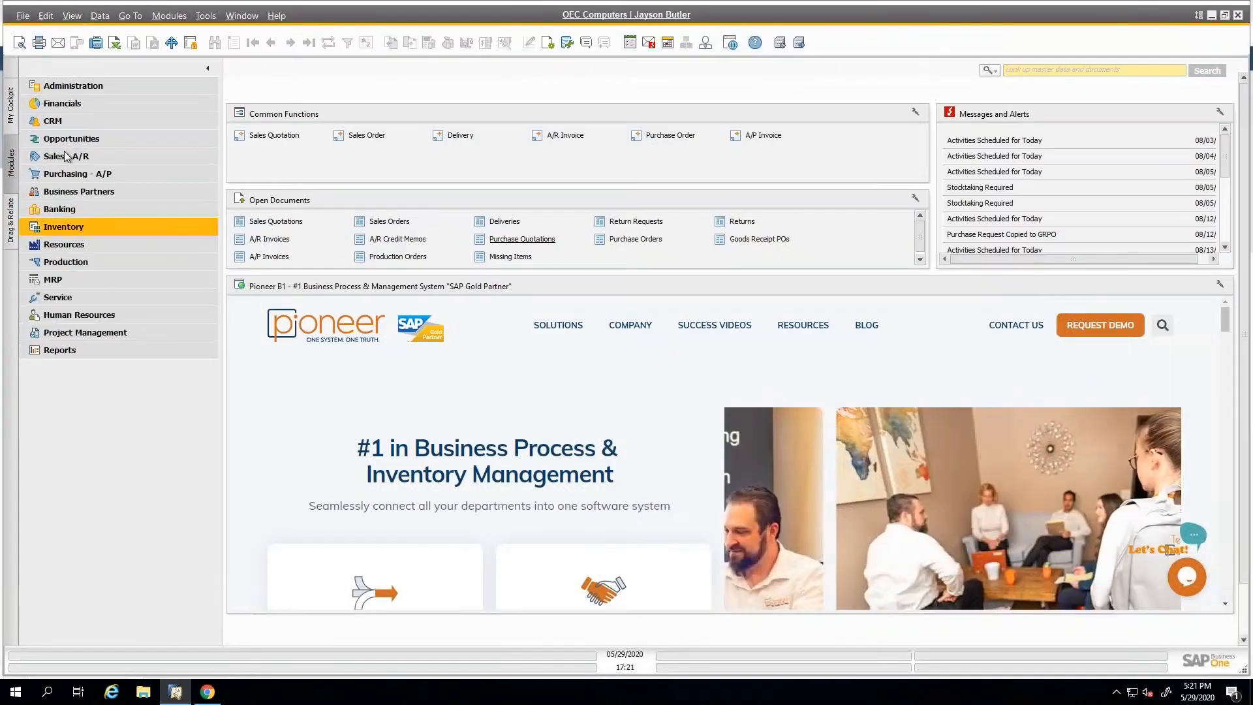
{"action": "left_click", "coordinate": [66, 164]}
{"action": "left_click", "coordinate": [86, 157]}
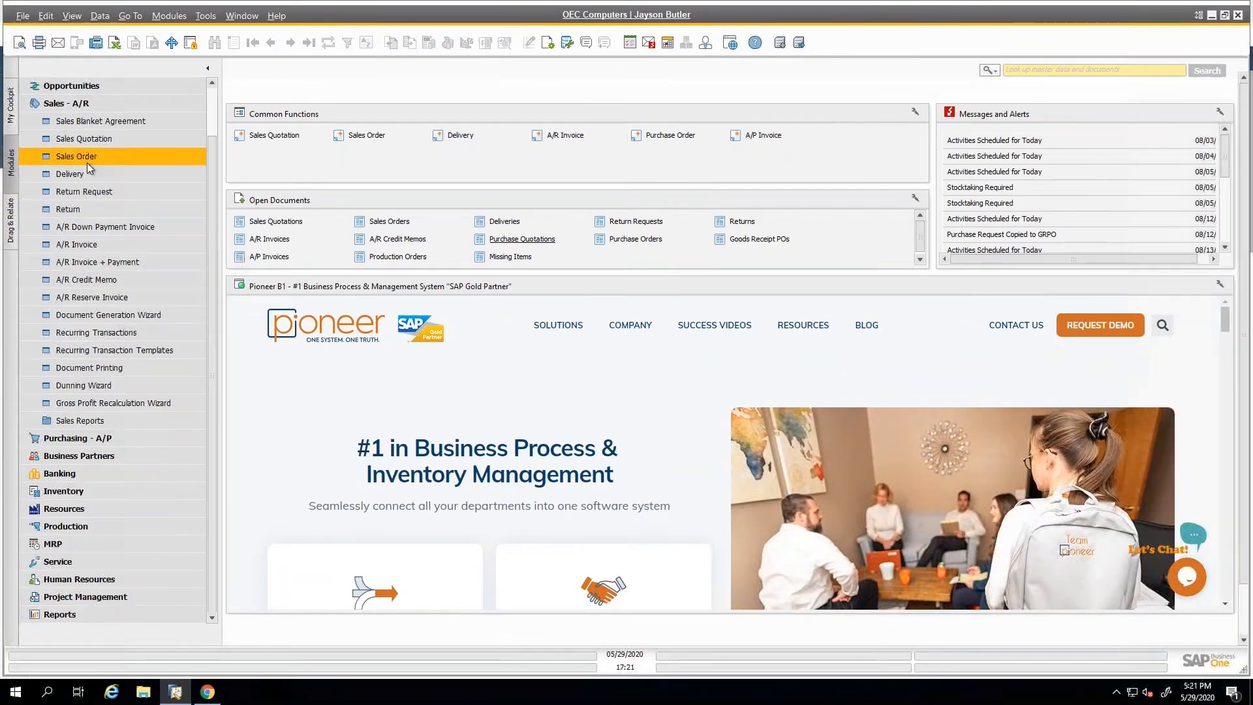
{"action": "key", "text": "ctrl+f"}
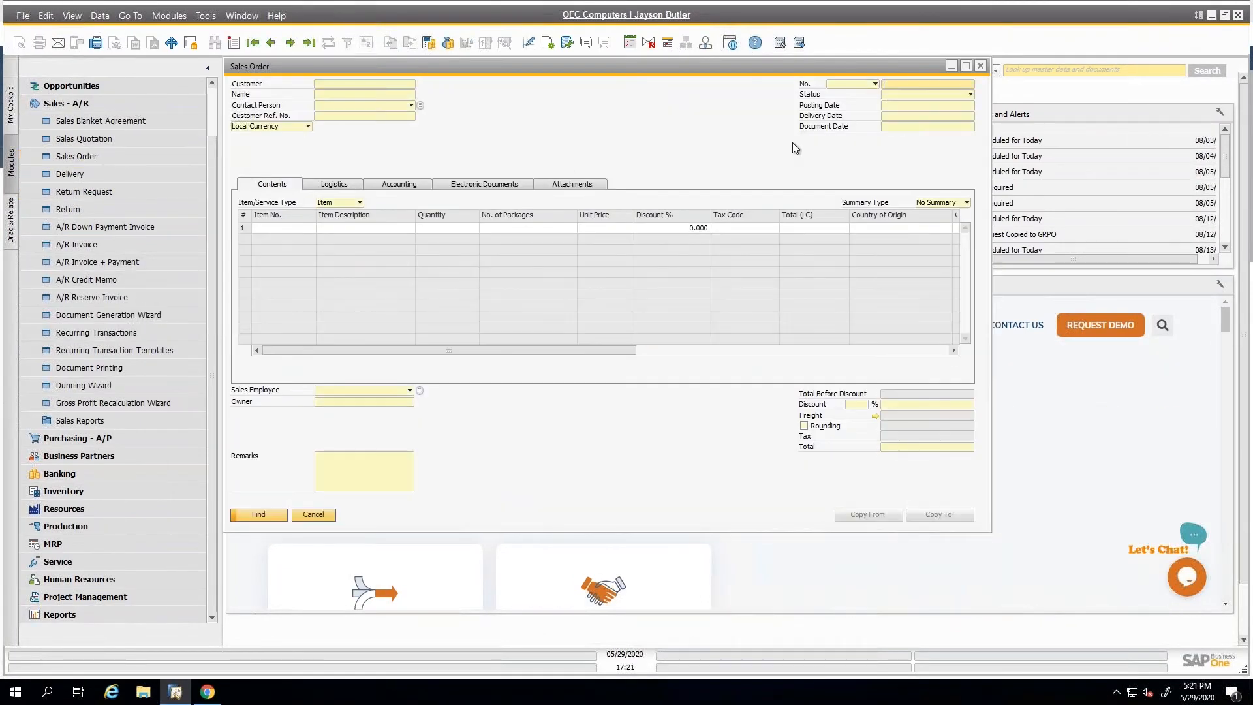
{"action": "type", "text": "1081"}
{"action": "key", "text": "Return"}
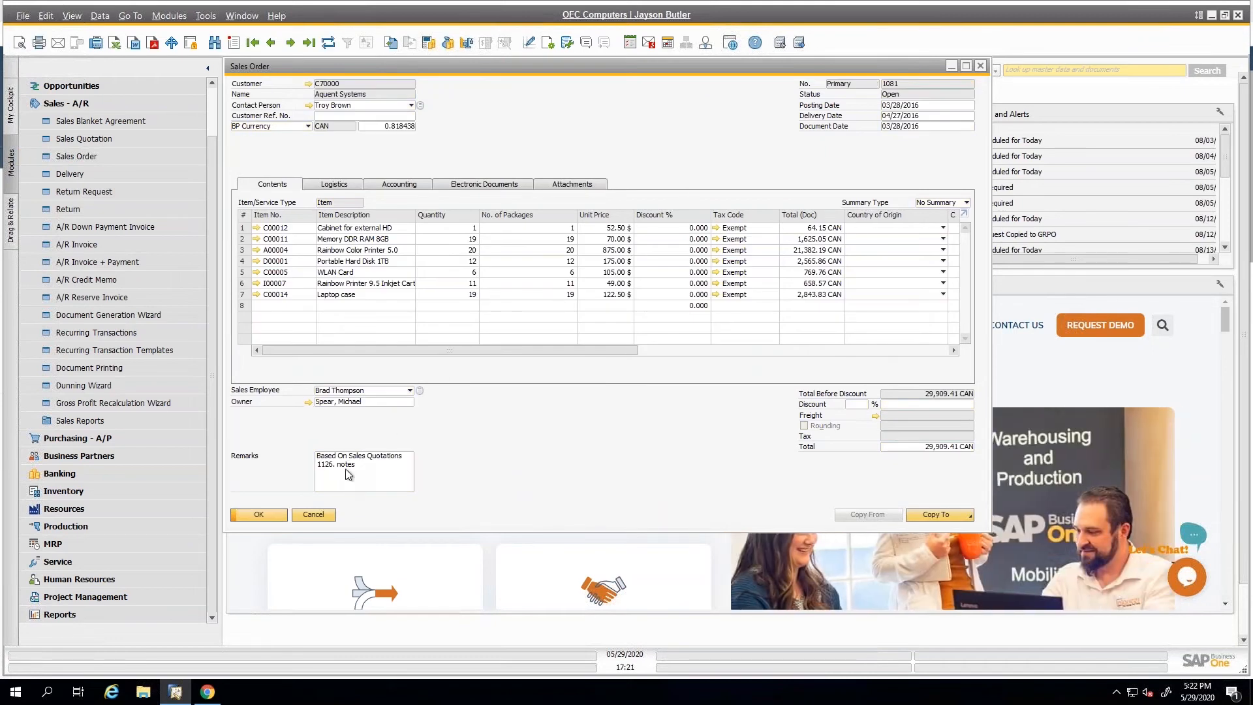
Return to the web client in Chrome and generate the layout preview of the sales order, returning to the order while it loads.
{"action": "left_click", "coordinate": [207, 692]}
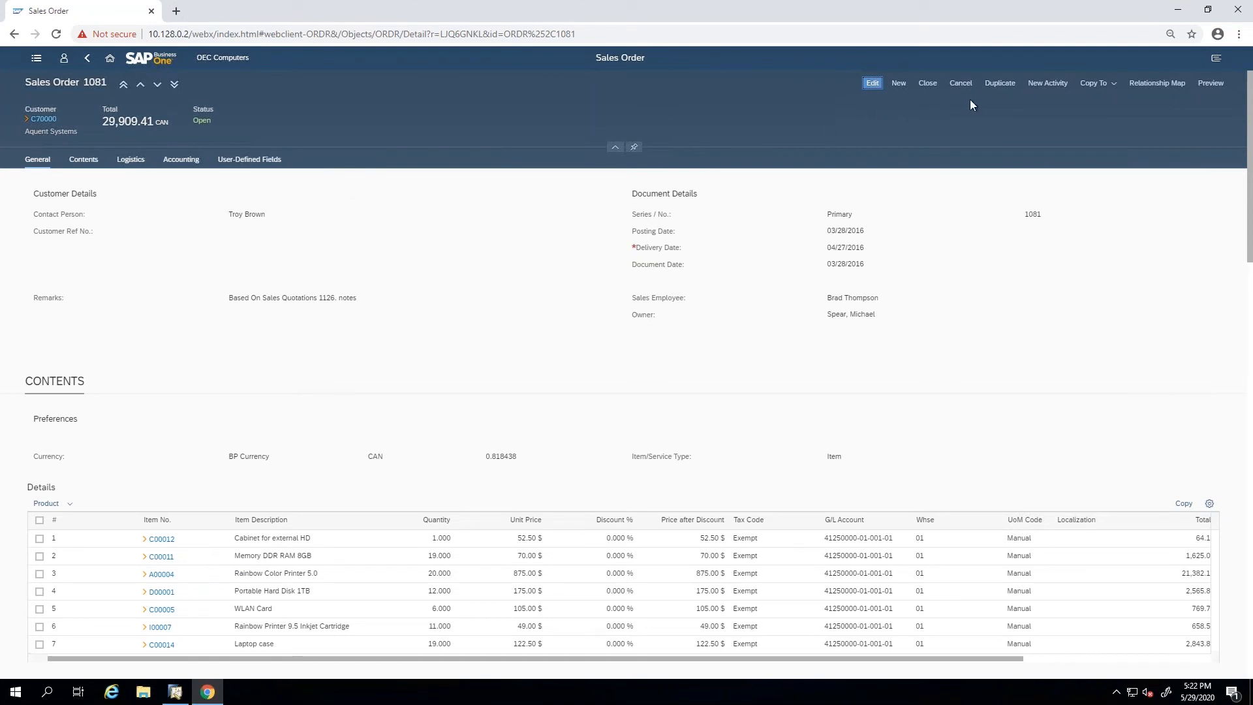
{"action": "left_click", "coordinate": [1110, 84]}
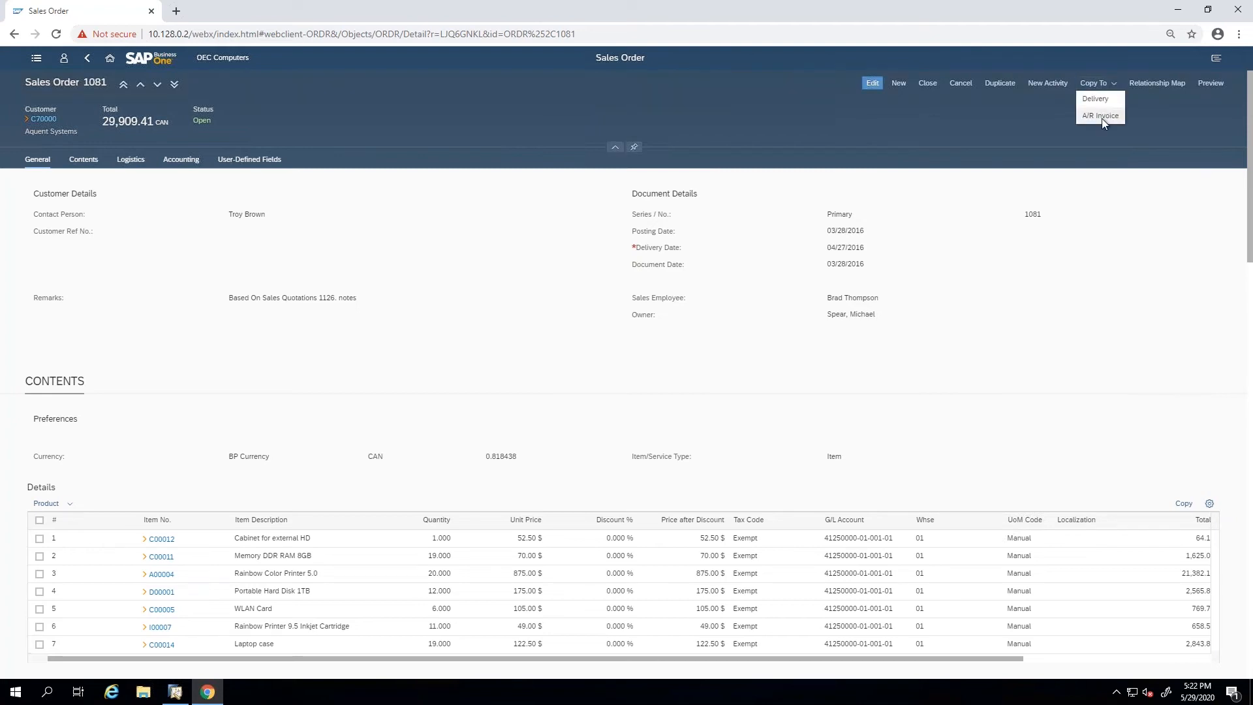
{"action": "left_click", "coordinate": [1204, 88]}
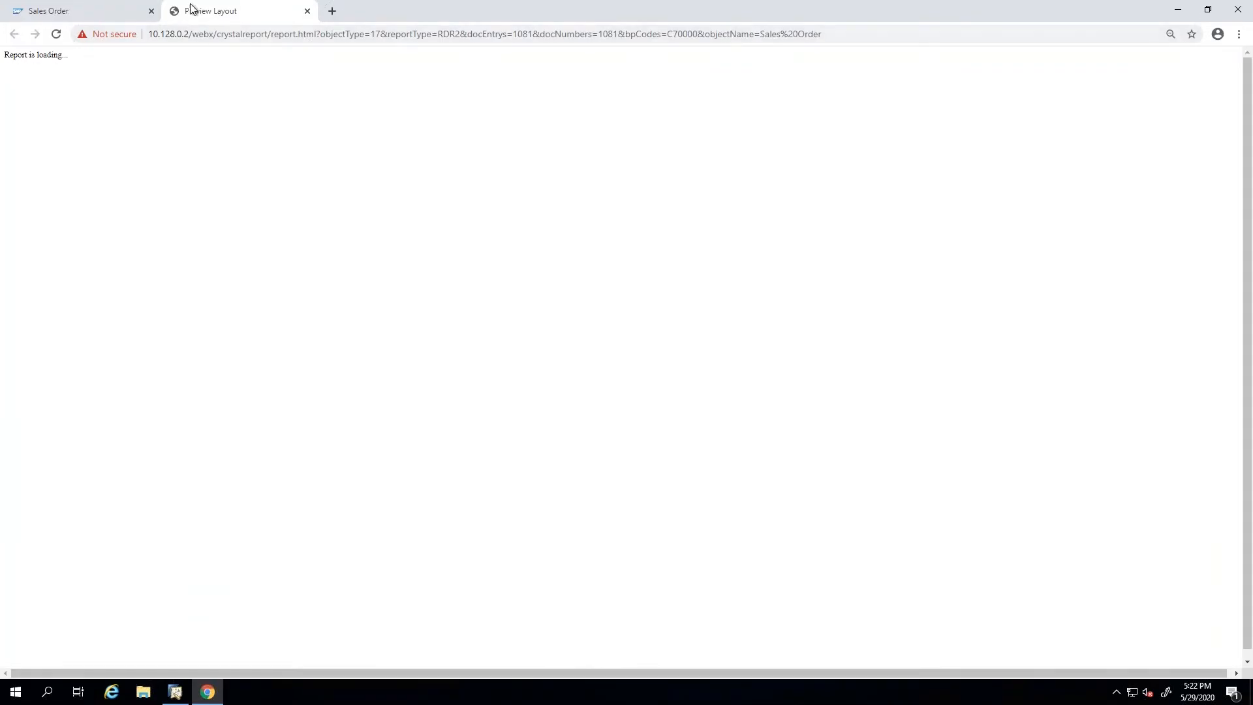
{"action": "left_click", "coordinate": [93, 11]}
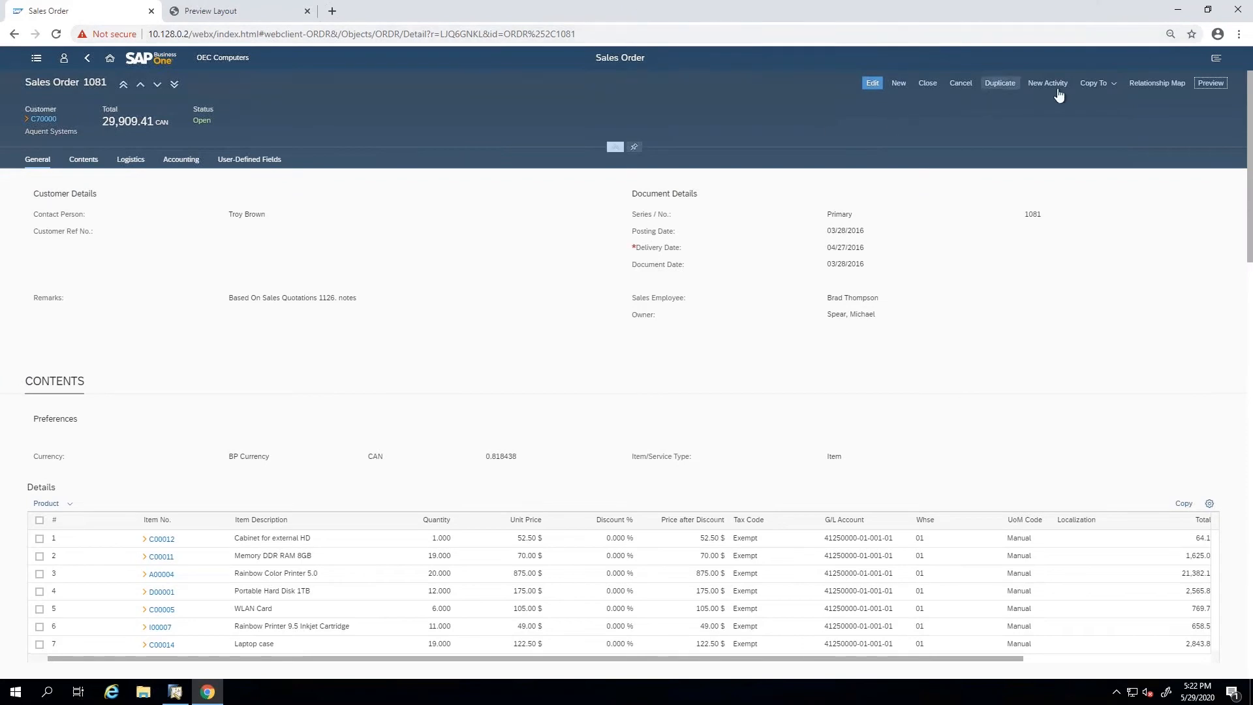
Copy the sales order to an A/R invoice, setting the CAN exchange rate to 1.1 and dismissing the preview status notice.
{"action": "left_click", "coordinate": [1096, 86]}
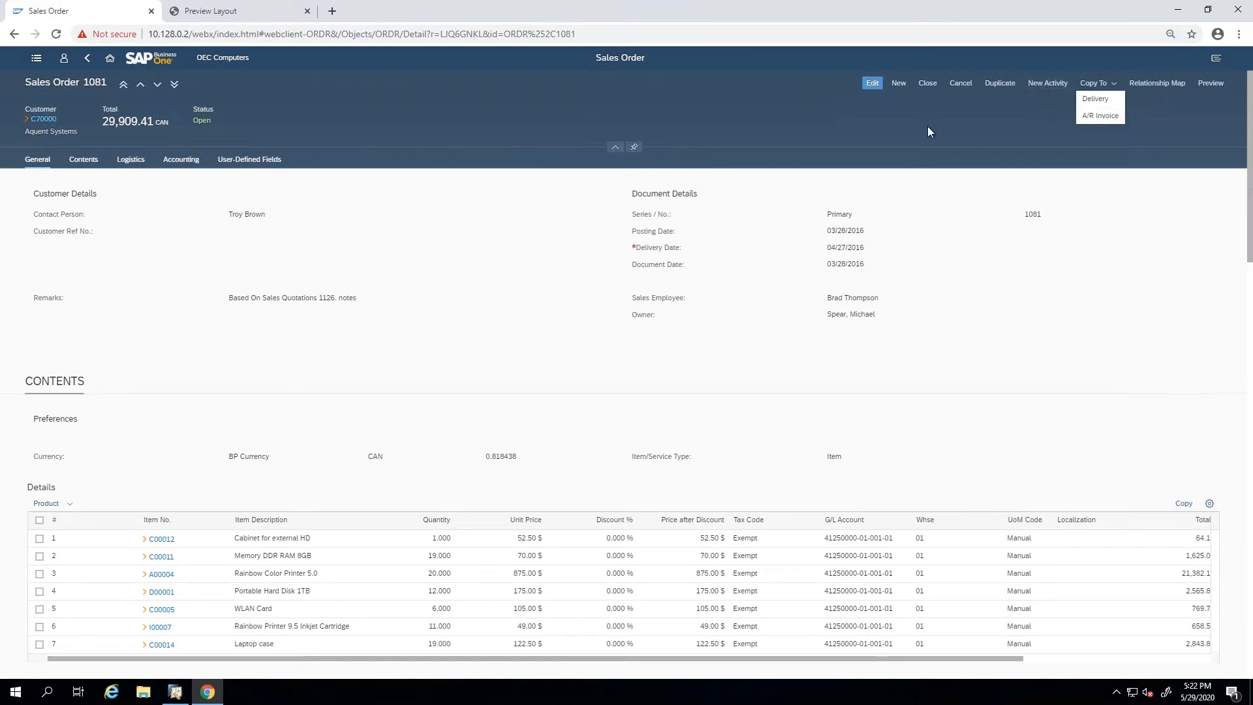
{"action": "double_click", "coordinate": [791, 106]}
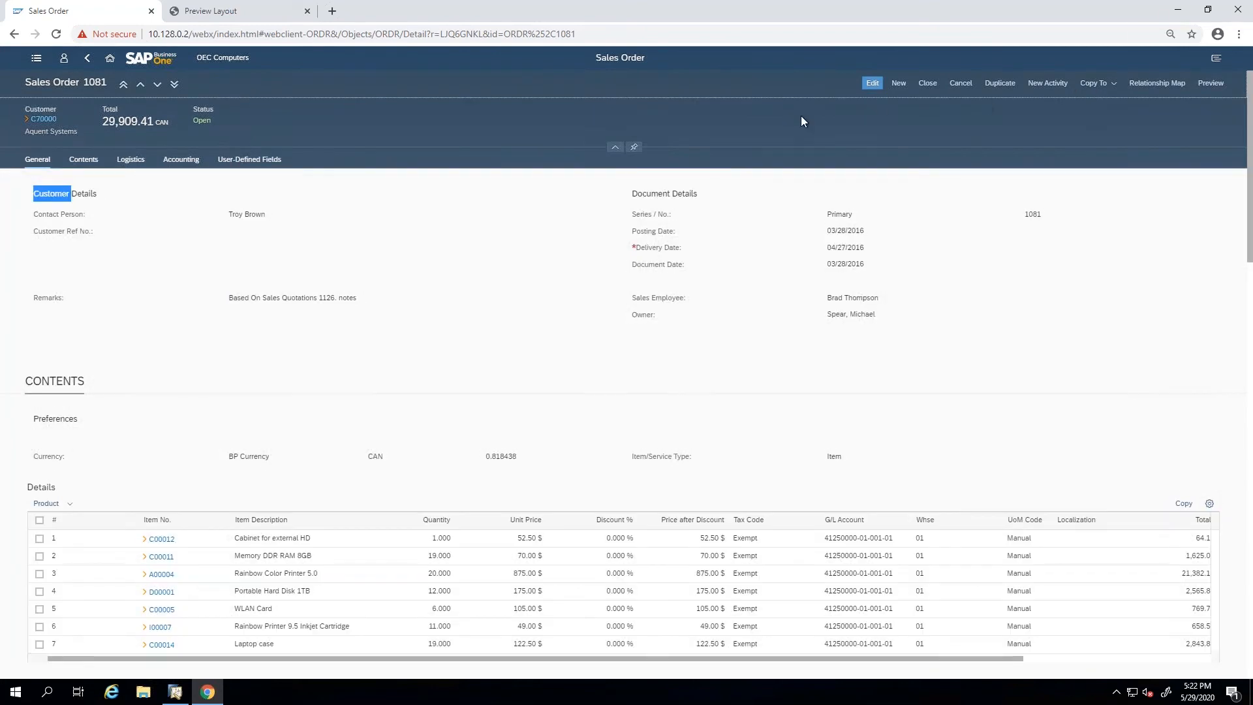
{"action": "left_click", "coordinate": [1106, 85]}
{"action": "left_click", "coordinate": [1114, 112]}
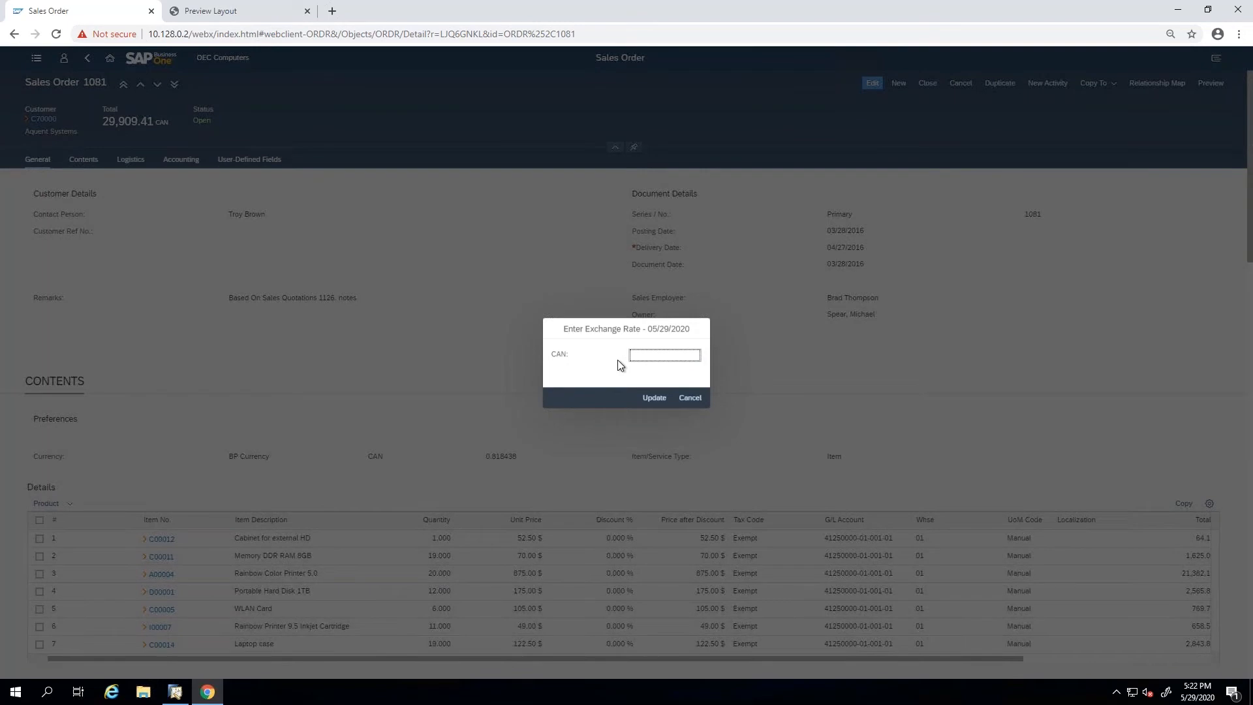
{"action": "key", "text": "Return"}
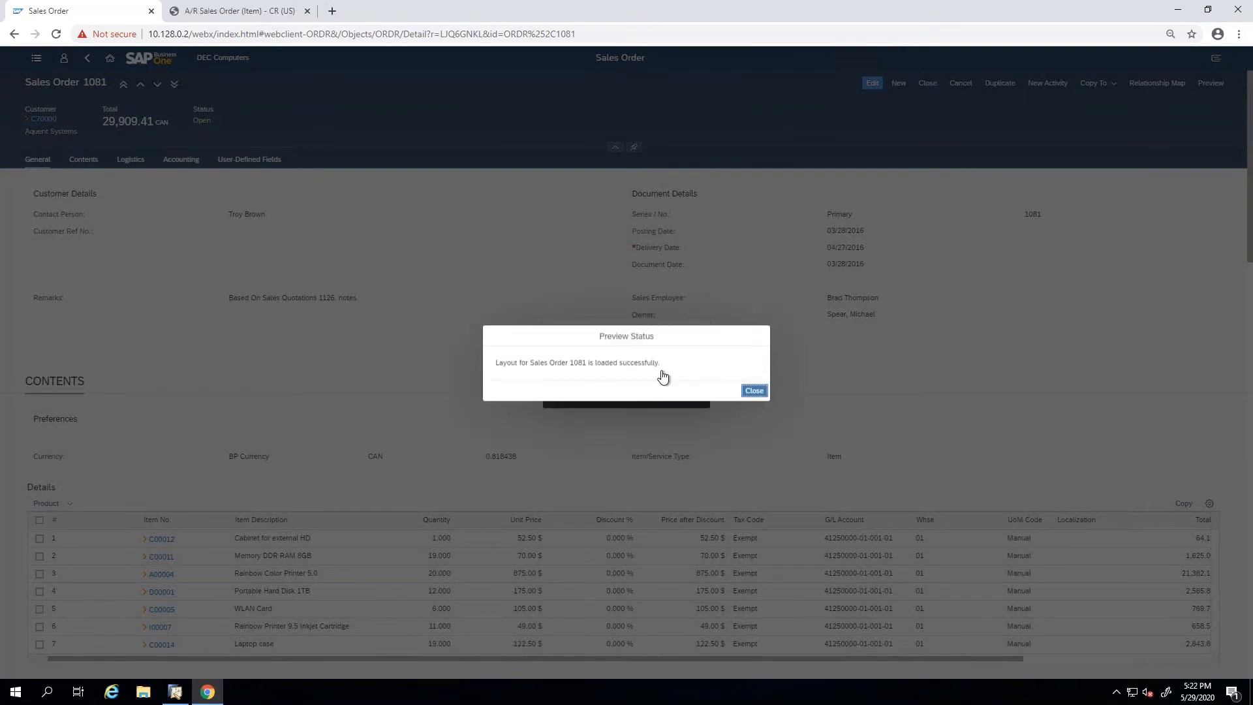
{"action": "left_click", "coordinate": [754, 391]}
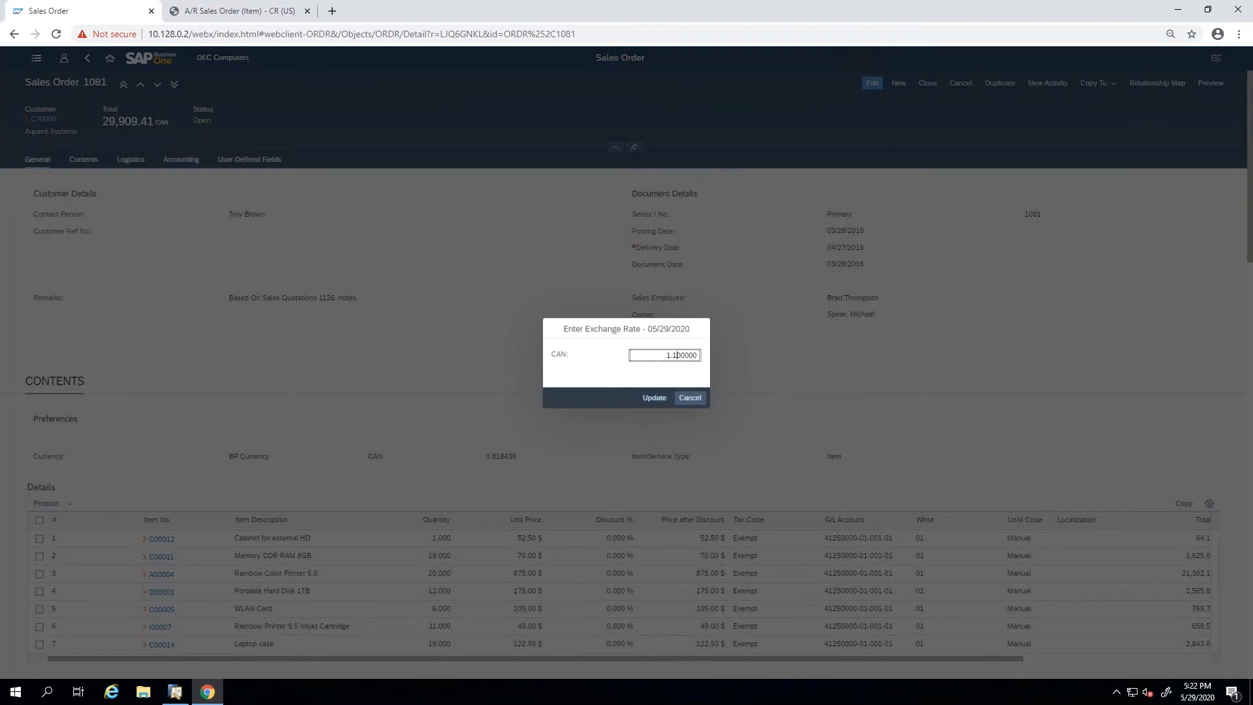
{"action": "left_click", "coordinate": [655, 400]}
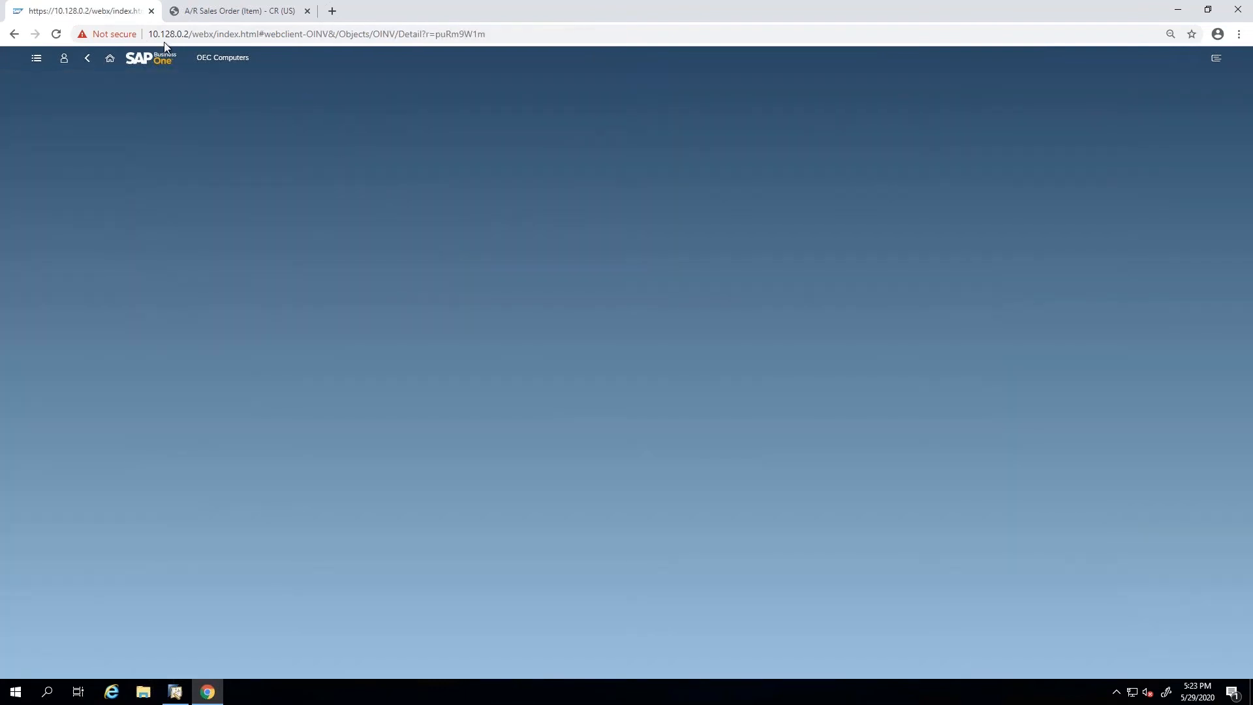
Check the sales order report preview, and examine the line item columns of the new A/R invoice.
{"action": "left_click", "coordinate": [212, 11]}
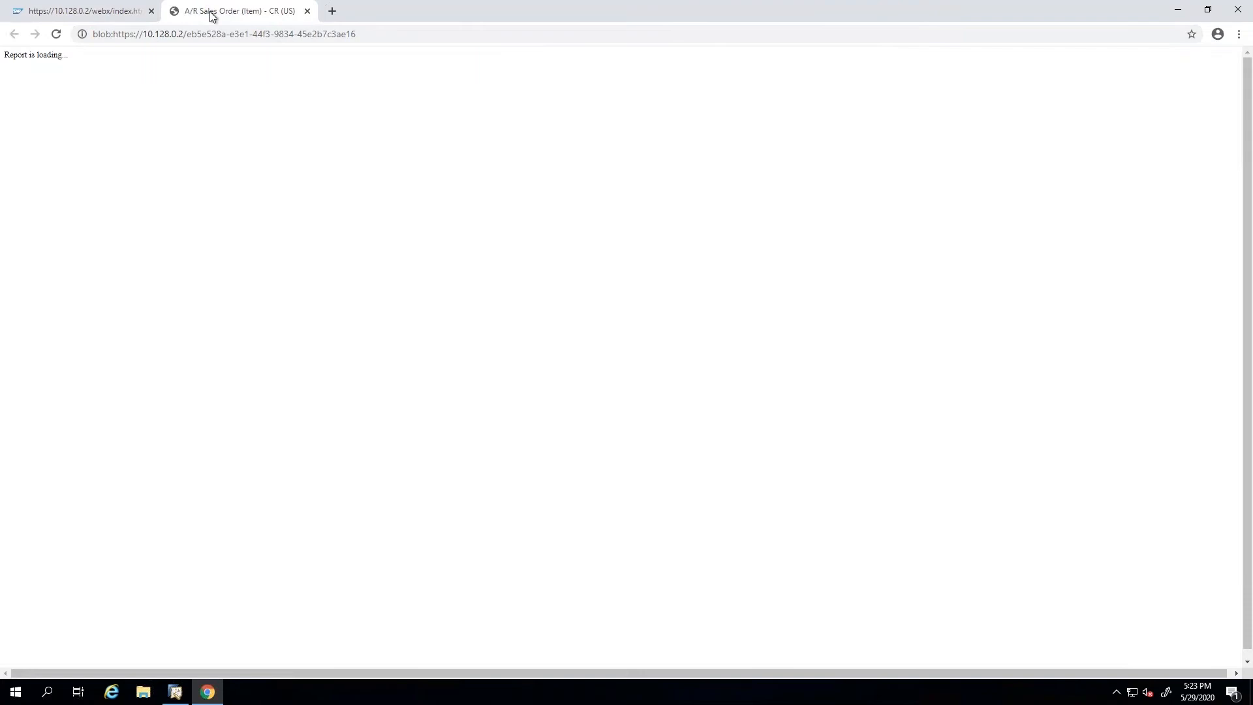
{"action": "left_click", "coordinate": [93, 17]}
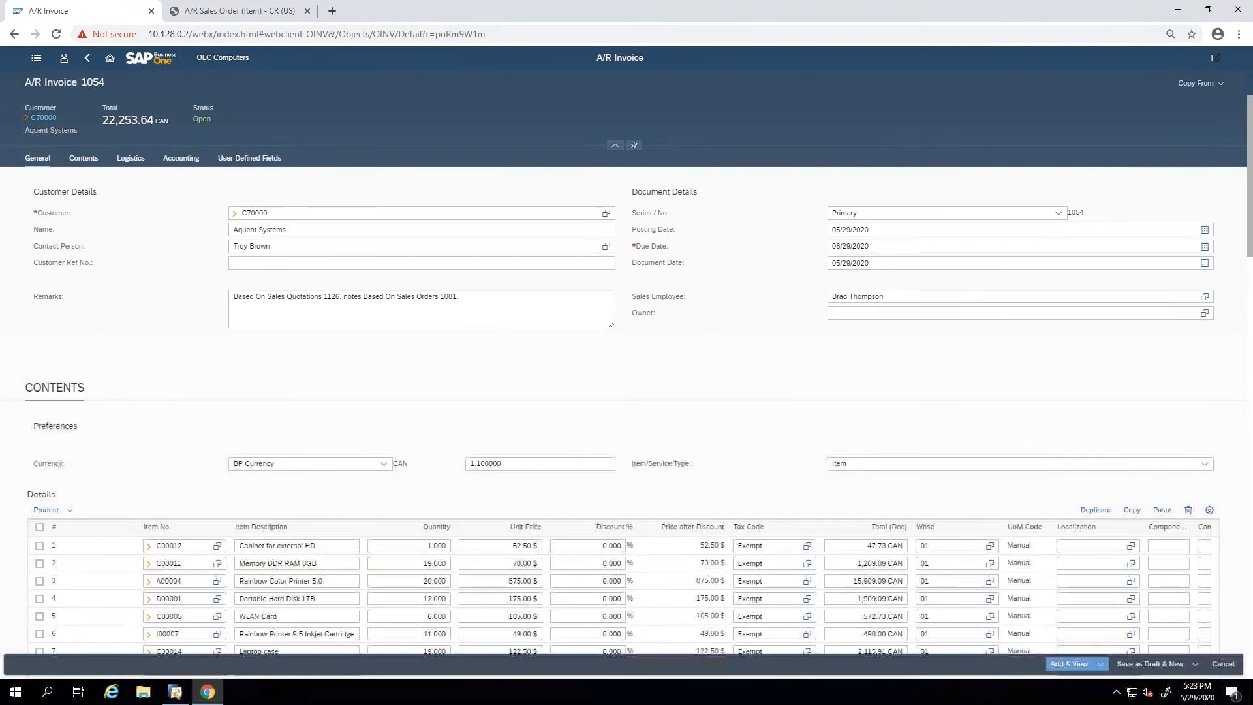
{"action": "scroll", "coordinate": [738, 389], "scroll_direction": "down", "scroll_amount": 3}
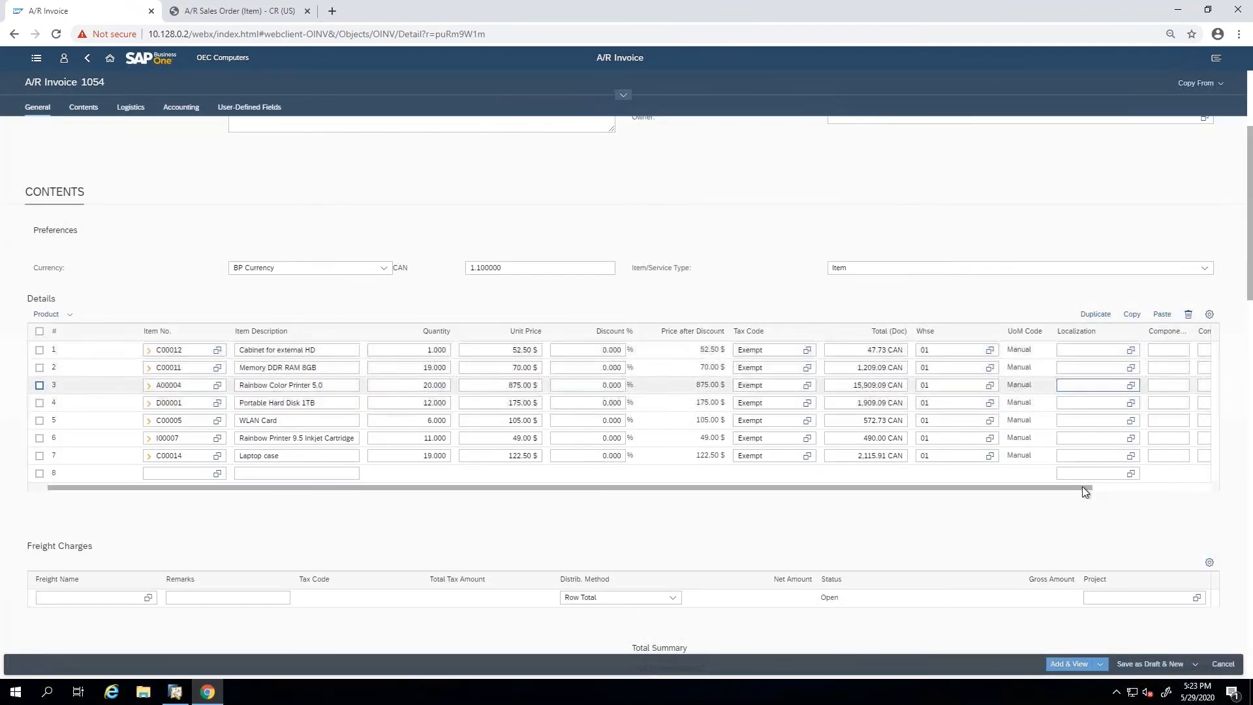
{"action": "left_click_drag", "start_coordinate": [1075, 488], "coordinate": [1212, 429]}
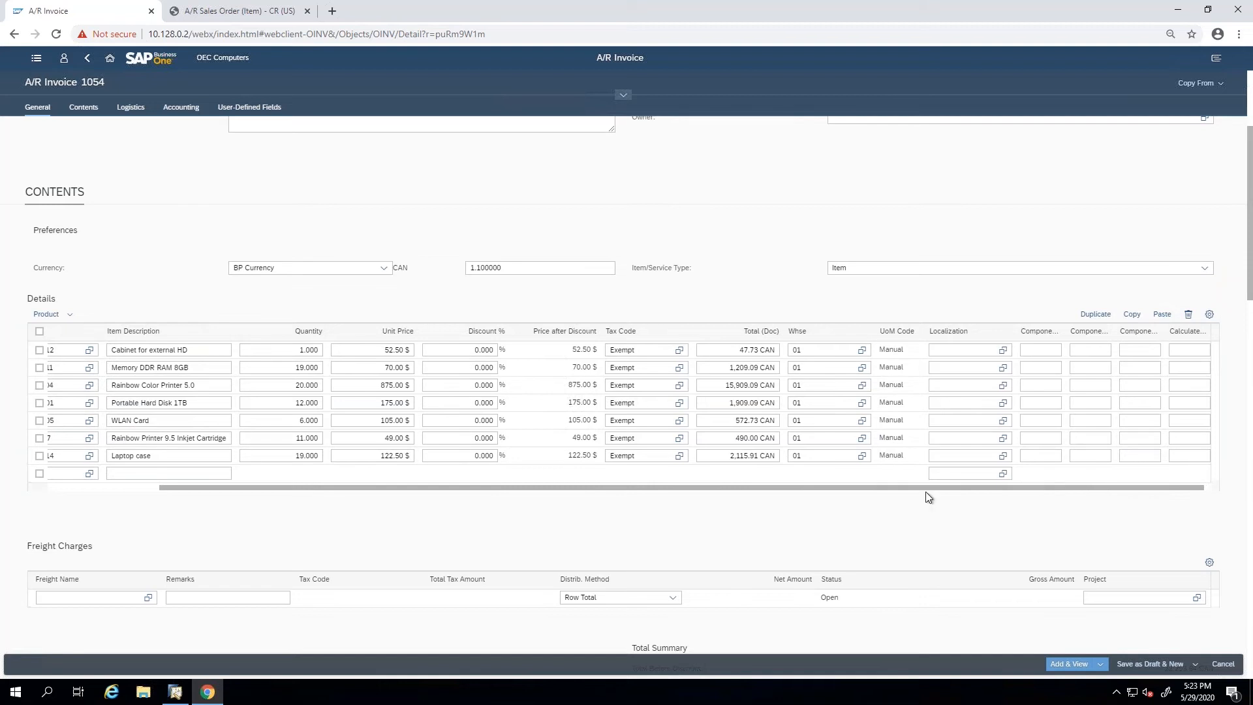
Examine the freight charges, total summary, logistics and accounting sections of the new A/R invoice.
{"action": "left_click_drag", "start_coordinate": [926, 491], "coordinate": [682, 494]}
{"action": "scroll", "coordinate": [612, 530], "scroll_direction": "down", "scroll_amount": 6}
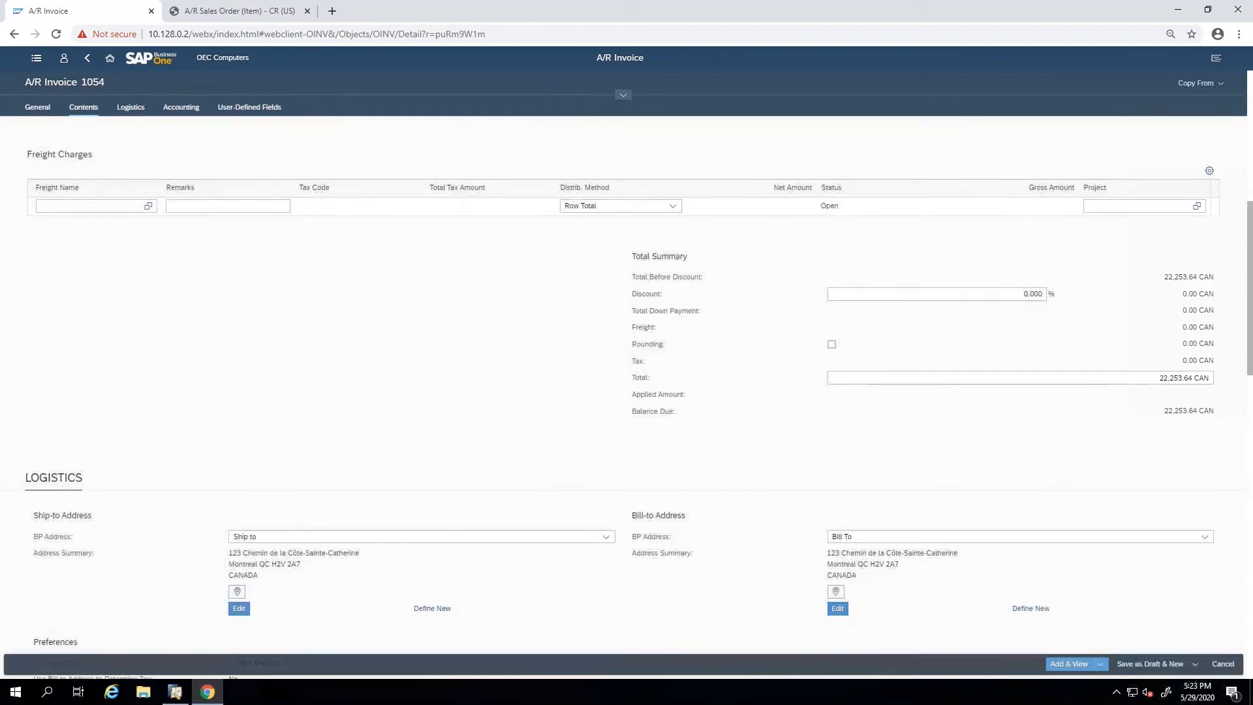
{"action": "scroll", "coordinate": [450, 444], "scroll_direction": "down", "scroll_amount": 3}
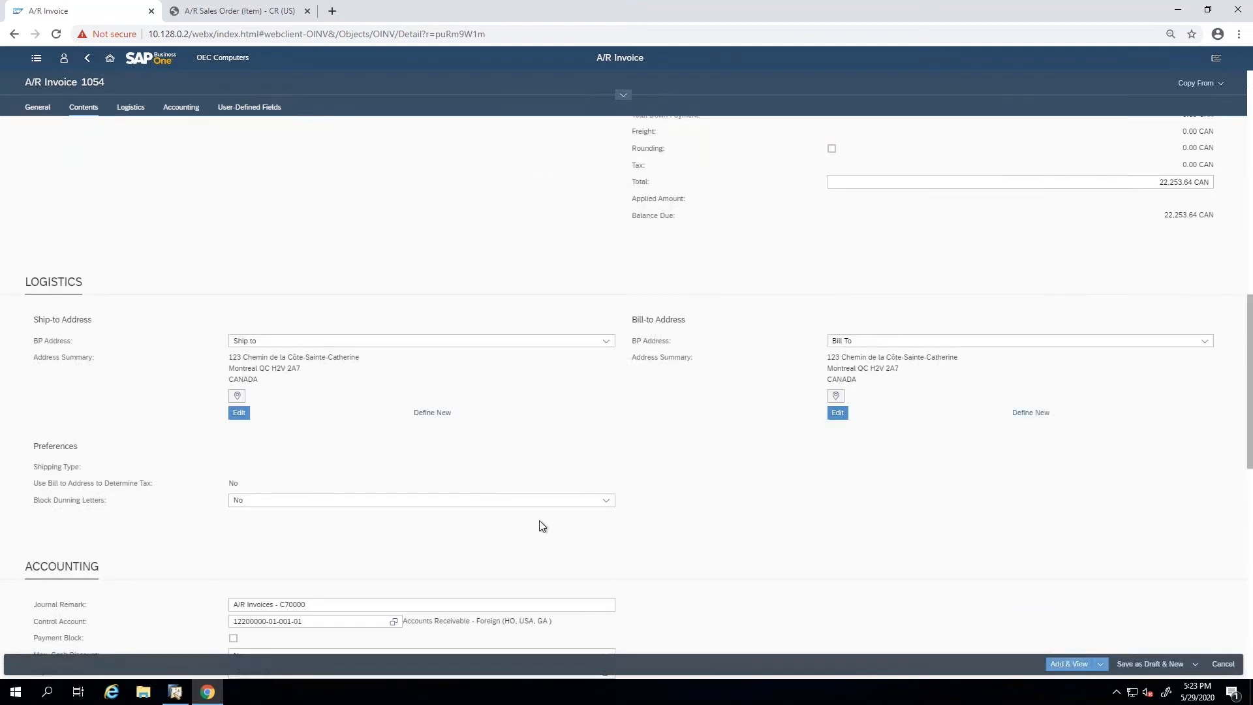
{"action": "scroll", "coordinate": [542, 525], "scroll_direction": "down", "scroll_amount": 2}
Try to add the A/R invoice and view it.
{"action": "left_click", "coordinate": [1101, 666]}
{"action": "left_click", "coordinate": [1101, 666]}
{"action": "left_click", "coordinate": [1070, 663]}
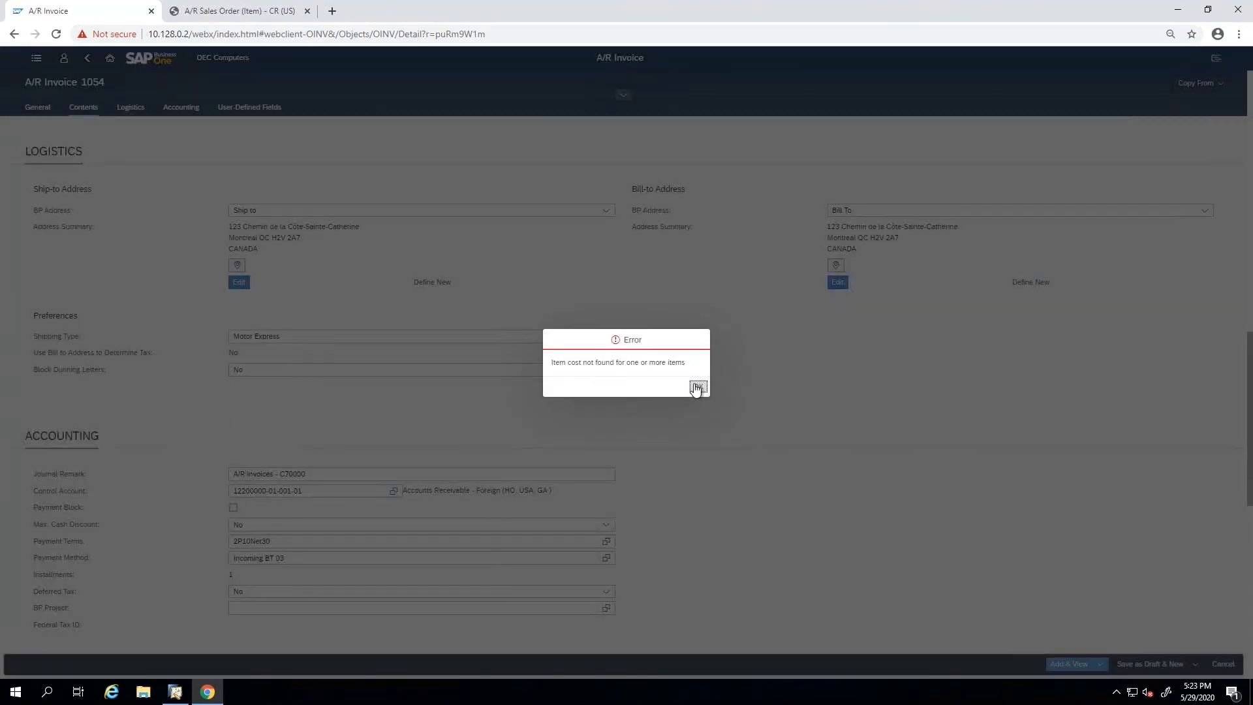
{"action": "left_click", "coordinate": [697, 387]}
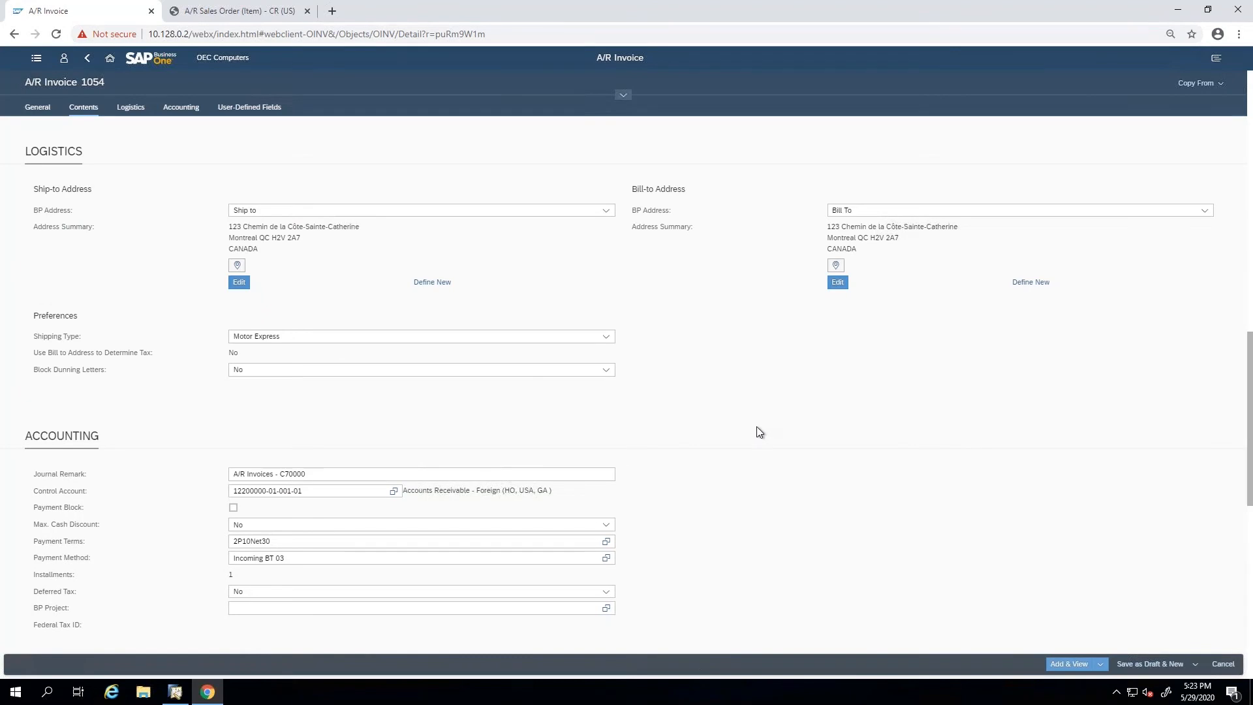
Go back over the invoice's general details, and return to the home page without adding the invoice.
{"action": "scroll", "coordinate": [755, 433], "scroll_direction": "up", "scroll_amount": 3}
{"action": "scroll", "coordinate": [754, 429], "scroll_direction": "up", "scroll_amount": 12}
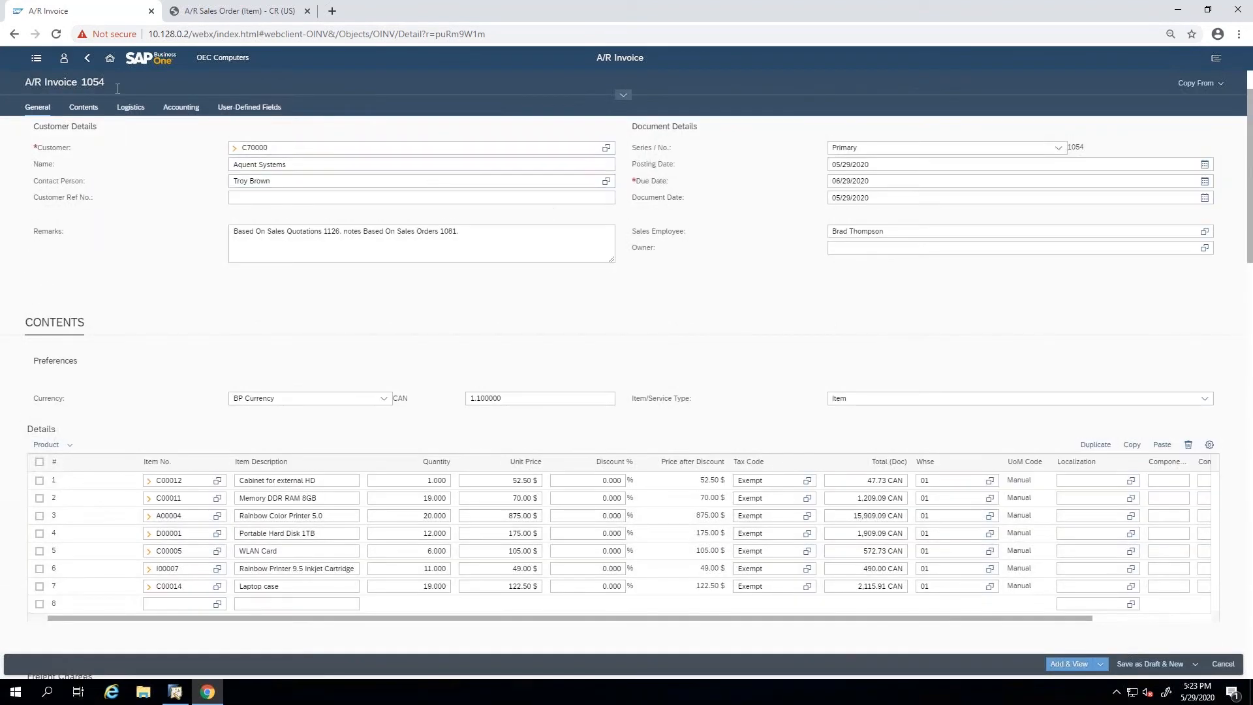
{"action": "left_click", "coordinate": [36, 59]}
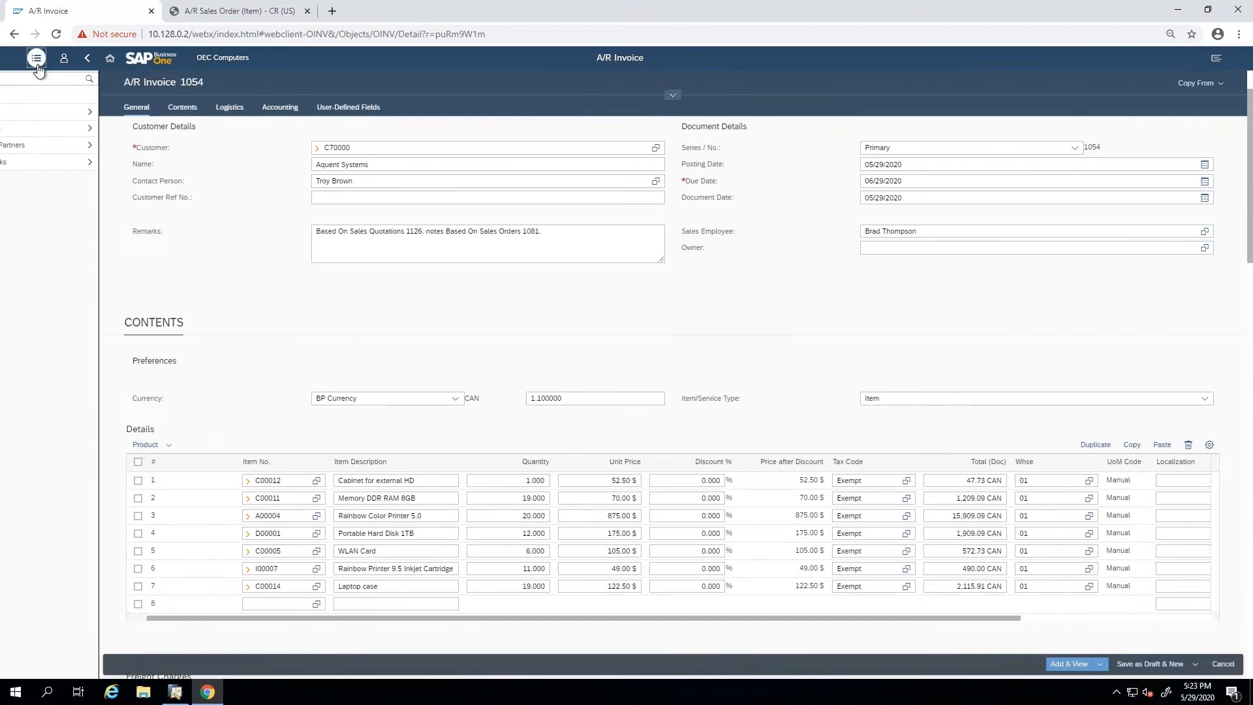
{"action": "left_click", "coordinate": [110, 58]}
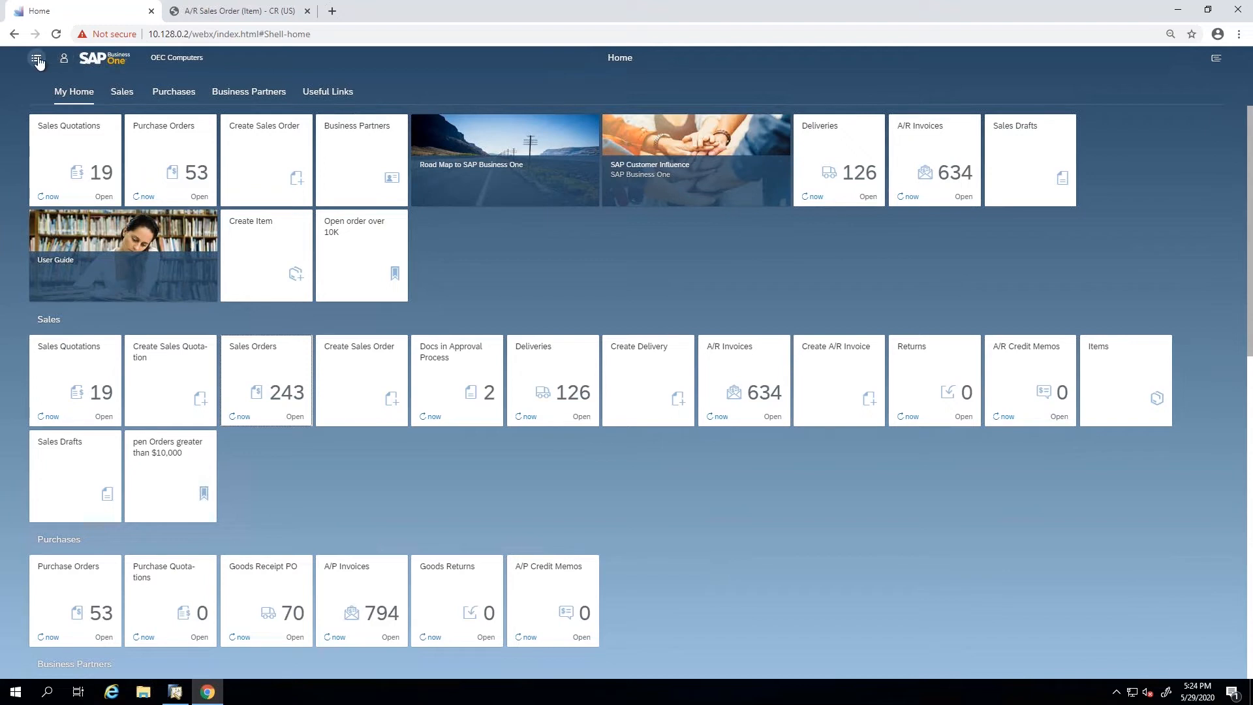
Put the home page into edit mode and remove the "pen Orders greater than $10,000" tile from the Sales group.
{"action": "left_click", "coordinate": [65, 60]}
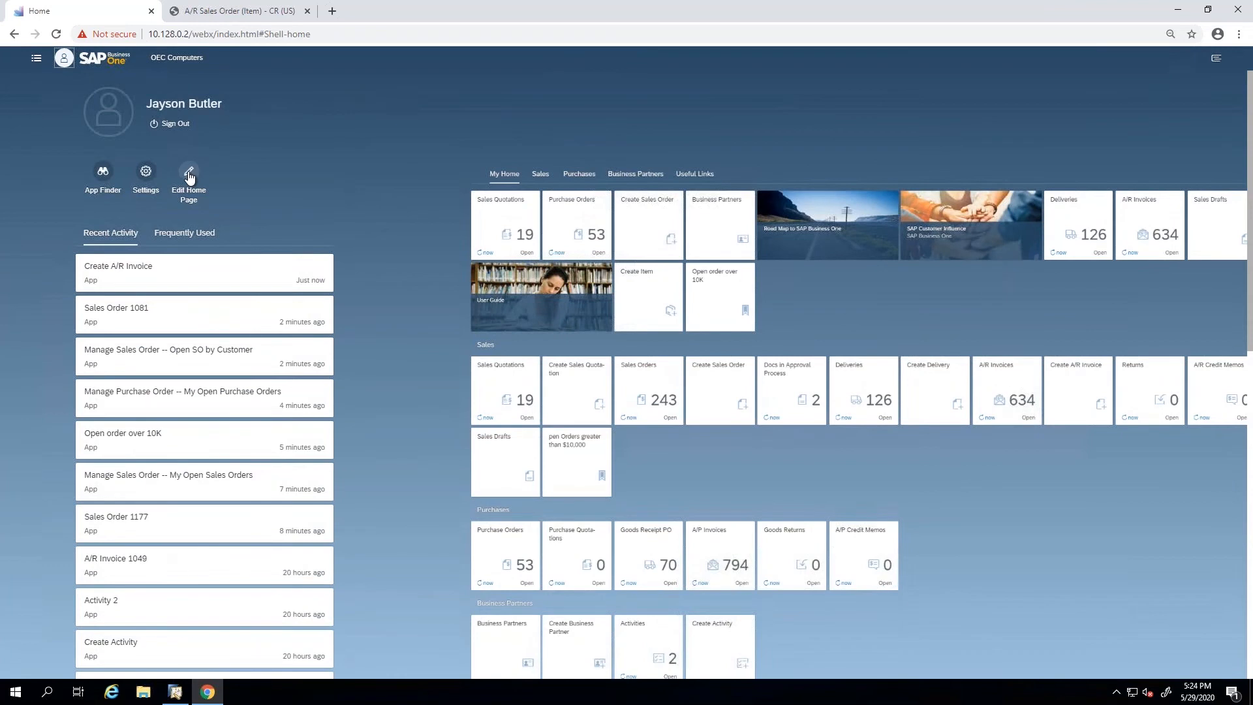
{"action": "double_click", "coordinate": [189, 177]}
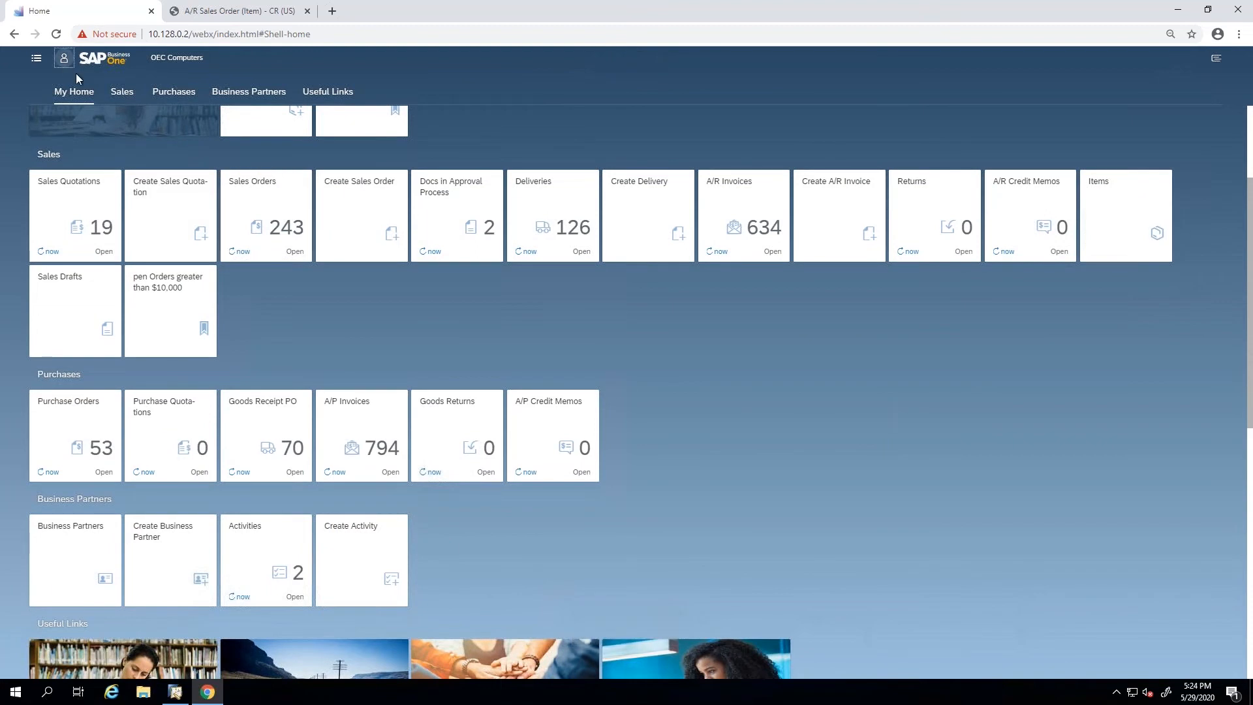
{"action": "left_click", "coordinate": [65, 60]}
{"action": "left_click", "coordinate": [189, 177]}
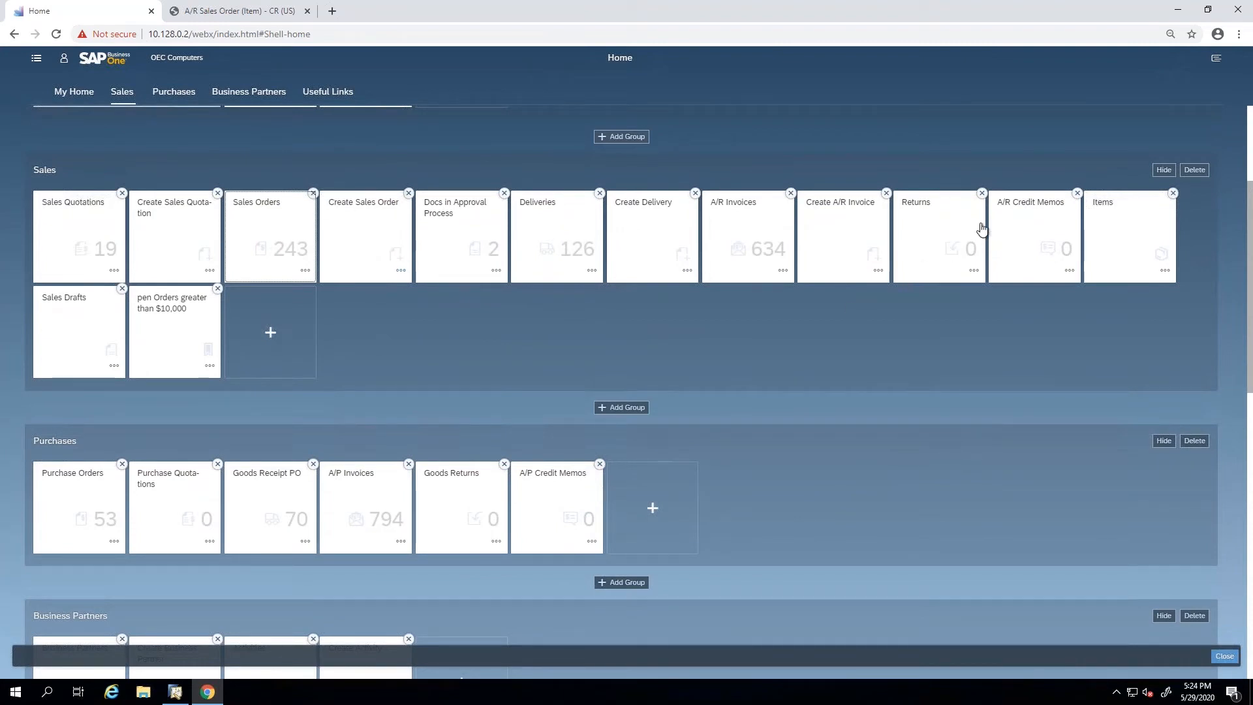
{"action": "left_click", "coordinate": [218, 289]}
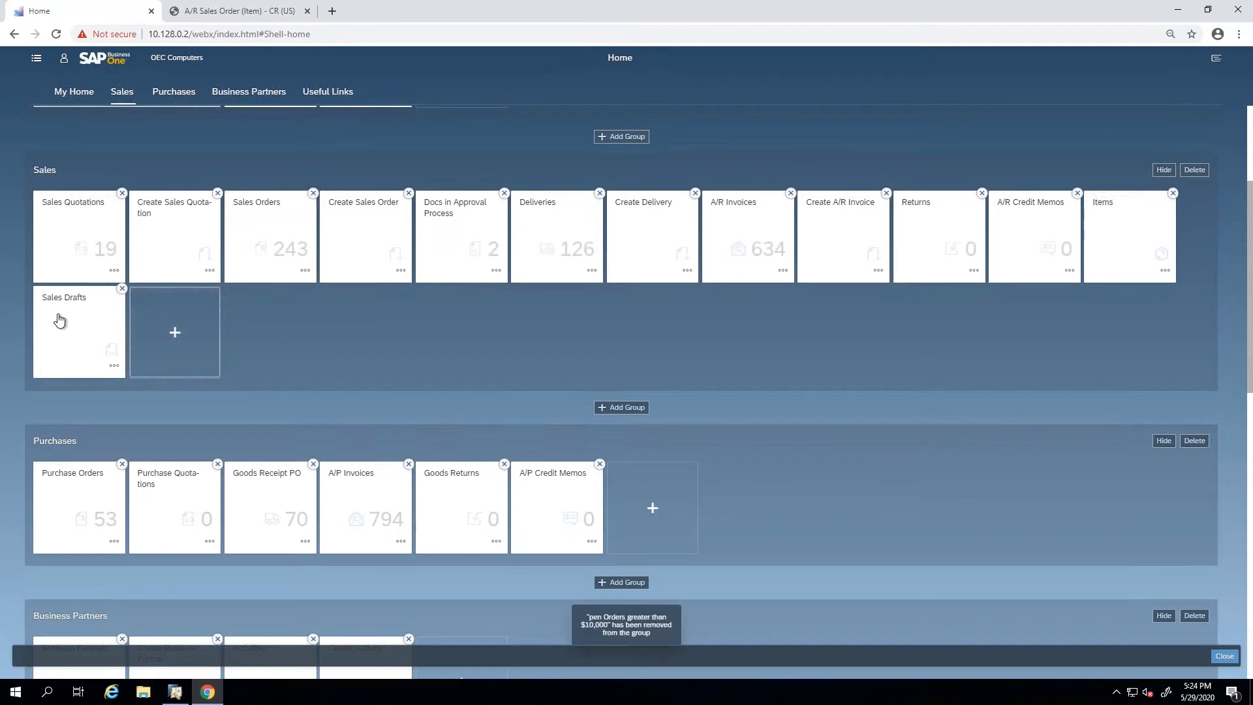
Move the Purchase Quotations tile from the Purchases group into the Sales group and exit the home page's edit mode.
{"action": "left_click_drag", "start_coordinate": [176, 476], "coordinate": [307, 287]}
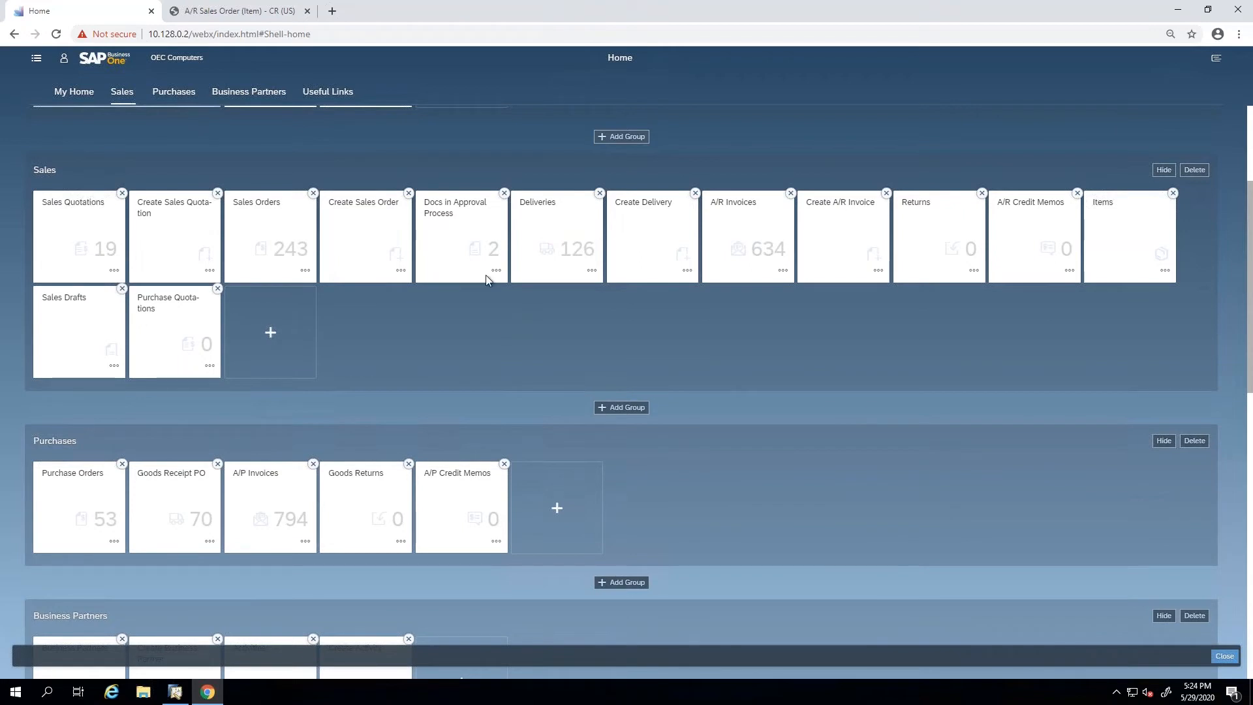
{"action": "left_click", "coordinate": [37, 58]}
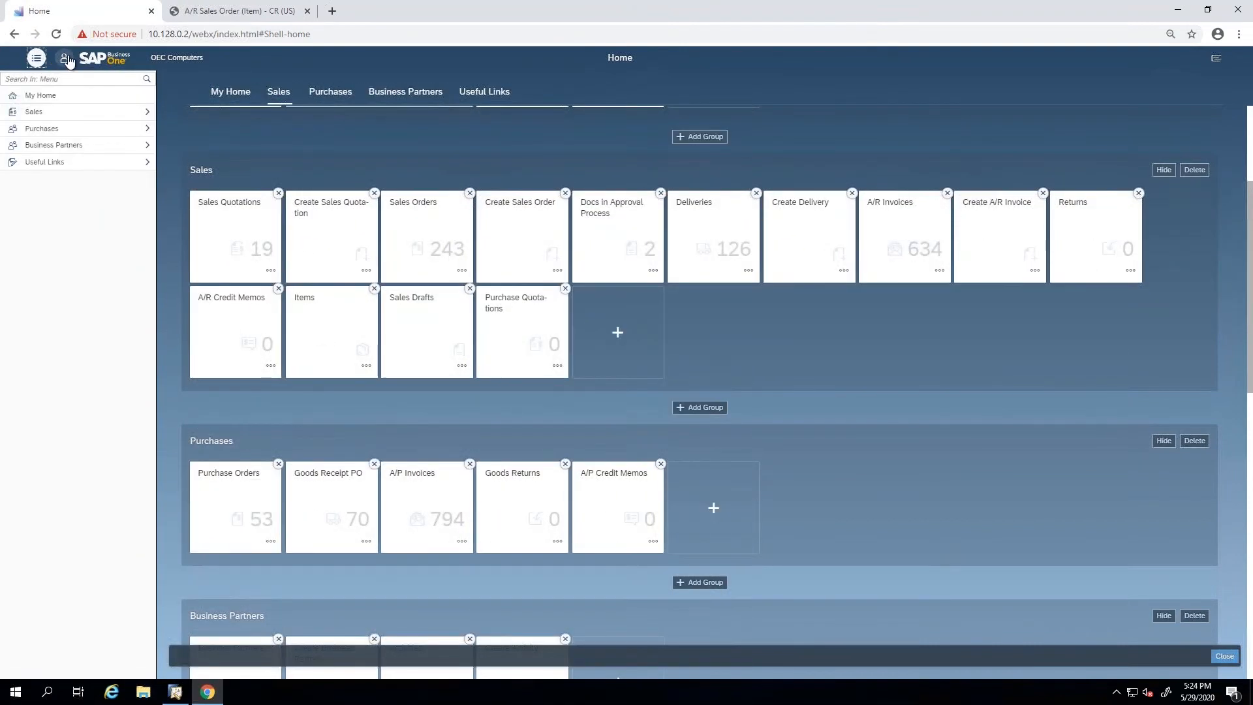
{"action": "left_click", "coordinate": [66, 59]}
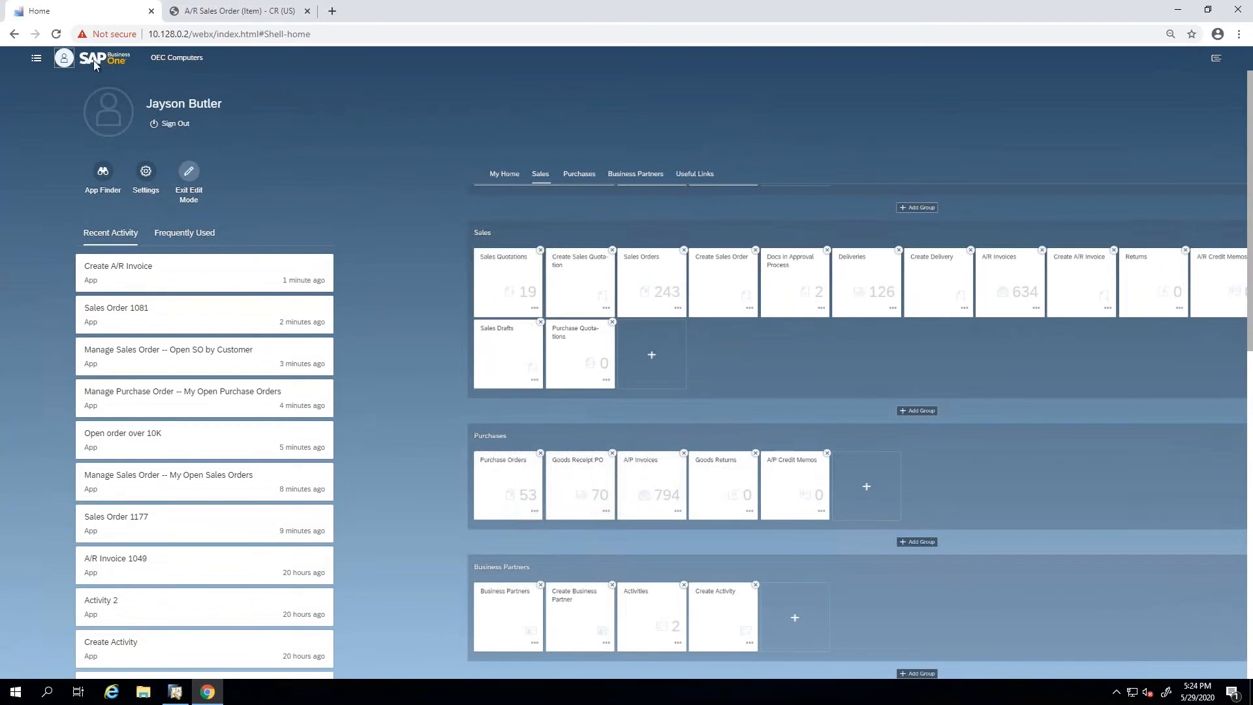
{"action": "left_click", "coordinate": [66, 60]}
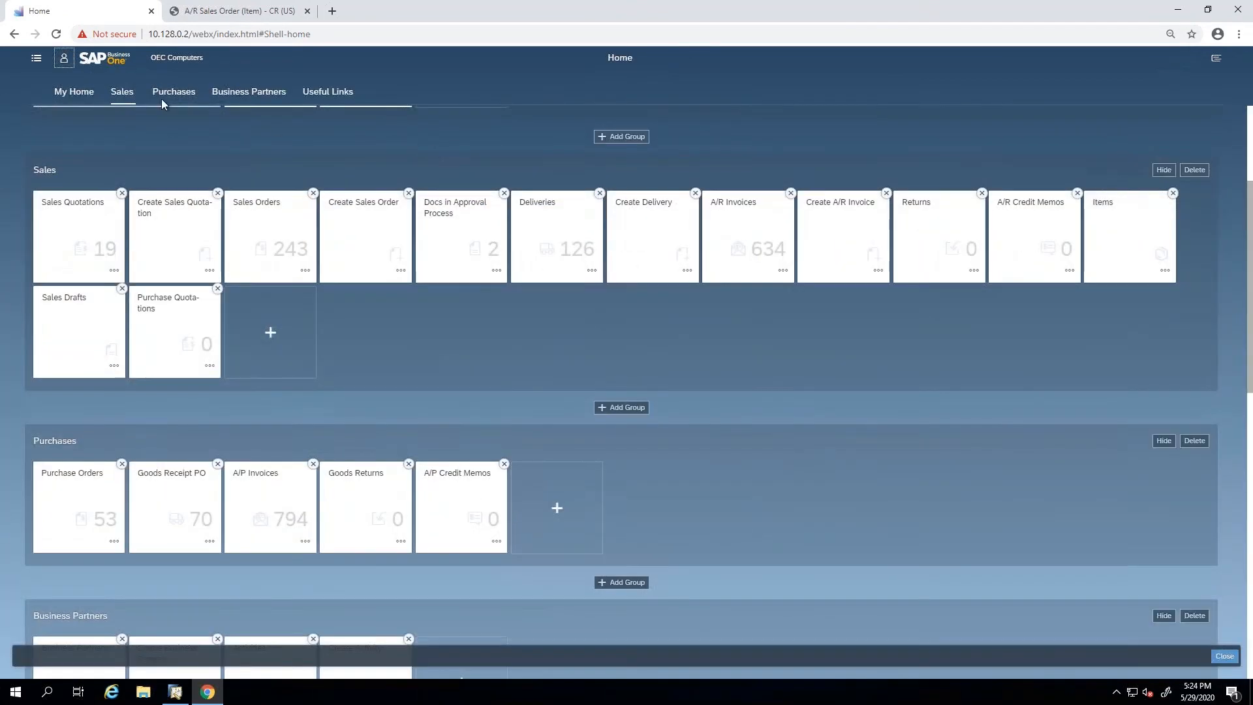
{"action": "left_click", "coordinate": [64, 59]}
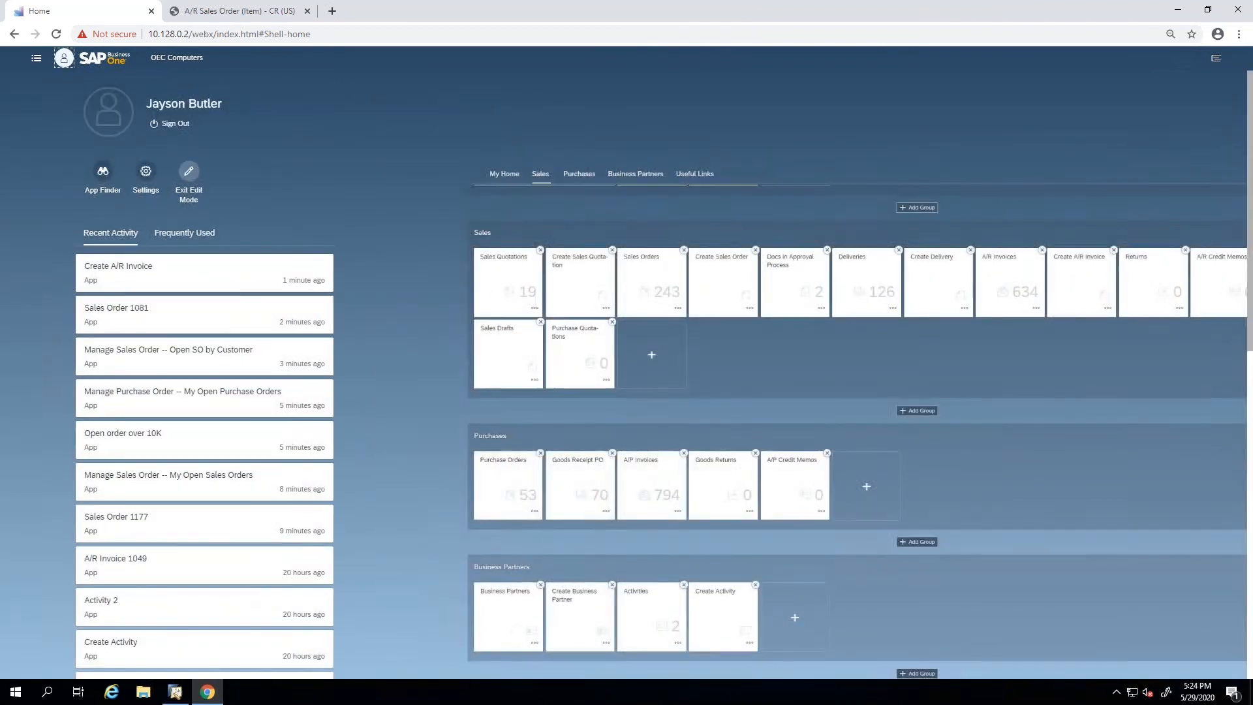
{"action": "left_click", "coordinate": [188, 173]}
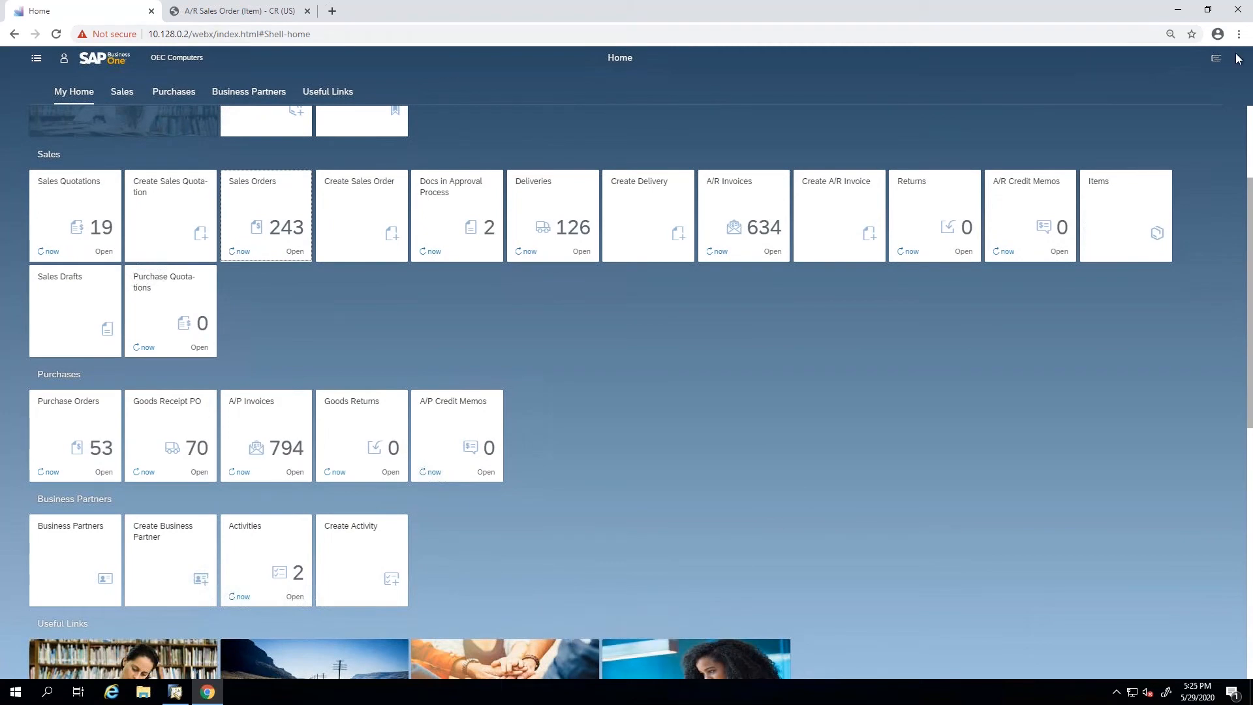
{"action": "scroll", "coordinate": [853, 288], "scroll_direction": "up", "scroll_amount": 3}
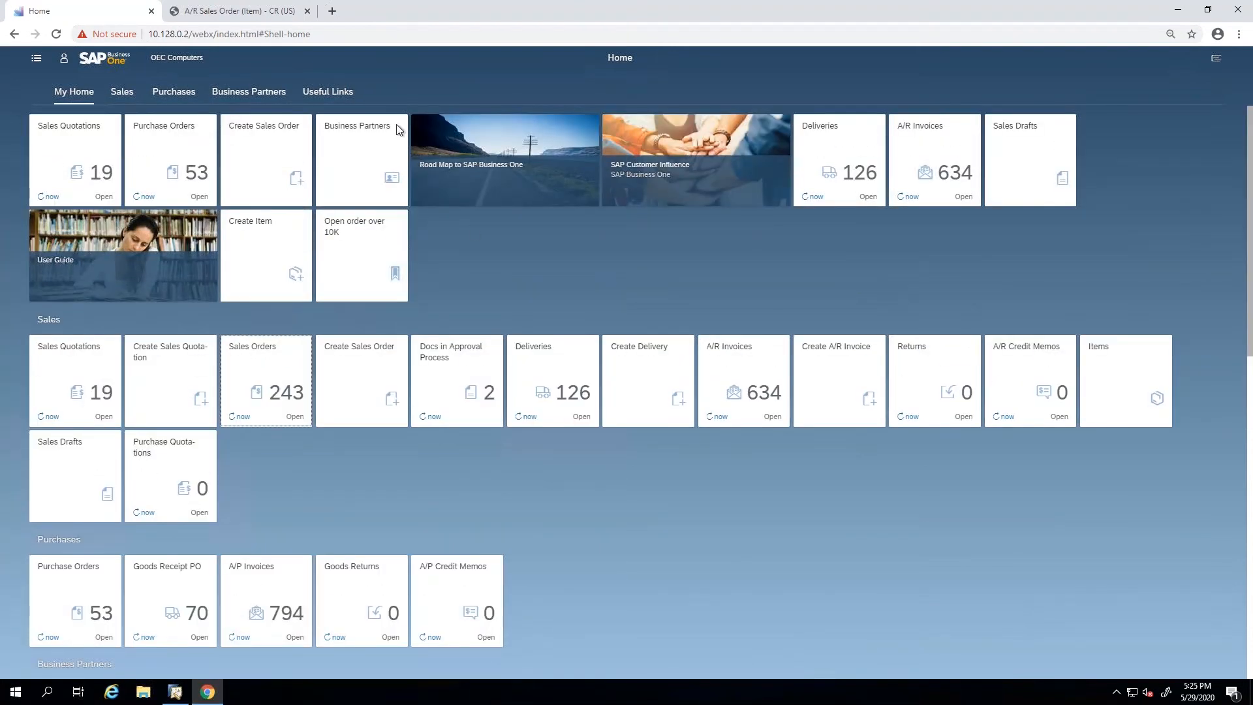
Check the order confirmation preview of the sales order and return to the web client's home page.
{"action": "left_click", "coordinate": [277, 15]}
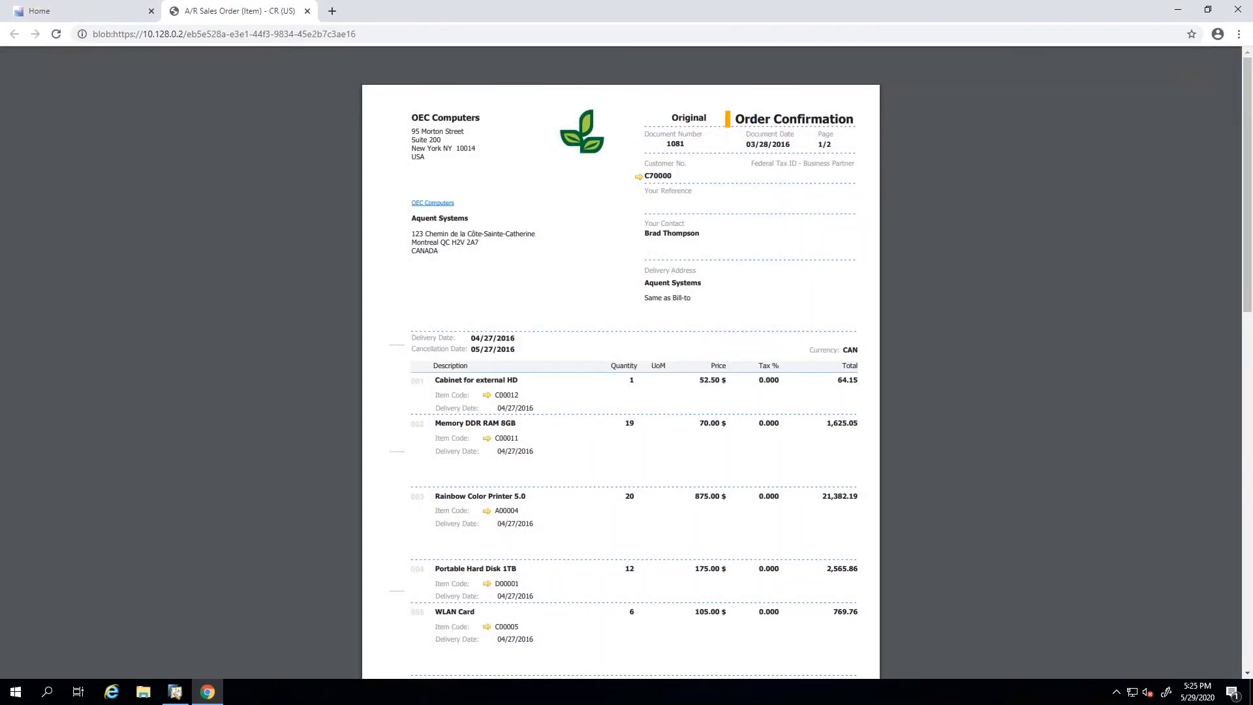
{"action": "left_click", "coordinate": [68, 14]}
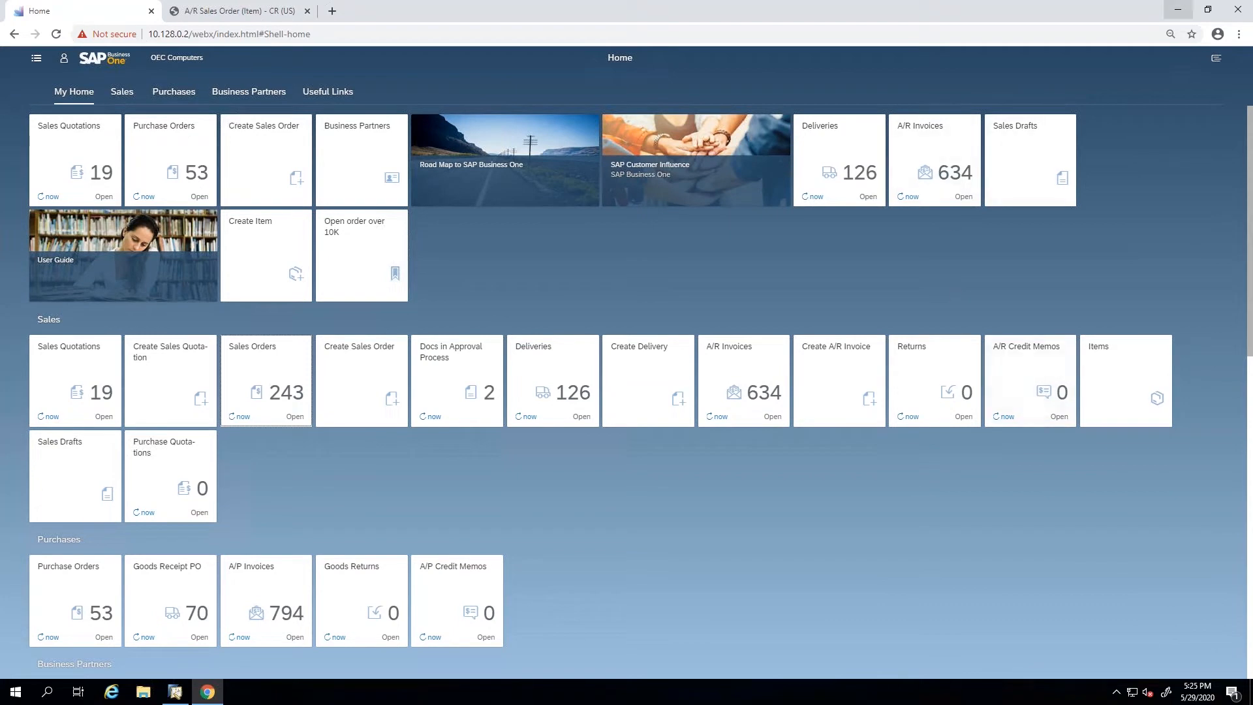
Switch to the SAP Business One desktop client, close all its open windows and collapse the Sales - A/R module.
{"action": "left_click", "coordinate": [1175, 10]}
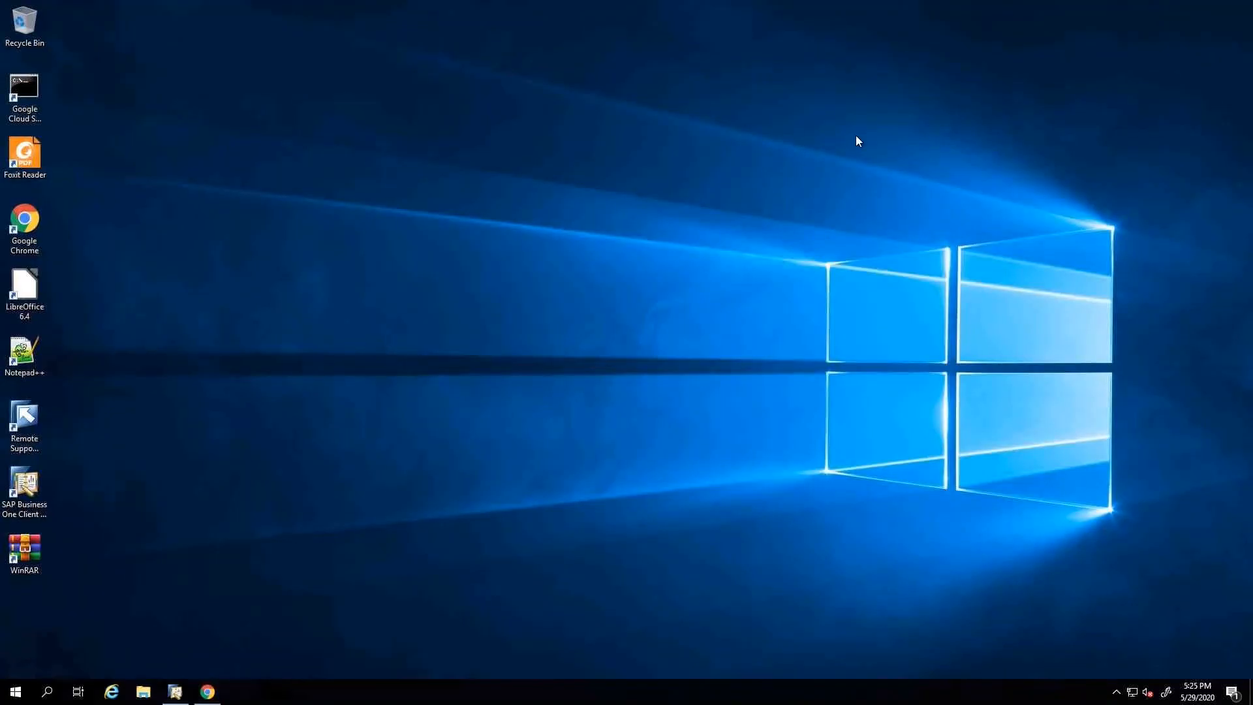
{"action": "left_click", "coordinate": [175, 692]}
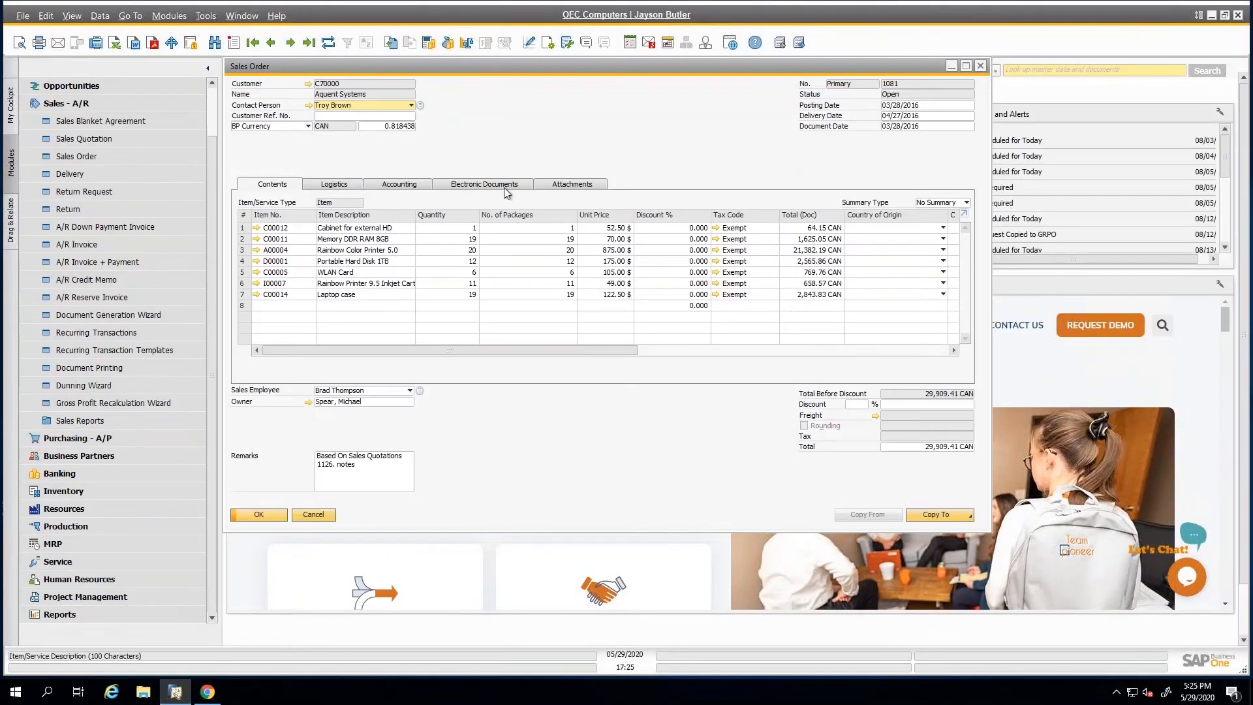
{"action": "left_click", "coordinate": [242, 16]}
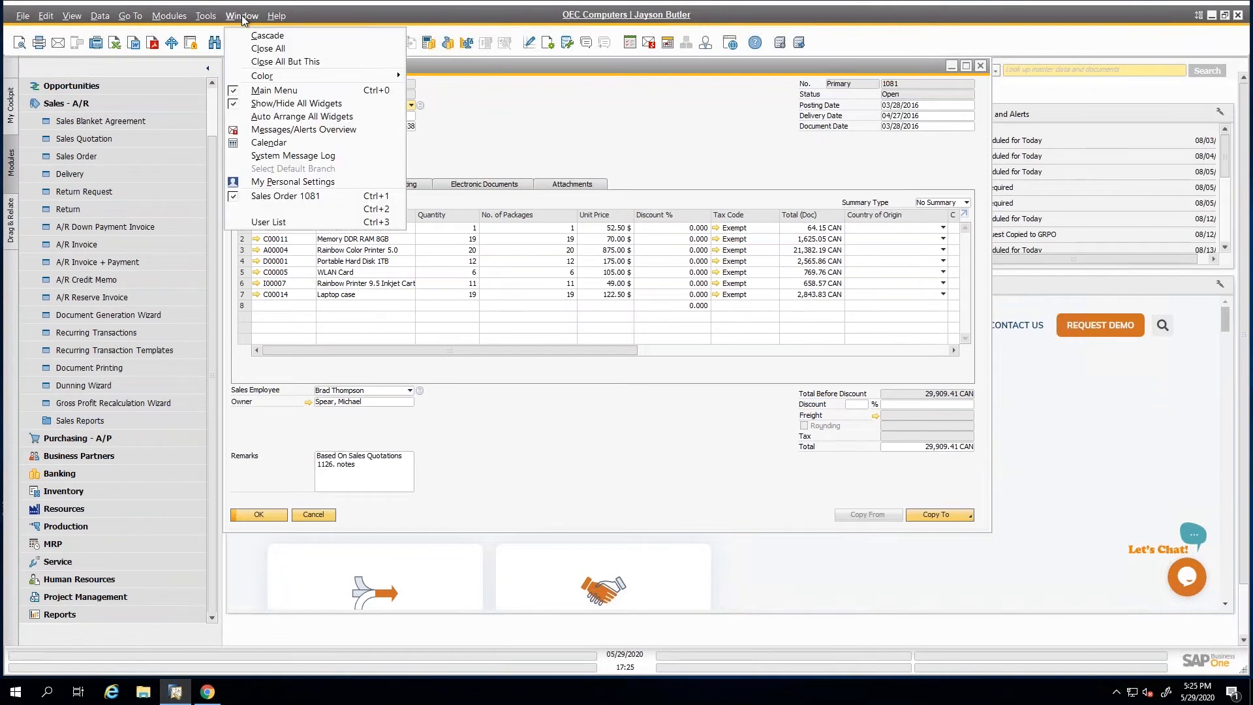
{"action": "left_click", "coordinate": [252, 49]}
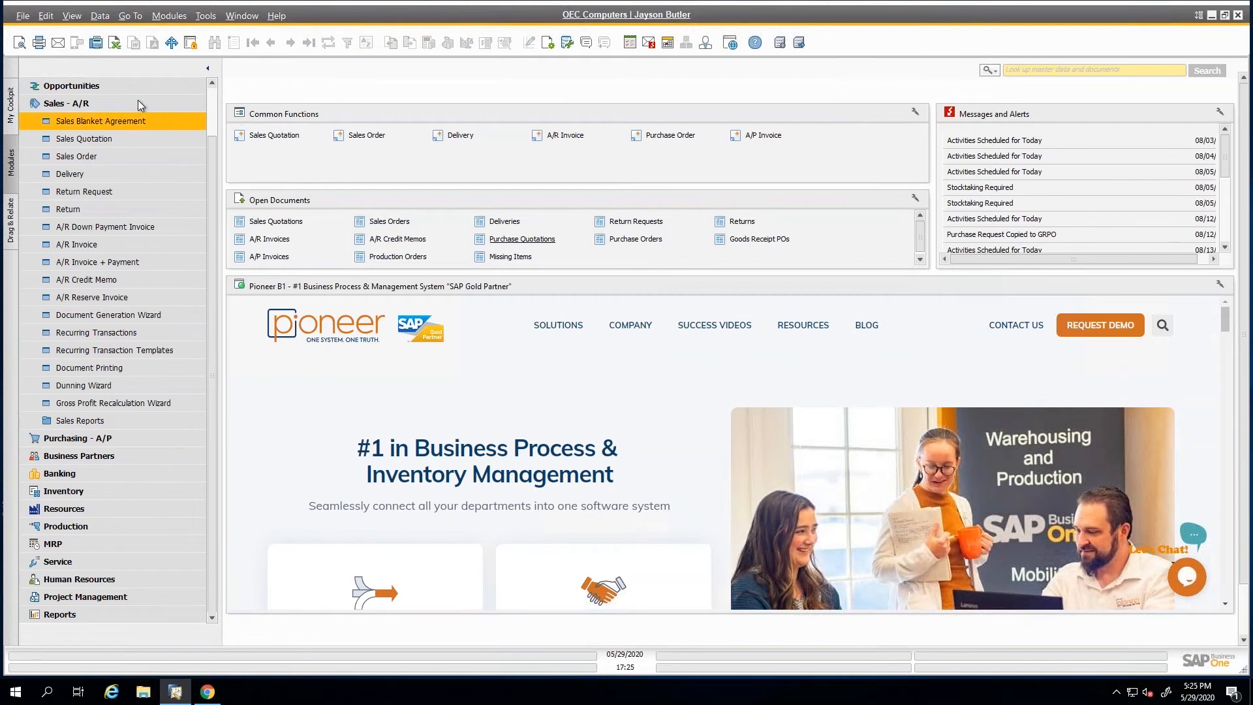
{"action": "left_click", "coordinate": [139, 98]}
Open the messages and alerts overview and view the 16:03 request for approving document generation.
{"action": "left_click", "coordinate": [649, 42]}
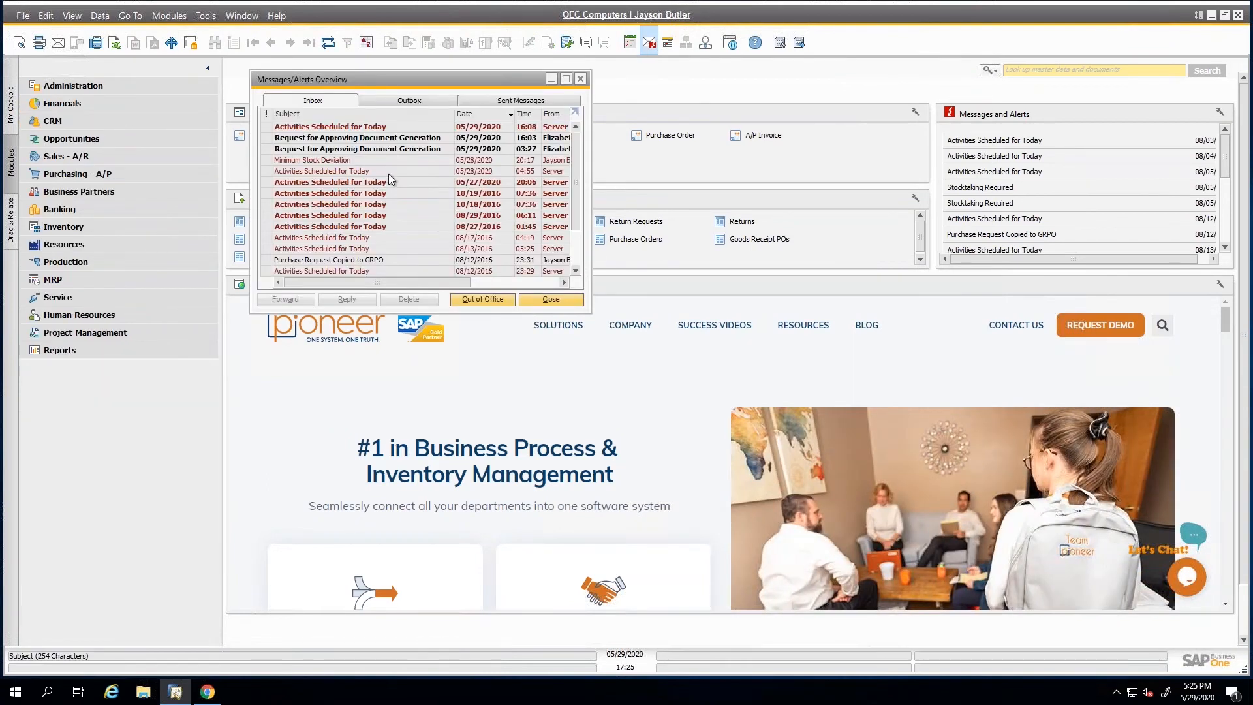
{"action": "left_click_drag", "start_coordinate": [378, 85], "coordinate": [401, 90]}
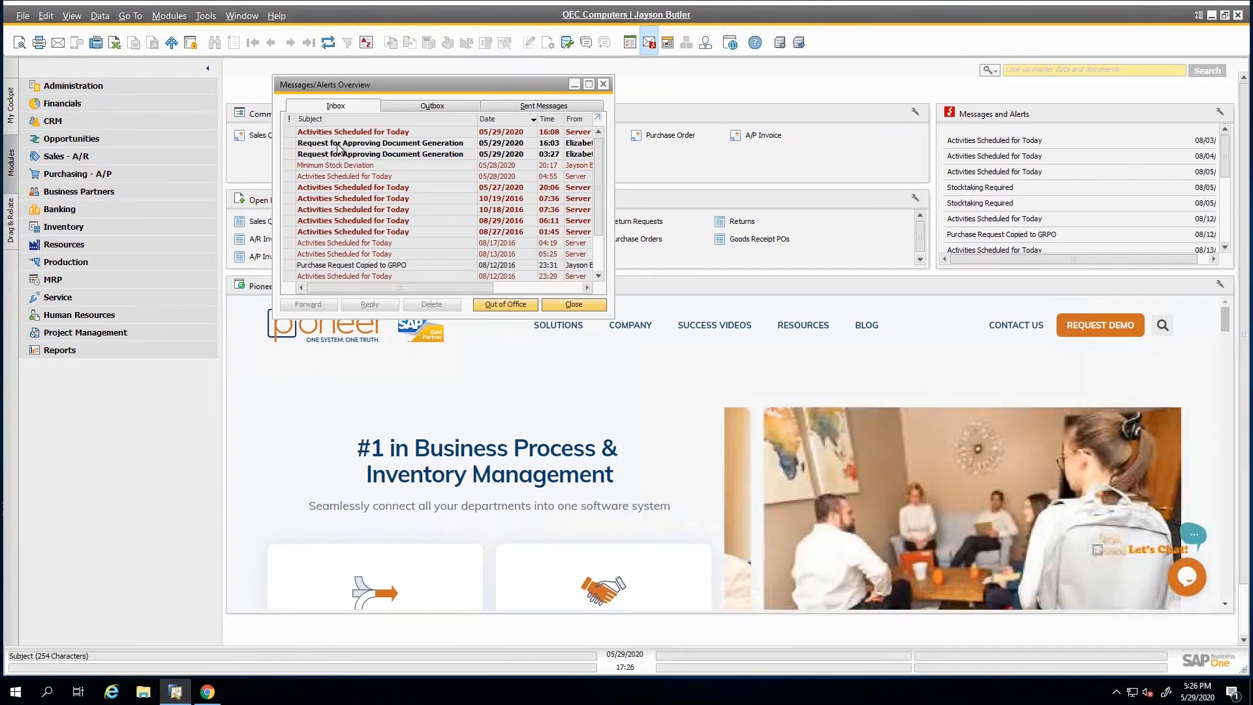
{"action": "left_click", "coordinate": [338, 145]}
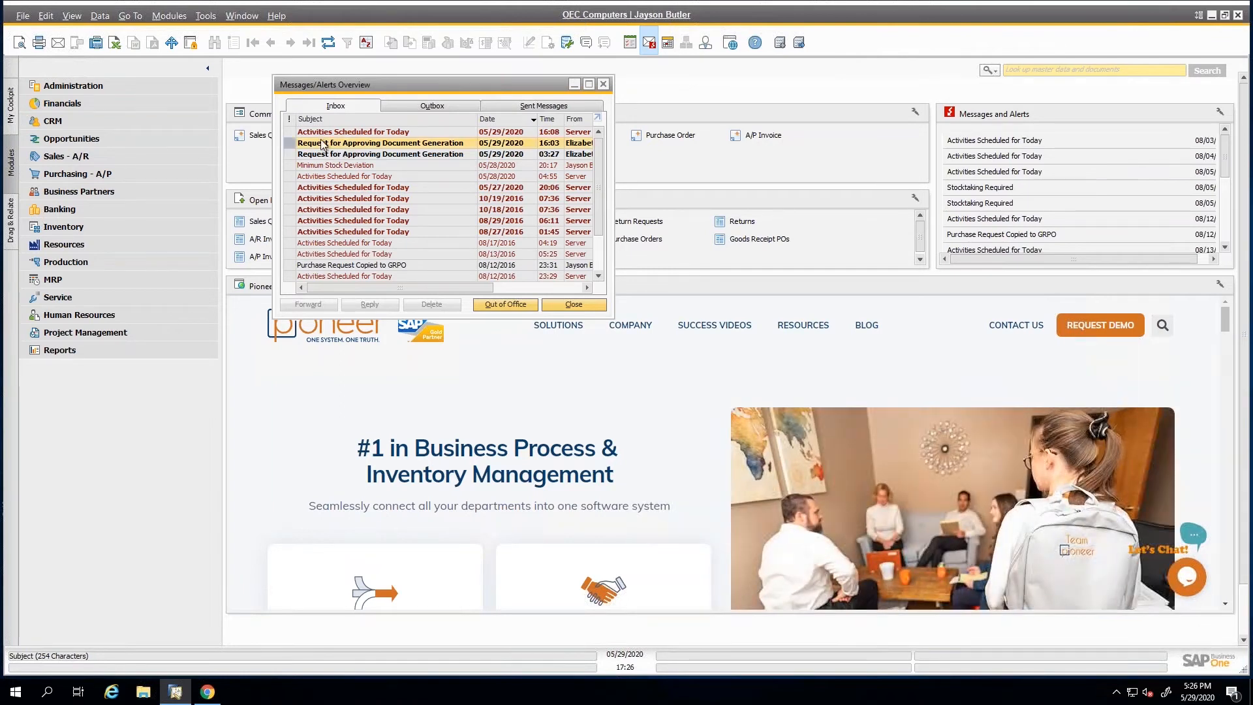
In General Settings, enable updating documents generated by the approval process and draft updates by originators and authorizers, and save the changes.
{"action": "left_click", "coordinate": [85, 87]}
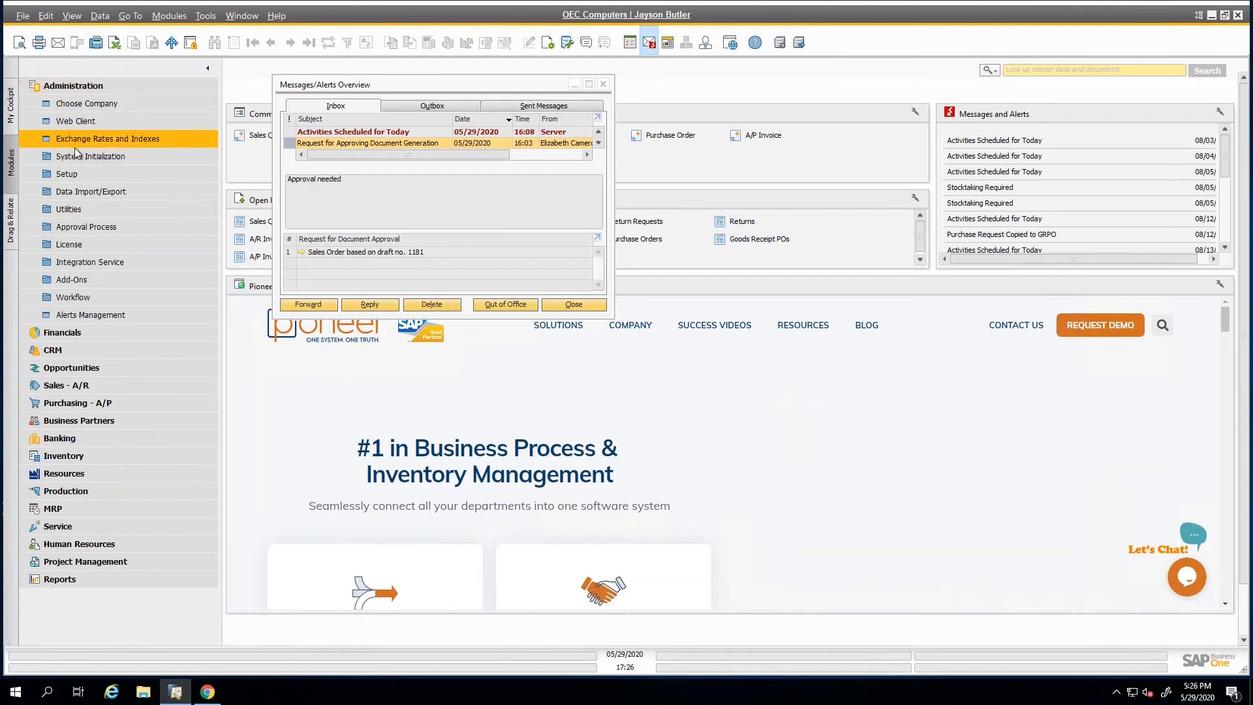
{"action": "left_click", "coordinate": [75, 154]}
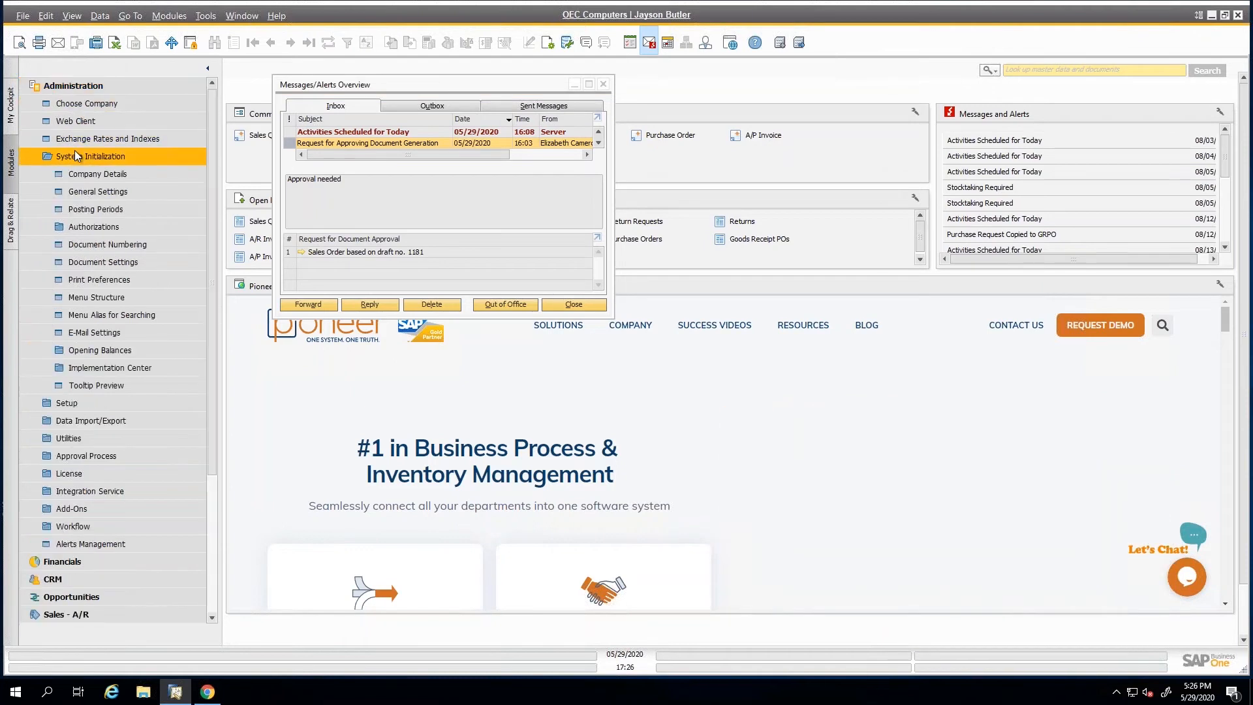
{"action": "left_click", "coordinate": [108, 178]}
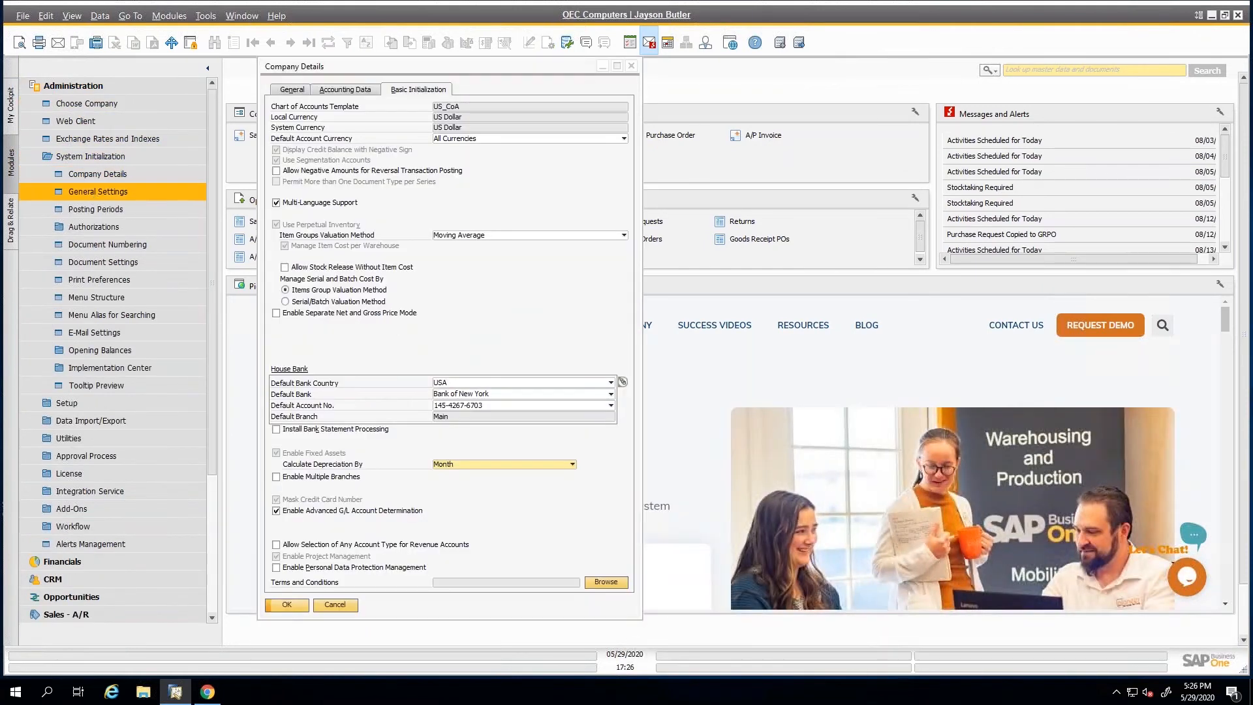
{"action": "left_click", "coordinate": [97, 192]}
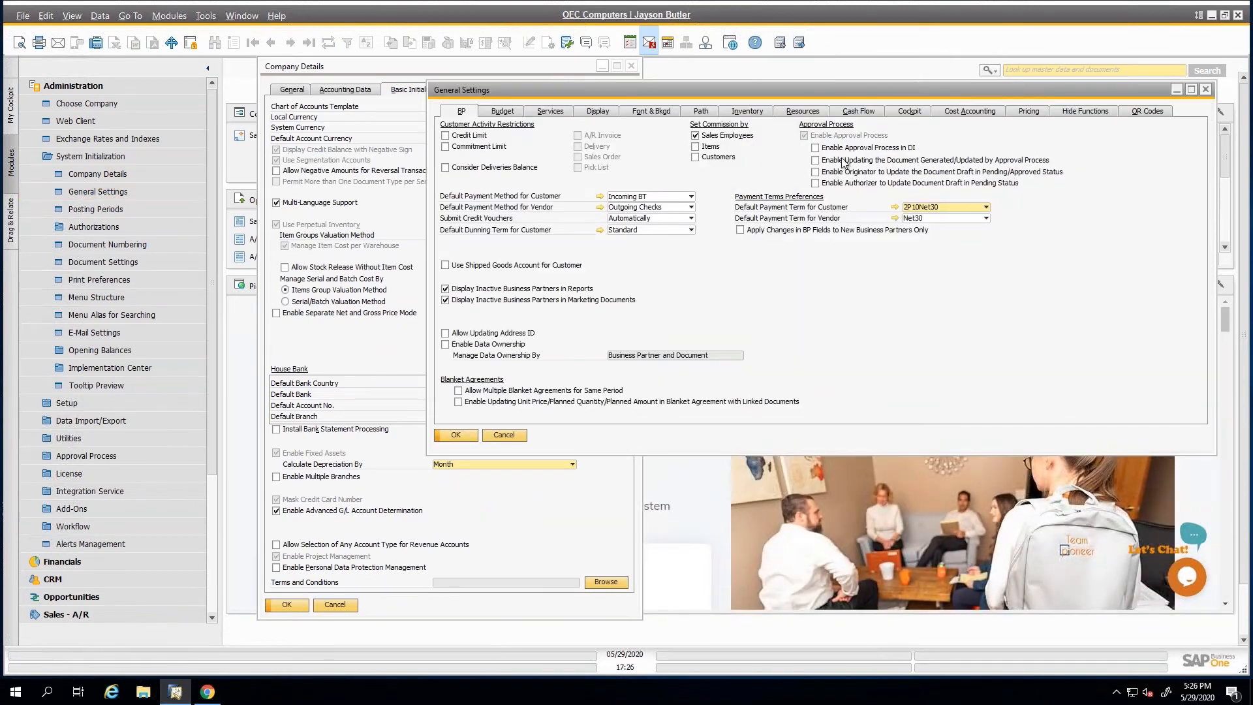
{"action": "left_click", "coordinate": [816, 160]}
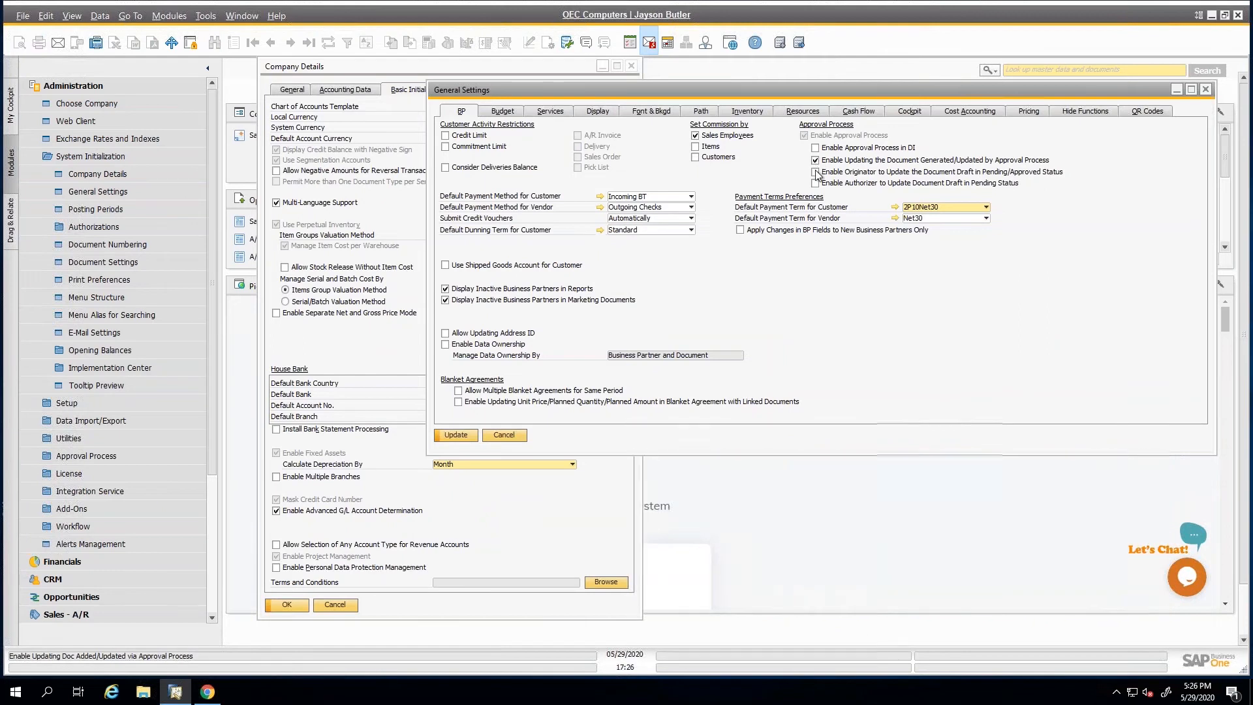
{"action": "left_click", "coordinate": [816, 173]}
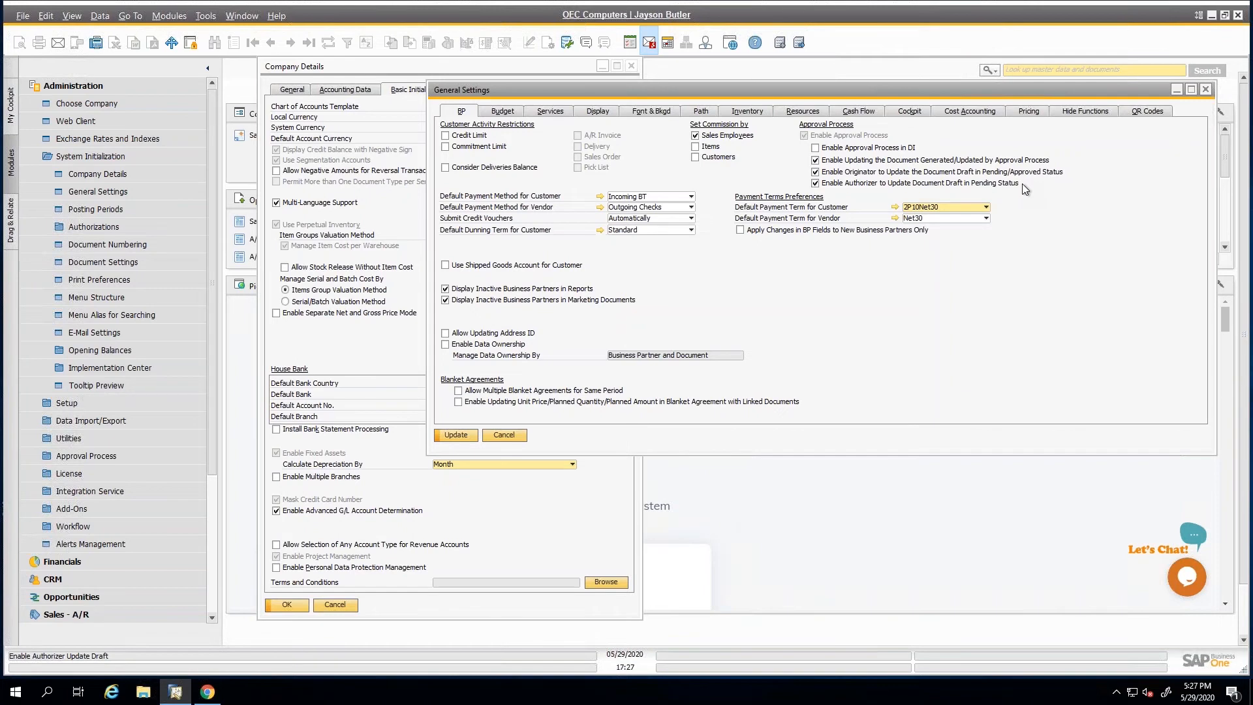
{"action": "left_click", "coordinate": [456, 435]}
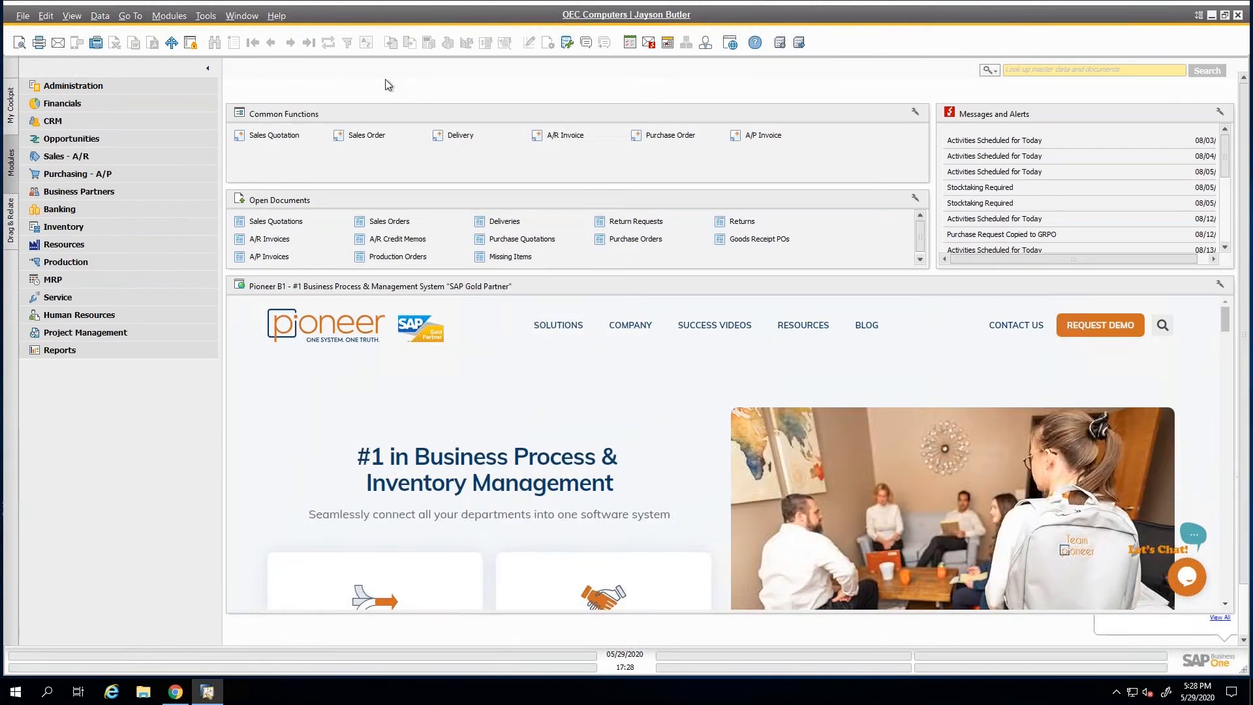
Open the 16:03 document generation approval request from the messages overview, enlarge the overview window, and open the linked sales order draft.
{"action": "left_click", "coordinate": [649, 42]}
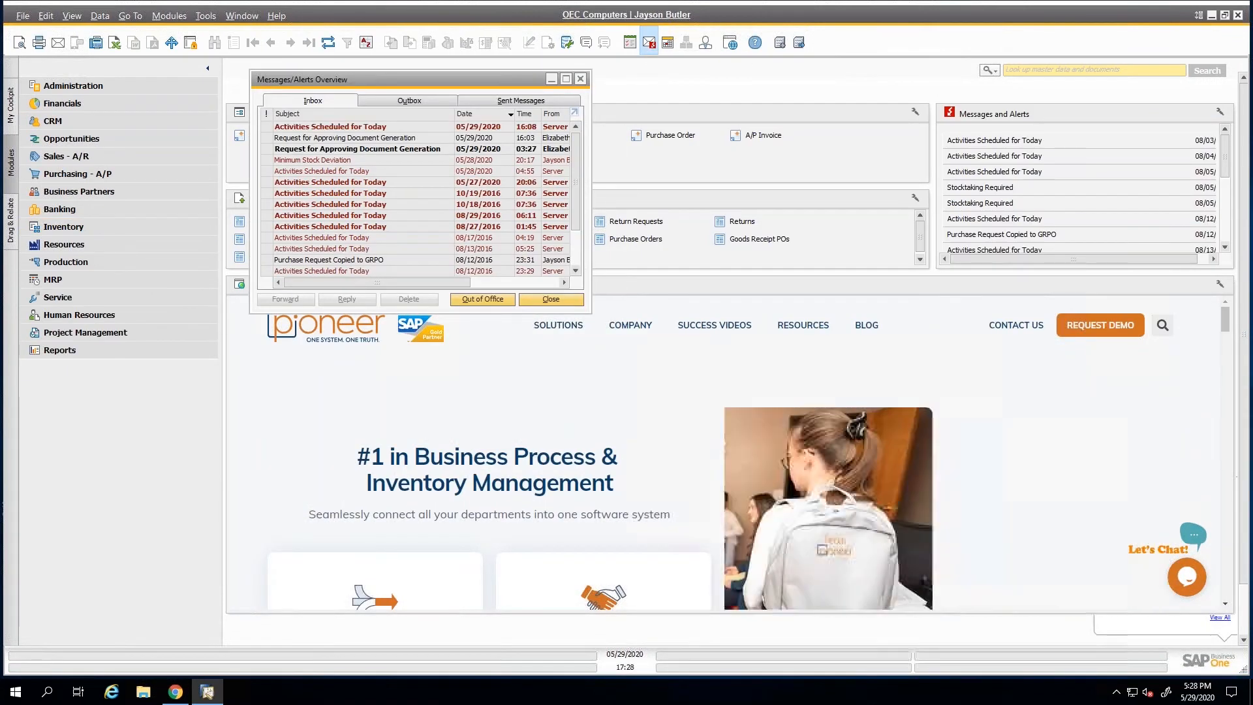
{"action": "left_click", "coordinate": [344, 137]}
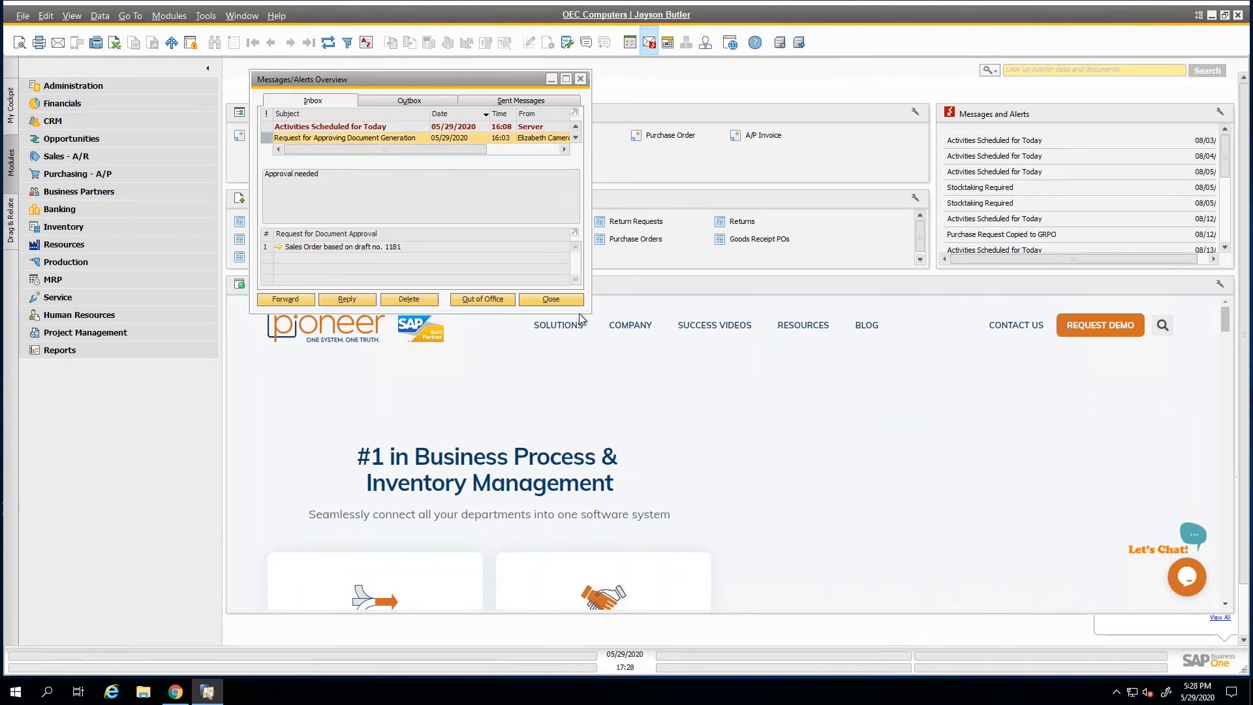
{"action": "left_click_drag", "start_coordinate": [583, 312], "coordinate": [724, 361]}
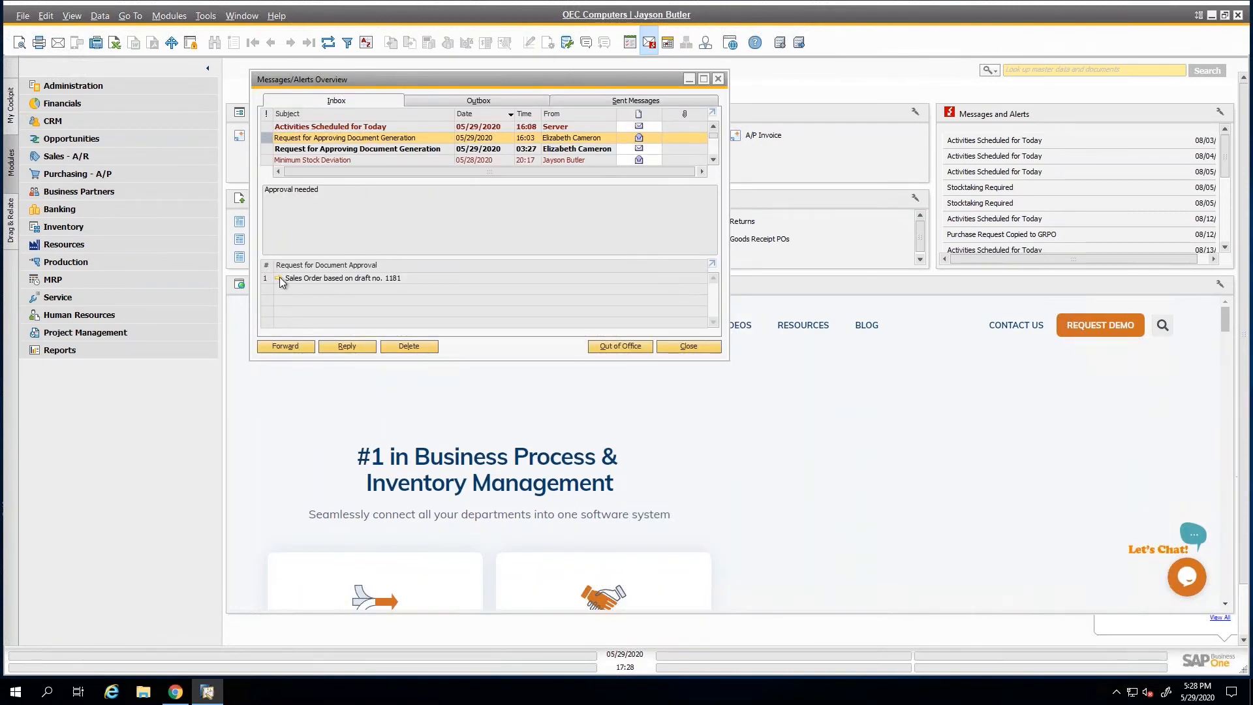
{"action": "left_click", "coordinate": [278, 278]}
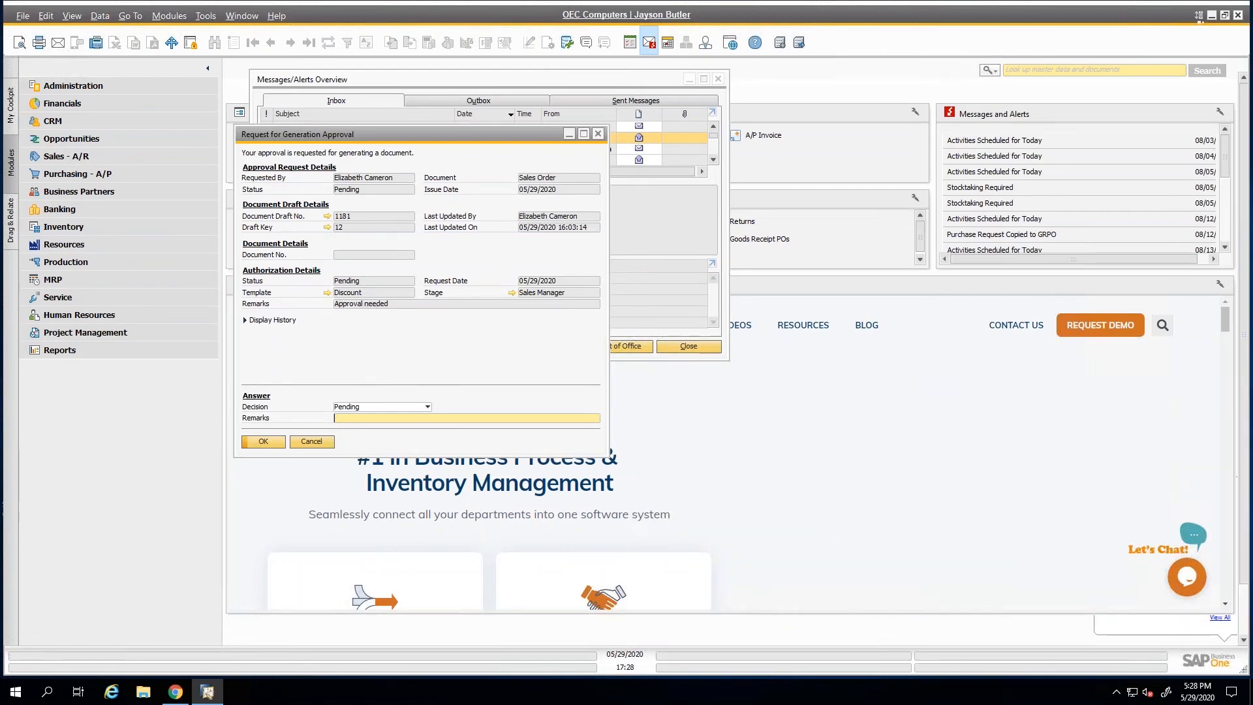
{"action": "left_click", "coordinate": [327, 216]}
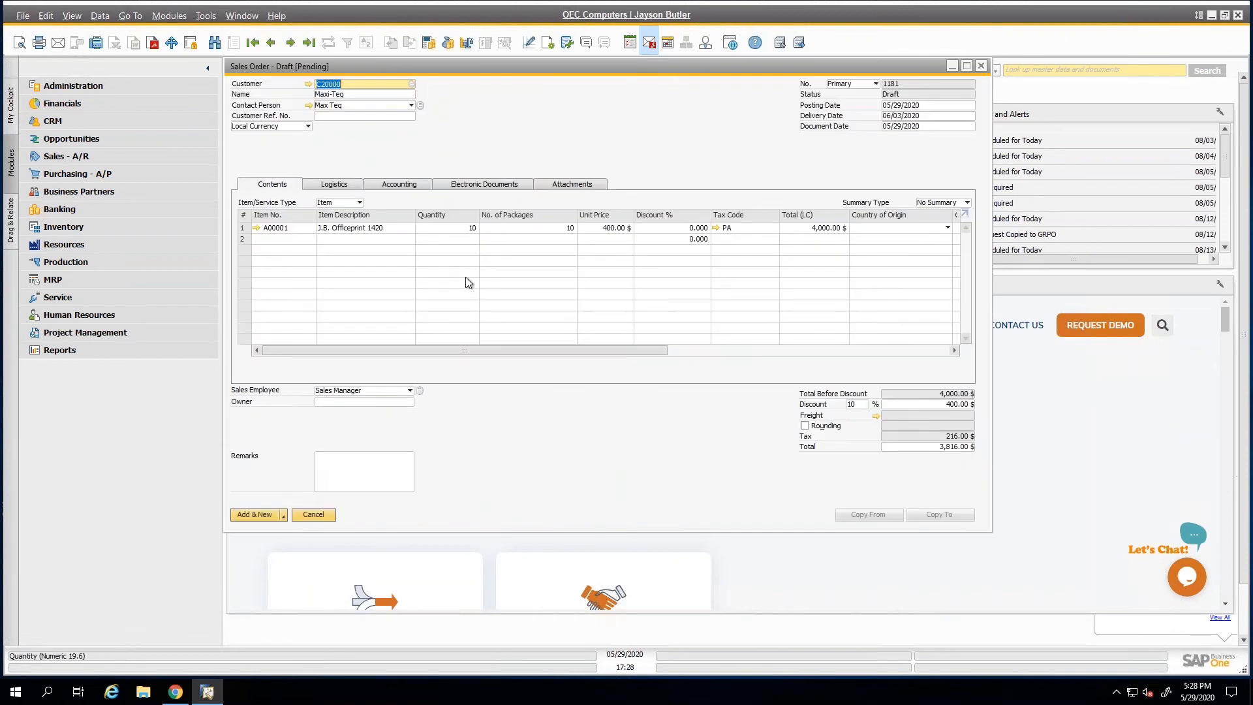
Set the sales order draft's document discount to 7% and save it with the Add & View option.
{"action": "left_click", "coordinate": [859, 405]}
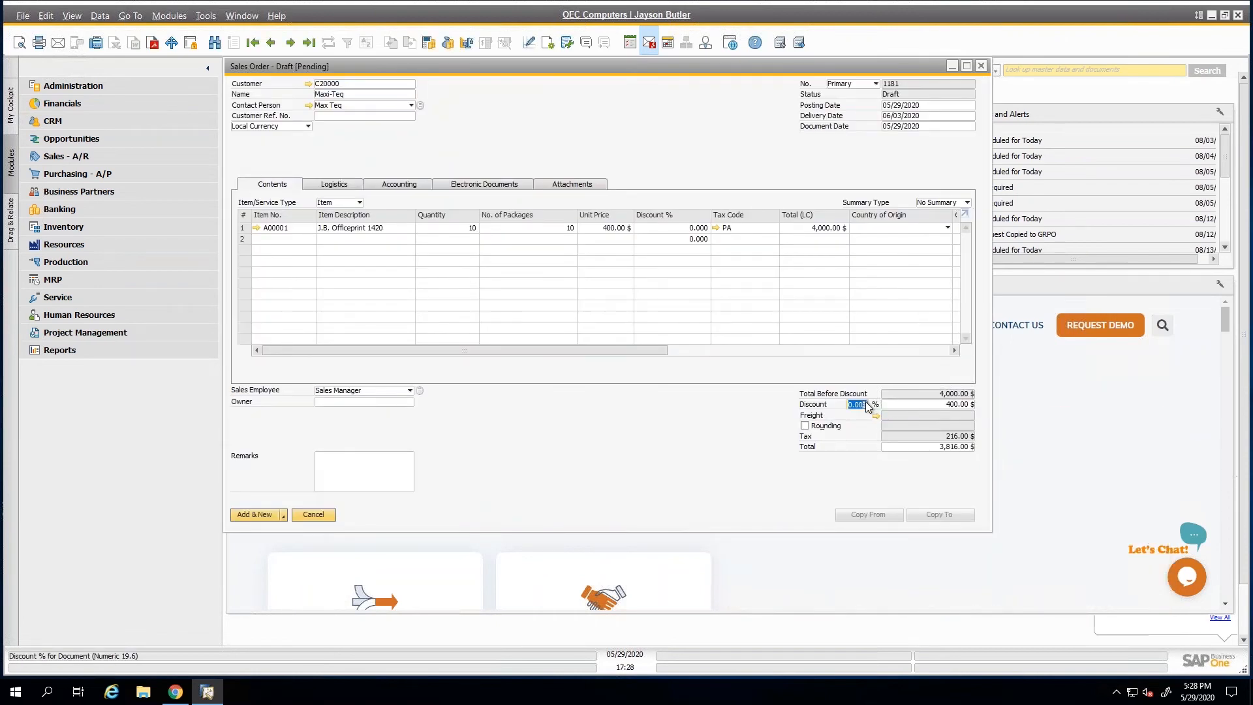
{"action": "type", "text": "7"}
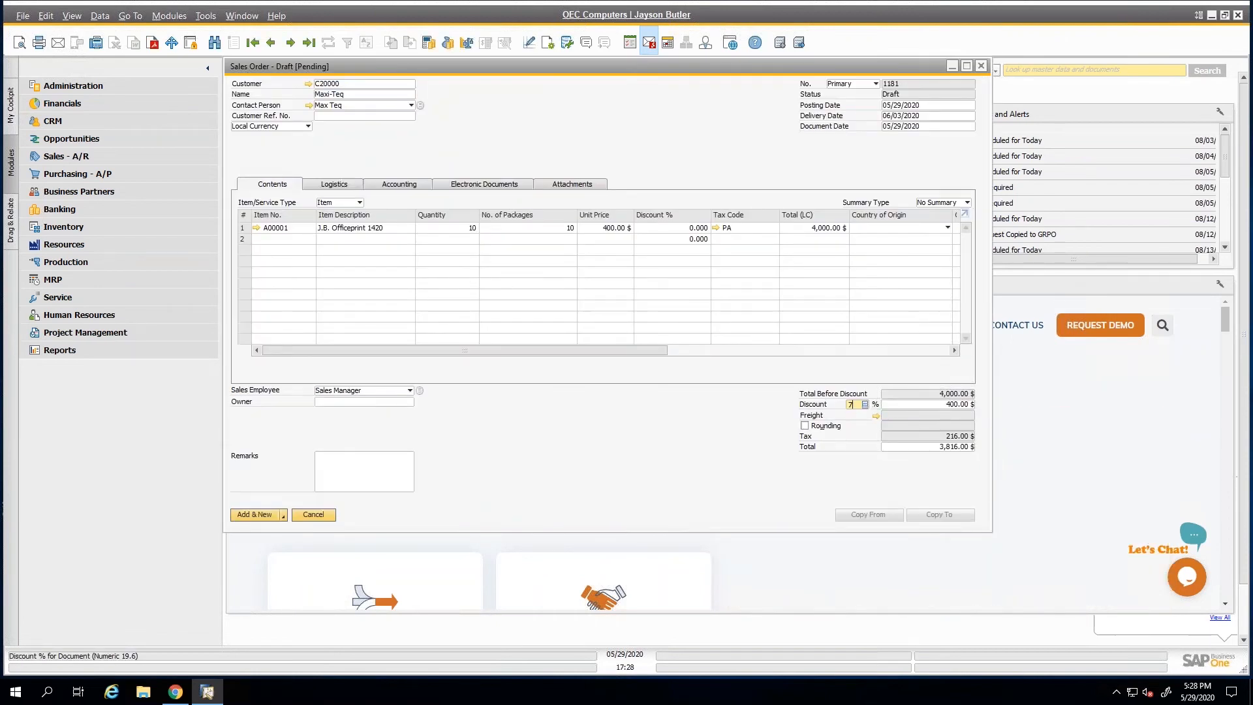
{"action": "left_click", "coordinate": [283, 516]}
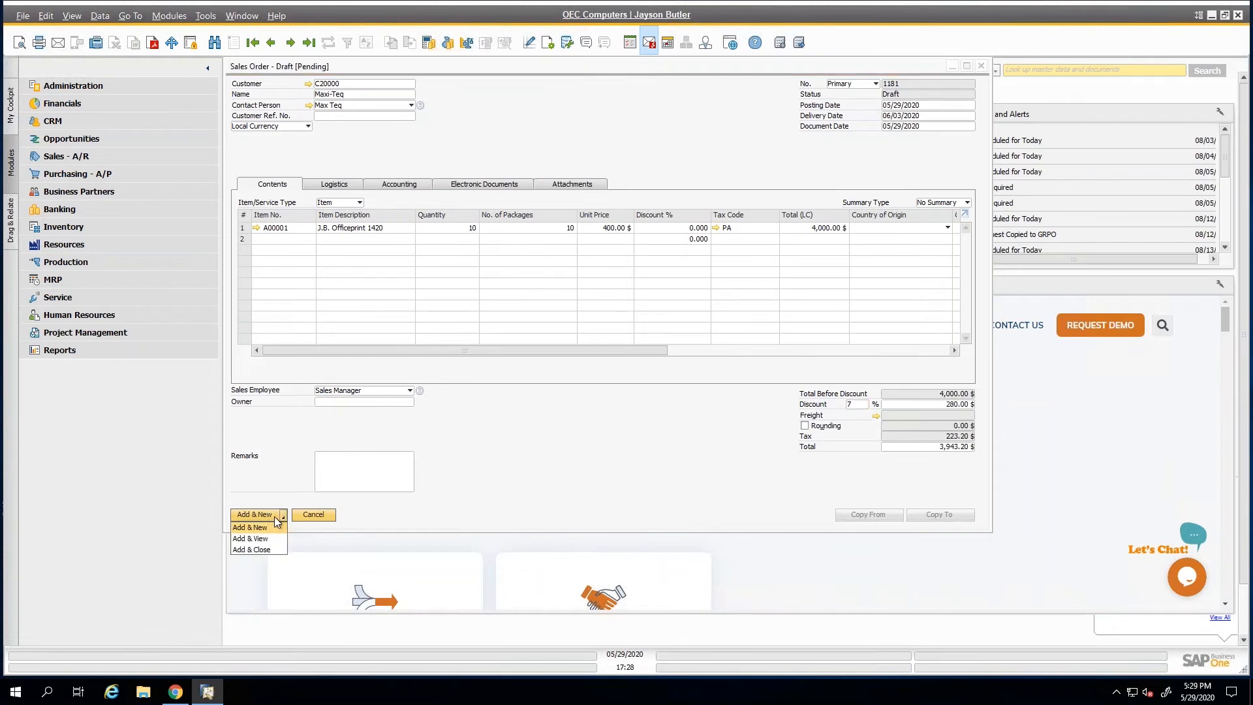
{"action": "left_click", "coordinate": [254, 538]}
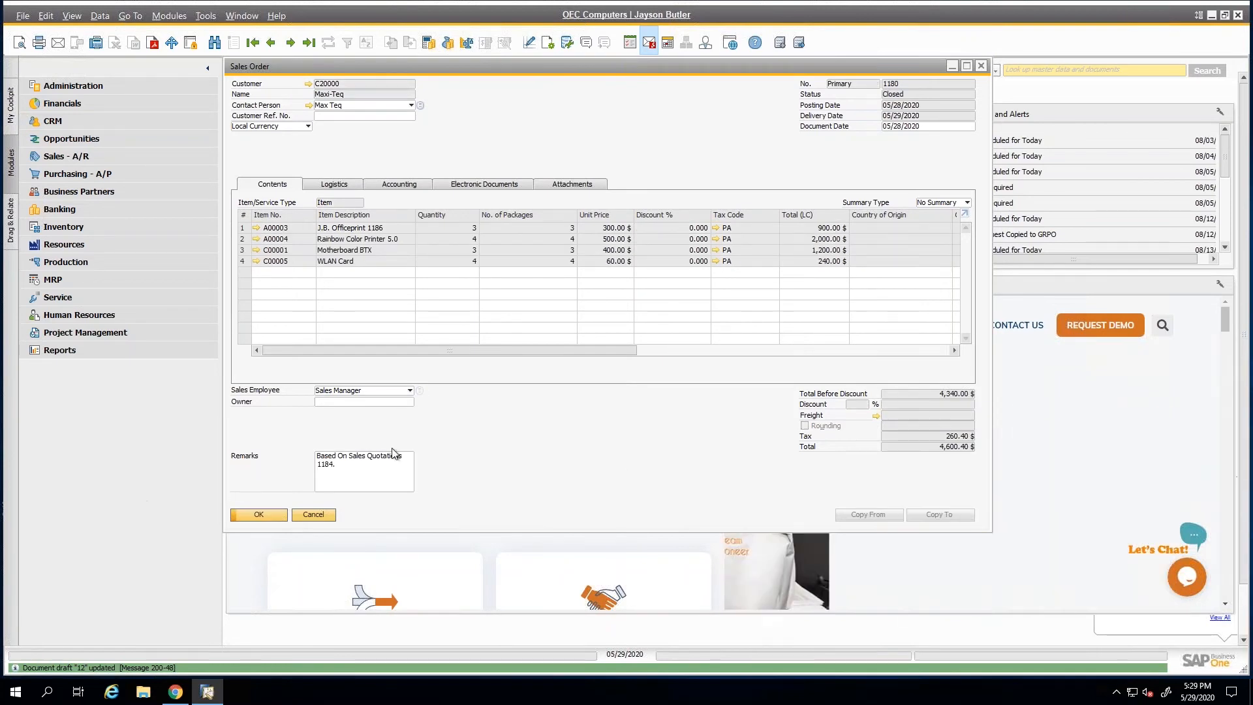
Minimize the sales order, reopen the approval request from its message to check the draft's last update details, and close the request.
{"action": "left_click", "coordinate": [952, 66]}
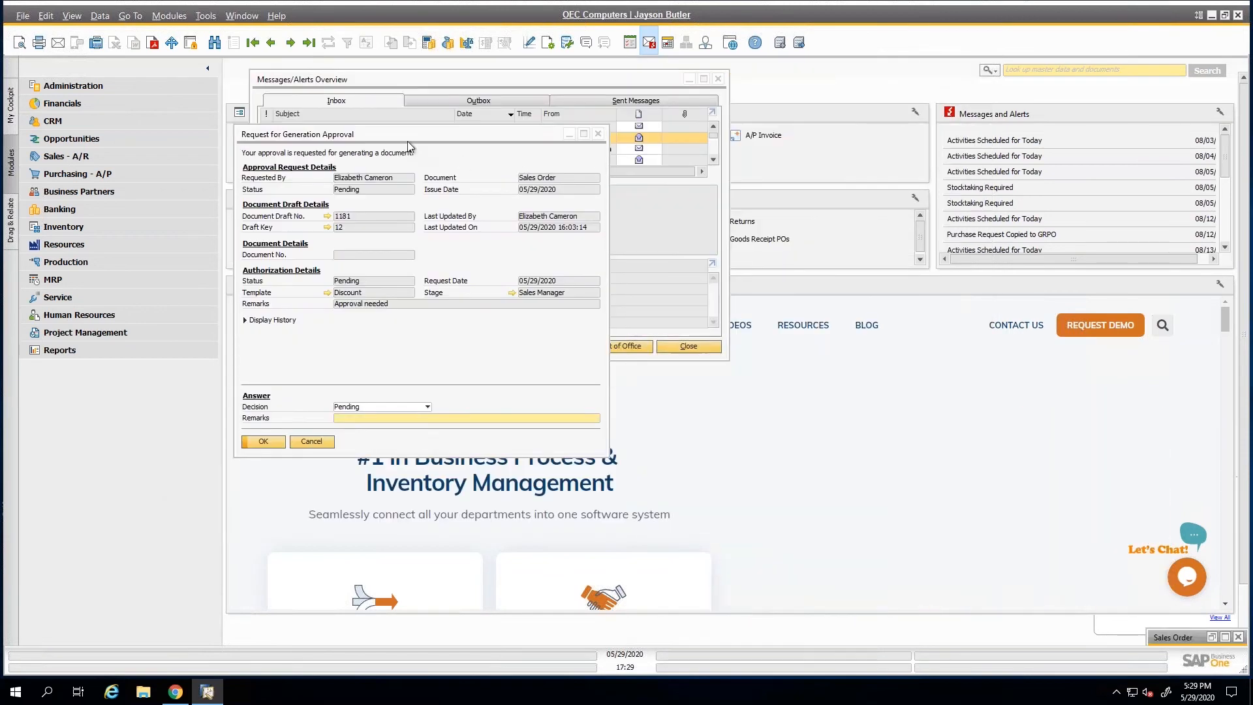
{"action": "left_click", "coordinate": [406, 166]}
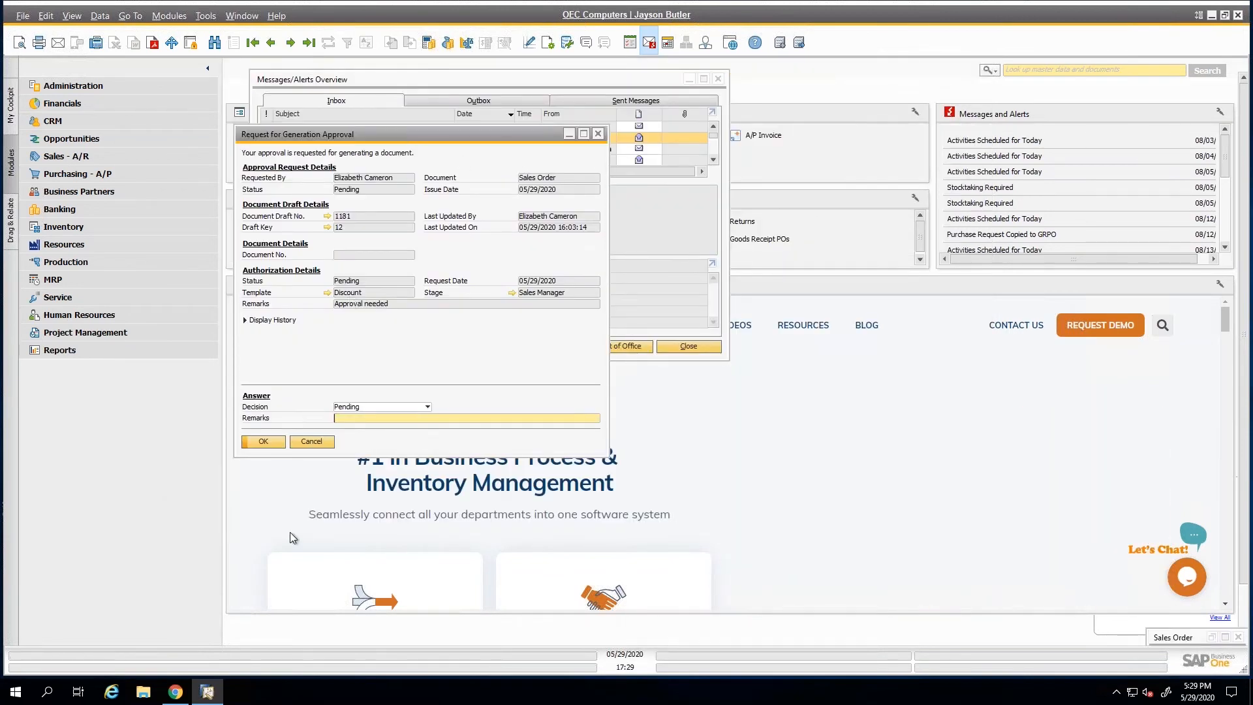
{"action": "key", "text": "Escape"}
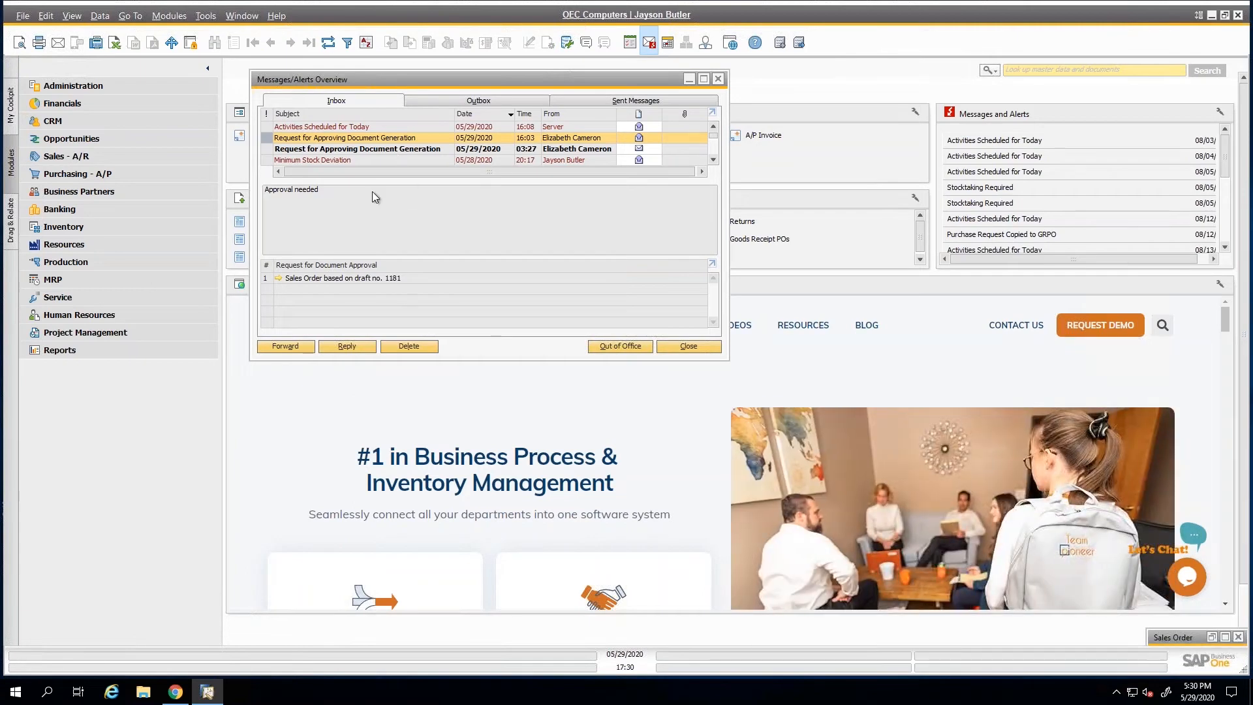
{"action": "double_click", "coordinate": [279, 280]}
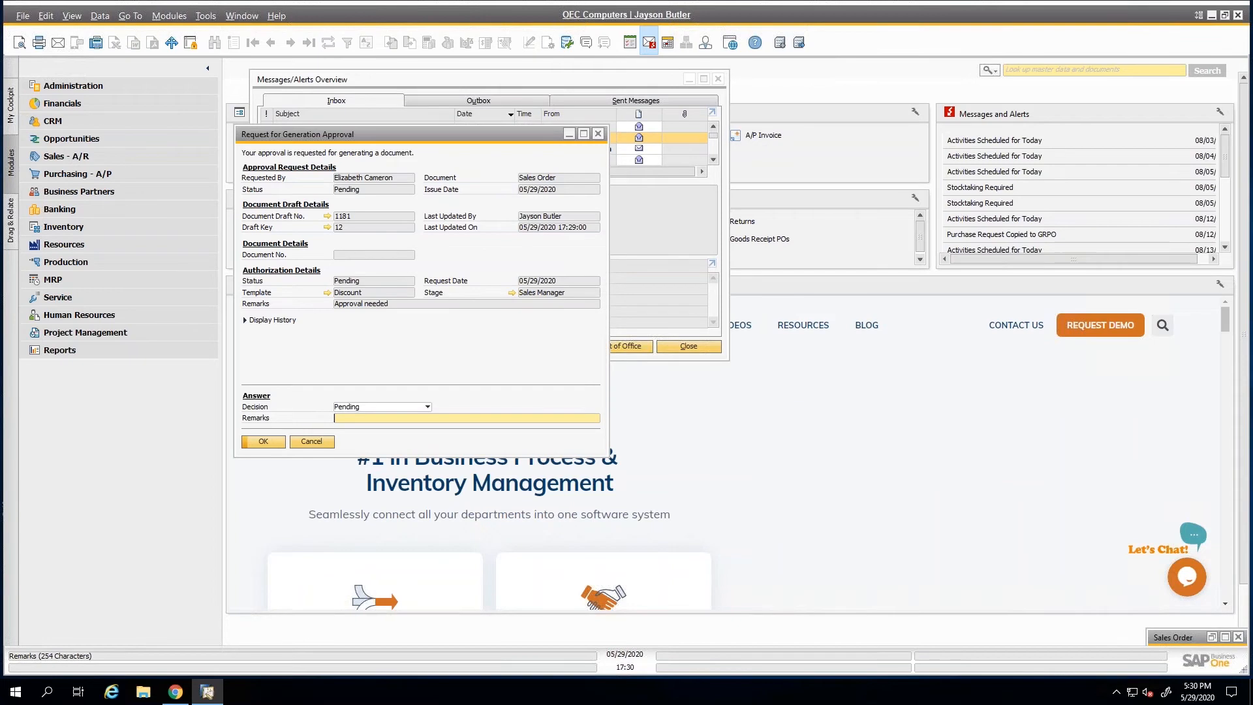
{"action": "left_click", "coordinate": [312, 441]}
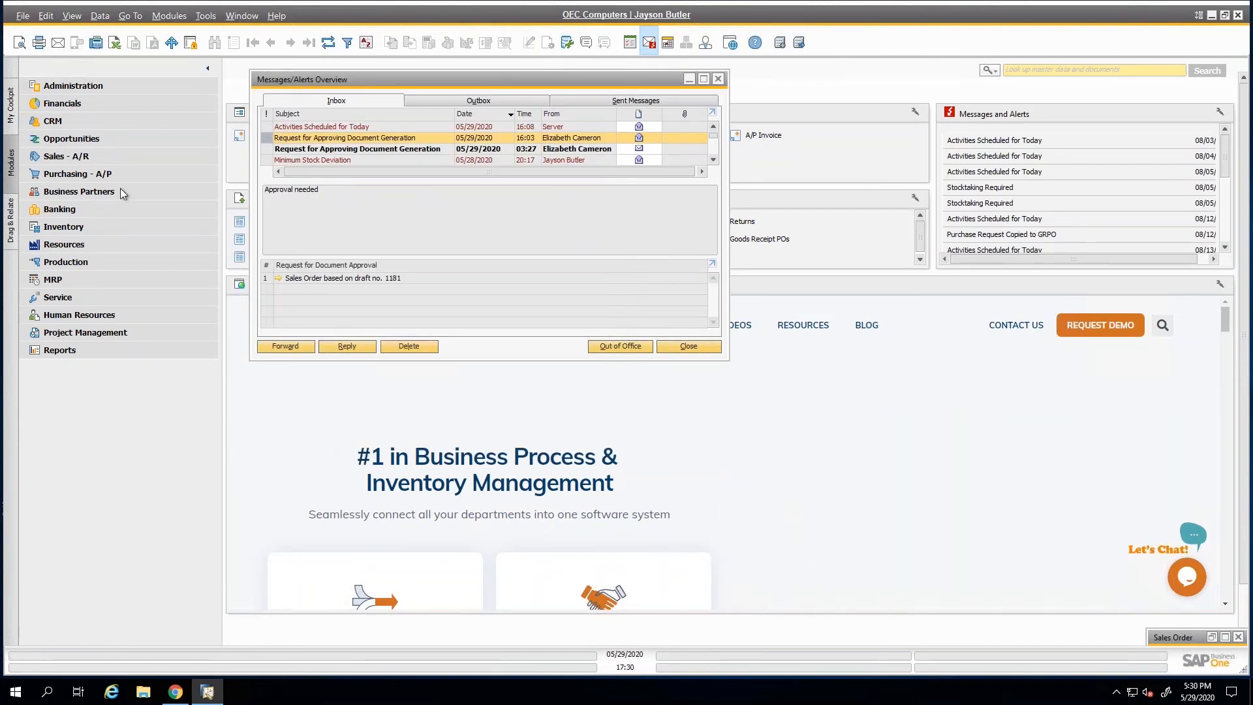
Open the Sales Order form from Sales - A/R and browse back to the SG Electronics order.
{"action": "left_click", "coordinate": [63, 157]}
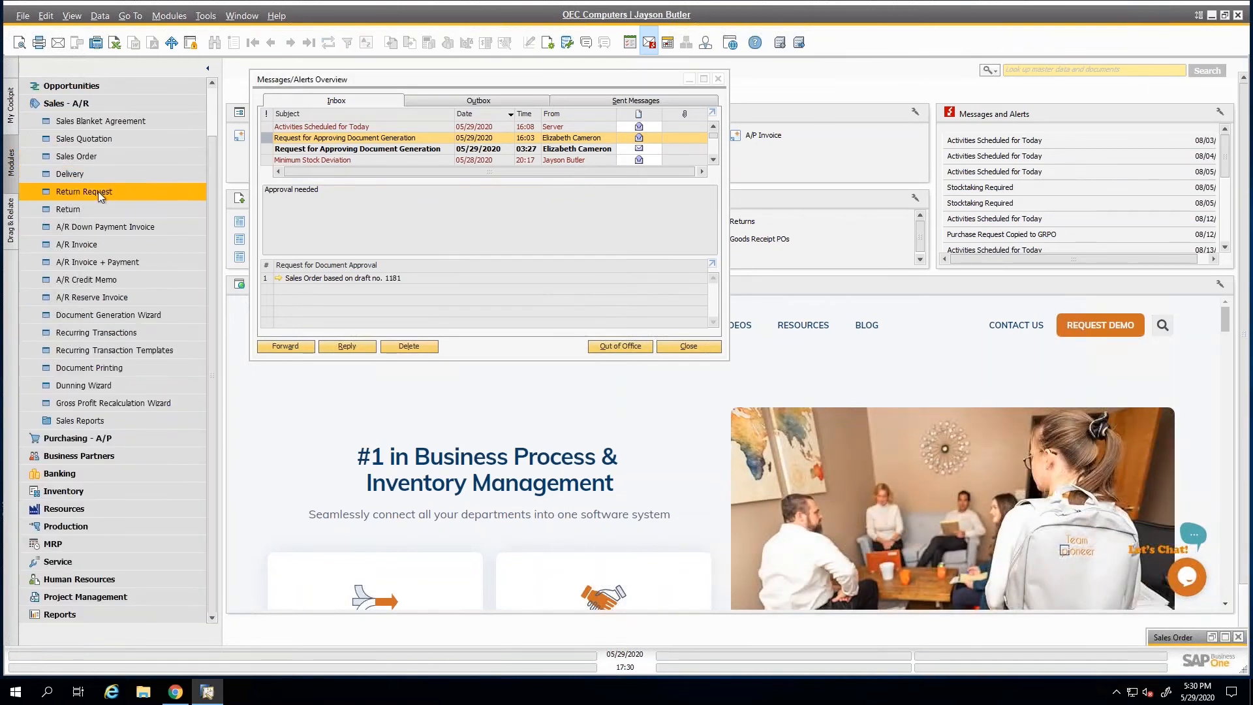
{"action": "left_click", "coordinate": [84, 156]}
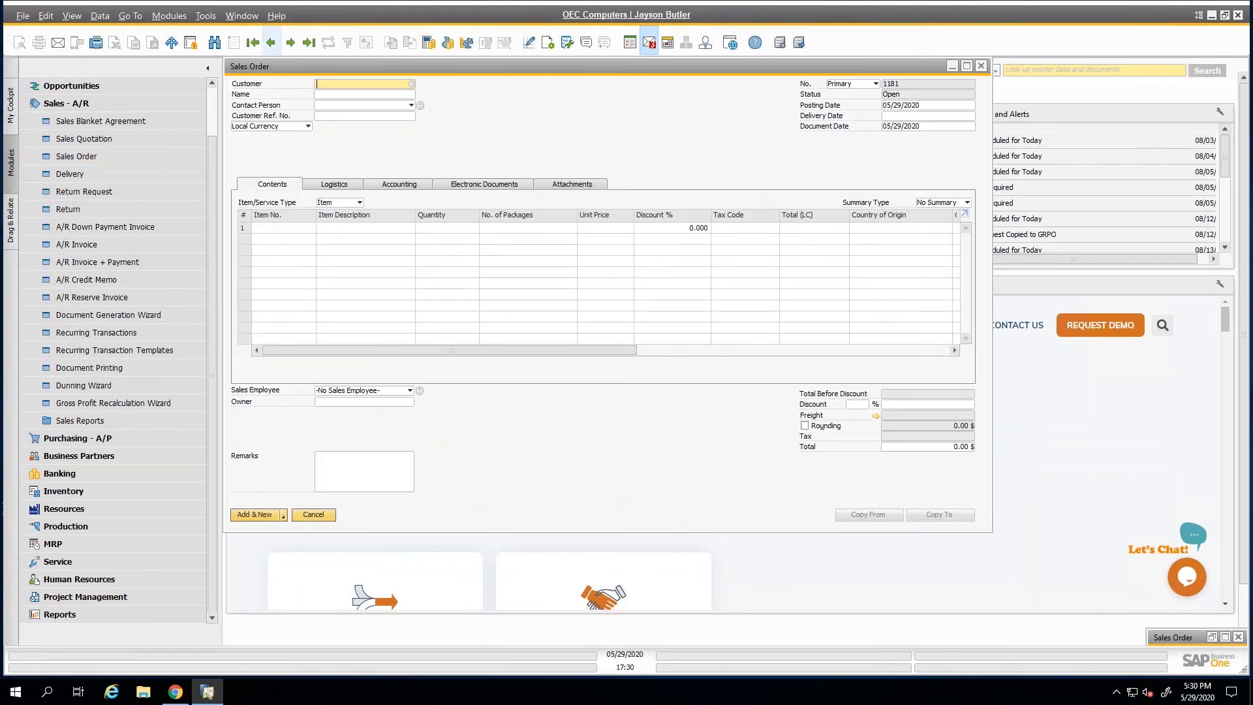
{"action": "left_click", "coordinate": [310, 43]}
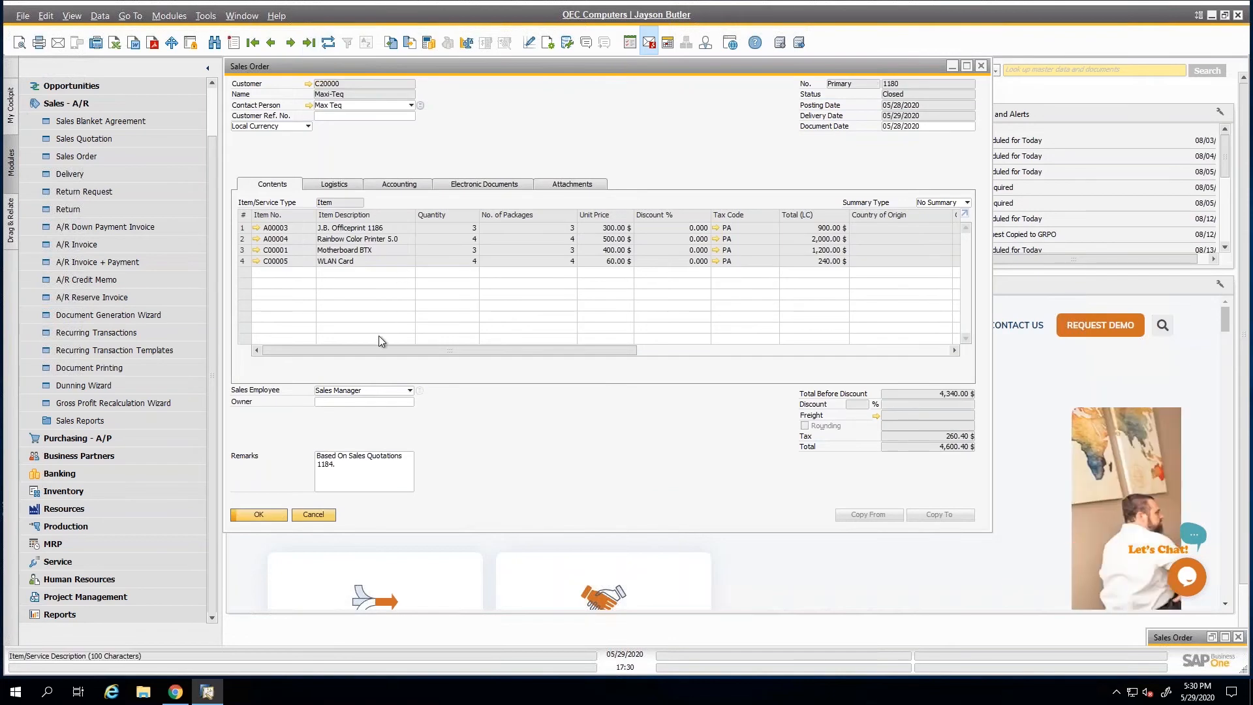
{"action": "left_click", "coordinate": [271, 43]}
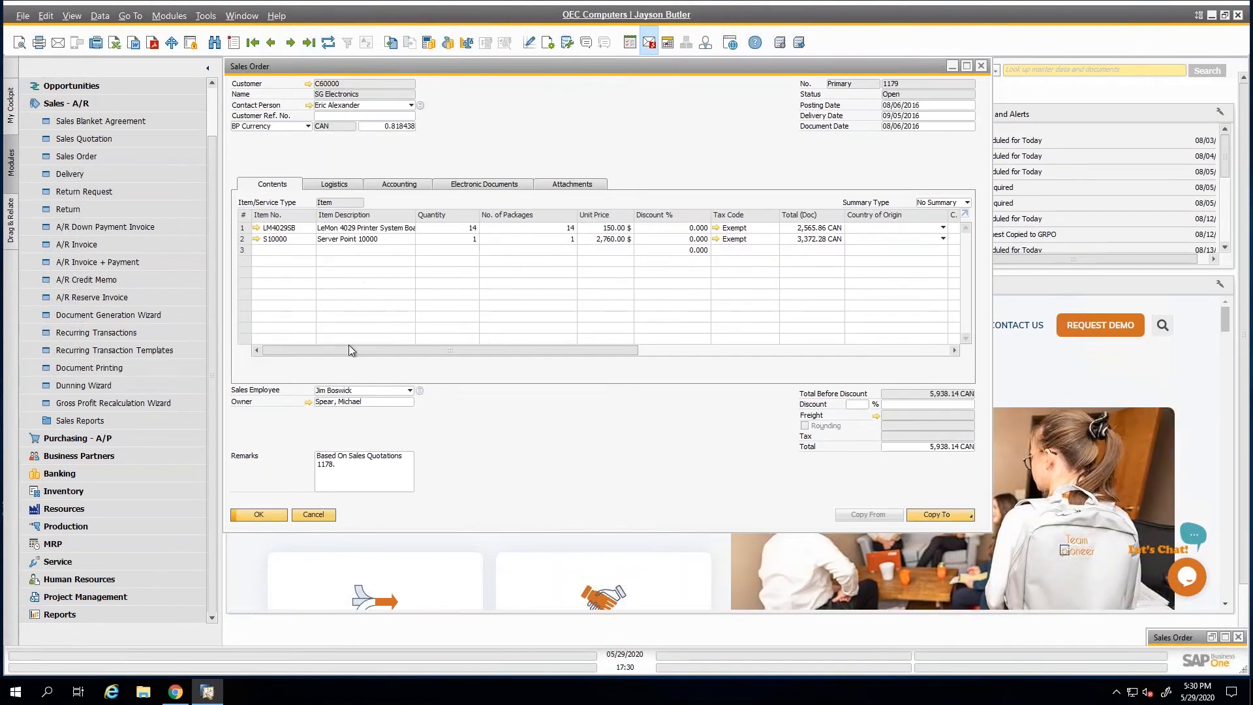
In the order's first item row, enter 1 for Component 1, 3 for Component 2 and 5 for Component 3.
{"action": "left_click_drag", "start_coordinate": [421, 349], "coordinate": [883, 358]}
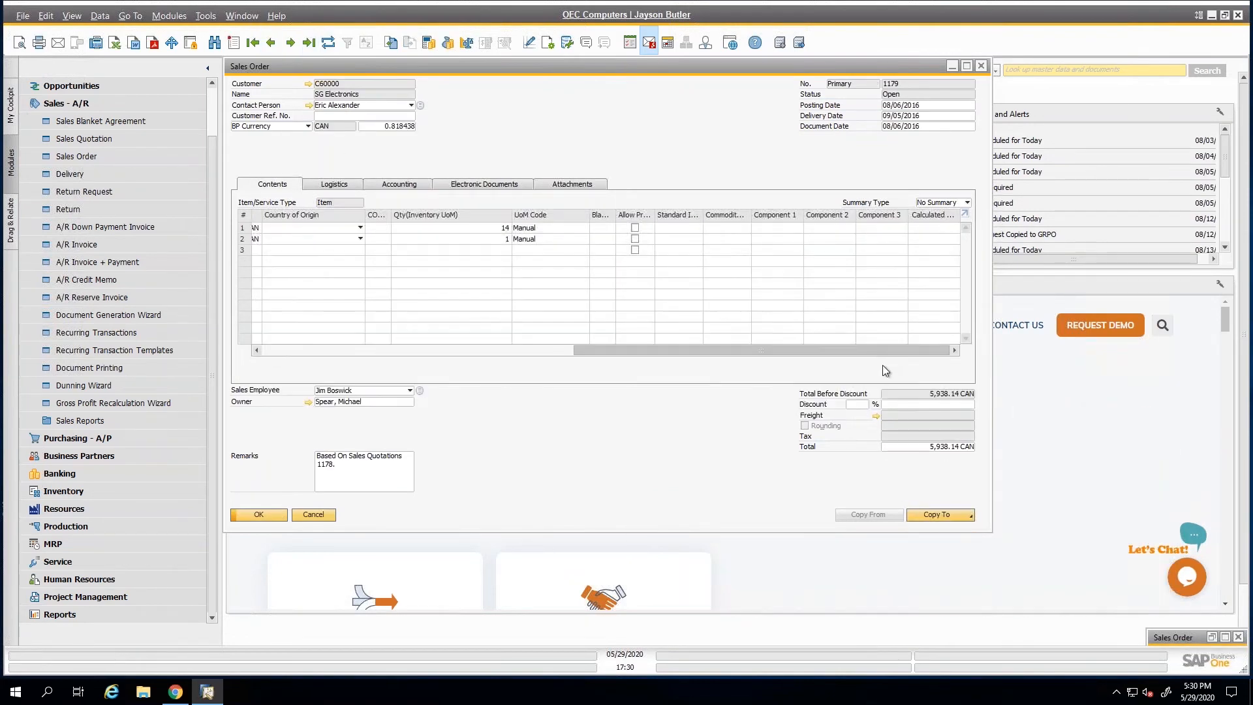
{"action": "left_click", "coordinate": [794, 238]}
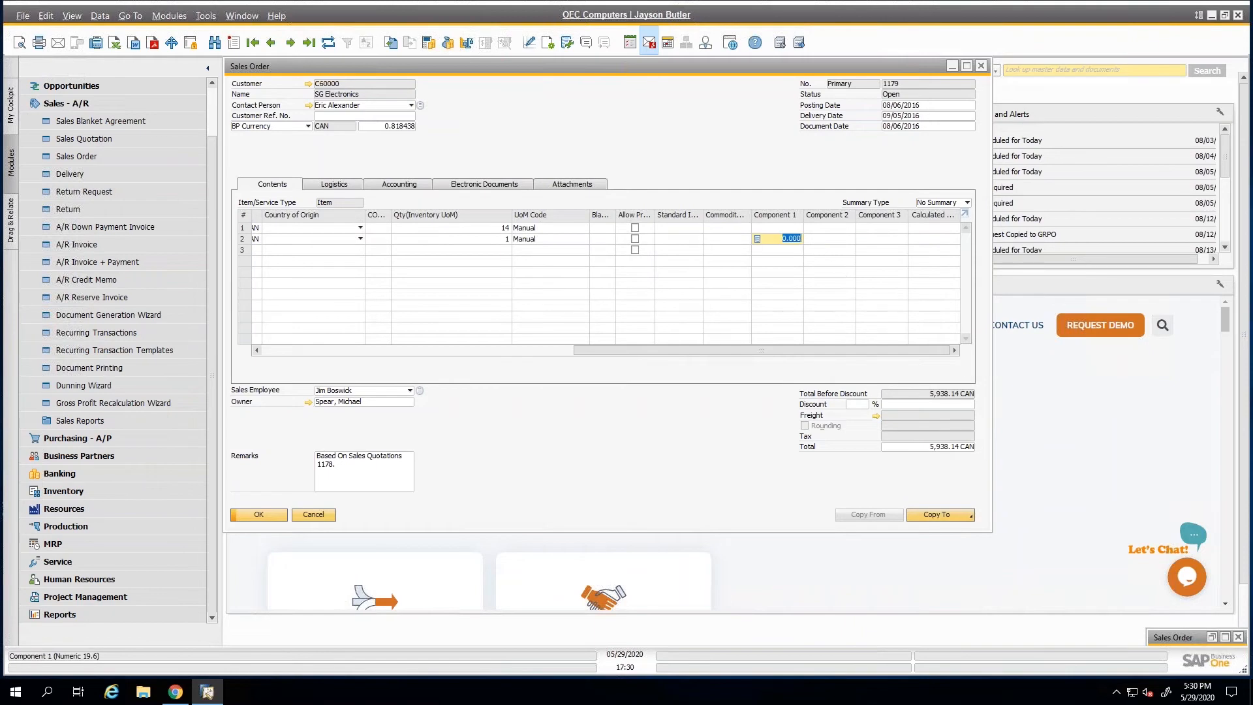
{"action": "left_click", "coordinate": [791, 228]}
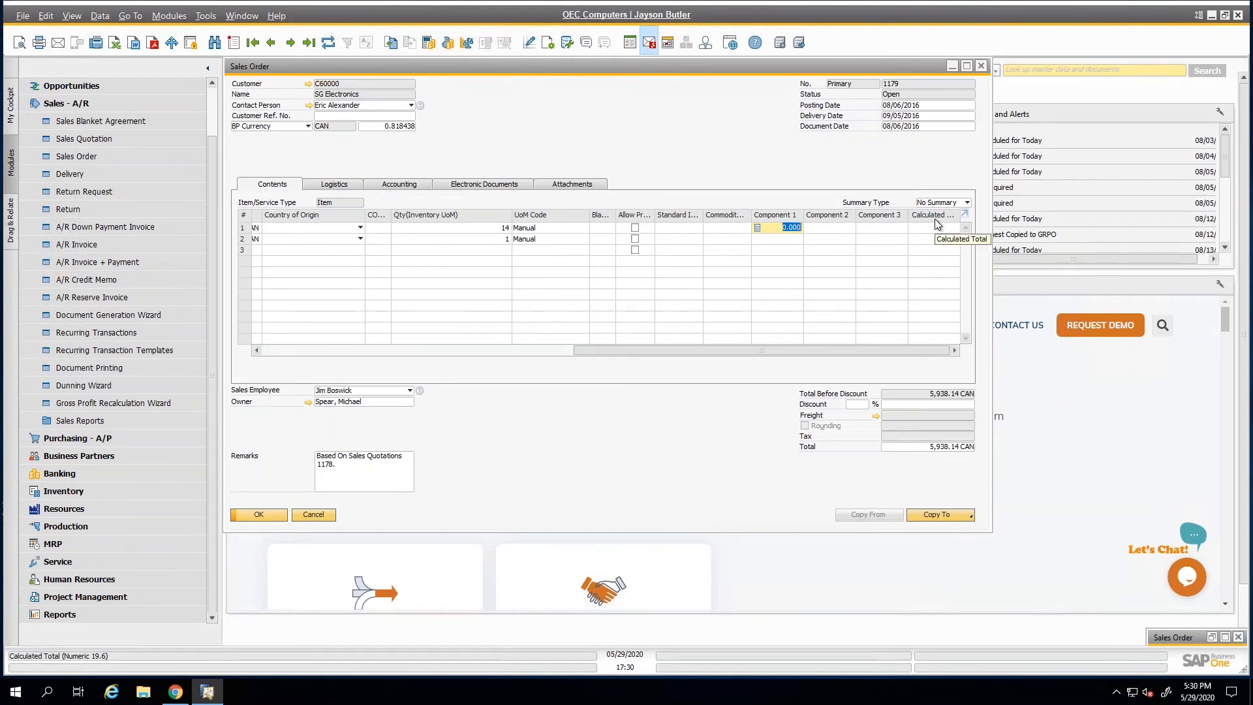
{"action": "type", "text": "1"}
{"action": "key", "text": "Tab"}
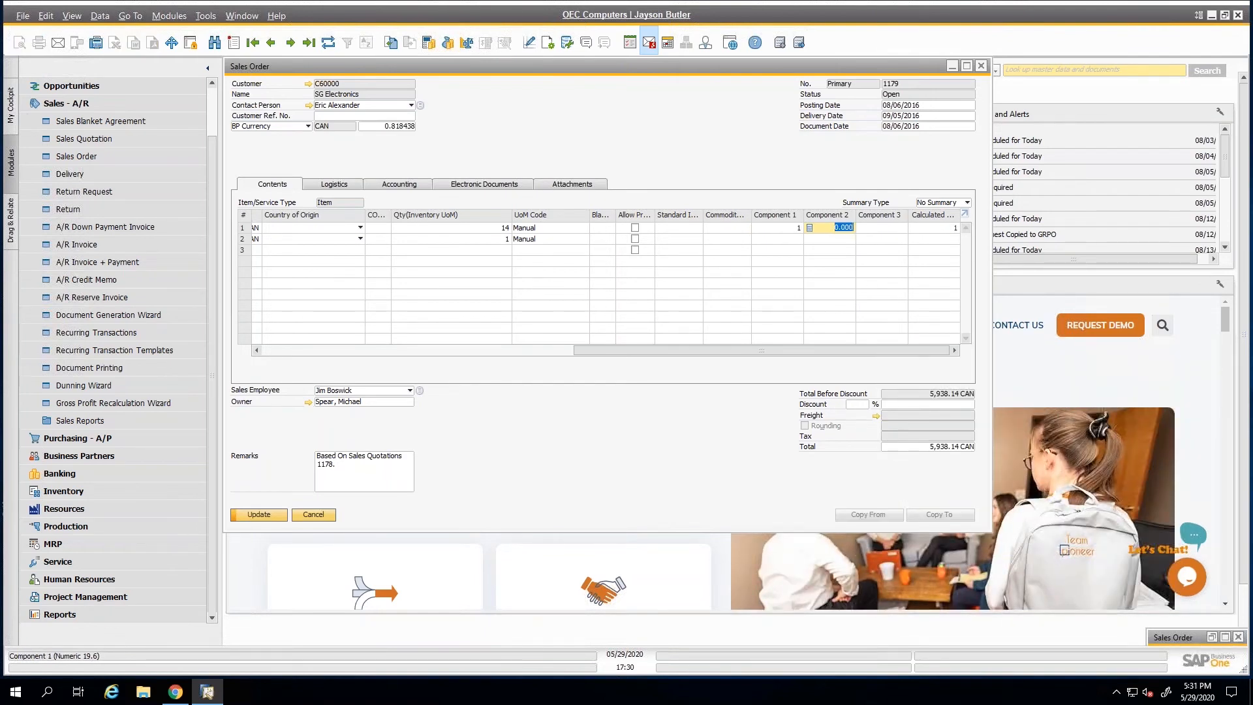
{"action": "type", "text": "3"}
{"action": "key", "text": "Tab"}
{"action": "type", "text": "5"}
{"action": "key", "text": "Tab"}
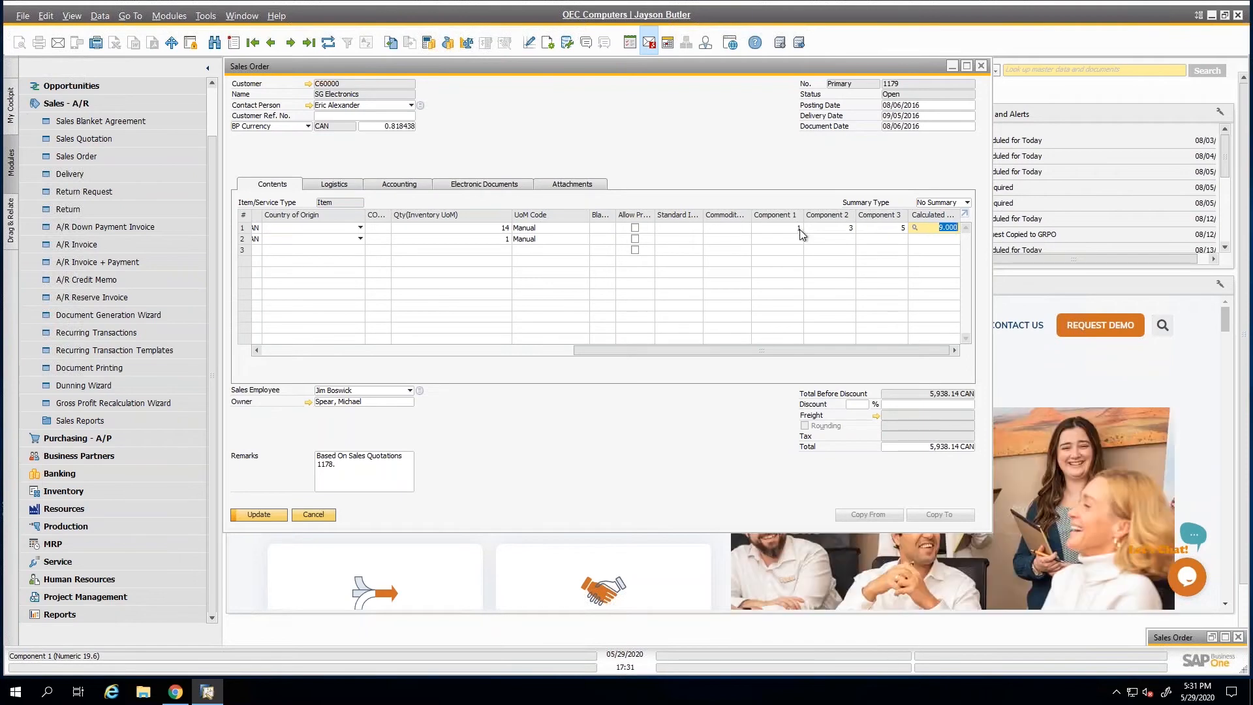
Review the user-defined values setup behind the first row's Calculated Total field and close it without changes.
{"action": "left_click", "coordinate": [800, 228]}
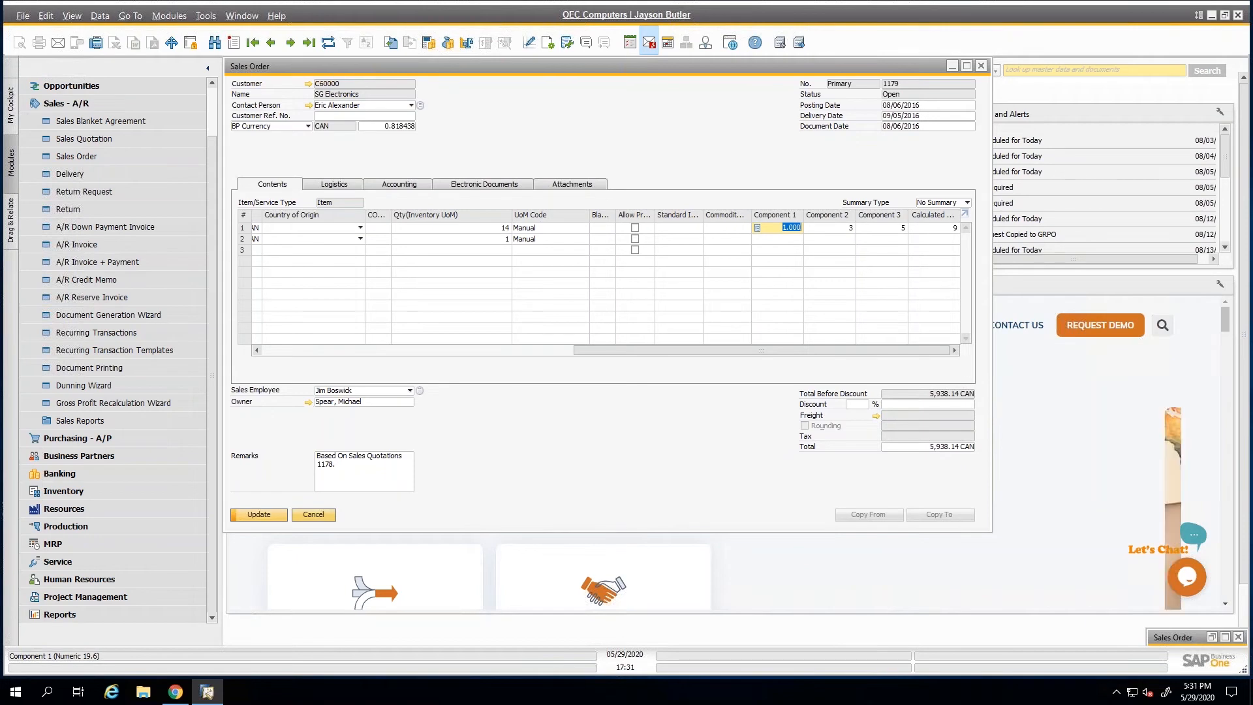
{"action": "left_click", "coordinate": [947, 228]}
{"action": "key", "text": "alt+shift+F2"}
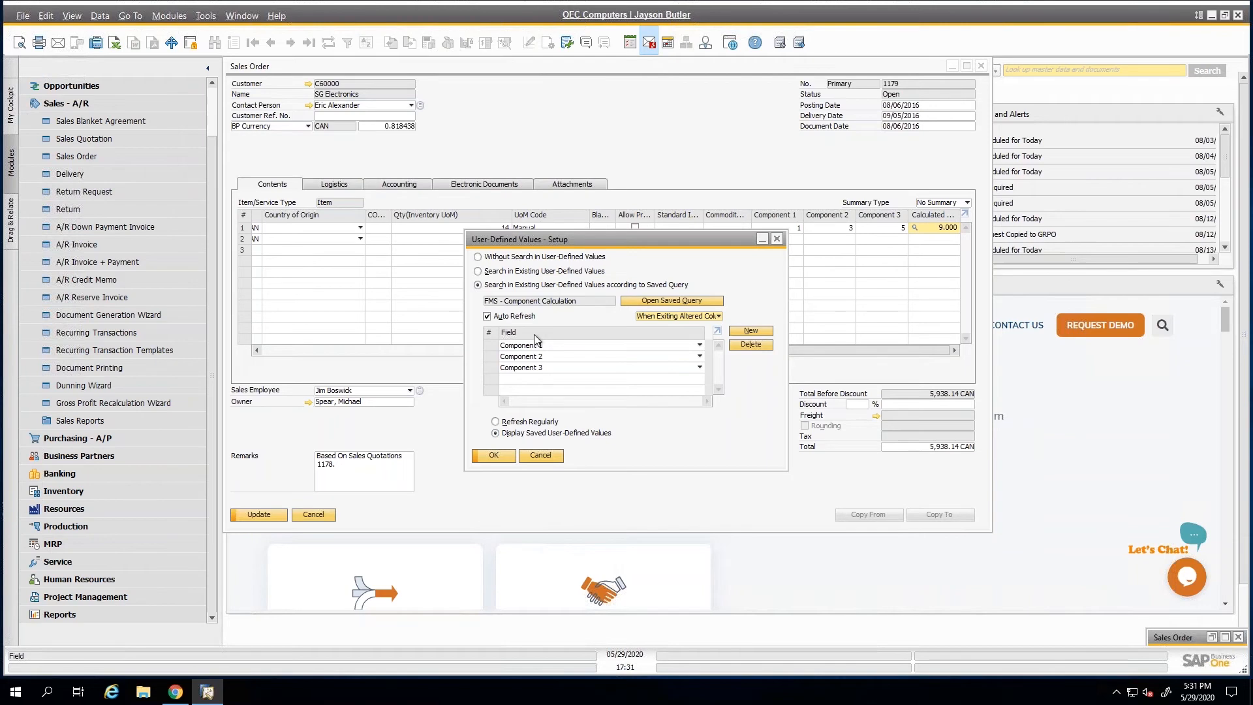
{"action": "left_click", "coordinate": [541, 456]}
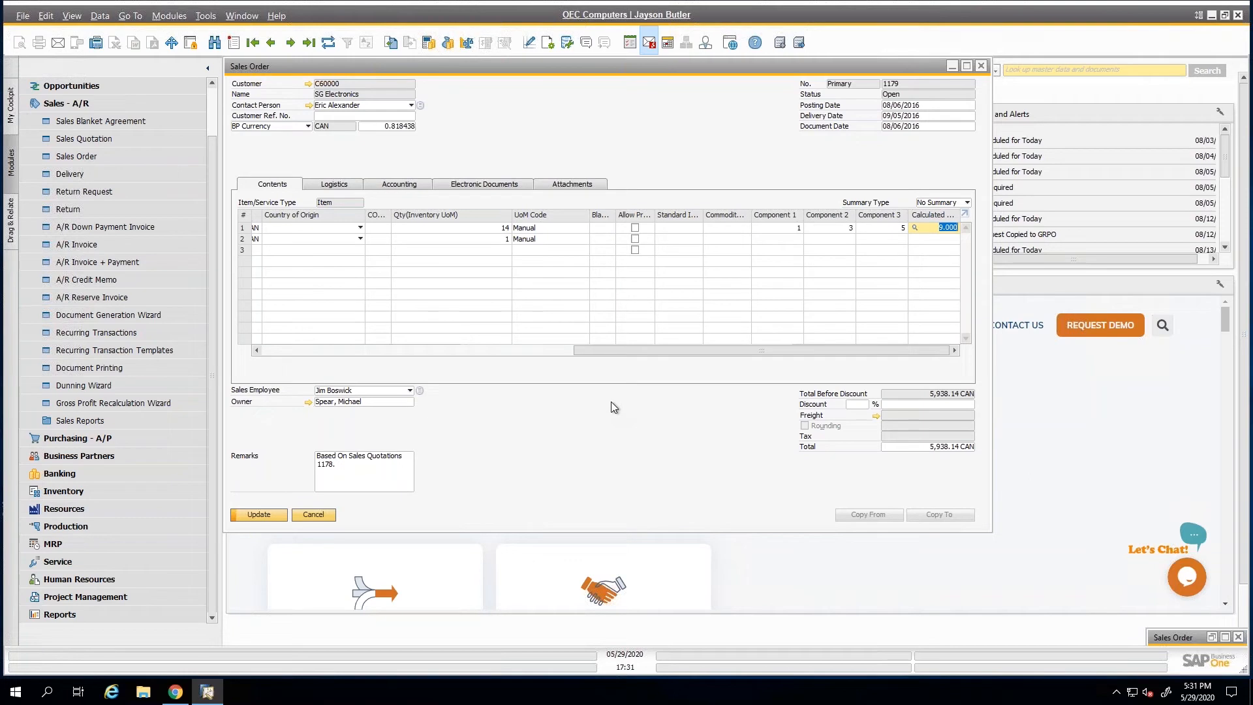
Open General Settings under Administration, review the inventory item settings, and close the window without changes.
{"action": "left_click", "coordinate": [61, 103]}
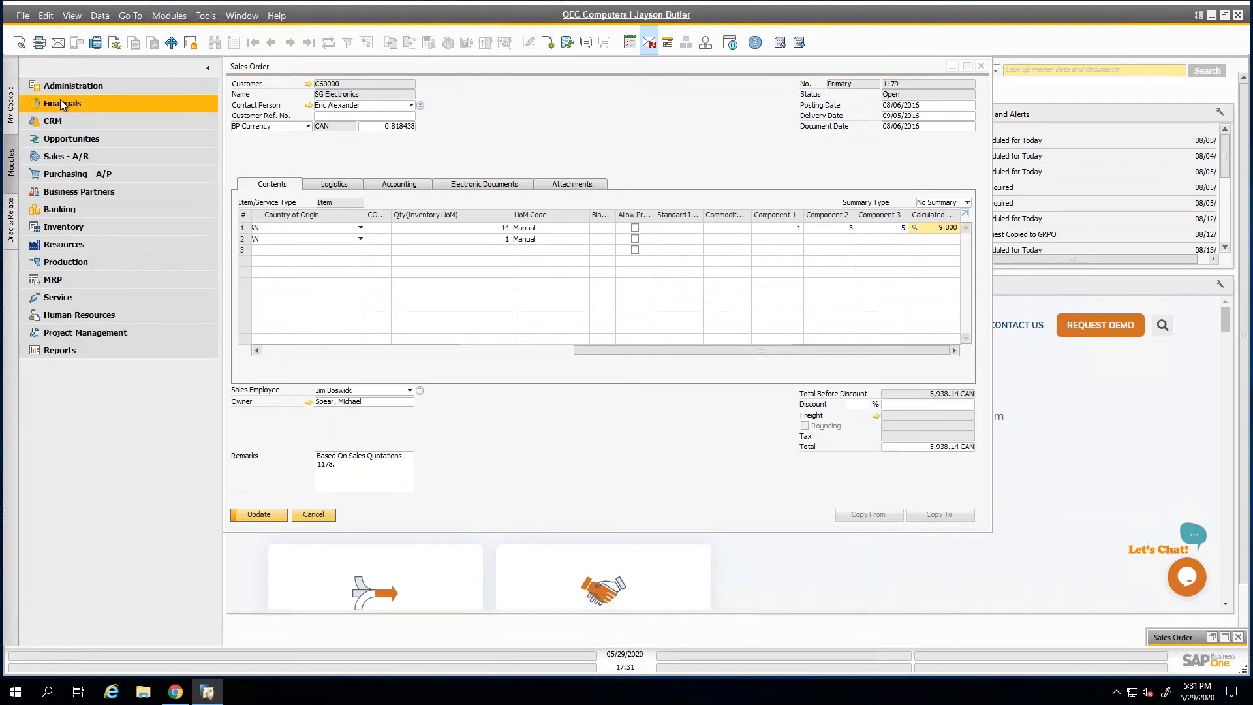
{"action": "left_click", "coordinate": [95, 86]}
{"action": "left_click", "coordinate": [83, 156]}
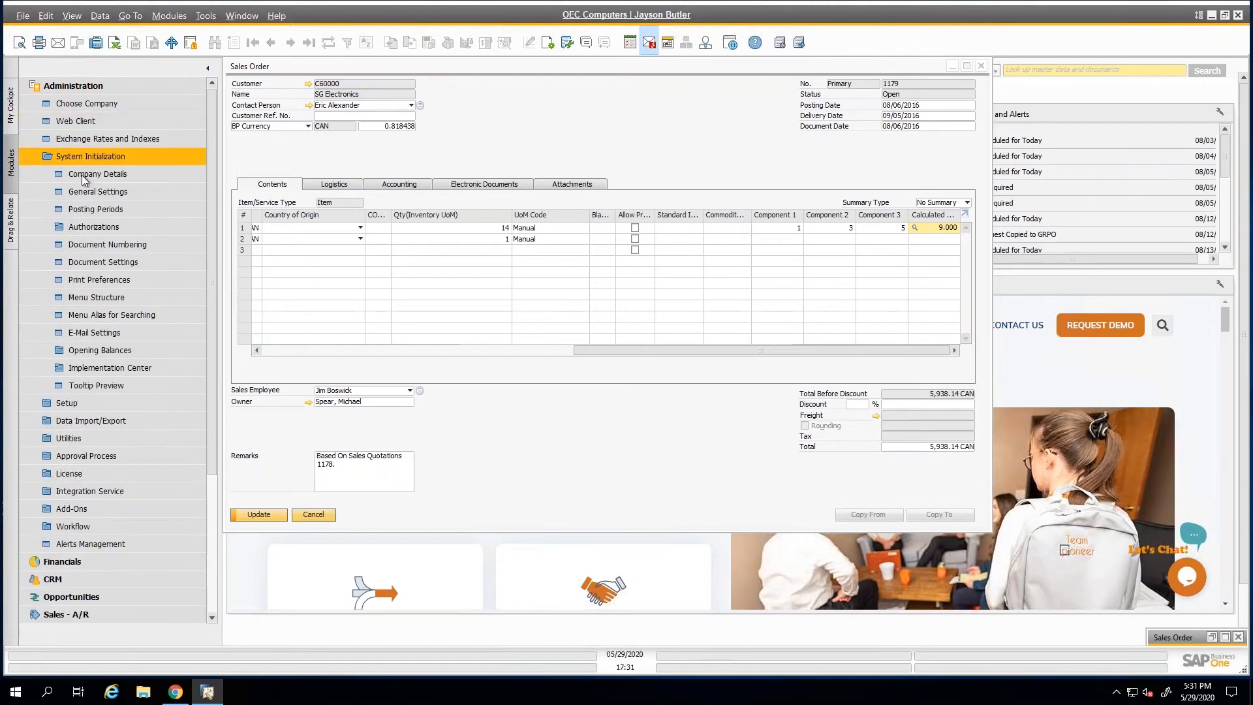
{"action": "left_click", "coordinate": [98, 191]}
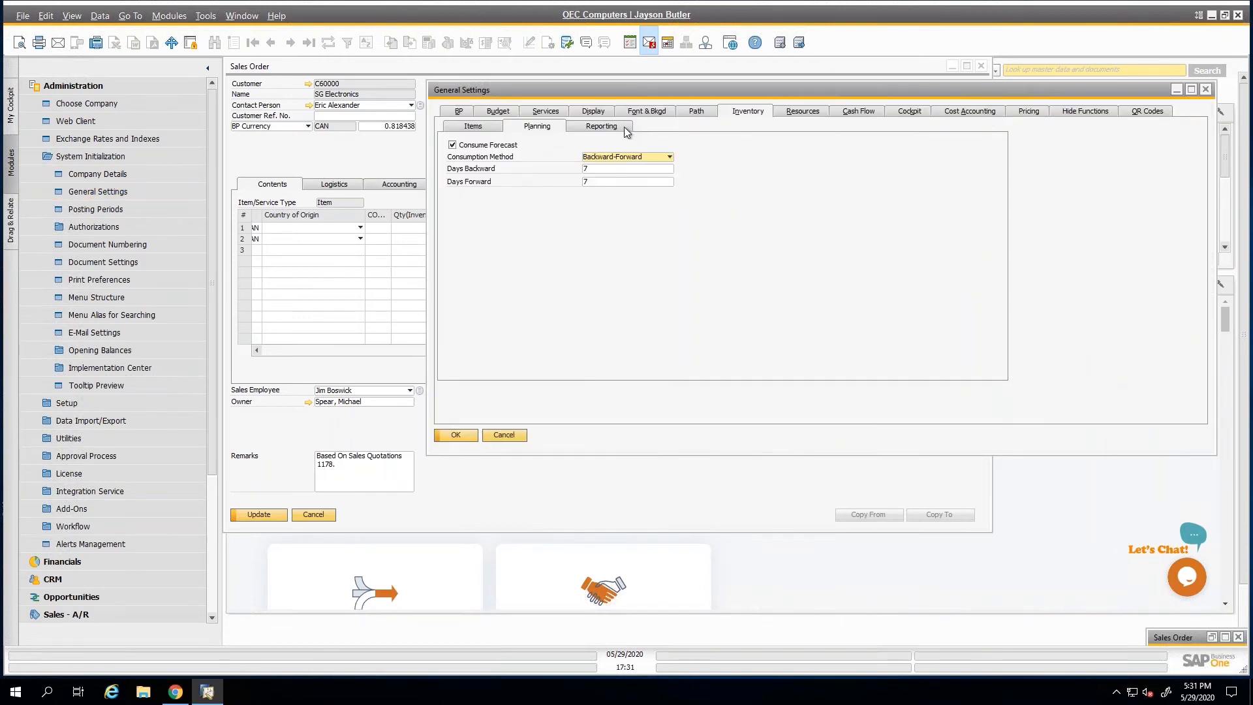
{"action": "left_click", "coordinate": [474, 125]}
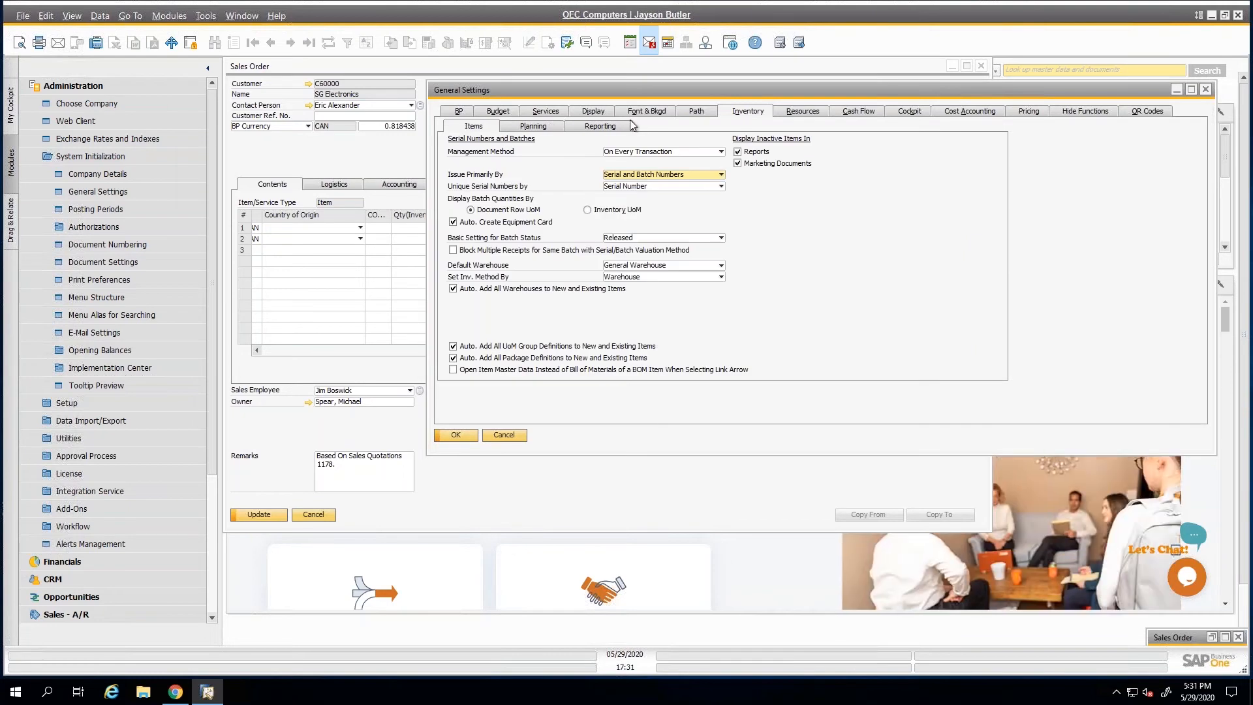
{"action": "left_click", "coordinate": [504, 434]}
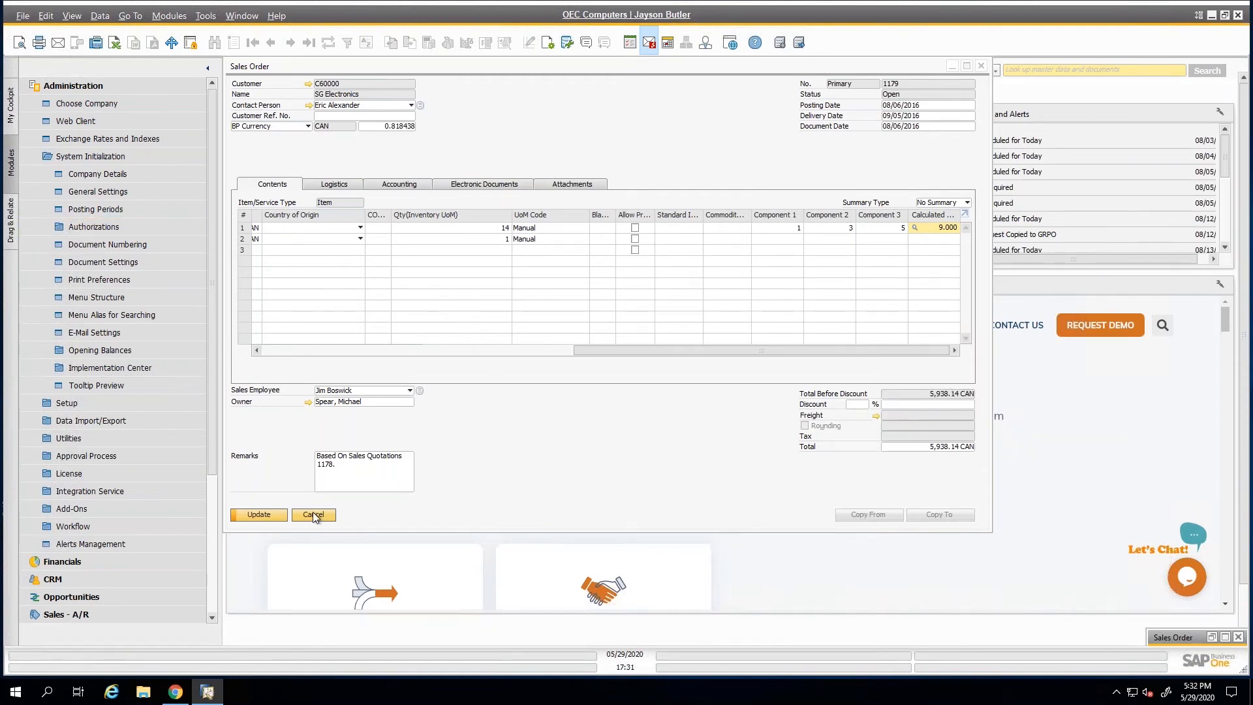
Open License Administration from the Administration module to view the license allocation per user.
{"action": "left_click", "coordinate": [73, 156]}
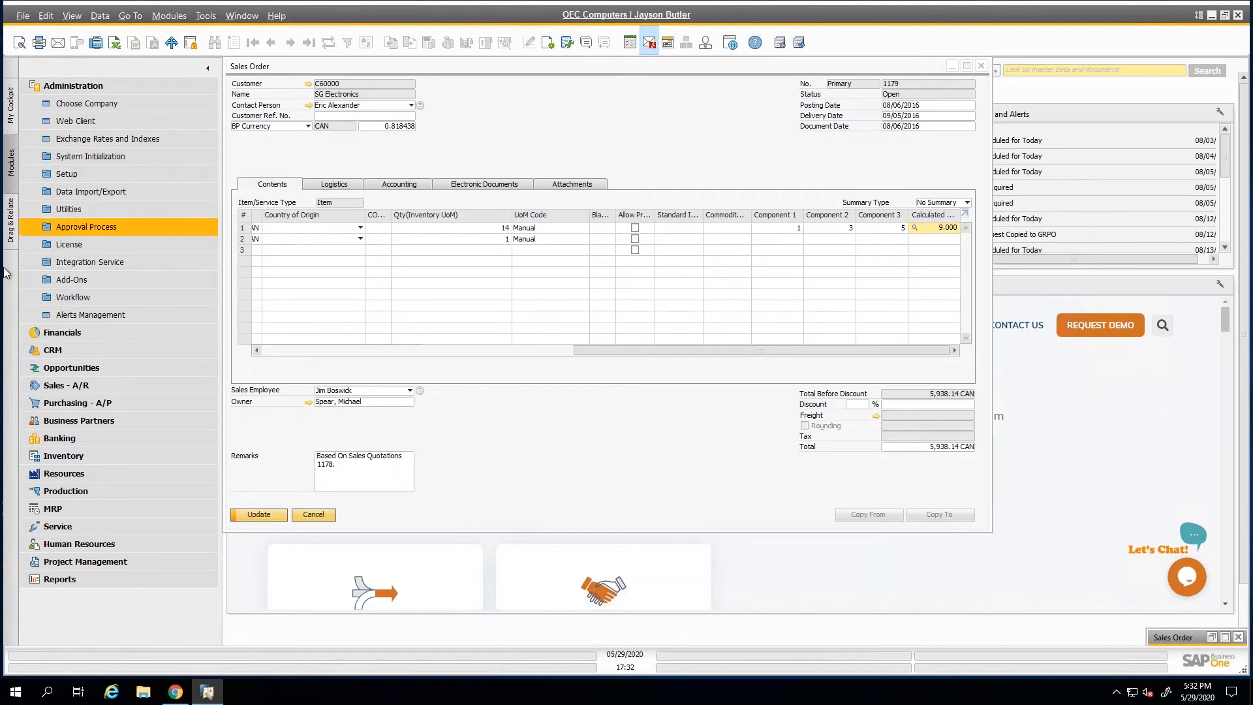
{"action": "left_click", "coordinate": [72, 158]}
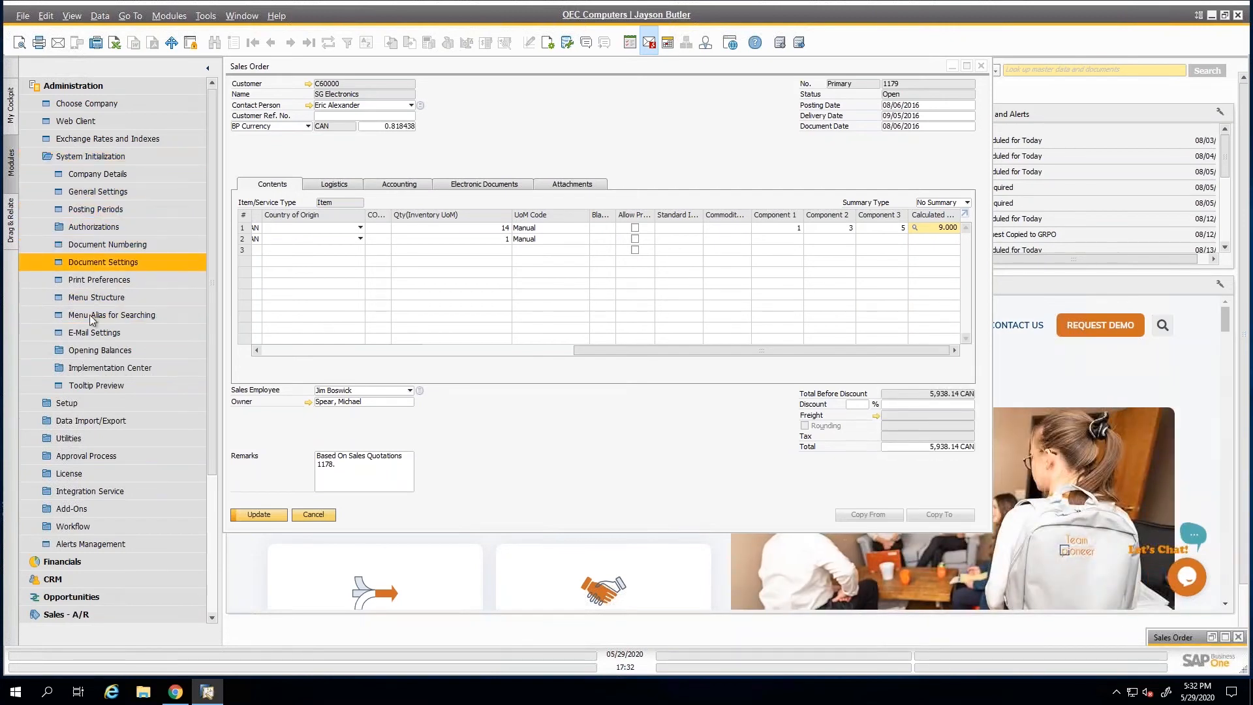
{"action": "left_click", "coordinate": [73, 474]}
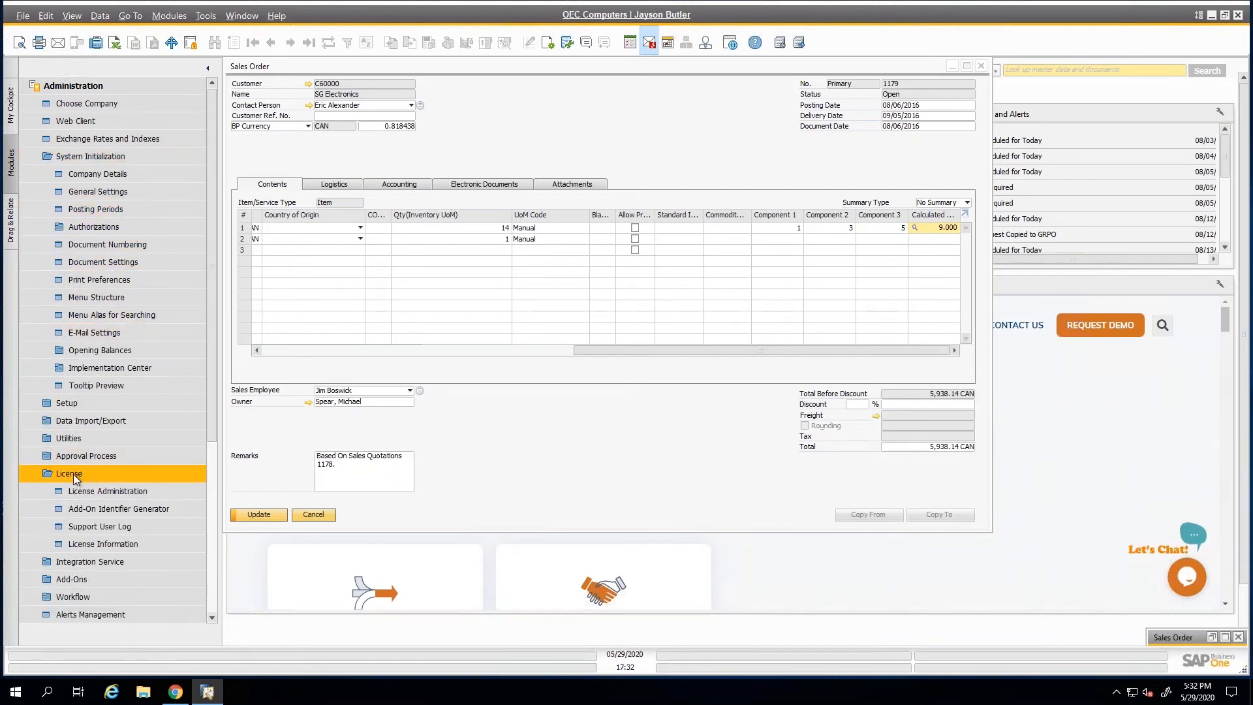
{"action": "left_click", "coordinate": [108, 491]}
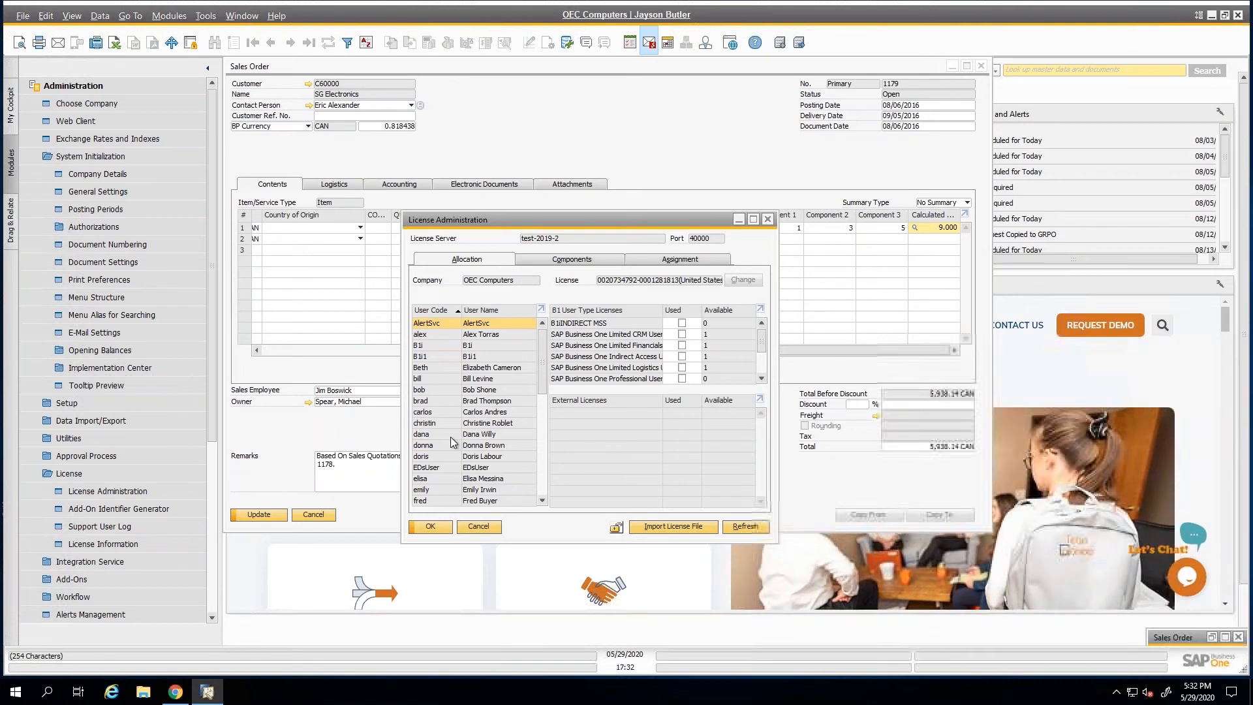
Close License Administration without changes, and view the Choose Company window through the company and user name link before dismissing it.
{"action": "left_click", "coordinate": [477, 526]}
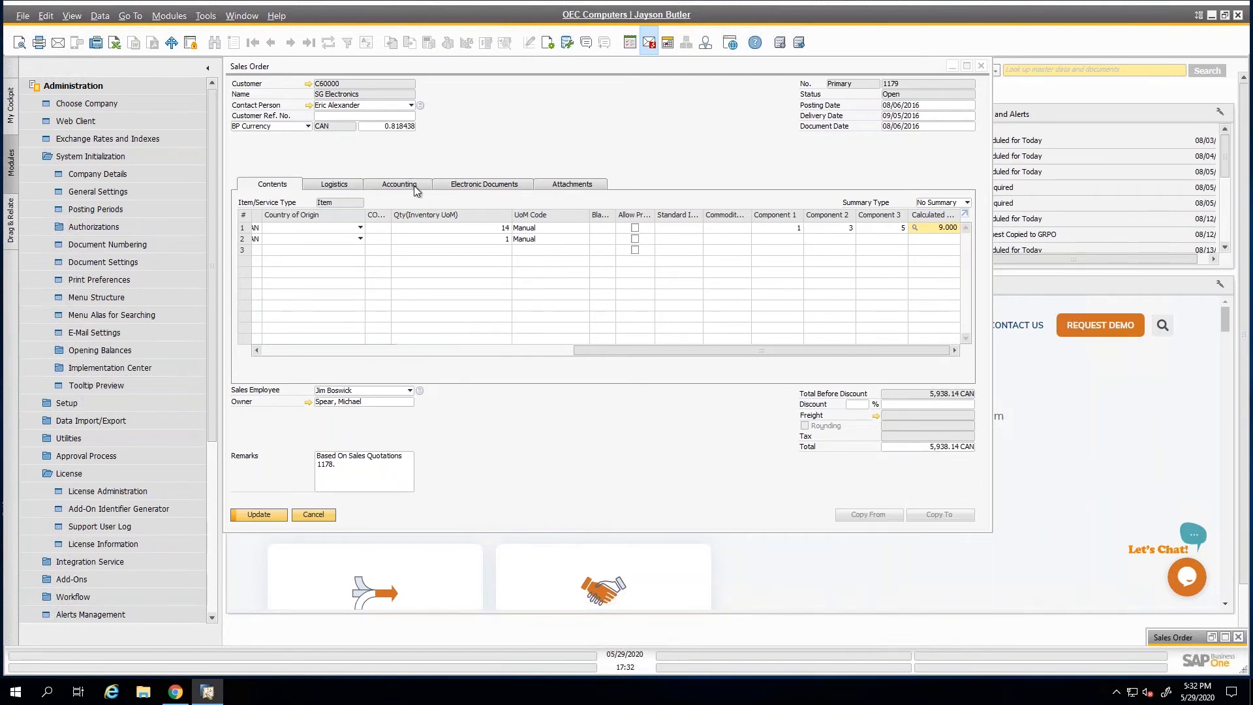
{"action": "left_click", "coordinate": [595, 21]}
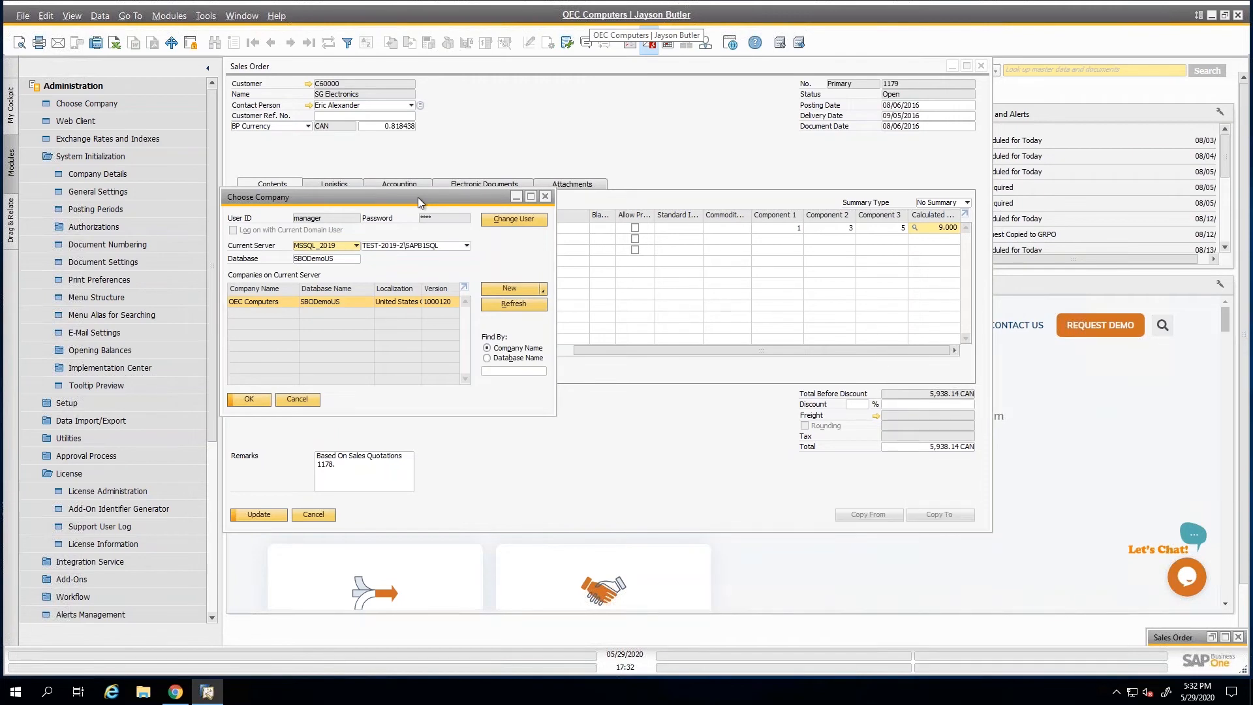
{"action": "left_click_drag", "start_coordinate": [418, 198], "coordinate": [444, 189]}
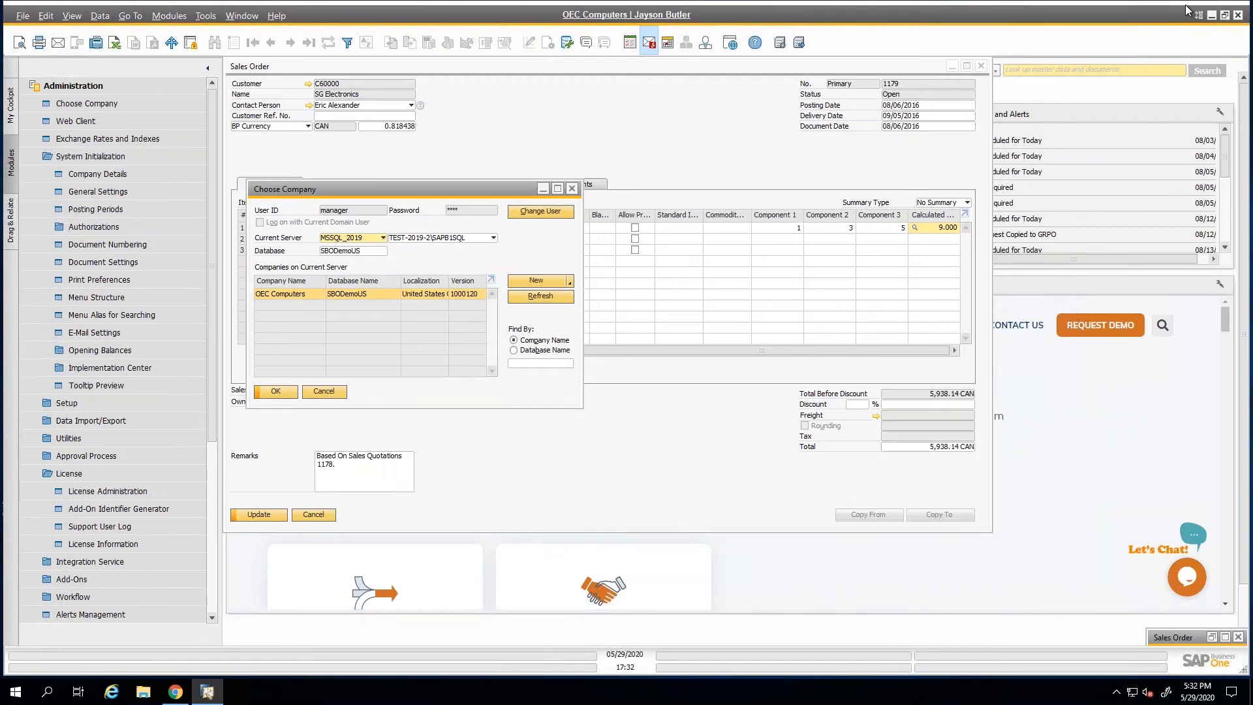
{"action": "left_click", "coordinate": [614, 151]}
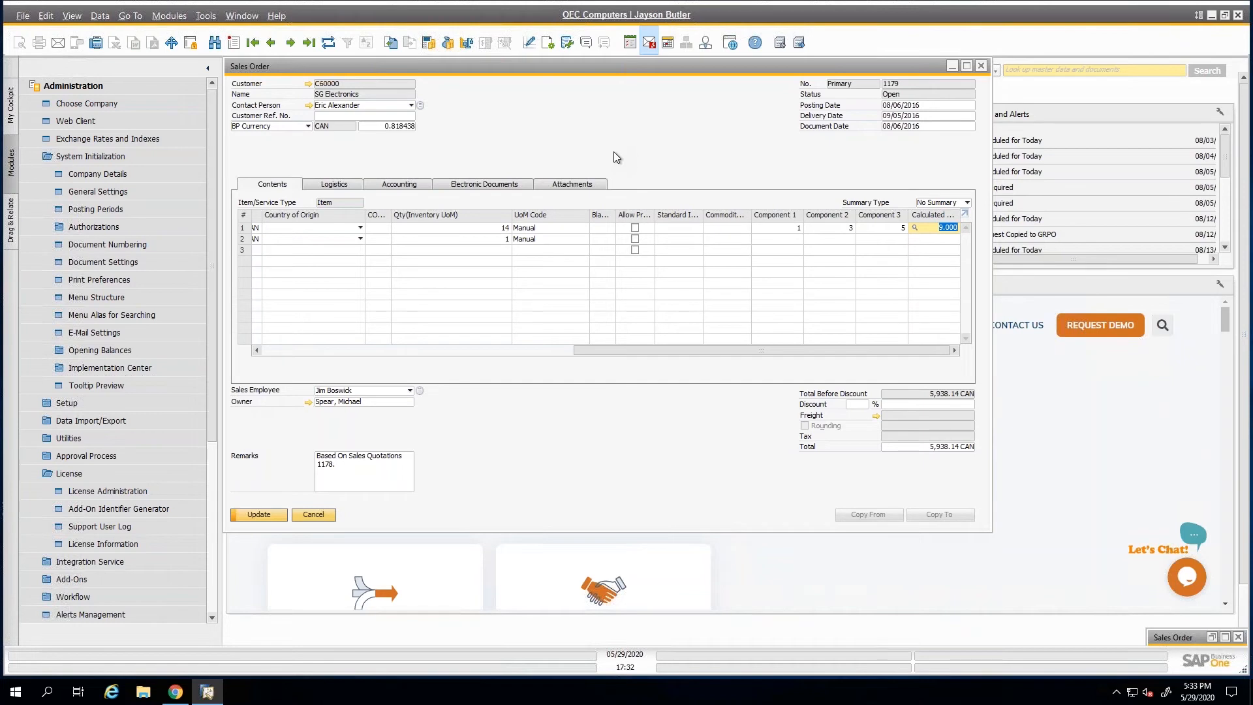
Go to the last sales order, discarding the unsaved data, and check the Choose Company window again without switching company.
{"action": "left_click", "coordinate": [309, 43]}
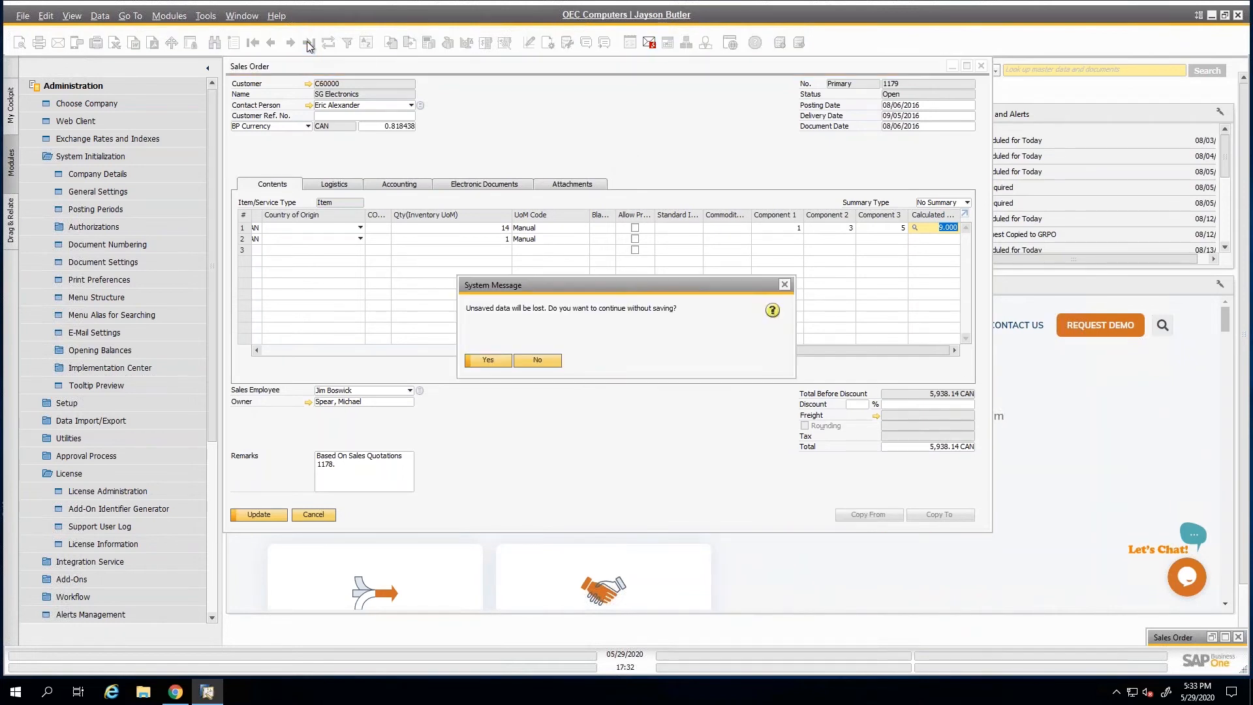
{"action": "left_click", "coordinate": [497, 358]}
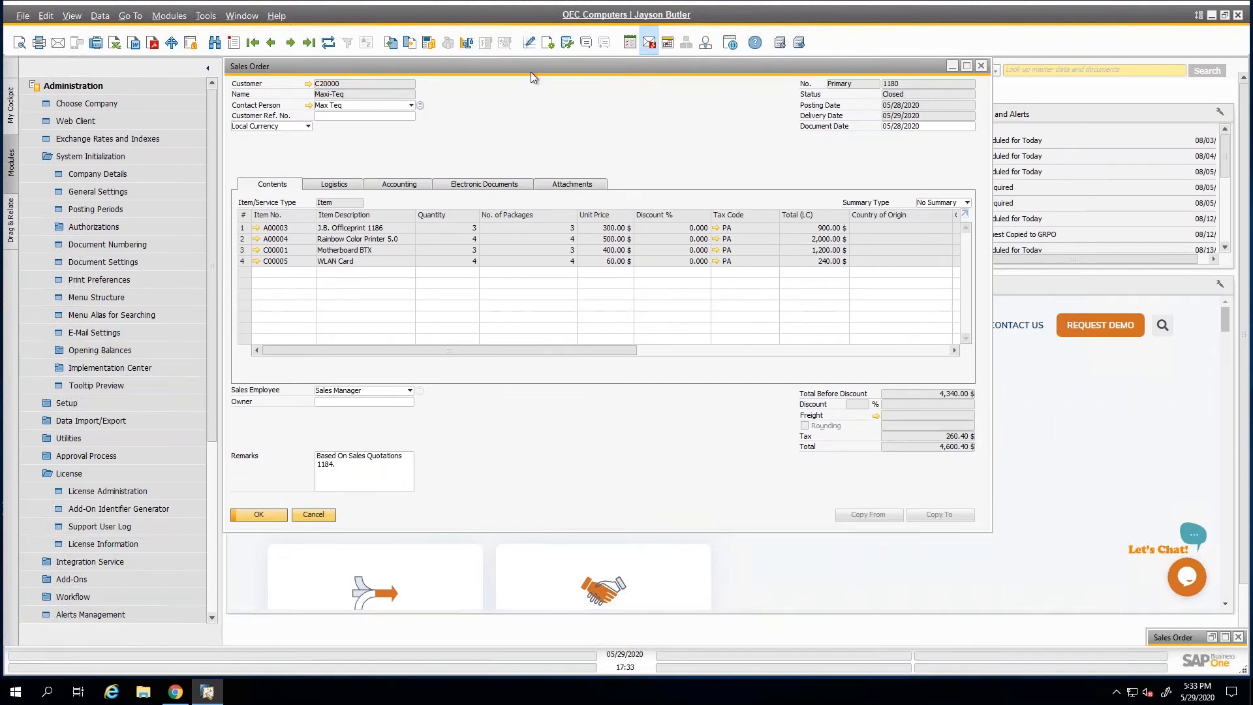
{"action": "left_click", "coordinate": [624, 16]}
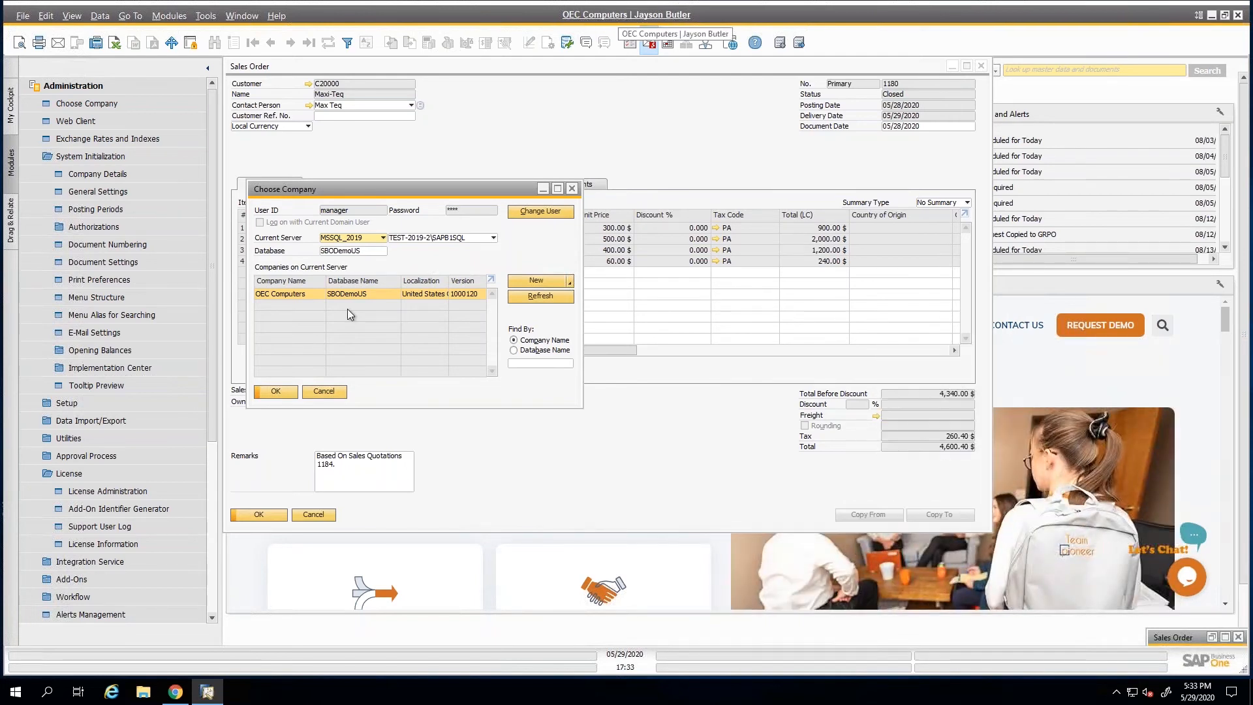
{"action": "left_click", "coordinate": [324, 392]}
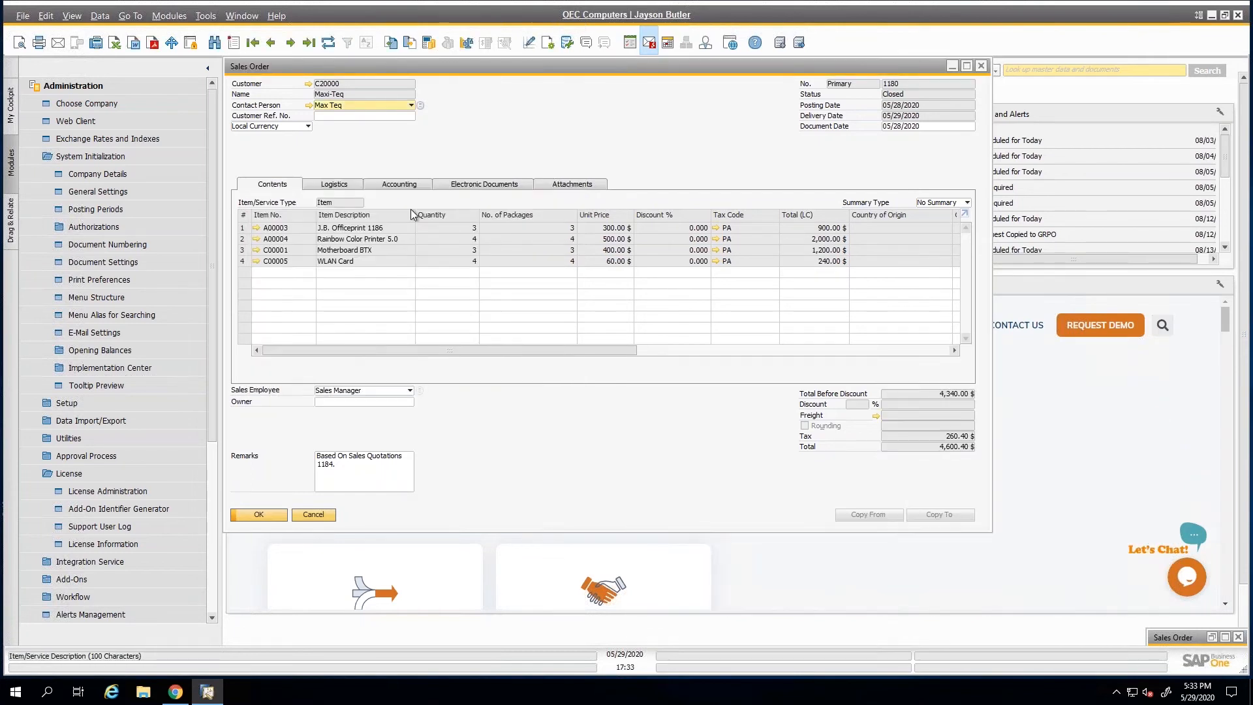
Hide the main toolbar and show it again, twice in a row.
{"action": "left_click", "coordinate": [1199, 16]}
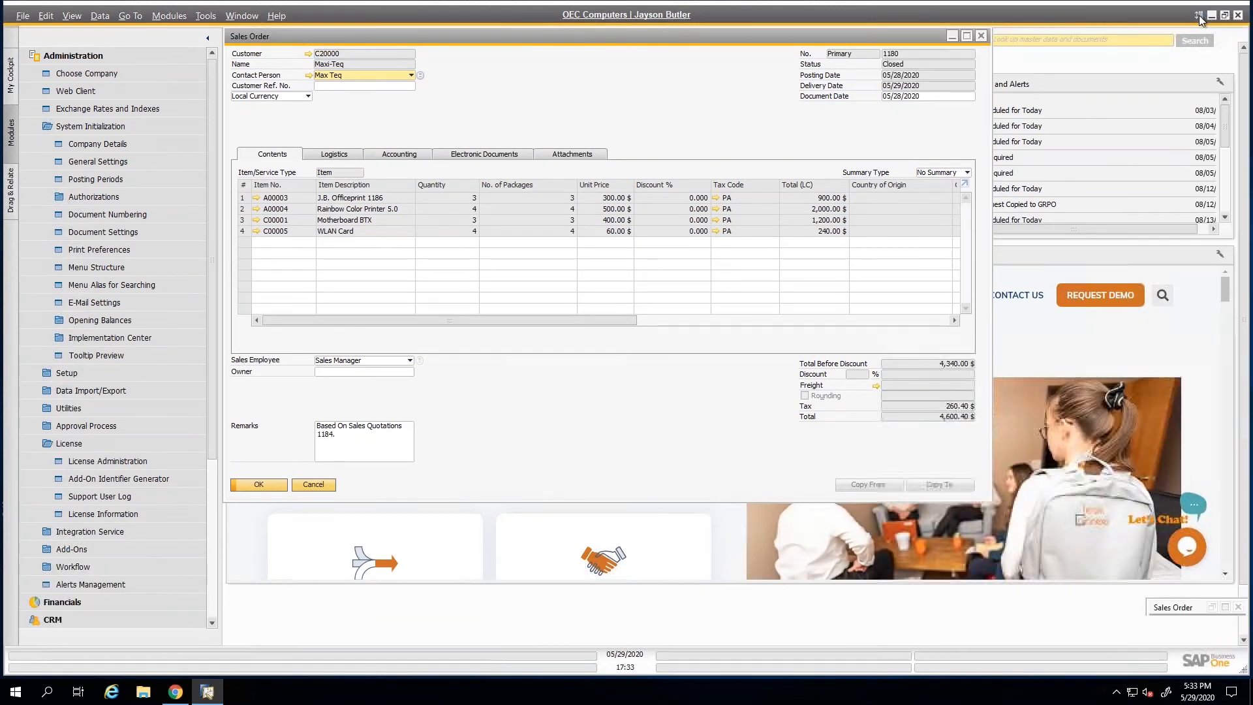
{"action": "left_click", "coordinate": [1200, 17]}
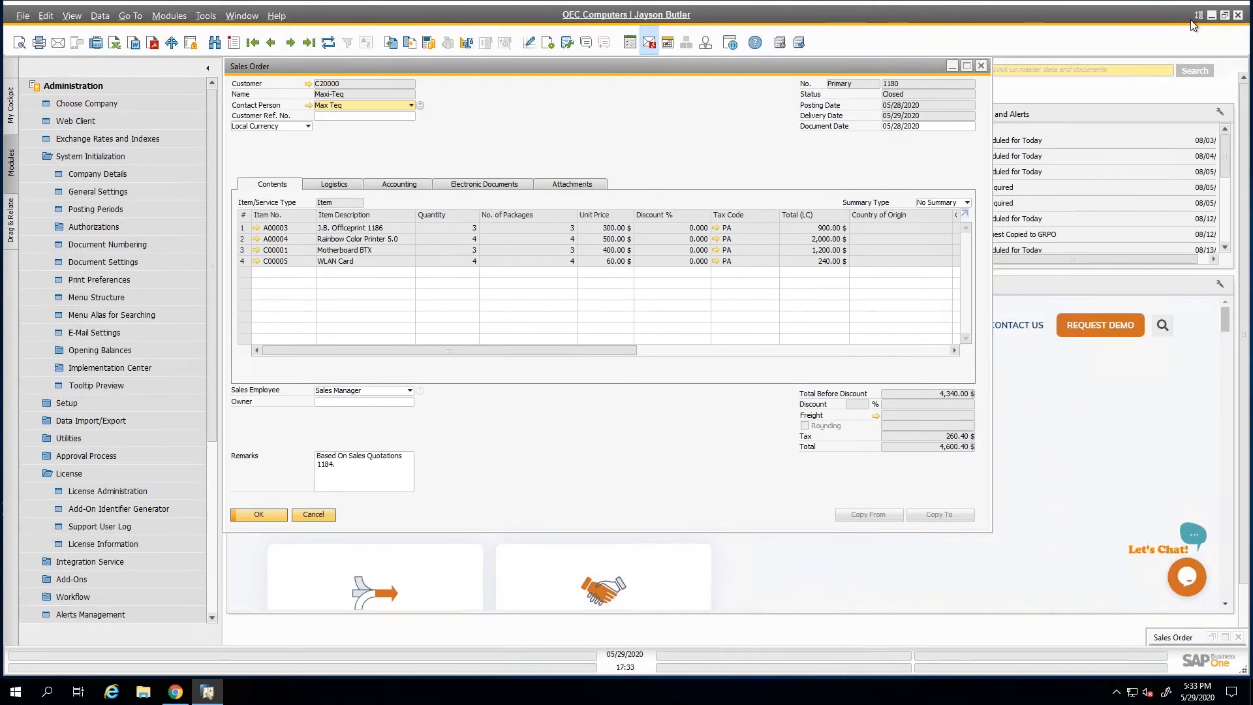
{"action": "left_click", "coordinate": [1200, 14]}
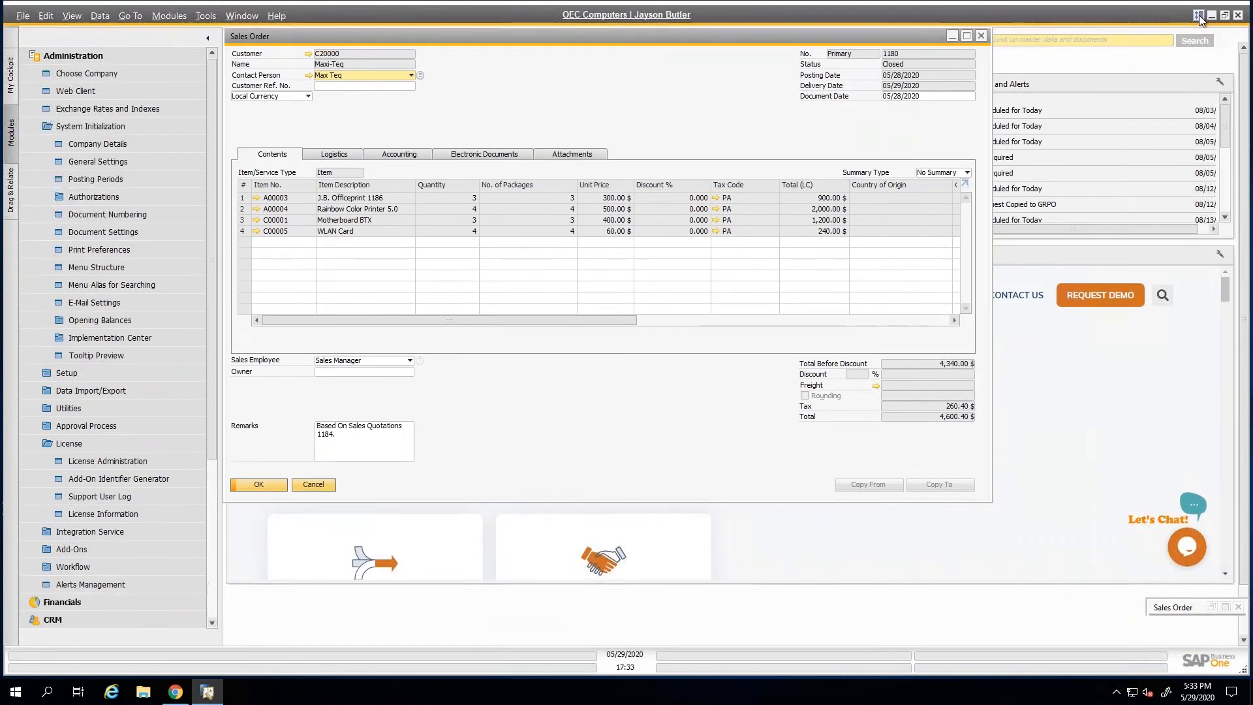
{"action": "left_click", "coordinate": [1200, 16]}
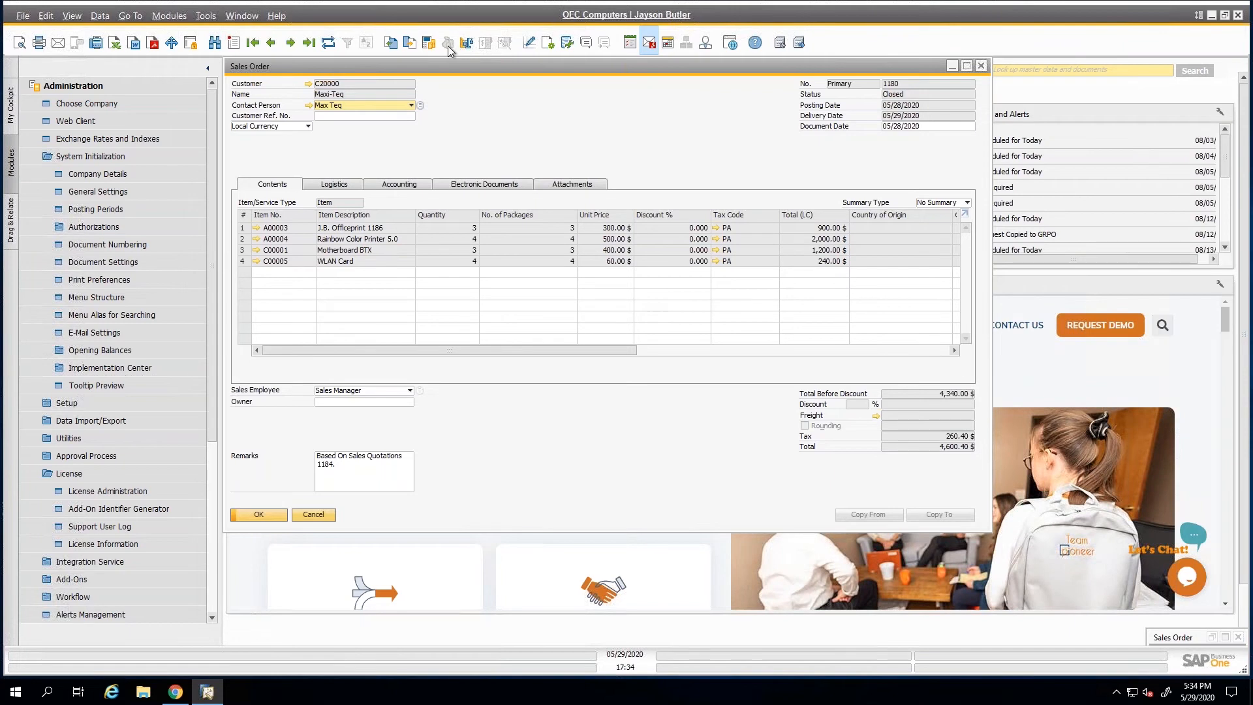
View the sales order's attachments table across to its Free Text column.
{"action": "left_click", "coordinate": [565, 184]}
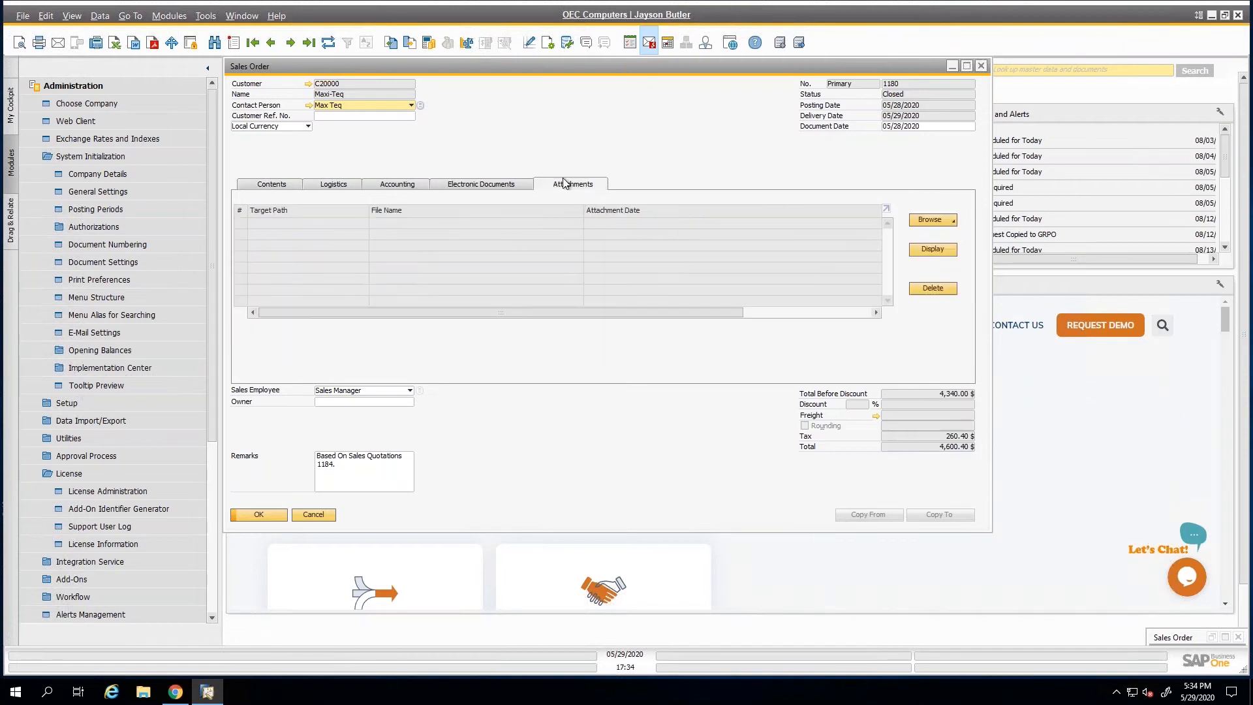
{"action": "left_click", "coordinate": [799, 312]}
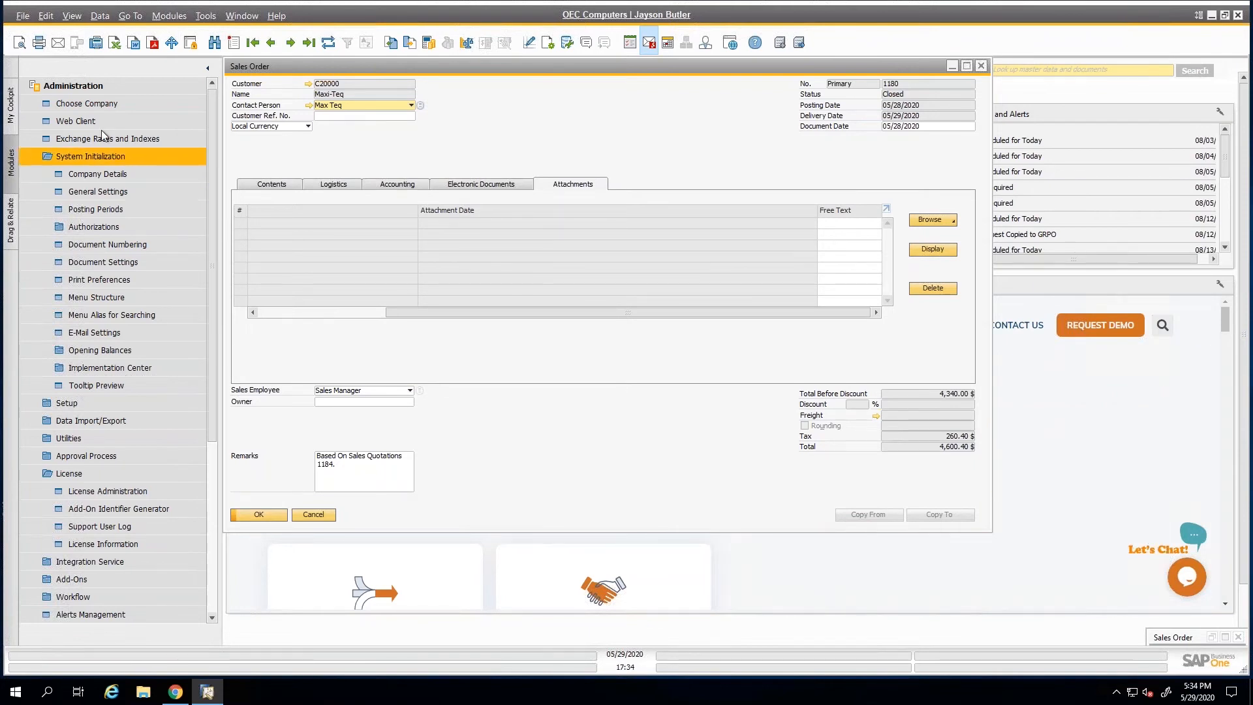
Open Company Details under System Initialization, enlarge and restore the window while reviewing the Accounting Data, and close it without changes.
{"action": "left_click", "coordinate": [83, 177]}
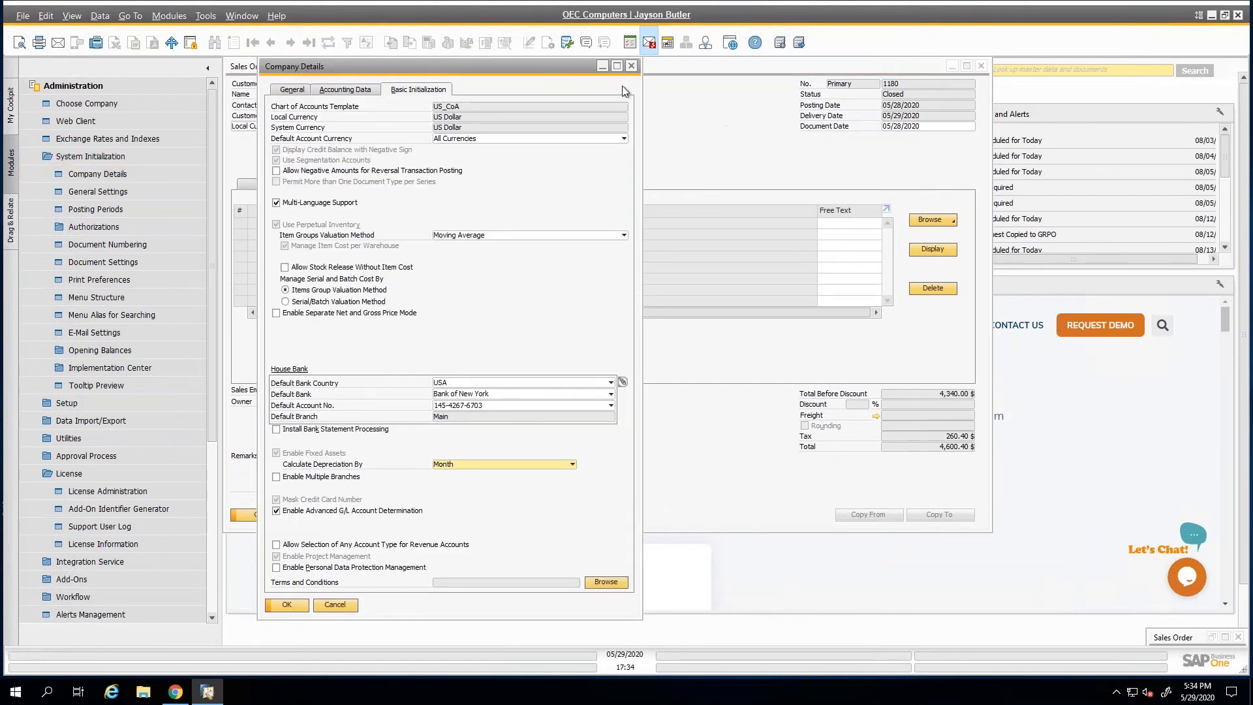
{"action": "left_click", "coordinate": [616, 67]}
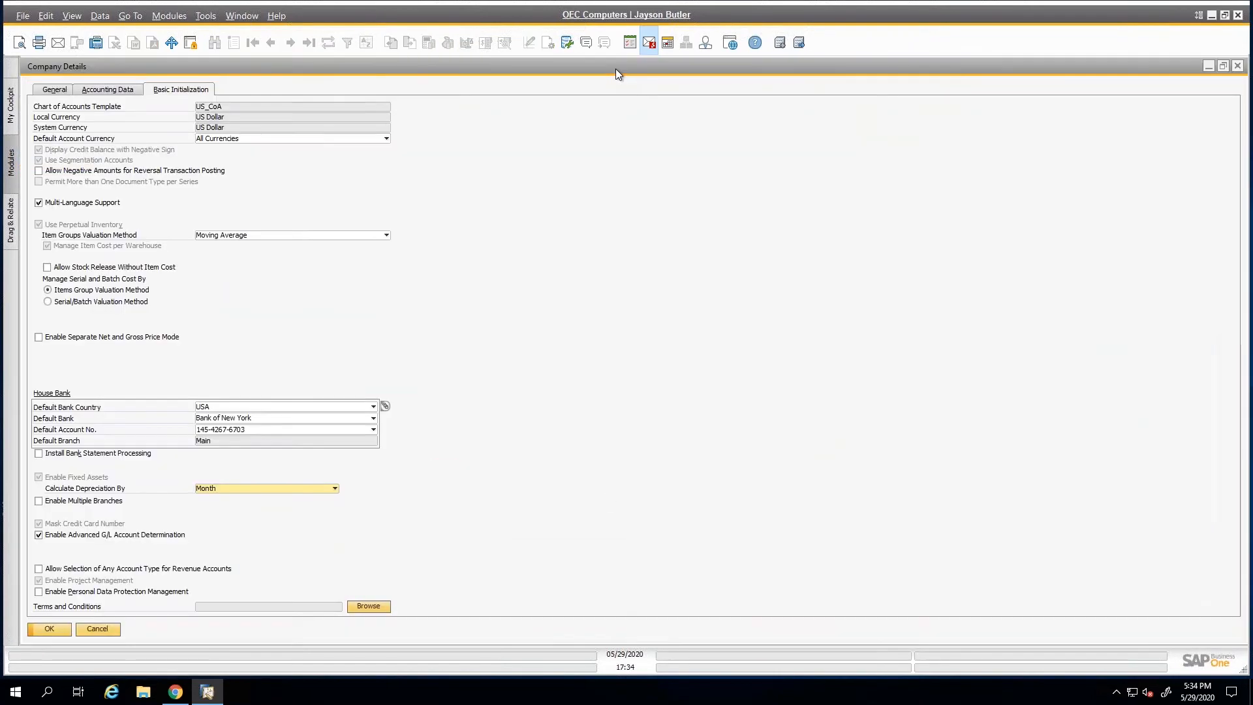
{"action": "left_click", "coordinate": [124, 91]}
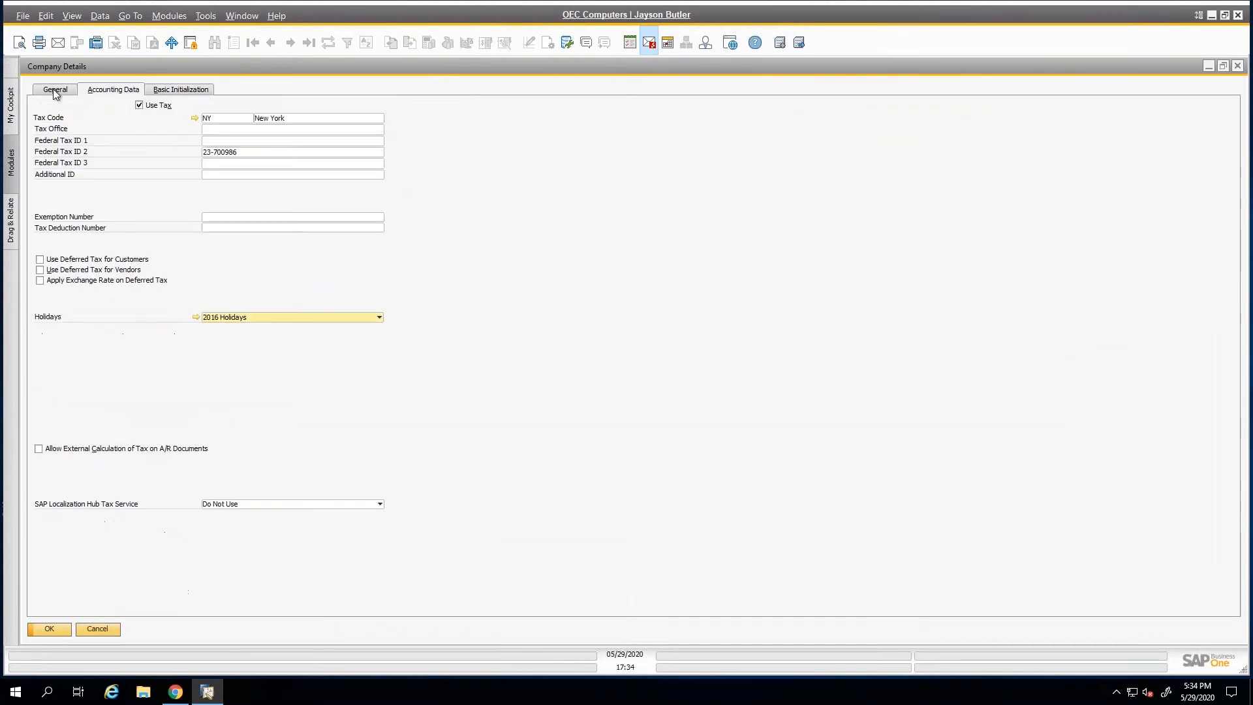
{"action": "left_click_drag", "start_coordinate": [468, 70], "coordinate": [366, 124]}
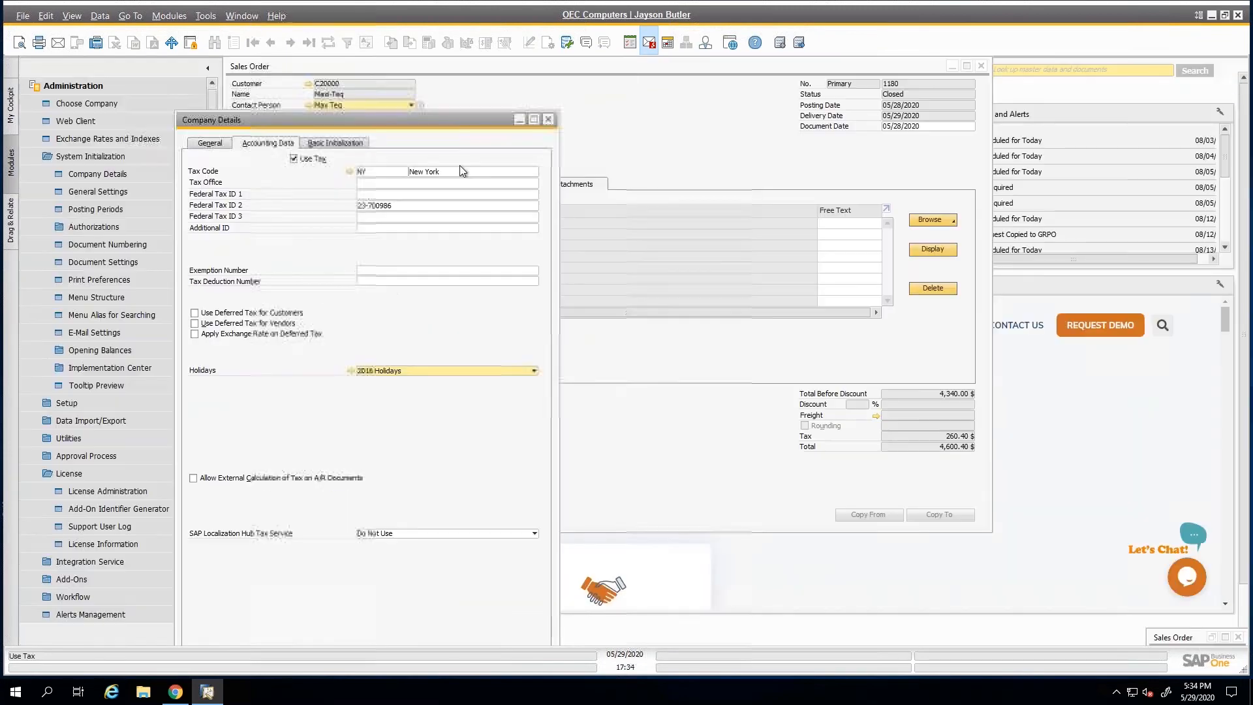
{"action": "left_click", "coordinate": [547, 120]}
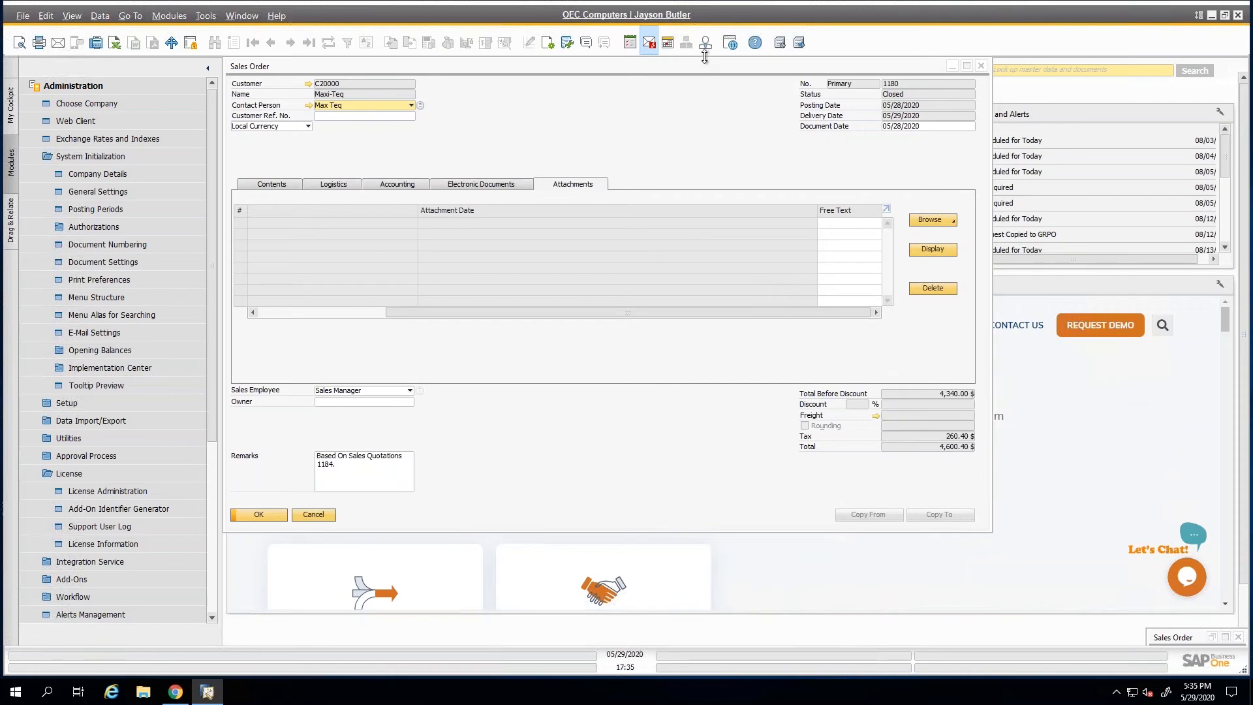
Open the Live Collaboration user list to view it, and close the list.
{"action": "left_click", "coordinate": [586, 44]}
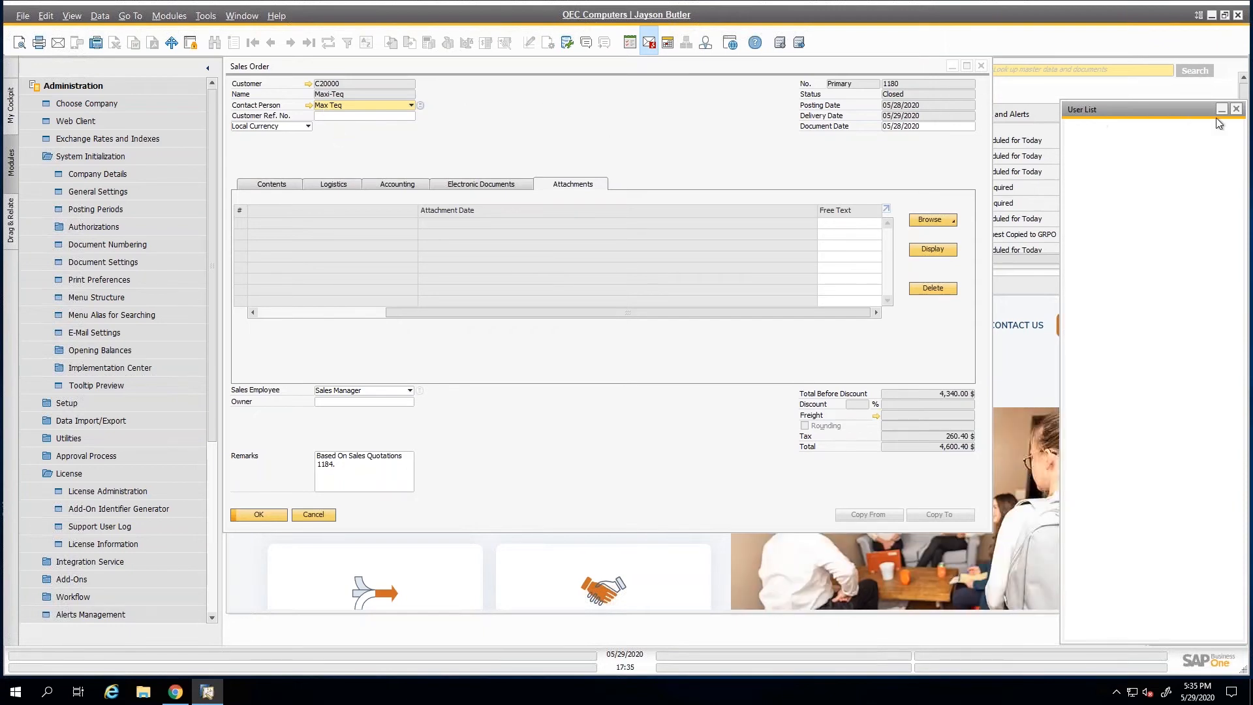
{"action": "left_click", "coordinate": [1236, 111]}
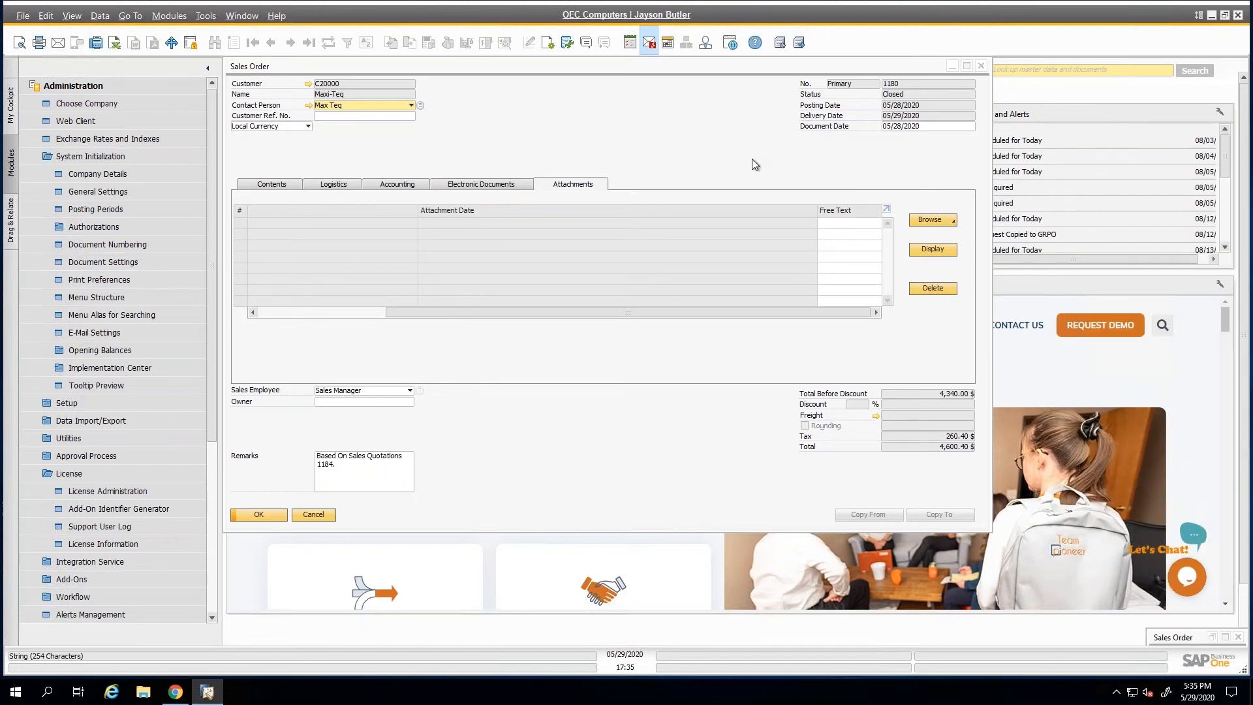
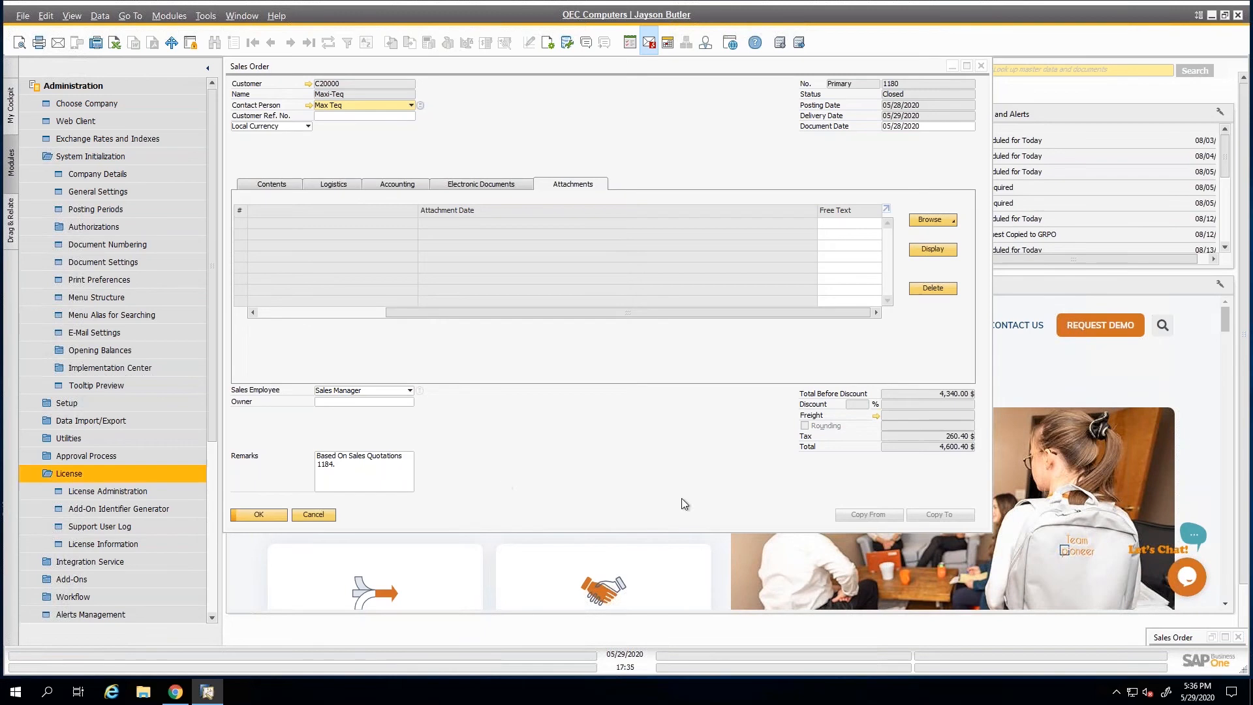
Close the sales order and the Messages/Alerts Overview, and collapse the Administration module.
{"action": "left_click", "coordinate": [326, 519]}
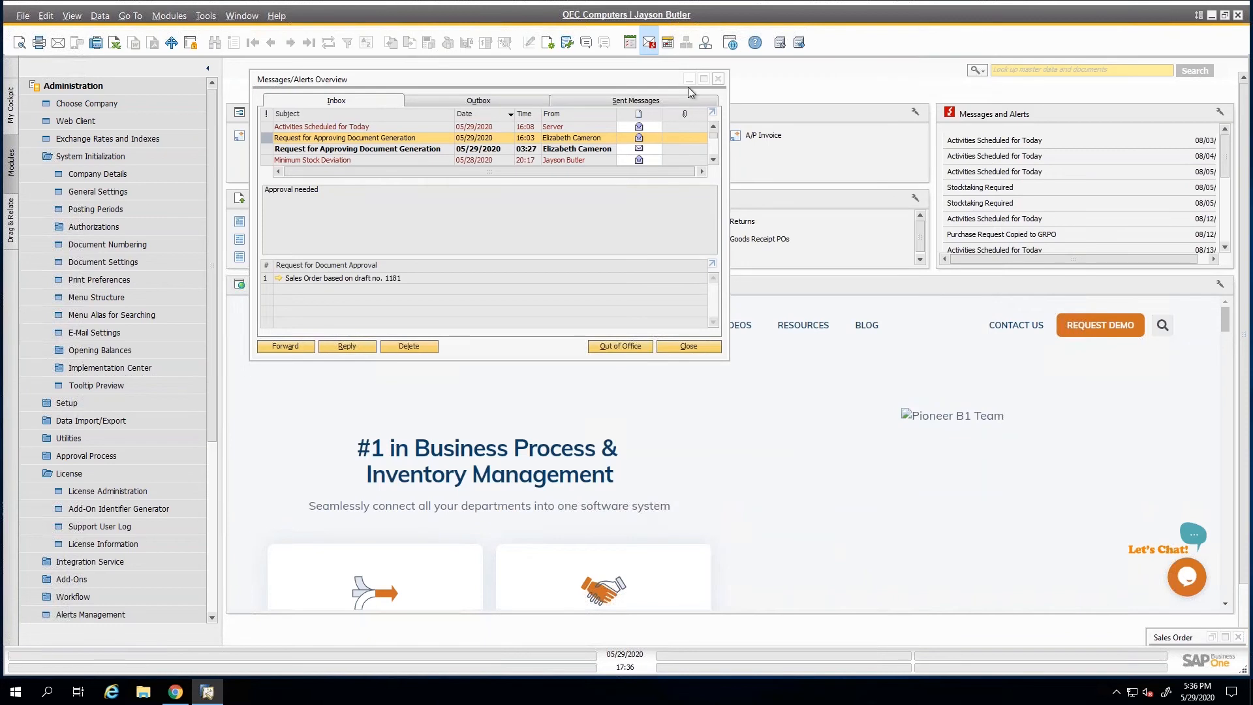
{"action": "left_click", "coordinate": [718, 80]}
{"action": "left_click", "coordinate": [142, 87]}
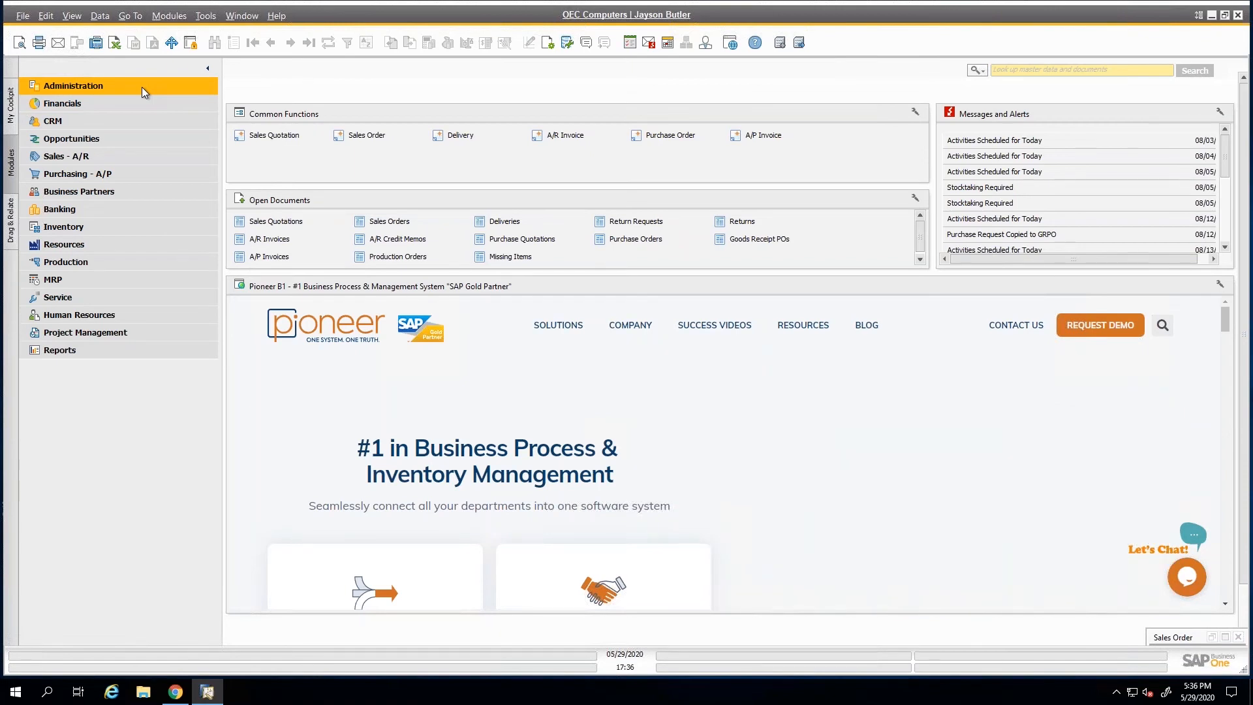
Run the annual Profit and Loss Statement by posting date from 01/01/2020 to 12/31/2020 from the financial reports.
{"action": "left_click", "coordinate": [133, 102]}
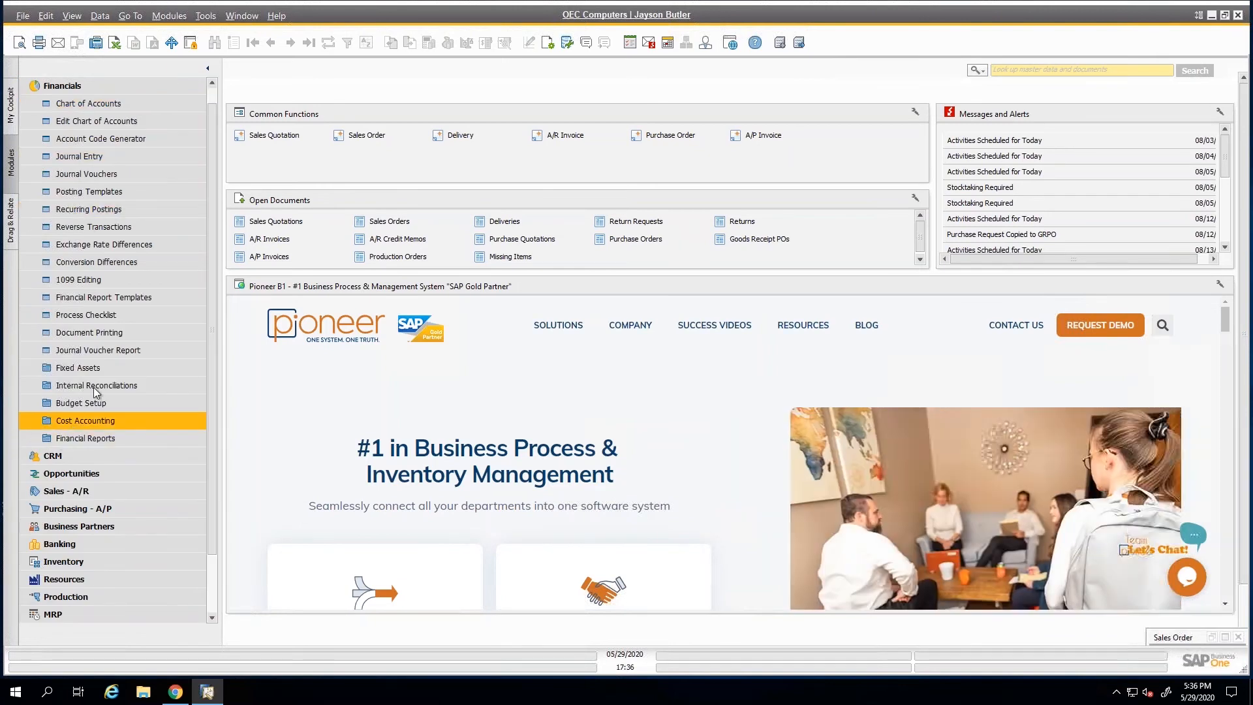
{"action": "left_click", "coordinate": [83, 439]}
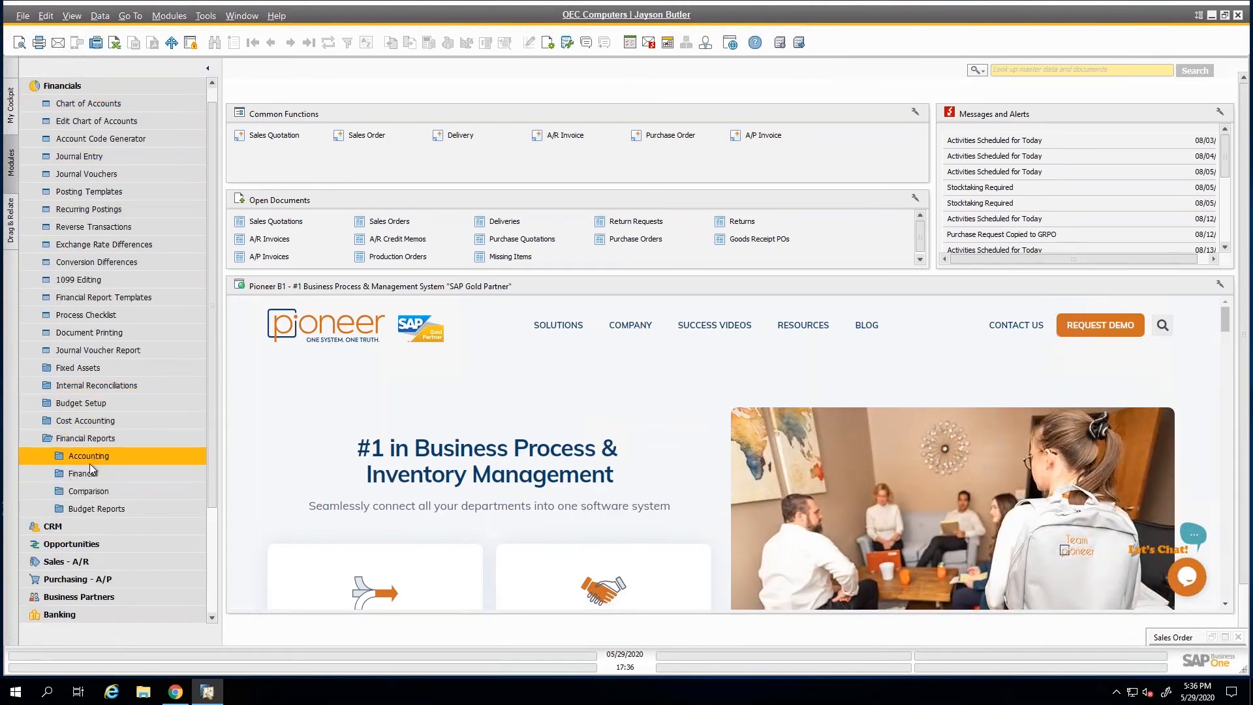
{"action": "left_click", "coordinate": [90, 471]}
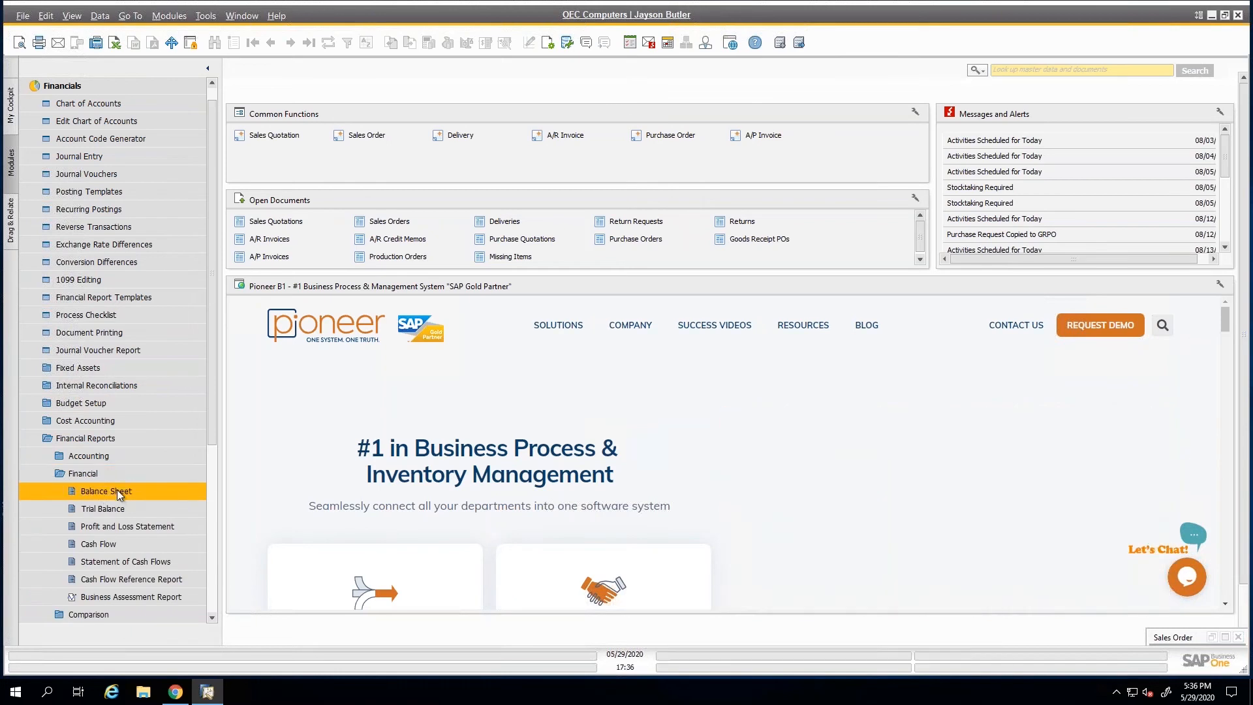
{"action": "left_click", "coordinate": [113, 526]}
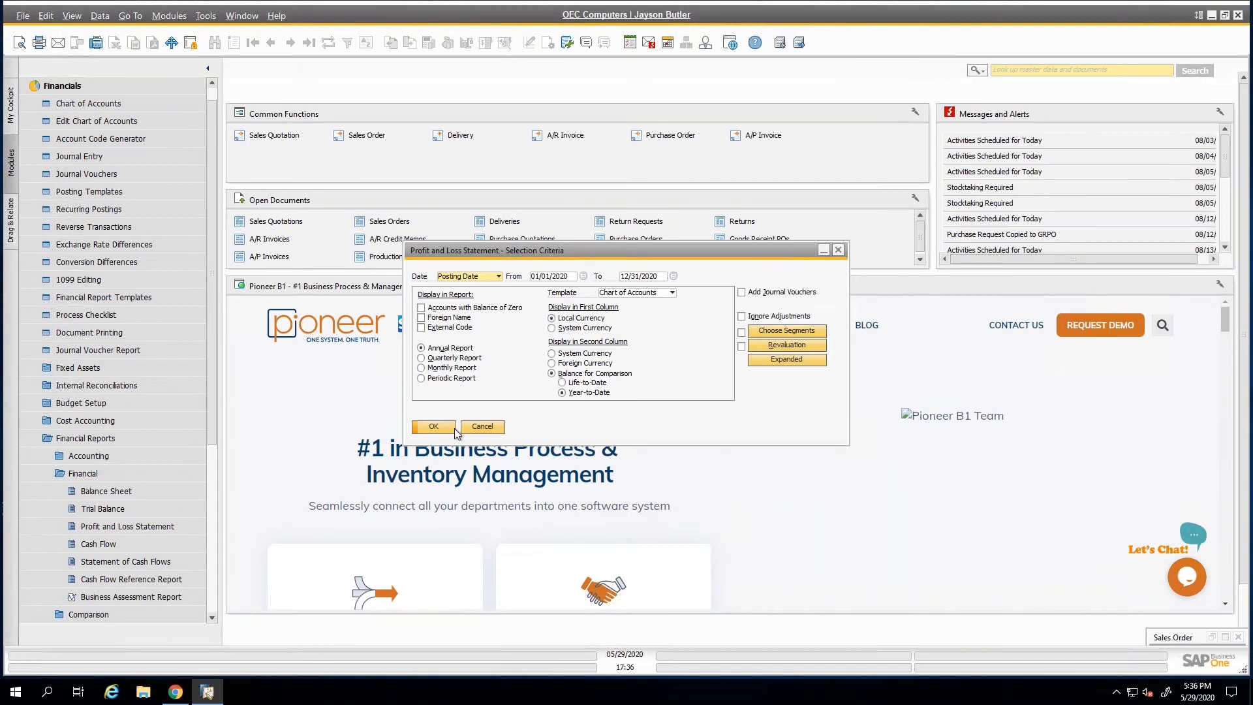
{"action": "left_click", "coordinate": [437, 426]}
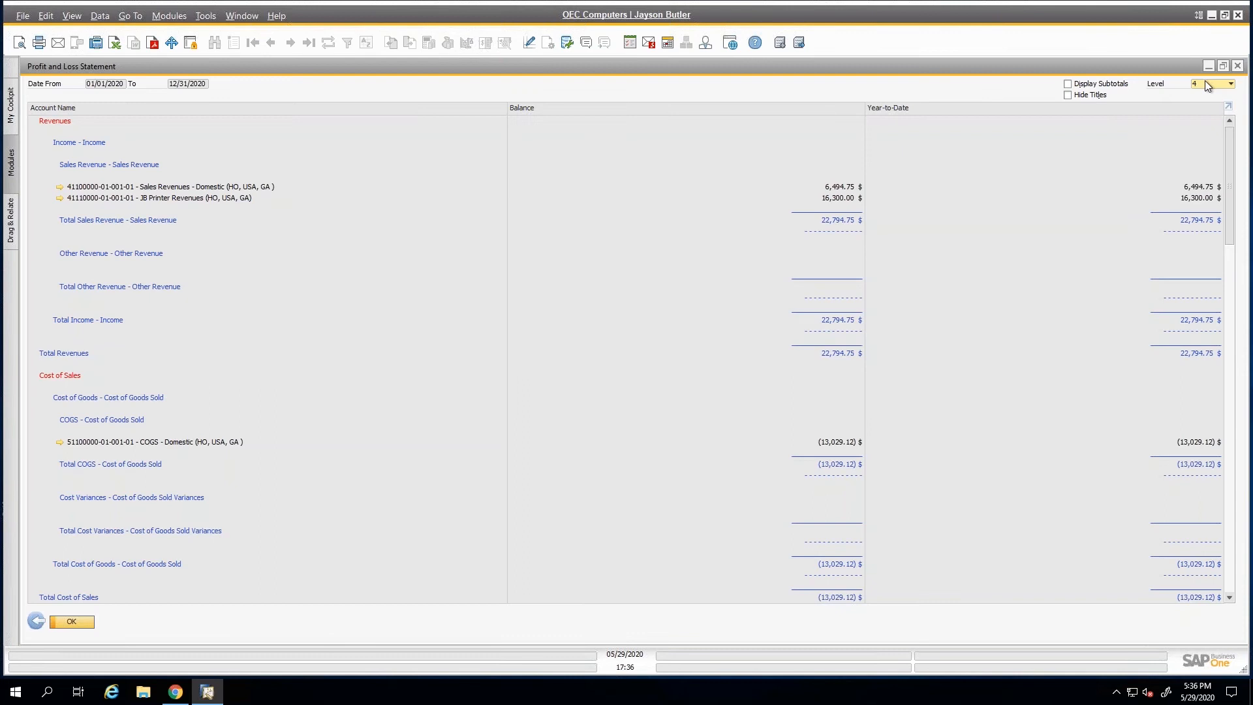
{"action": "left_click", "coordinate": [1204, 81]}
{"action": "left_click", "coordinate": [957, 177]}
View the JB Printer Revenues account record from the report, close it, and bring up the Sales Revenues - Domestic account record instead.
{"action": "left_click", "coordinate": [59, 198]}
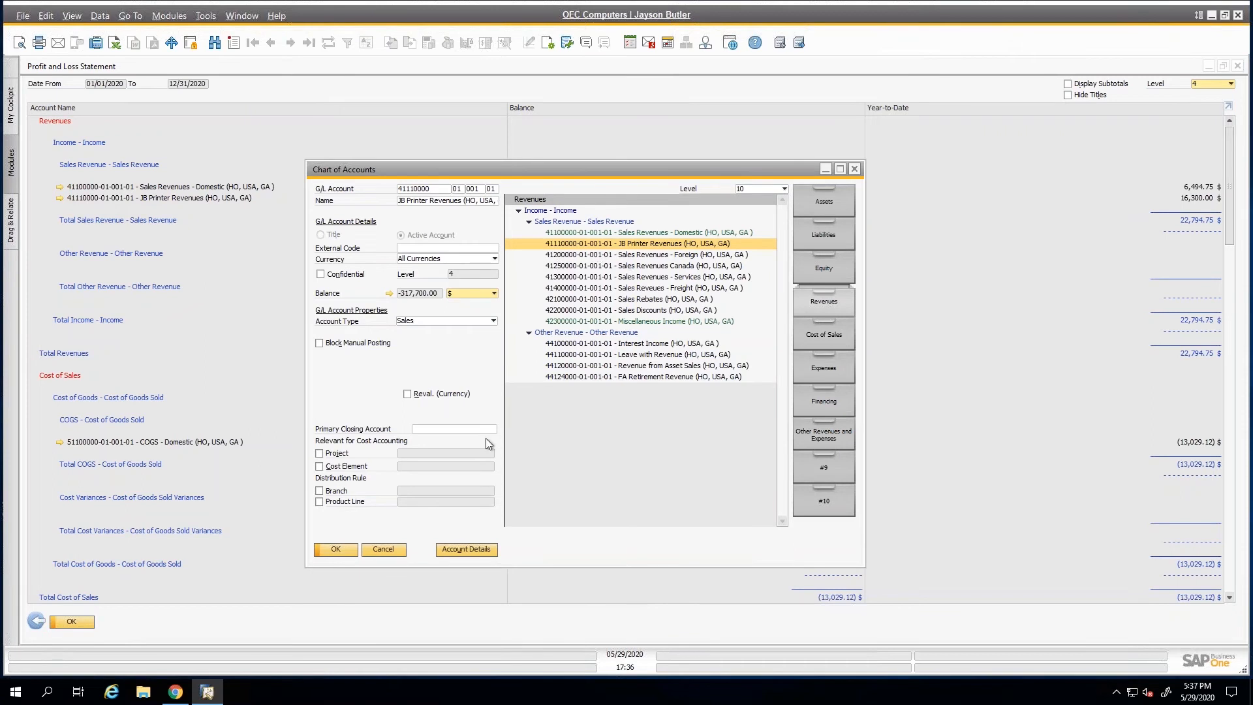
{"action": "left_click", "coordinate": [390, 549]}
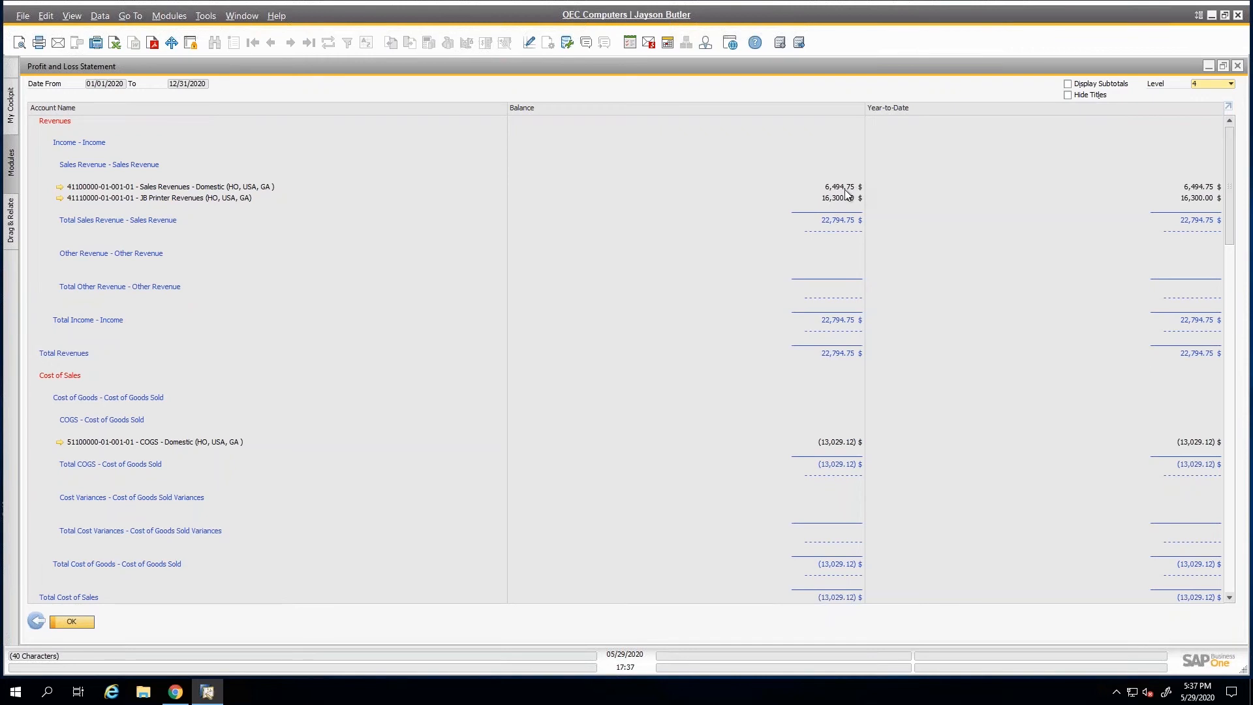
{"action": "left_click", "coordinate": [61, 186]}
{"action": "left_click_drag", "start_coordinate": [372, 164], "coordinate": [343, 209]}
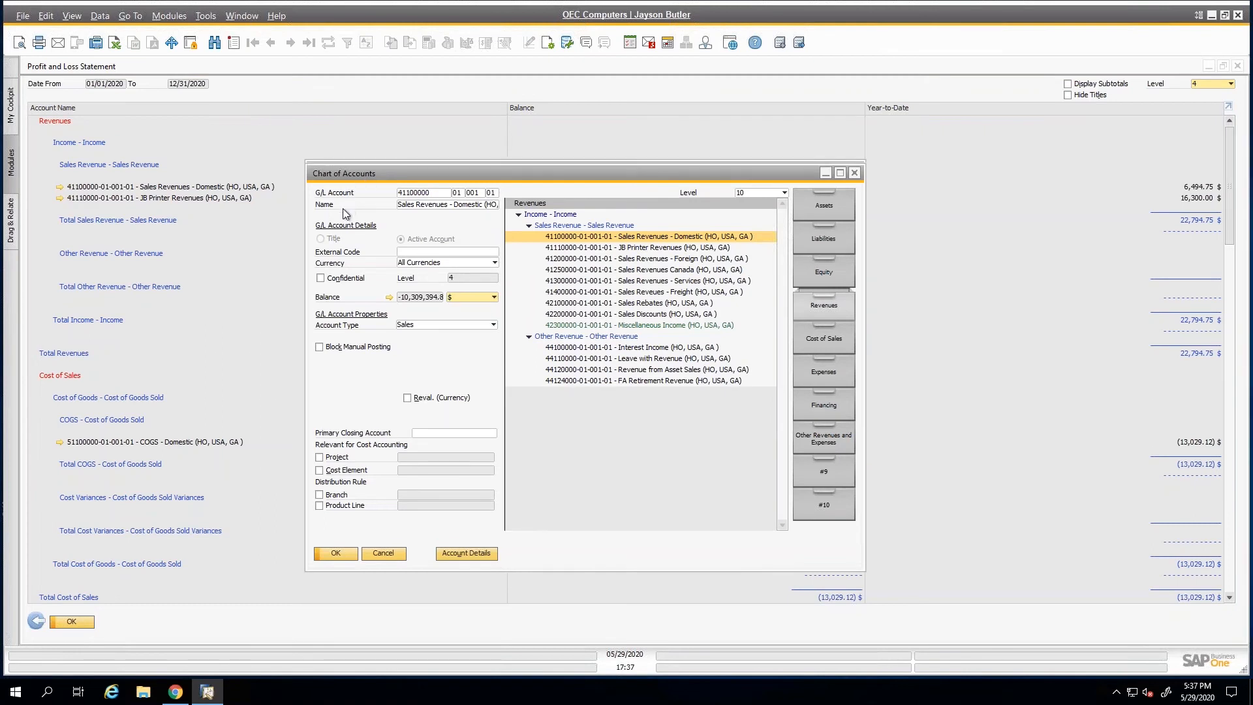
{"action": "left_click_drag", "start_coordinate": [559, 240], "coordinate": [559, 238]}
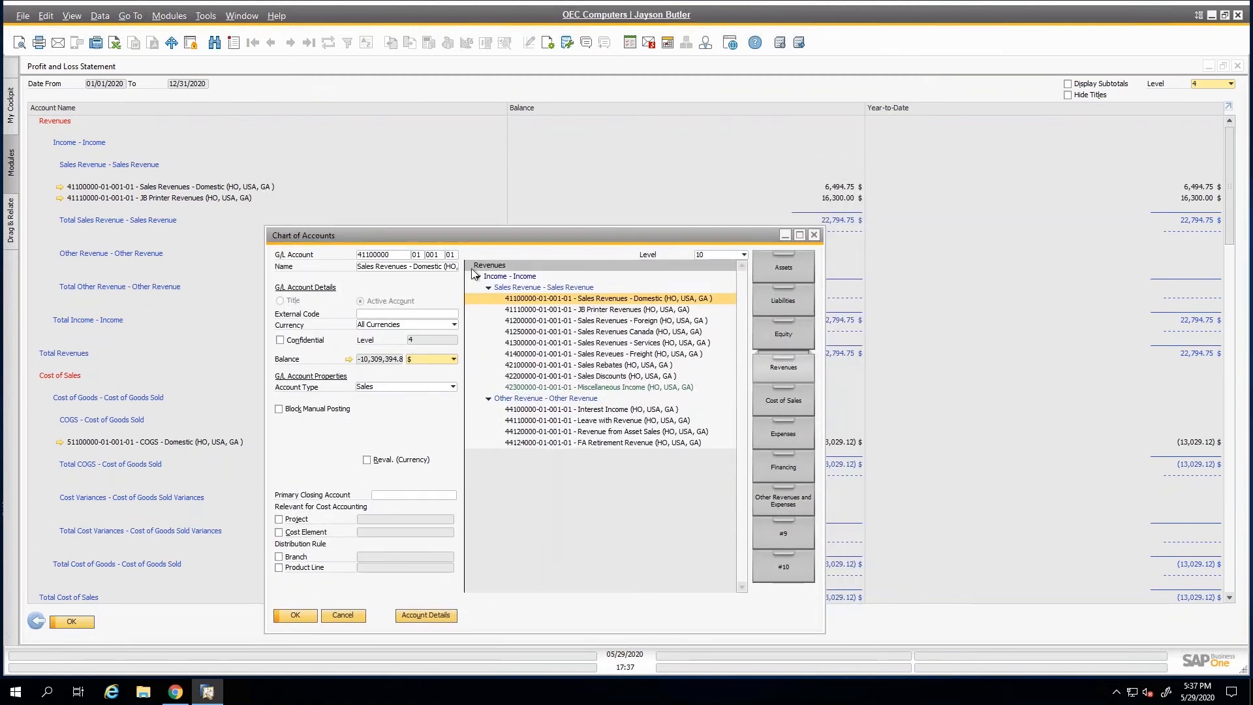
Examine the Sales Revenues - Domestic account balance transactions and their posting date range, and close the balance and account windows.
{"action": "left_click", "coordinate": [349, 360]}
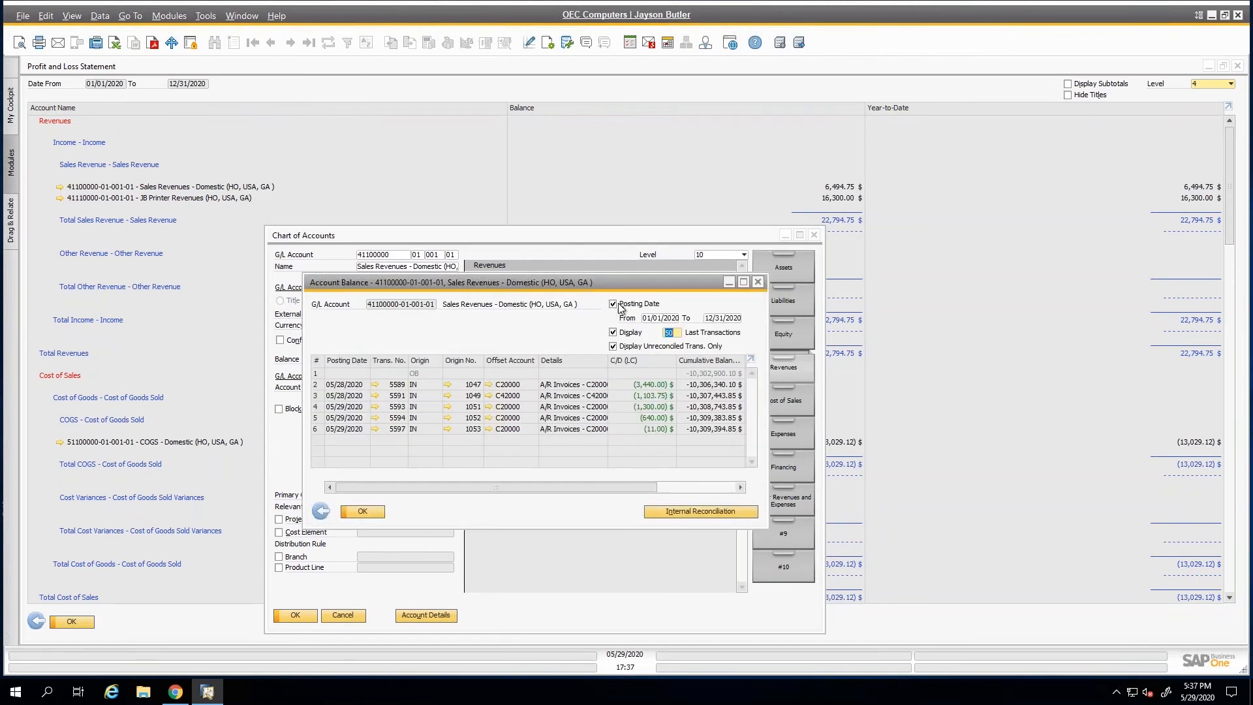
{"action": "double_click", "coordinate": [660, 319]}
{"action": "double_click", "coordinate": [718, 319]}
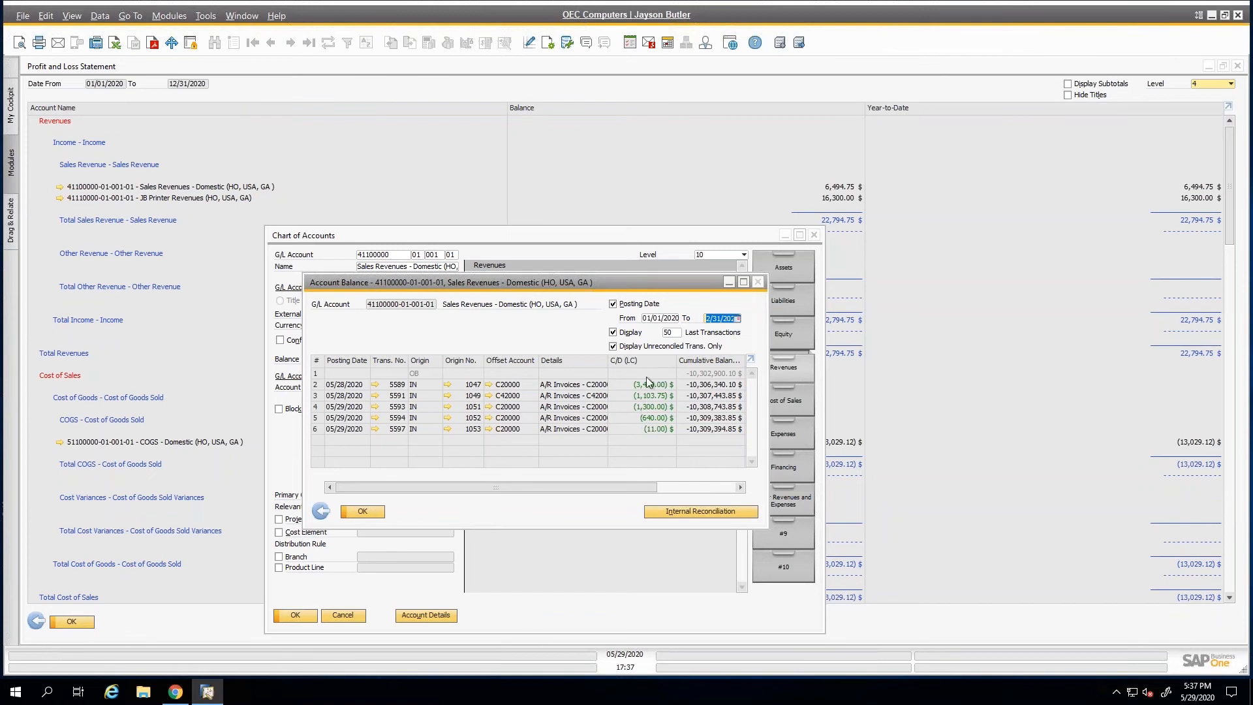
{"action": "left_click", "coordinate": [367, 515]}
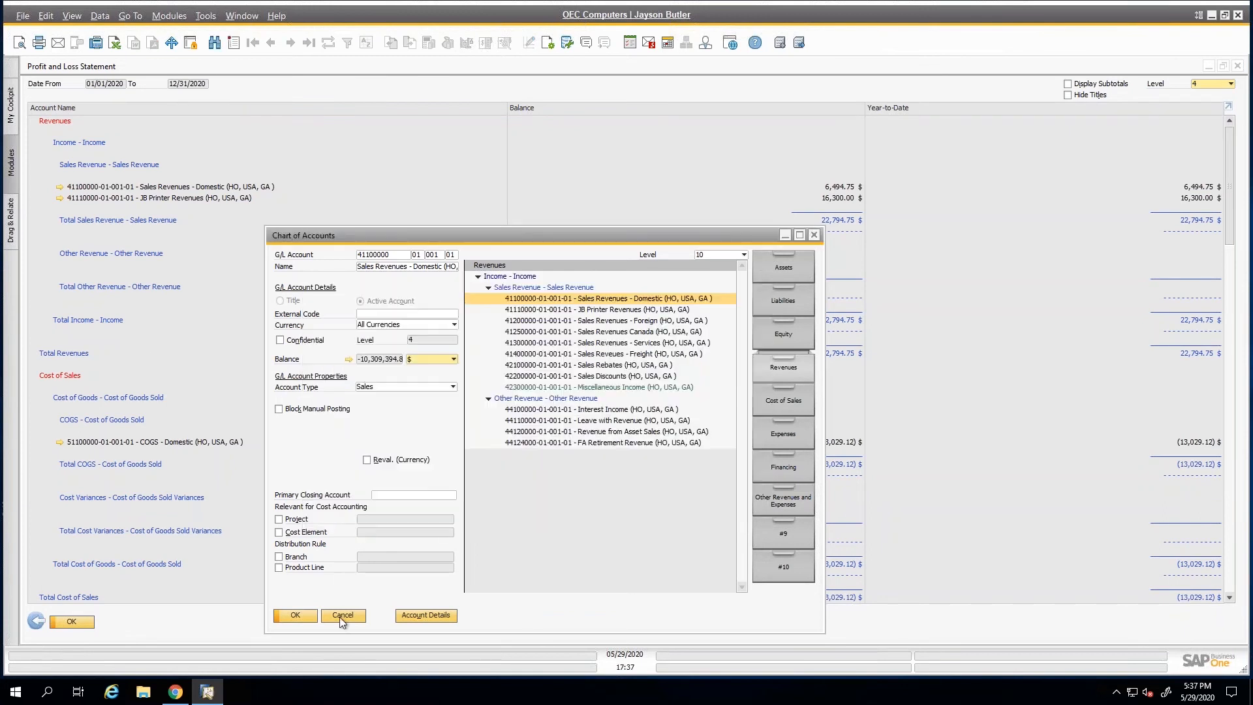
{"action": "left_click", "coordinate": [344, 615]}
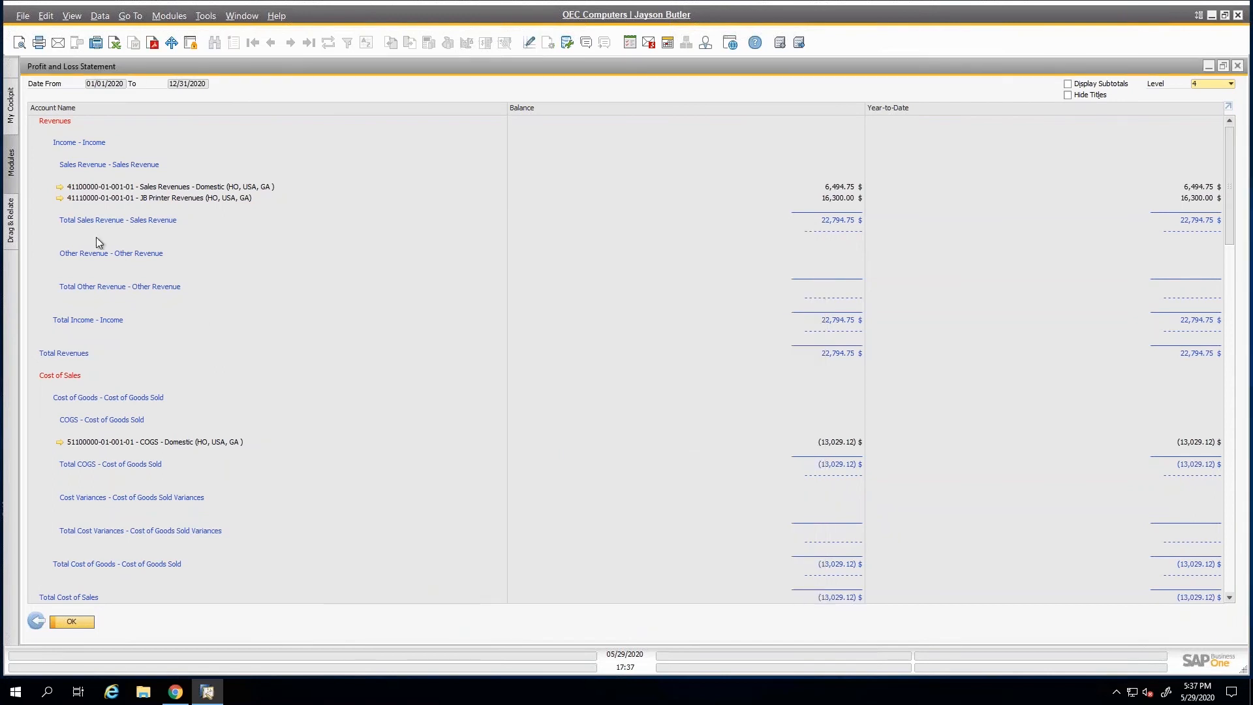
Drill from the report into the JB Printer Revenues account balance transactions, and return to the report.
{"action": "left_click", "coordinate": [58, 198]}
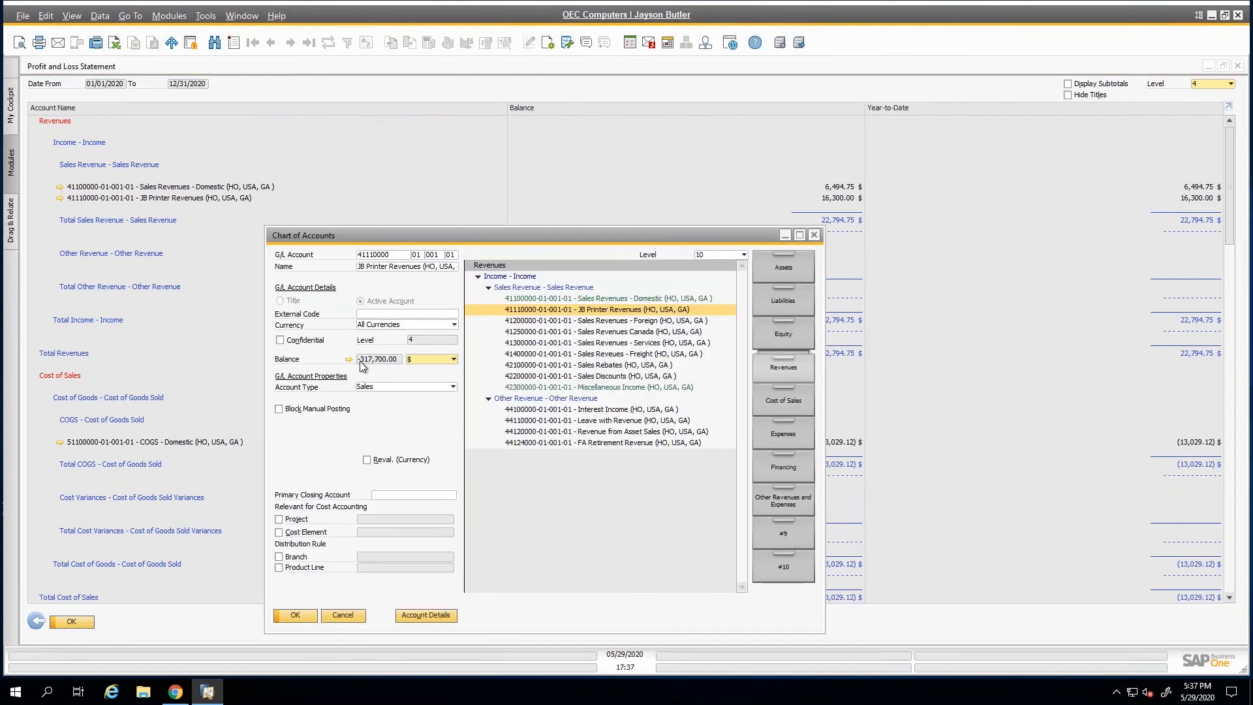
{"action": "left_click", "coordinate": [348, 360]}
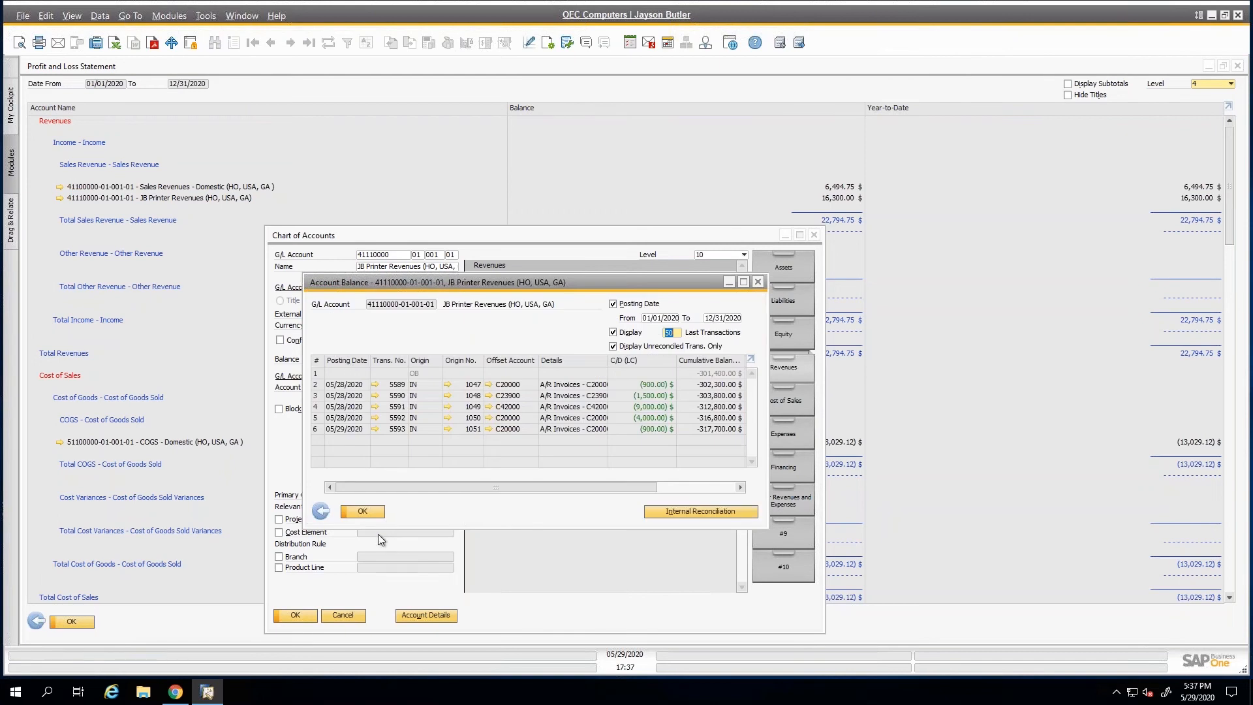
{"action": "key", "text": "Escape"}
{"action": "left_click", "coordinate": [340, 617]}
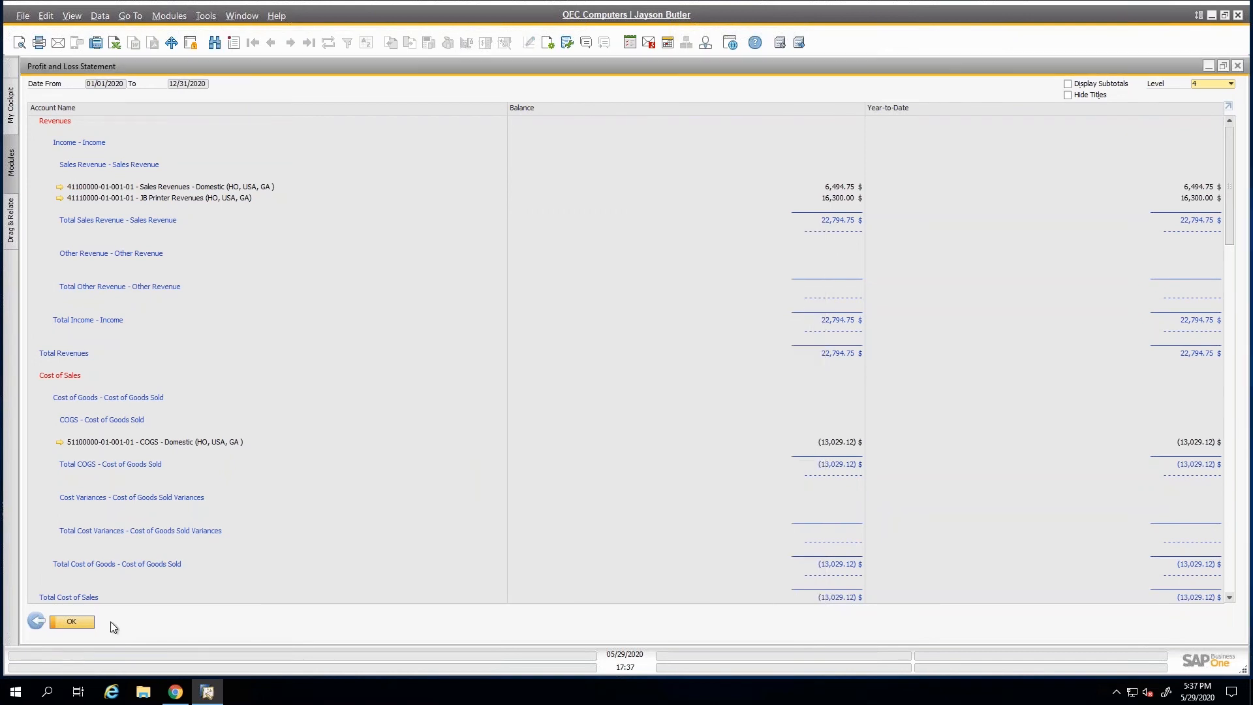
Go back to the Profit and Loss Statement selection criteria, cancel them, and collapse the Financials module.
{"action": "left_click", "coordinate": [37, 622]}
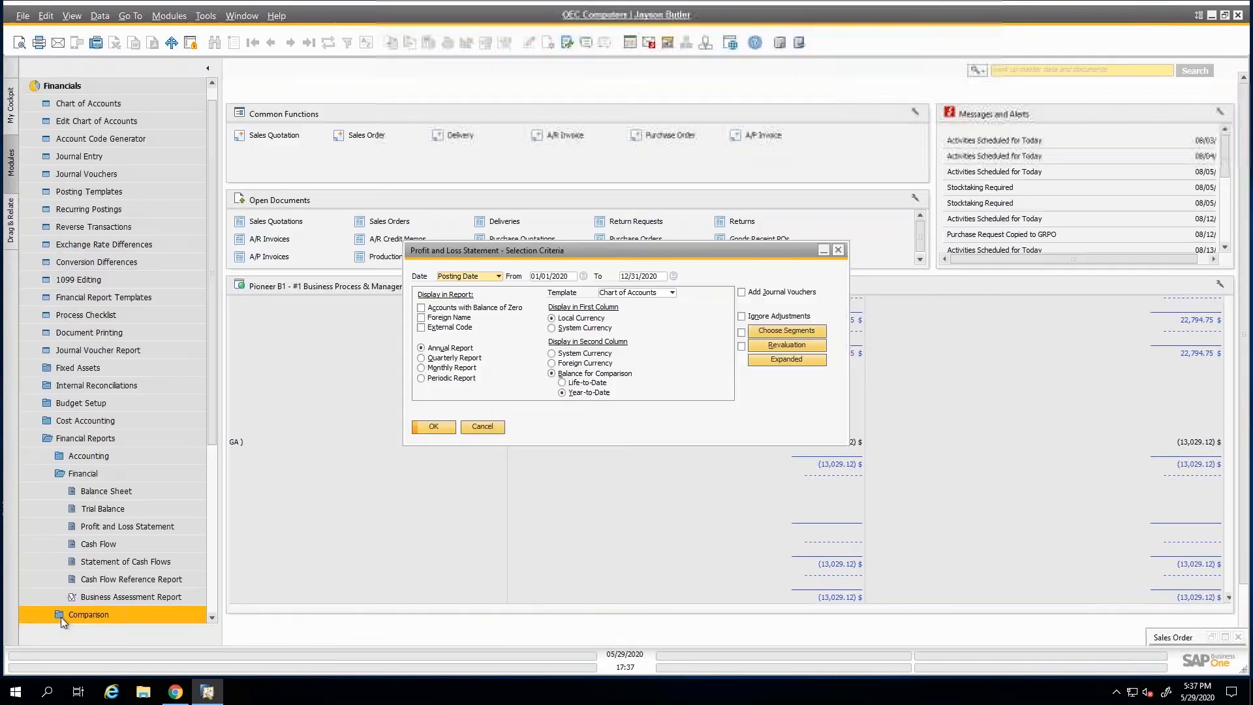
{"action": "left_click", "coordinate": [487, 428]}
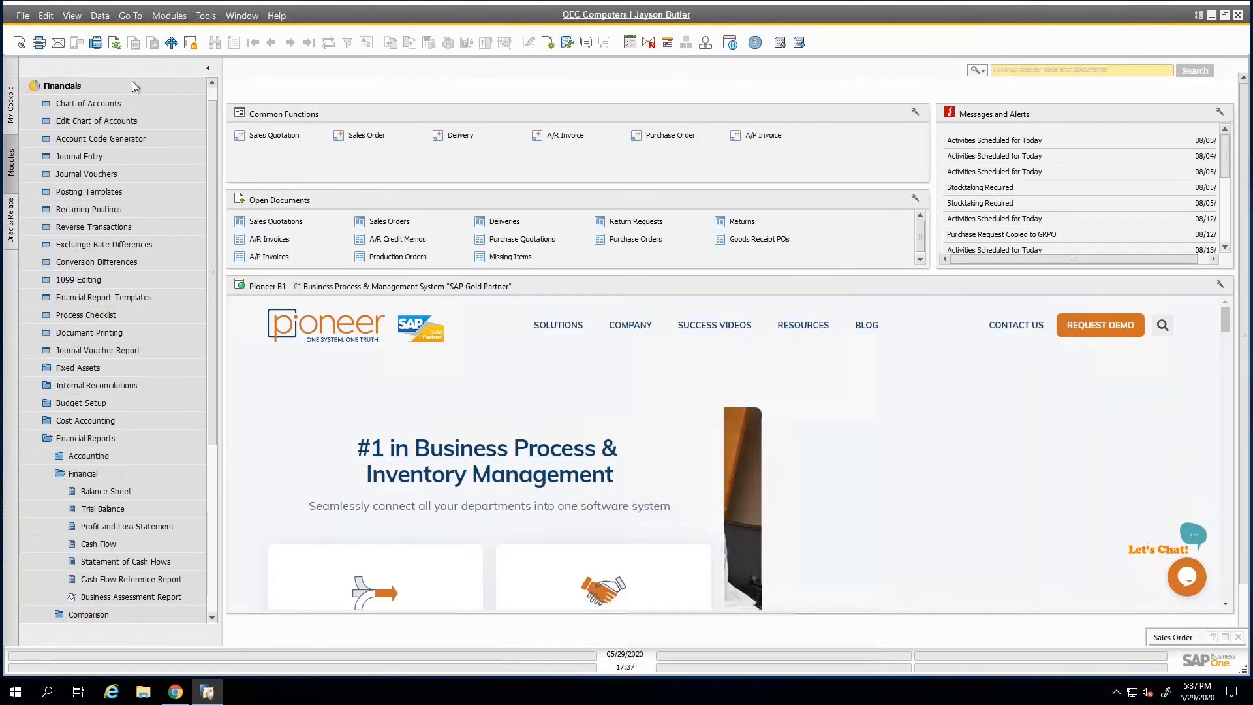
{"action": "left_click", "coordinate": [133, 86]}
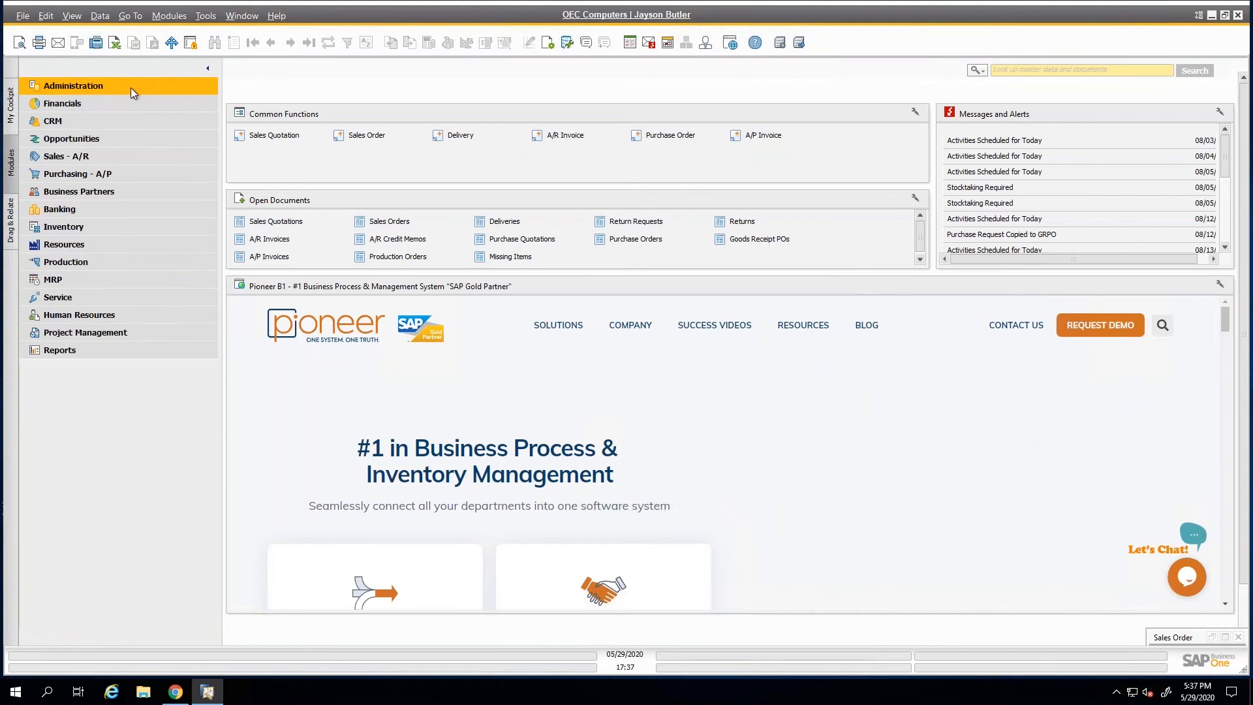
Open Posting Periods under Administration's System Initialization and enlarge its window to fill the workspace.
{"action": "left_click", "coordinate": [131, 88]}
{"action": "left_click", "coordinate": [111, 156]}
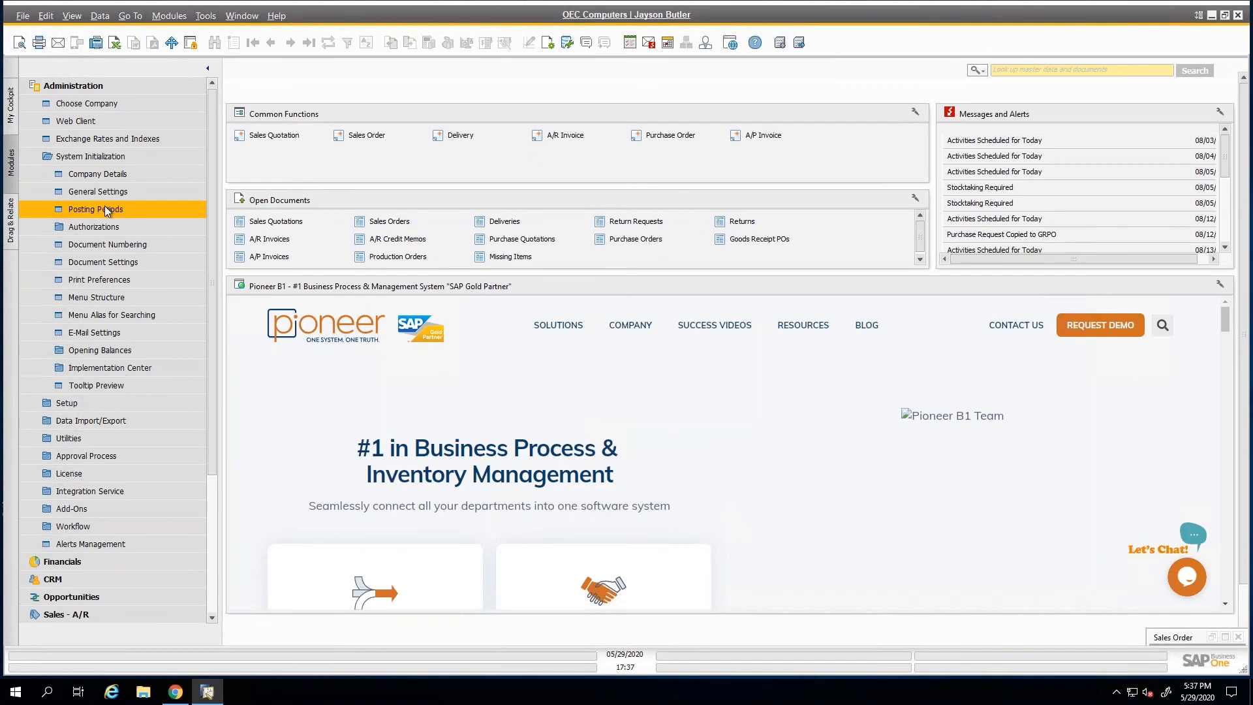
{"action": "left_click", "coordinate": [106, 210]}
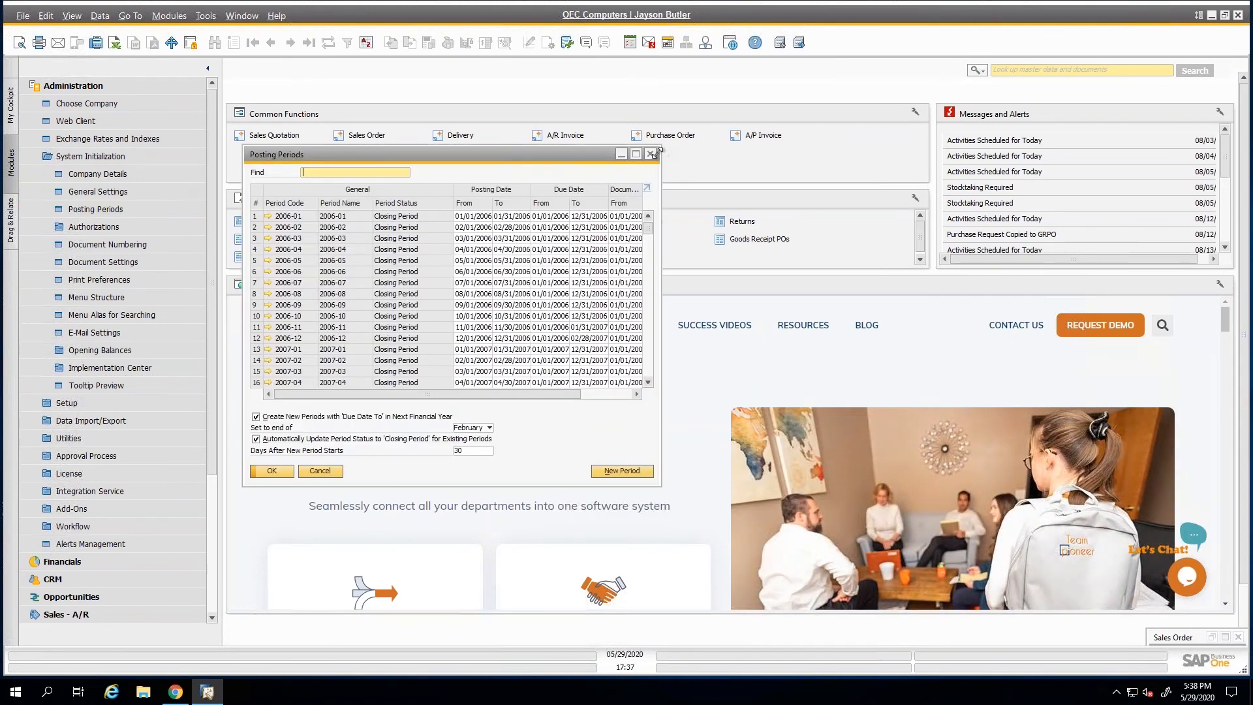
{"action": "left_click_drag", "start_coordinate": [659, 149], "coordinate": [766, 96]}
{"action": "left_click", "coordinate": [743, 98]}
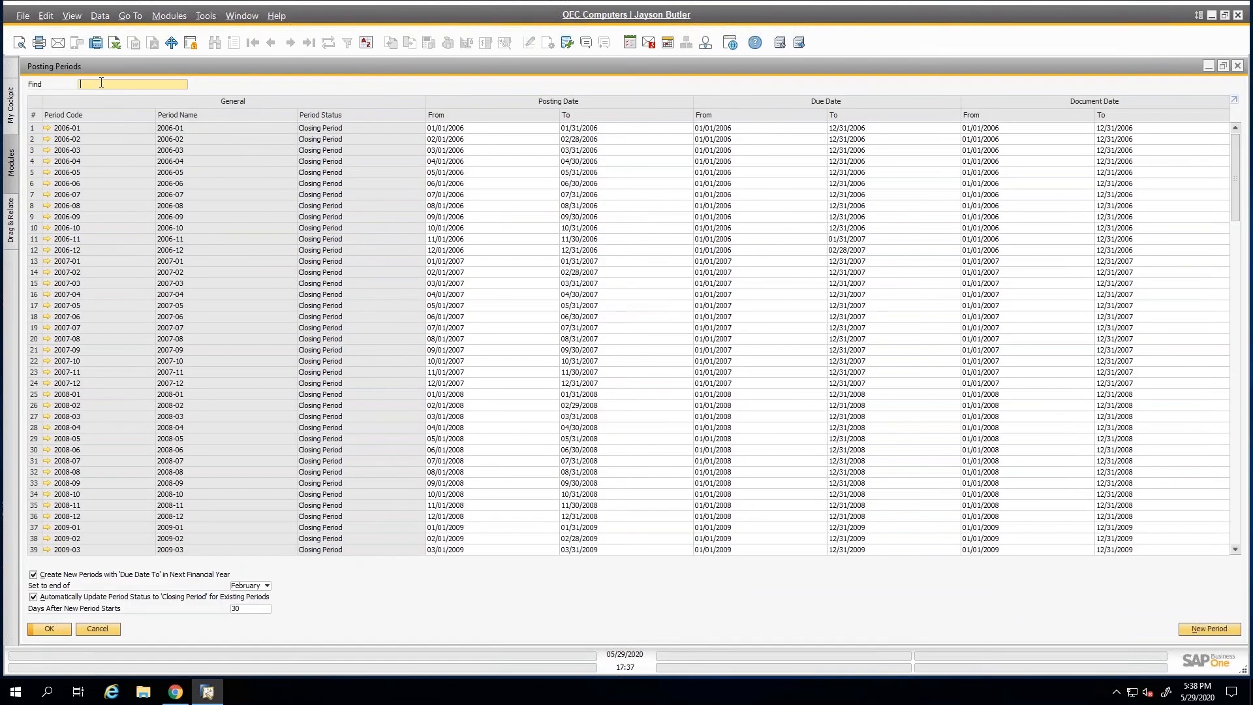
Find the 2020 posting periods, and view the month choices for the end of the due date range without changing them.
{"action": "type", "text": "2020"}
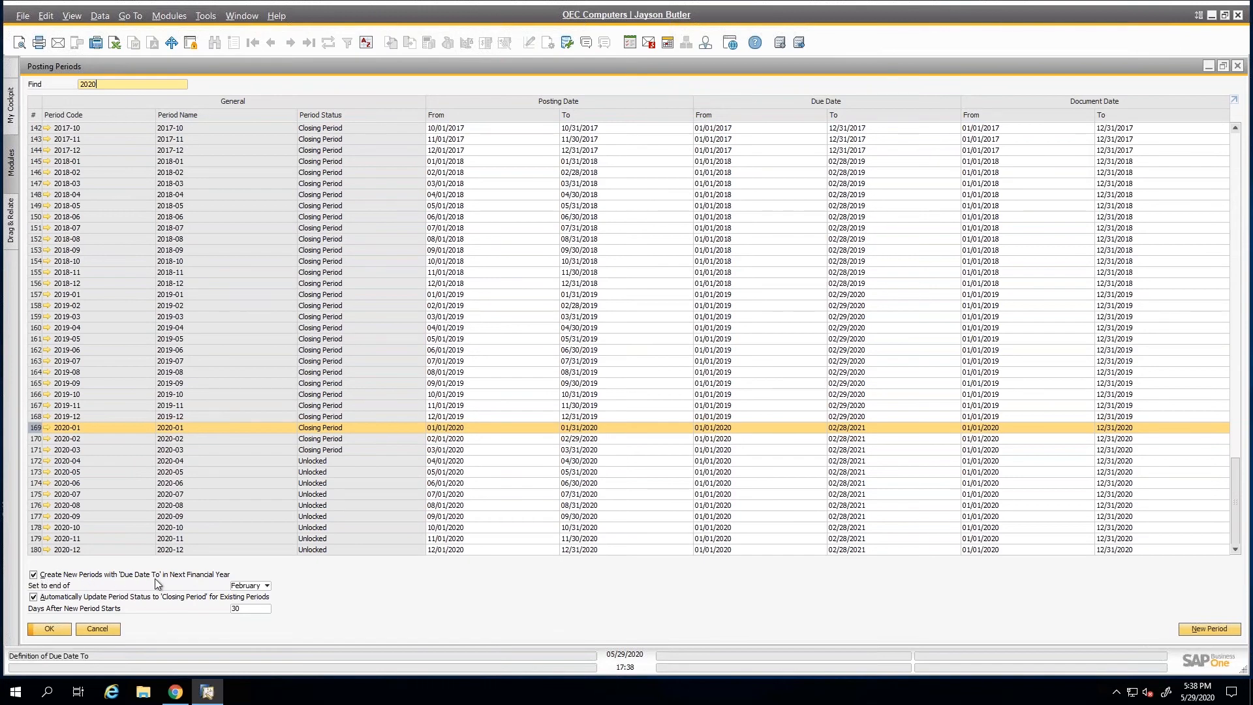
{"action": "left_click", "coordinate": [248, 585]}
{"action": "left_click", "coordinate": [248, 586]}
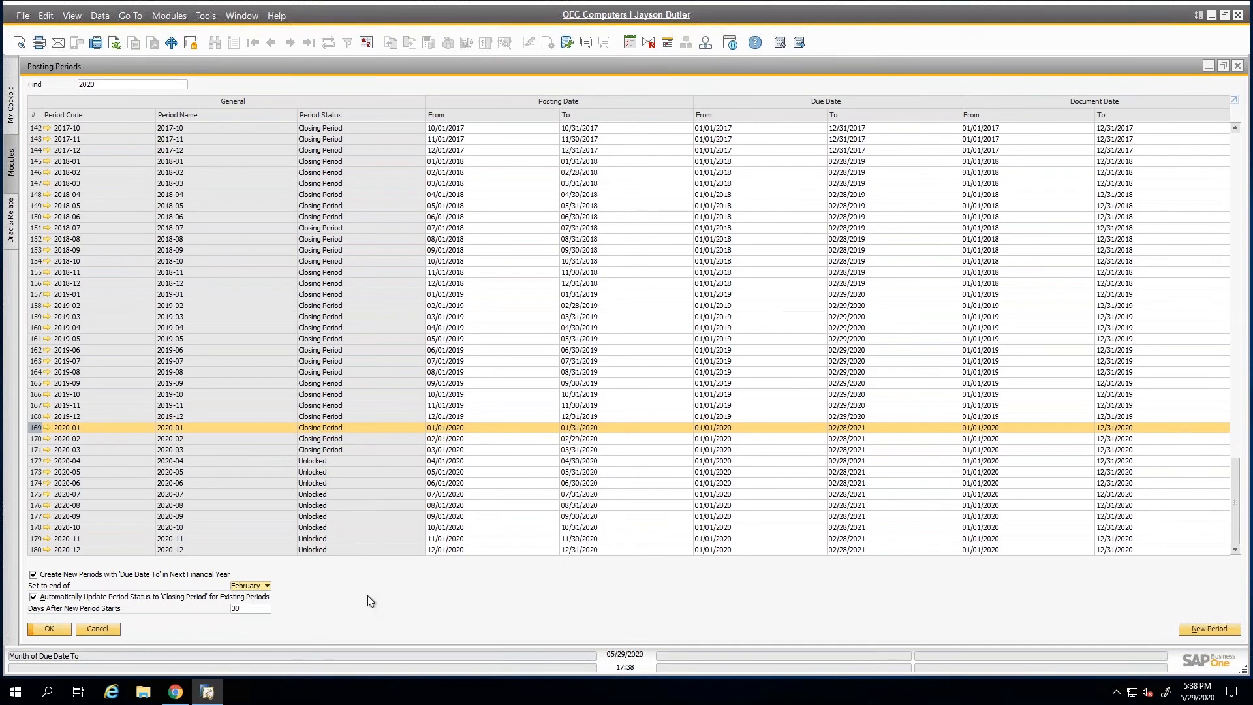
Start a new posting period with code and name 2021, cancel it without adding, and close Posting Periods.
{"action": "left_click", "coordinate": [1200, 628]}
{"action": "type", "text": "2021"}
{"action": "key", "text": "Tab"}
{"action": "type", "text": "20"}
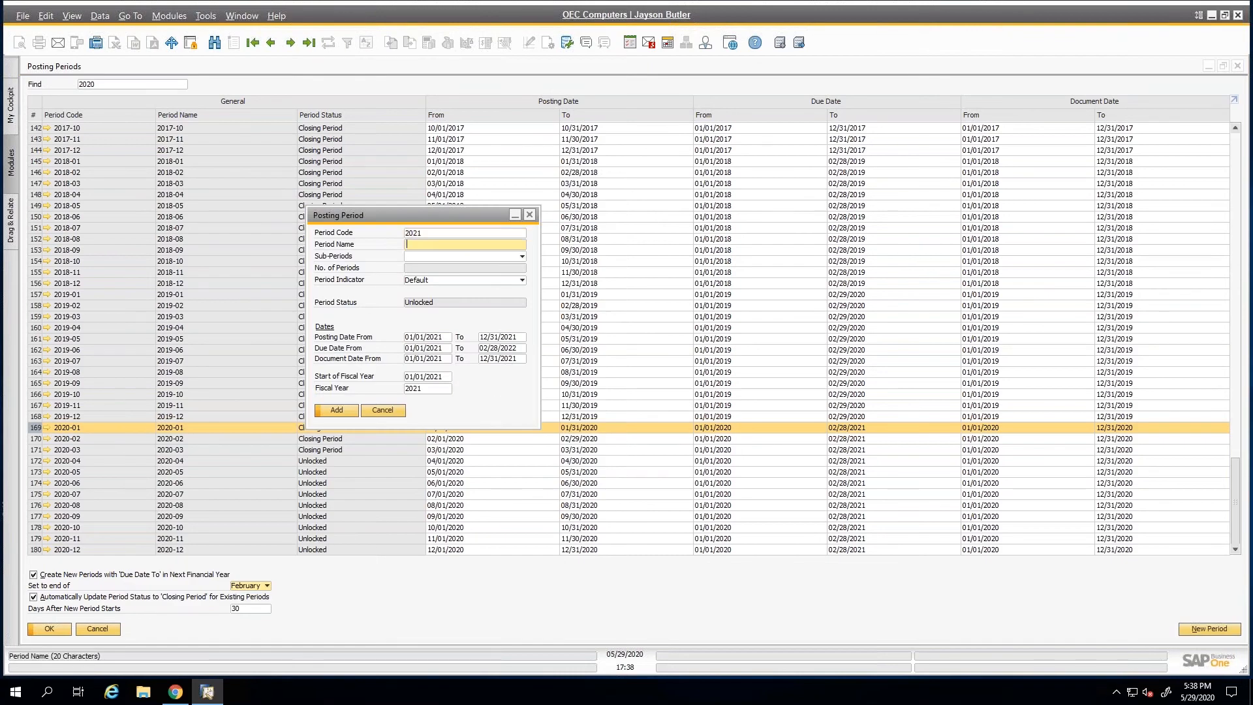
{"action": "type", "text": "21"}
{"action": "key", "text": "Tab"}
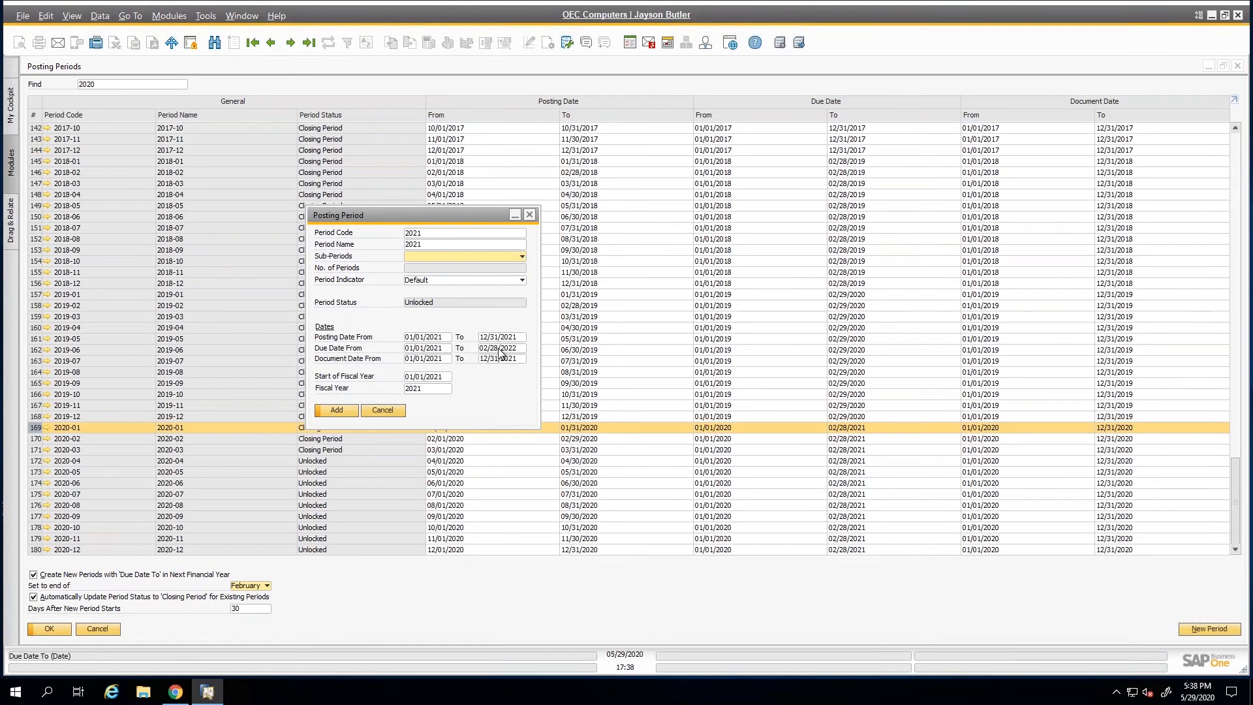
{"action": "left_click", "coordinate": [385, 409]}
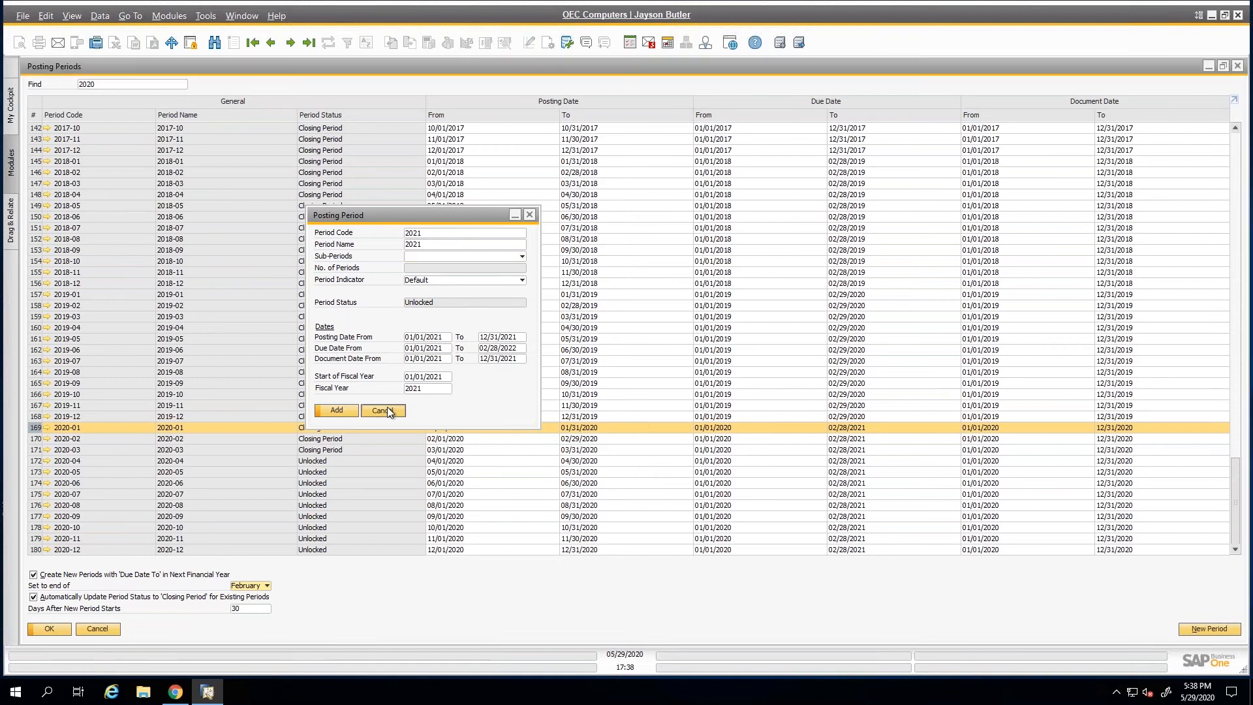
{"action": "left_click", "coordinate": [106, 628]}
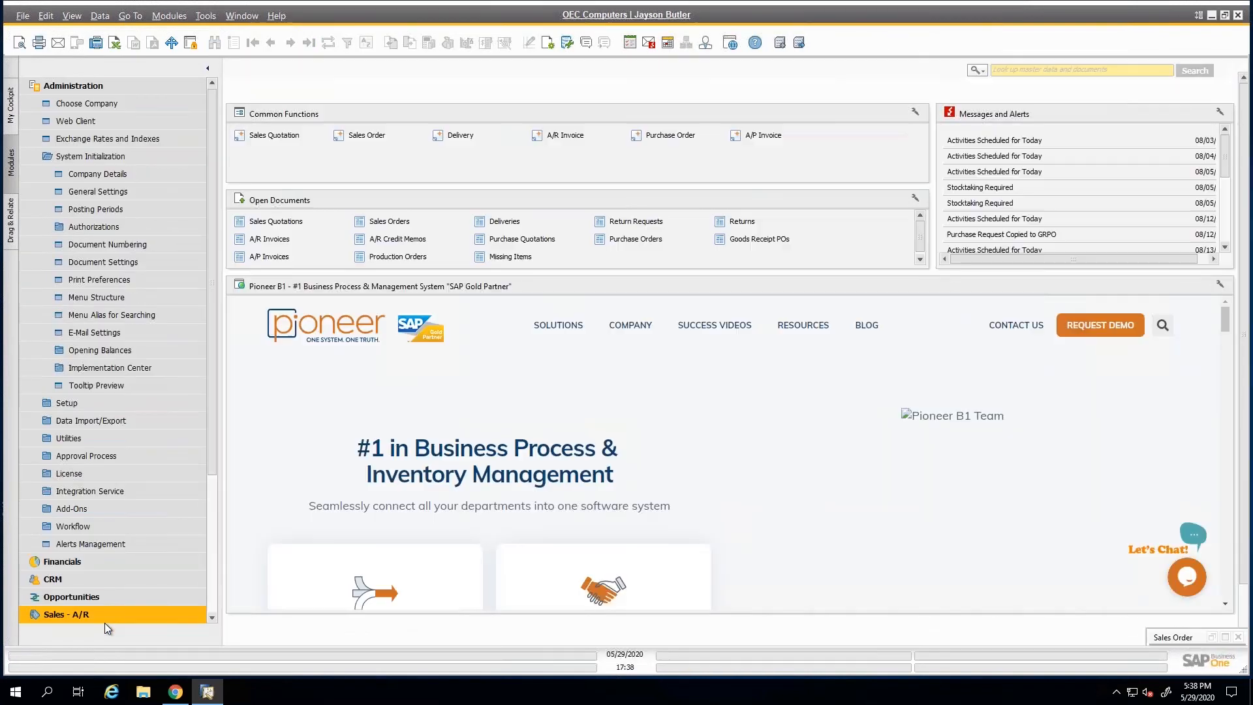
Bring up the last A/R invoice from the Sales - A/R module and show its accounting details.
{"action": "left_click", "coordinate": [93, 85]}
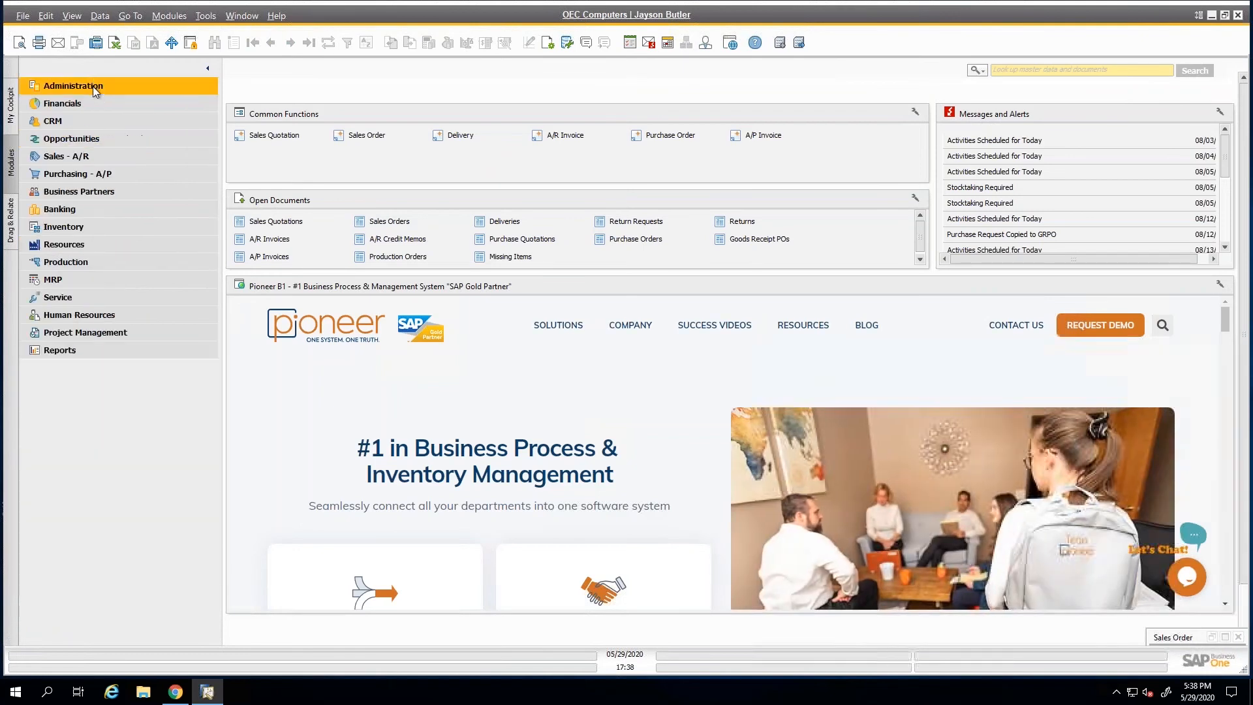
{"action": "left_click", "coordinate": [79, 157]}
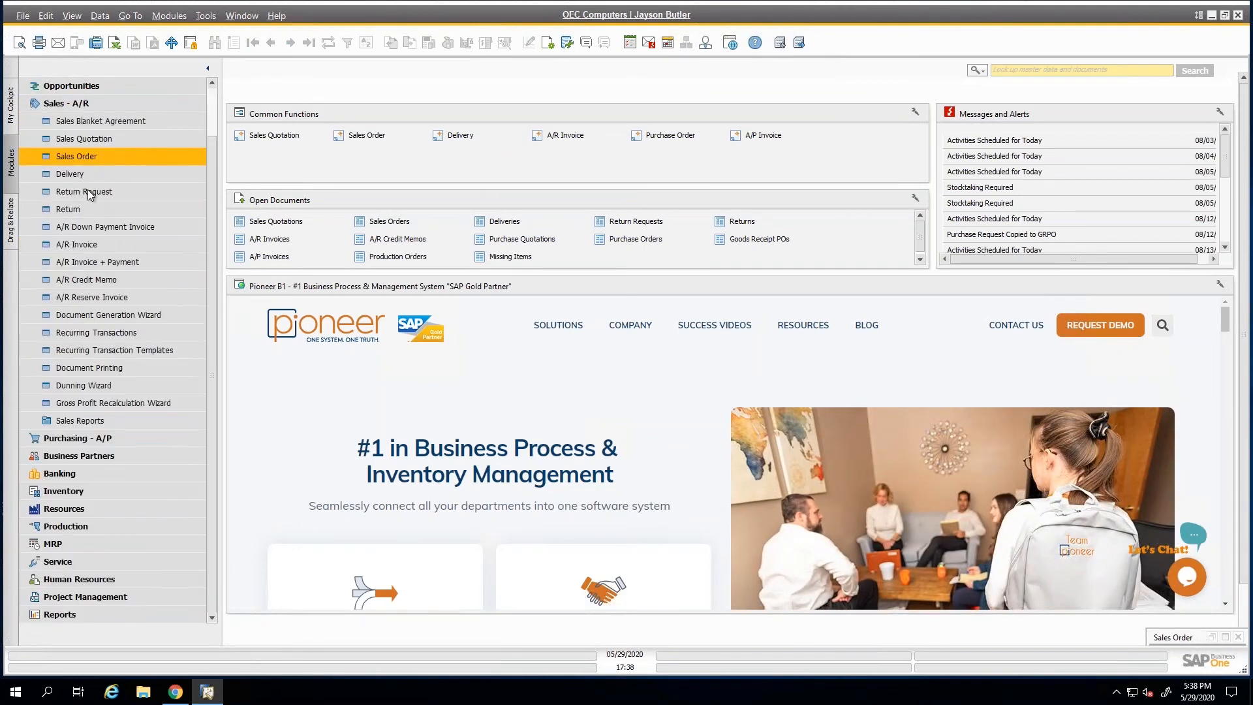
{"action": "left_click", "coordinate": [87, 241]}
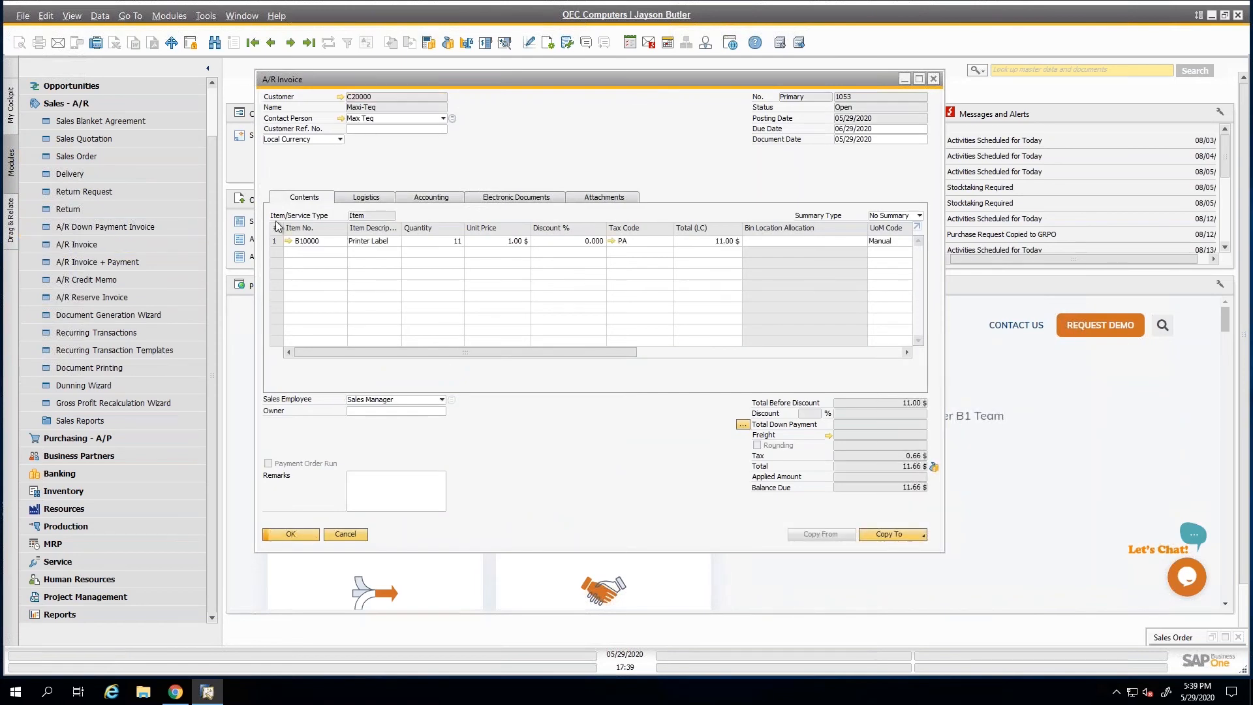
{"action": "left_click", "coordinate": [435, 199]}
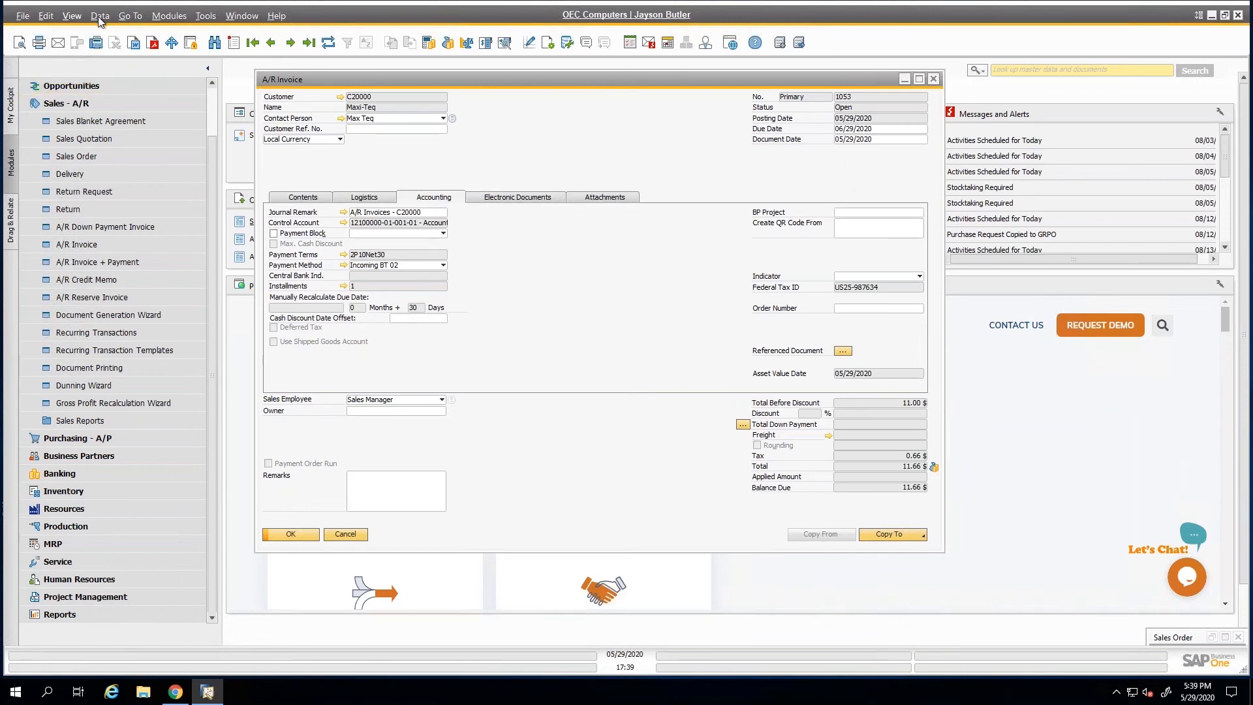
{"action": "left_click", "coordinate": [78, 18]}
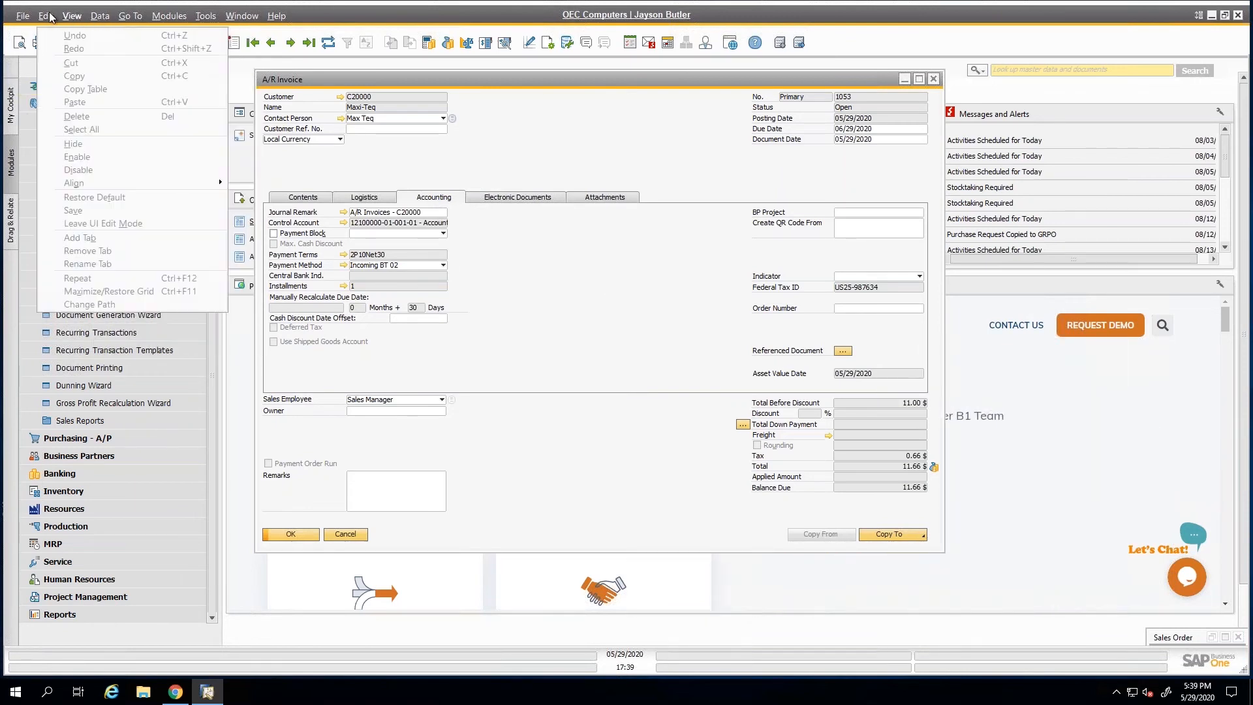
{"action": "left_click", "coordinate": [512, 157]}
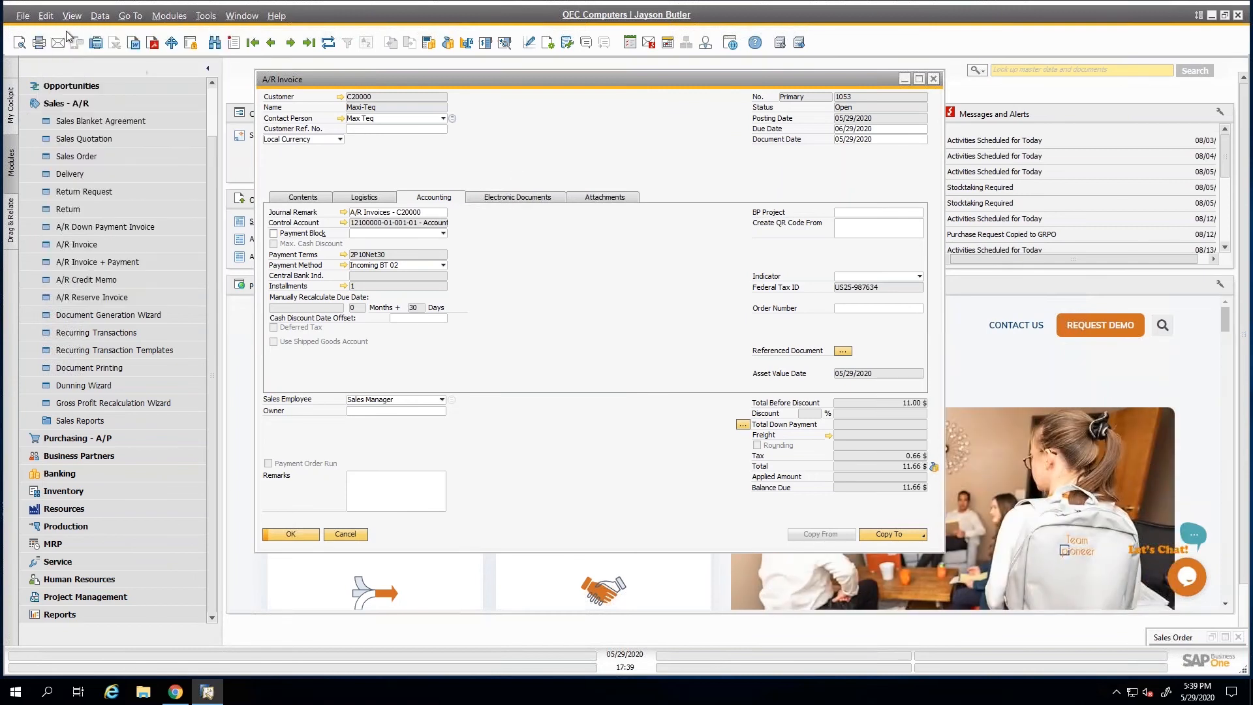
{"action": "left_click", "coordinate": [45, 16]}
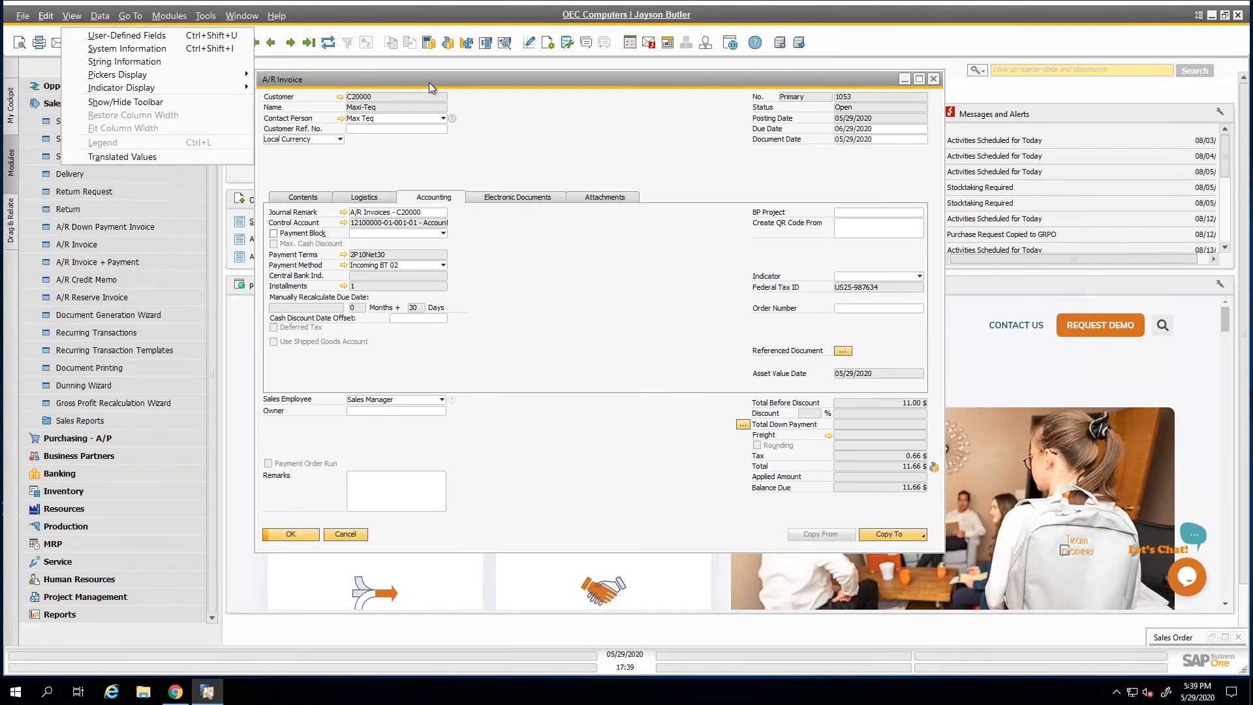
Open the A/R invoice's referenced documents and add A/P Invoice 1163 as the first document referred to.
{"action": "left_click_drag", "start_coordinate": [429, 82], "coordinate": [382, 84]}
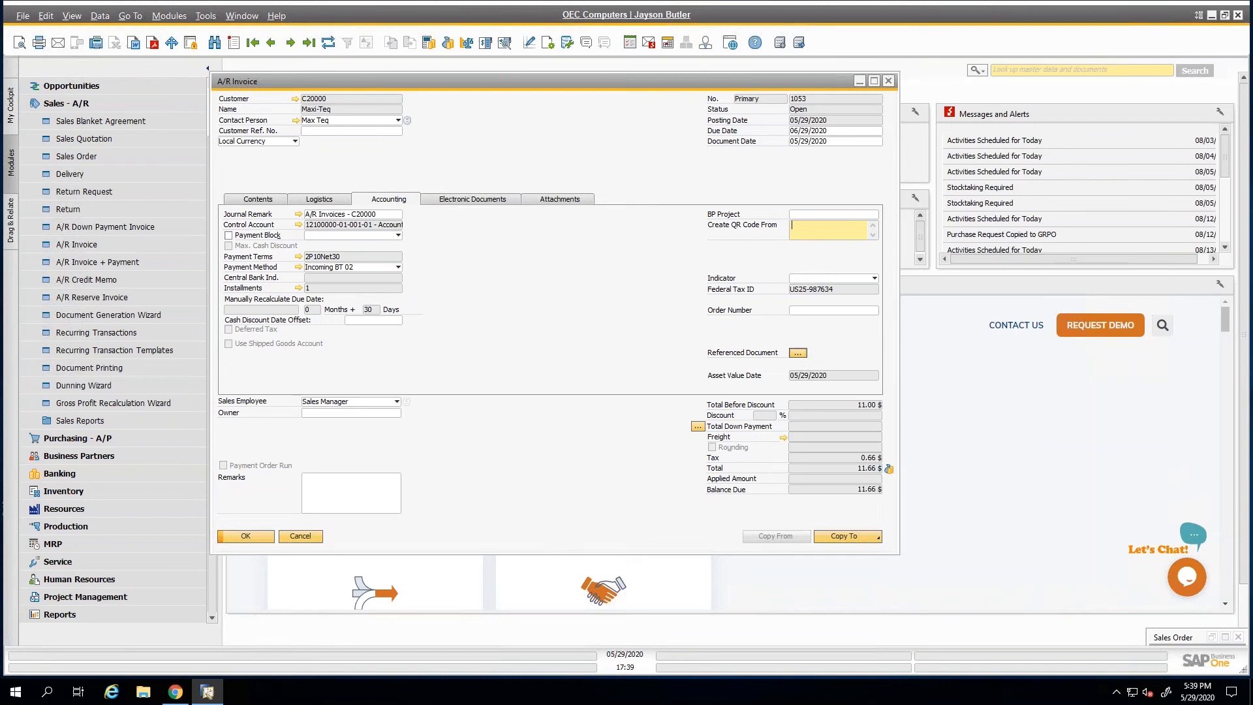
{"action": "left_click", "coordinate": [798, 352]}
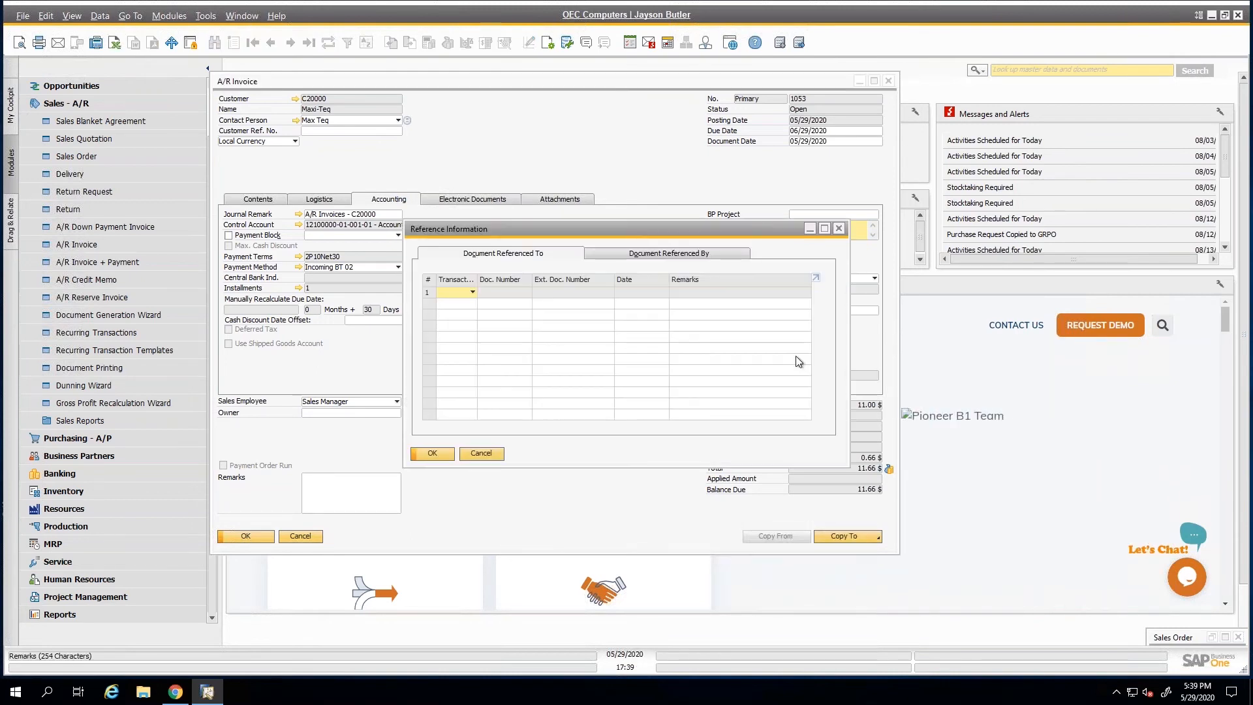
{"action": "left_click", "coordinate": [471, 293]}
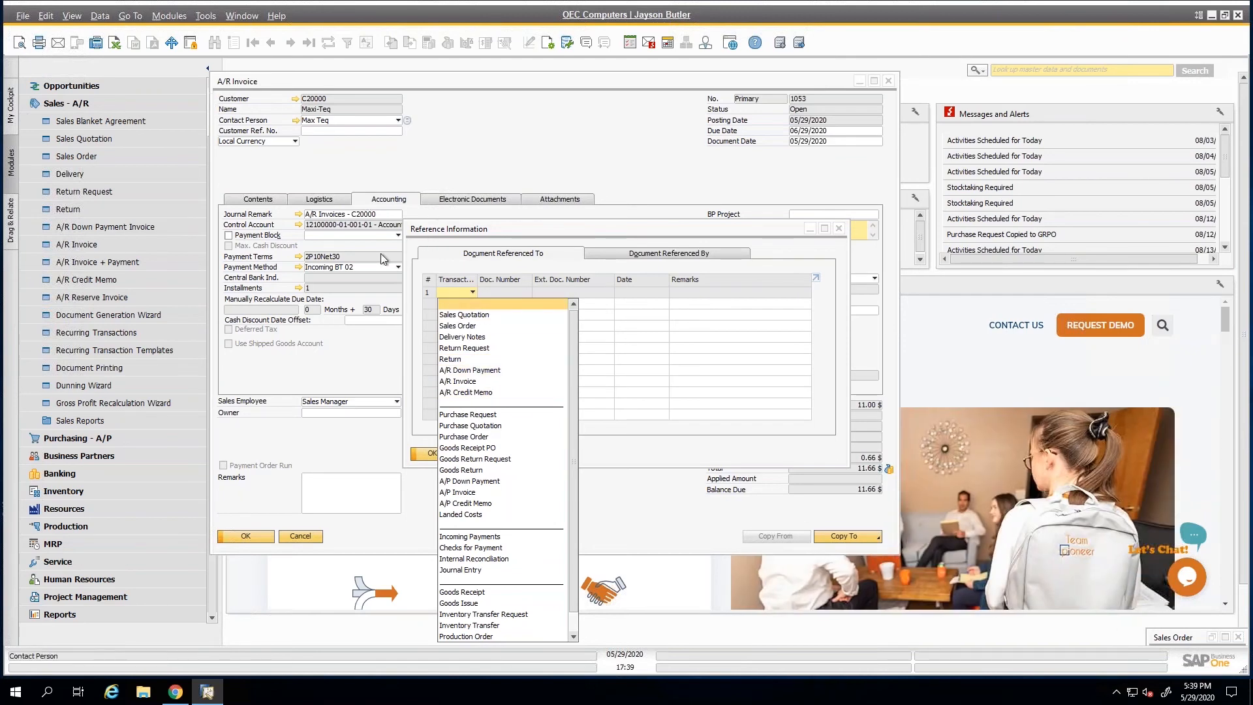
{"action": "left_click", "coordinate": [471, 493]}
{"action": "left_click", "coordinate": [512, 291]}
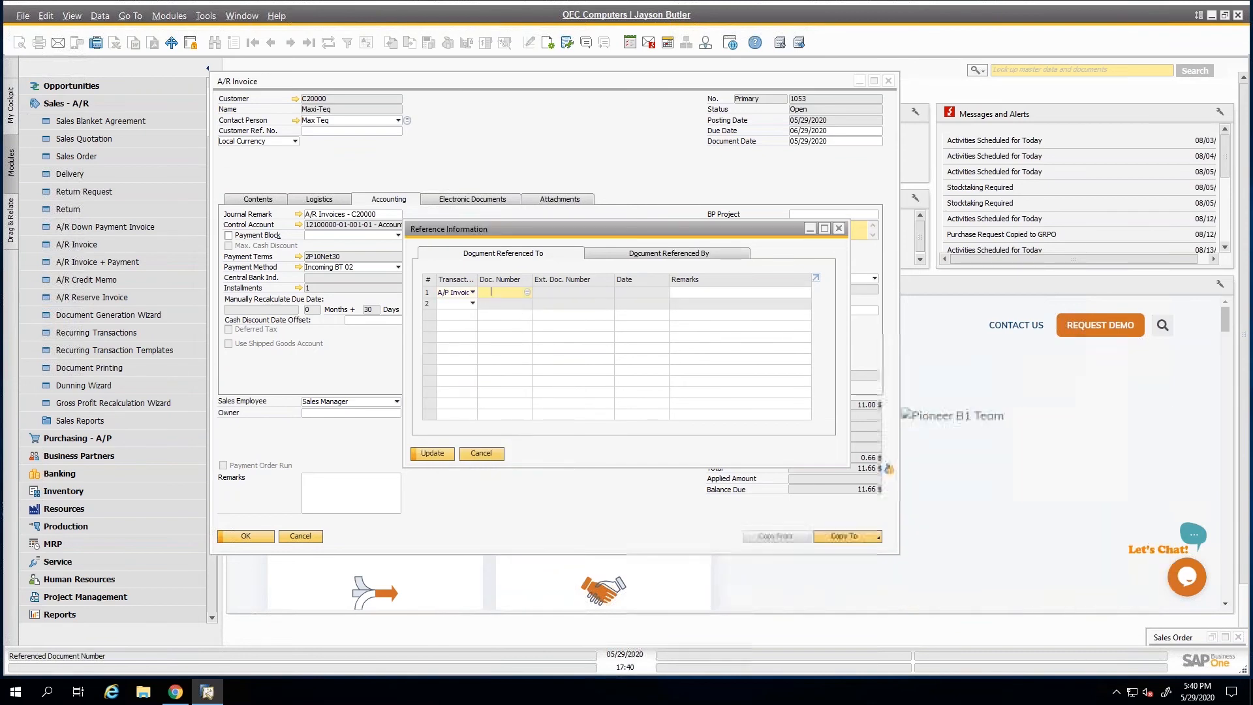
{"action": "key", "text": "Tab"}
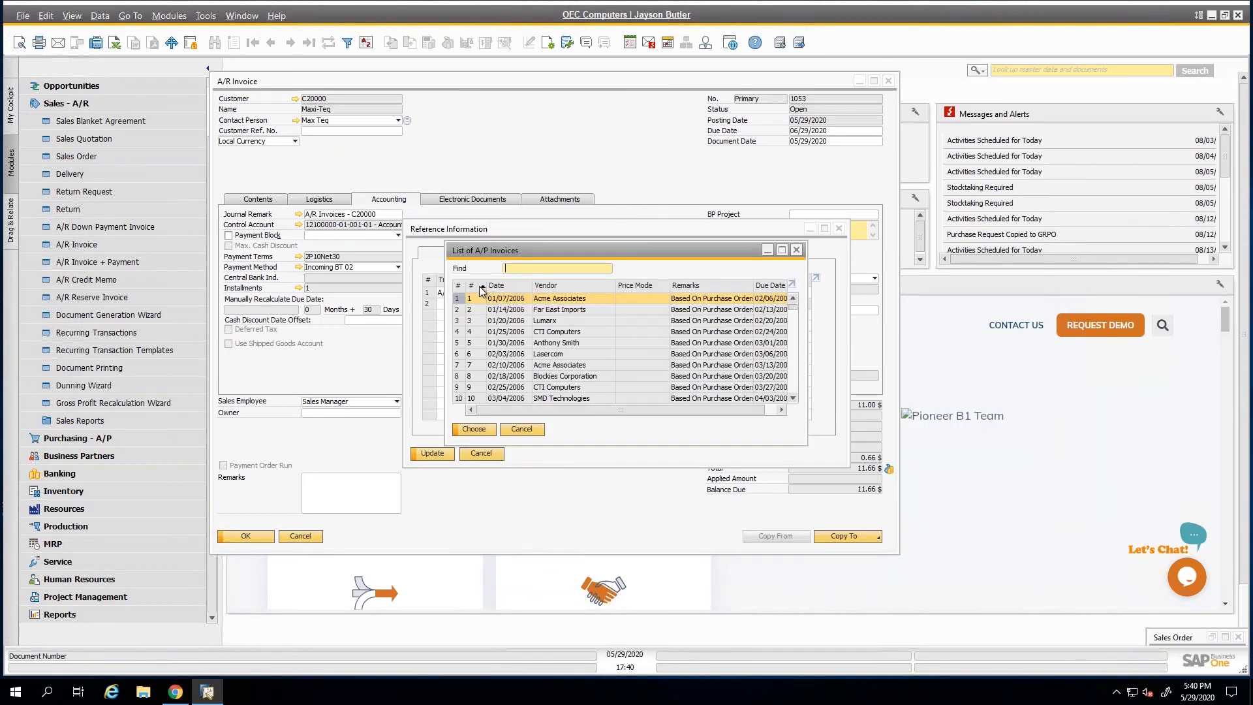
{"action": "double_click", "coordinate": [480, 288]}
{"action": "double_click", "coordinate": [511, 300]}
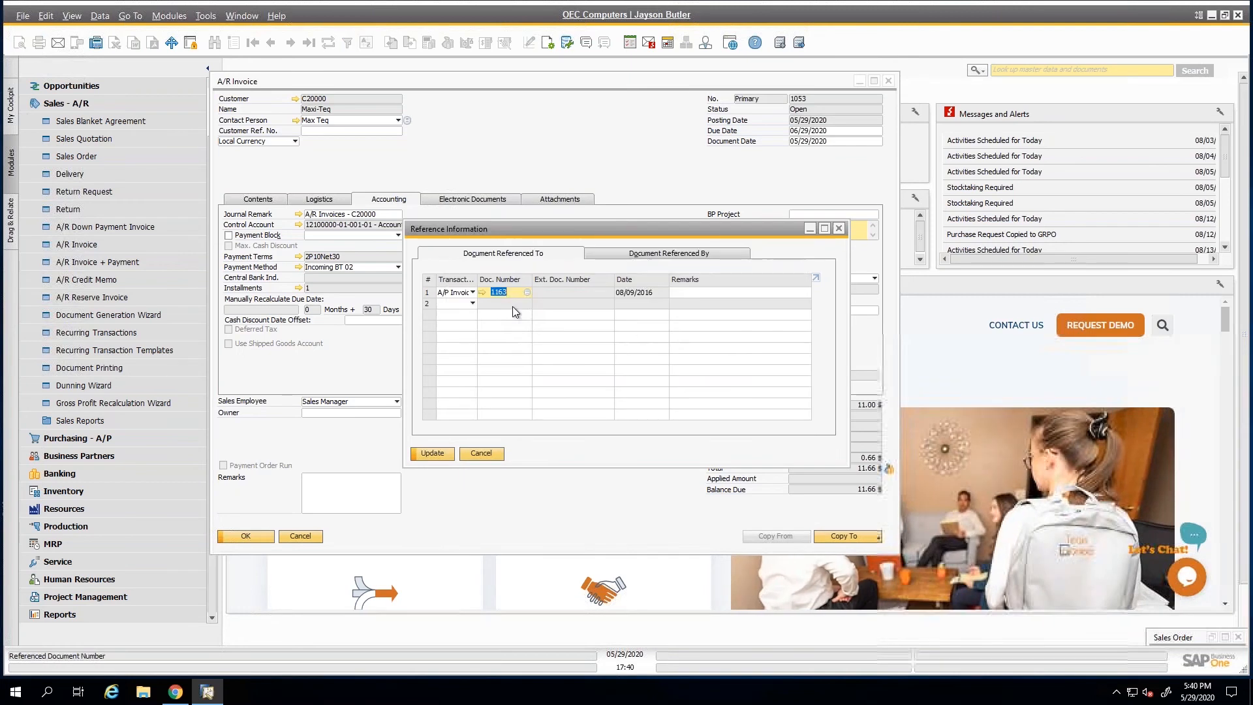
Enter the remark iuyhiuh for the referenced A/P invoice, and save both the reference information and the A/R invoice.
{"action": "left_click", "coordinate": [717, 293]}
{"action": "type", "text": "iuyhiuh"}
{"action": "left_click", "coordinate": [464, 305]}
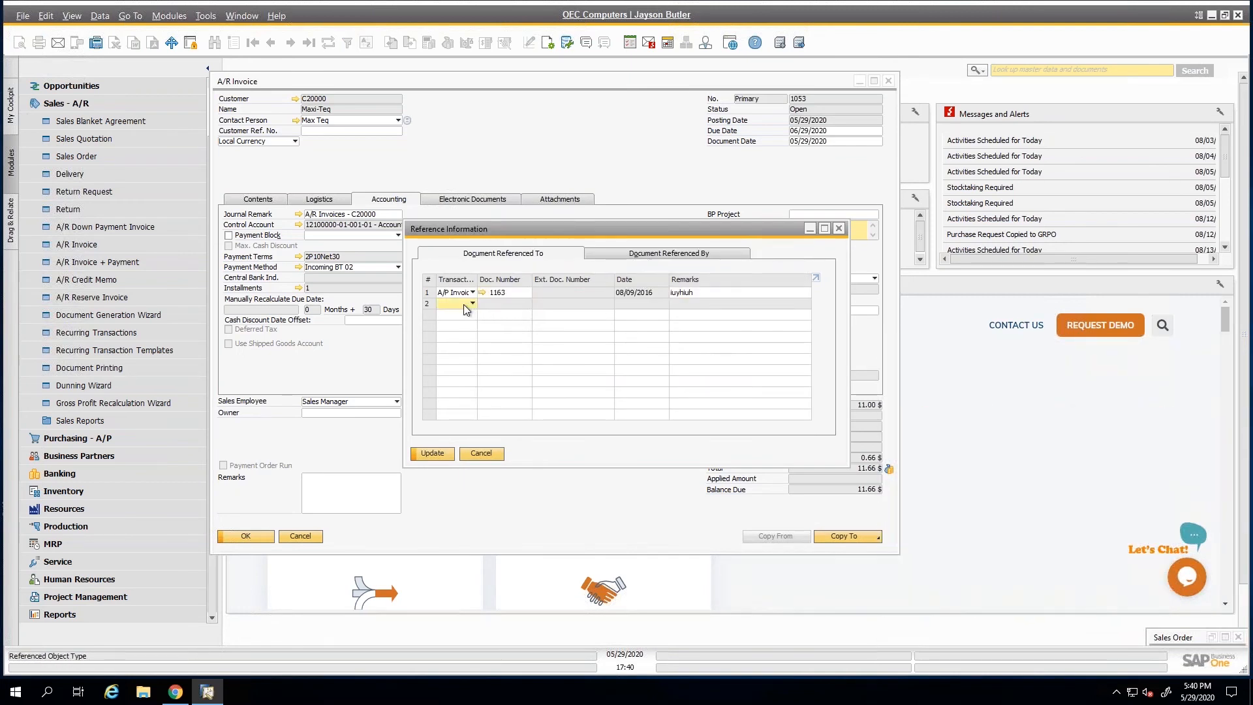
{"action": "left_click", "coordinate": [463, 304]}
{"action": "left_click", "coordinate": [462, 306]}
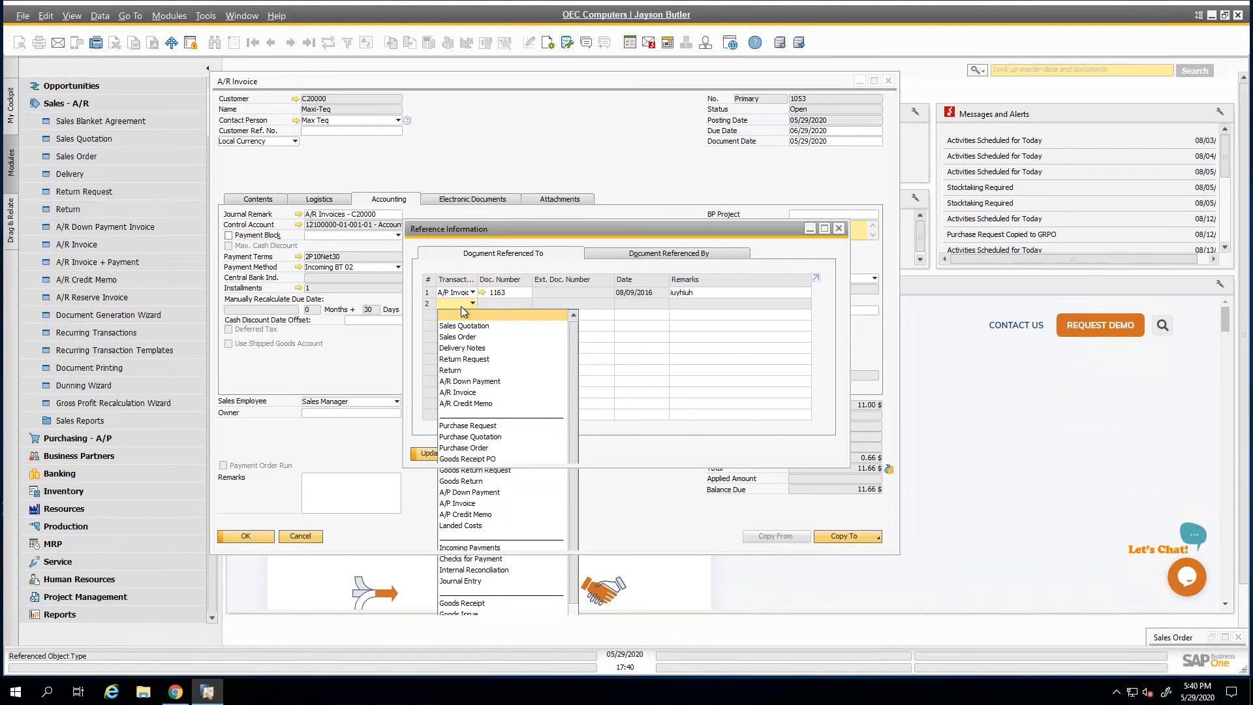
{"action": "left_click", "coordinate": [433, 453]}
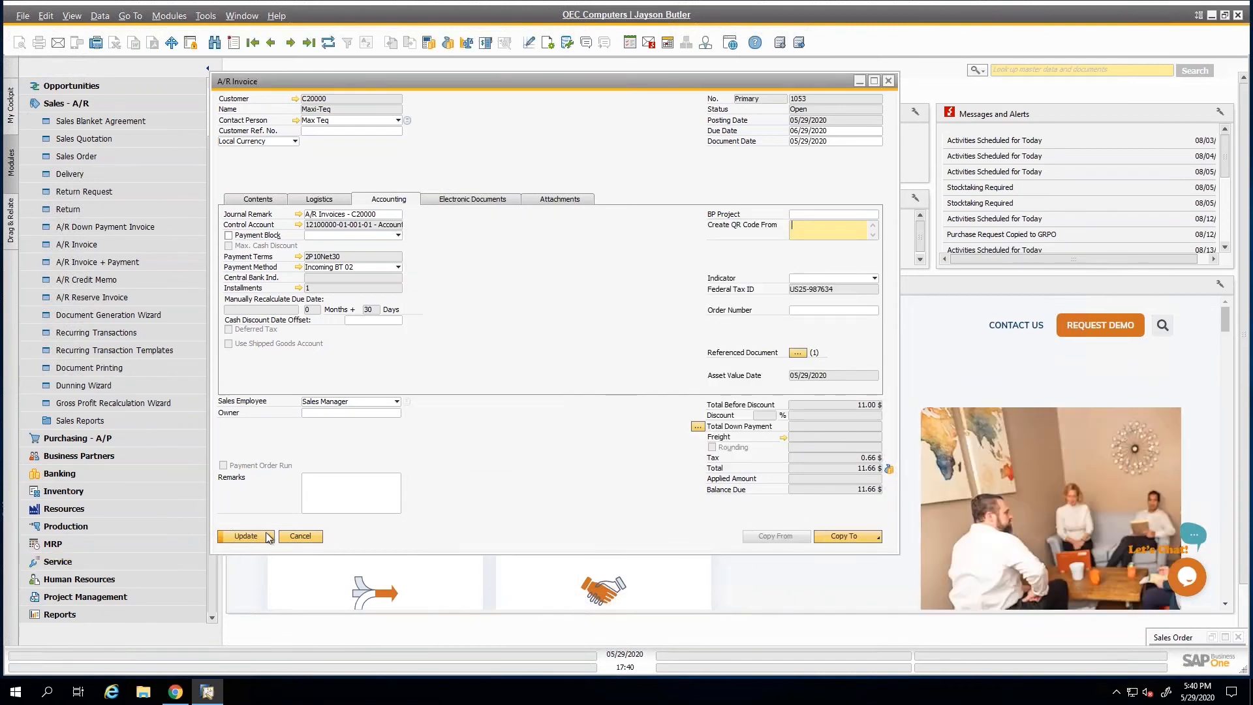
{"action": "left_click", "coordinate": [246, 536]}
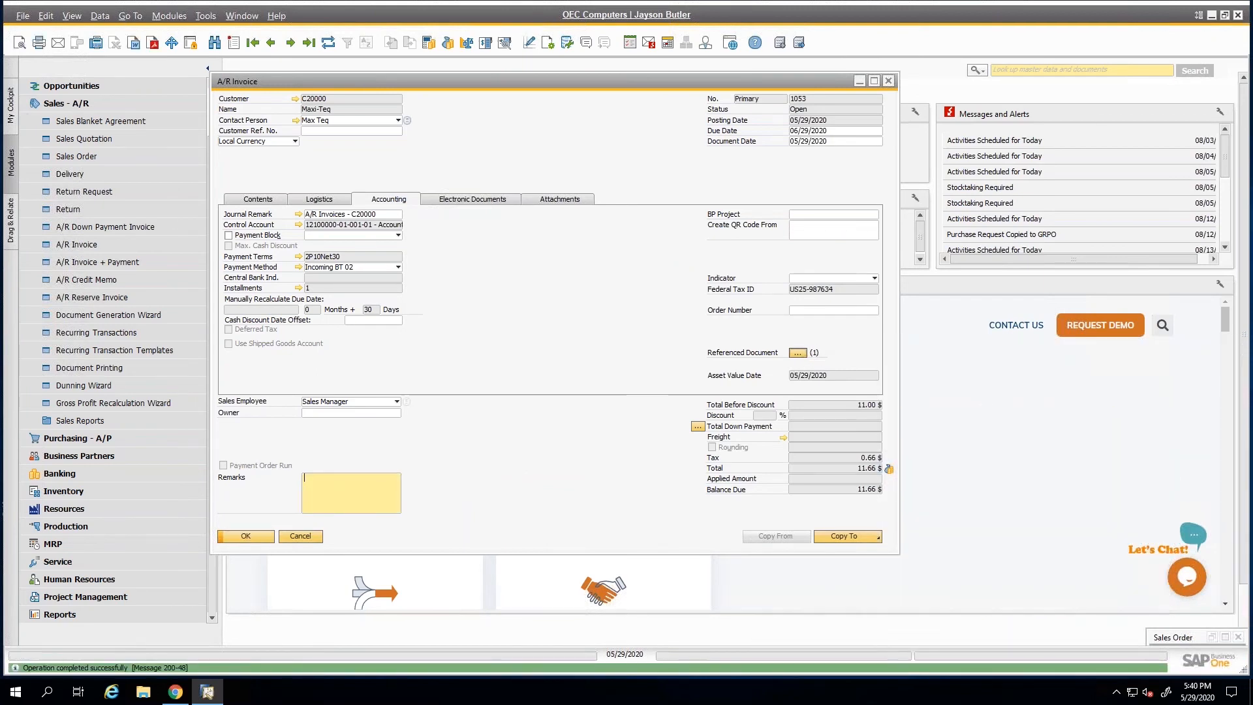
Reopen the referenced documents and add an External Document with external number 78547 in the second row.
{"action": "left_click", "coordinate": [803, 354]}
{"action": "left_click", "coordinate": [470, 304]}
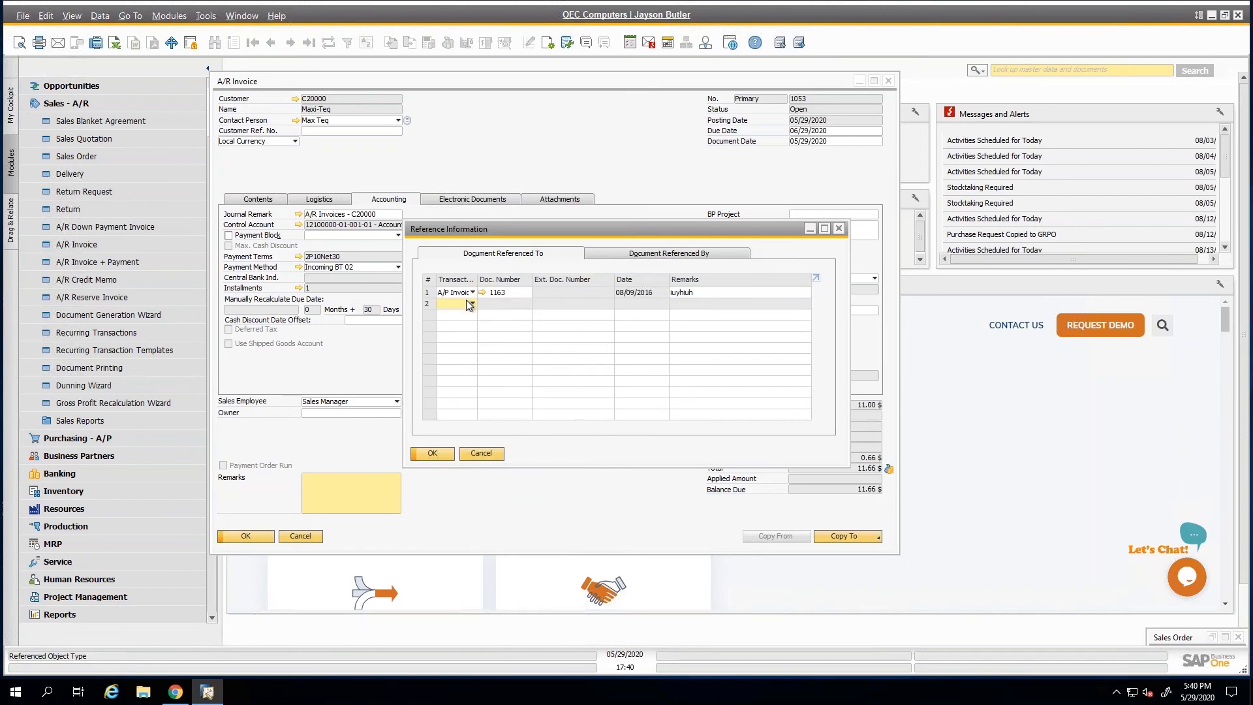
{"action": "left_click", "coordinate": [463, 303]}
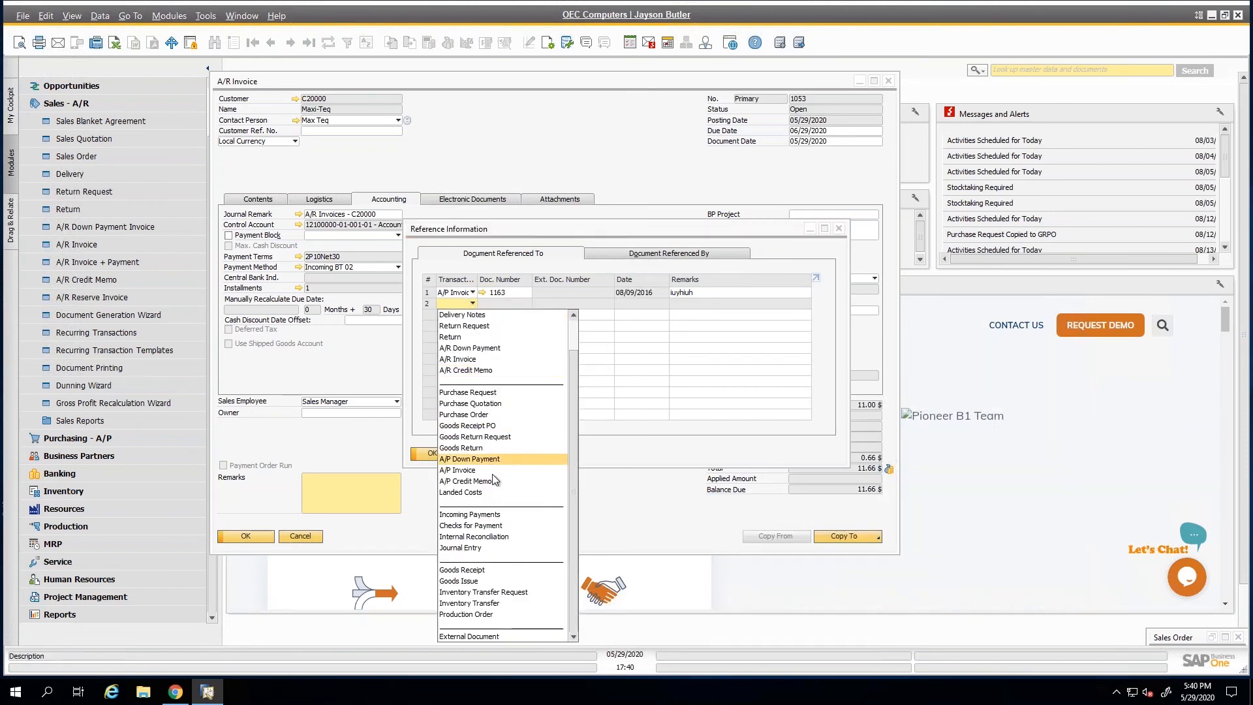
{"action": "left_click", "coordinate": [491, 637]}
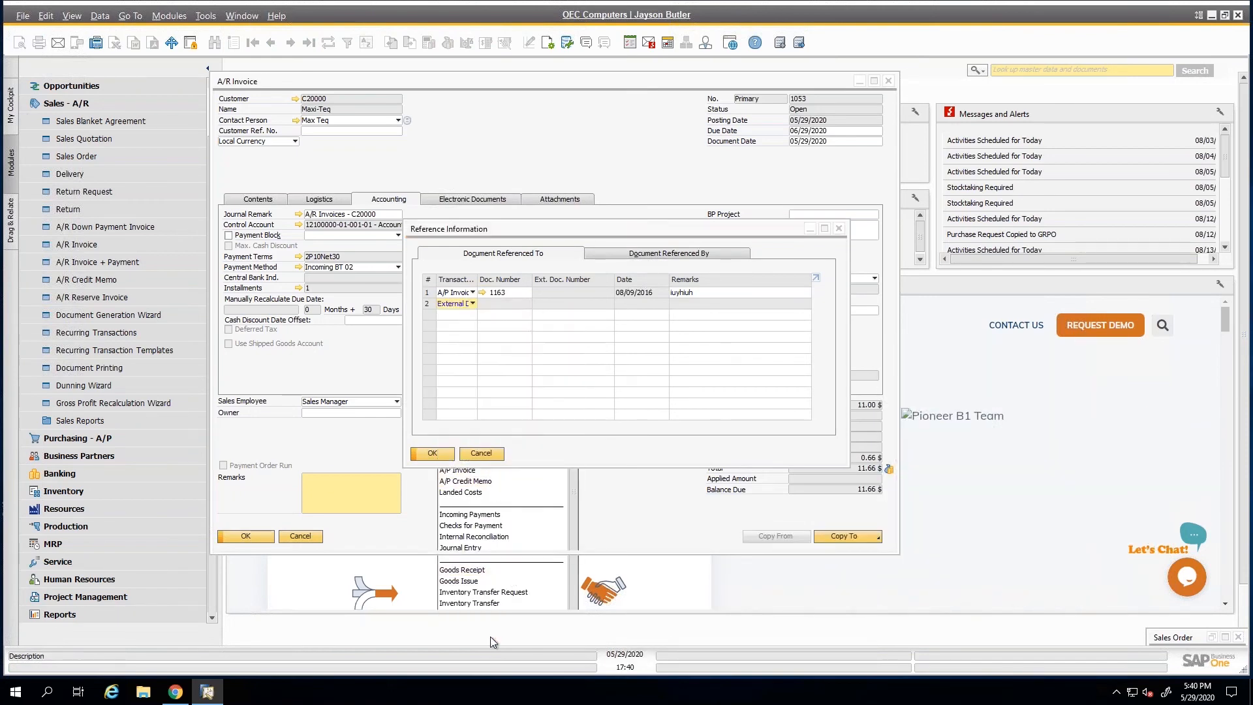
{"action": "left_click", "coordinate": [573, 302]}
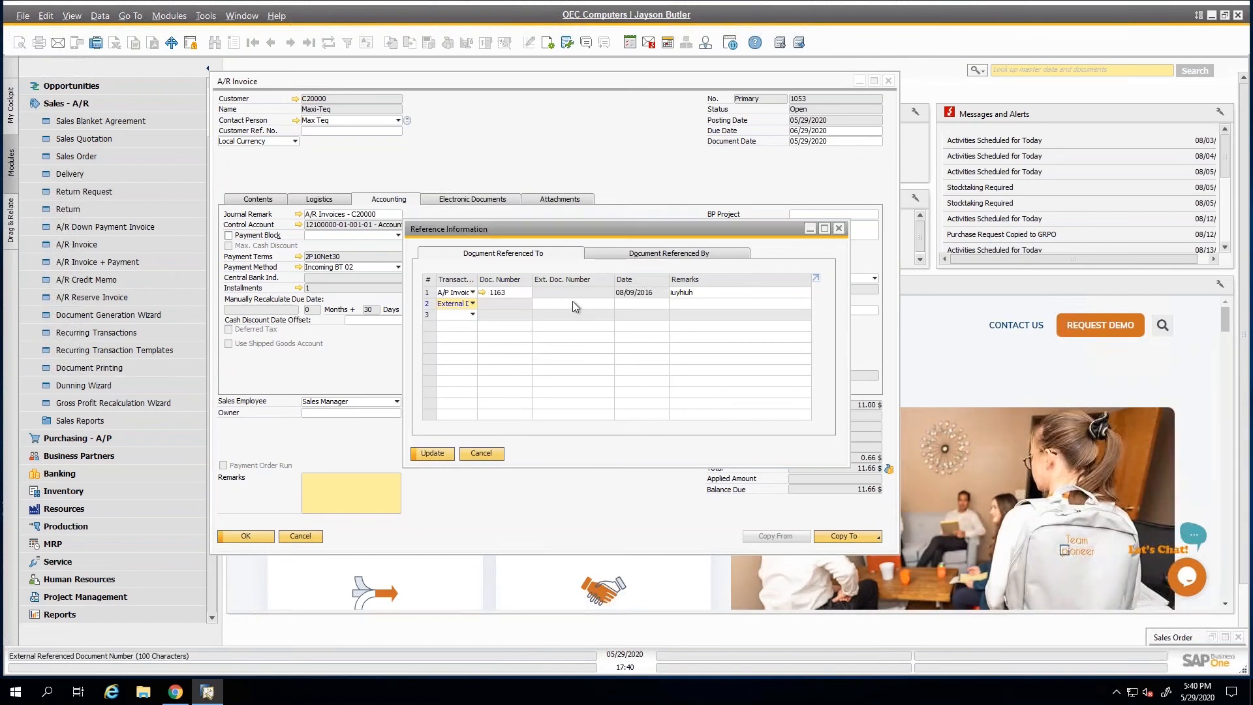
{"action": "type", "text": "78547"}
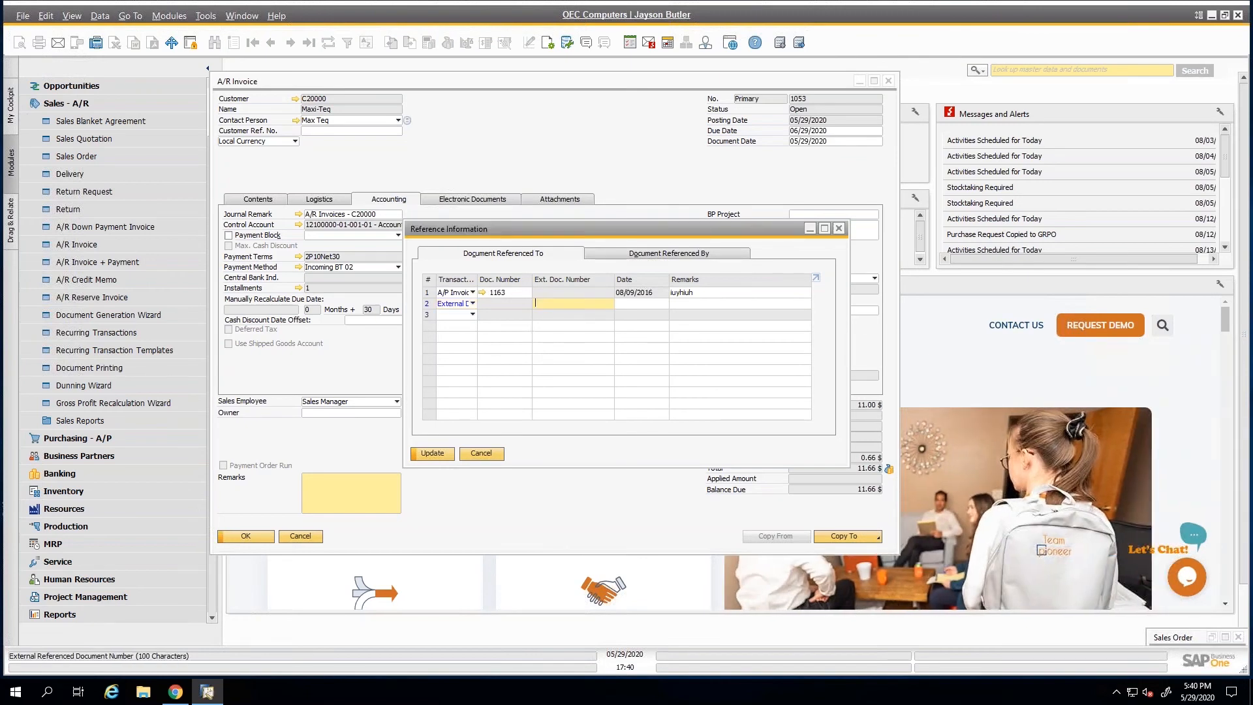
Give the external document the date 05/29/2020 and the remark Contract date, and save the reference and the invoice.
{"action": "left_click", "coordinate": [655, 303]}
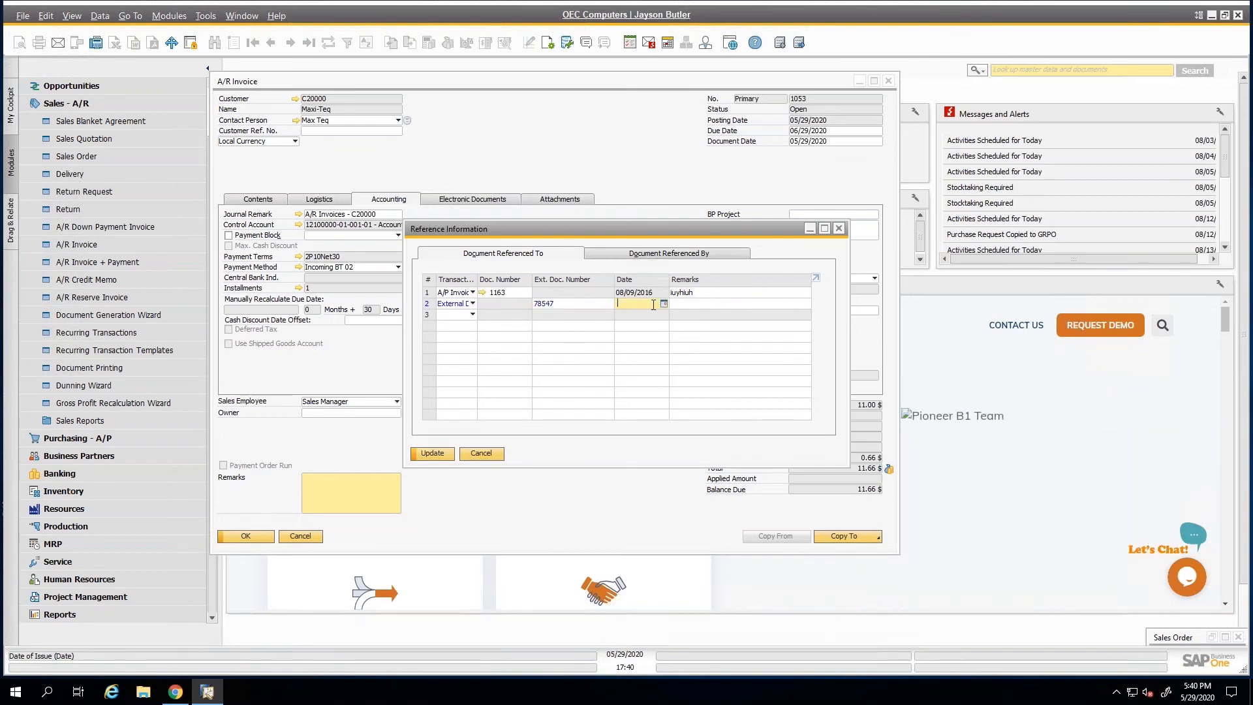
{"action": "key", "text": "Tab"}
{"action": "type", "text": "Contract d"}
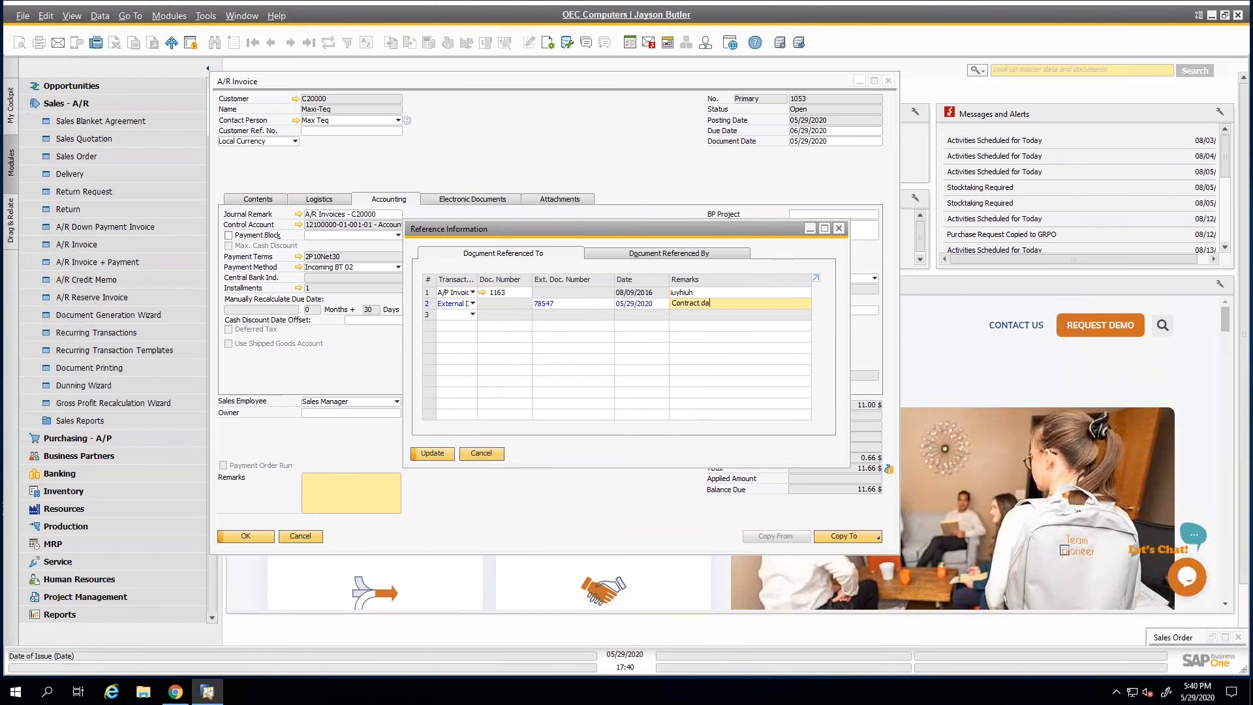
{"action": "left_click", "coordinate": [433, 455]}
{"action": "left_click", "coordinate": [246, 536]}
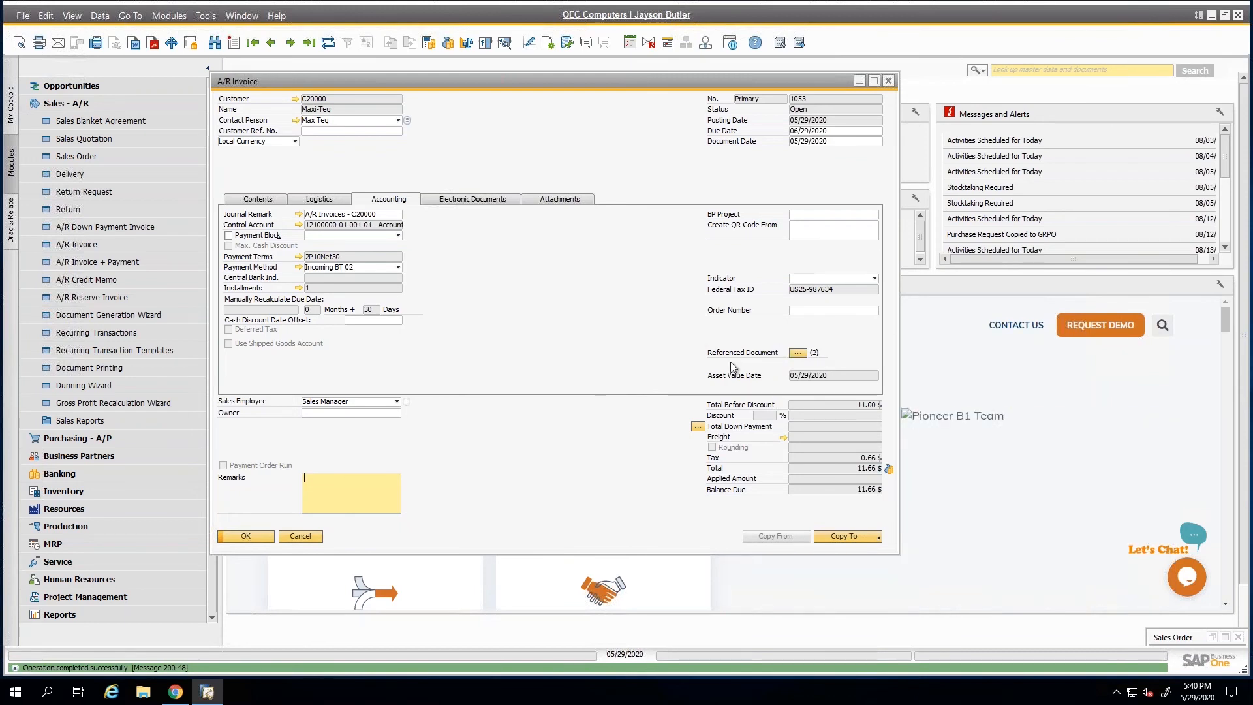
Show the invoice's item contents, view the Recurring Postings form from the Financials module, and close it without adding anything.
{"action": "left_click", "coordinate": [267, 197]}
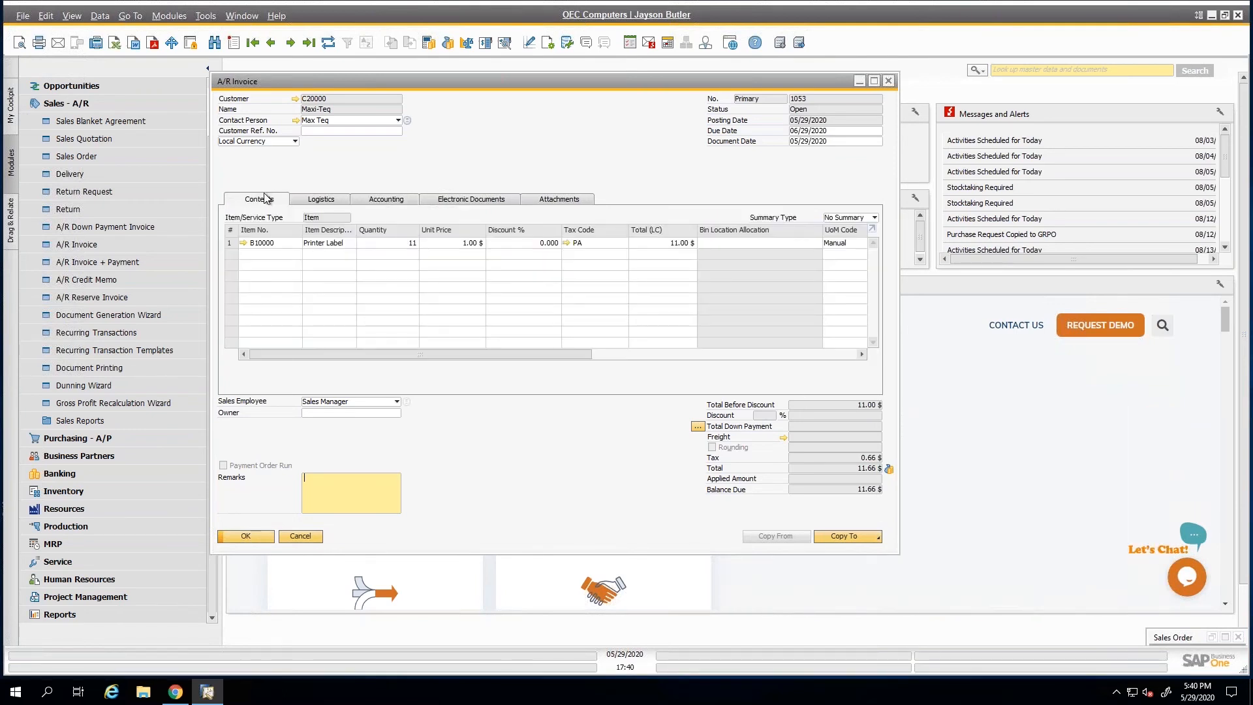
{"action": "left_click", "coordinate": [131, 105]}
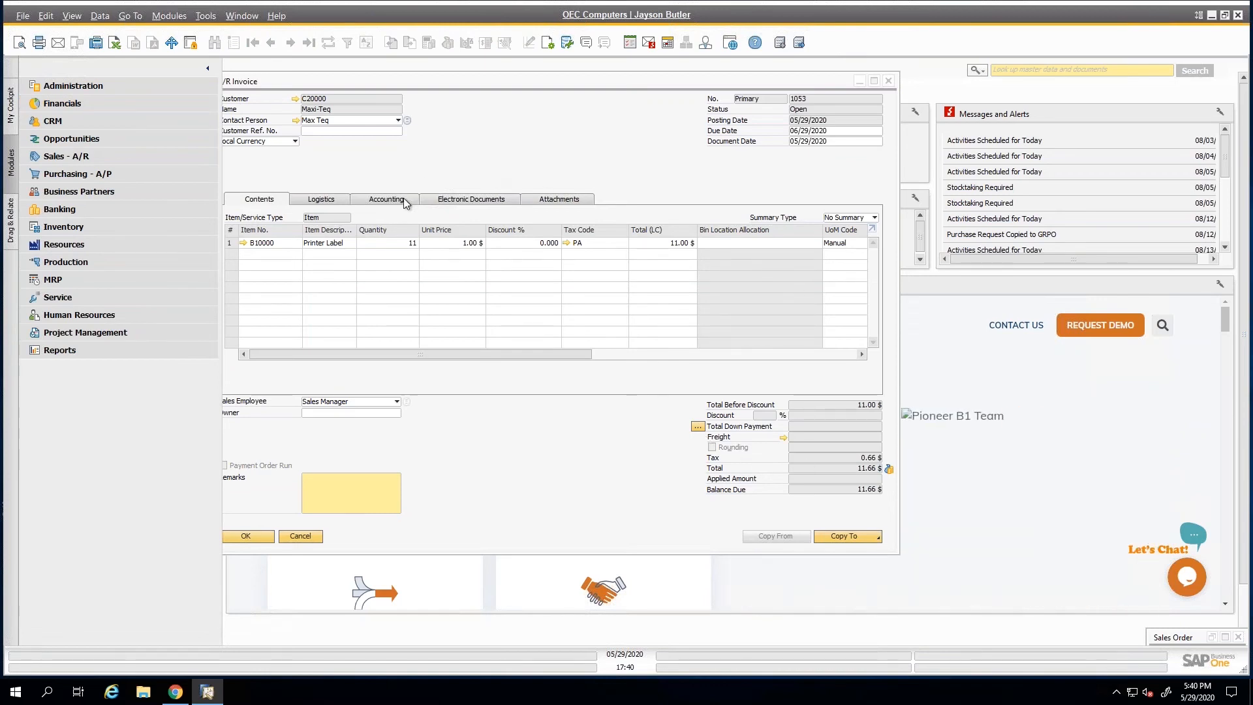
{"action": "left_click", "coordinate": [124, 104]}
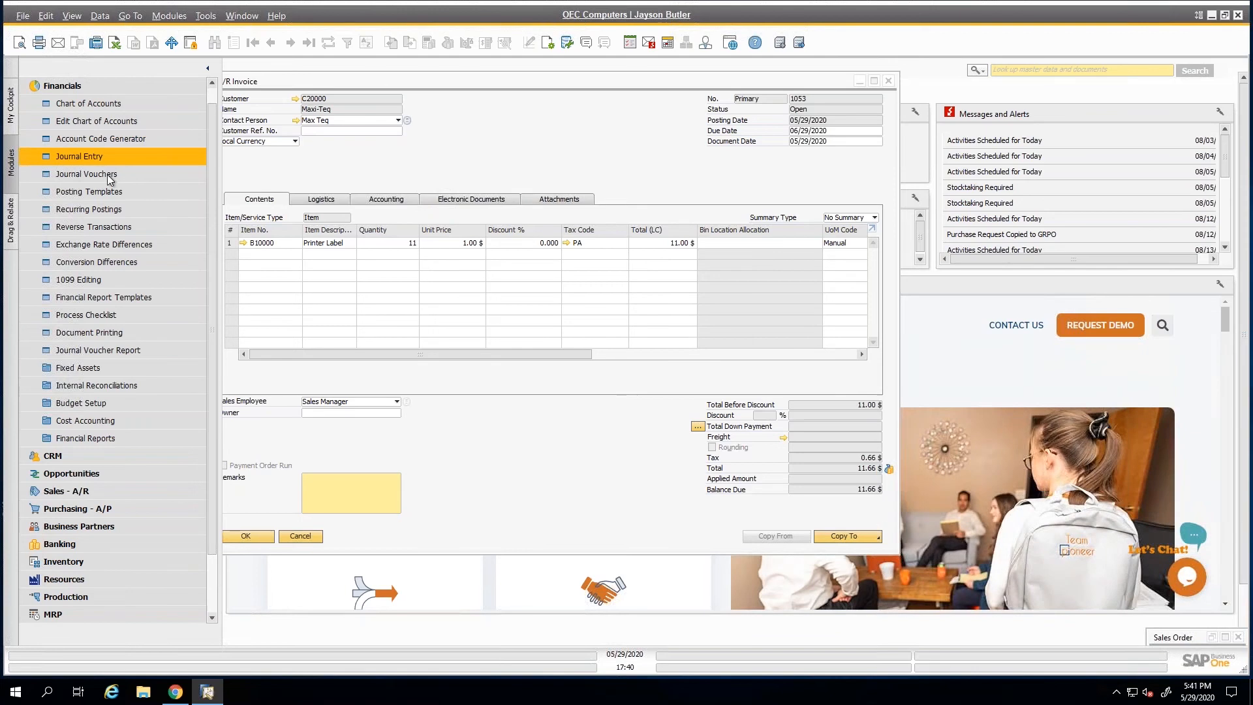
{"action": "left_click", "coordinate": [115, 209]}
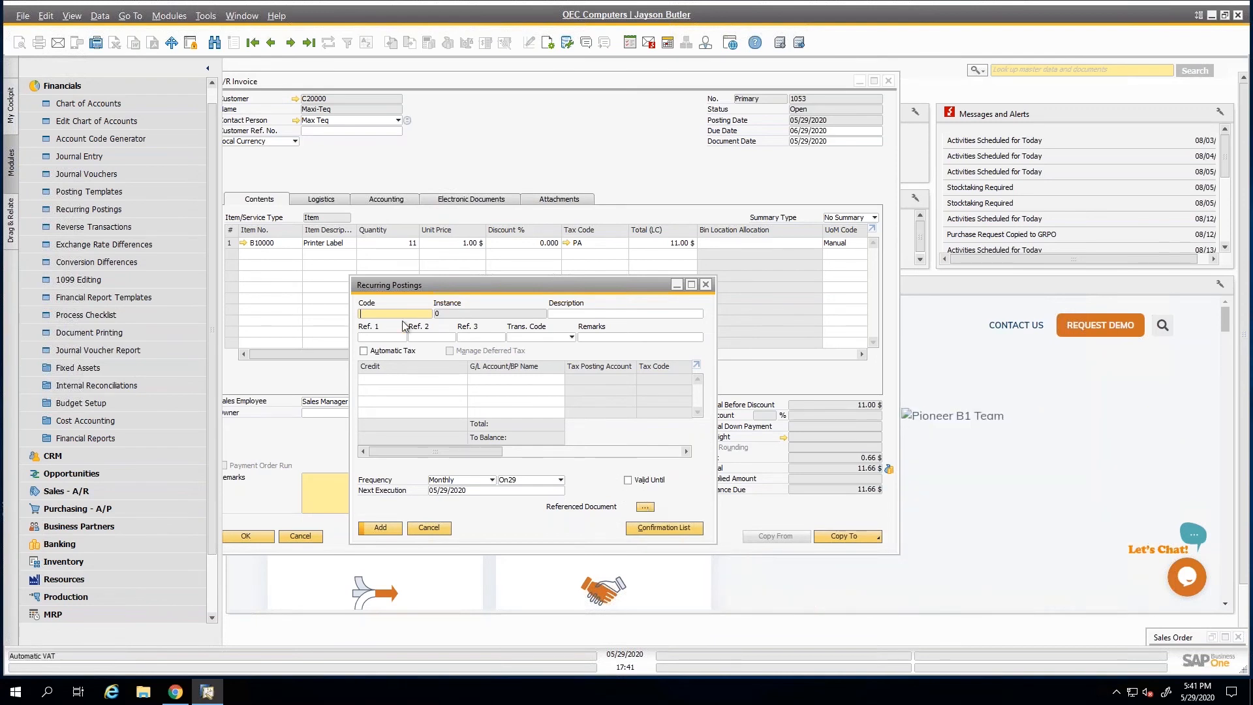
{"action": "left_click", "coordinate": [429, 527]}
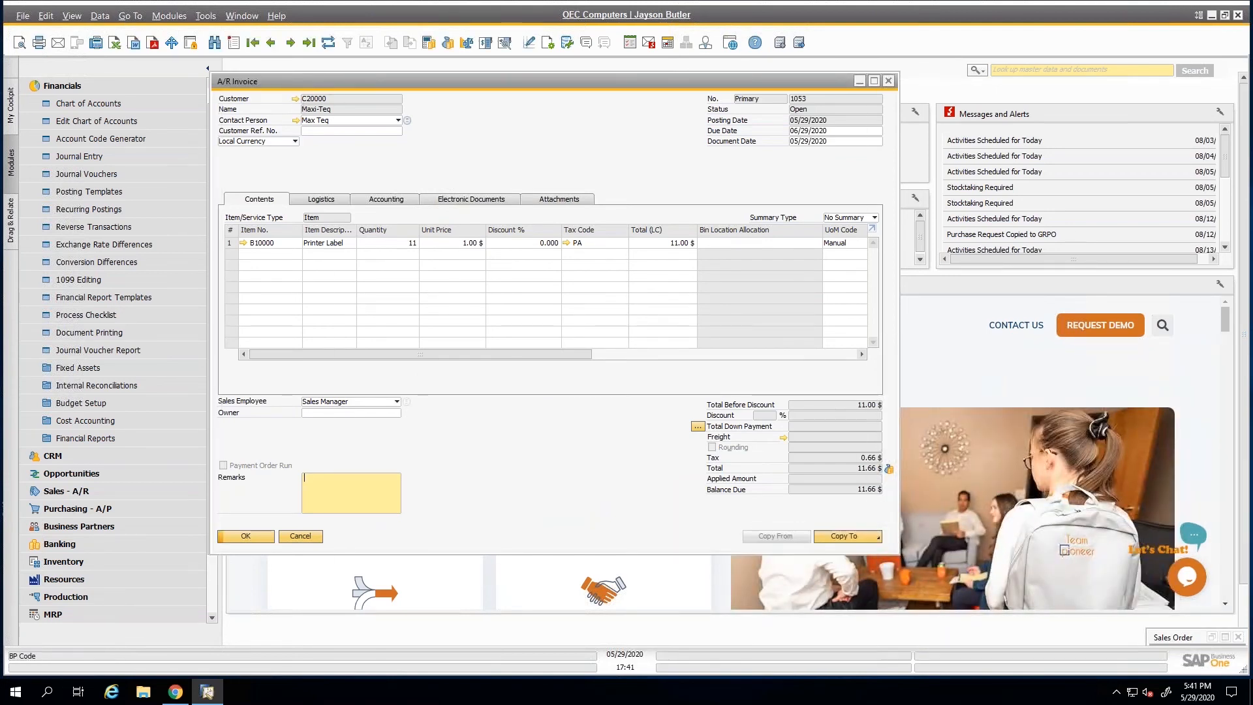
Open the invoice customer's master data, view the available business partner groups, and close it without changes.
{"action": "left_click", "coordinate": [295, 99]}
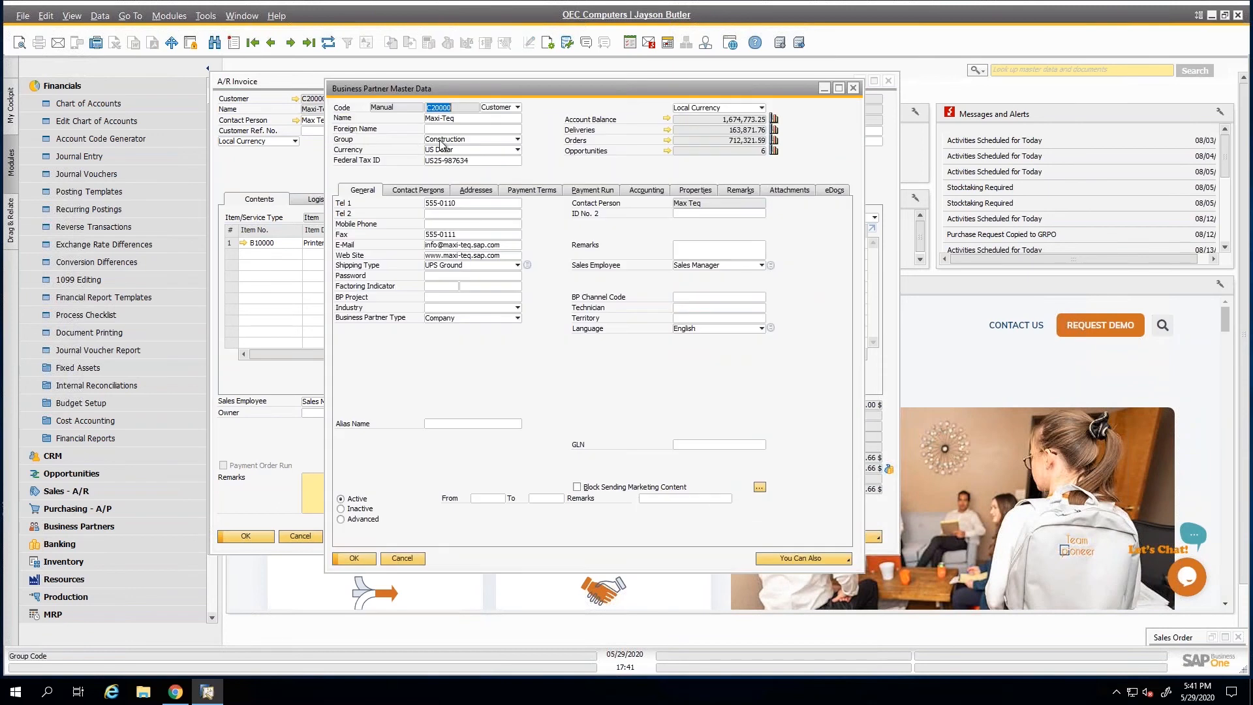
{"action": "left_click", "coordinate": [442, 143]}
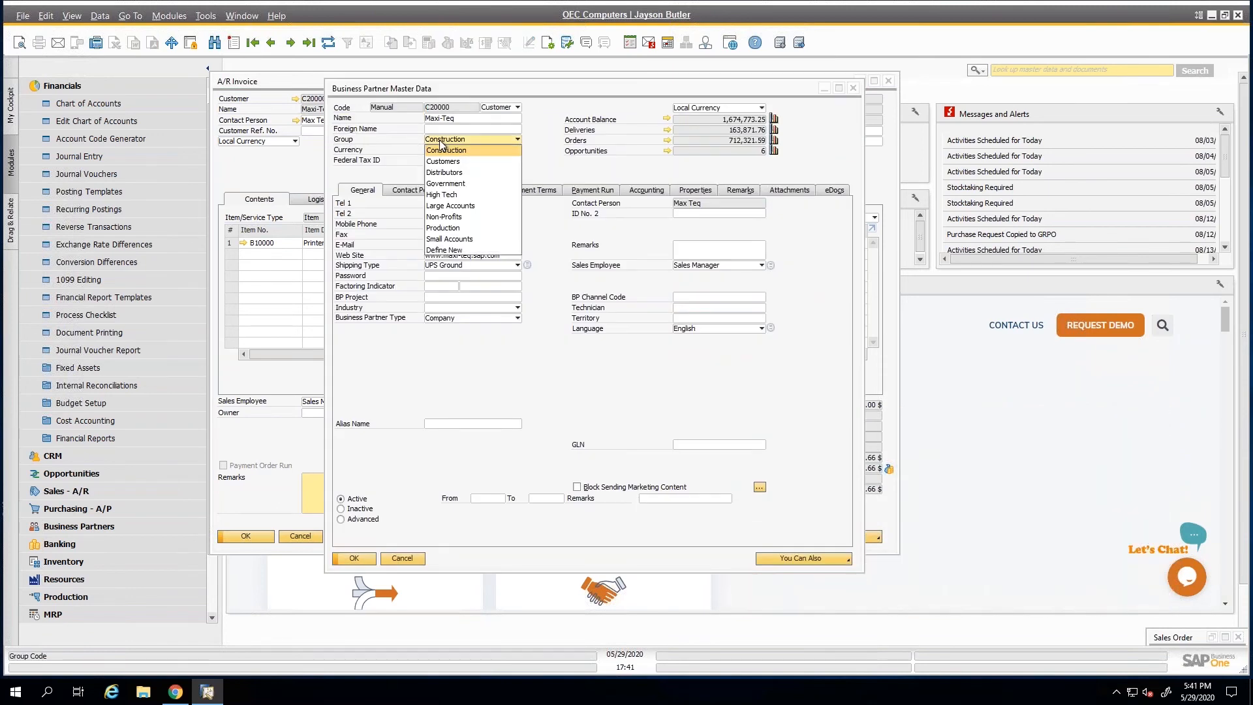
{"action": "left_click", "coordinate": [442, 143]}
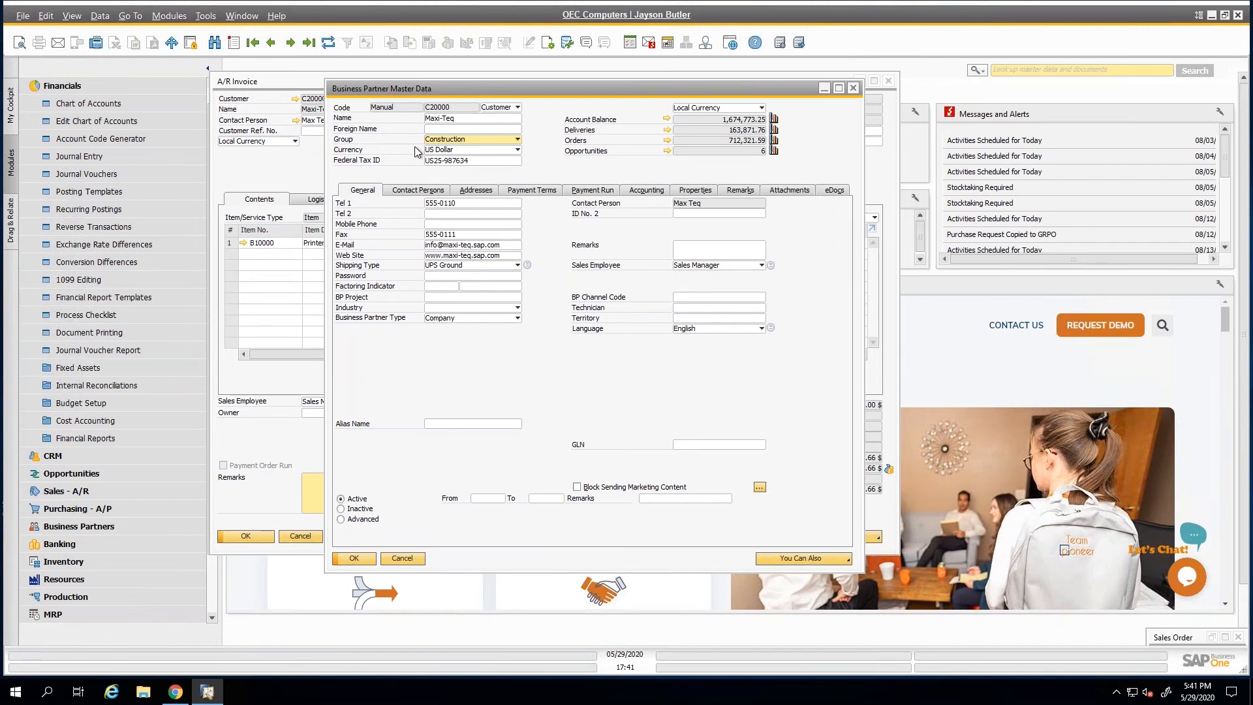
{"action": "left_click", "coordinate": [403, 559]}
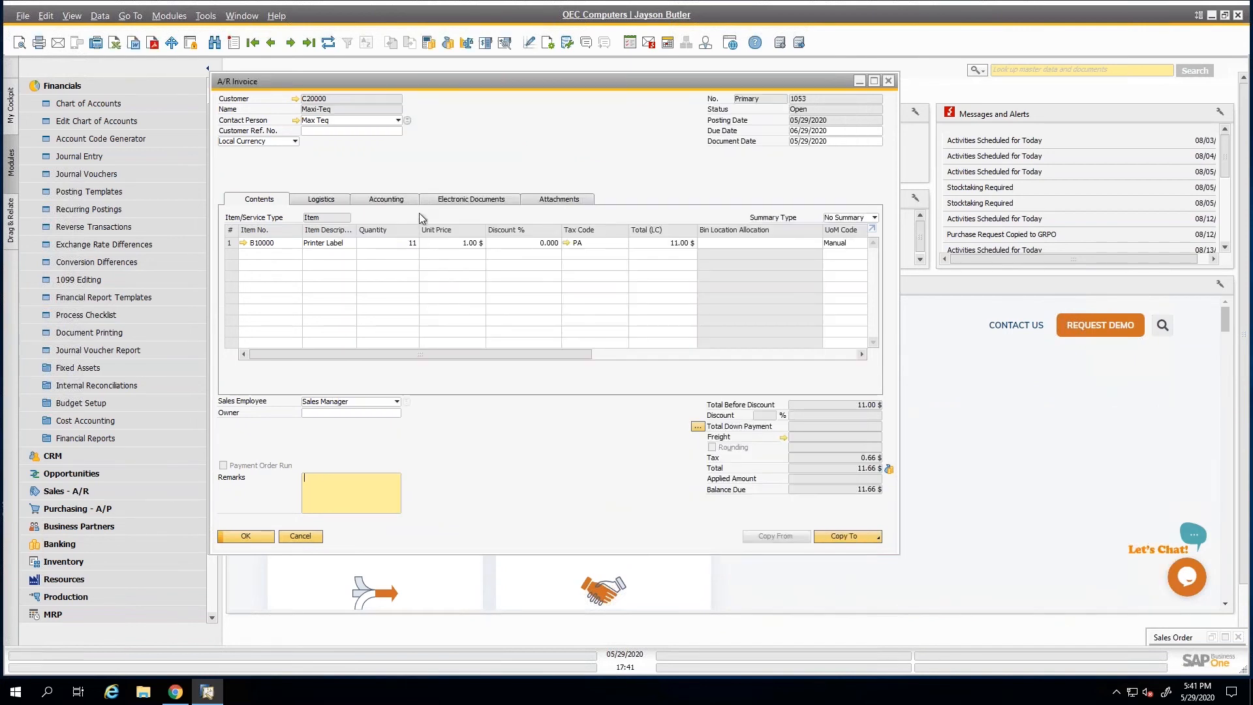
View the journal entry linked to the invoice's journal remark, close it unchanged, and return to the invoice's item contents.
{"action": "left_click", "coordinate": [399, 199]}
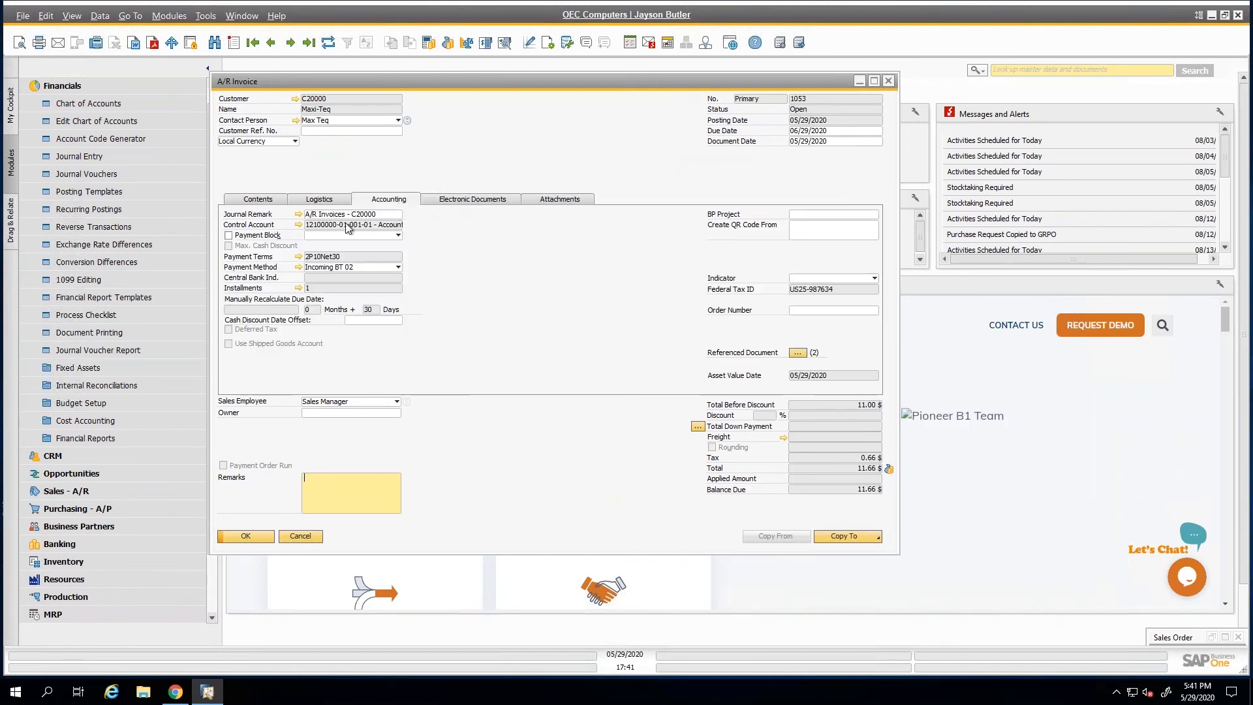
{"action": "left_click", "coordinate": [299, 215]}
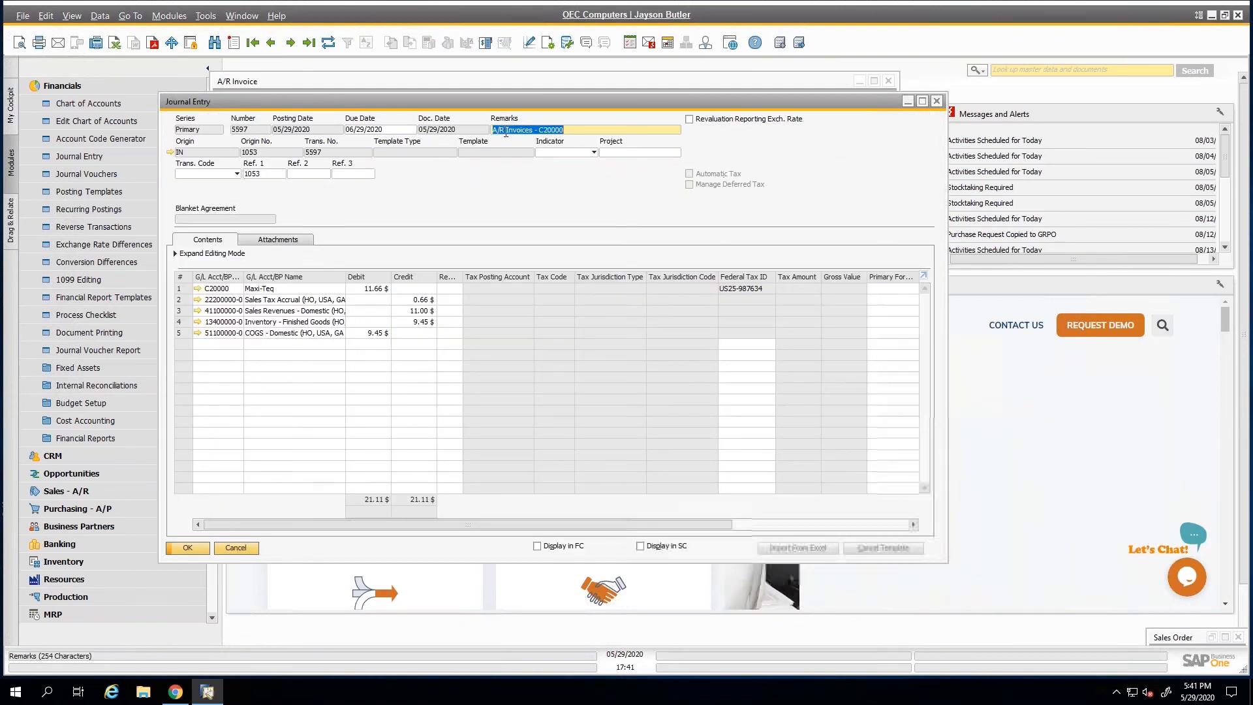
{"action": "left_click", "coordinate": [572, 129]}
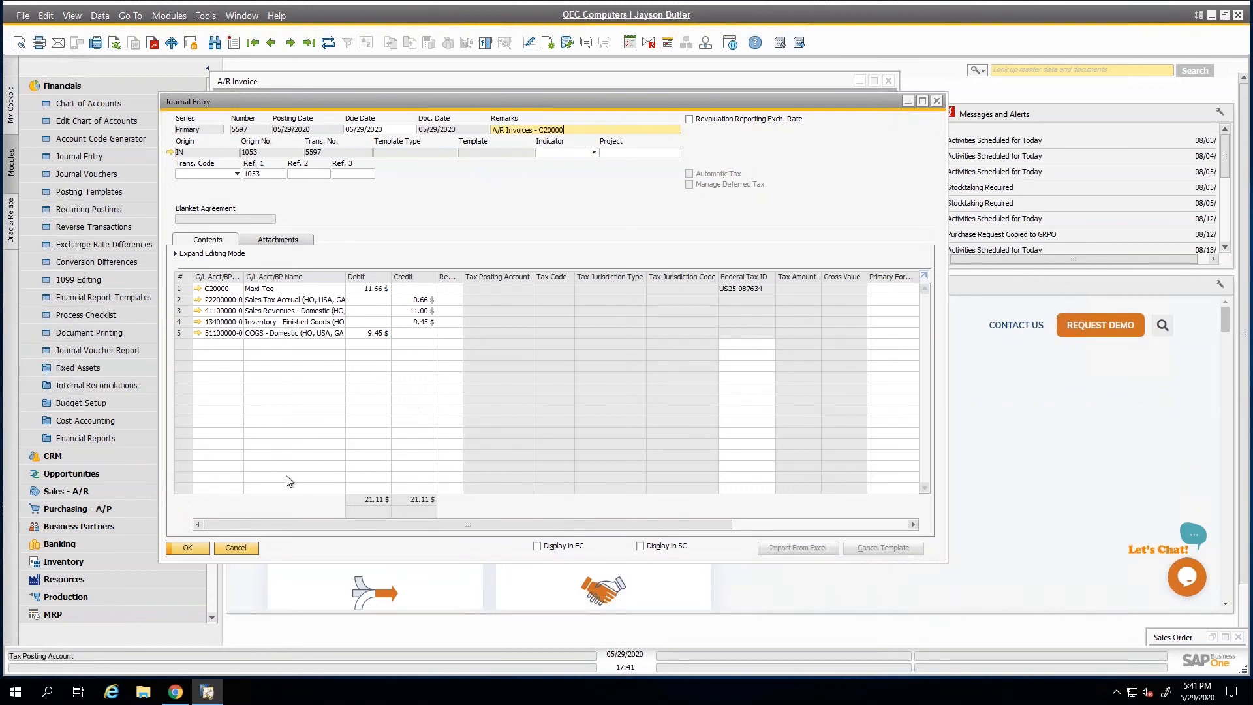
{"action": "left_click", "coordinate": [244, 550]}
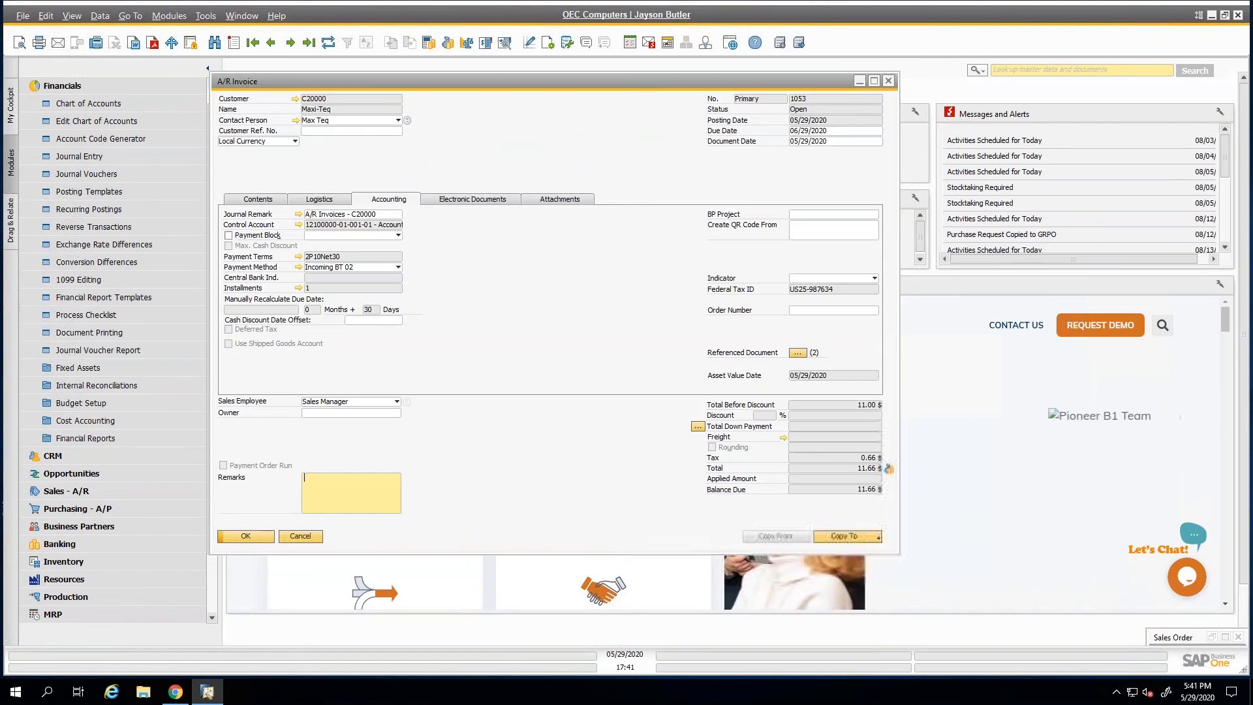
{"action": "left_click", "coordinate": [265, 201]}
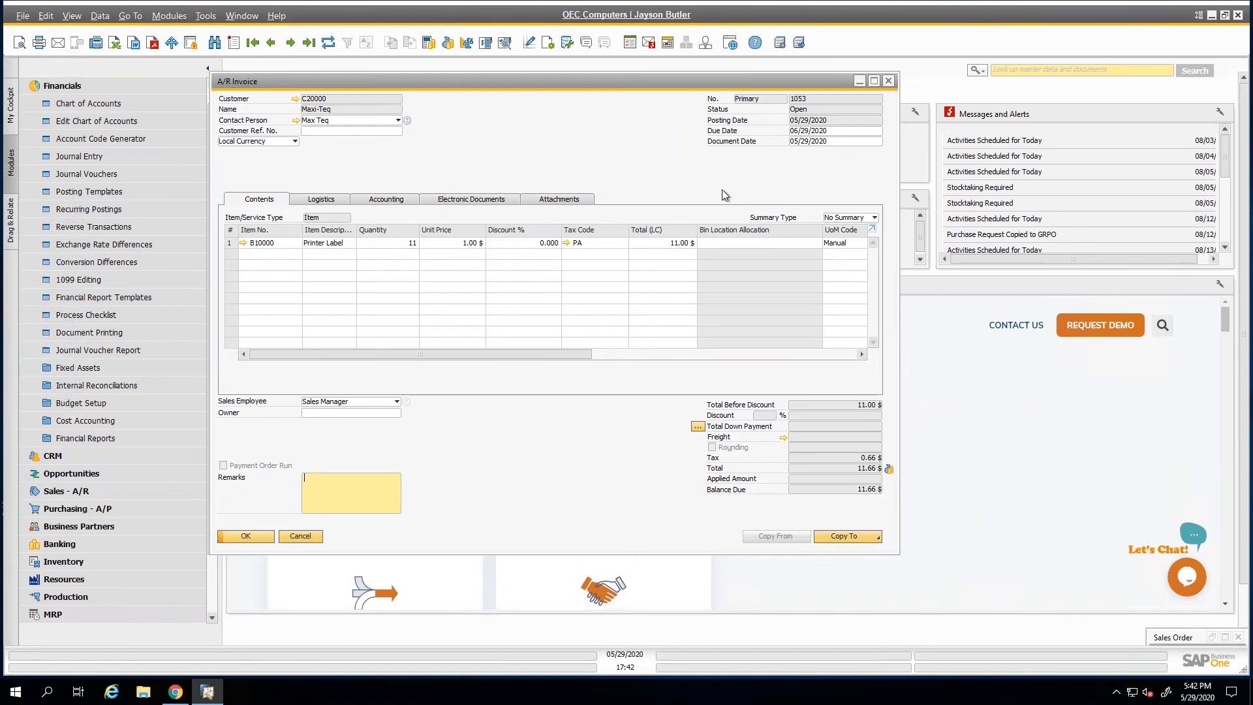
Check the due date of the A/R invoice and close the invoice without changing it.
{"action": "left_click", "coordinate": [798, 131]}
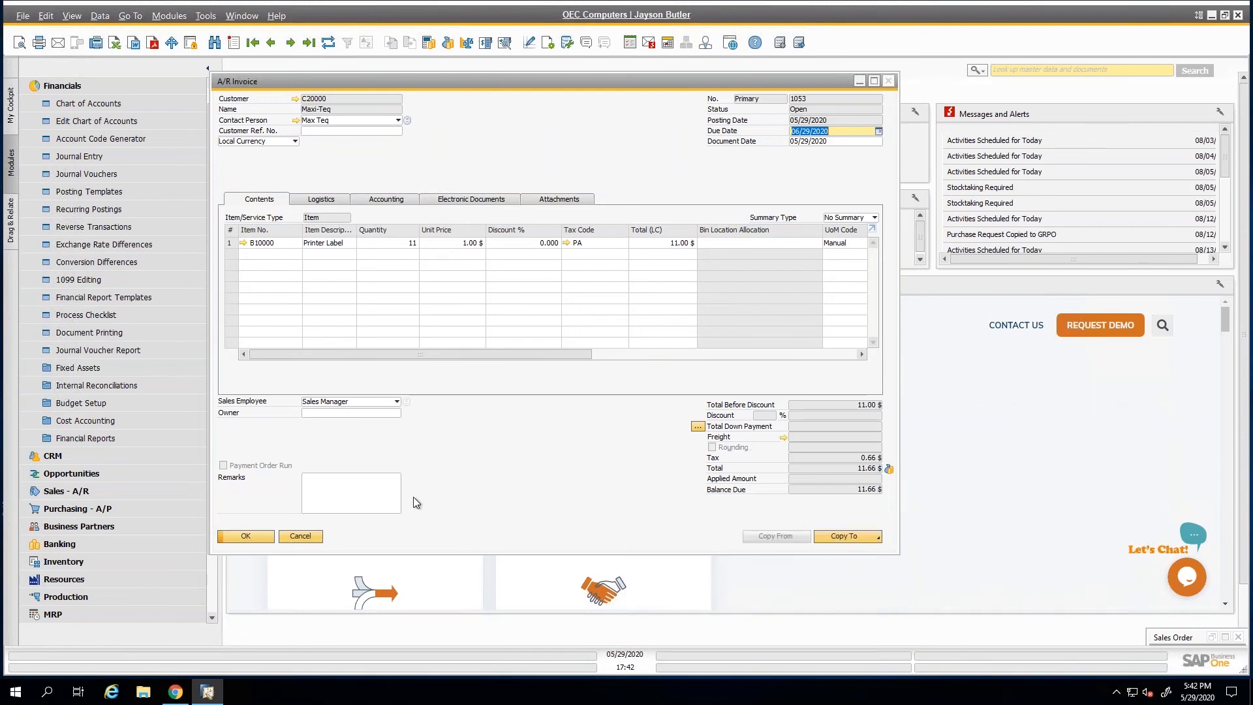
{"action": "left_click", "coordinate": [312, 540]}
{"action": "left_click_drag", "start_coordinate": [226, 379], "coordinate": [228, 379]}
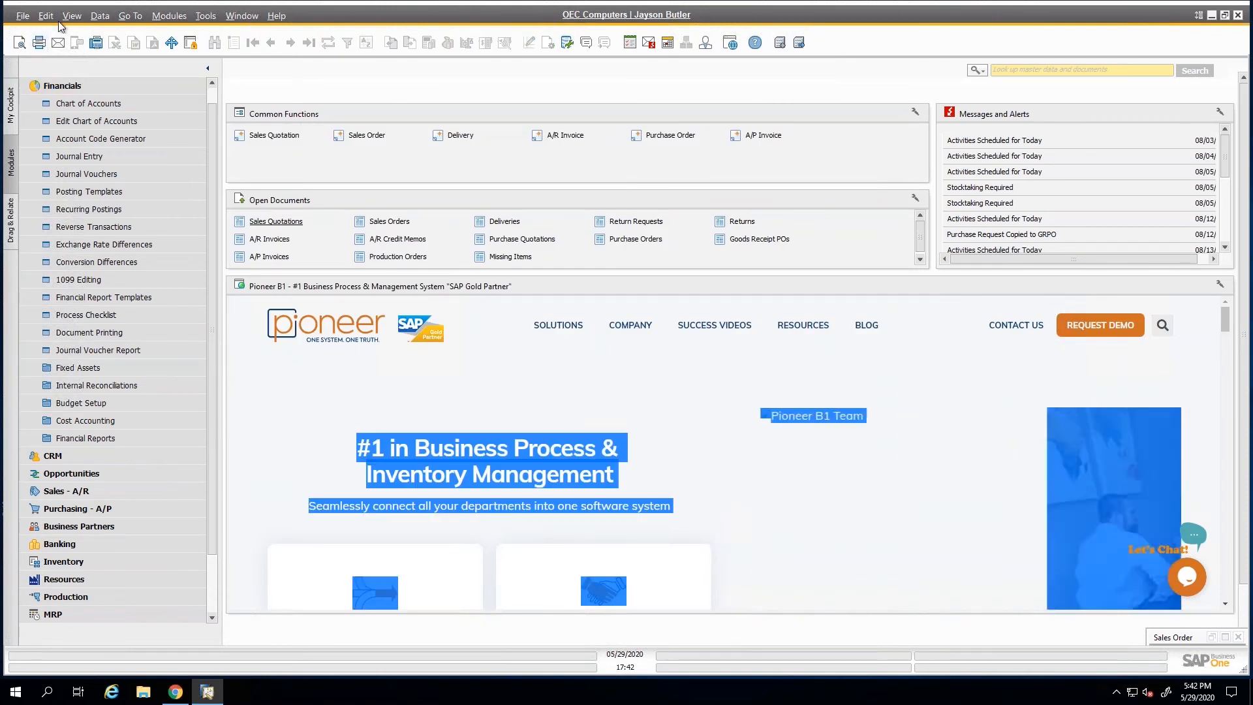
Open a blank sales order from the Sales - A/R module, view its Add options, and close it without adding anything.
{"action": "left_click", "coordinate": [128, 88]}
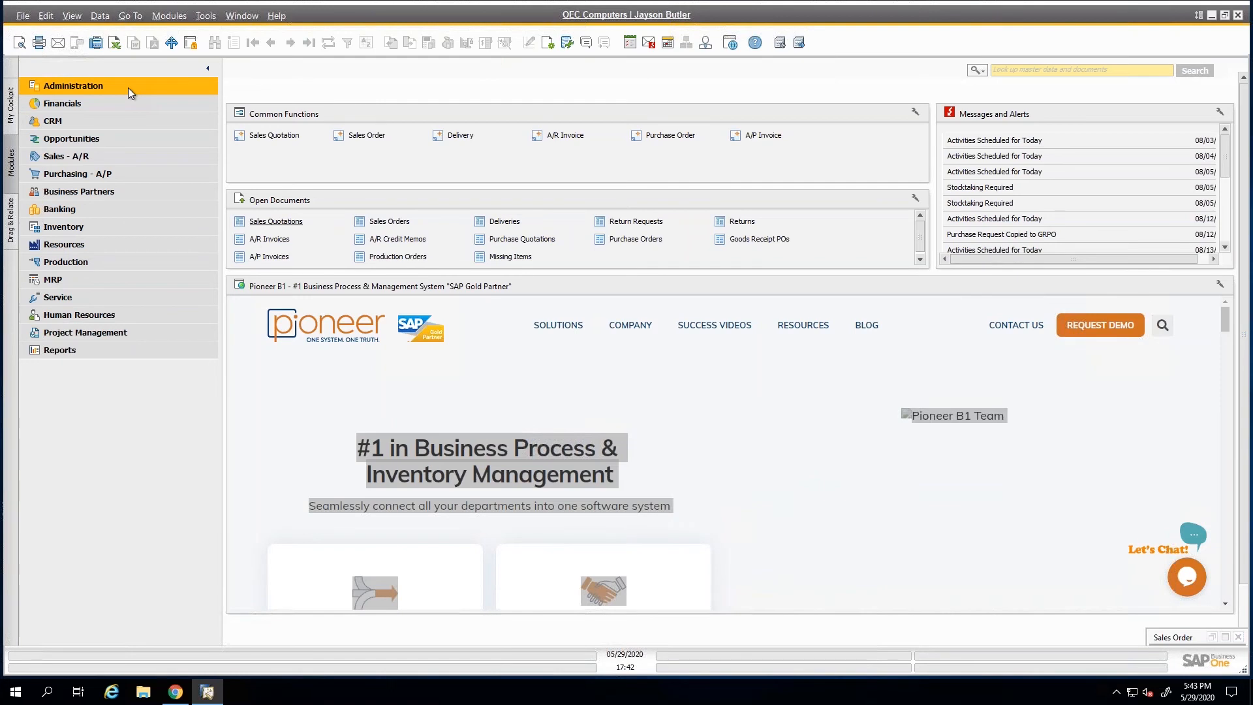
{"action": "left_click", "coordinate": [65, 156]}
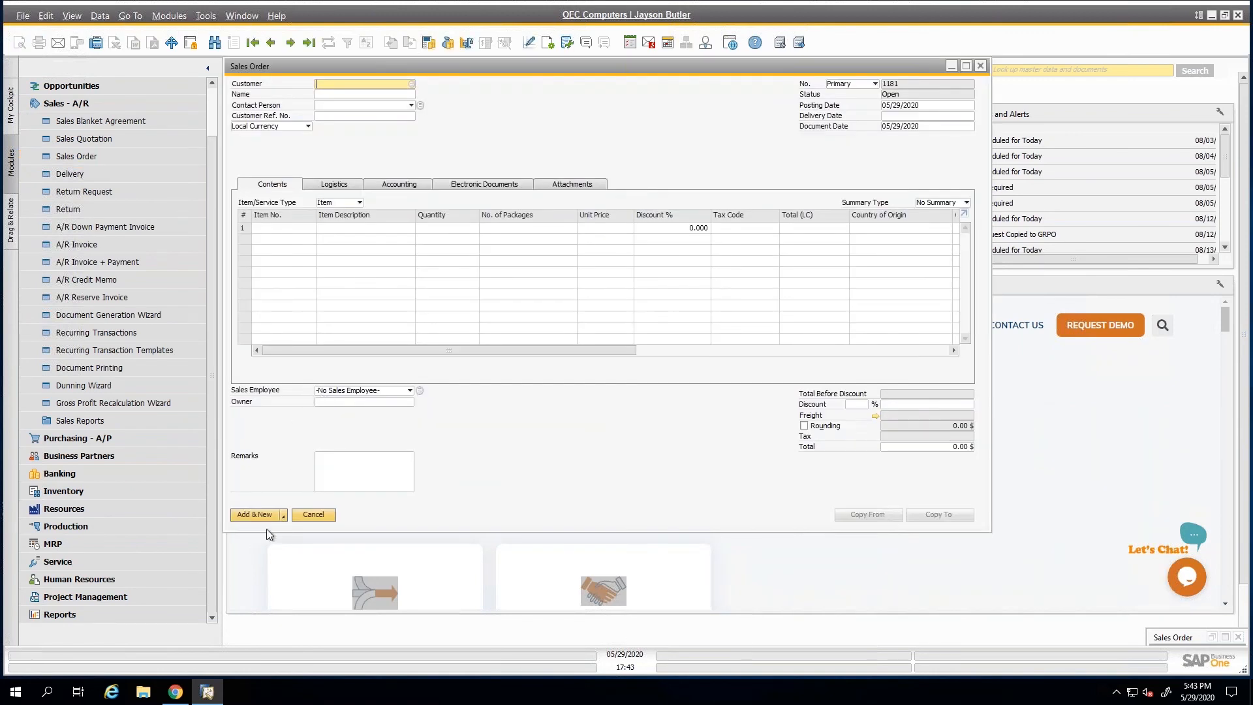
{"action": "left_click", "coordinate": [283, 514]}
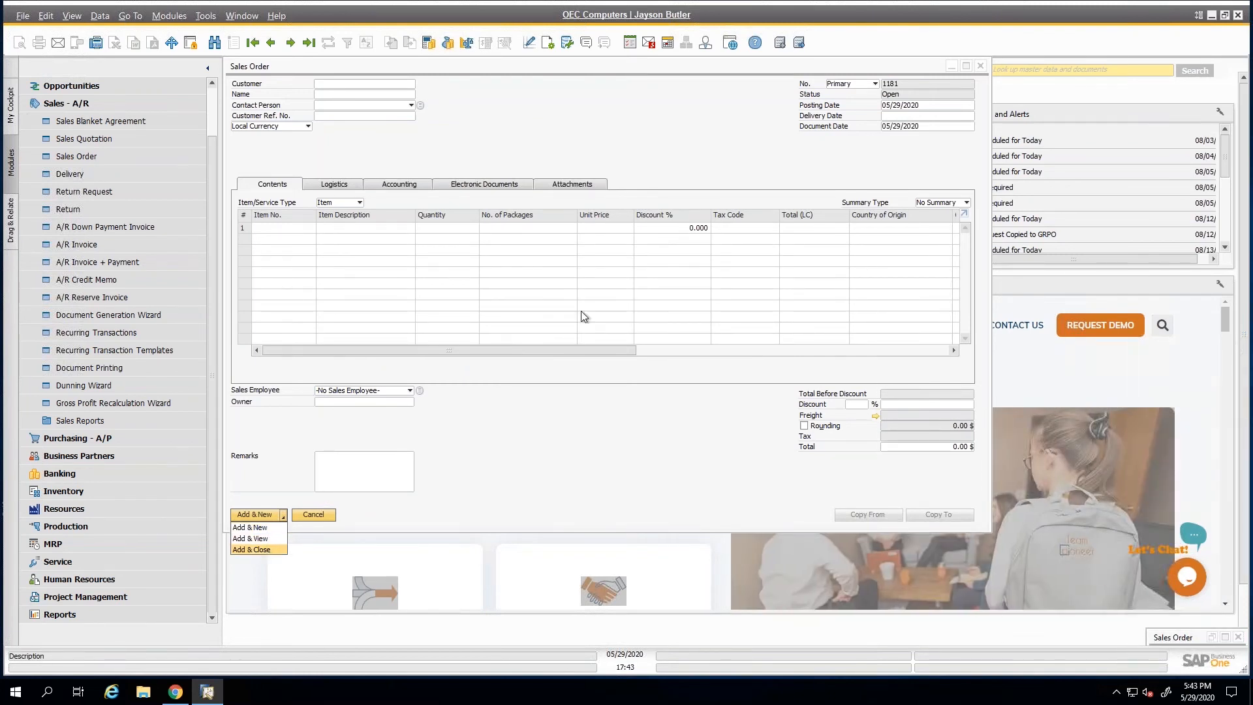
{"action": "left_click", "coordinate": [981, 66]}
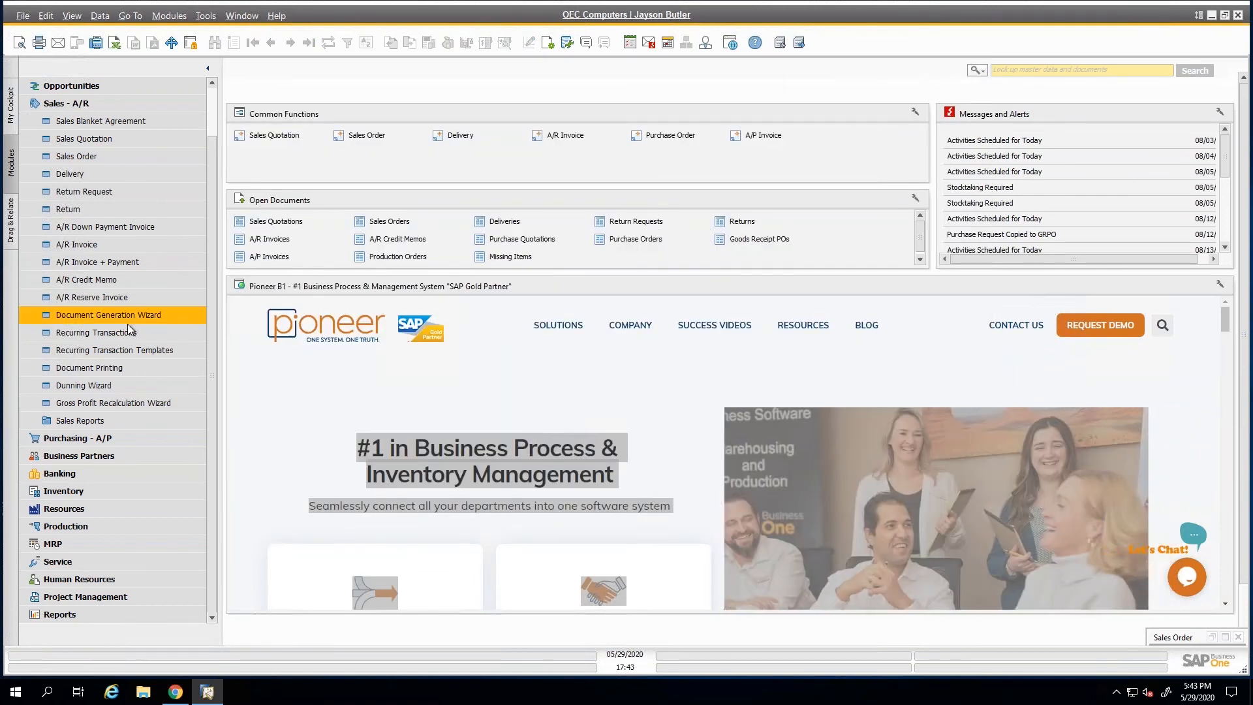
Open the last A/R invoice and show its rightmost row columns along with the Customer Ref. No. and Remarks fields.
{"action": "left_click", "coordinate": [85, 245]}
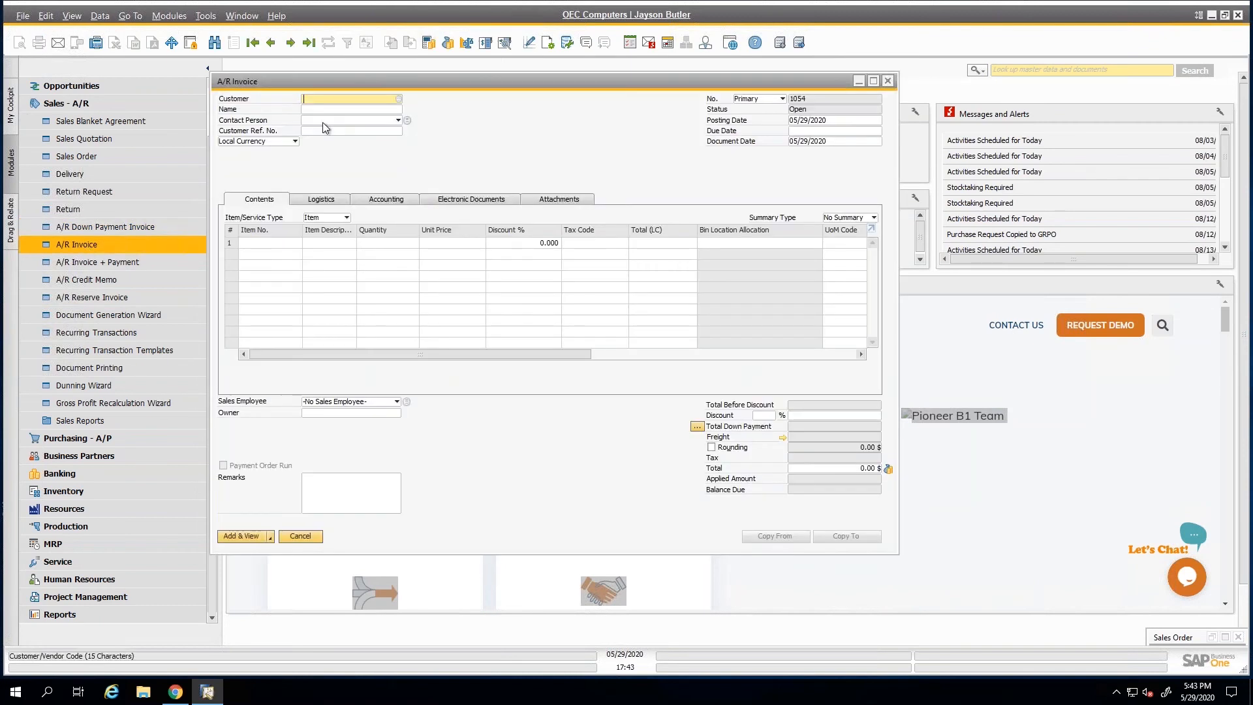
{"action": "left_click", "coordinate": [309, 43]}
{"action": "left_click_drag", "start_coordinate": [392, 354], "coordinate": [857, 366]}
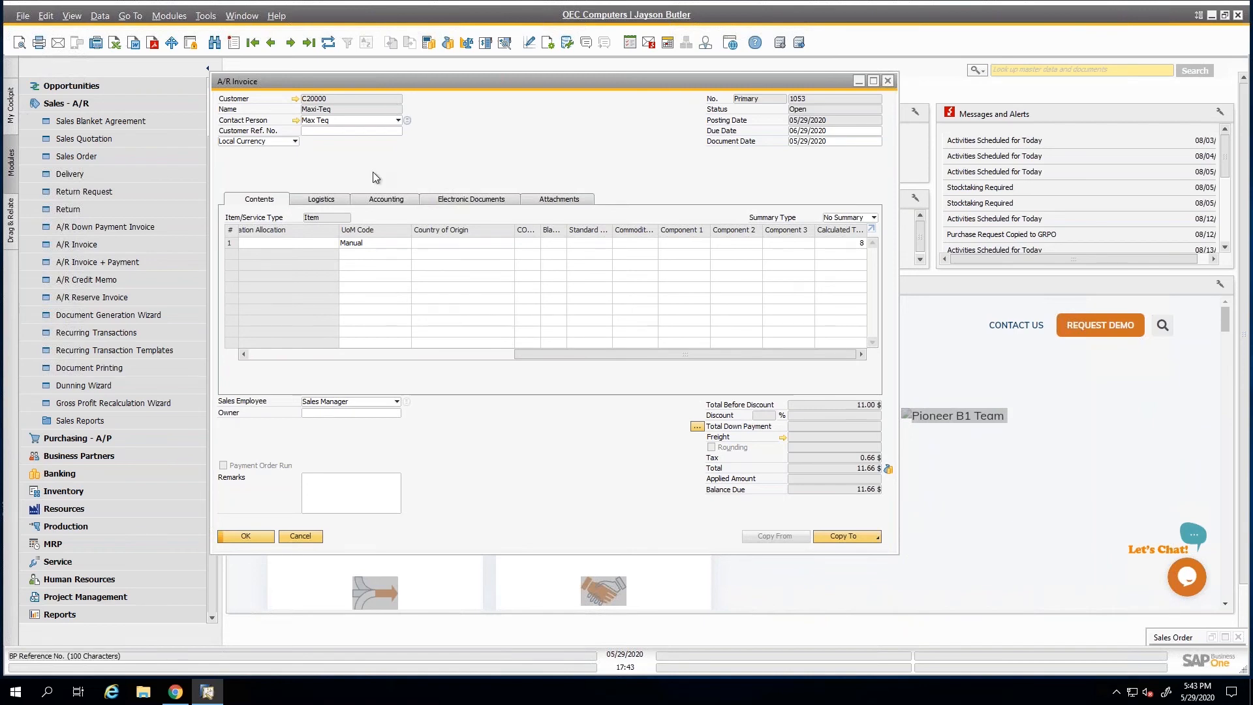
{"action": "left_click", "coordinate": [321, 132]}
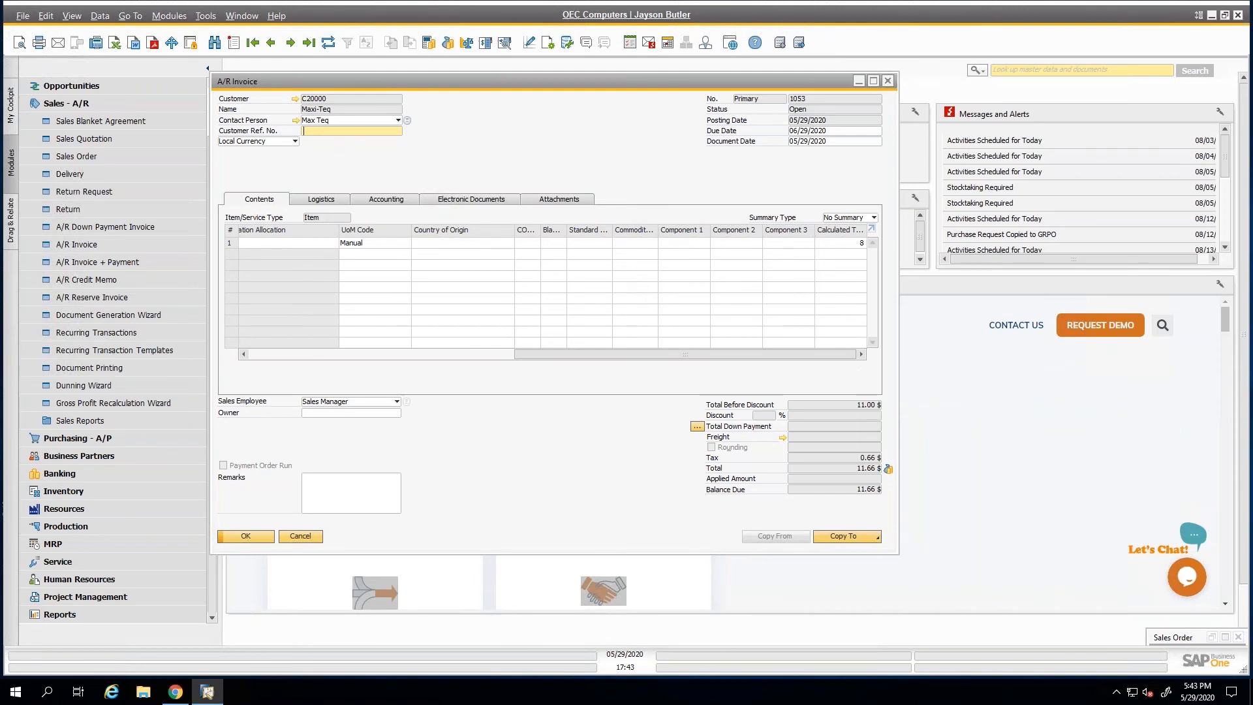
{"action": "left_click", "coordinate": [327, 484]}
{"action": "left_click", "coordinate": [321, 130]}
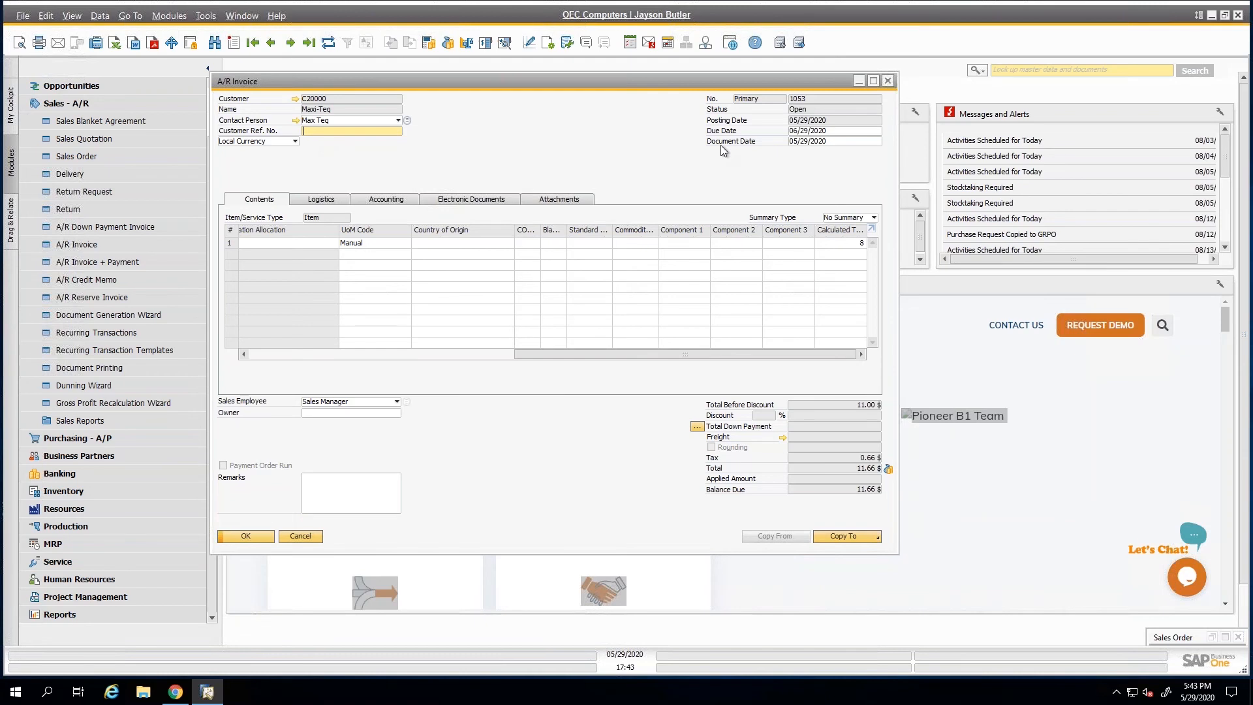
Collapse the Sales - A/R module, search the program's menus for "document", and open Document Settings.
{"action": "left_click", "coordinate": [85, 103]}
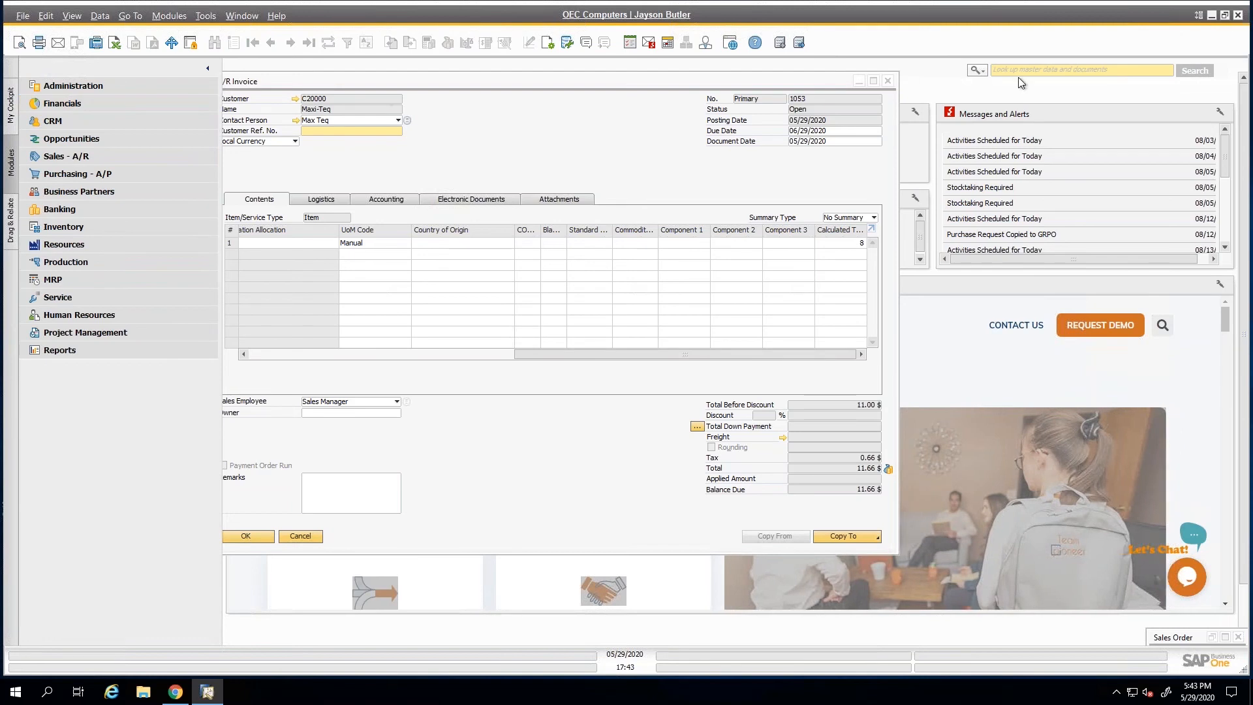
{"action": "left_click", "coordinate": [985, 71]}
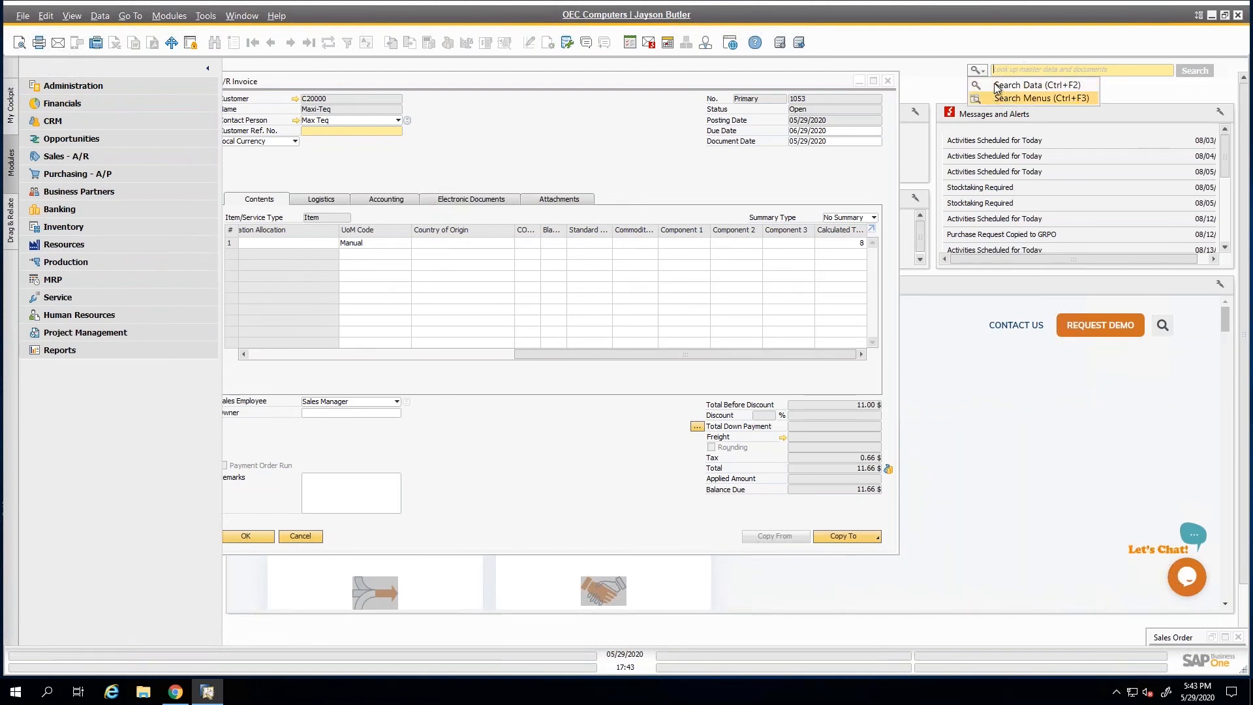
{"action": "left_click", "coordinate": [996, 95]}
{"action": "left_click", "coordinate": [1000, 71]}
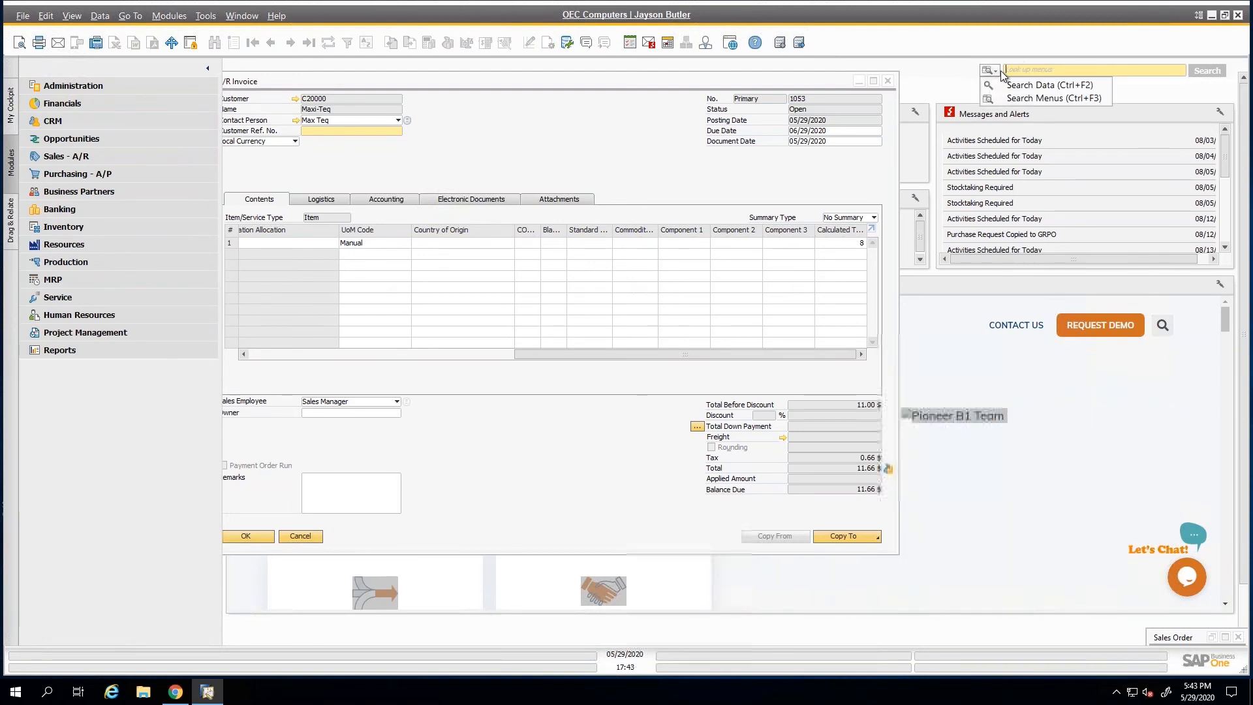
{"action": "left_click", "coordinate": [1006, 70]}
{"action": "type", "text": "document"}
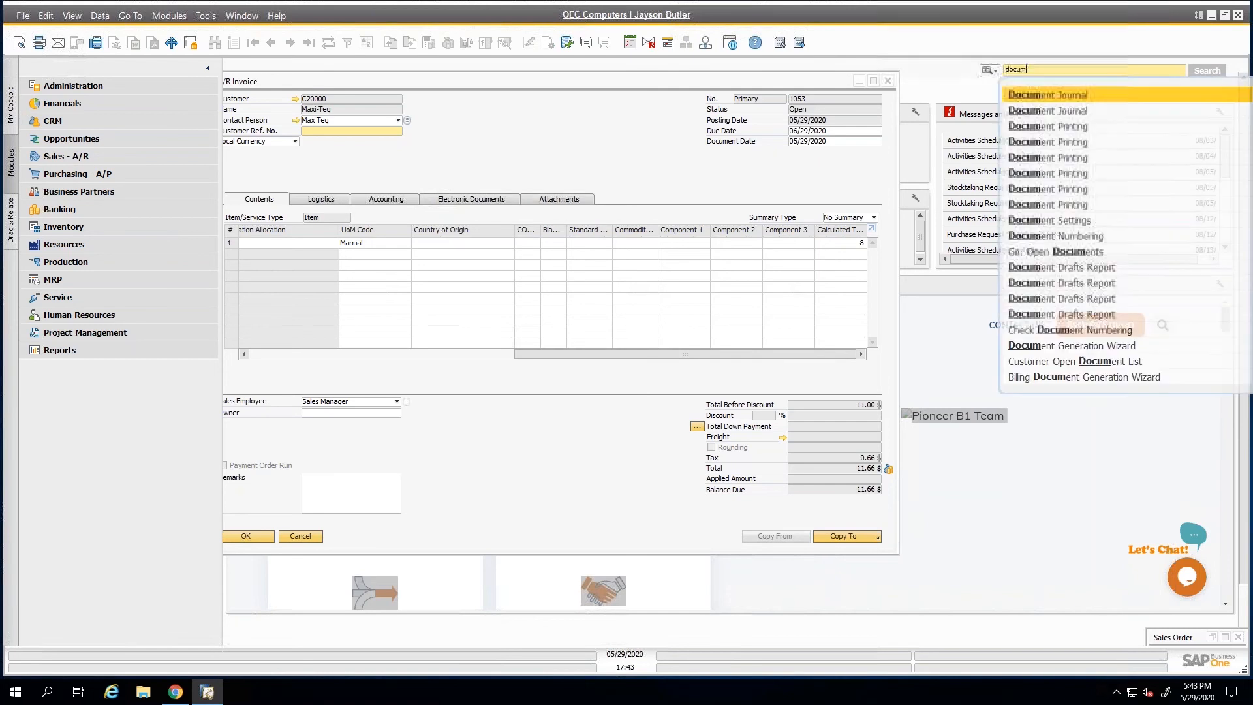
{"action": "left_click", "coordinate": [1053, 219]}
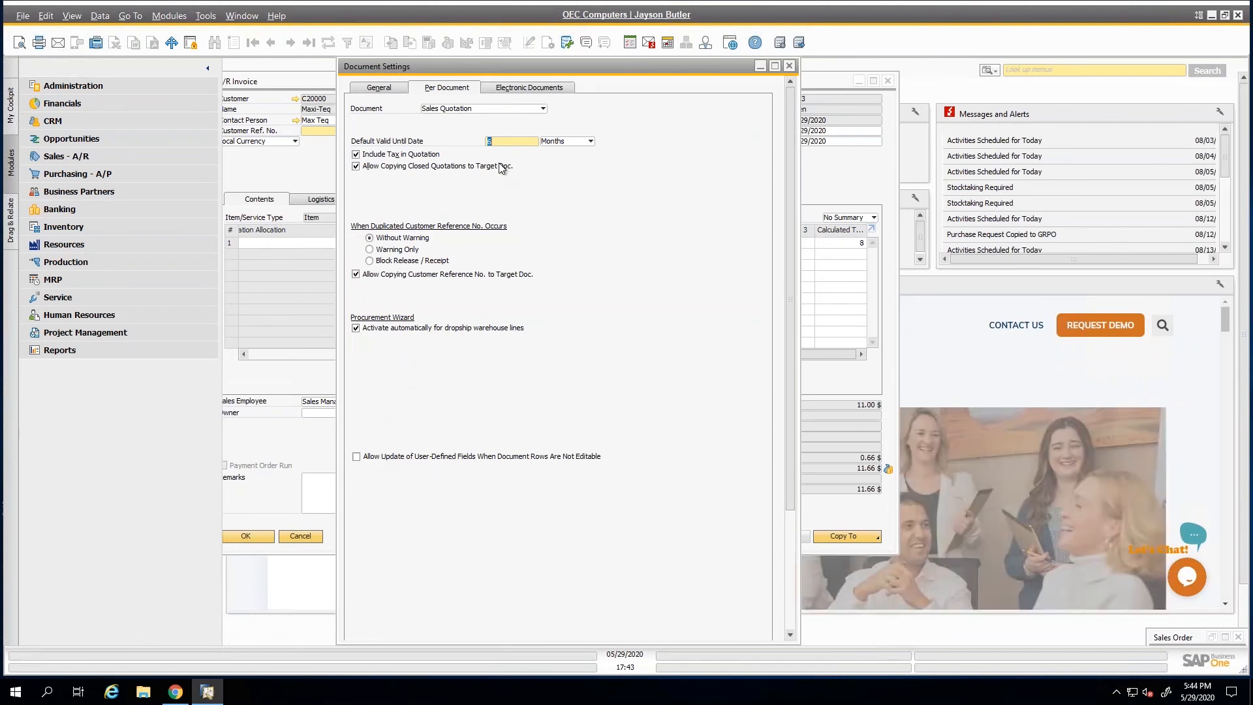
View the per-document settings for A/R Invoice and Delivery, including the option for updating user-defined fields.
{"action": "left_click", "coordinate": [472, 110]}
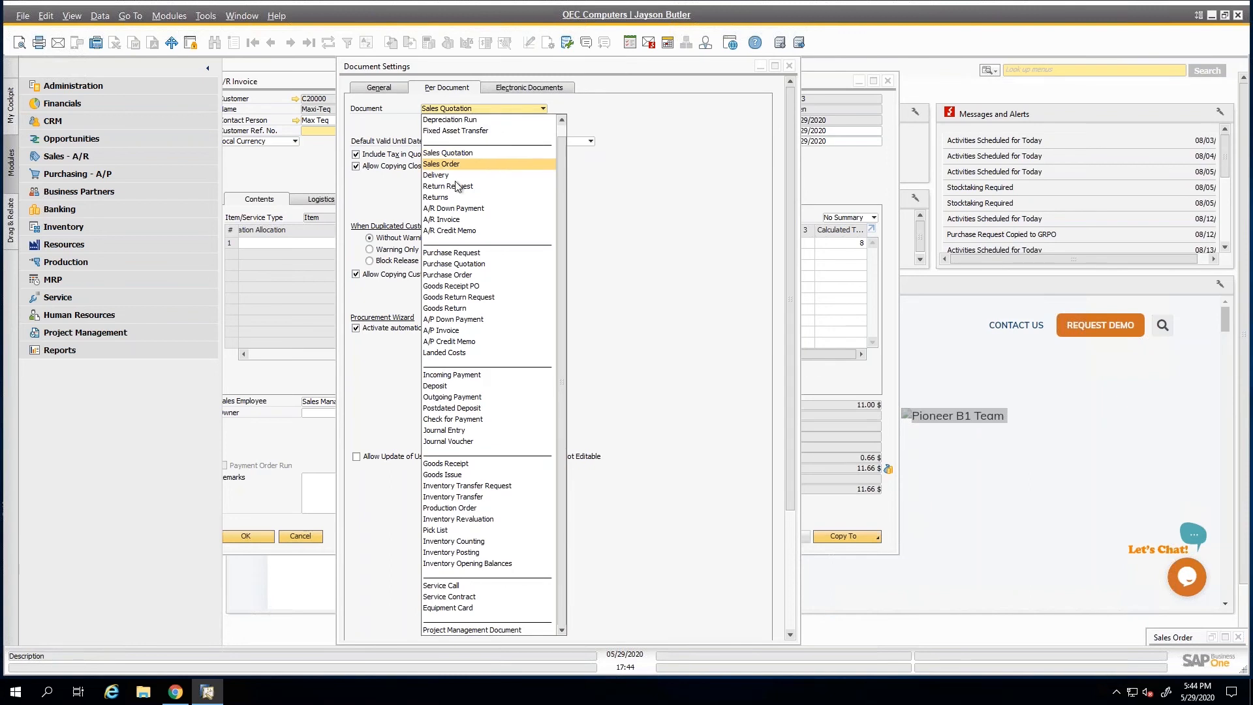
{"action": "left_click", "coordinate": [442, 222]}
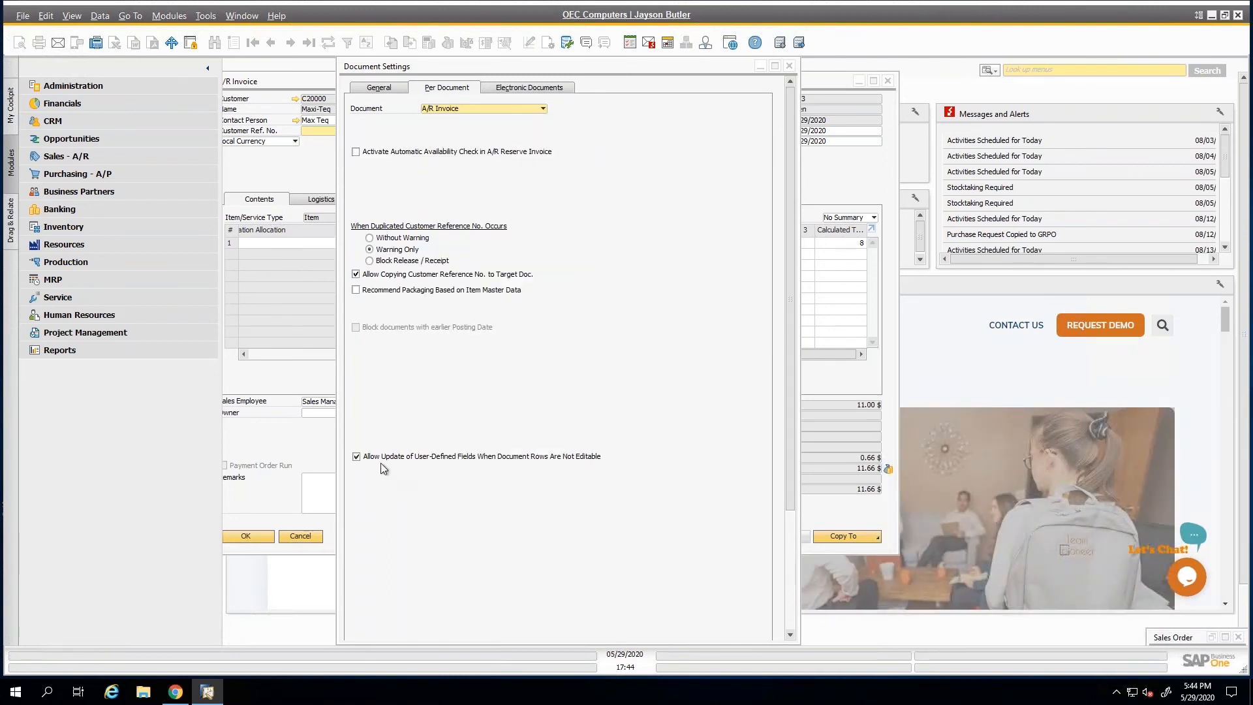
{"action": "left_click", "coordinate": [506, 109]}
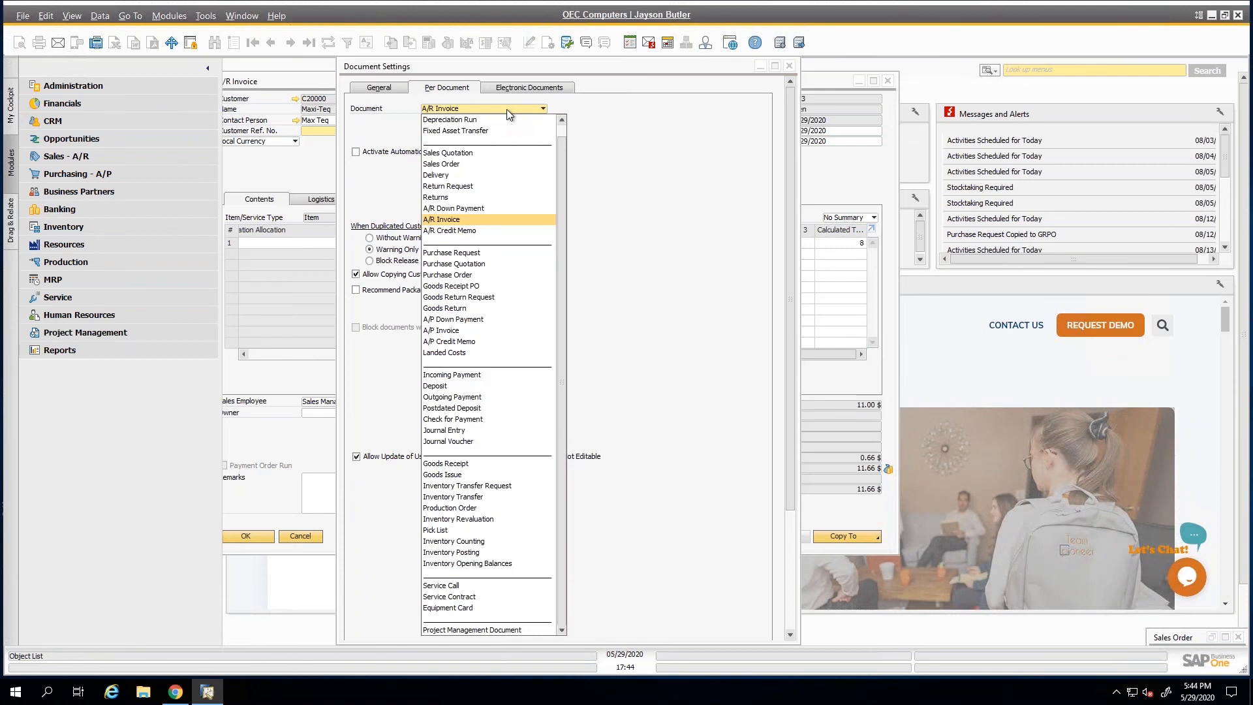
{"action": "left_click", "coordinate": [436, 176]}
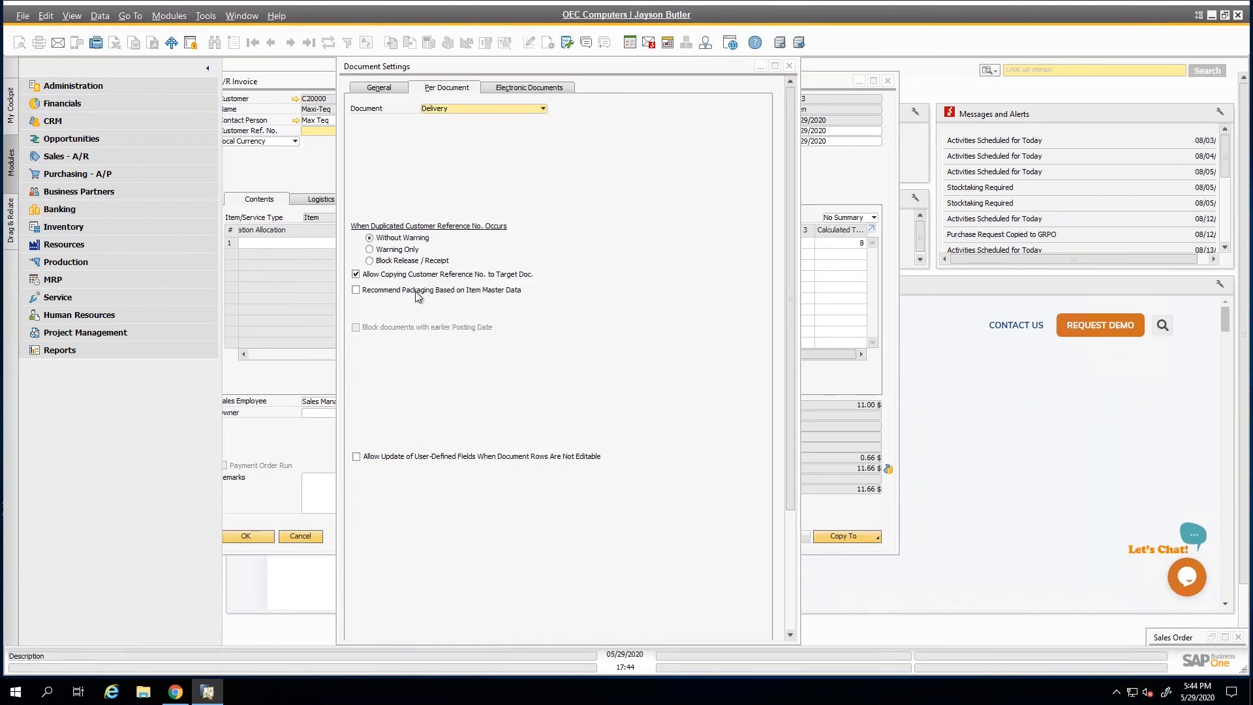
Set Component 2 in the A/R invoice's first row to 1, update the invoice, and close it.
{"action": "left_click", "coordinate": [857, 187]}
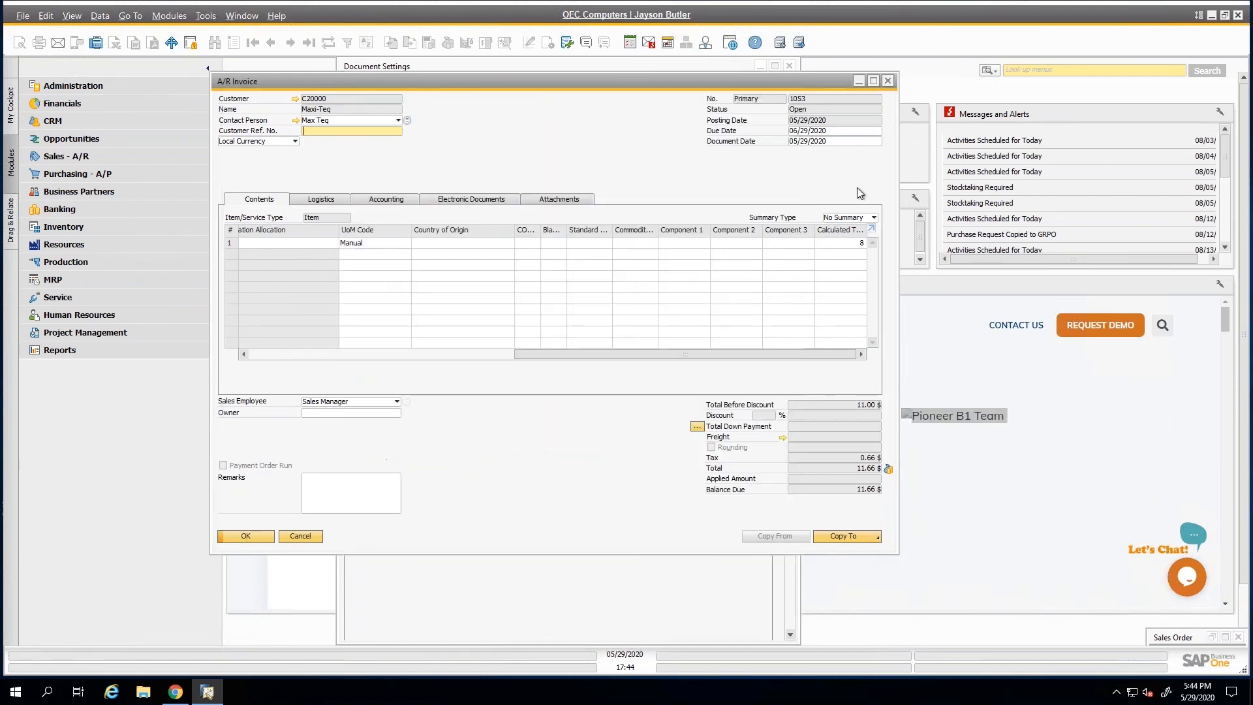
{"action": "left_click", "coordinate": [693, 242]}
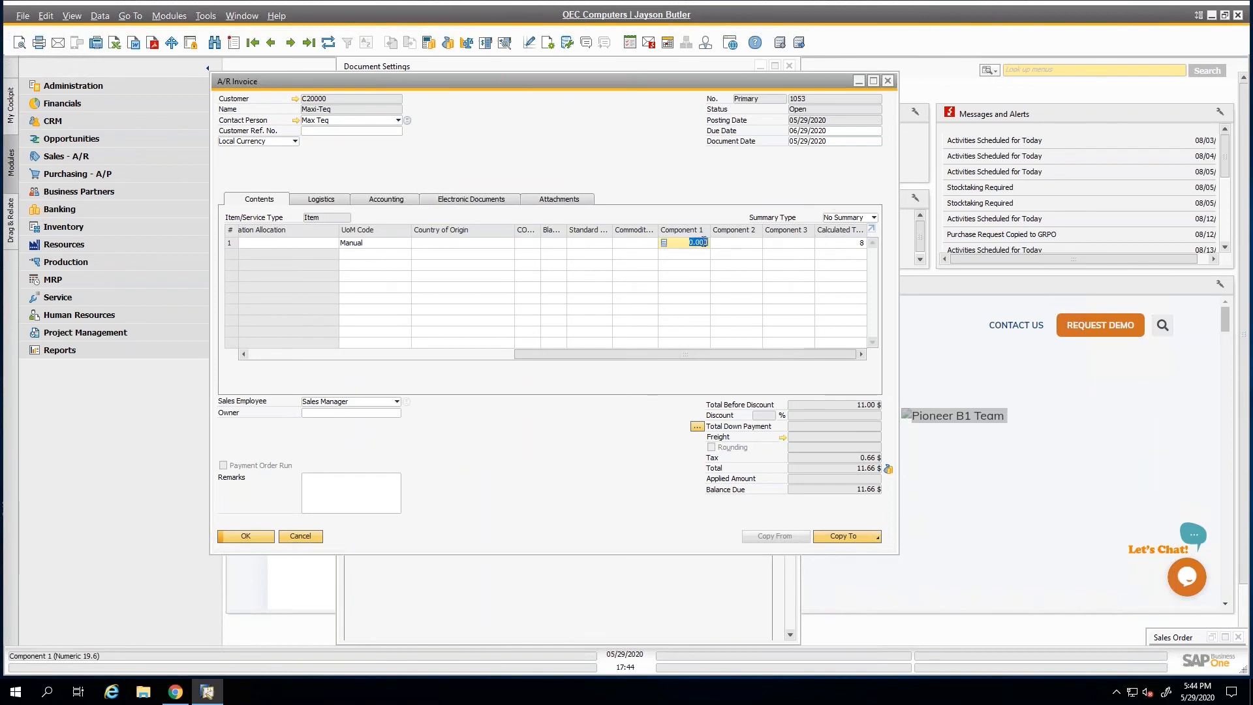
{"action": "left_click", "coordinate": [744, 243]}
{"action": "type", "text": "1"}
{"action": "key", "text": "Tab"}
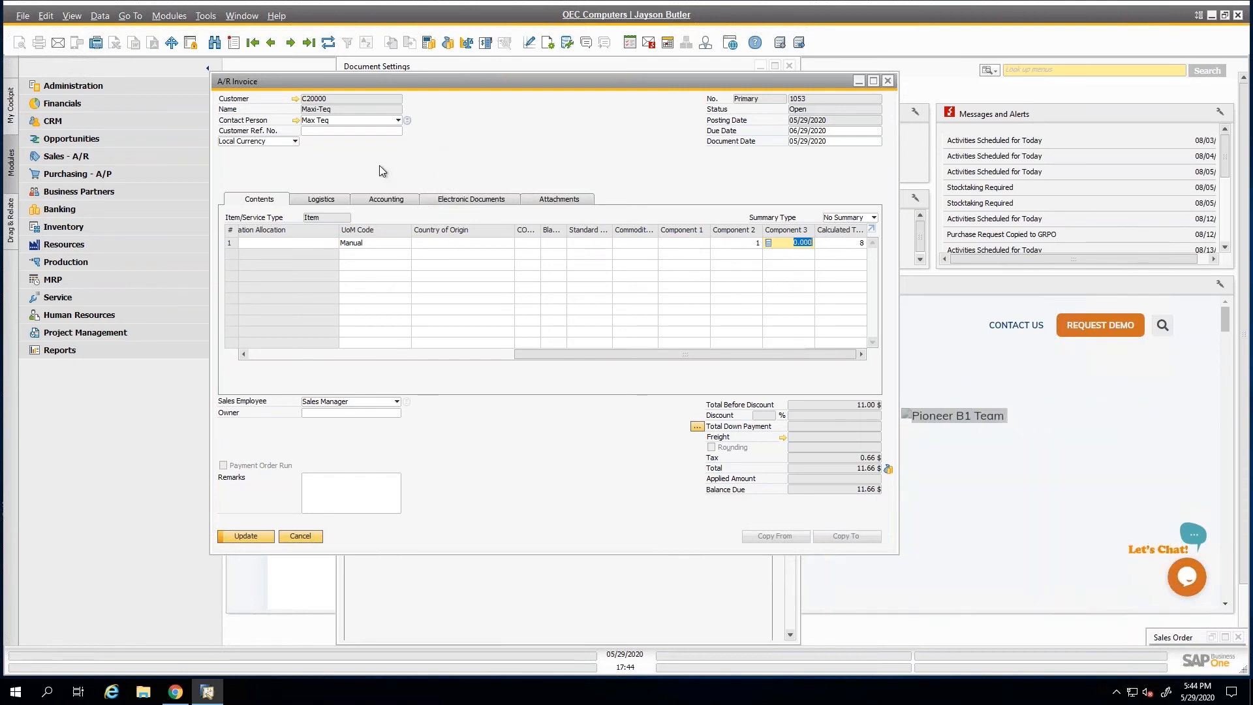
{"action": "left_click", "coordinate": [270, 537]}
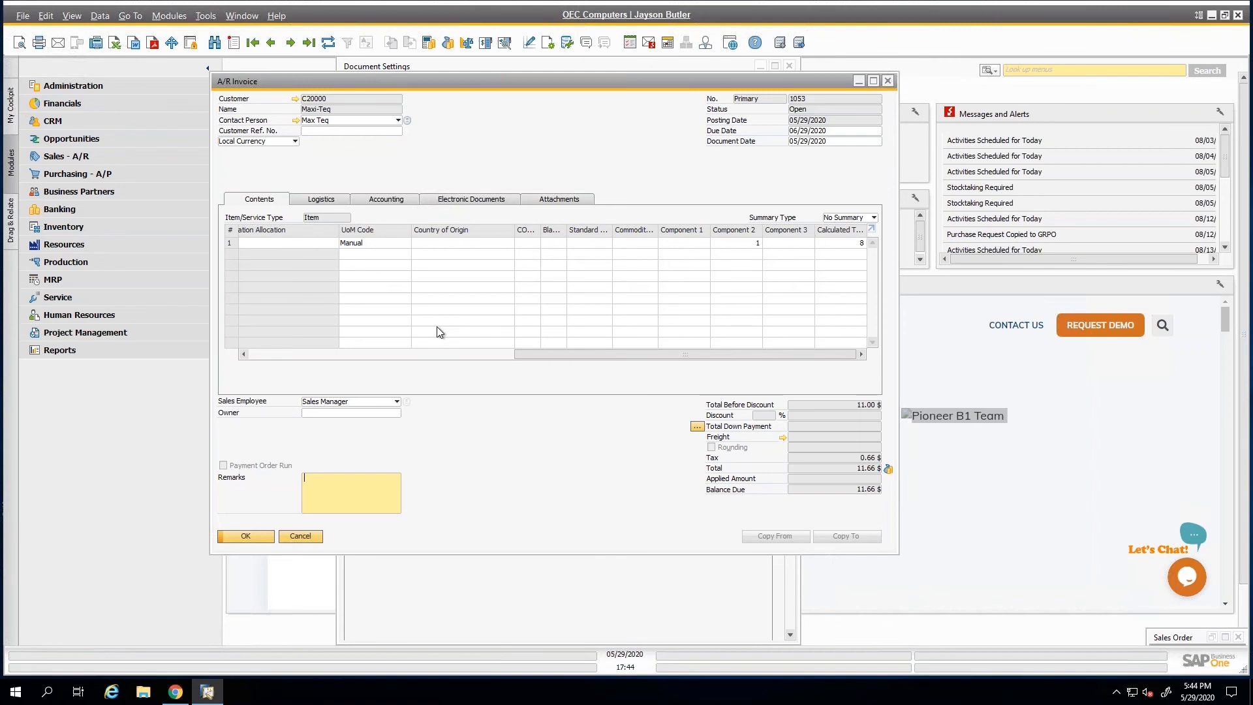
{"action": "left_click", "coordinate": [301, 534]}
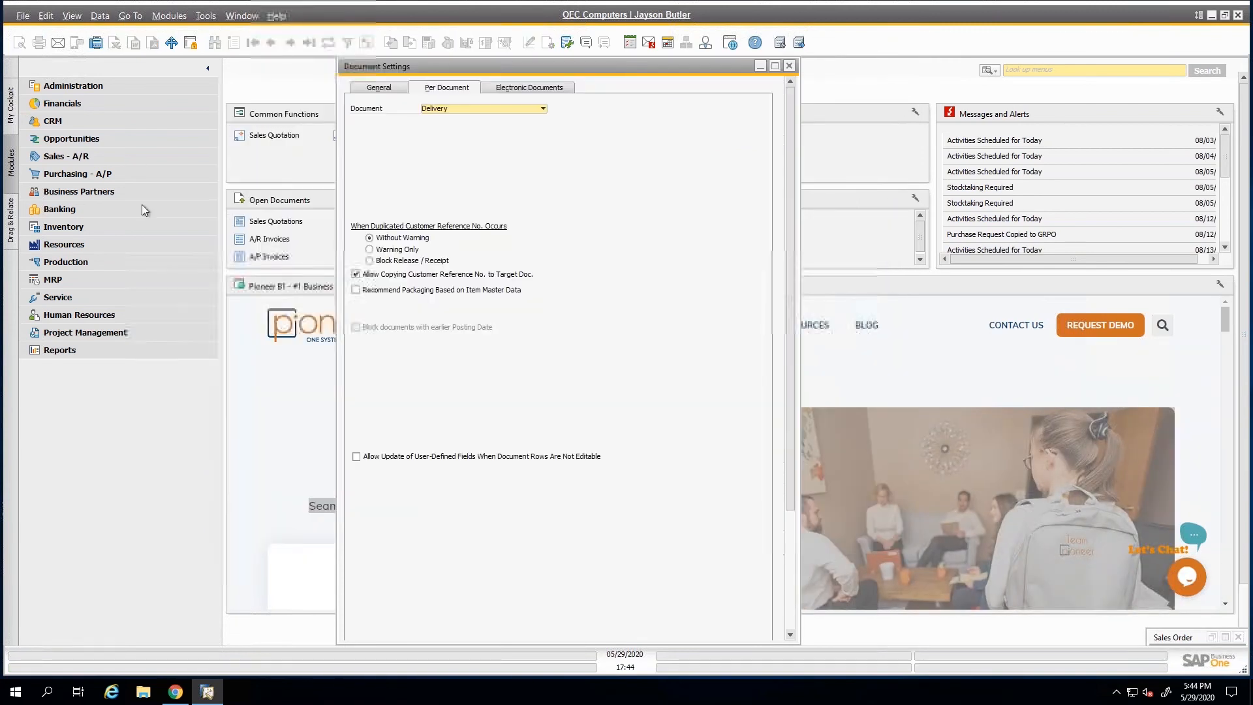
Start a sales quotation for customer Maxi-Teq, check its Valid Until date, and close it without saving.
{"action": "left_click", "coordinate": [99, 154]}
{"action": "left_click", "coordinate": [87, 139]}
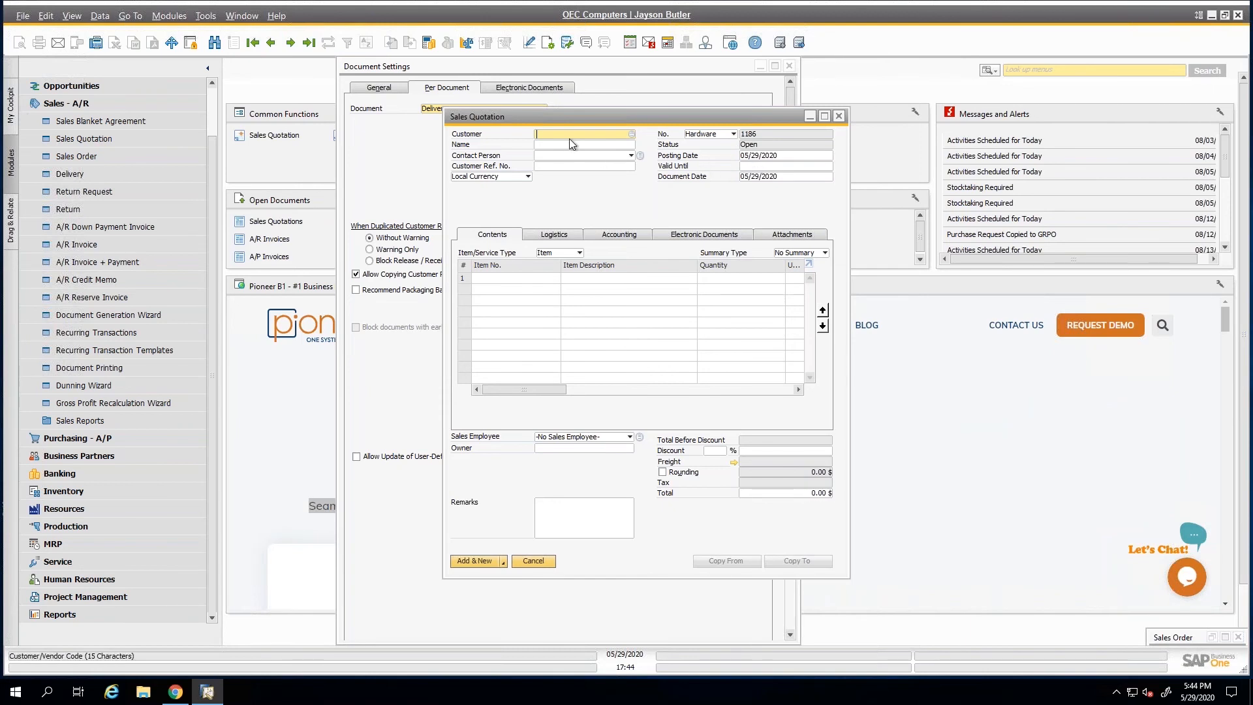
{"action": "key", "text": "Tab"}
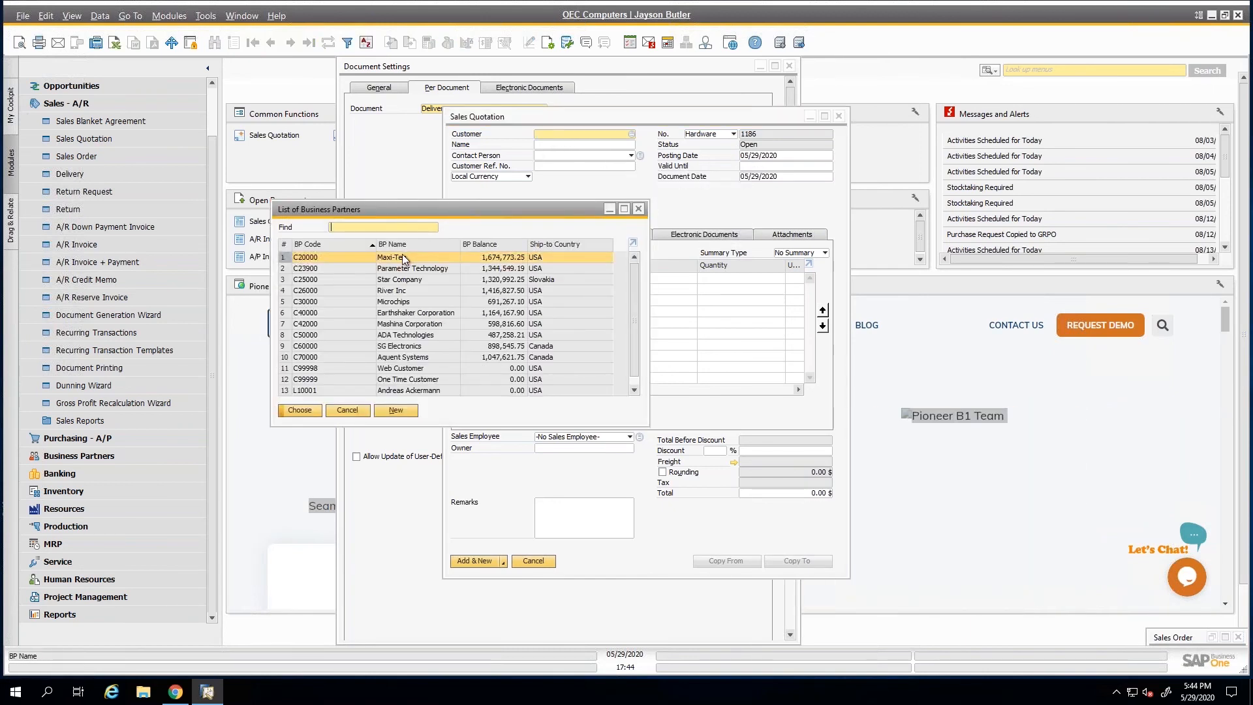
{"action": "double_click", "coordinate": [402, 257]}
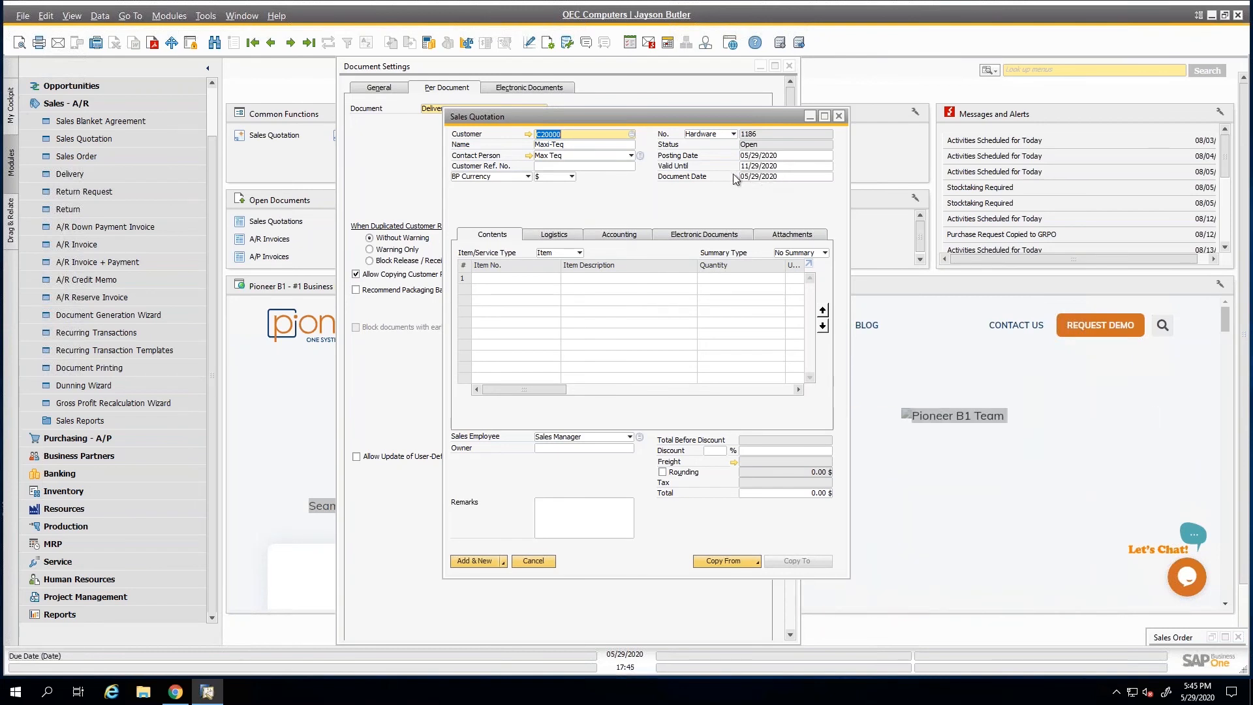
{"action": "left_click", "coordinate": [839, 116]}
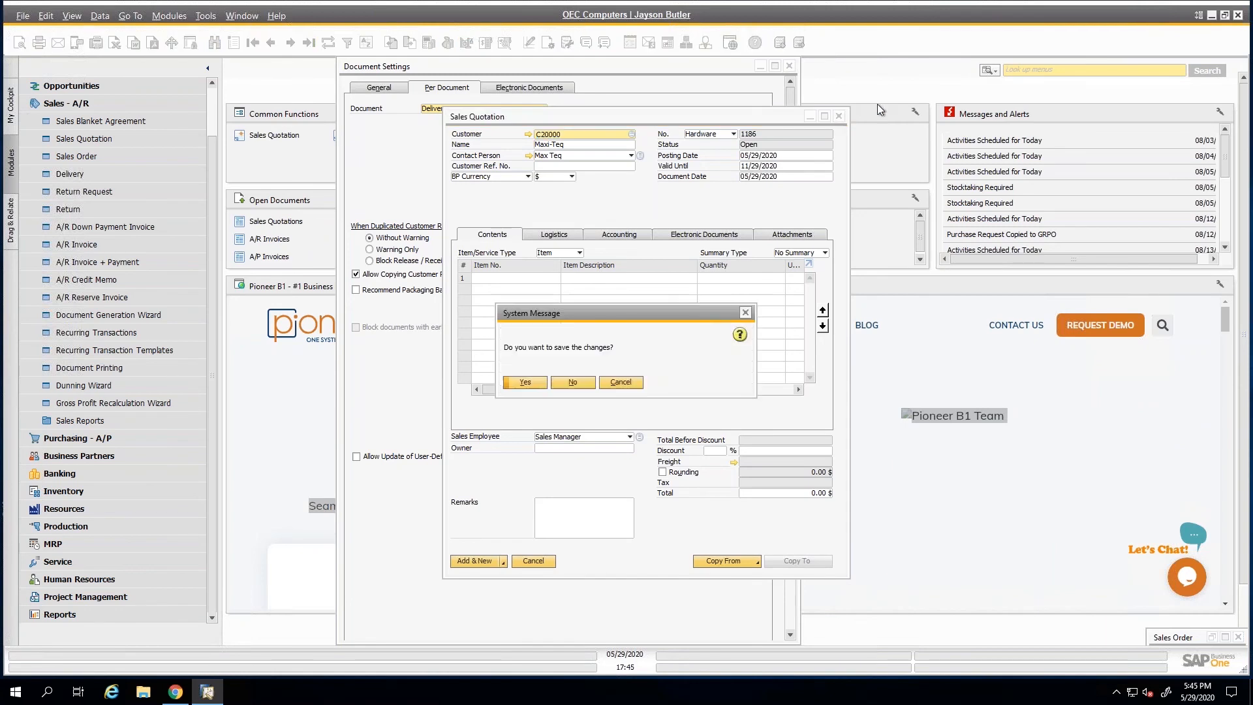
{"action": "left_click", "coordinate": [573, 381]}
Search the program's menus for "open it", open the Open Items List, and show the open Sales Orders.
{"action": "left_click", "coordinate": [989, 72]}
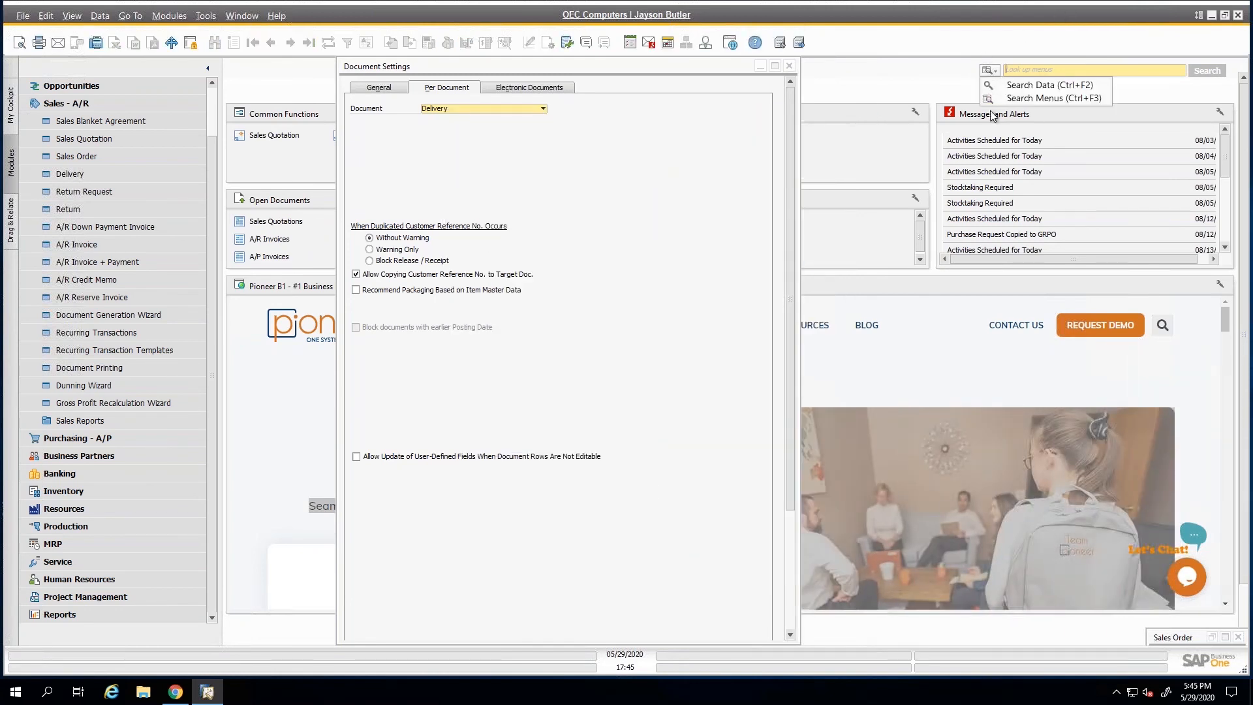
{"action": "left_click", "coordinate": [993, 99]}
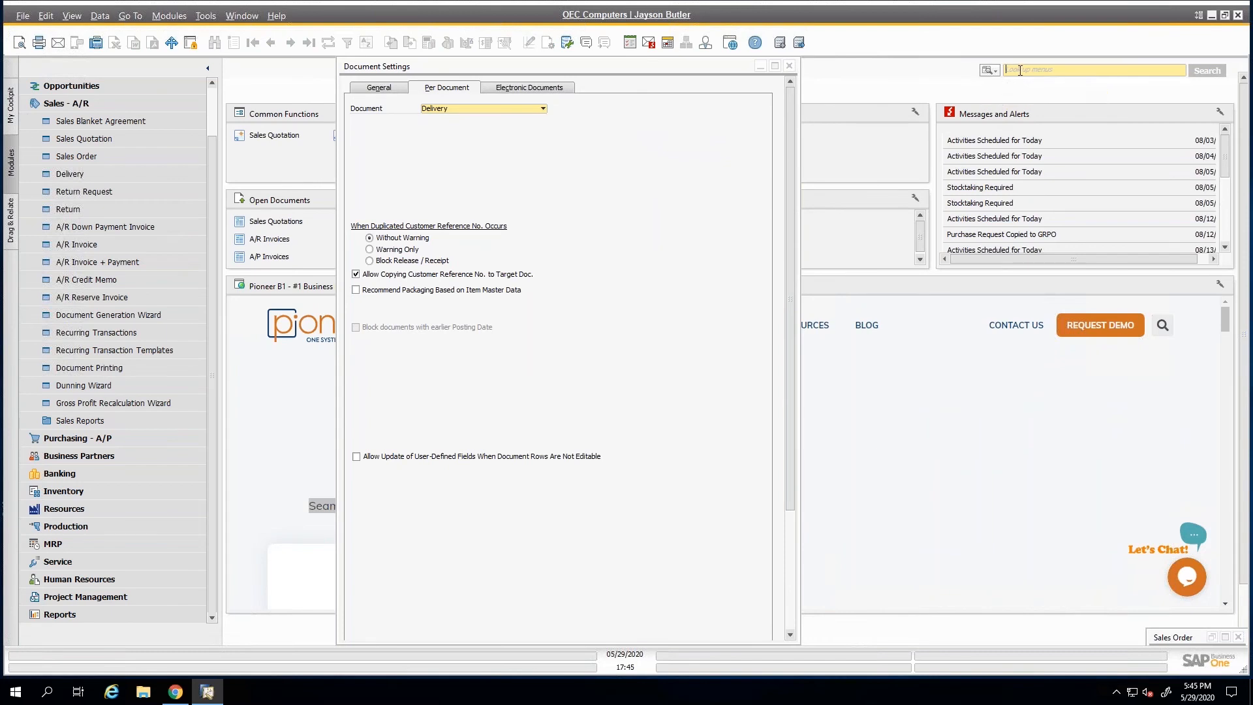
{"action": "left_click", "coordinate": [1020, 73]}
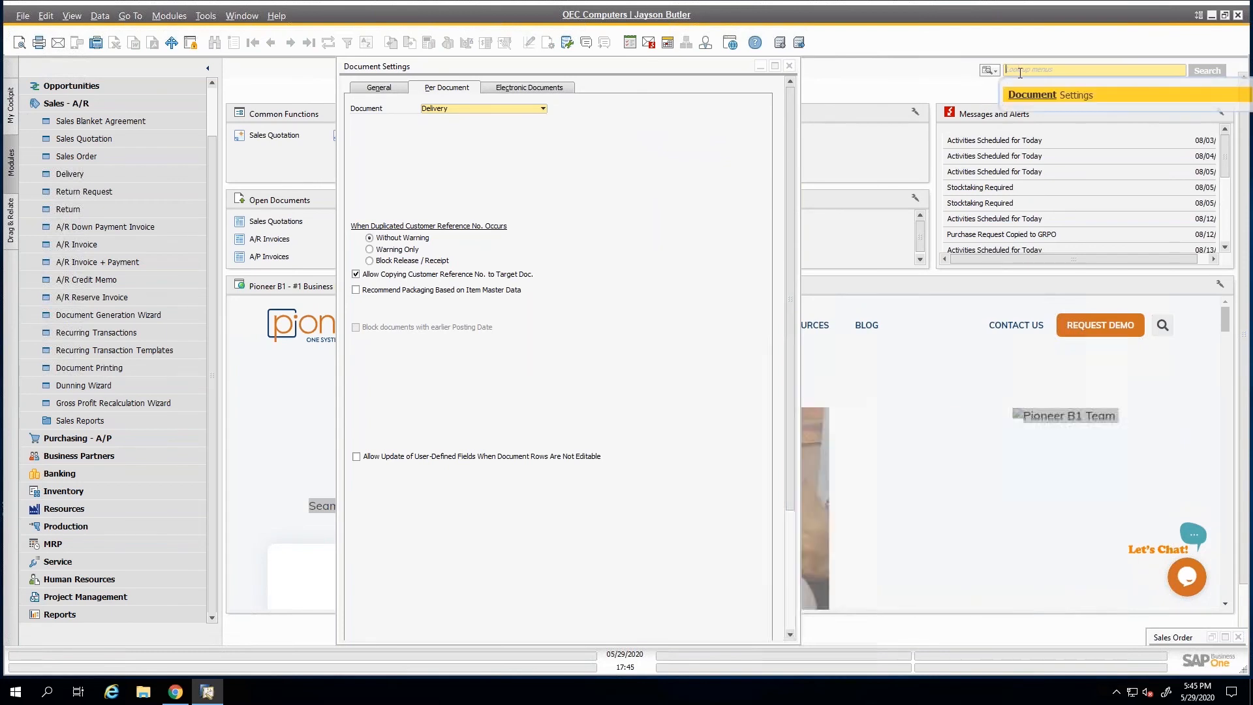
{"action": "type", "text": "open it"}
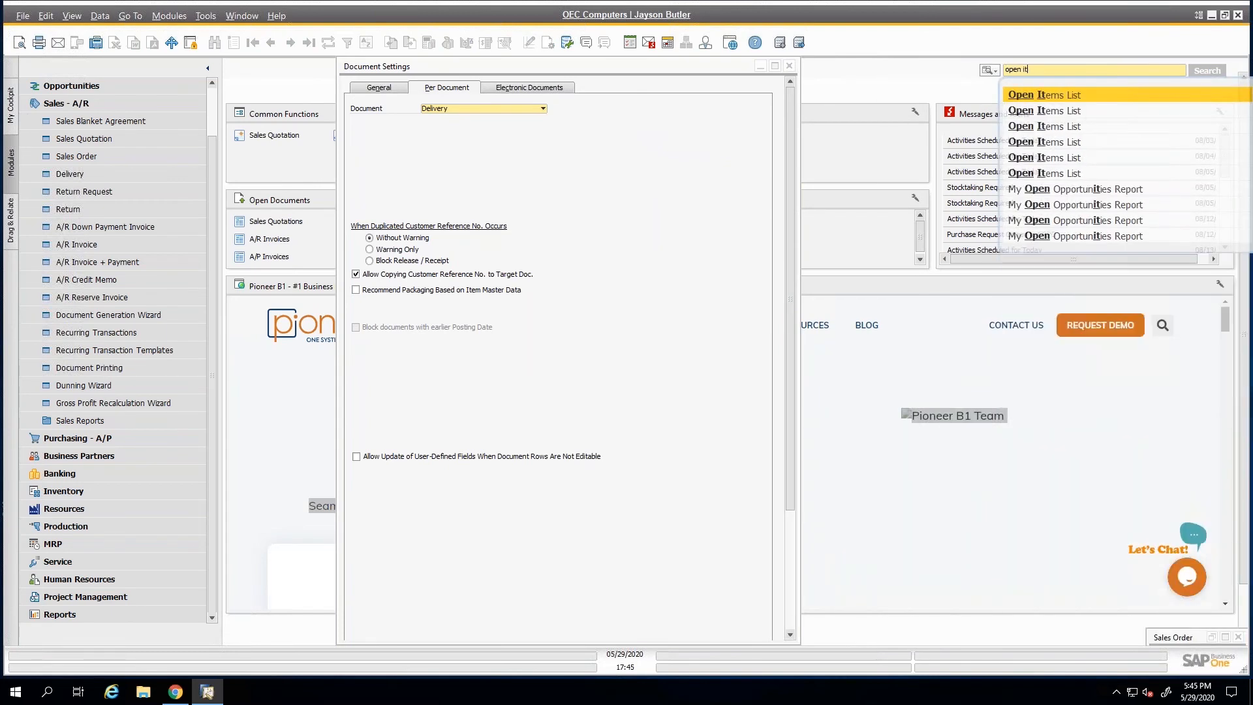
{"action": "key", "text": "Return"}
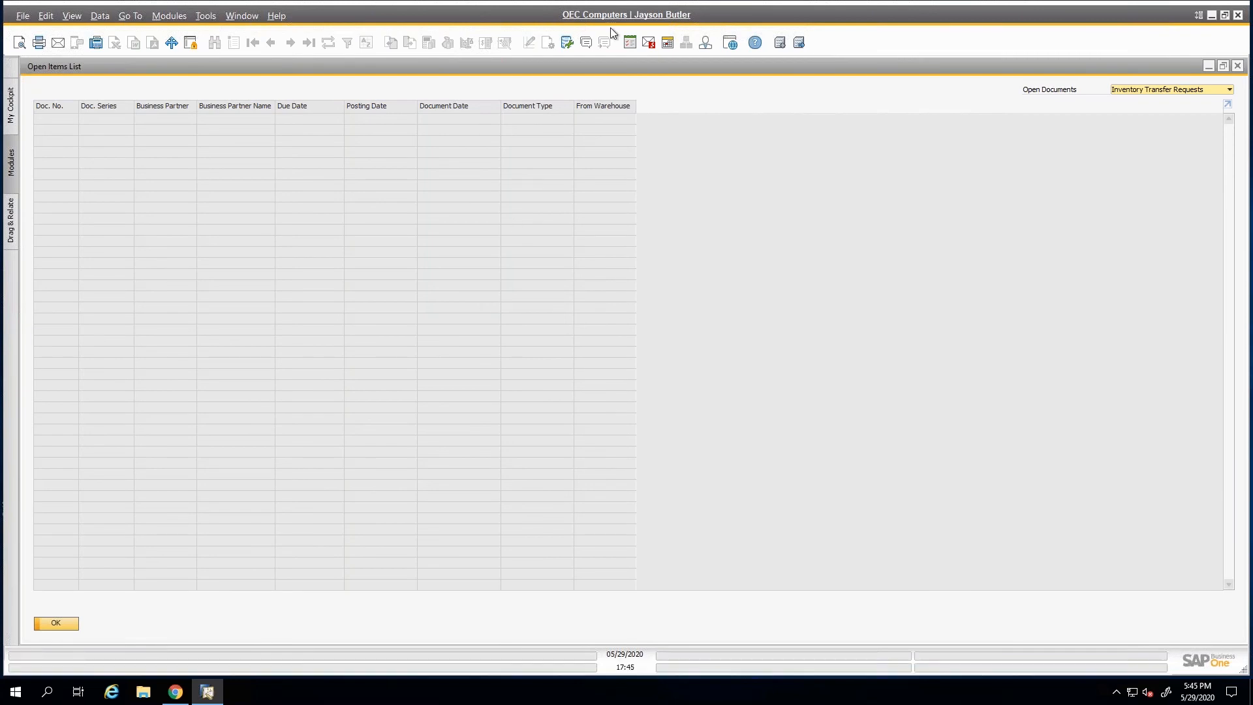
{"action": "left_click", "coordinate": [1123, 92]}
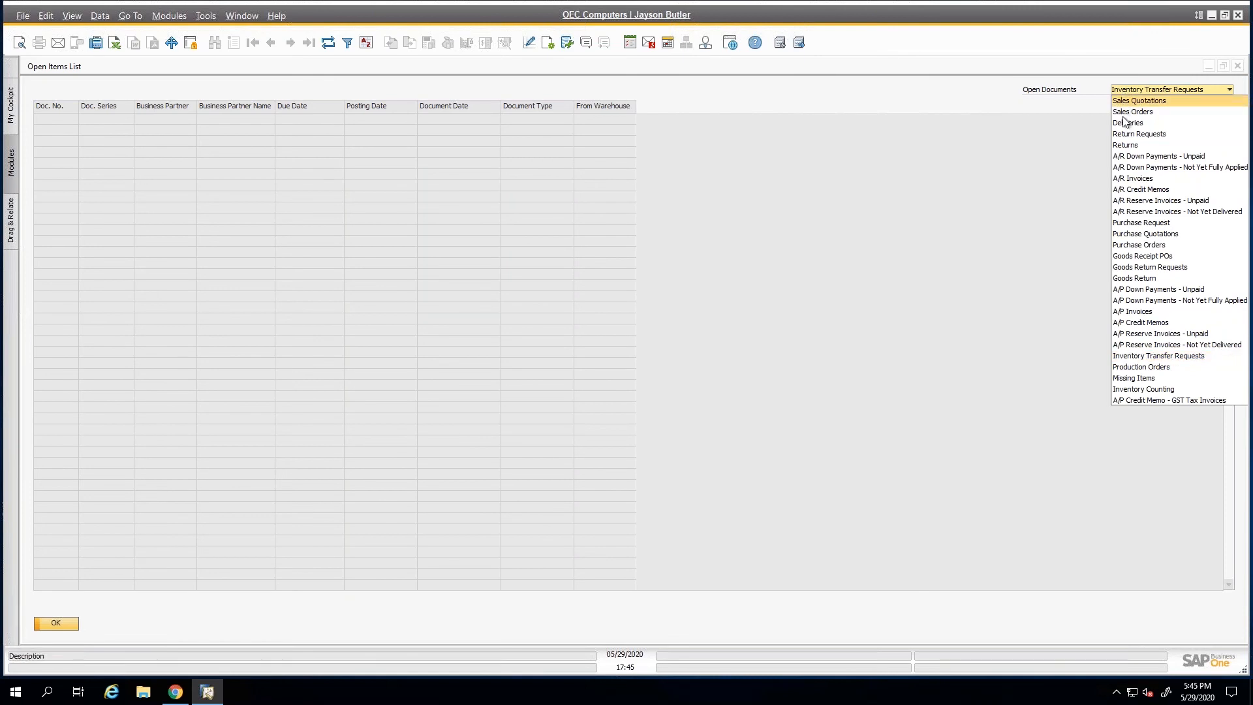
{"action": "left_click", "coordinate": [1127, 112]}
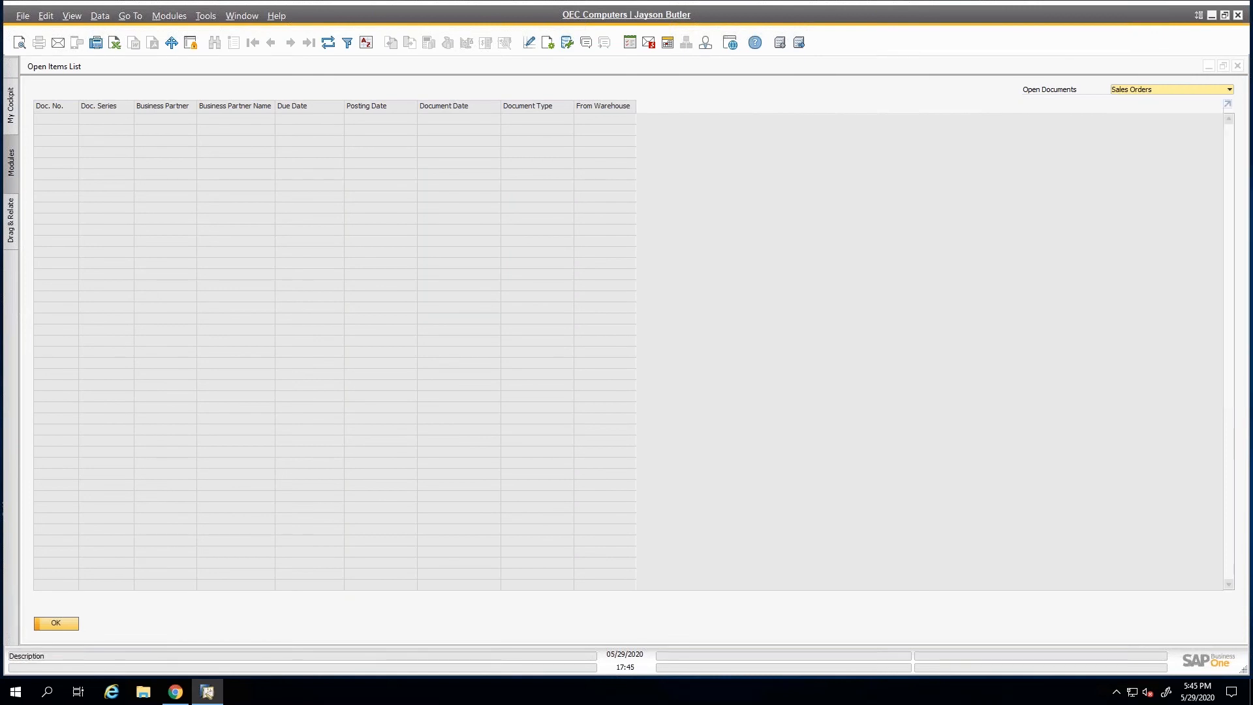
Add the Sales Employee, Remarks, Approved, Created by and UDF columns to the Open Items List and review them.
{"action": "left_click", "coordinate": [549, 43]}
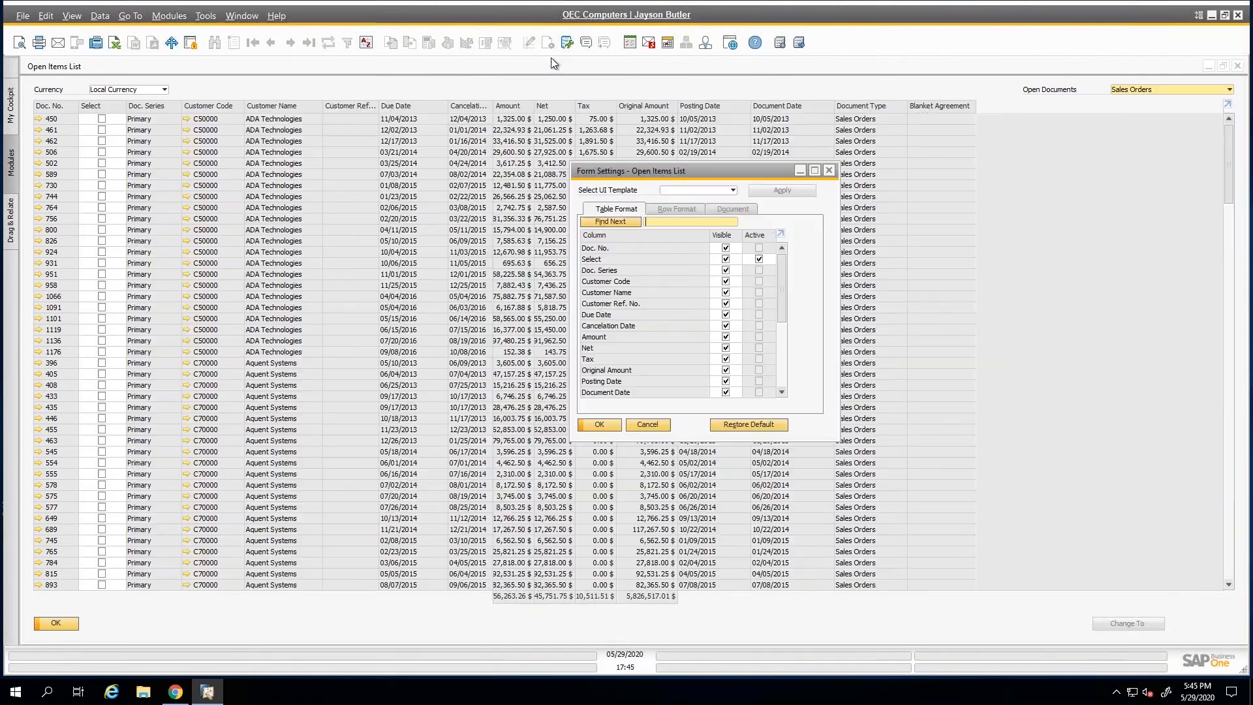
{"action": "scroll", "coordinate": [630, 300], "scroll_direction": "down", "scroll_amount": 5}
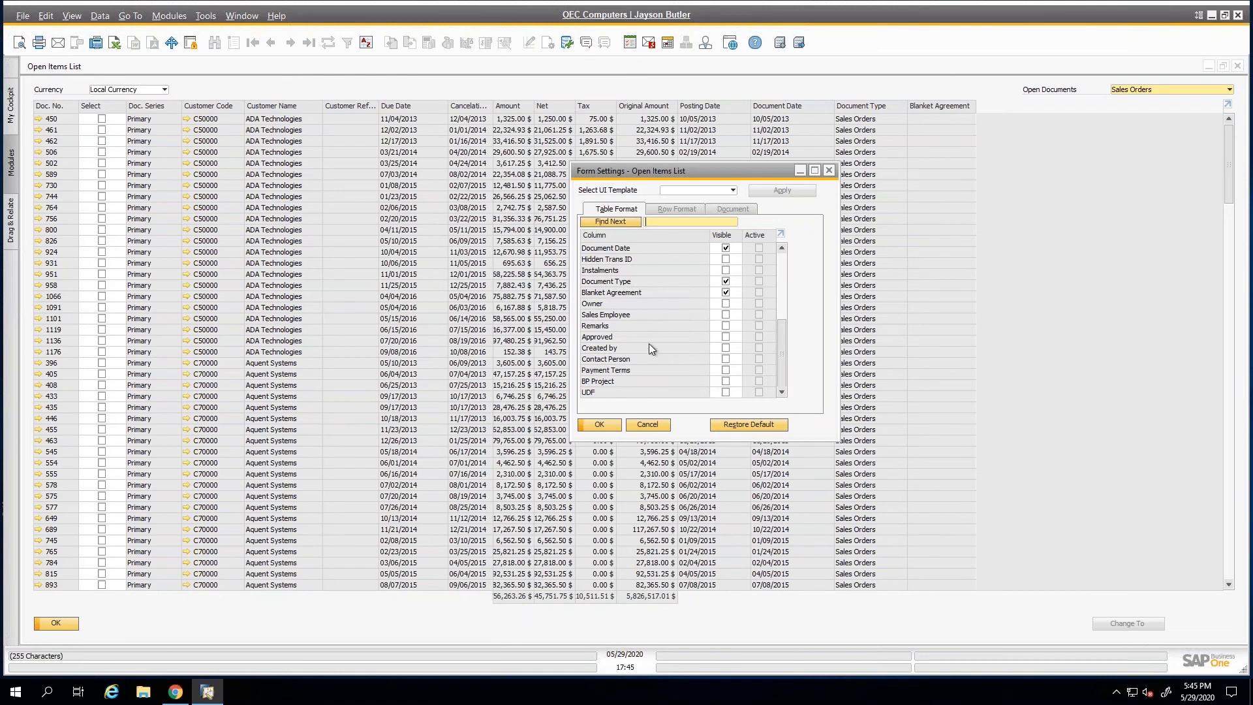
{"action": "left_click", "coordinate": [726, 314]}
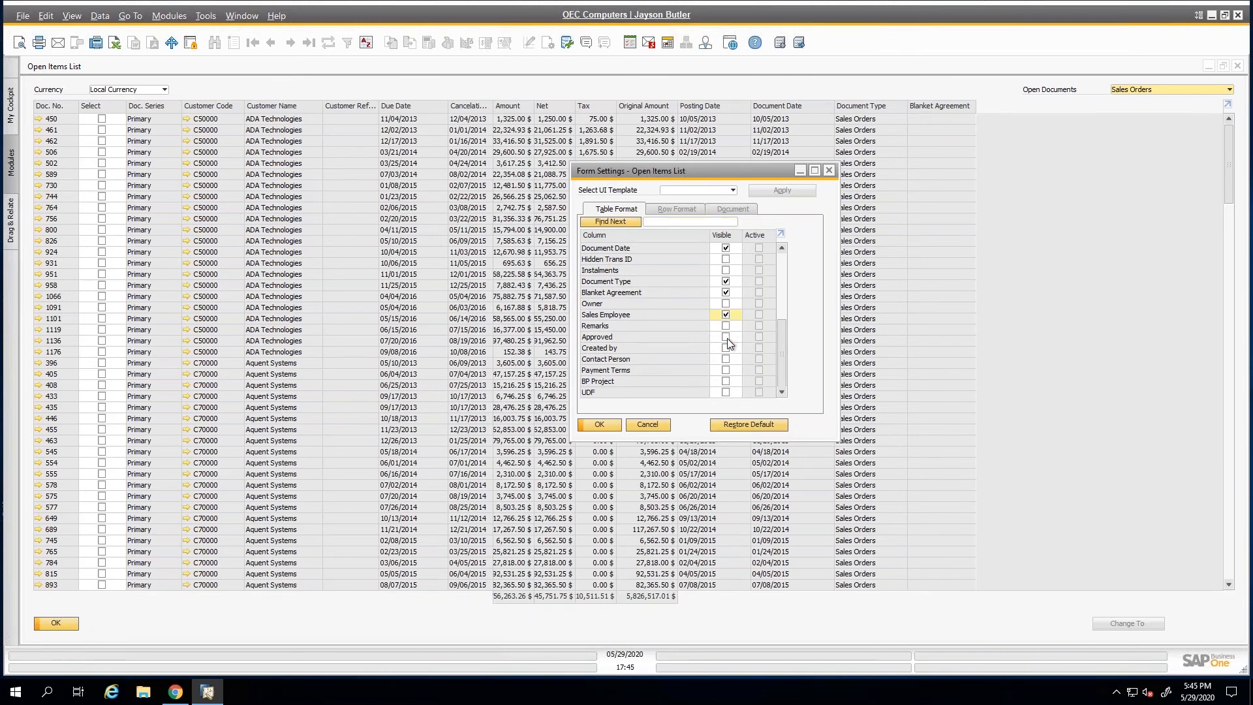
{"action": "left_click", "coordinate": [727, 326]}
{"action": "left_click", "coordinate": [726, 393]}
{"action": "left_click", "coordinate": [606, 425]}
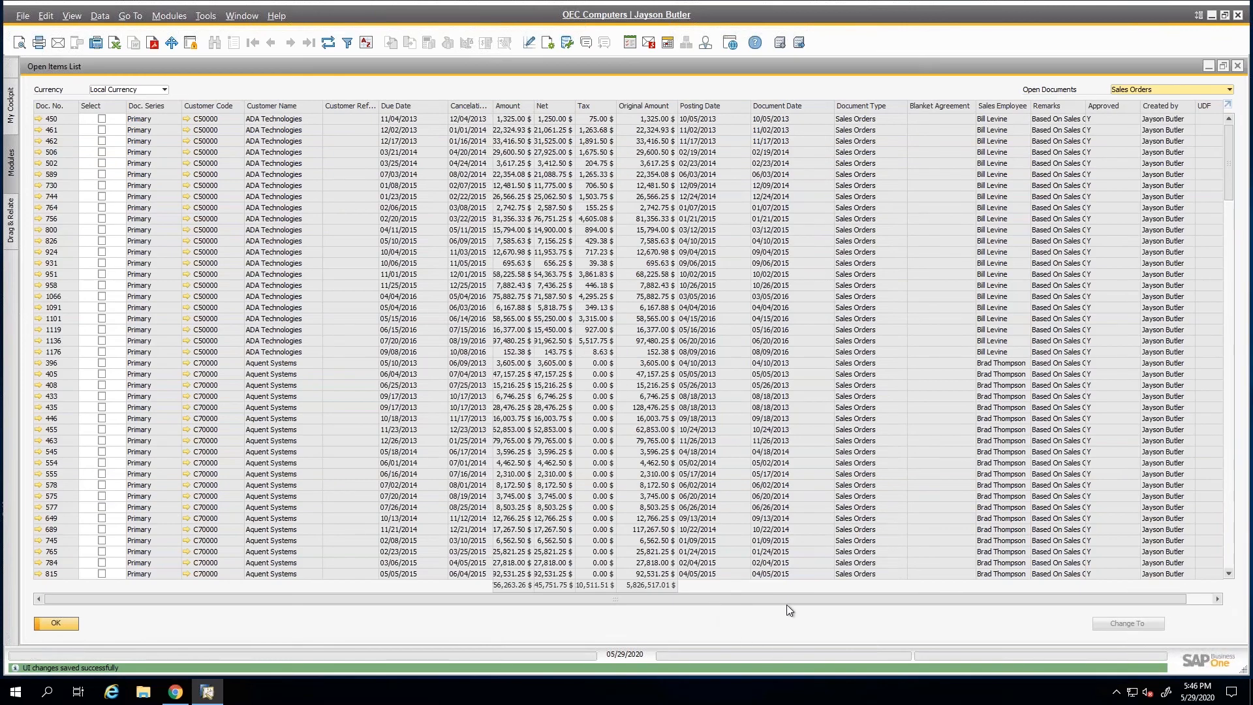
{"action": "left_click_drag", "start_coordinate": [786, 605], "coordinate": [813, 605]}
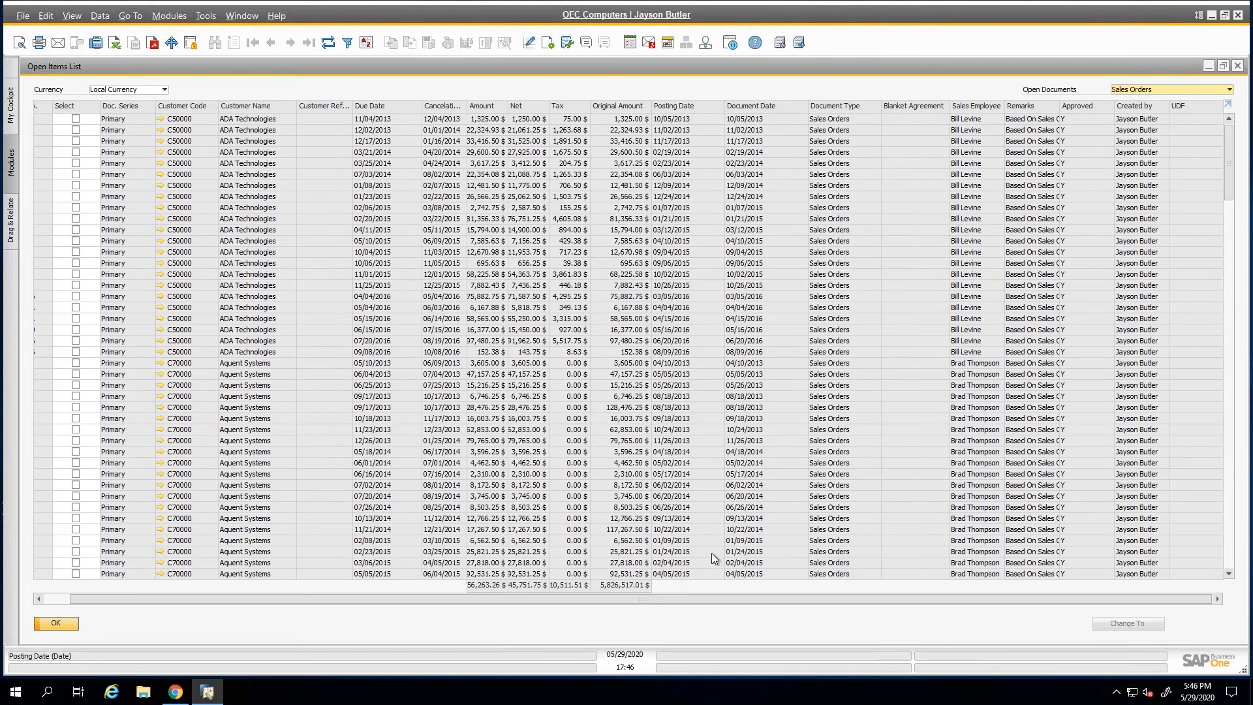
{"action": "left_click_drag", "start_coordinate": [683, 597], "coordinate": [416, 595]}
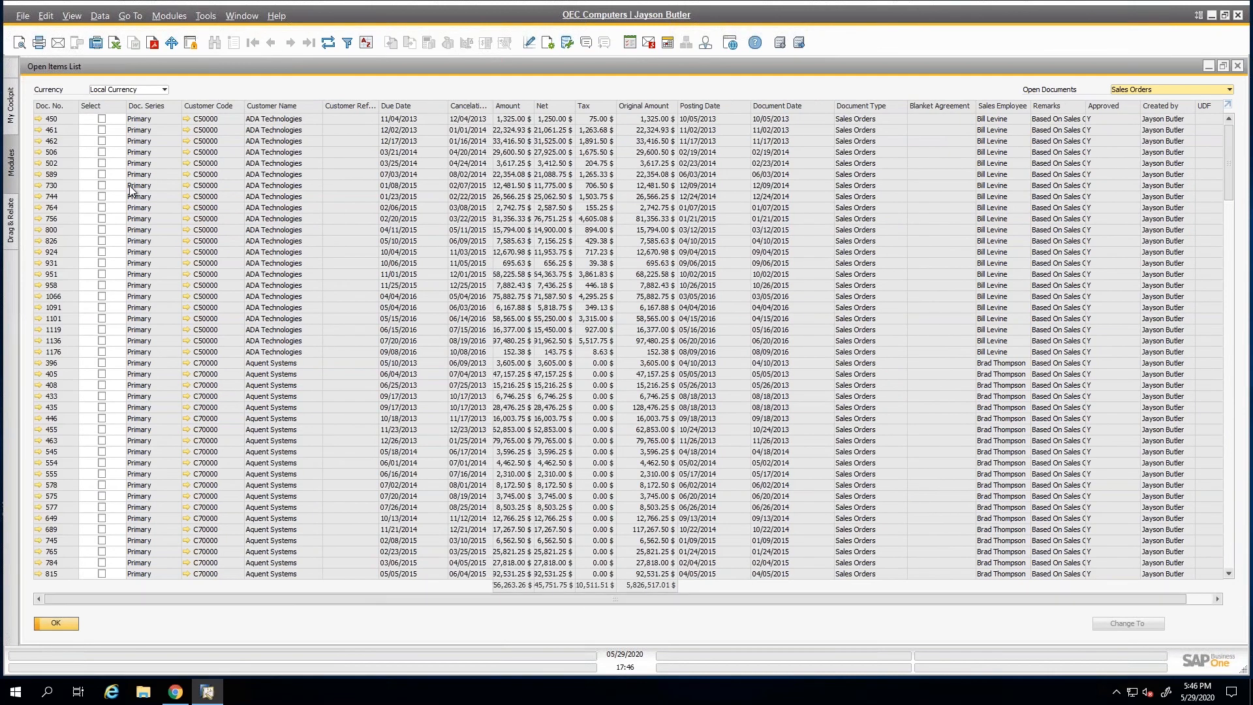
Select the three ADA Technologies sales orders due 12/02/2013, 07/03/2014 and 10/04/2015 and change their status to Canceled.
{"action": "left_click", "coordinate": [102, 131]}
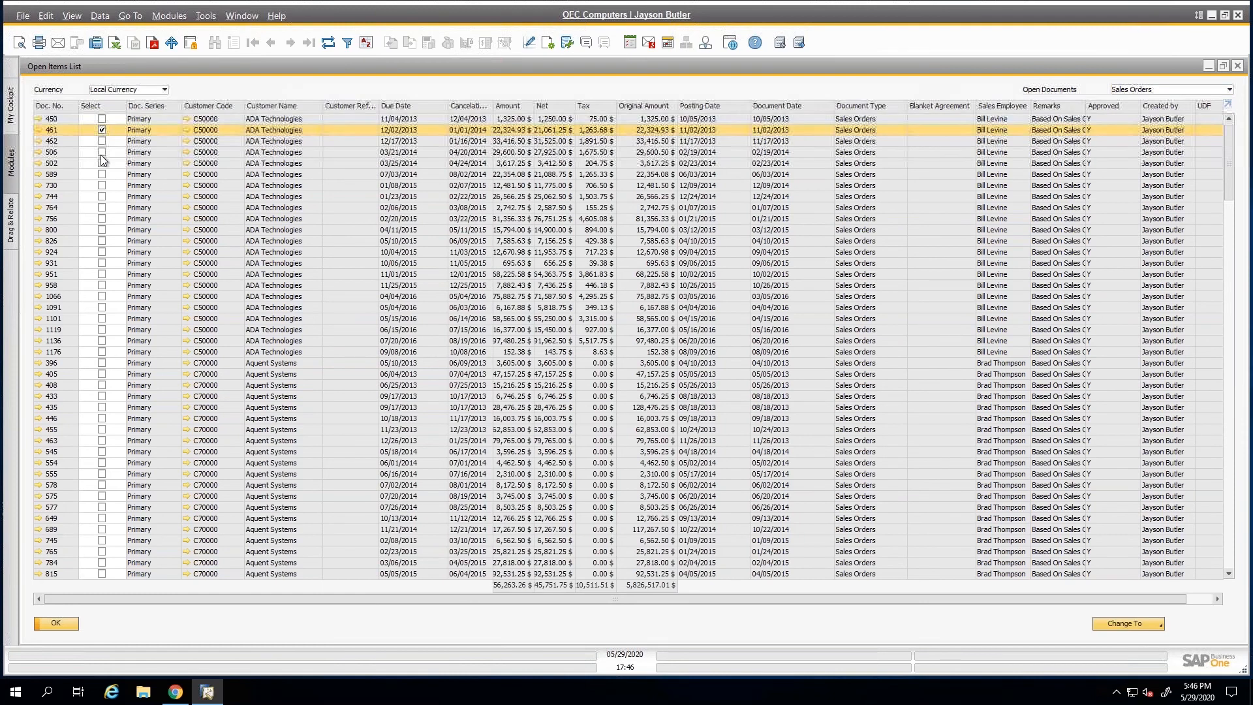
{"action": "left_click", "coordinate": [101, 253]}
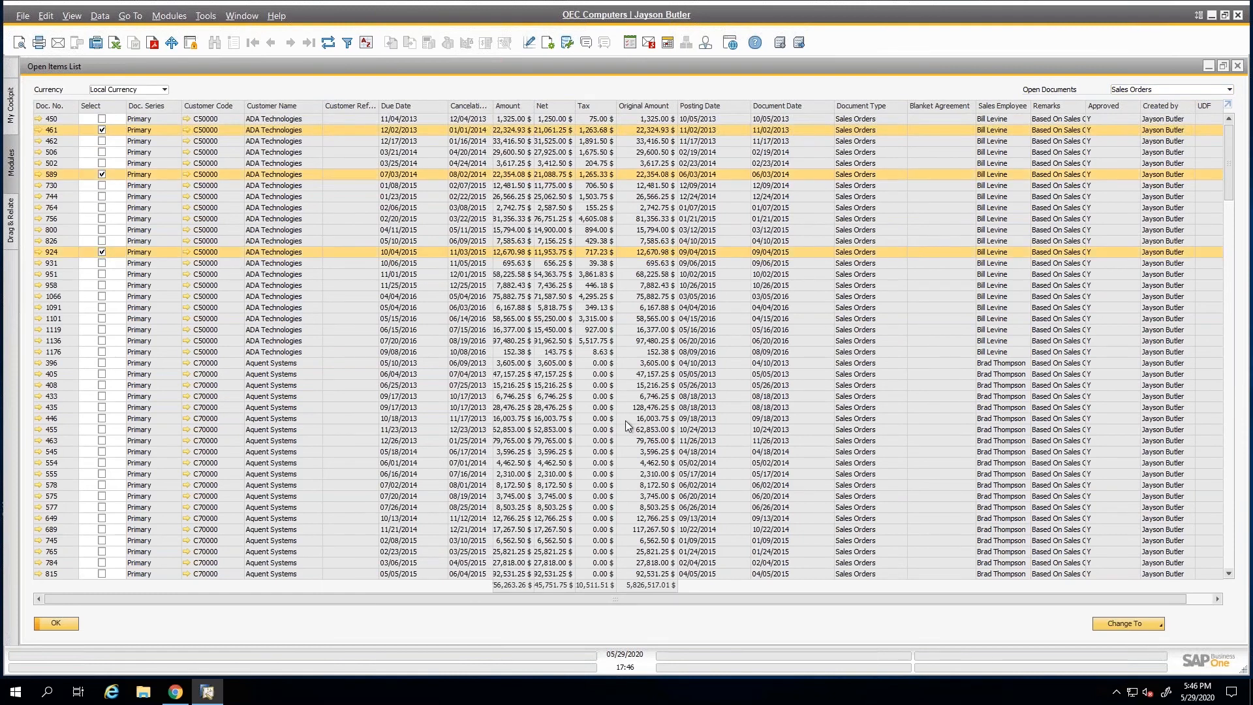
{"action": "left_click", "coordinate": [1136, 625]}
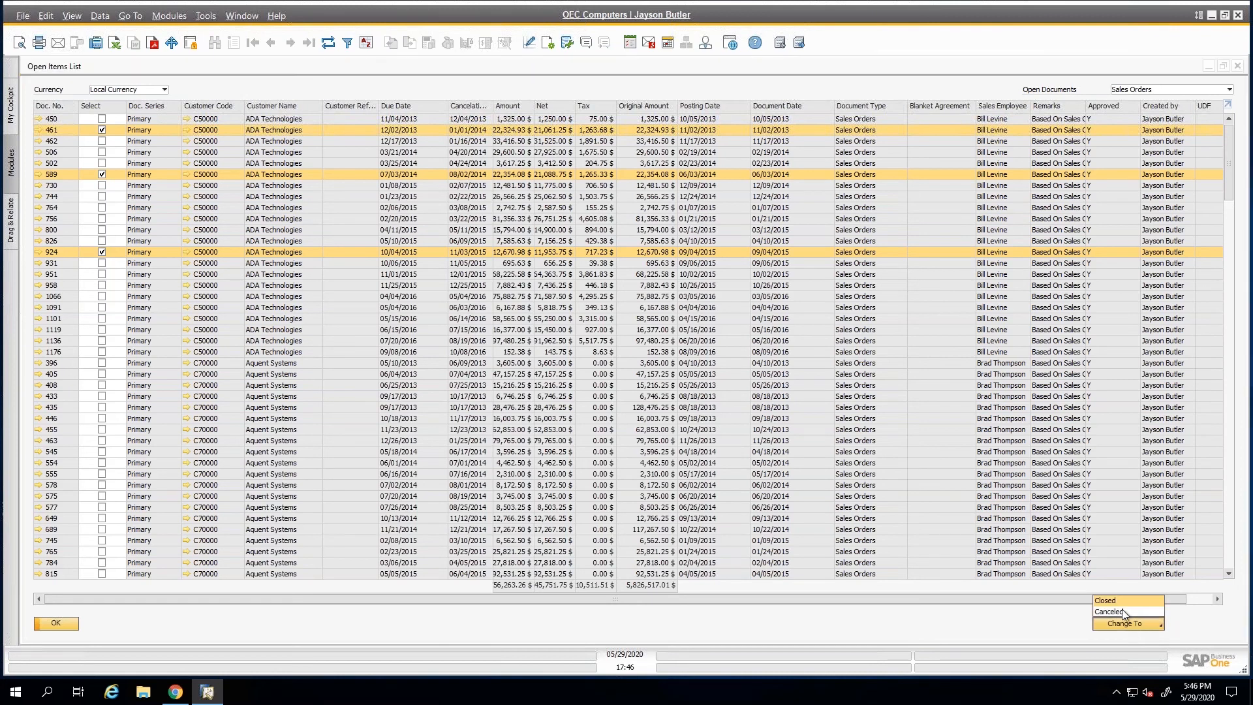
{"action": "left_click", "coordinate": [1112, 612]}
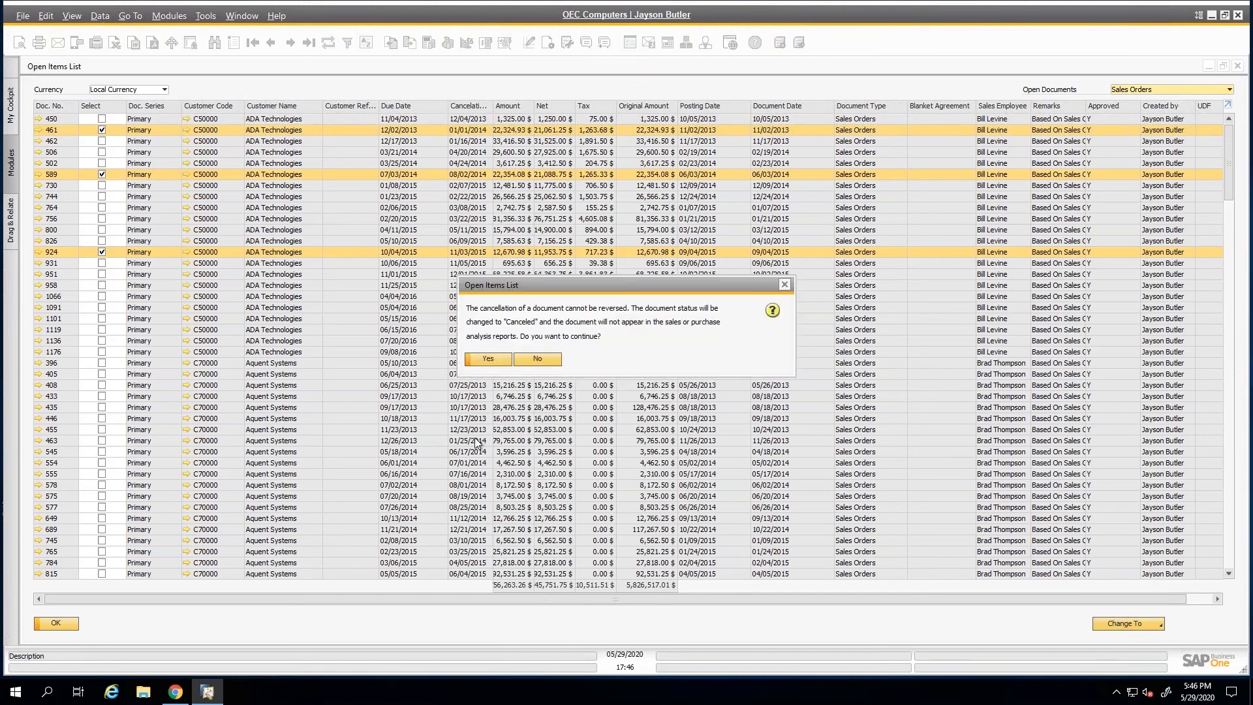
{"action": "left_click", "coordinate": [482, 359]}
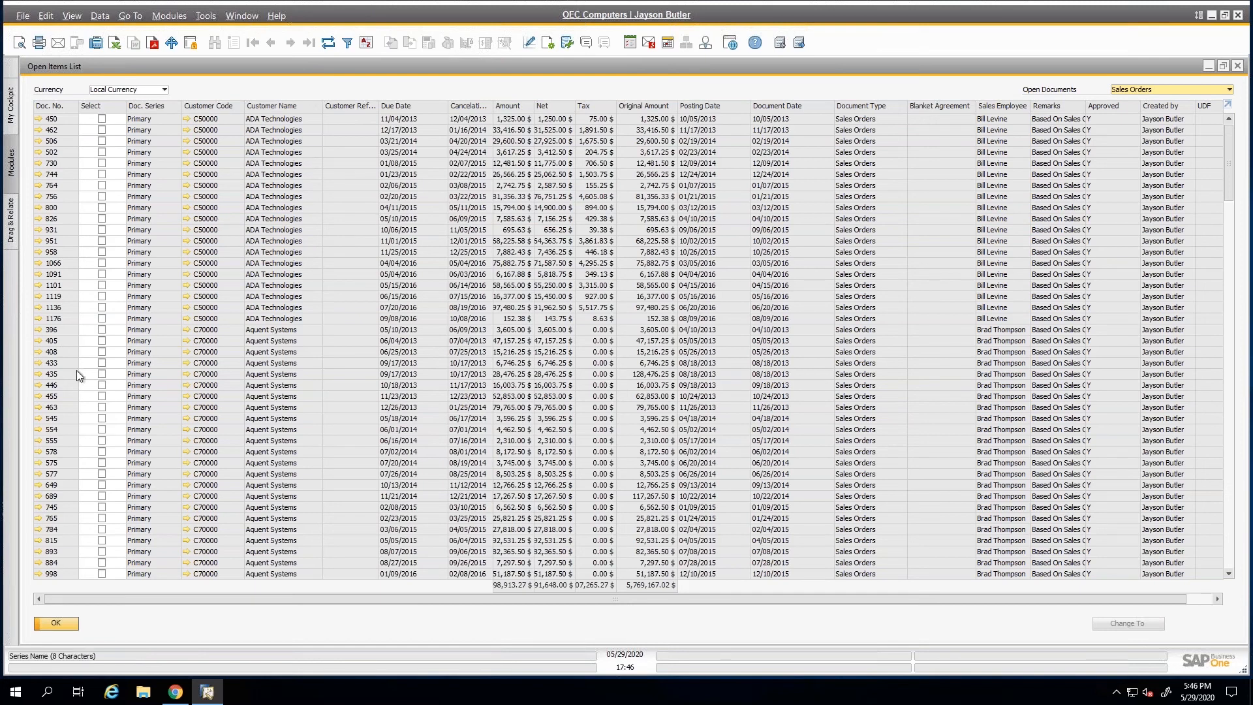
Close the Open Items List and search the program's menus for "documen".
{"action": "left_click", "coordinate": [56, 623]}
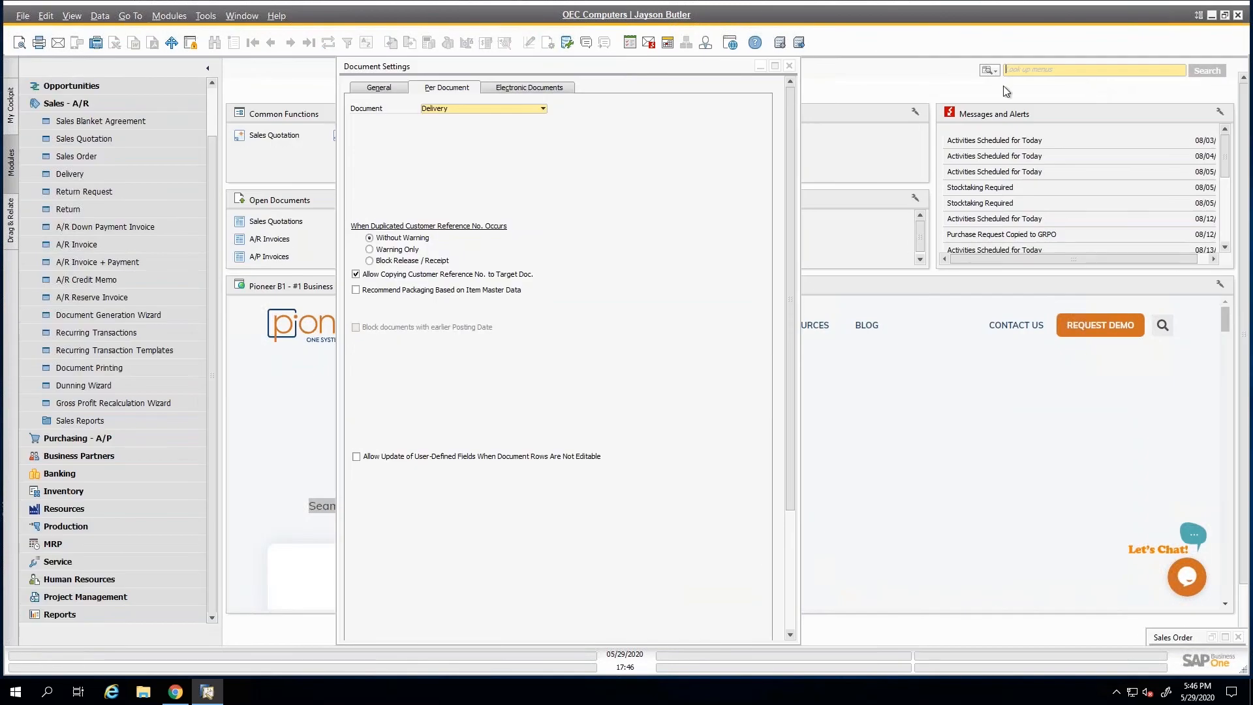
{"action": "type", "text": "documen"}
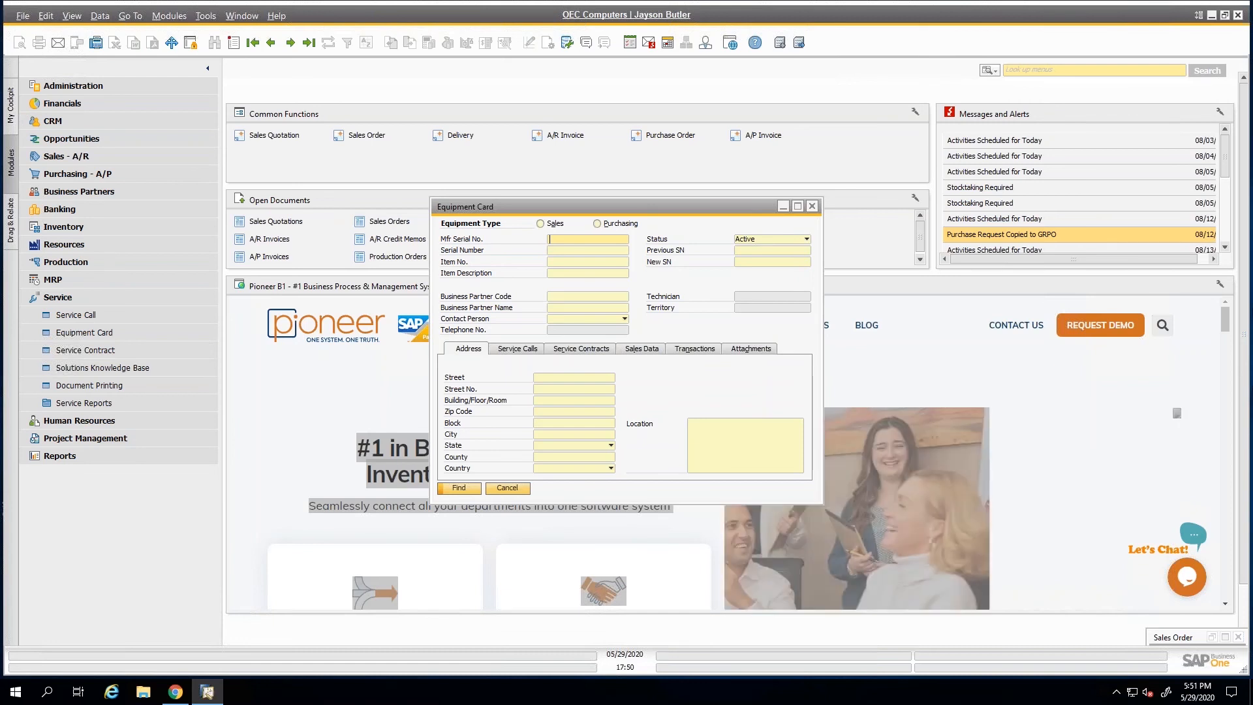
Close the Equipment Card, open the last Business Partner Master Data record, and show the vendor's addresses.
{"action": "left_click", "coordinate": [522, 487]}
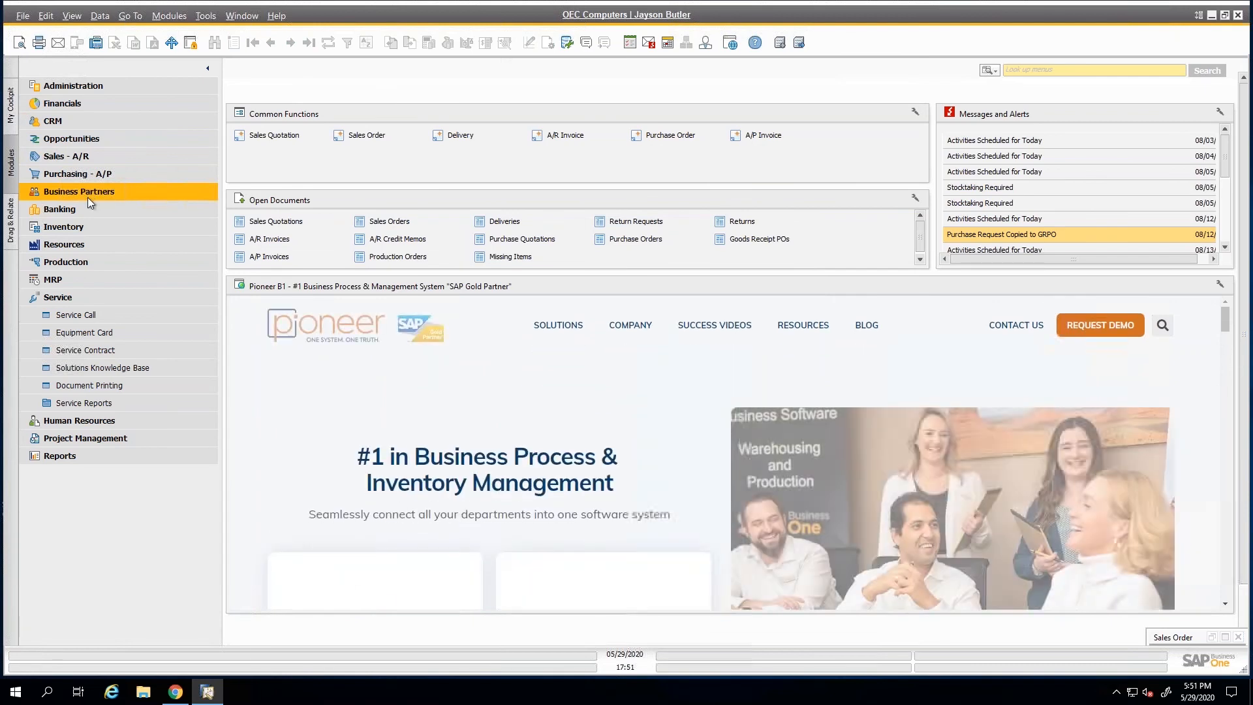
{"action": "left_click", "coordinate": [87, 193]}
{"action": "left_click", "coordinate": [86, 207]}
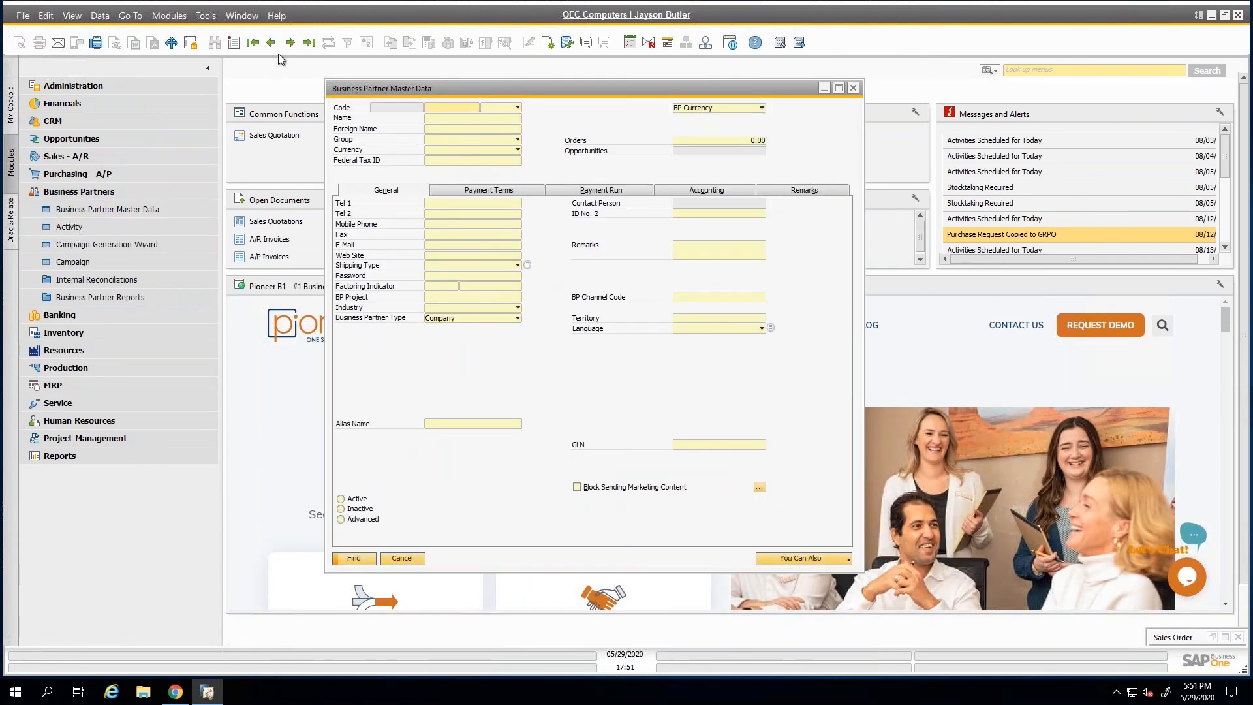
{"action": "key", "text": "ctrl+Page_Down"}
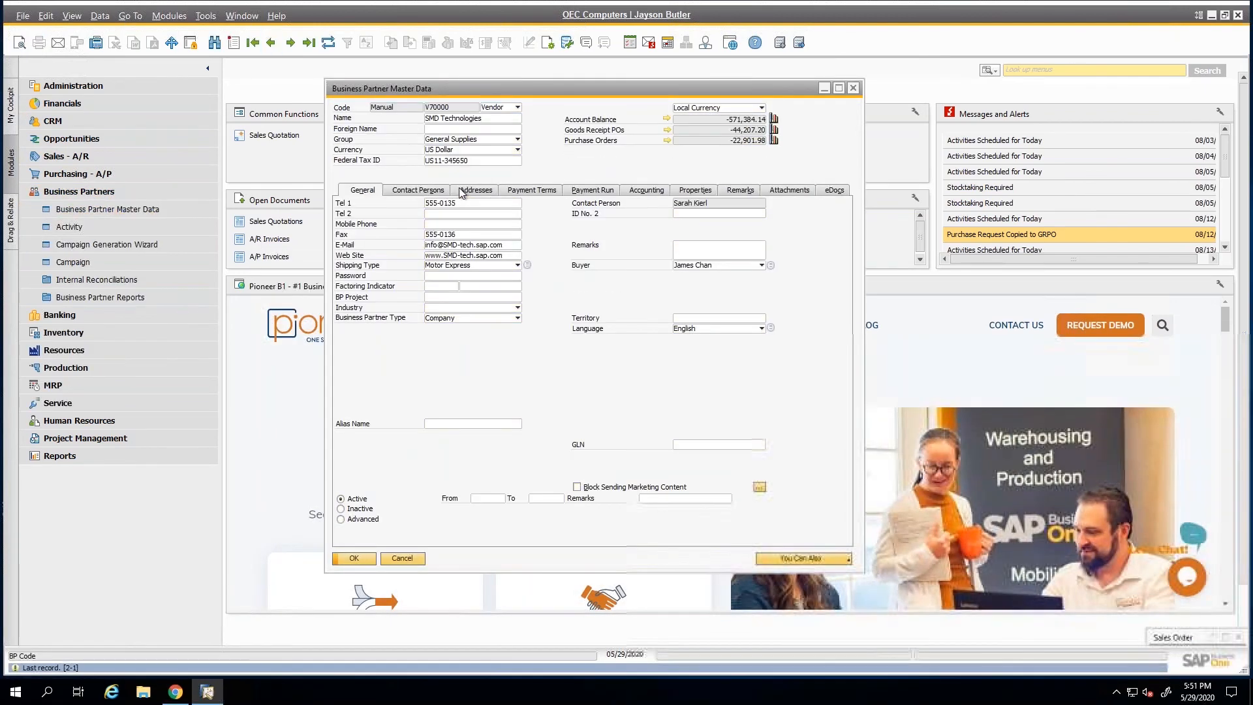
{"action": "left_click", "coordinate": [477, 192]}
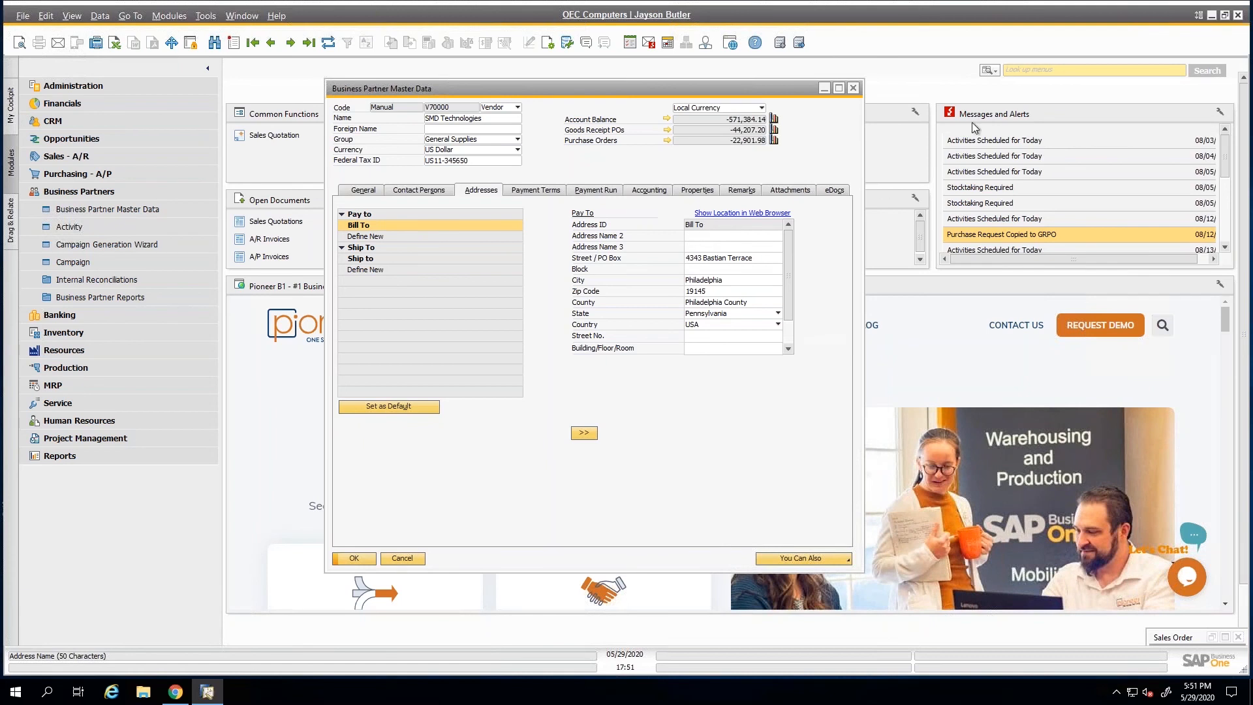
Search the program's menus for "gener" and open General Settings.
{"action": "left_click", "coordinate": [1019, 70]}
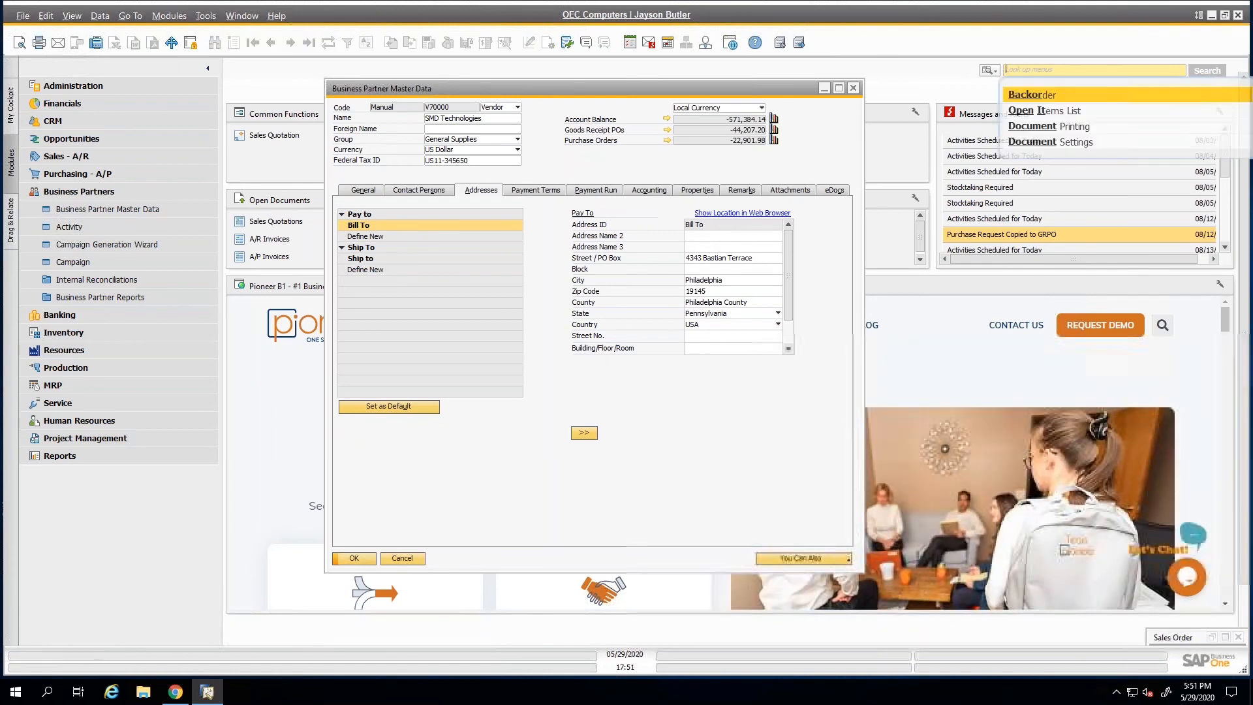
{"action": "type", "text": "gener"}
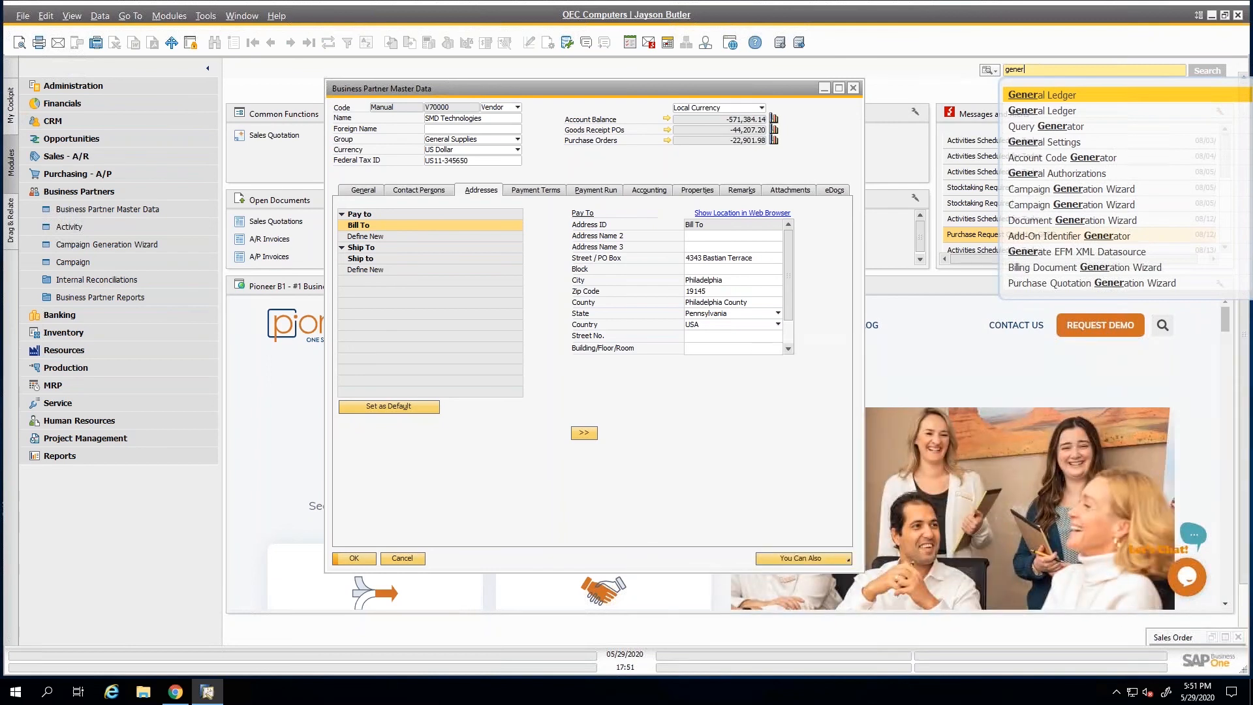
{"action": "key", "text": "Down"}
{"action": "key", "text": "Down"}
{"action": "key", "text": "Down"}
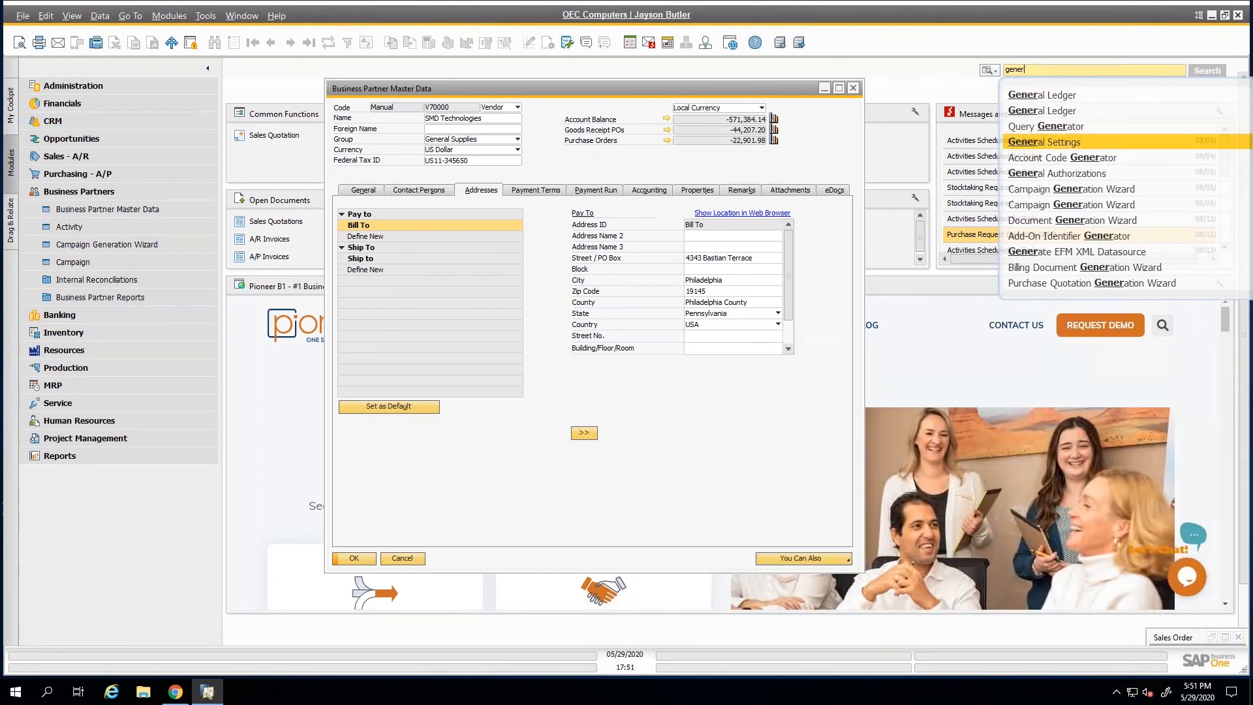
{"action": "key", "text": "Return"}
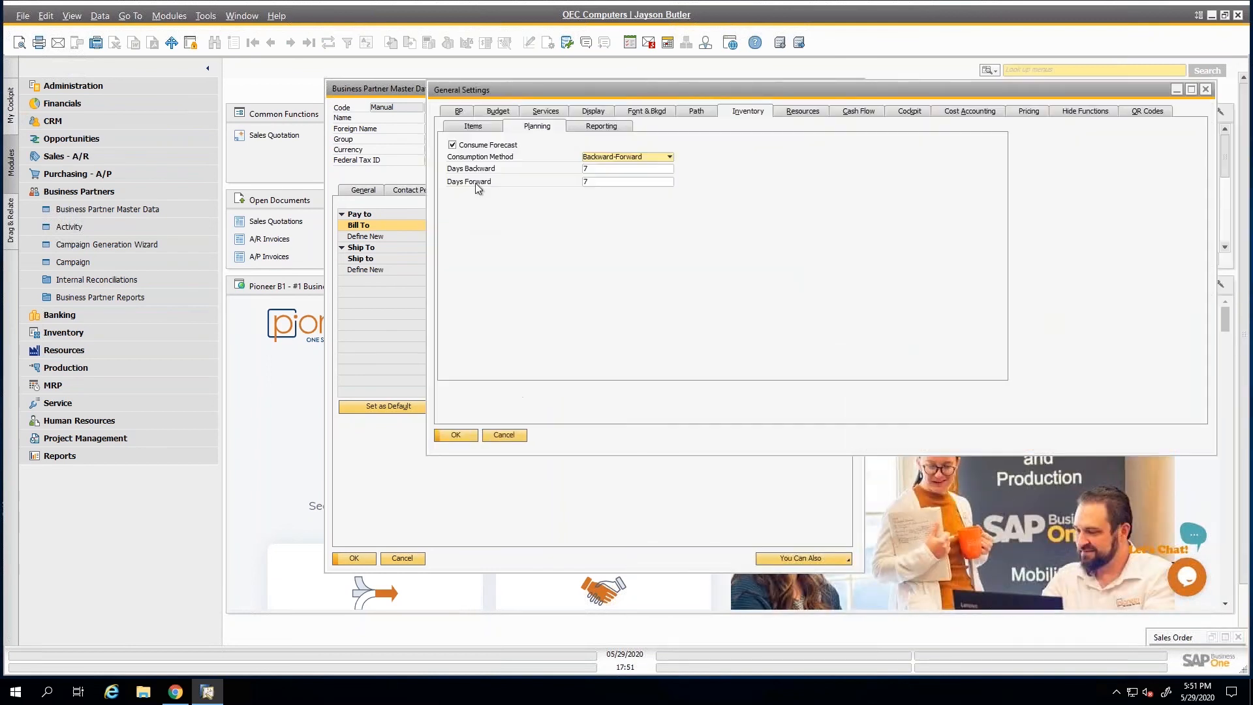
Enable Allow Updating Address ID in the business partner general settings and save the change.
{"action": "left_click", "coordinate": [460, 111]}
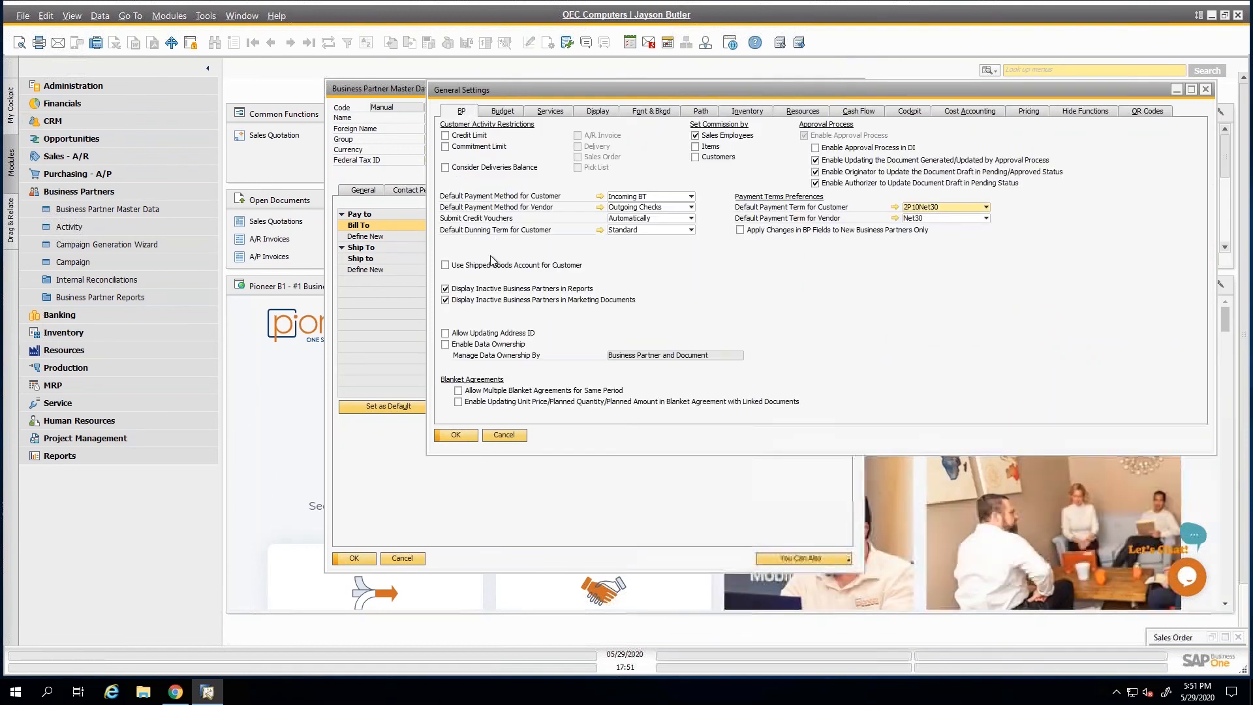
{"action": "left_click", "coordinate": [448, 334]}
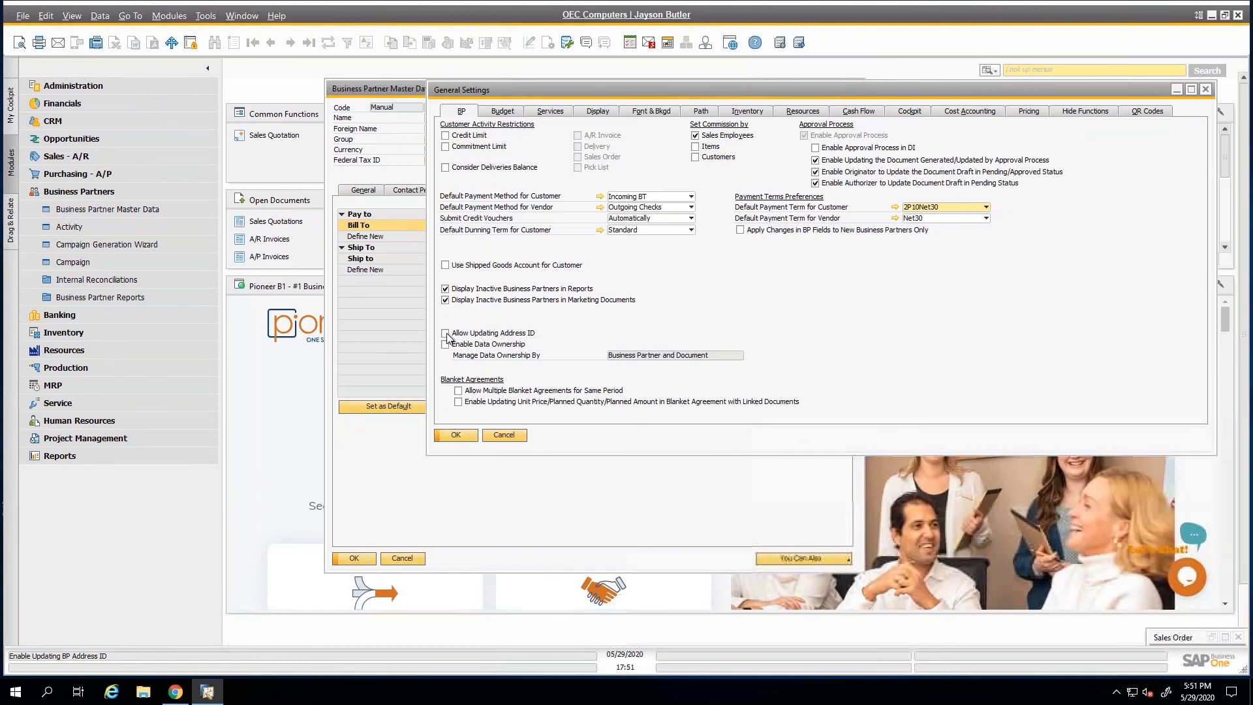
{"action": "left_click", "coordinate": [463, 436]}
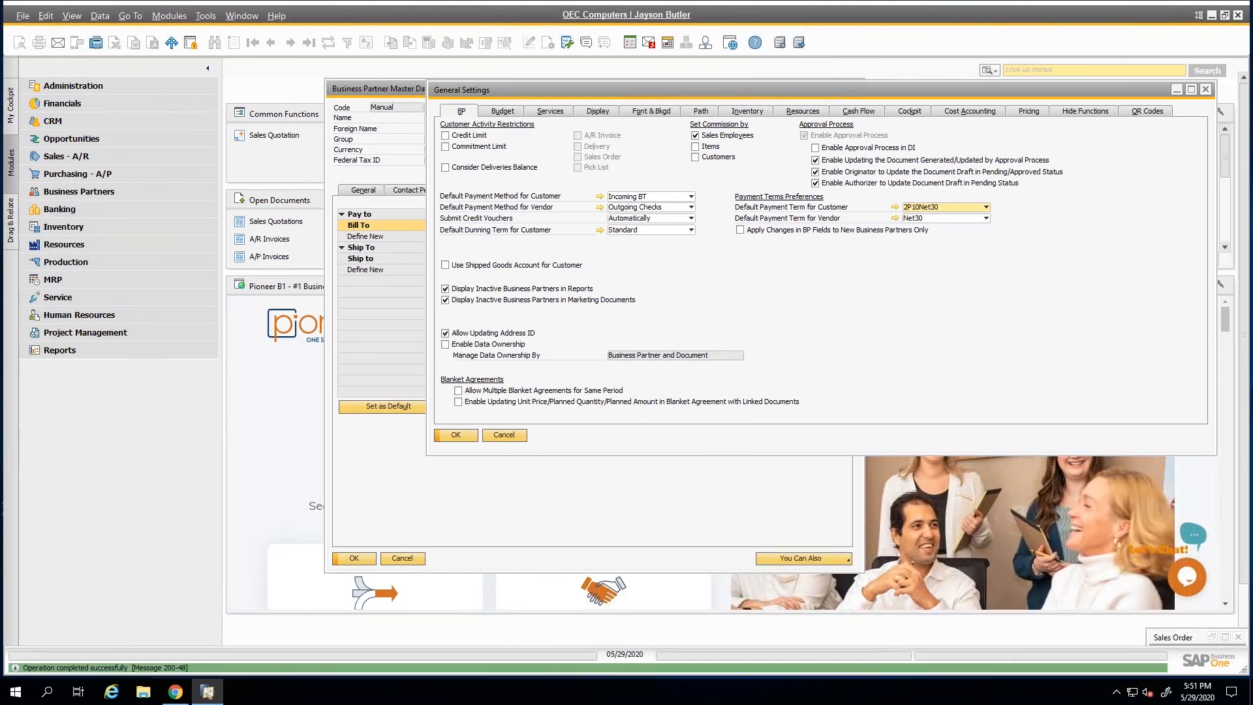
Bring the Business Partner Master Data window clear of General Settings and check whether the Bill To Address ID can be edited.
{"action": "left_click_drag", "start_coordinate": [374, 89], "coordinate": [161, 77]}
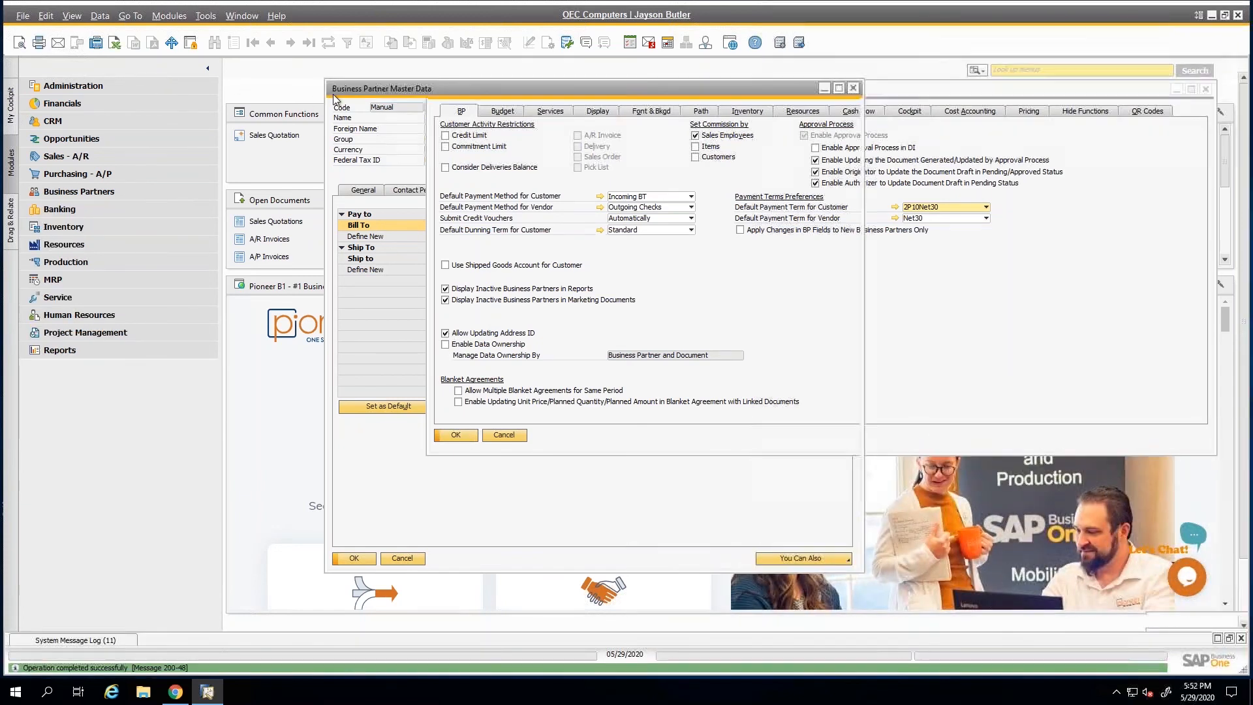
{"action": "double_click", "coordinate": [485, 215]}
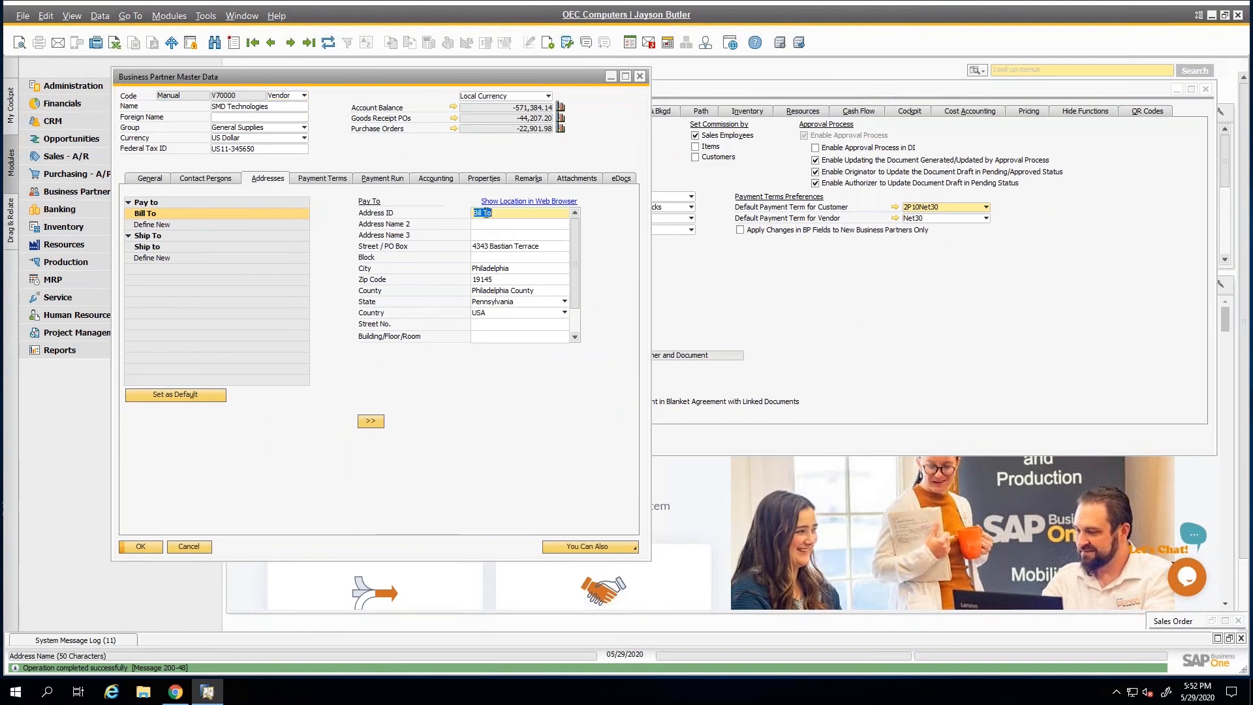
{"action": "left_click", "coordinate": [507, 215]}
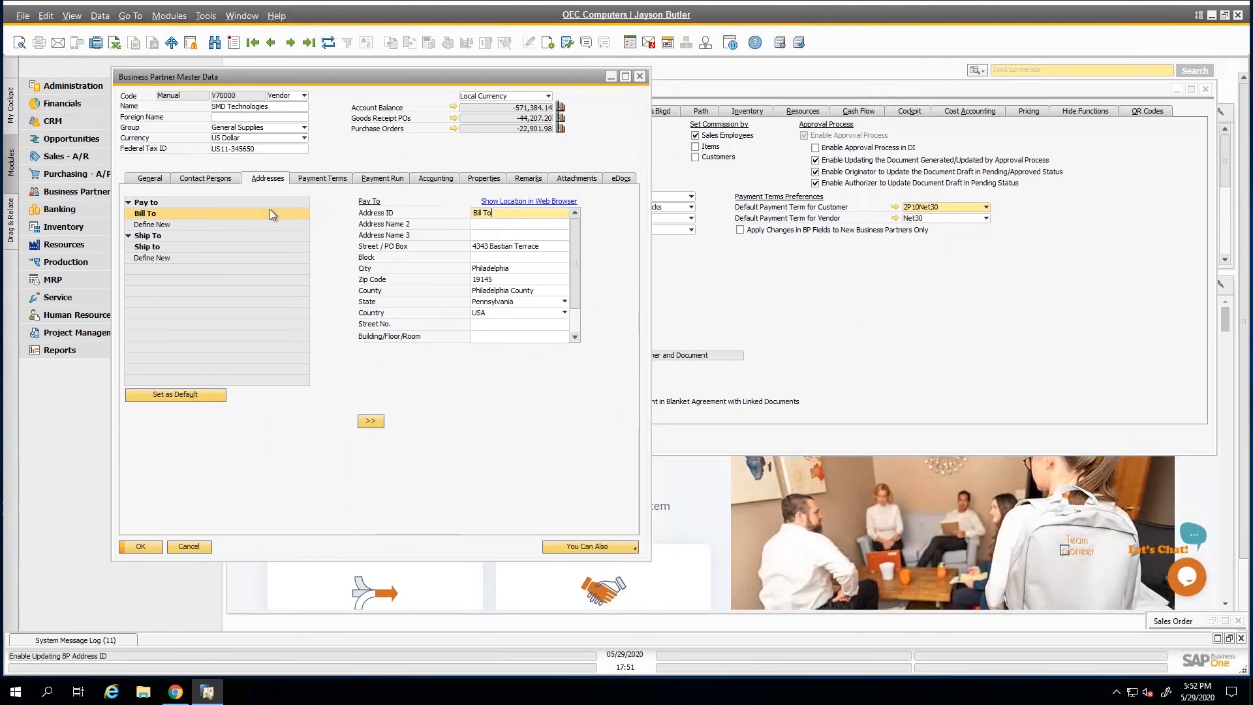
Disable Allow Updating Address ID in General Settings, save the change, and return to the vendor's addresses.
{"action": "left_click", "coordinate": [770, 339]}
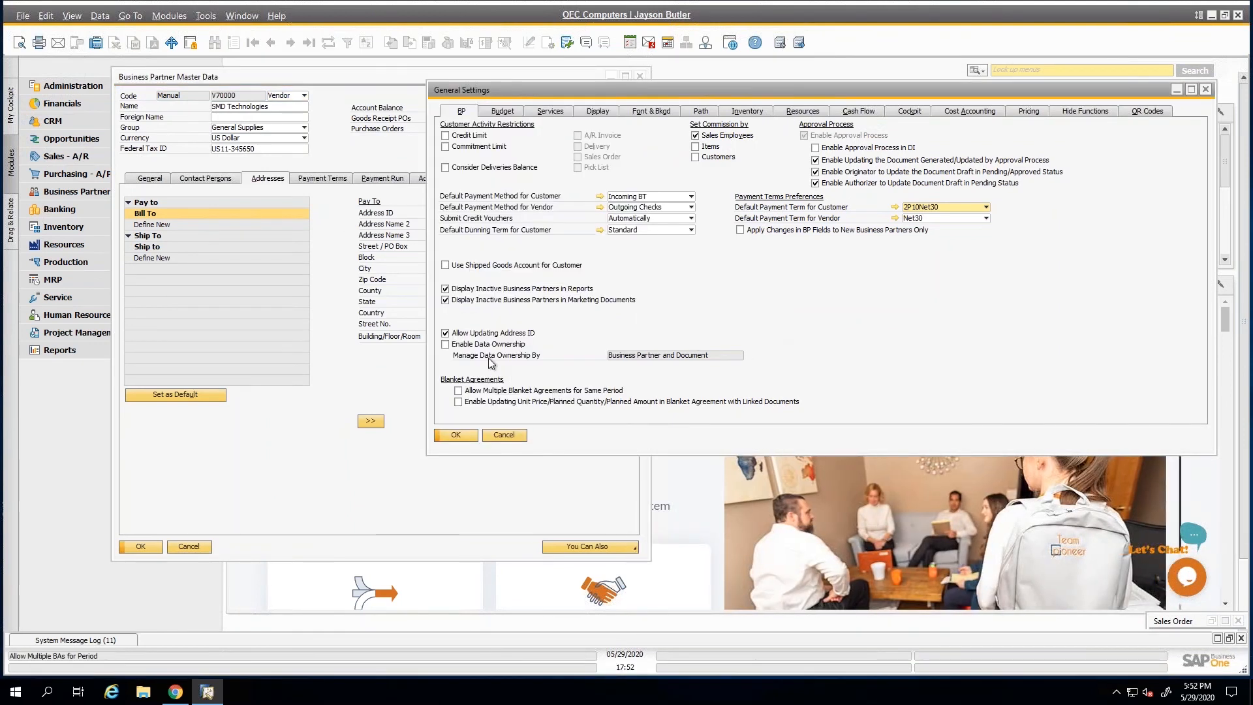
{"action": "left_click", "coordinate": [445, 334]}
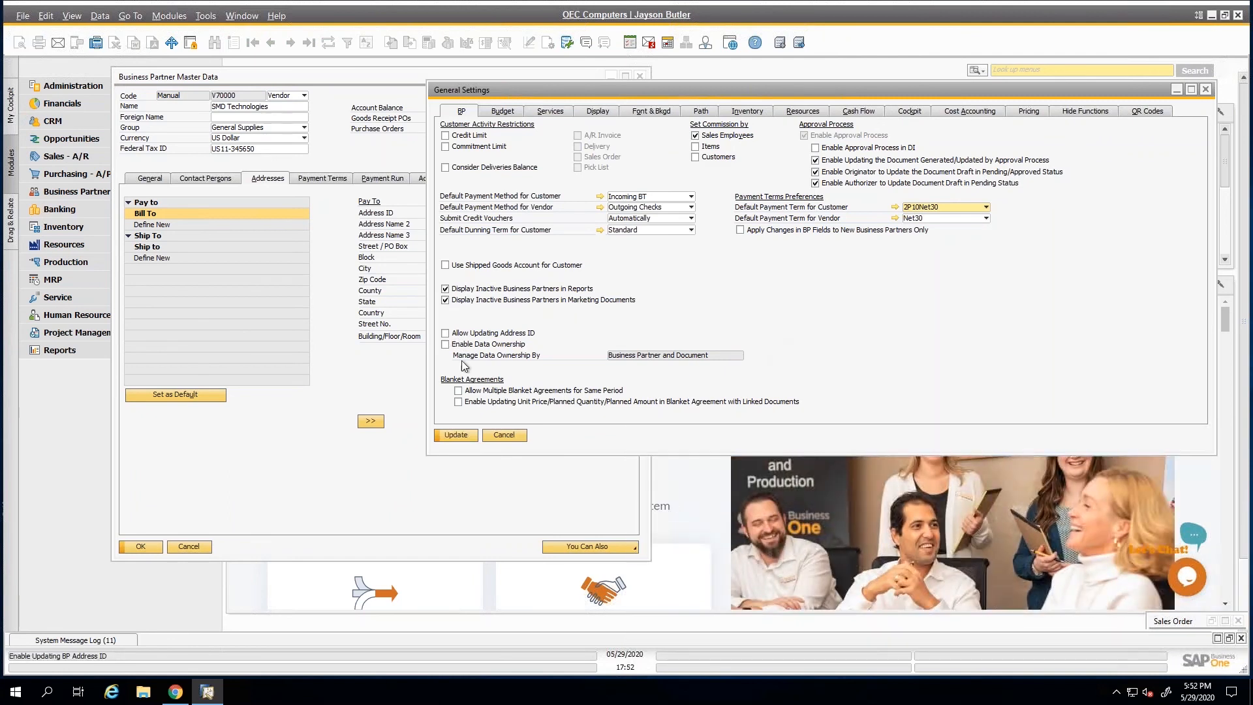
{"action": "left_click", "coordinate": [456, 434]}
{"action": "left_click", "coordinate": [358, 257]}
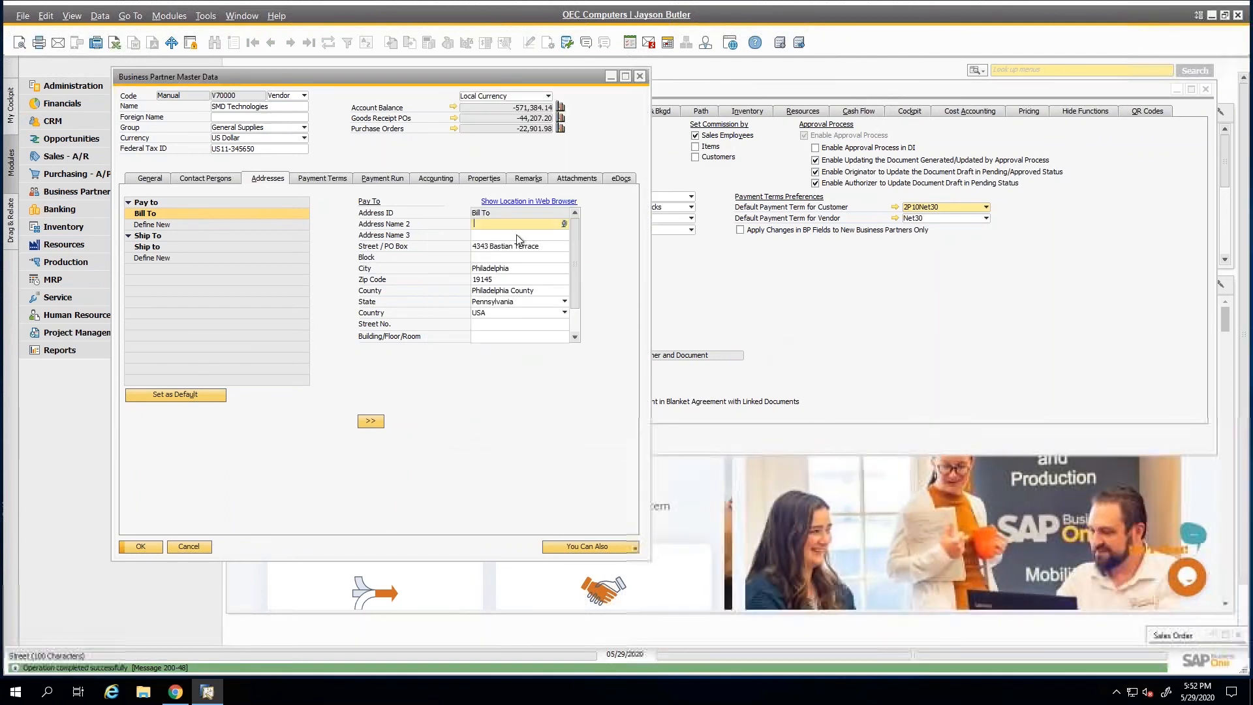
In the inventory item settings, enable opening Item Master Data instead of Bill of Materials from a BOM item's link arrow, and save.
{"action": "left_click_drag", "start_coordinate": [471, 76], "coordinate": [385, 84]}
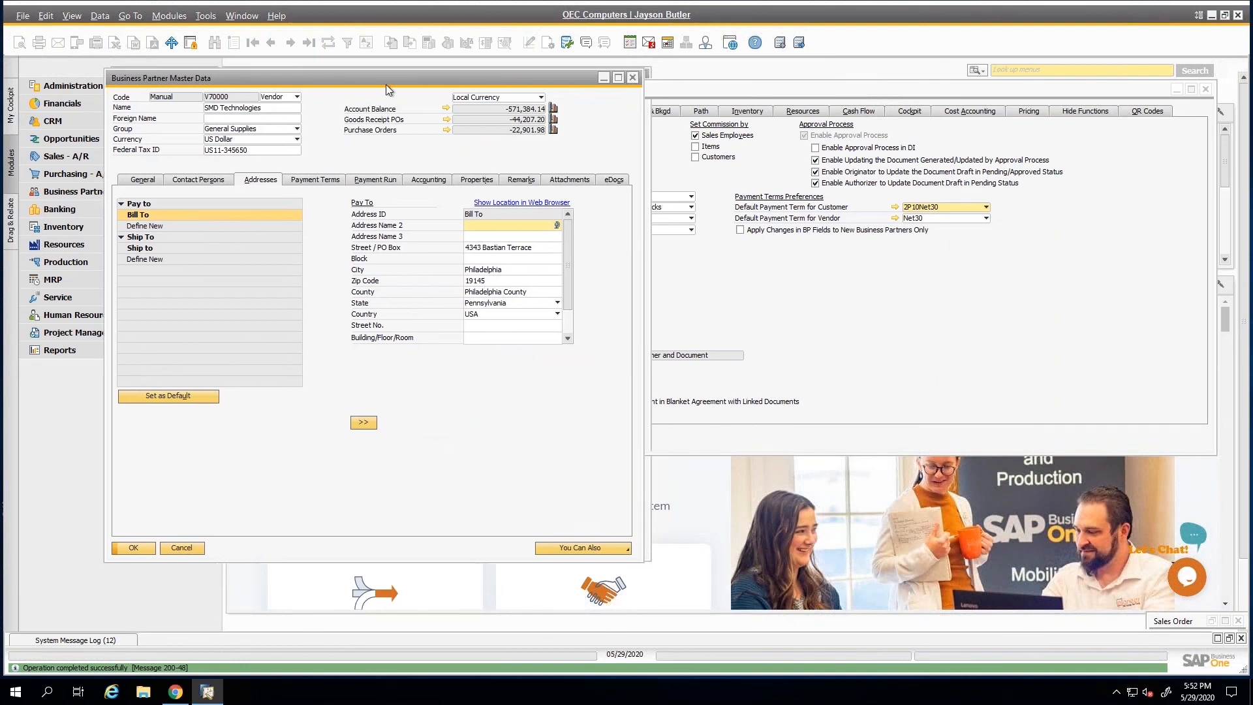
{"action": "left_click", "coordinate": [655, 108]}
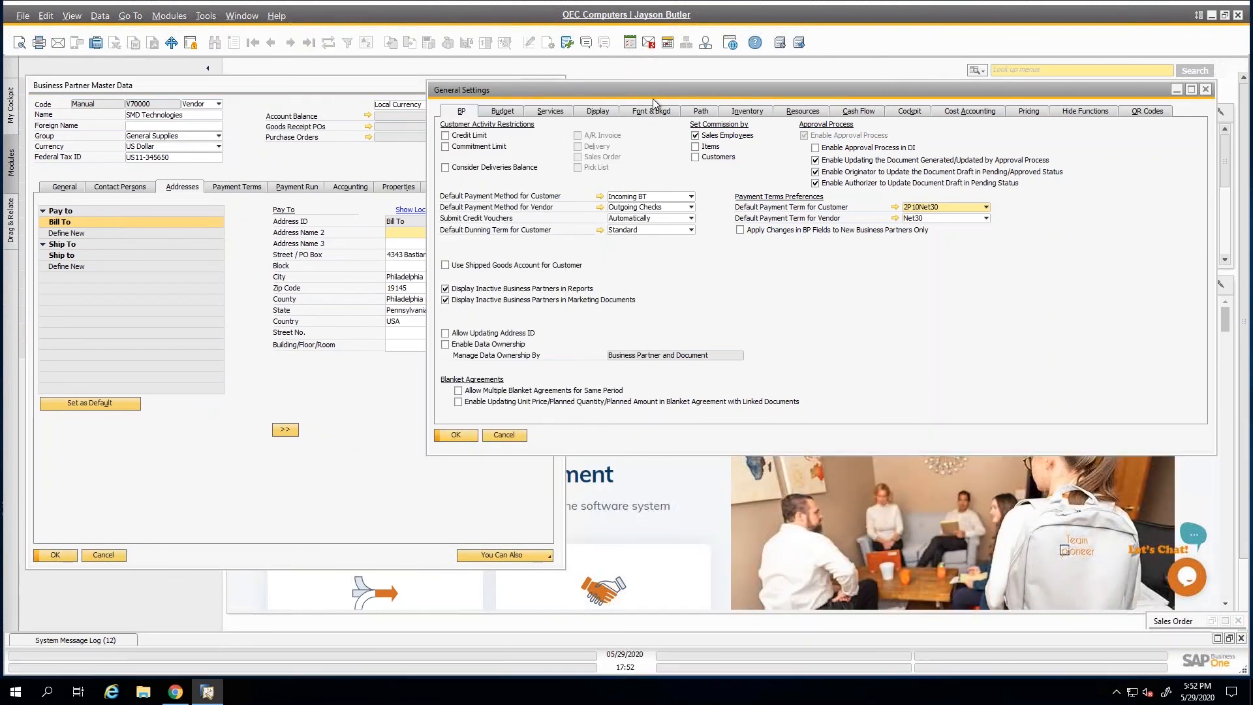
{"action": "left_click", "coordinate": [742, 113]}
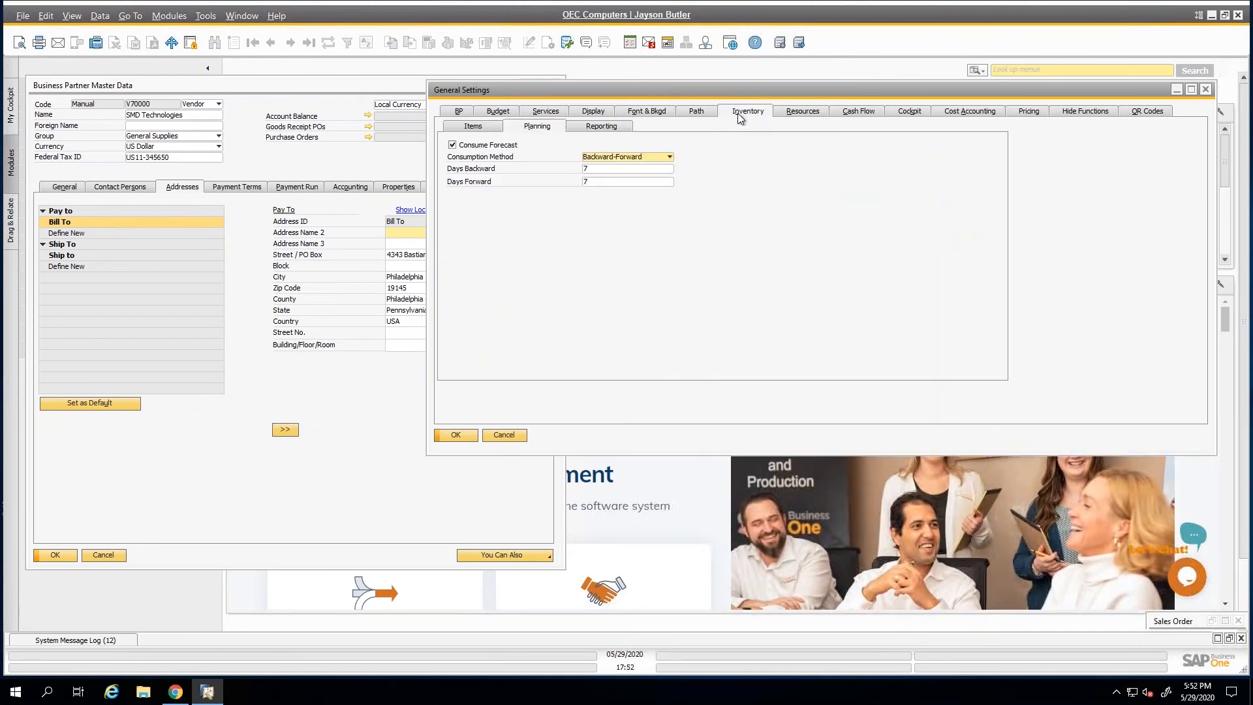
{"action": "left_click", "coordinate": [487, 127]}
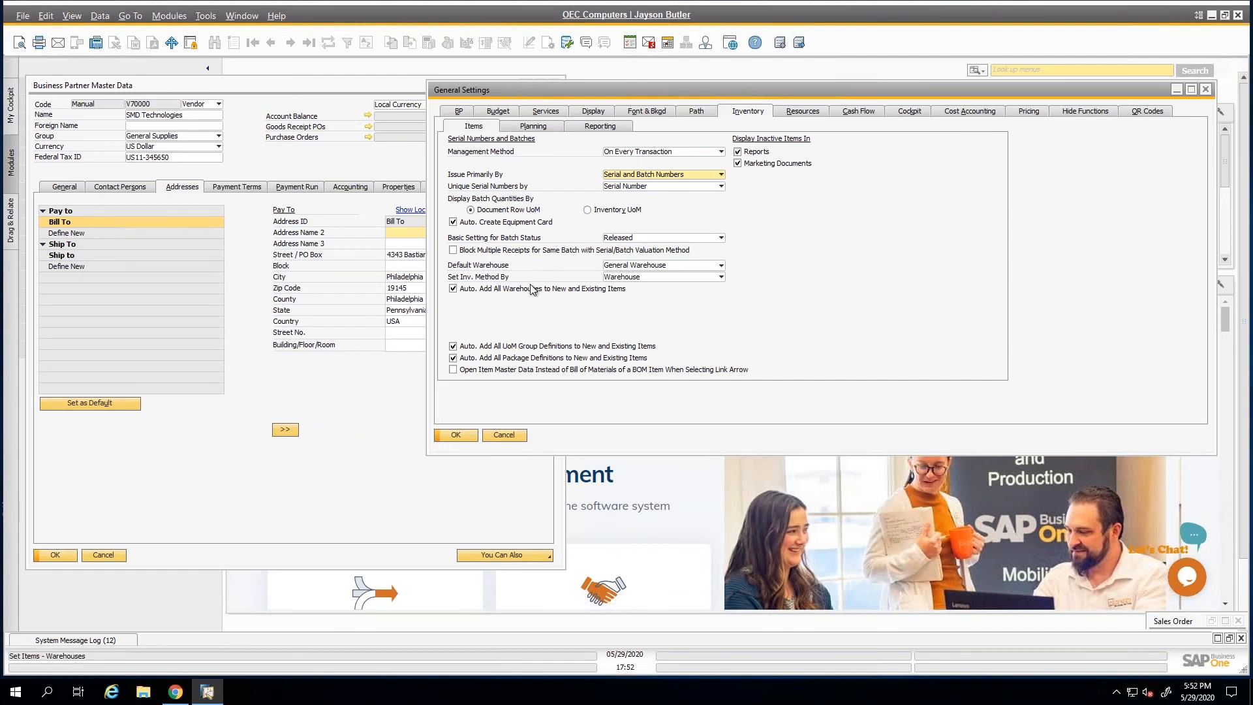
{"action": "left_click", "coordinate": [453, 370]}
{"action": "left_click", "coordinate": [456, 435]}
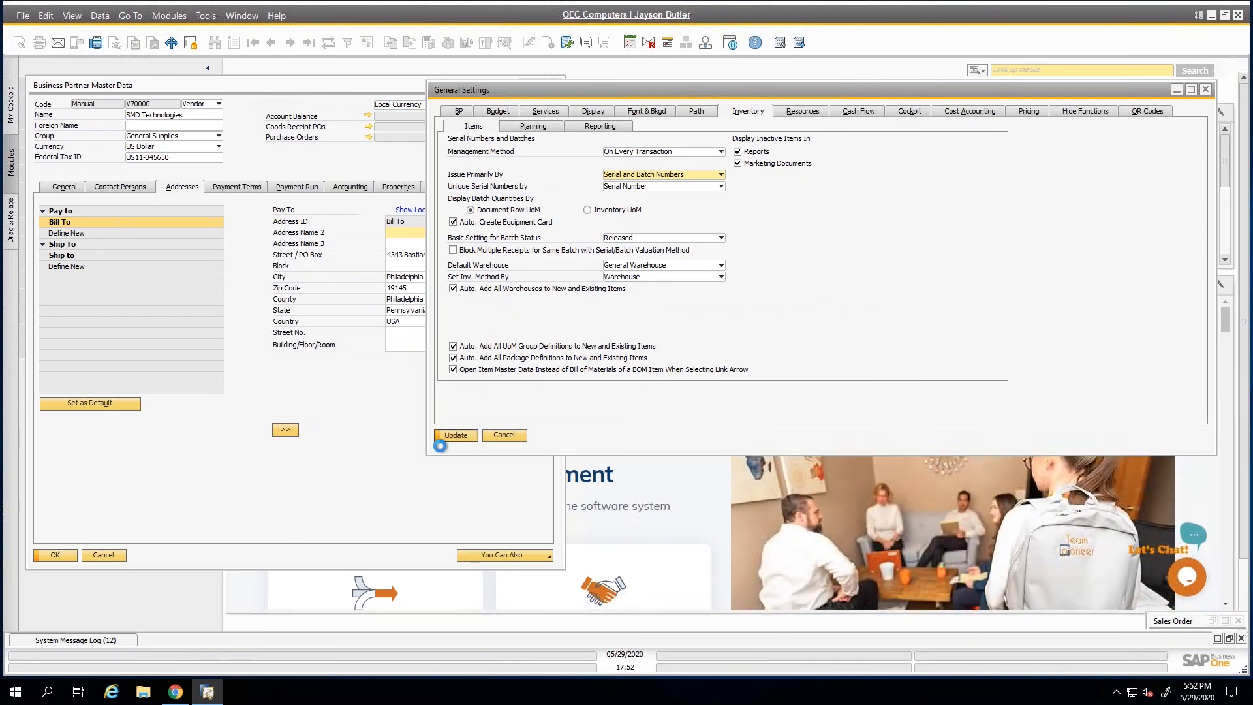
Close the vendor record, browse to the SG Electronics sales order, and open the master data of its item S10000.
{"action": "left_click", "coordinate": [105, 556]}
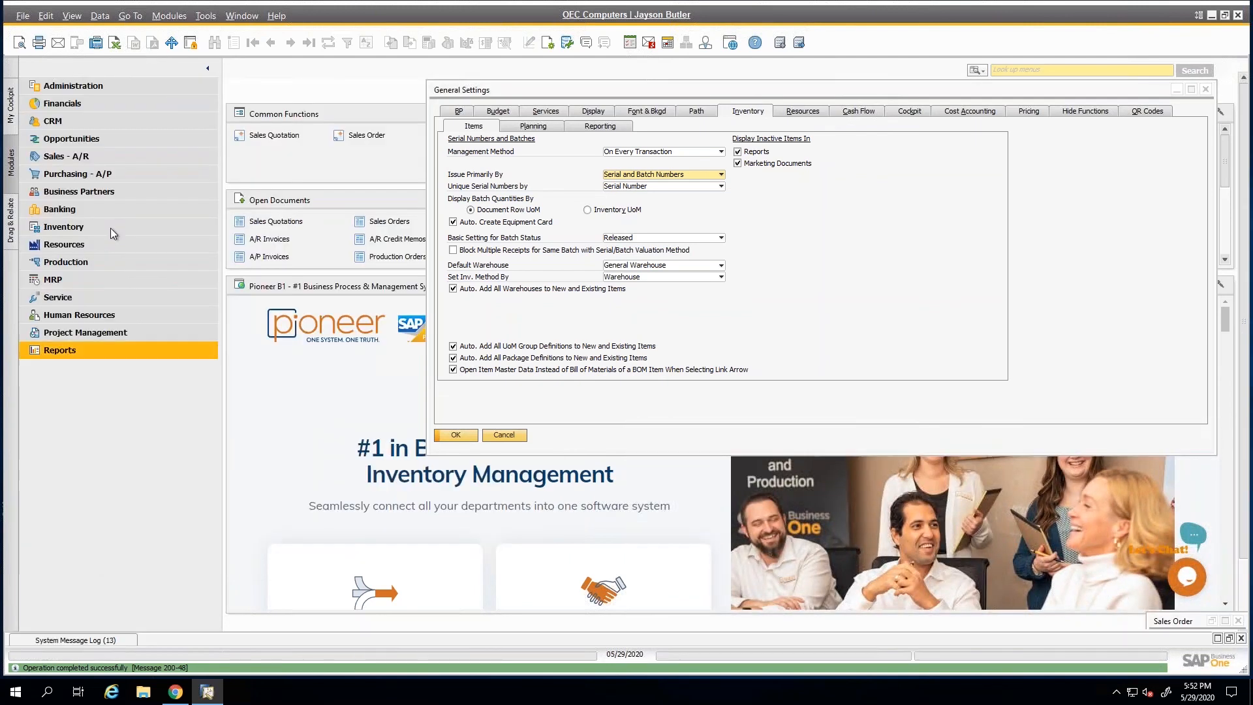
{"action": "left_click", "coordinate": [71, 155]}
{"action": "left_click", "coordinate": [75, 138]}
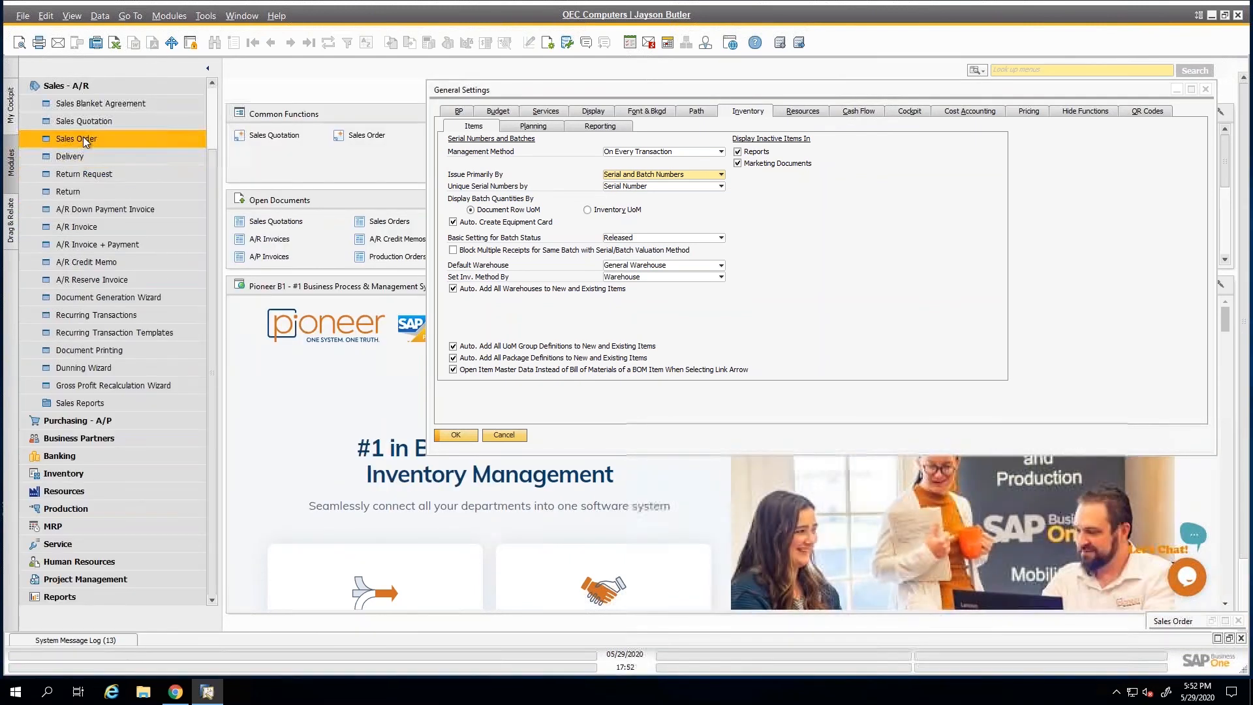
{"action": "left_click", "coordinate": [270, 42]}
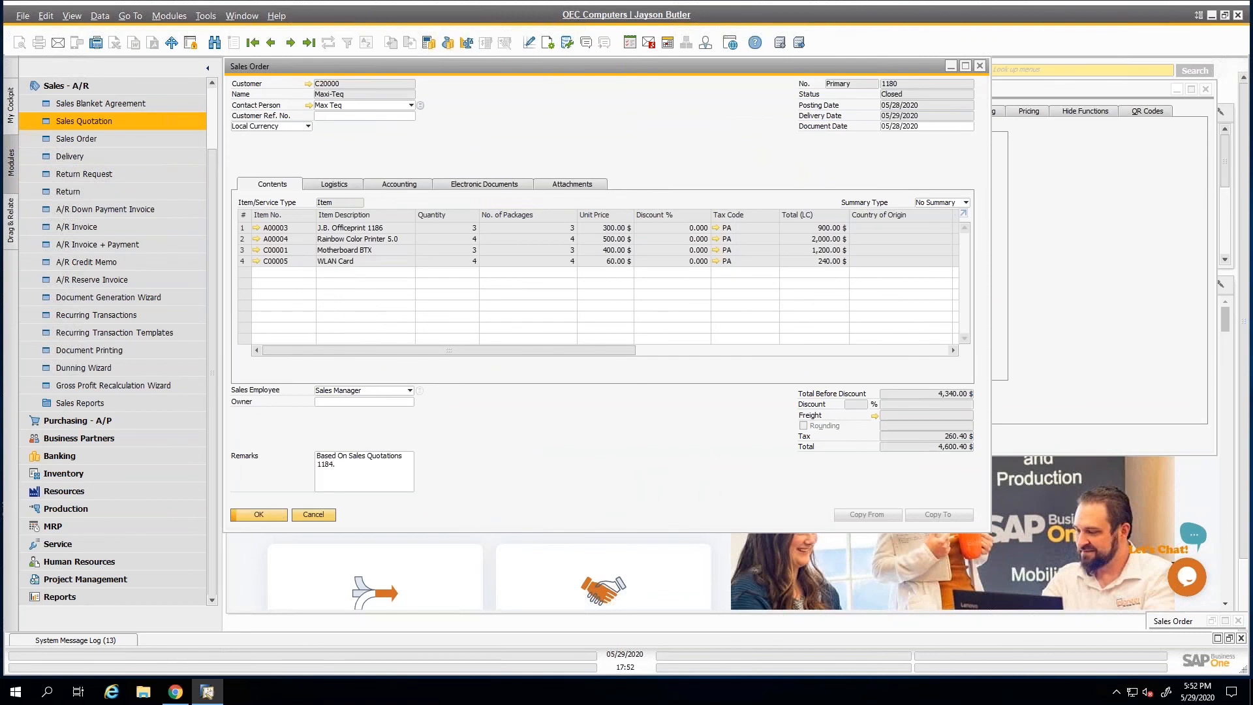
{"action": "key", "text": "ctrl+Left"}
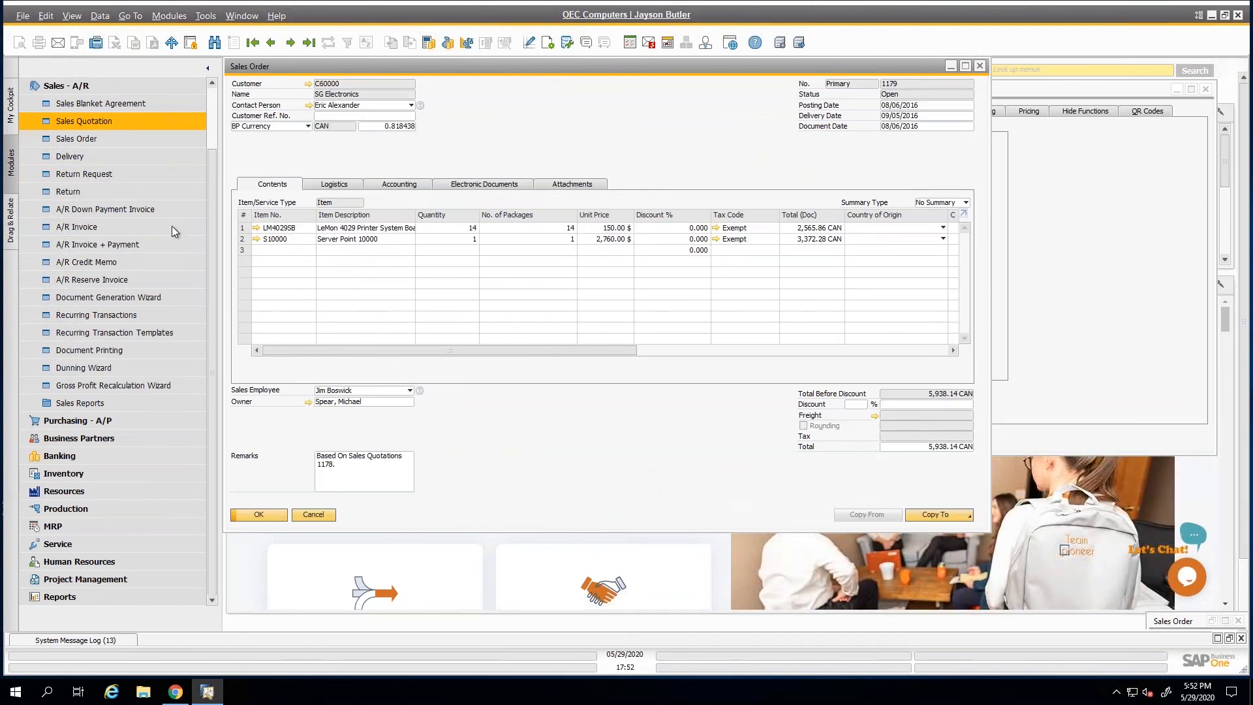
{"action": "left_click", "coordinate": [256, 239]}
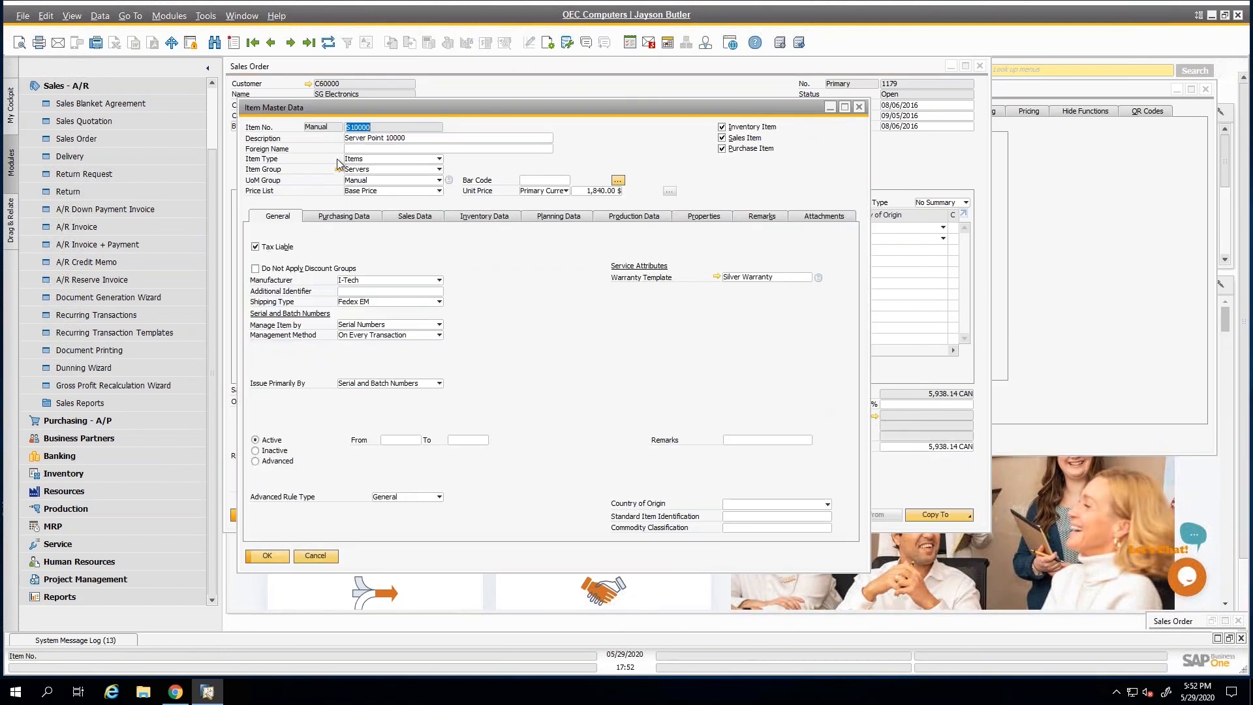
View the bill of materials of item S10000 from its master data and return to the item.
{"action": "right_click", "coordinate": [299, 153]}
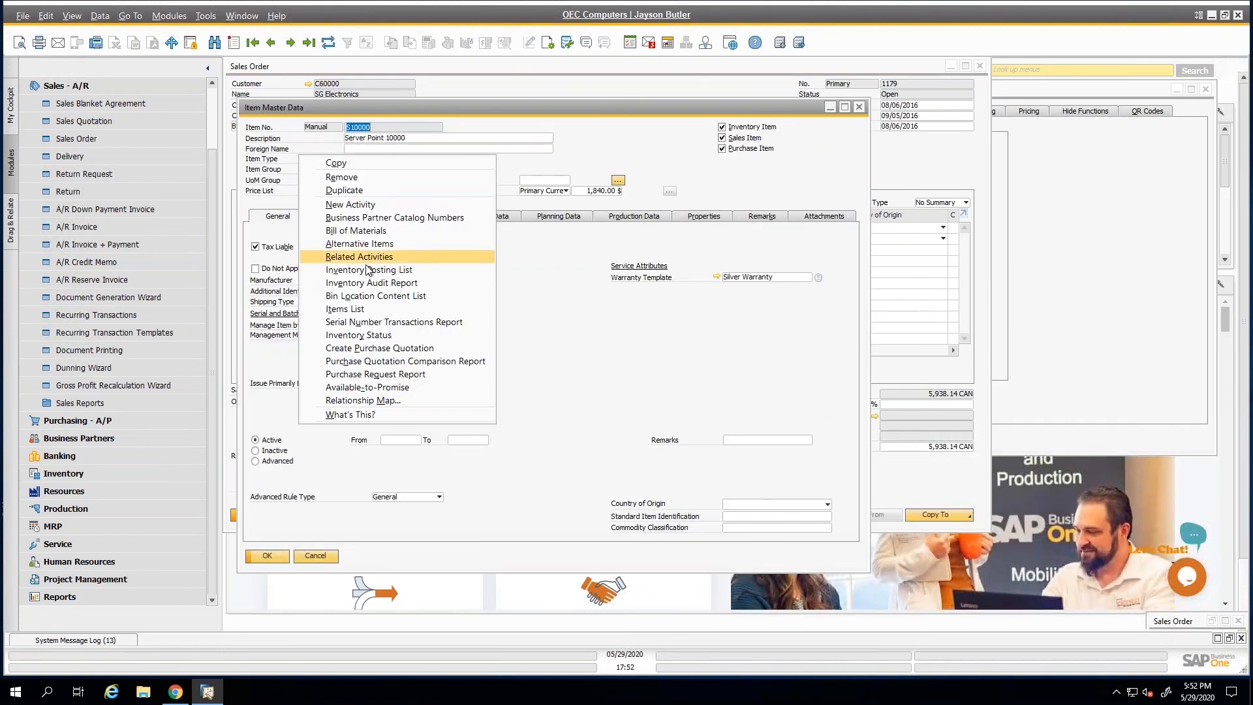
{"action": "left_click", "coordinate": [366, 231]}
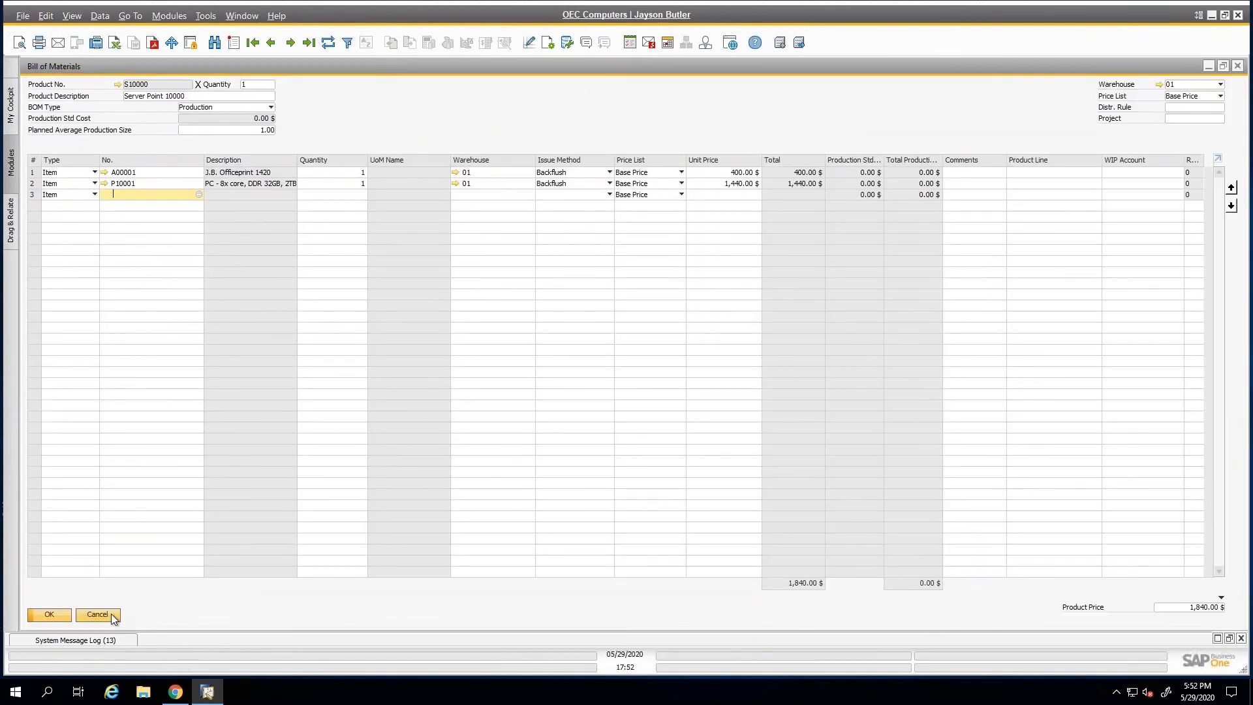
{"action": "left_click", "coordinate": [98, 615]}
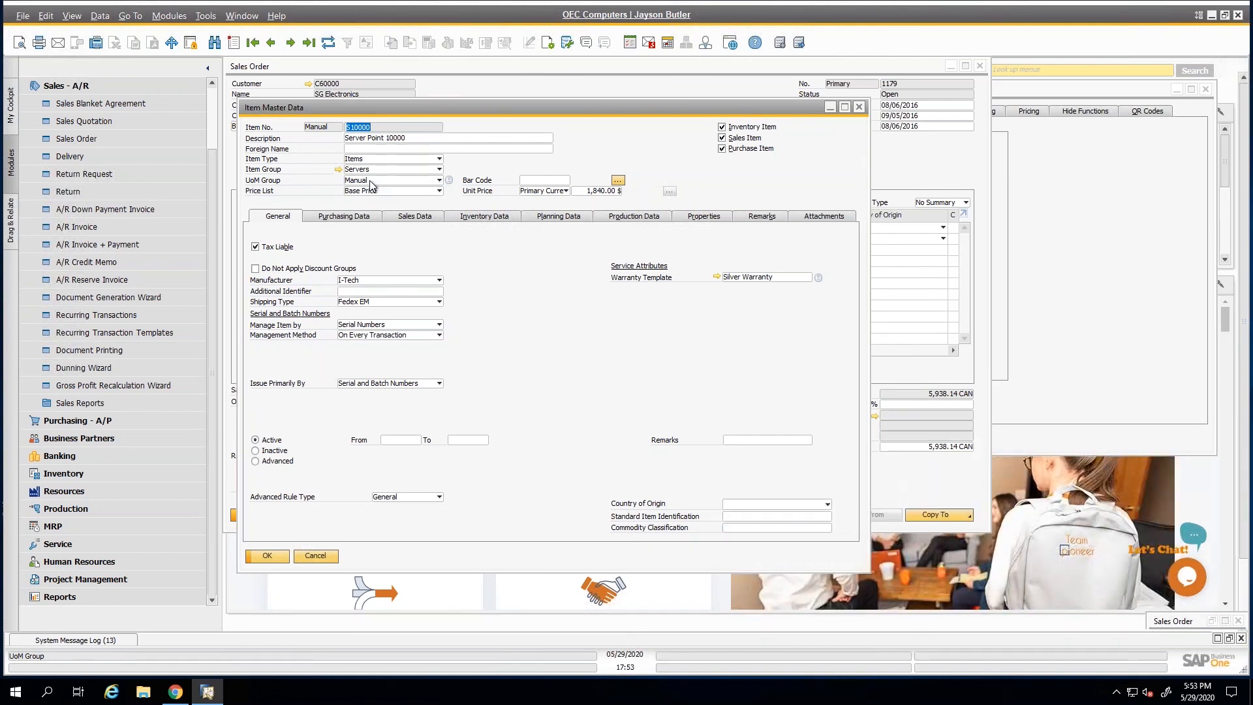
Find the items that use the Paper UoM group and open Printer Paper A4 White.
{"action": "key", "text": "ctrl+f"}
{"action": "left_click", "coordinate": [370, 181]}
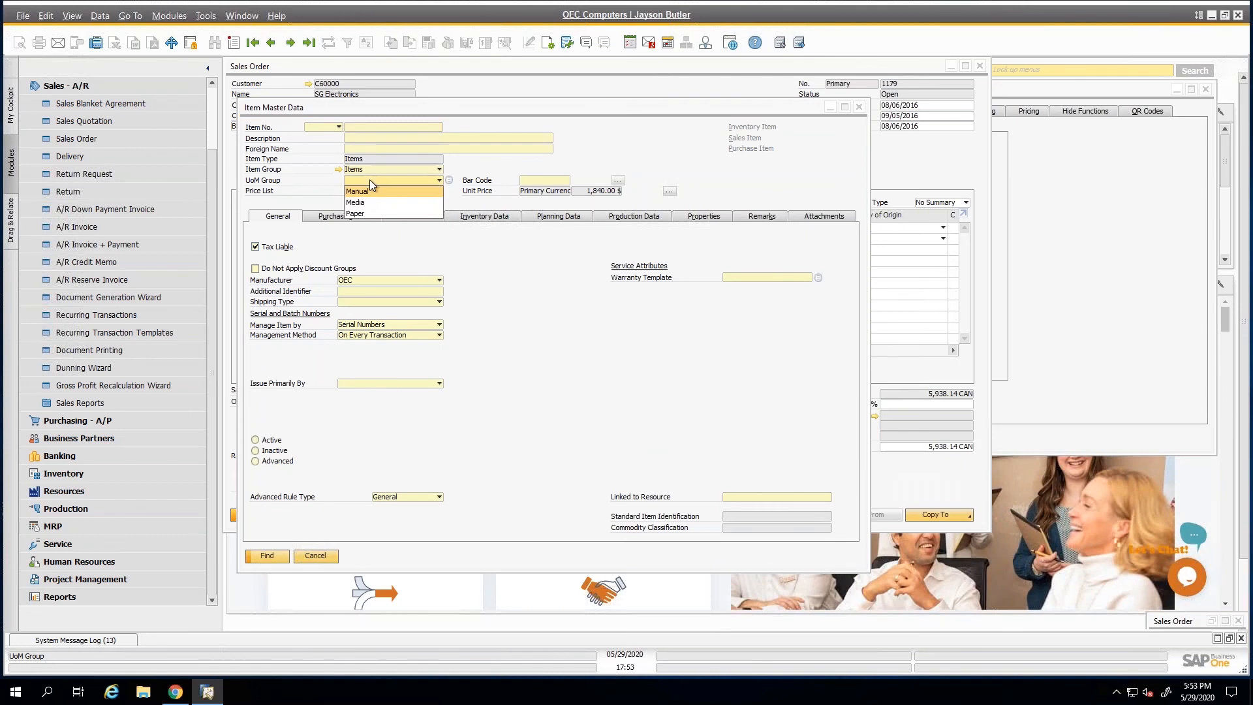
{"action": "left_click", "coordinate": [362, 213]}
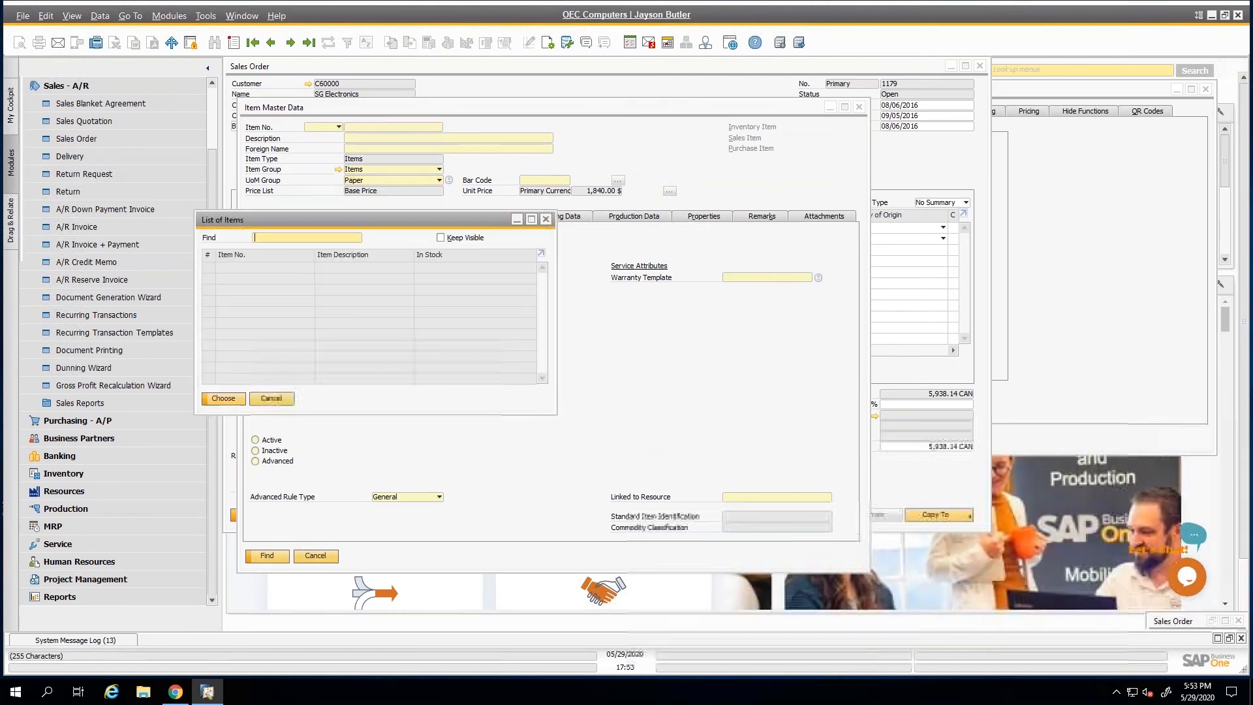
{"action": "key", "text": "Return"}
{"action": "double_click", "coordinate": [166, 113]}
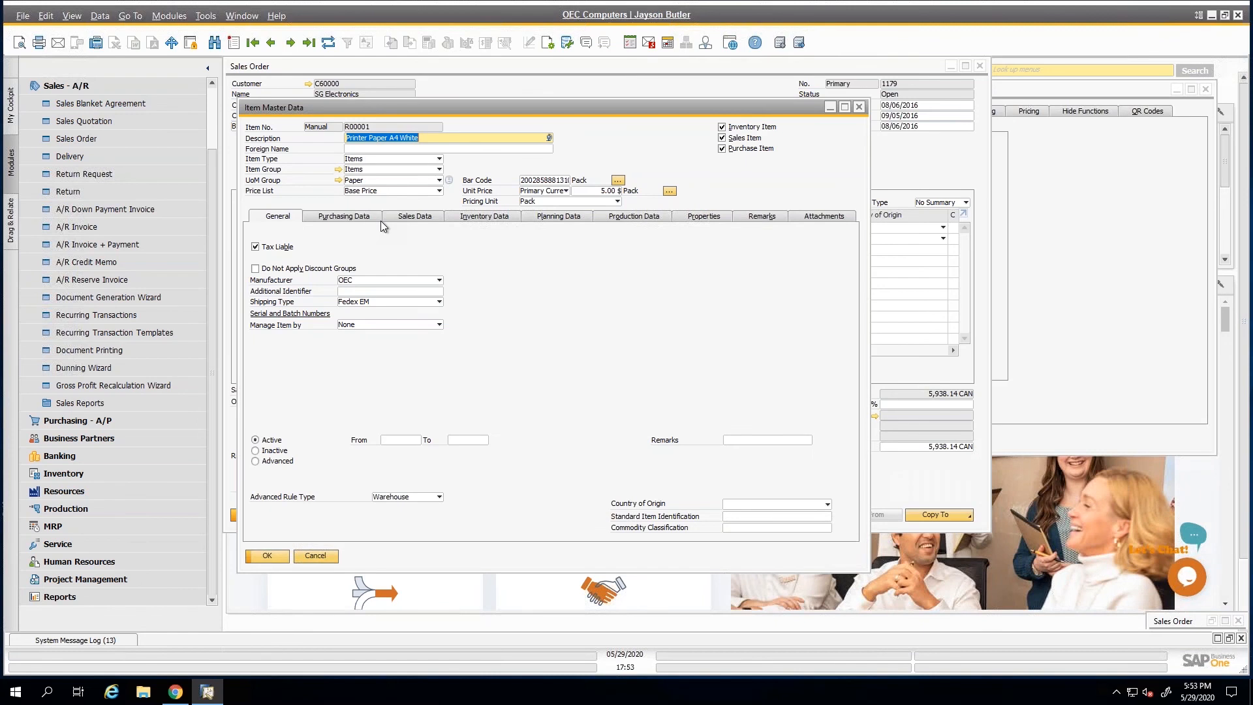
Examine the Paper UoM group definition, including its Active column, and return to the sales order.
{"action": "left_click", "coordinate": [338, 180]}
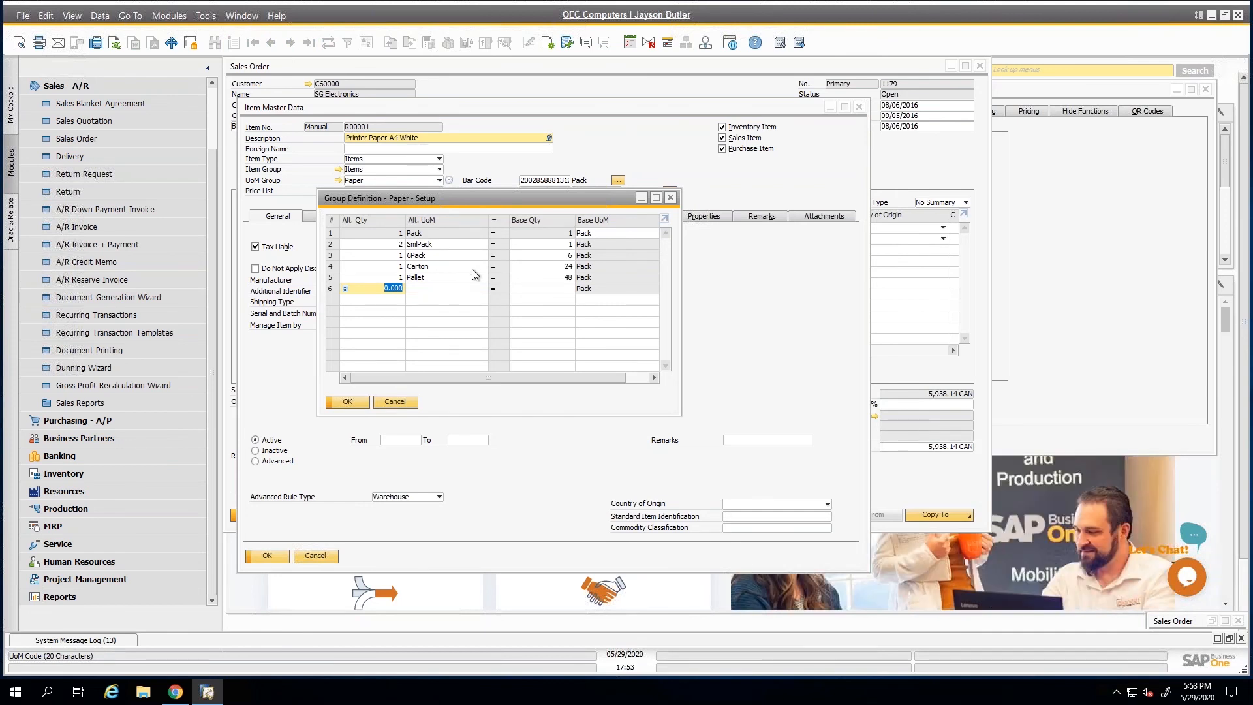
{"action": "left_click_drag", "start_coordinate": [513, 377], "coordinate": [582, 389]}
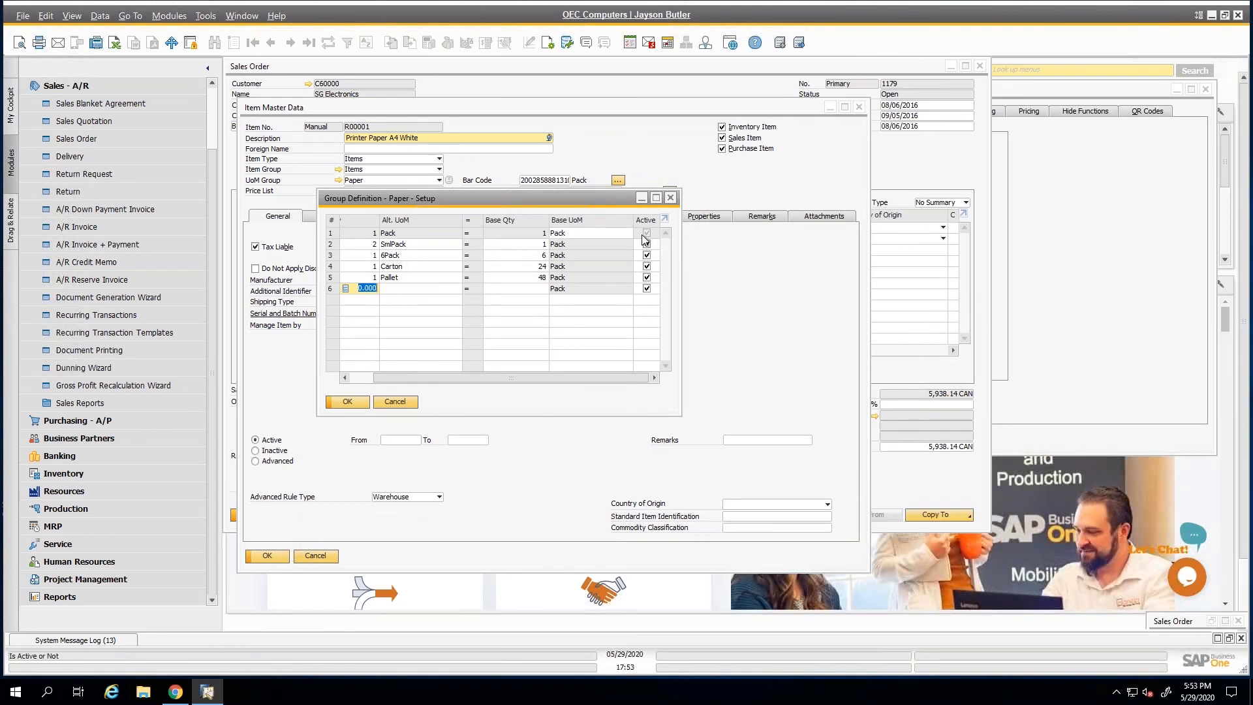
{"action": "left_click_drag", "start_coordinate": [573, 378], "coordinate": [520, 382]}
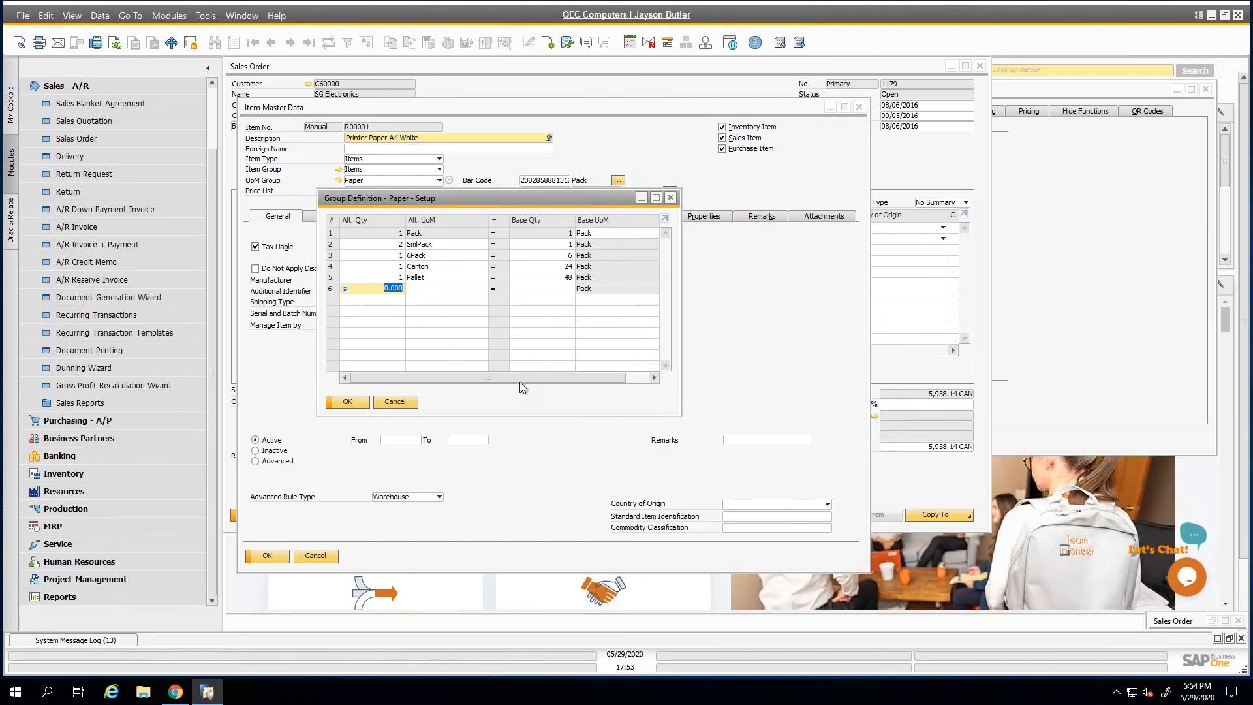
{"action": "left_click", "coordinate": [394, 402]}
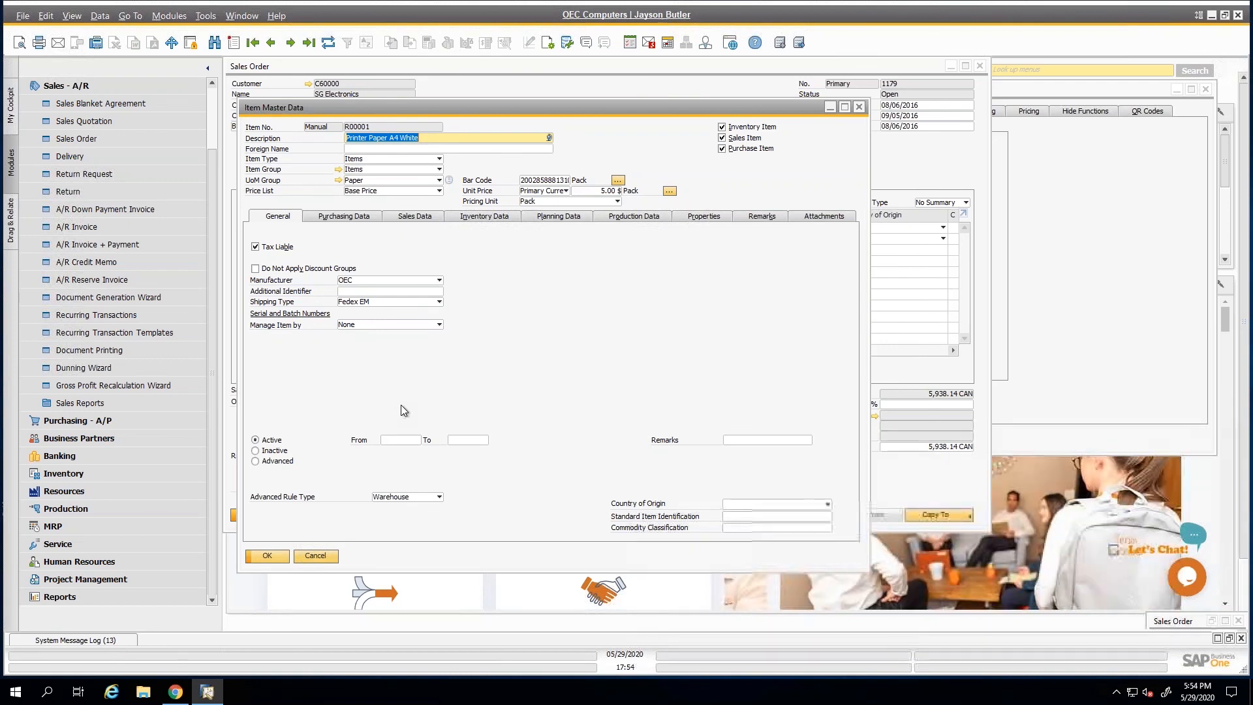
{"action": "left_click", "coordinate": [316, 556]}
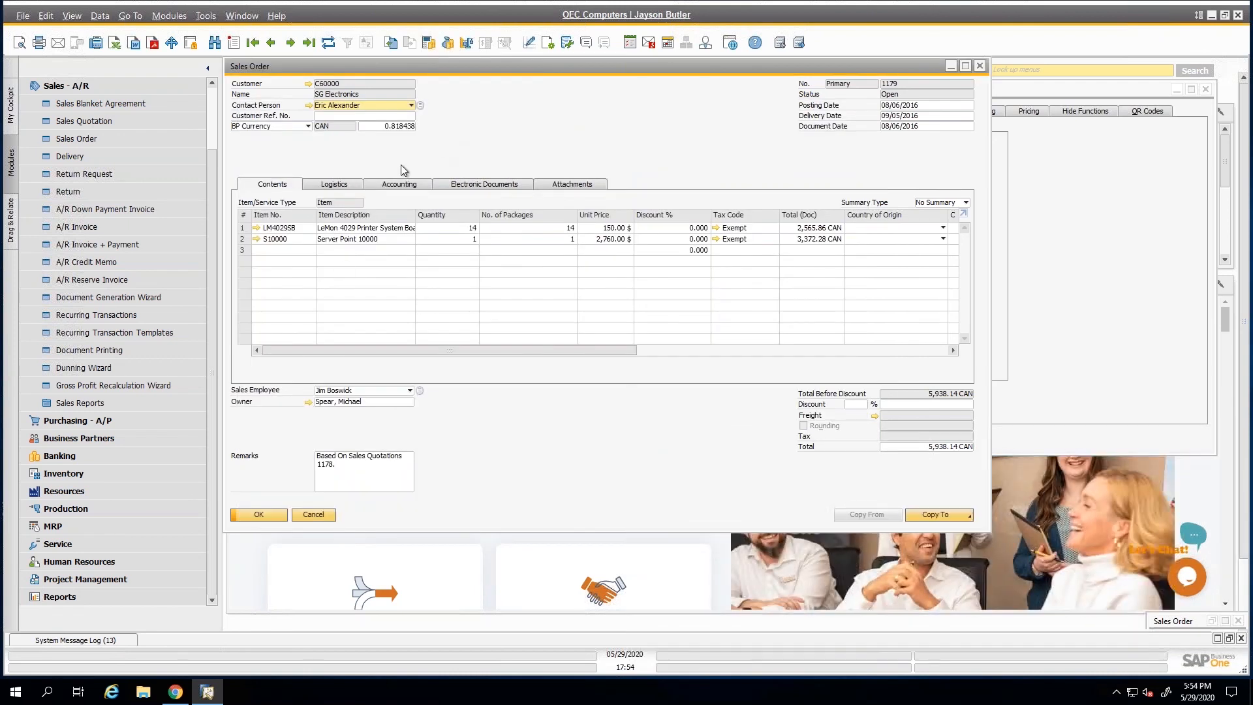
Browse to the Parameter Technology sales order and examine the blank line in its Ship To address in the logistics details.
{"action": "left_click", "coordinate": [349, 187]}
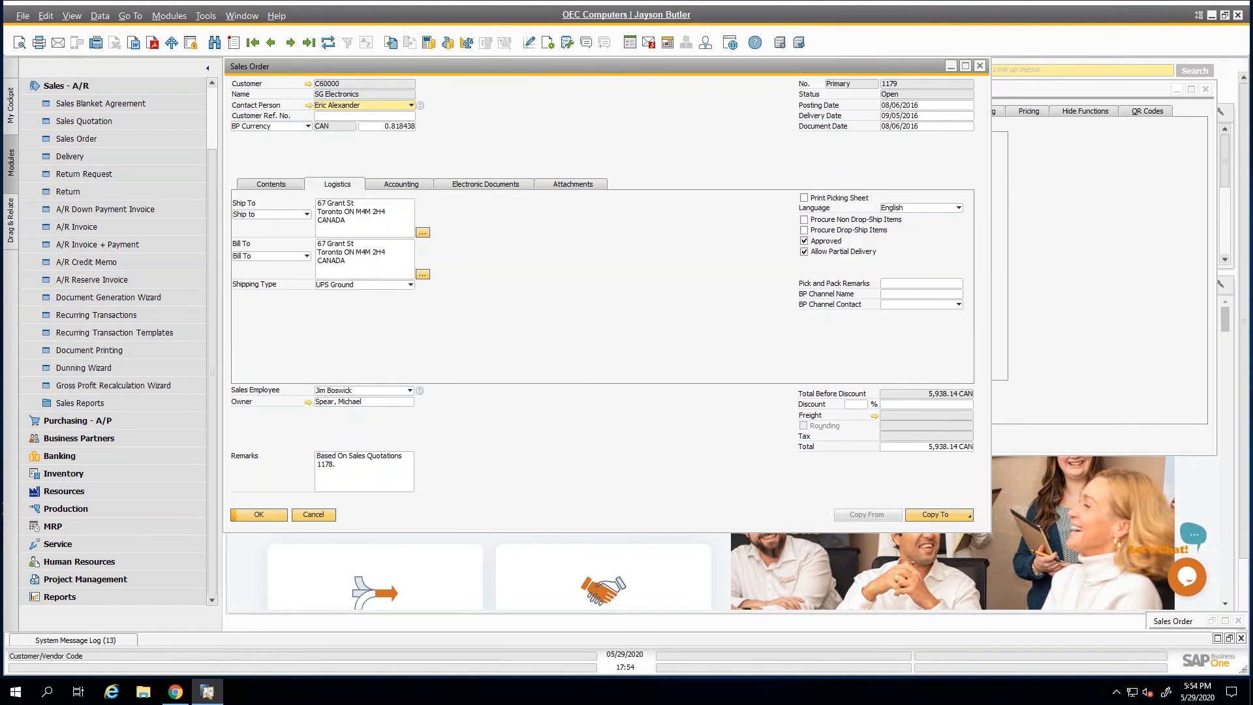
{"action": "left_click", "coordinate": [271, 42]}
{"action": "left_click", "coordinate": [339, 211]}
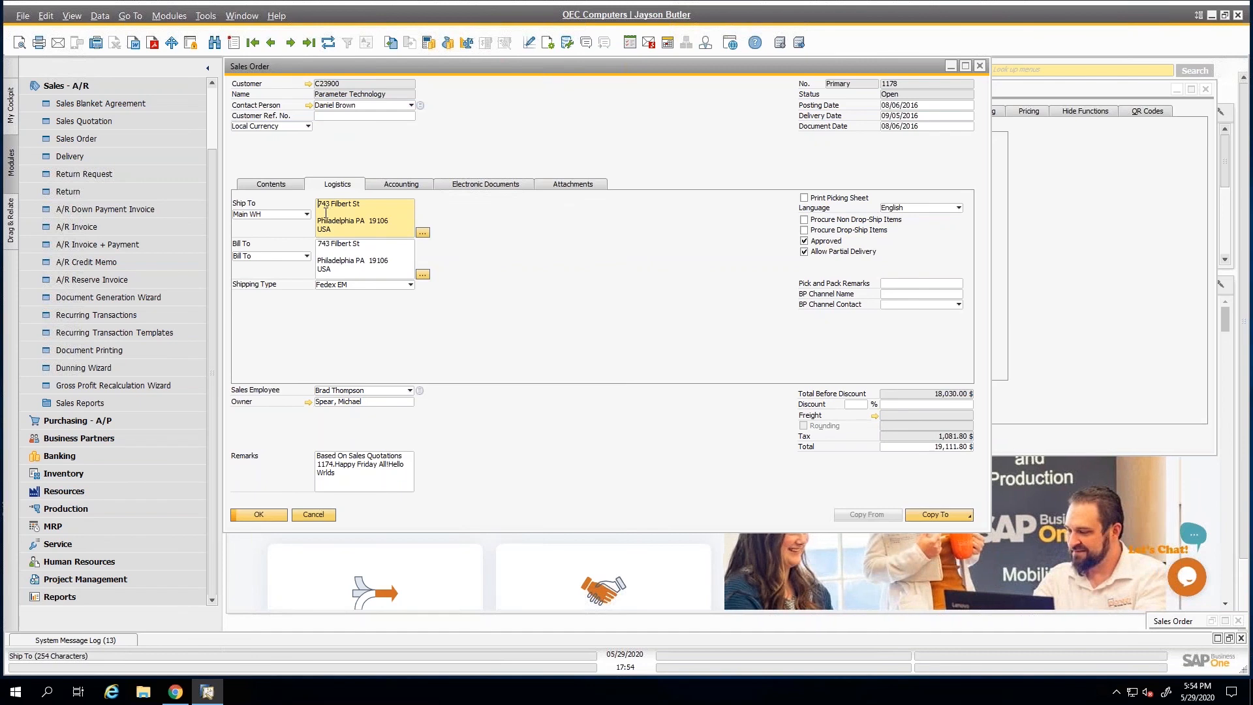
{"action": "left_click", "coordinate": [348, 215]}
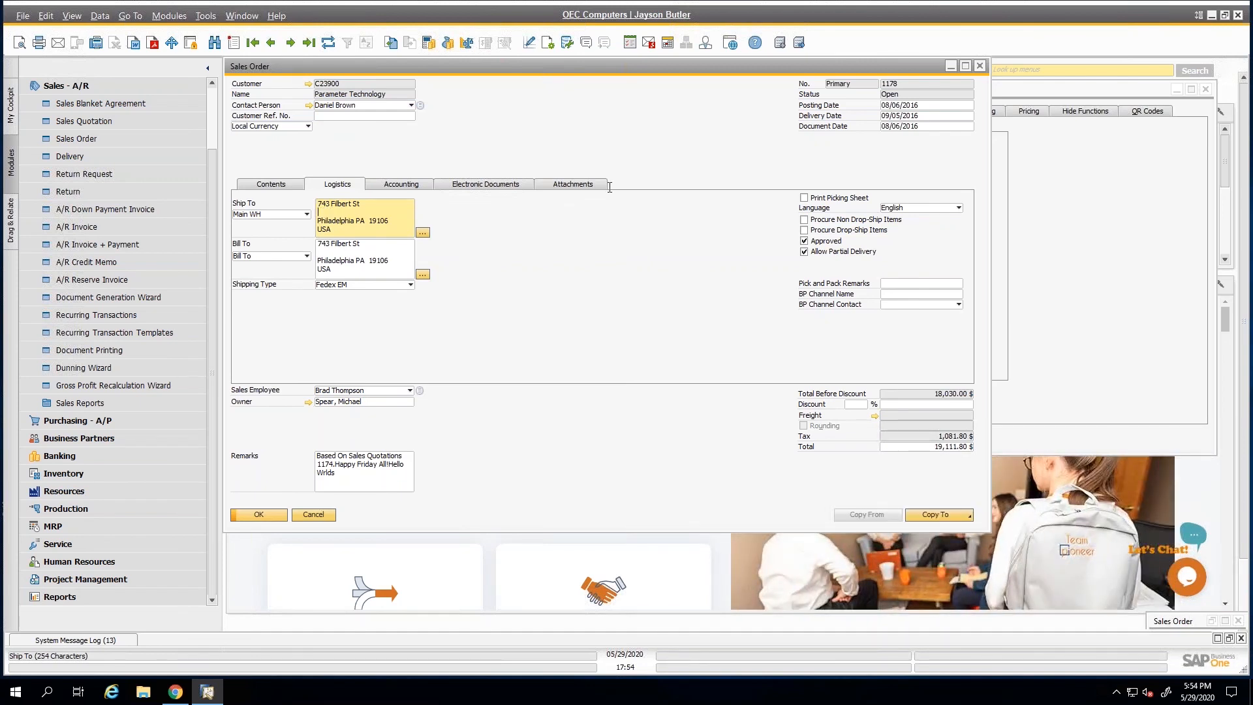
Search for the Address Formats setup and look up the USA format.
{"action": "left_click_drag", "start_coordinate": [781, 65], "coordinate": [720, 81]}
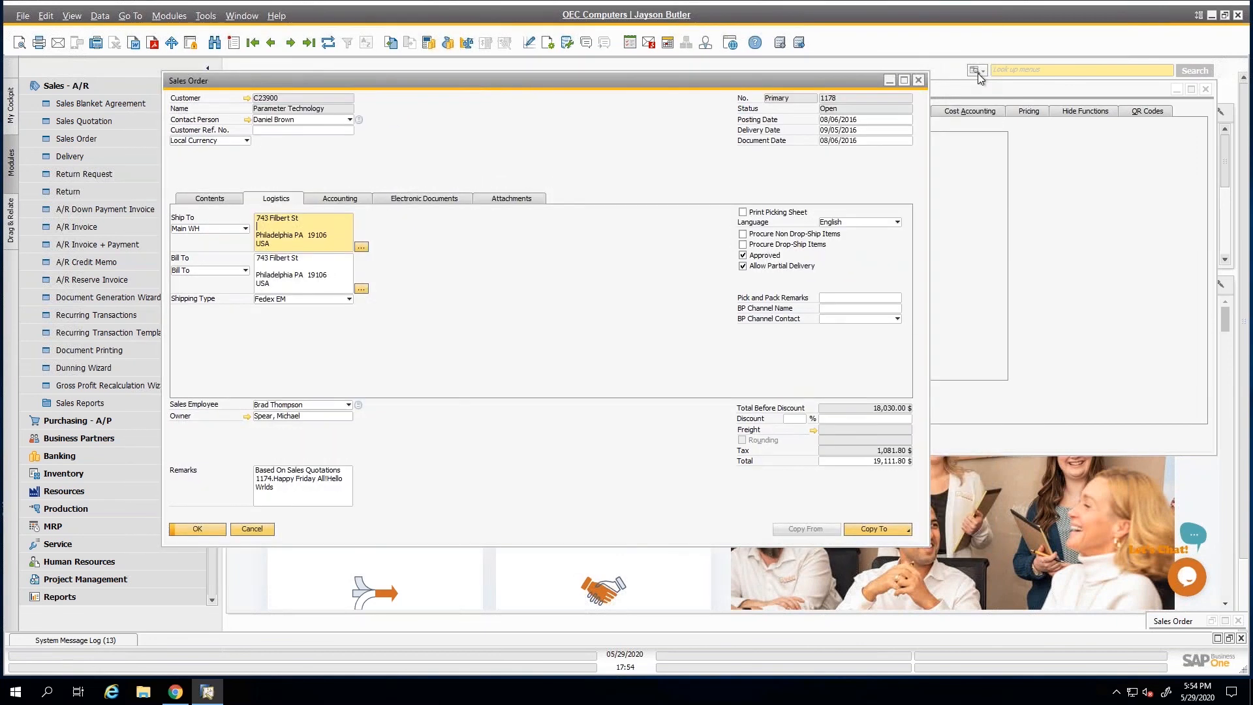
{"action": "left_click", "coordinate": [981, 75]}
{"action": "left_click", "coordinate": [1009, 70]}
{"action": "type", "text": "address"}
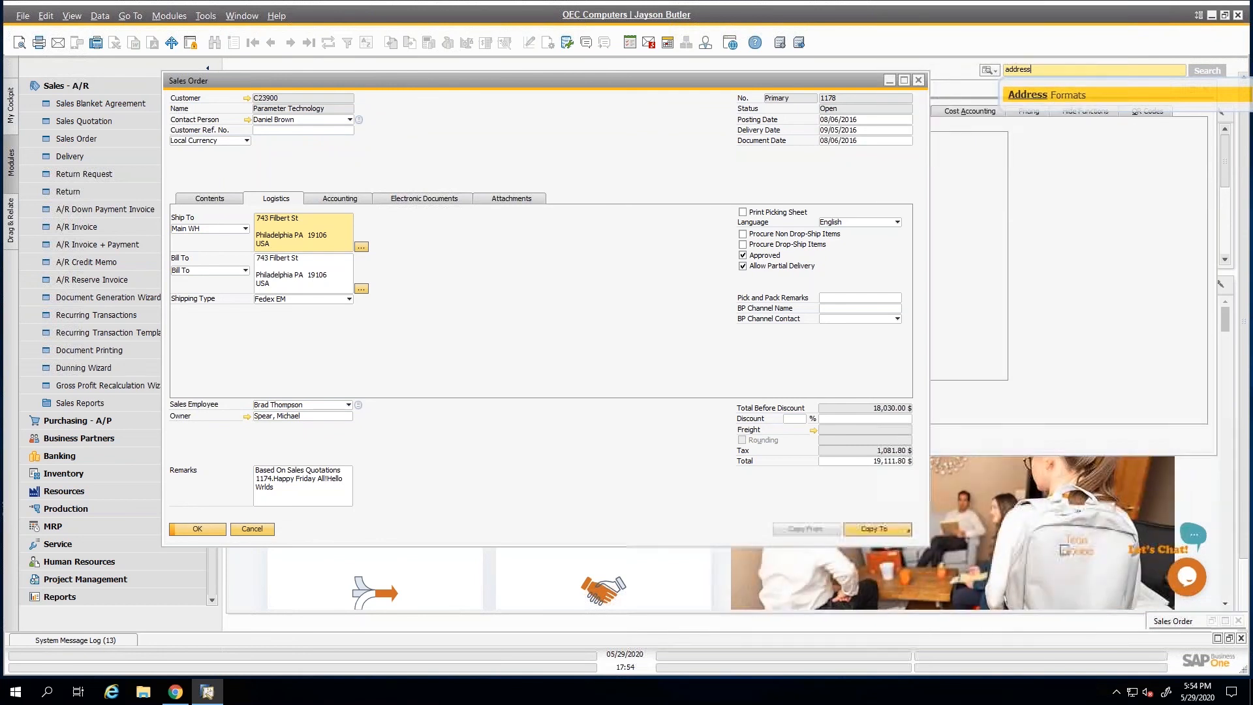
{"action": "key", "text": "Return"}
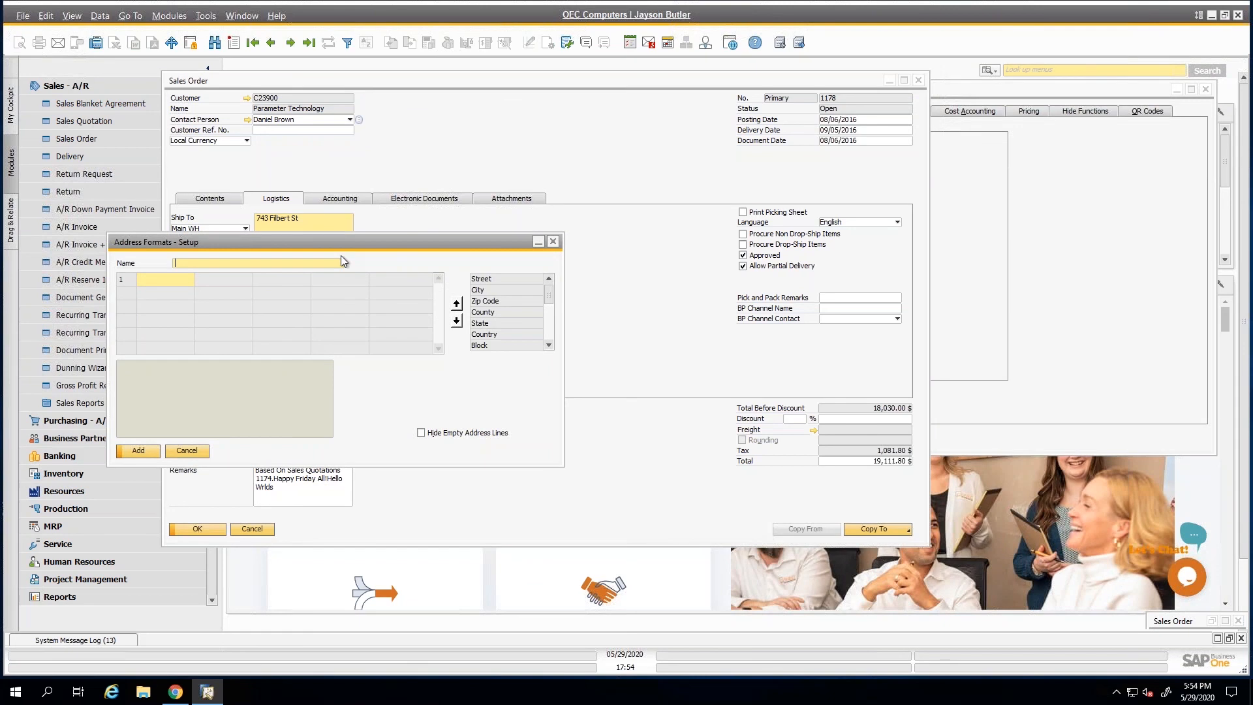
{"action": "key", "text": "ctrl+f"}
{"action": "type", "text": "U"}
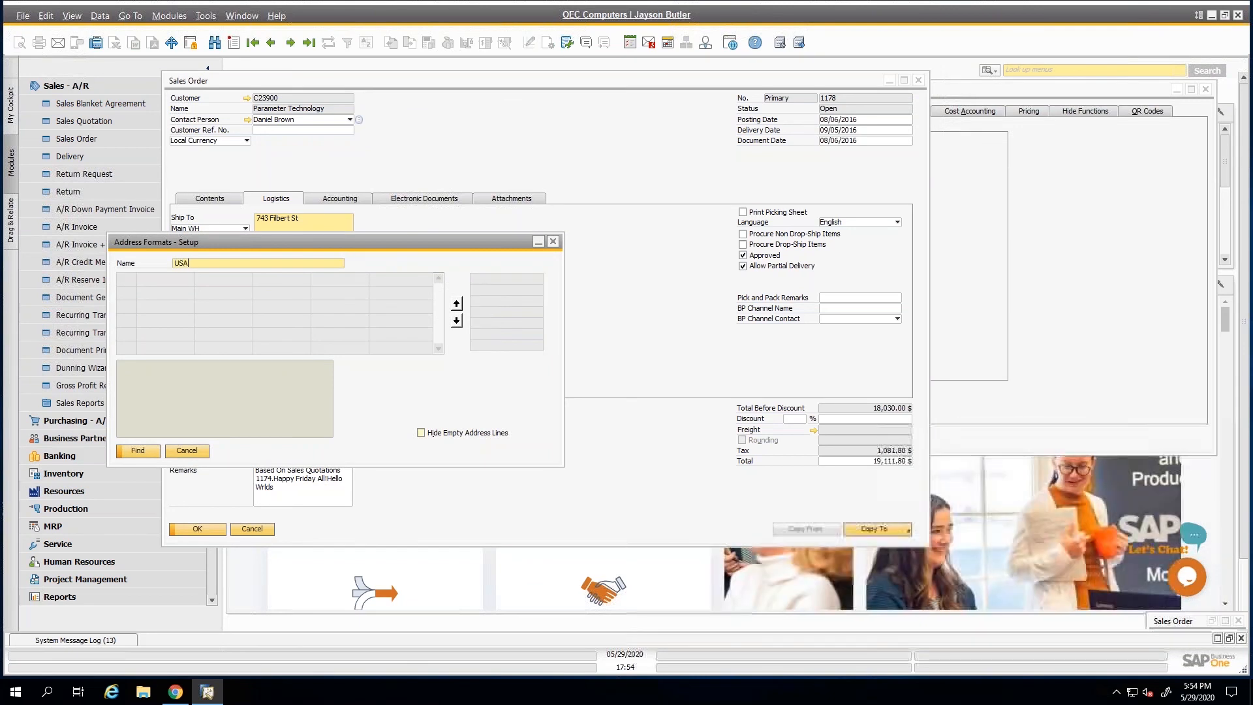
{"action": "type", "text": "SA"}
{"action": "key", "text": "Return"}
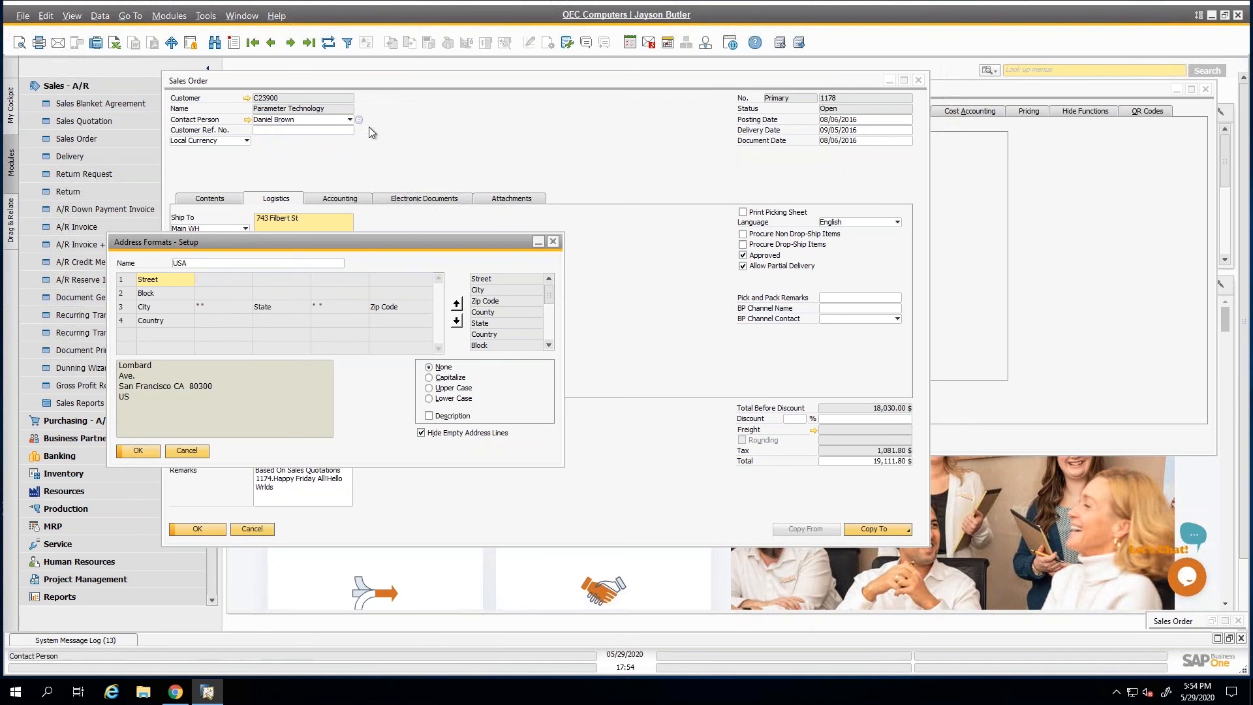
Copy the customer code of the Parameter Technology sales order, duplicate the order, and agree to update the G/L accounts.
{"action": "right_click", "coordinate": [300, 99]}
{"action": "left_click", "coordinate": [322, 113]}
{"action": "right_click", "coordinate": [415, 118]}
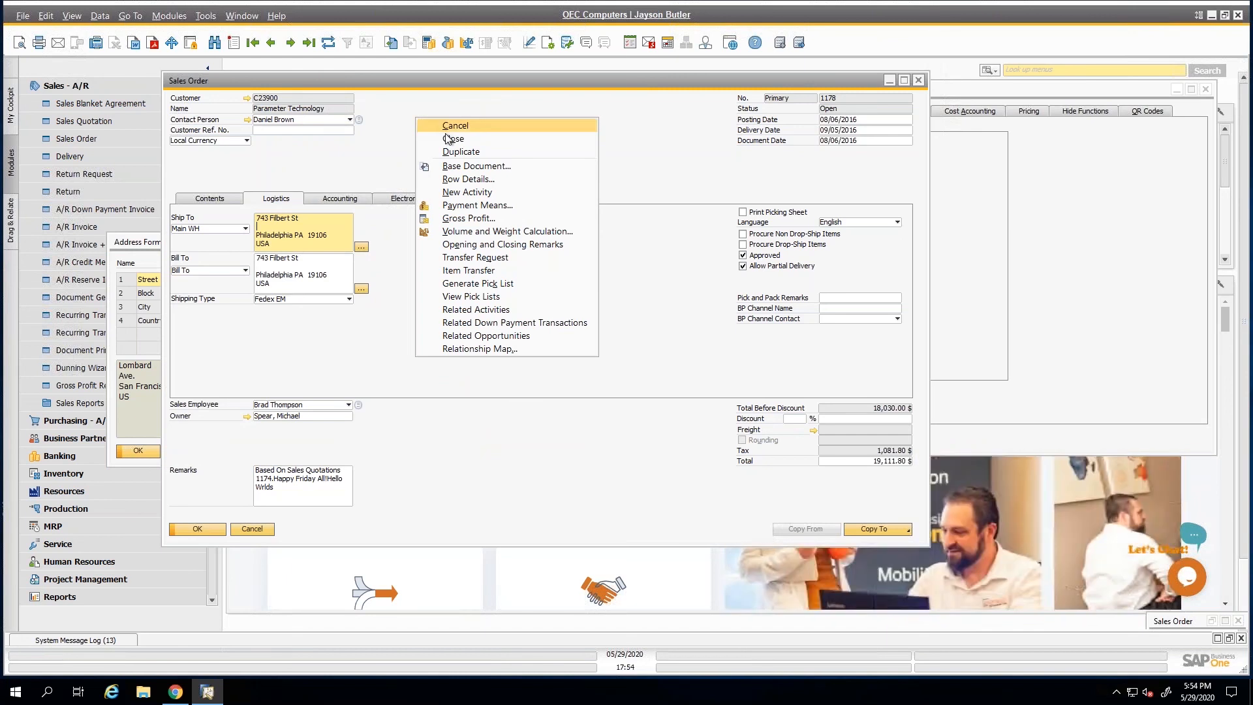
{"action": "left_click", "coordinate": [459, 152]}
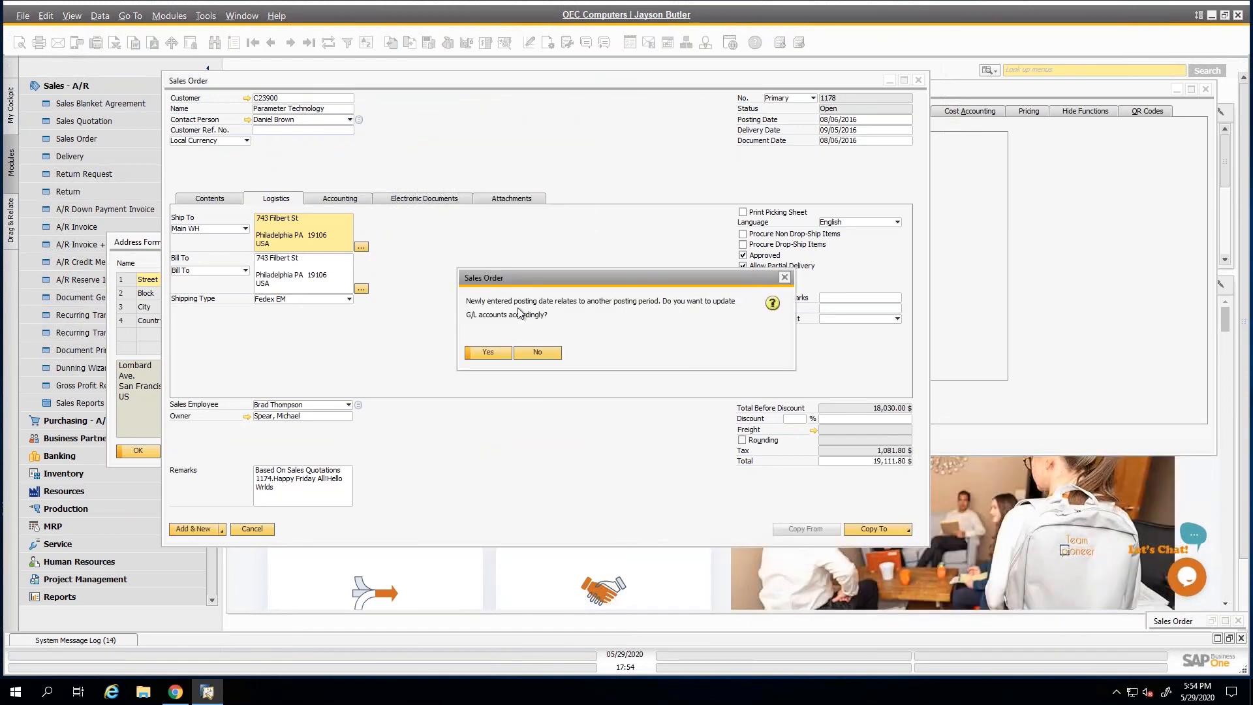
{"action": "left_click", "coordinate": [503, 353]}
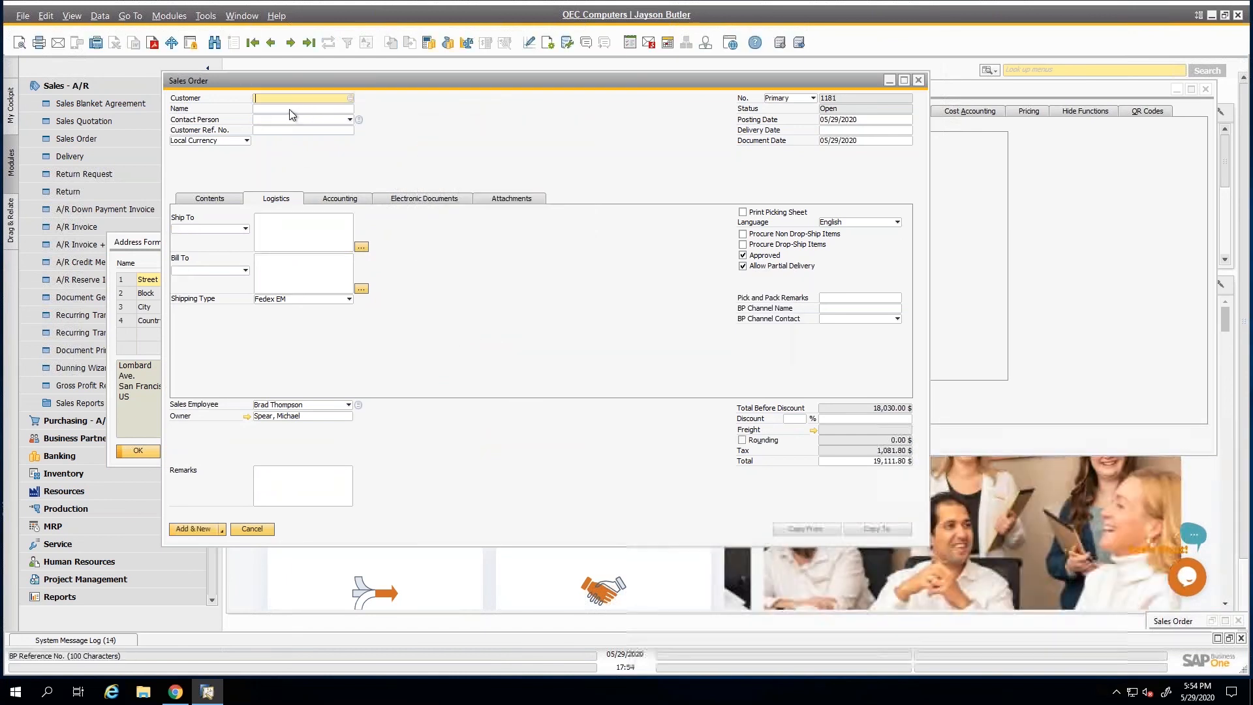
Enter the copied customer code in the duplicated order to check the address layout, and discard the order and close Address Formats.
{"action": "type", "text": "C23900"}
{"action": "key", "text": "Tab"}
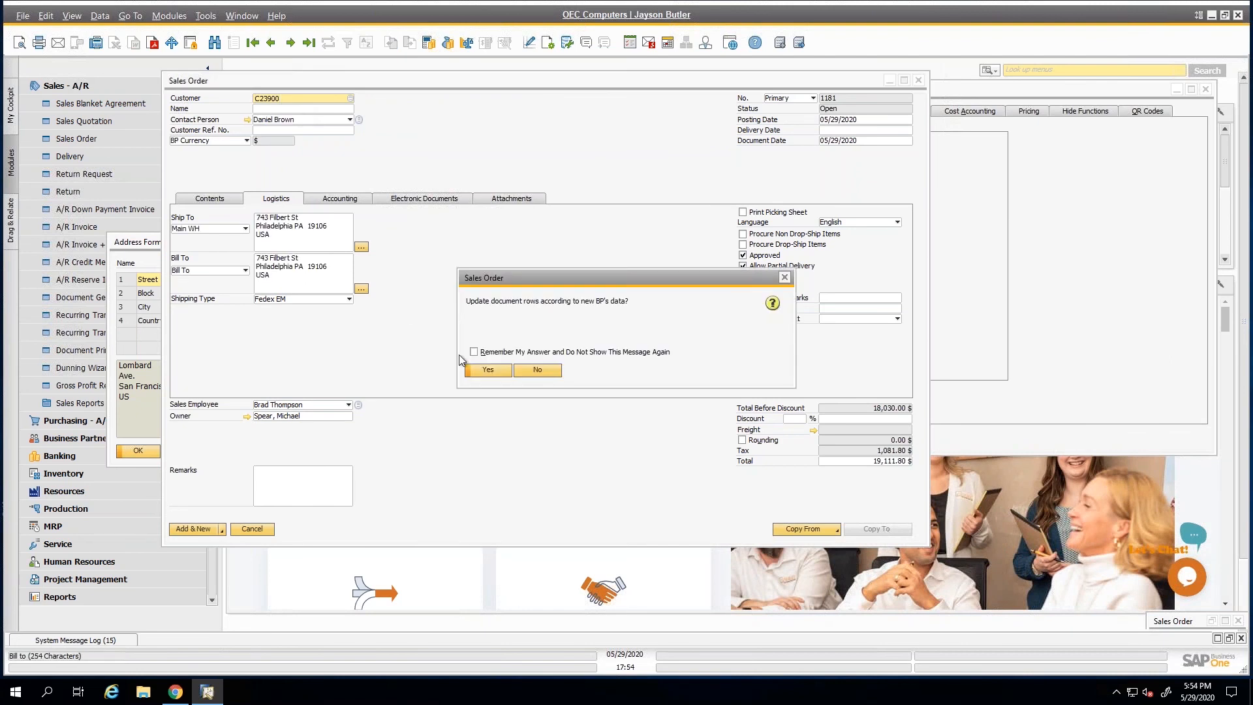
{"action": "left_click", "coordinate": [538, 370]}
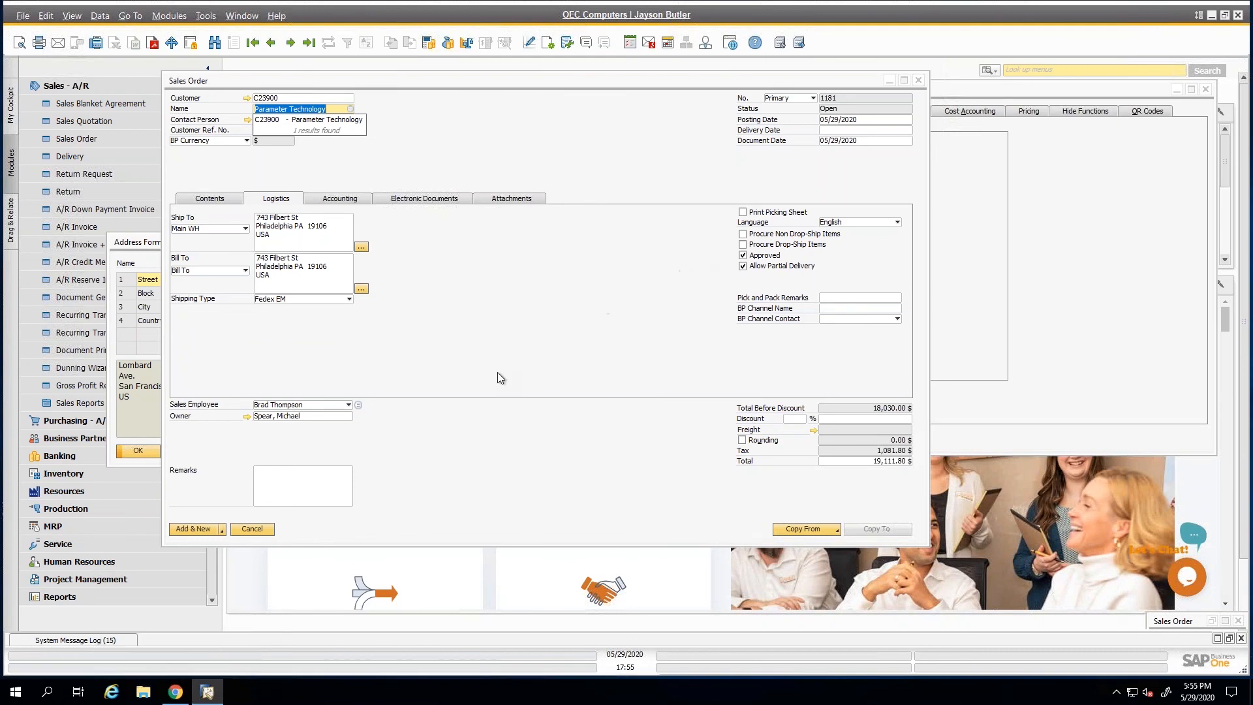
{"action": "left_click", "coordinate": [255, 531]}
{"action": "left_click", "coordinate": [257, 525]}
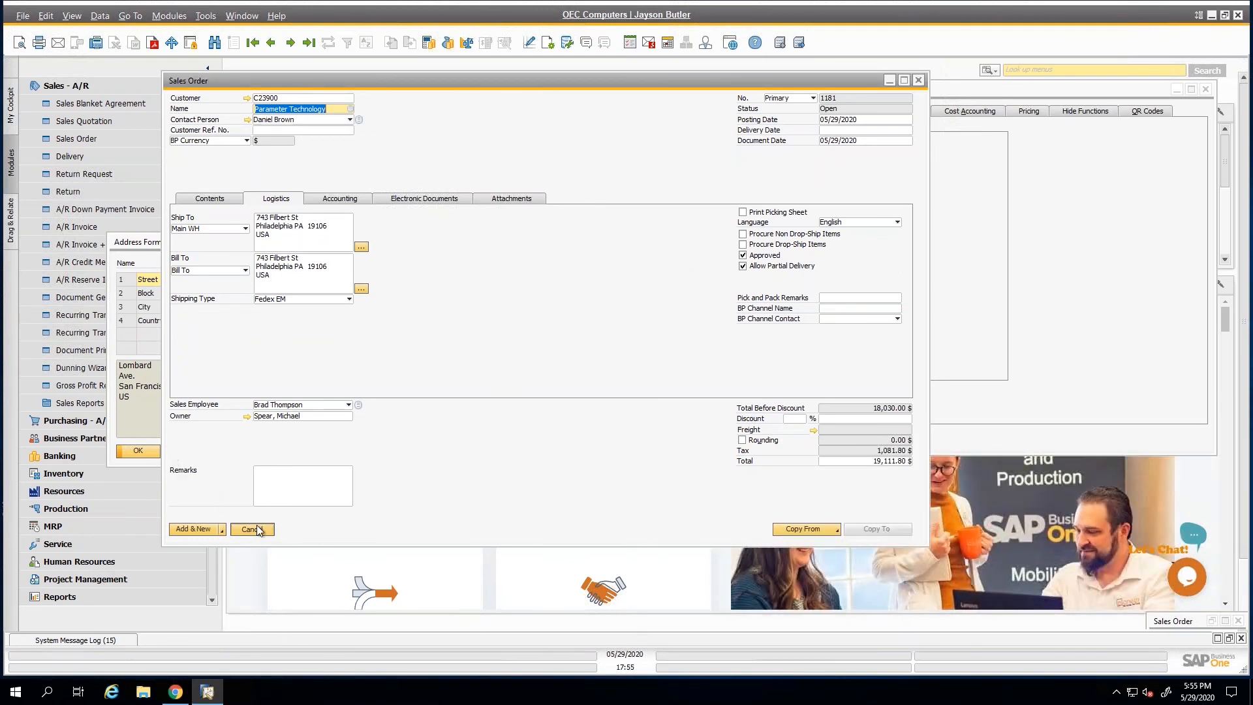
{"action": "left_click", "coordinate": [187, 452]}
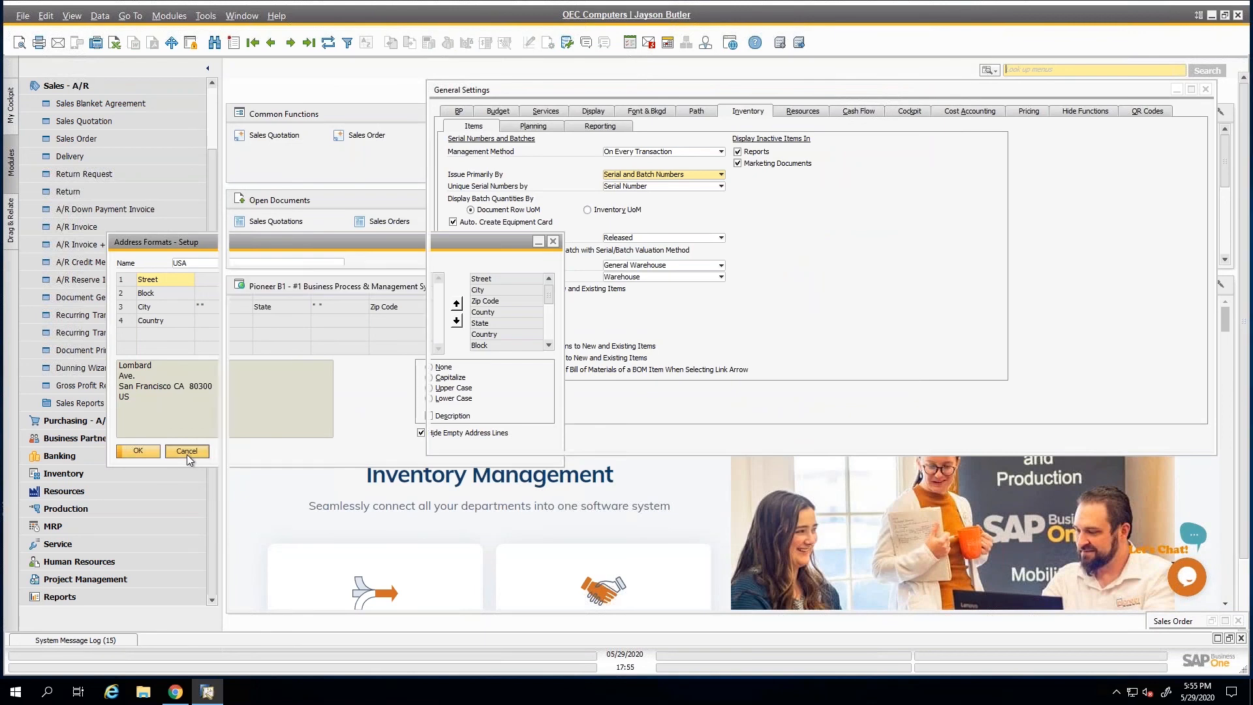
Open the Business Partner Master Data record of the vendor SMD Technologies.
{"action": "left_click", "coordinate": [80, 86]}
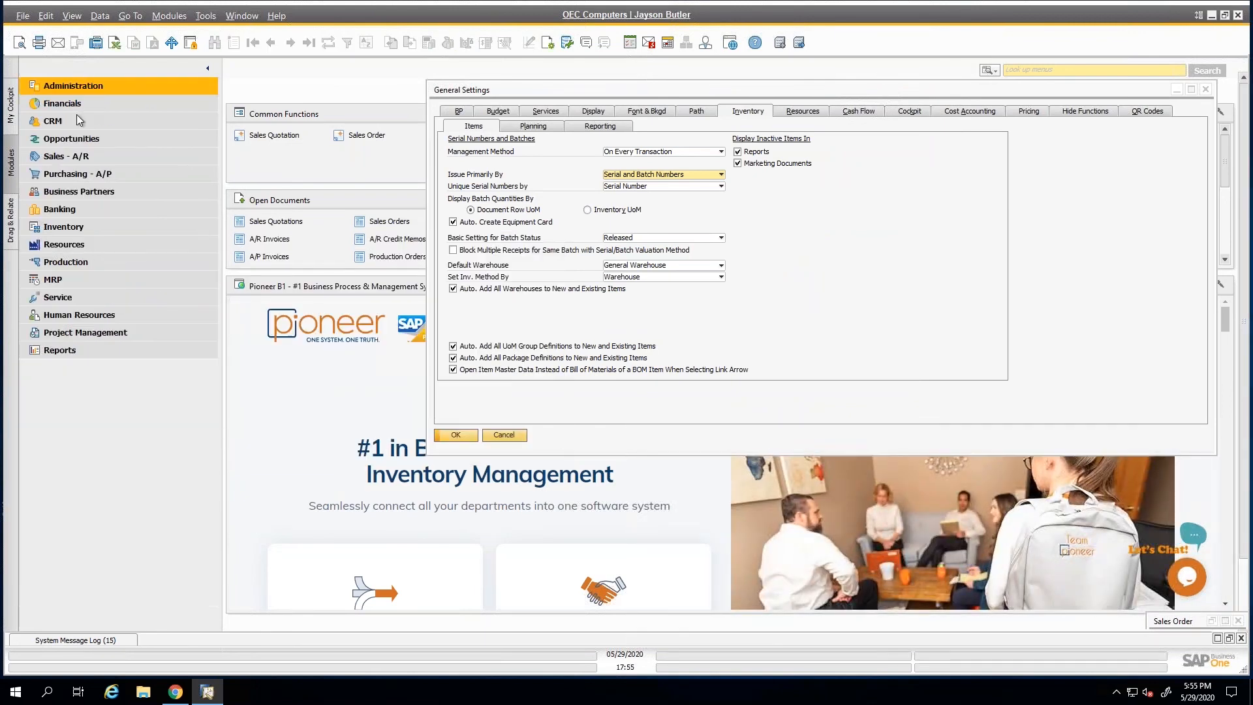
{"action": "left_click", "coordinate": [80, 194]}
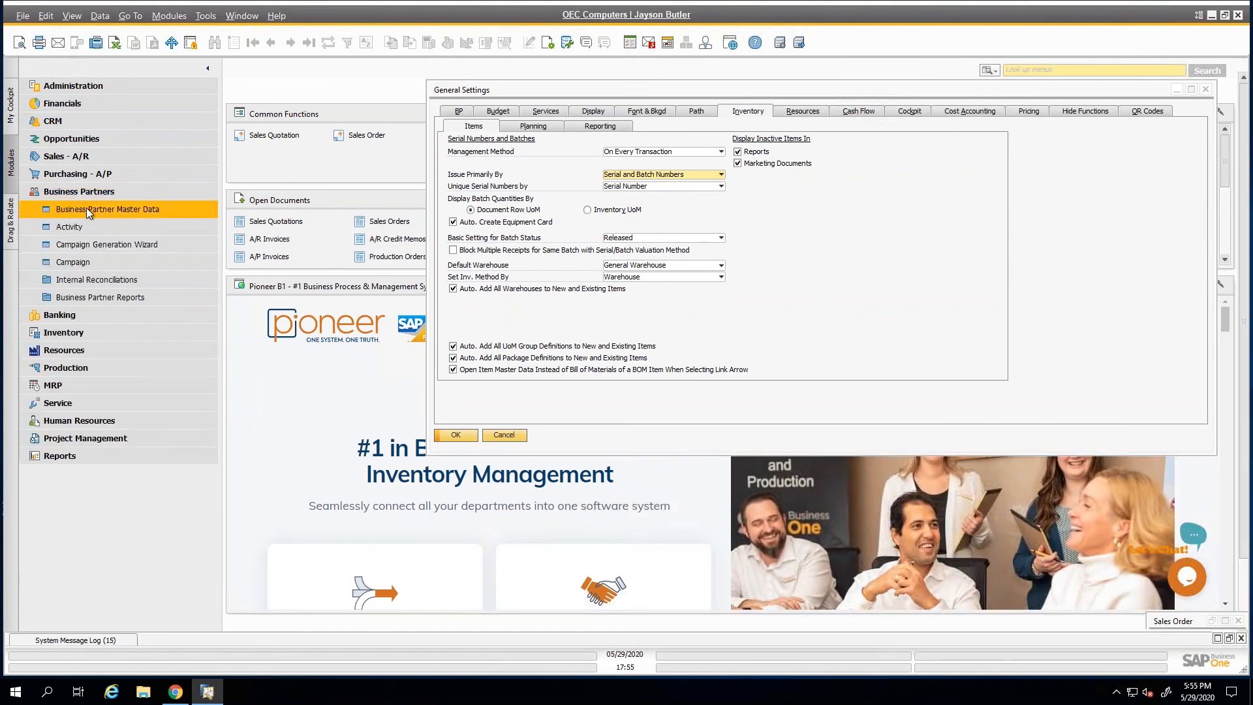
{"action": "left_click", "coordinate": [87, 208]}
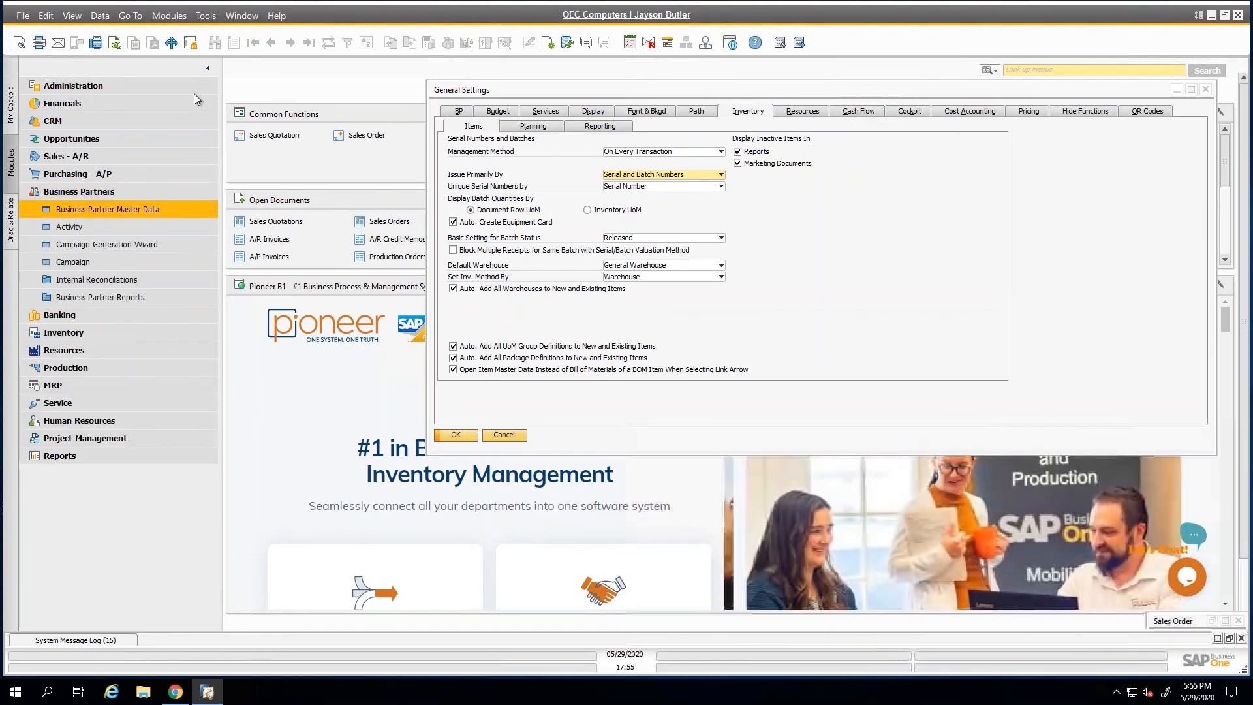
{"action": "left_click", "coordinate": [273, 43]}
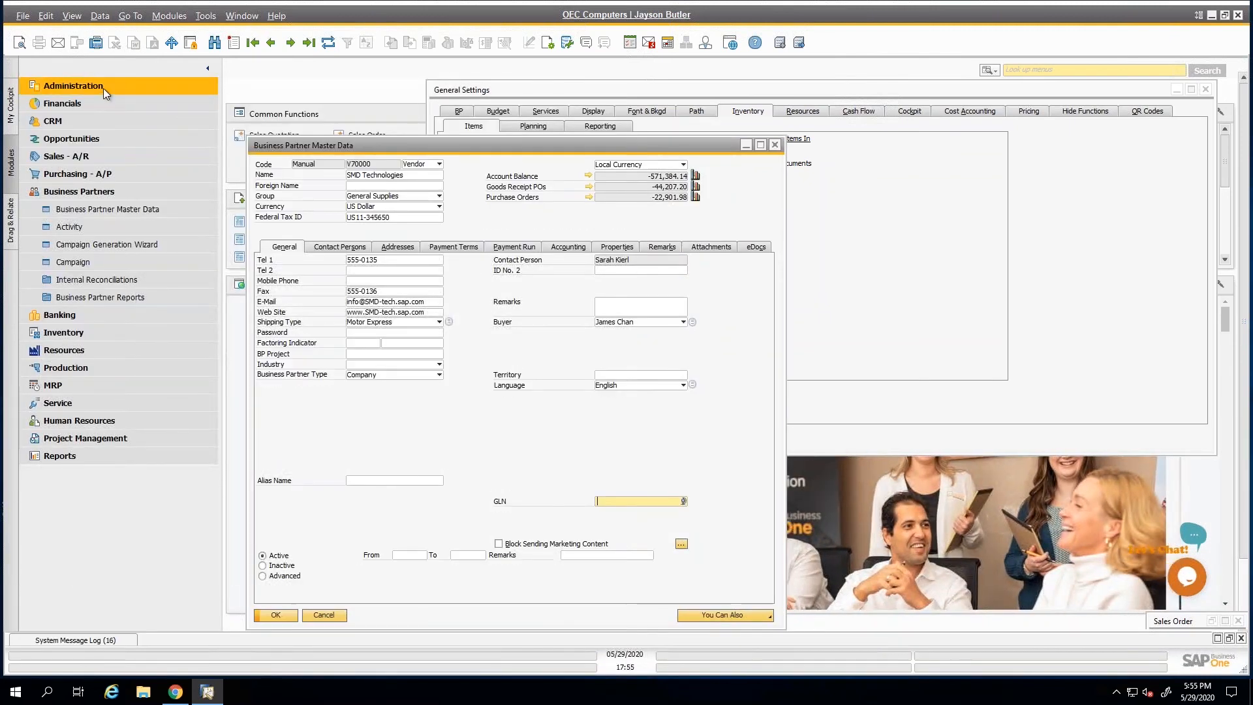
Open General Authorizations under the system initialization settings and select the sixth user in the user list.
{"action": "left_click", "coordinate": [103, 88]}
{"action": "left_click", "coordinate": [92, 158]}
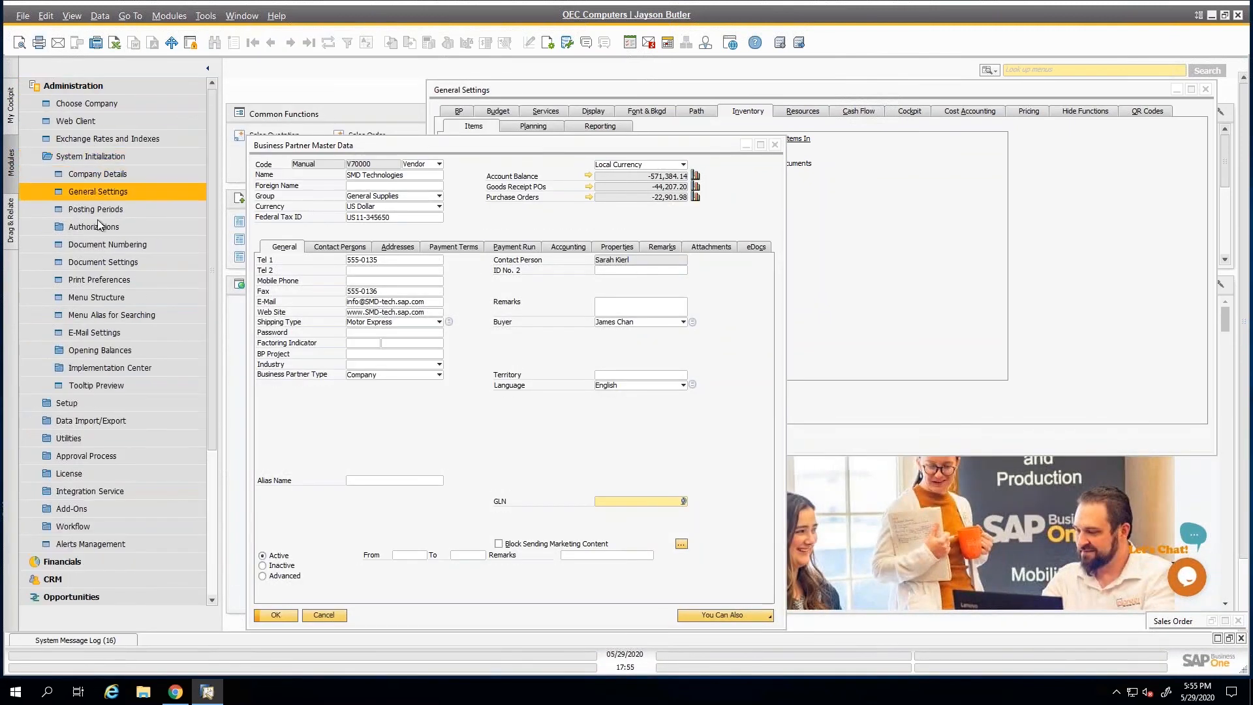
{"action": "left_click", "coordinate": [98, 228]}
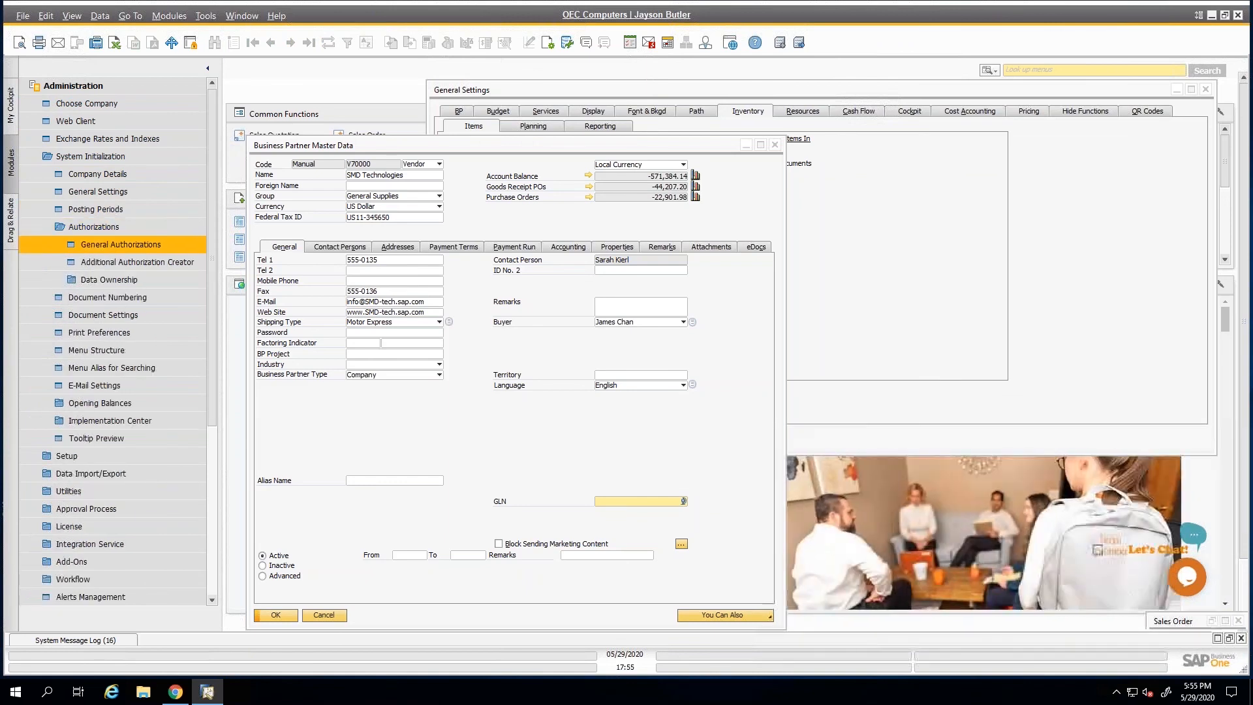
{"action": "left_click", "coordinate": [121, 244]}
{"action": "left_click", "coordinate": [380, 314]}
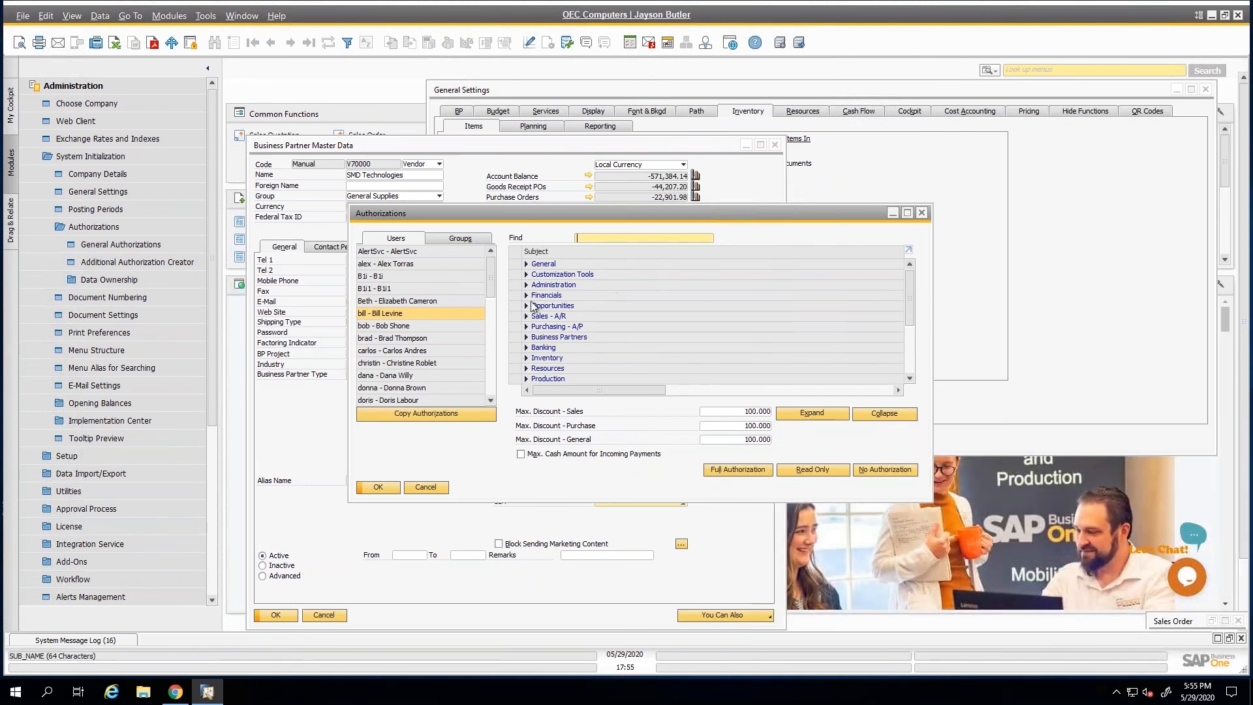
Expand the Business Partners subject and its Business Partner Master Data entry in the enlarged Authorizations window.
{"action": "left_click", "coordinate": [527, 337]}
{"action": "left_click_drag", "start_coordinate": [350, 208], "coordinate": [167, 58]}
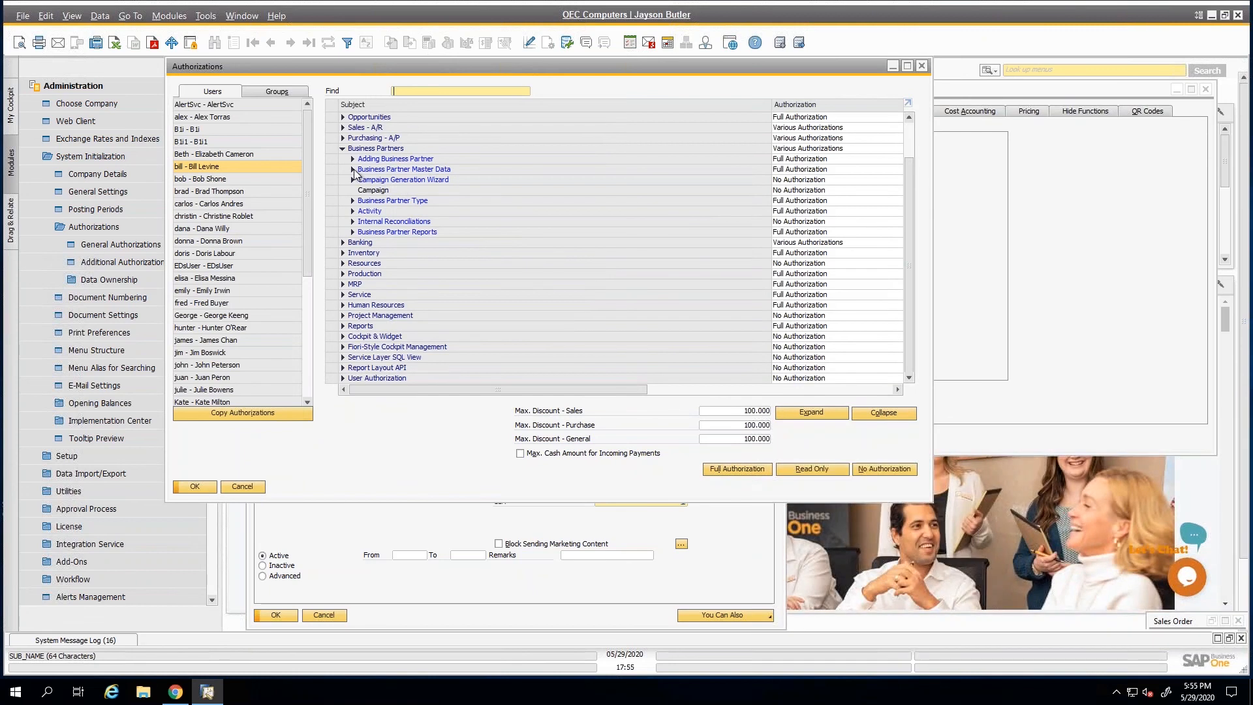
{"action": "left_click", "coordinate": [352, 169]}
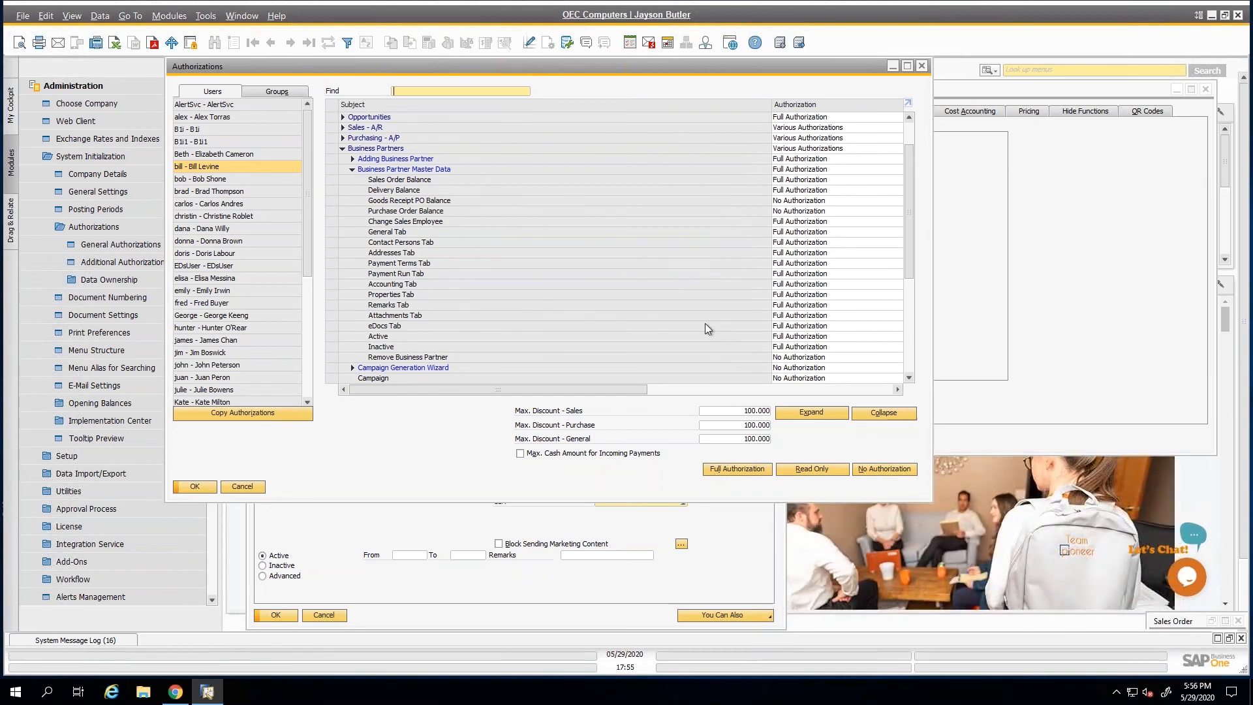
Look up the authorization options and the effective authorization details for the Contact Persons Tab.
{"action": "left_click", "coordinate": [817, 242]}
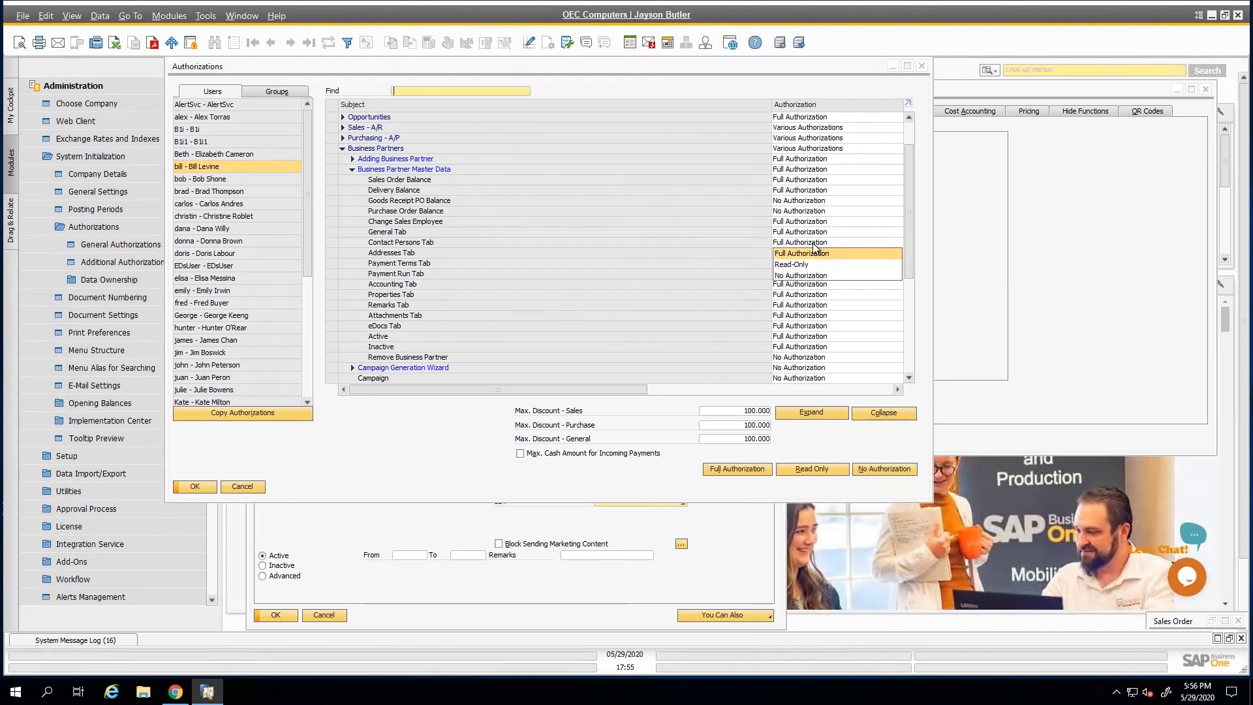
{"action": "left_click", "coordinate": [815, 253]}
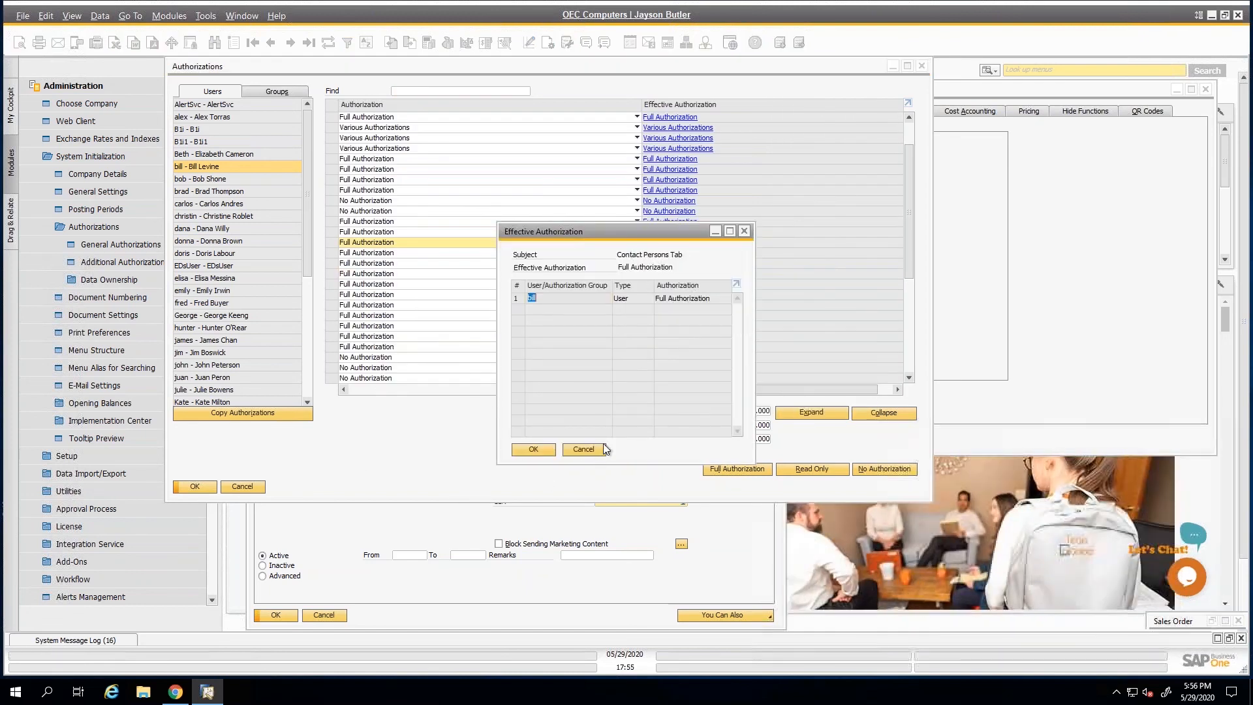
{"action": "left_click", "coordinate": [583, 449]}
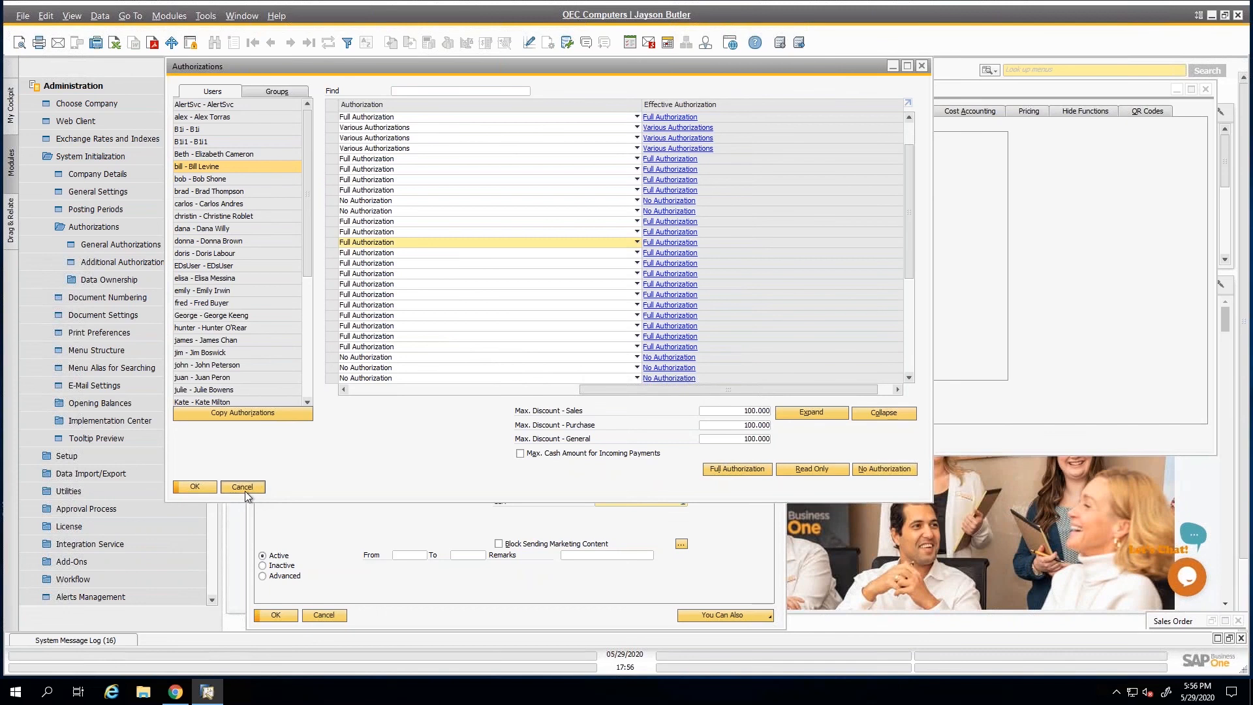
Close the Authorizations, Business Partner Master Data and General Settings windows without saving.
{"action": "left_click", "coordinate": [244, 490]}
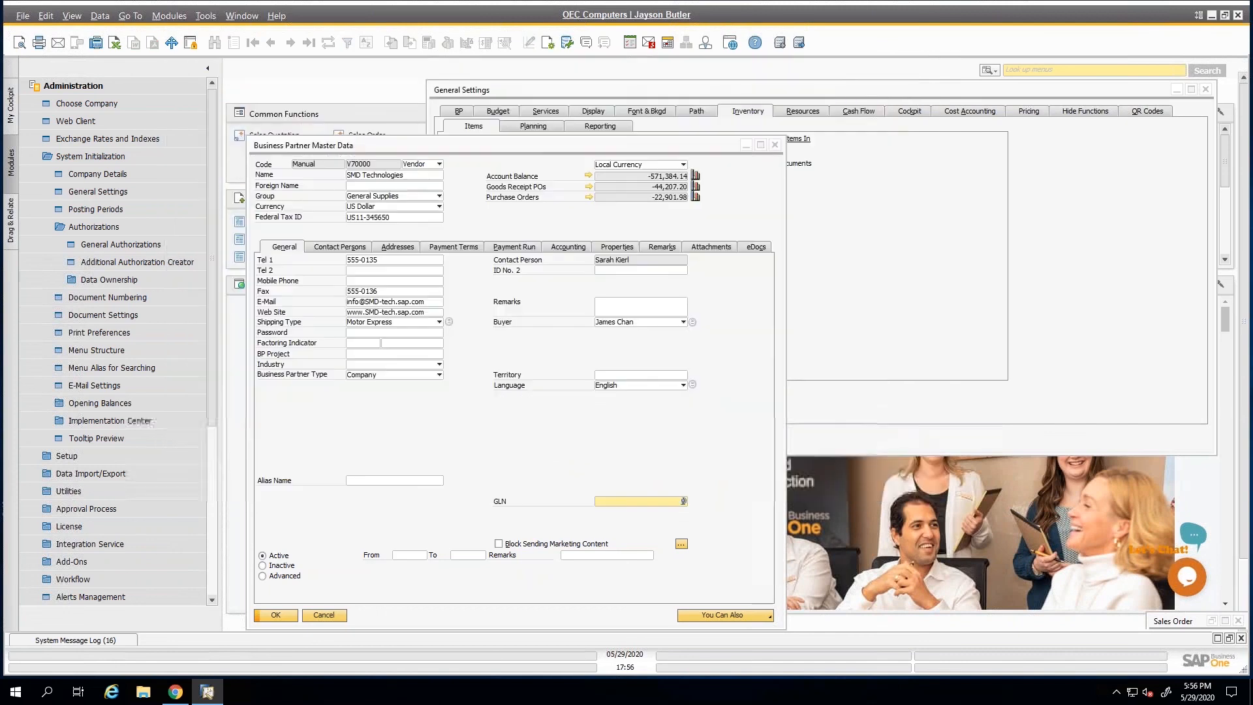
{"action": "left_click", "coordinate": [323, 615]}
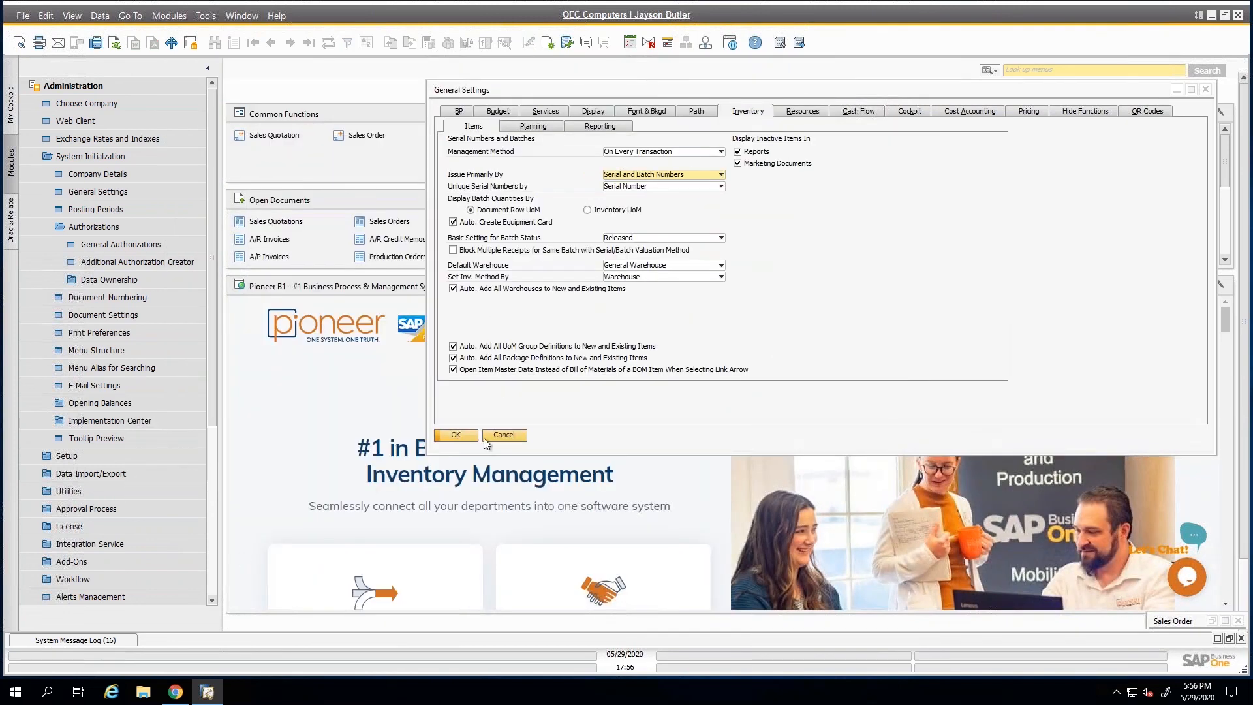
{"action": "left_click", "coordinate": [504, 436]}
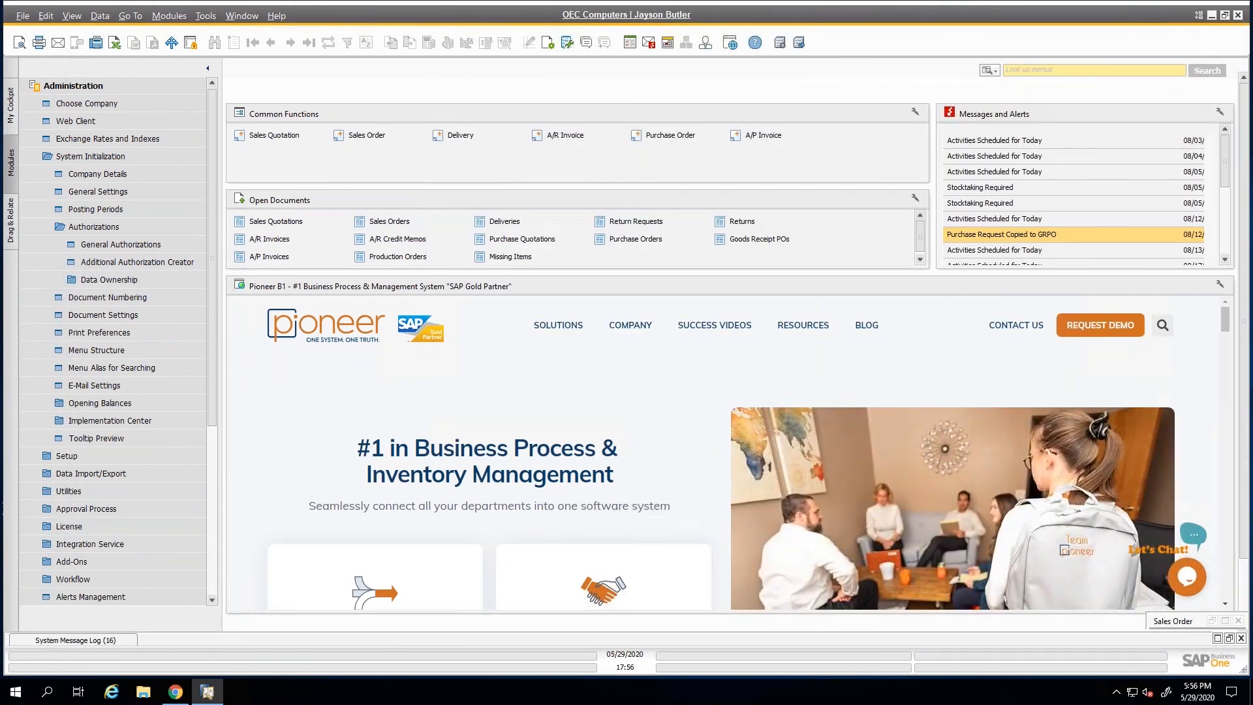
Run the Forward Batches and Serials Trace Report for batch numbers B1-00001 to B1-00019.
{"action": "left_click", "coordinate": [81, 89]}
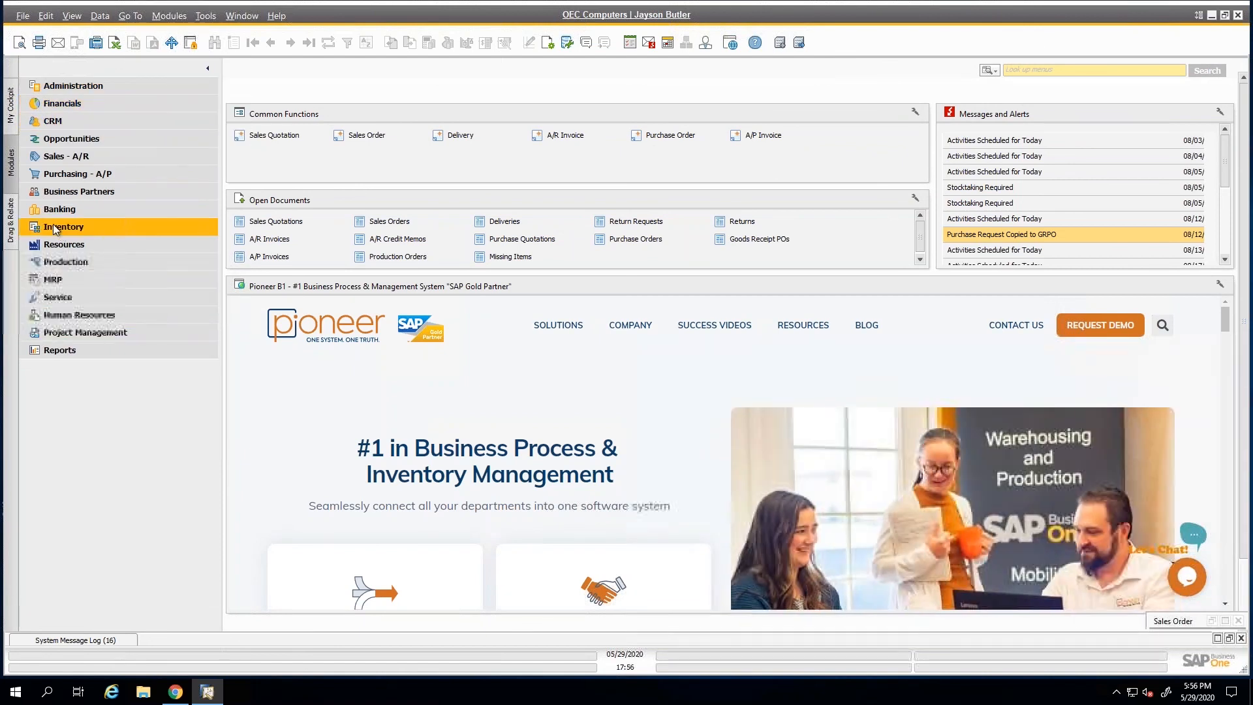
{"action": "left_click", "coordinate": [52, 226]}
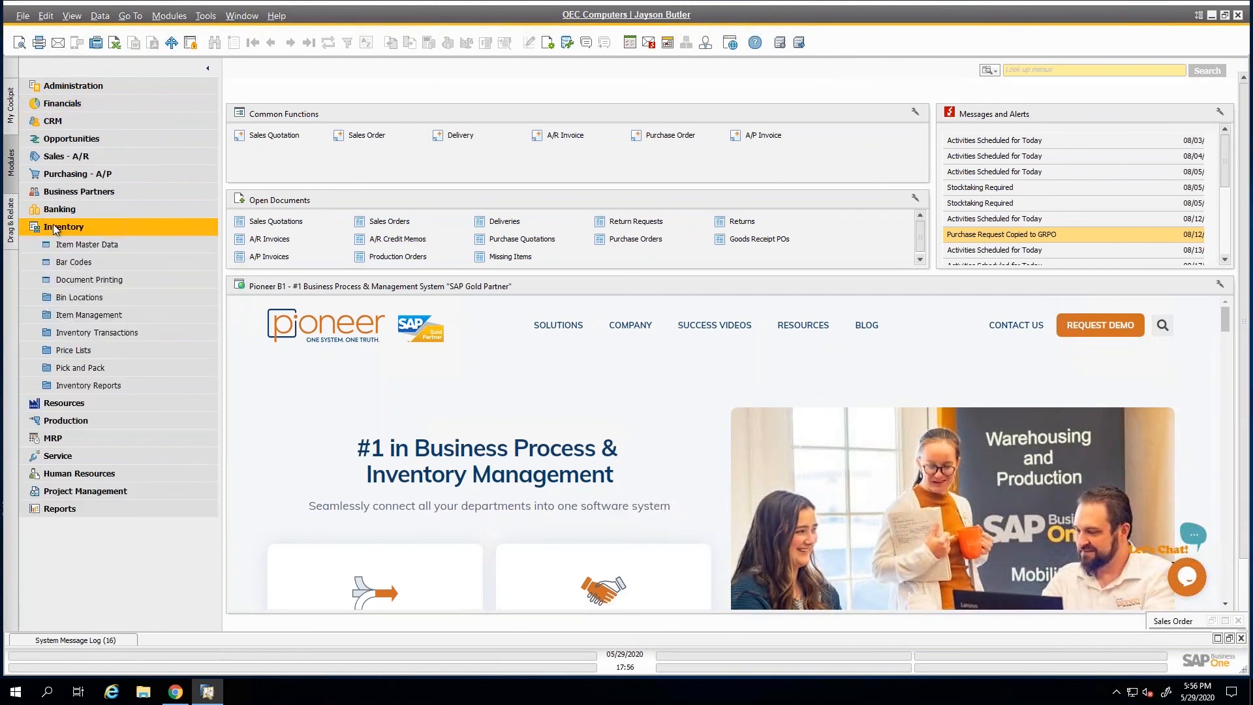
{"action": "left_click", "coordinate": [84, 386]}
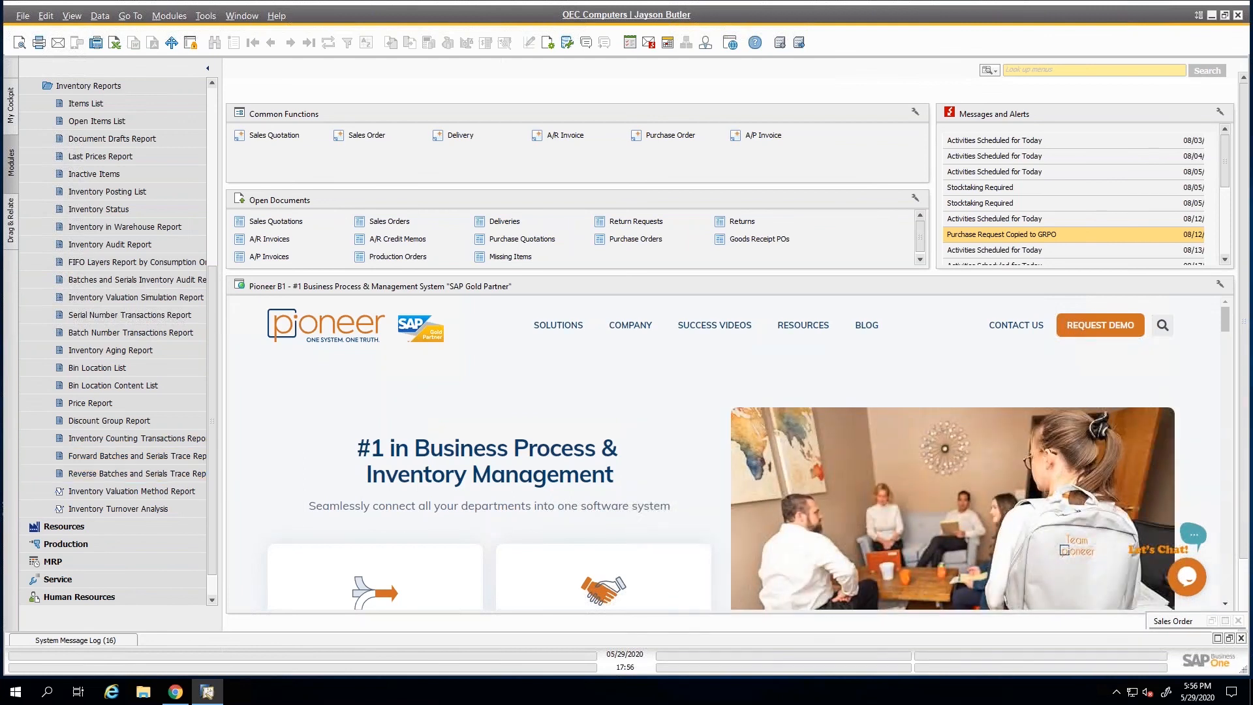
{"action": "left_click", "coordinate": [131, 455]}
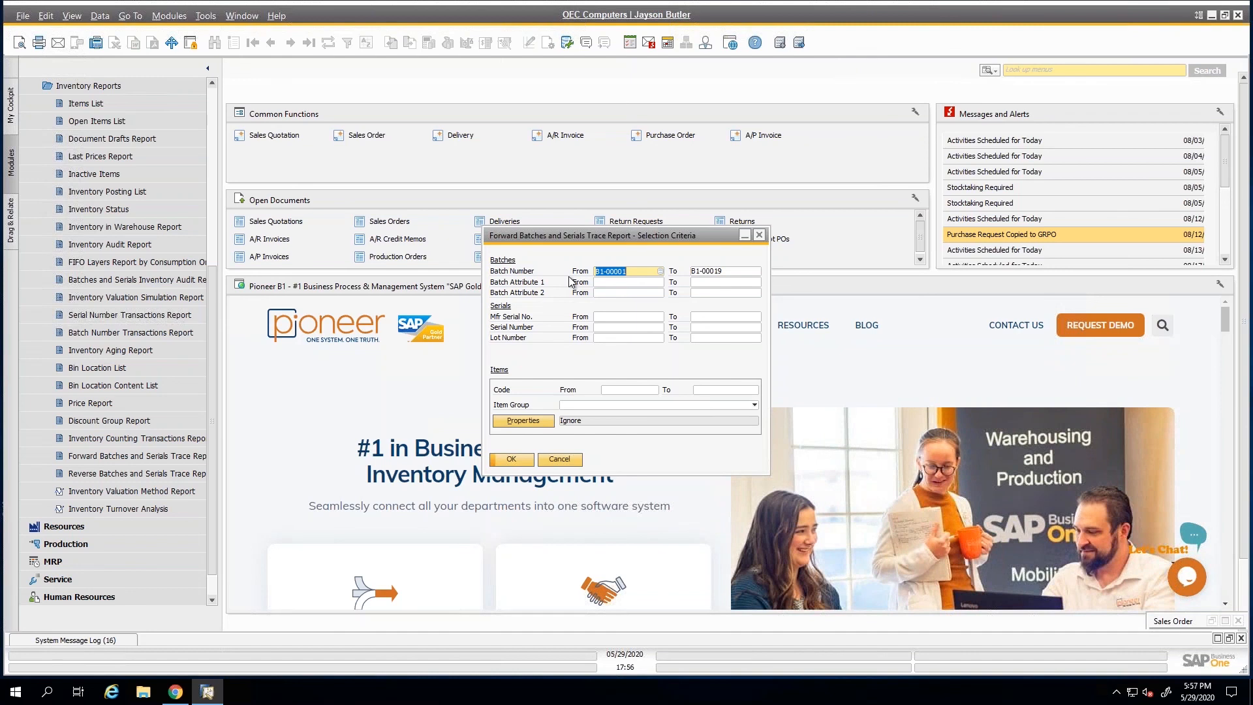
{"action": "left_click", "coordinate": [512, 460]}
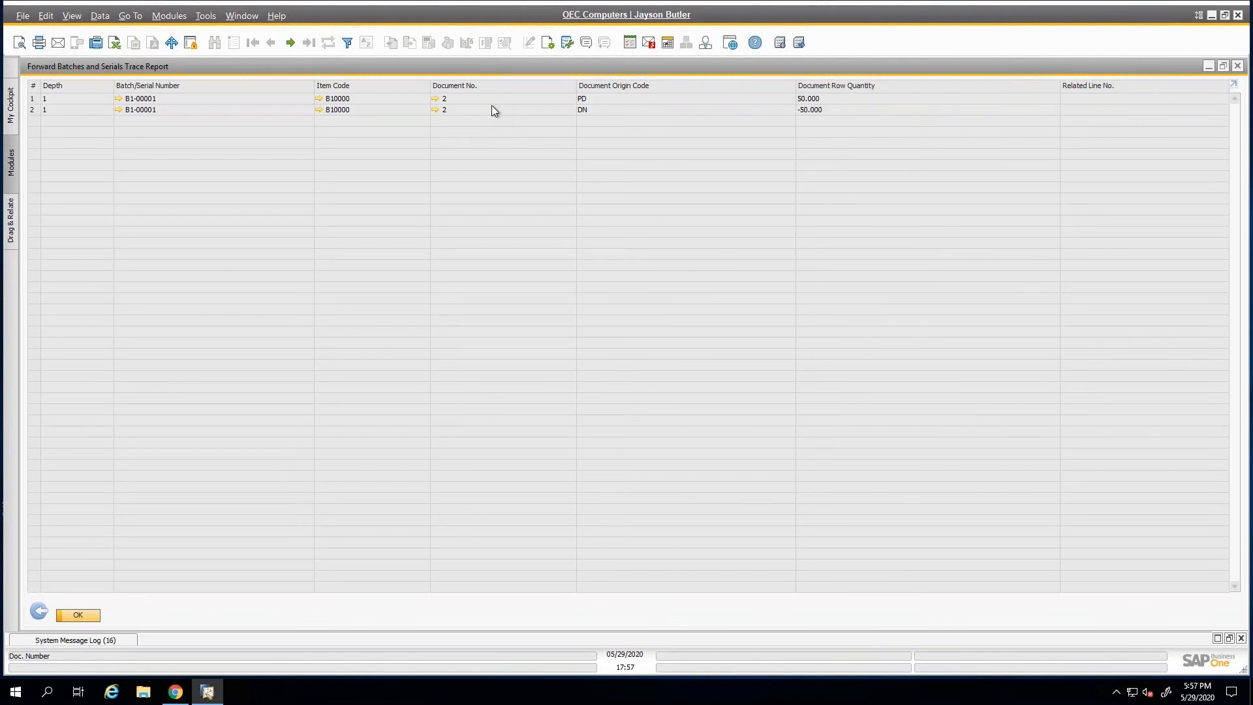
Review the columns available in the trace report's form settings, and return from the report to its selection criteria.
{"action": "left_click", "coordinate": [566, 43]}
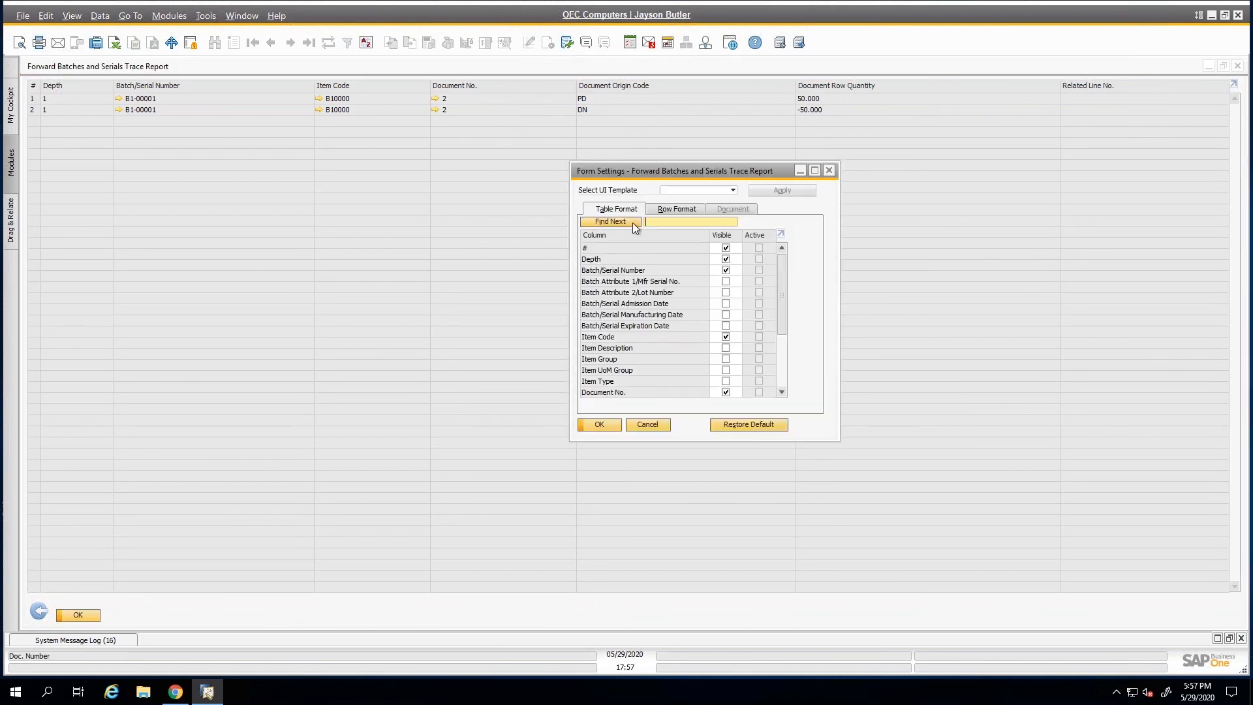
{"action": "scroll", "coordinate": [640, 369], "scroll_direction": "down", "scroll_amount": 3}
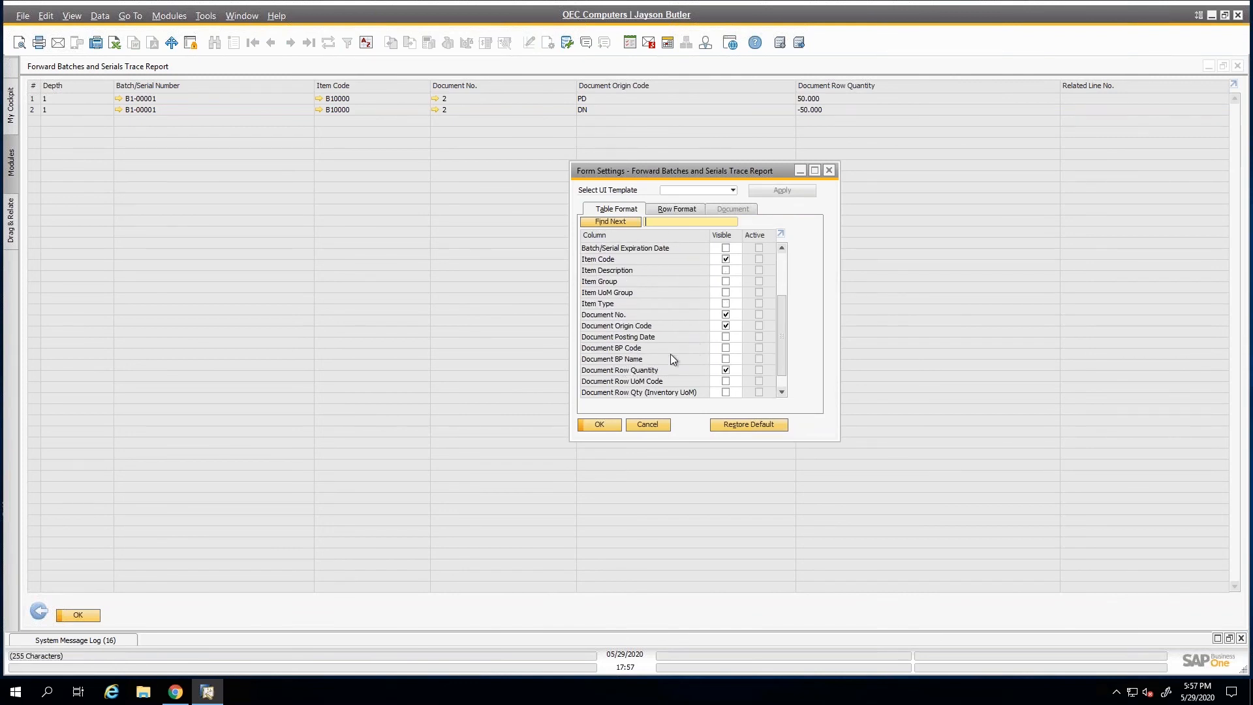
{"action": "left_click", "coordinate": [611, 426]}
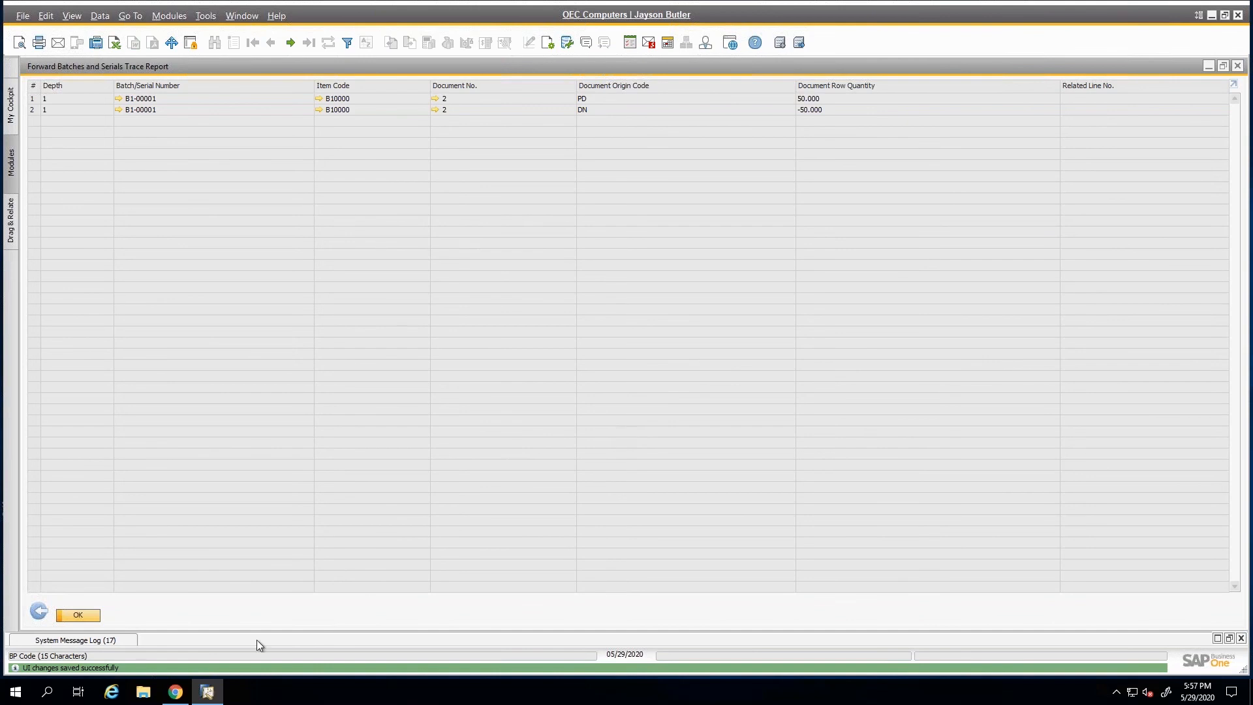
{"action": "left_click", "coordinate": [38, 611]}
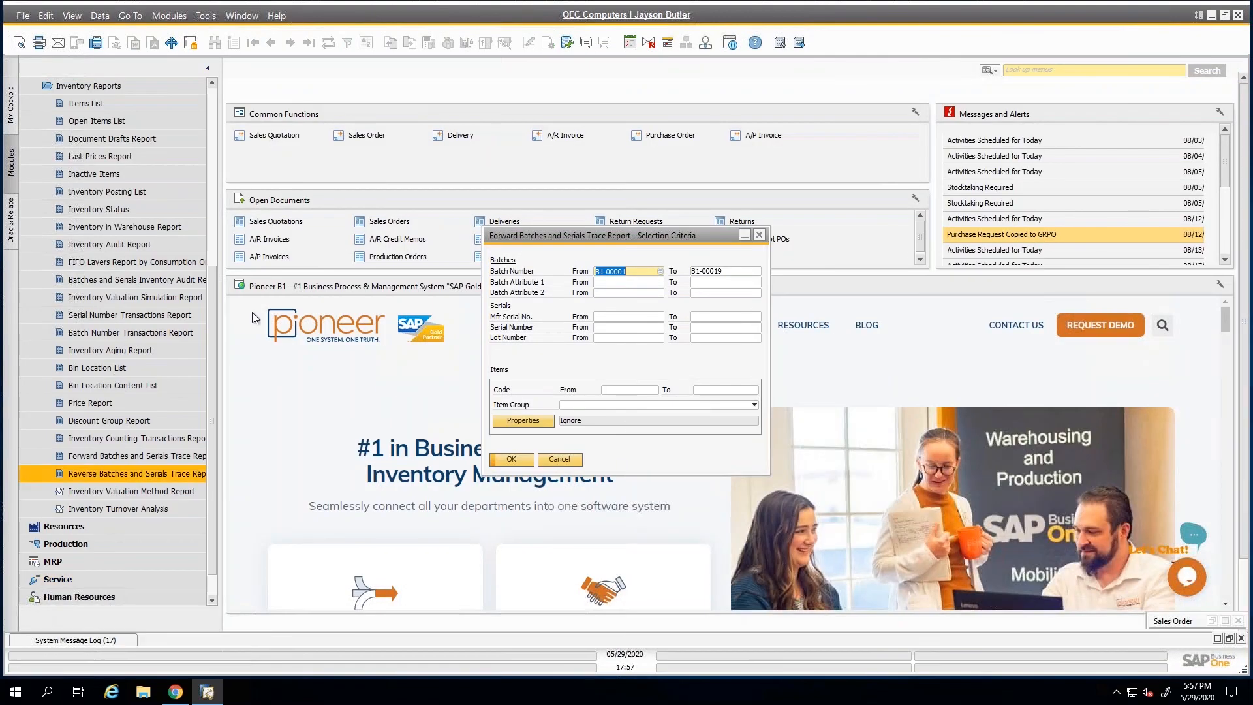
Run the FIFO Layers Report by Consumption Order with A00001-FIFO as both the first and last item code.
{"action": "double_click", "coordinate": [93, 261]}
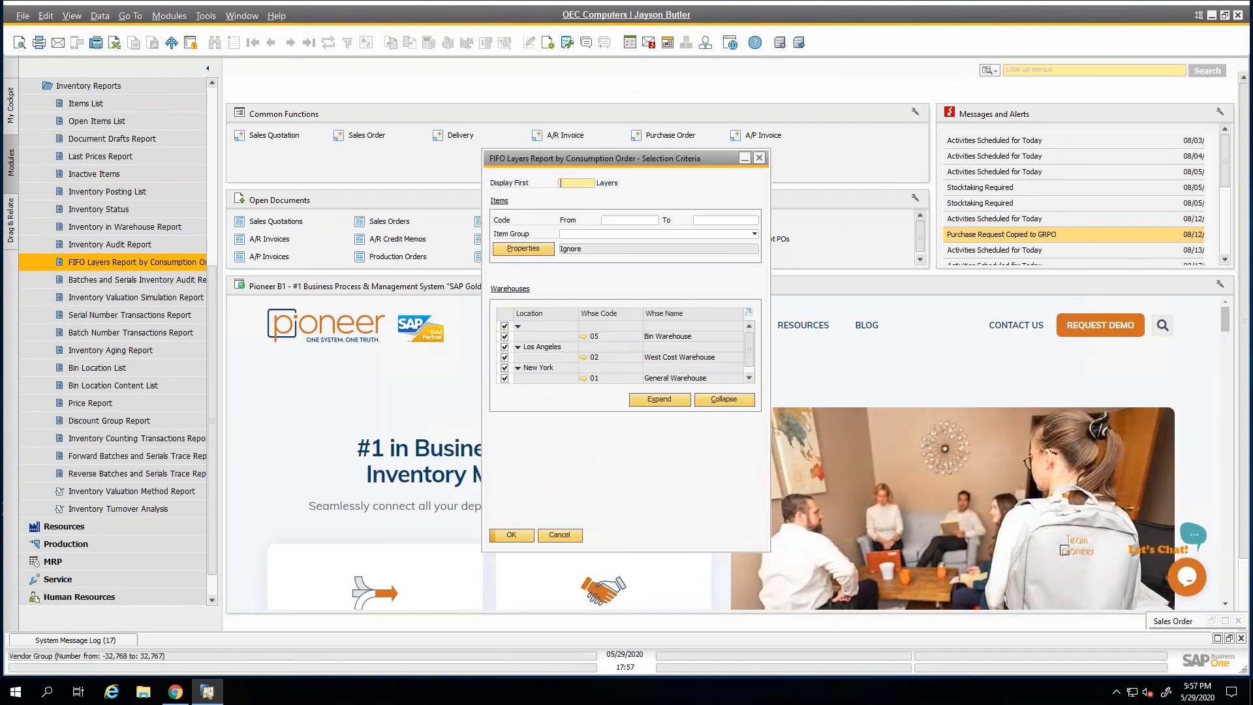
{"action": "left_click", "coordinate": [608, 221]}
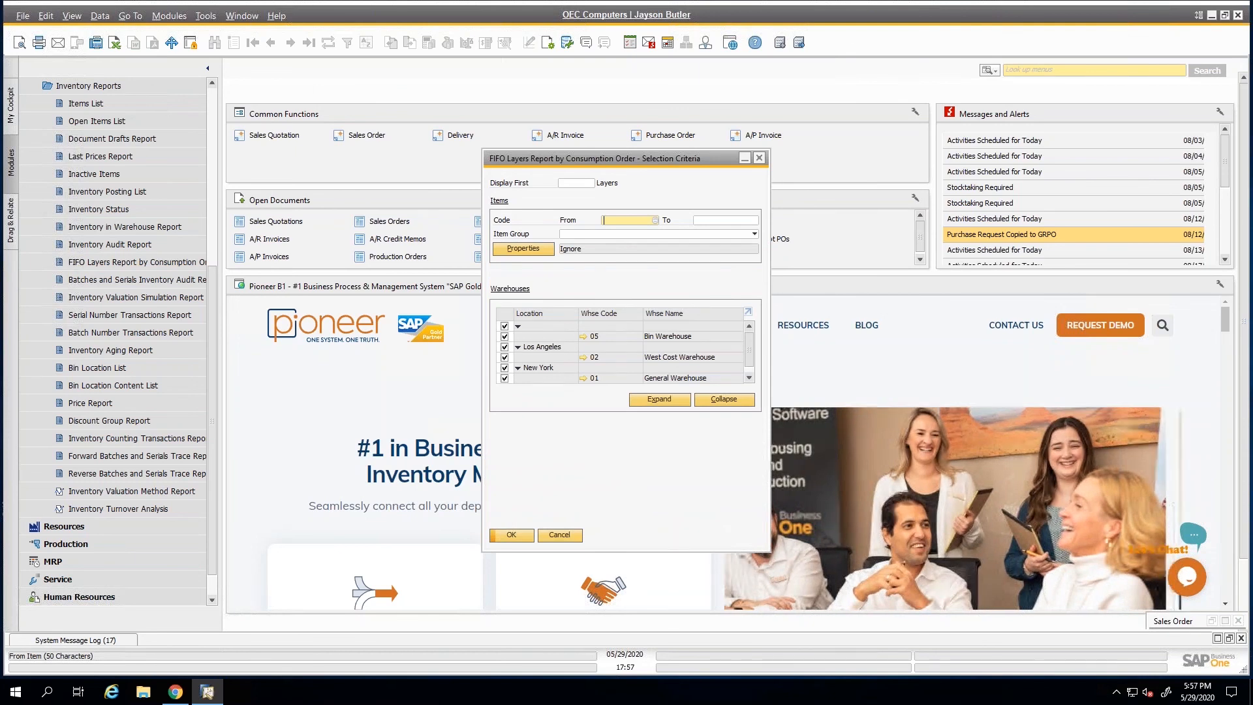
{"action": "key", "text": "Tab"}
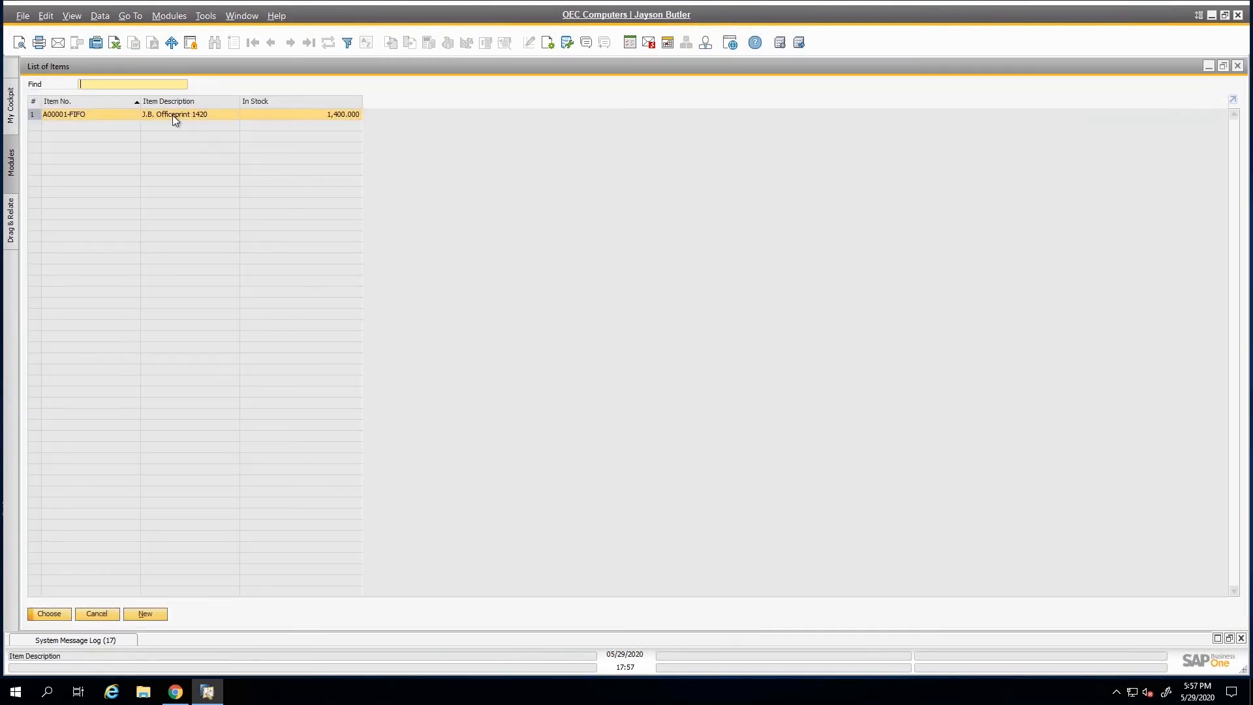
{"action": "double_click", "coordinate": [175, 116]}
{"action": "left_click", "coordinate": [718, 220]}
{"action": "key", "text": "Tab"}
{"action": "double_click", "coordinate": [127, 115]}
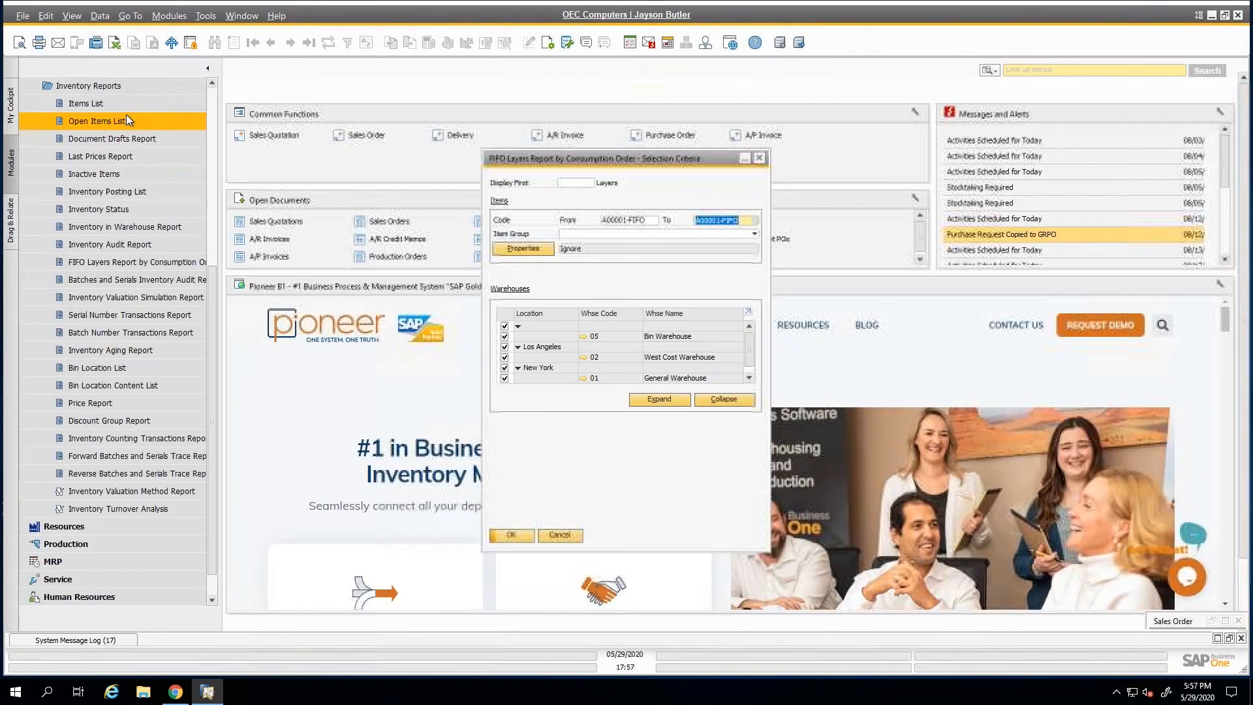
{"action": "left_click", "coordinate": [513, 534]}
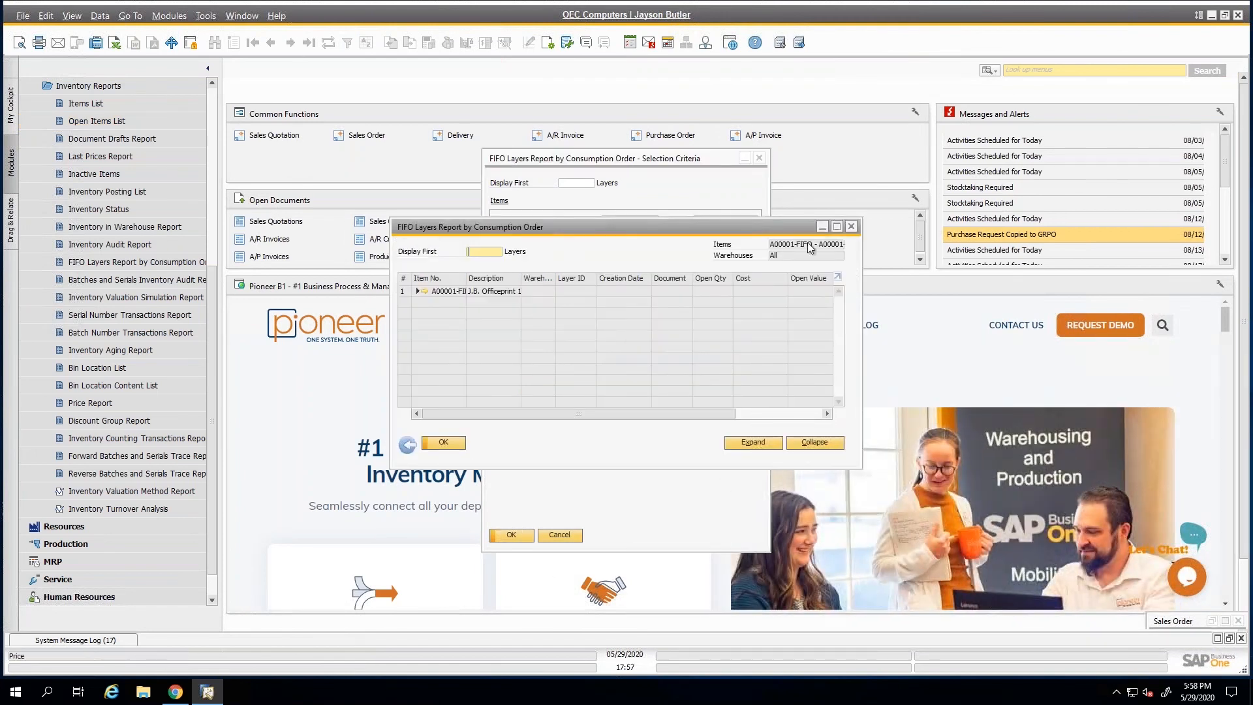
Maximize the FIFO report and expand all its layers, and close it along with the trace report's selection criteria.
{"action": "left_click", "coordinate": [836, 226]}
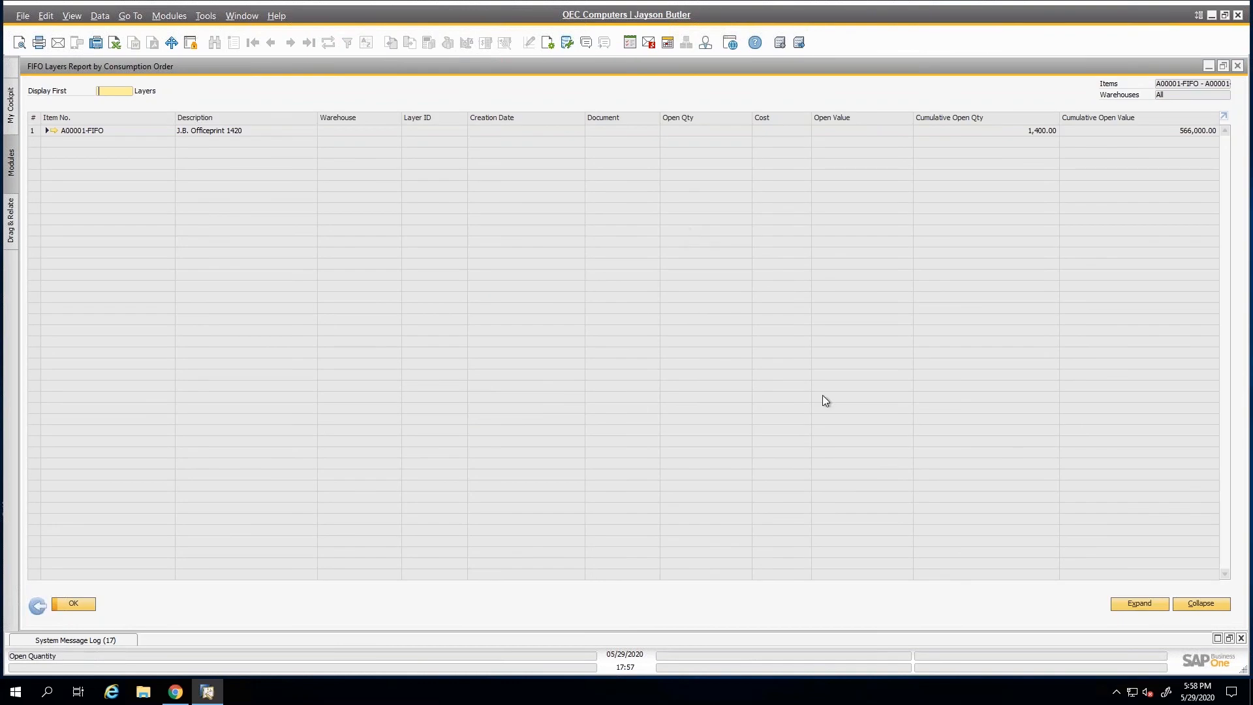
{"action": "left_click", "coordinate": [1147, 608]}
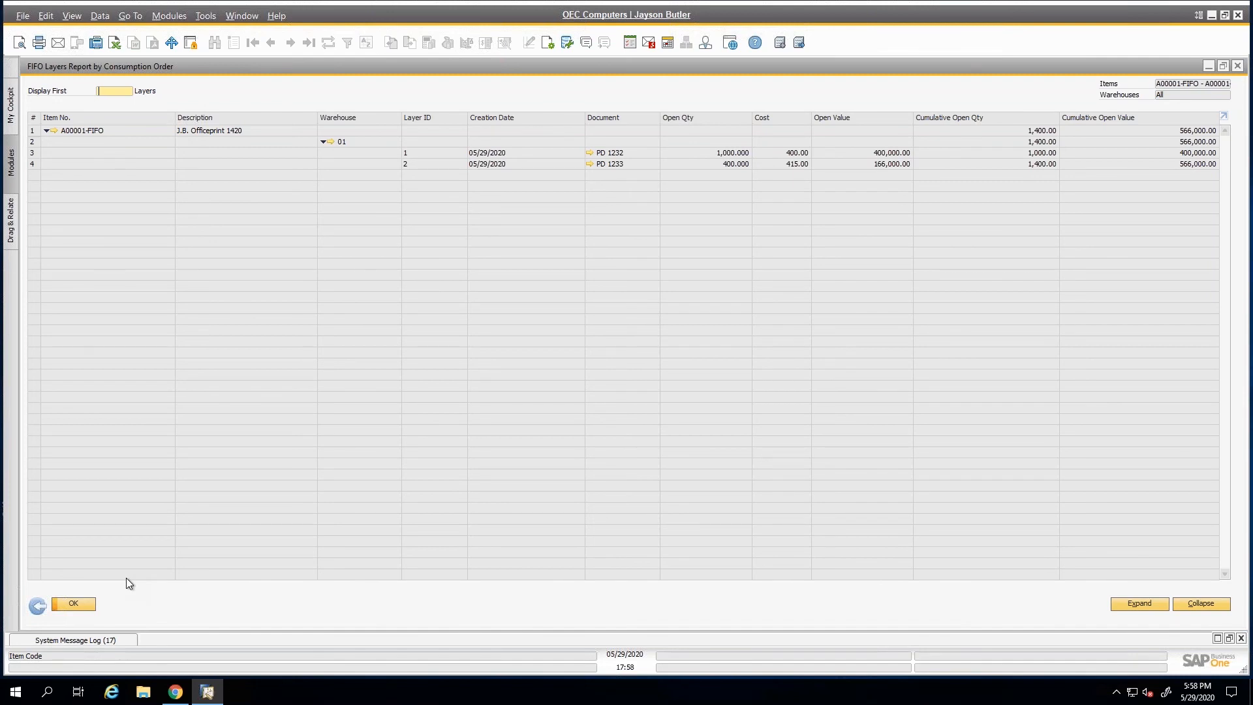
{"action": "left_click", "coordinate": [76, 603]}
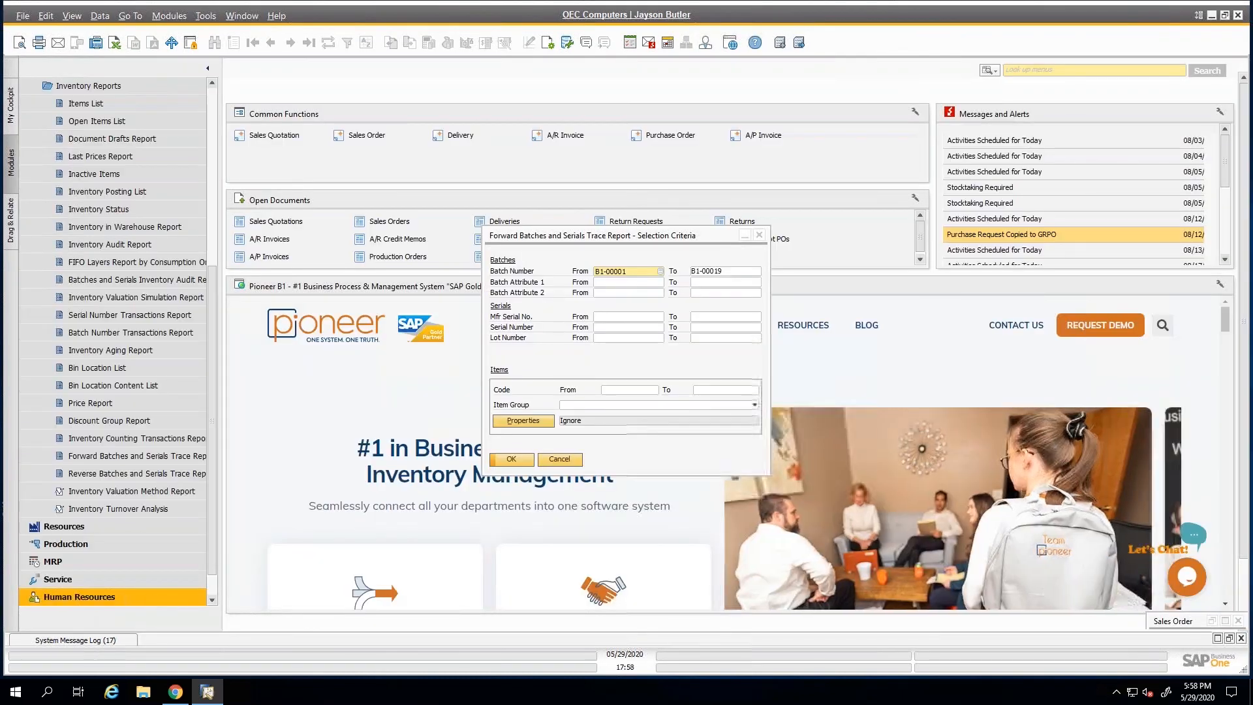
{"action": "left_click", "coordinate": [558, 460]}
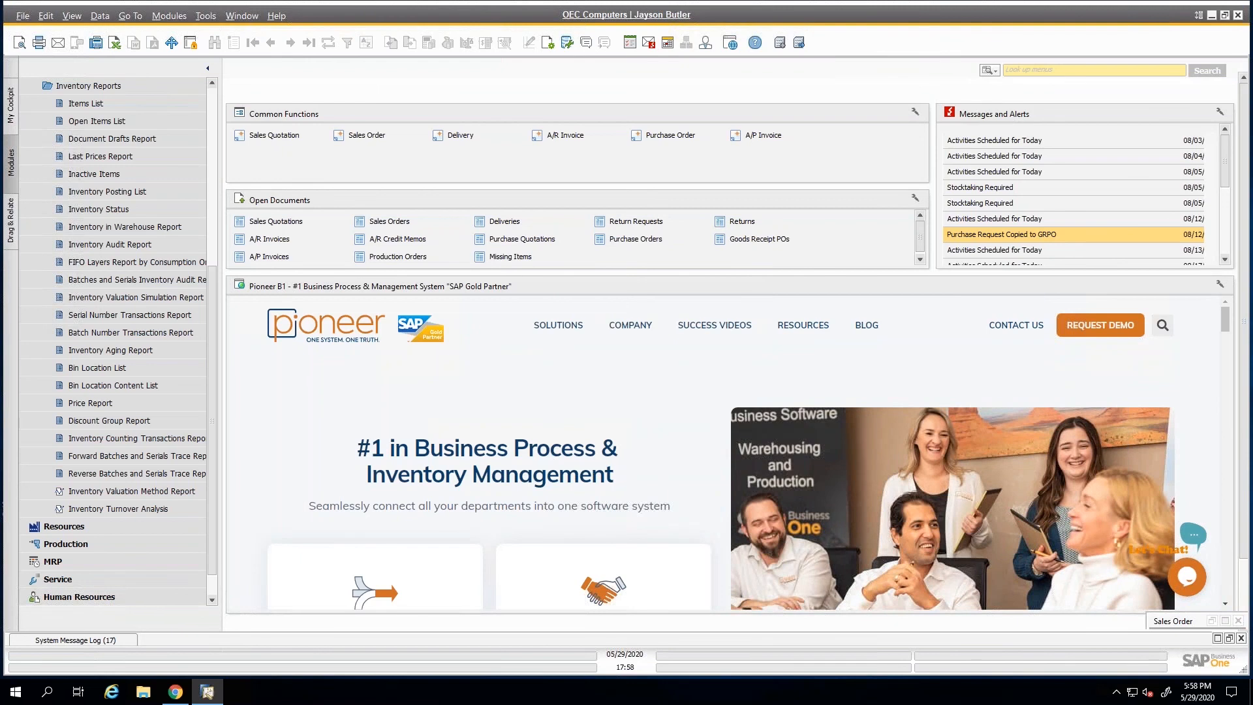
Collapse the Inventory module and minimize the remote desktop session to return to the presentation.
{"action": "left_click", "coordinate": [209, 135]}
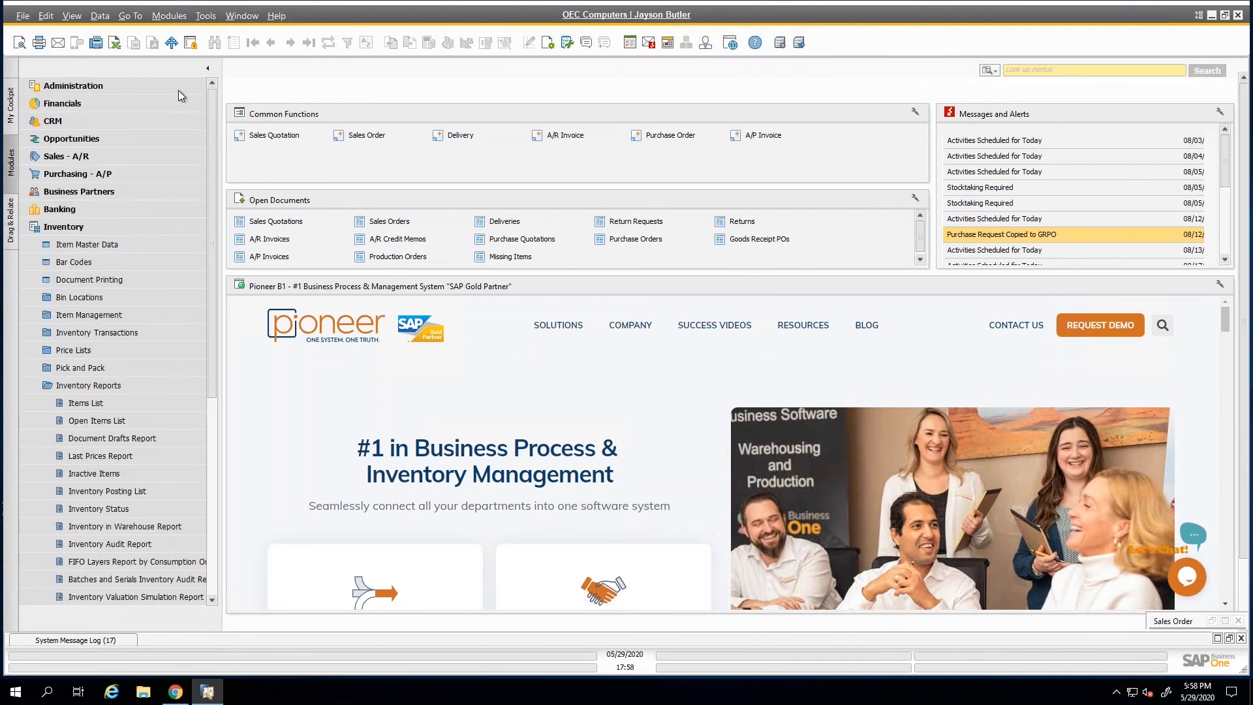
{"action": "left_click", "coordinate": [120, 233]}
{"action": "mouse_move", "coordinate": [520, 2]}
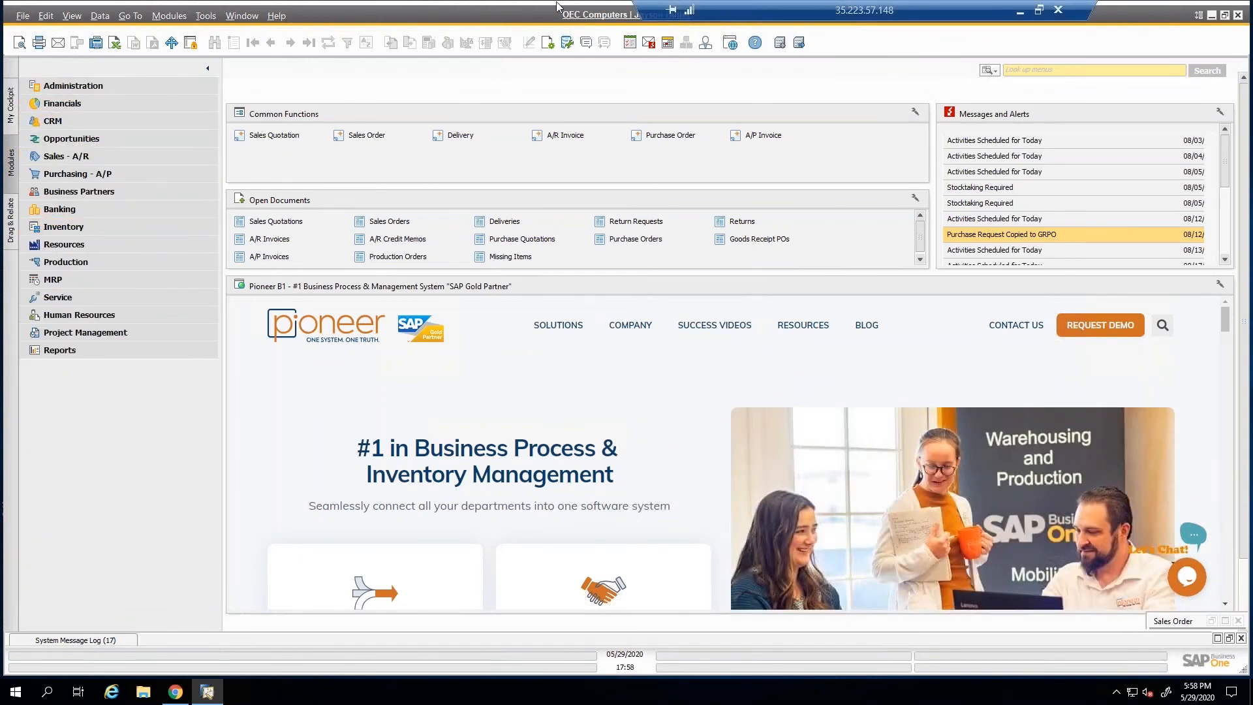
{"action": "left_click", "coordinate": [1022, 16]}
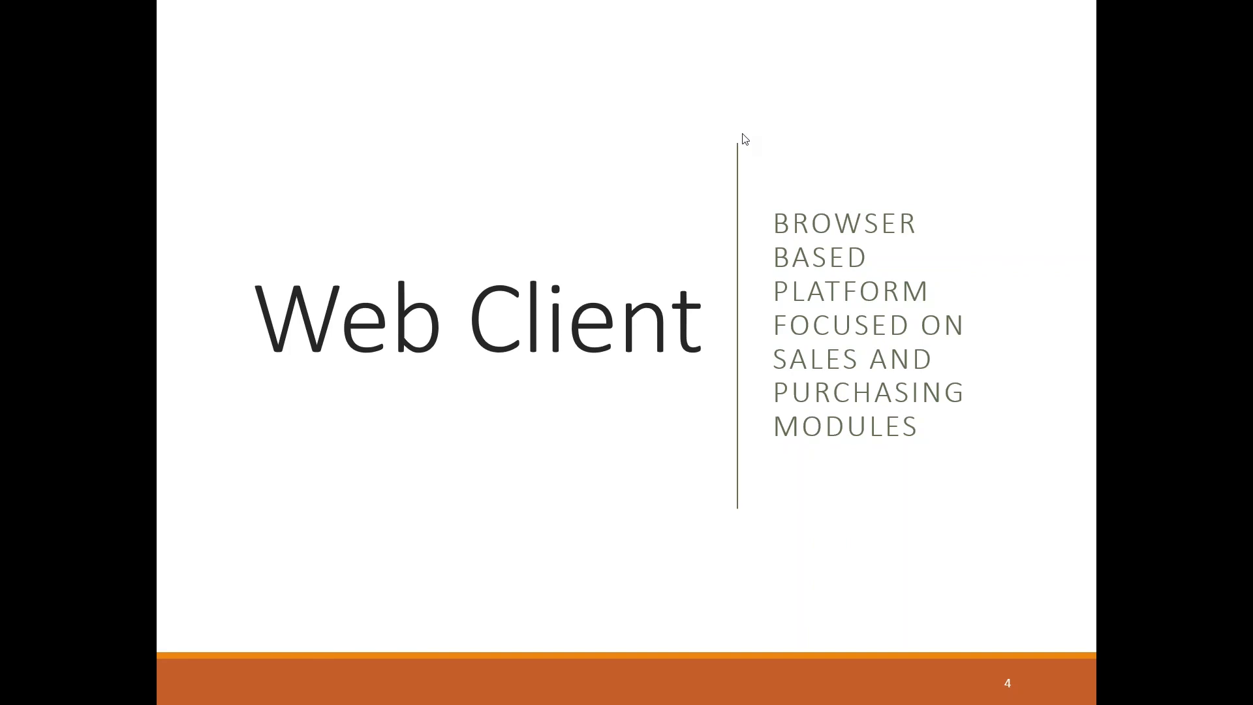
{"action": "key", "text": "Right"}
{"action": "key", "text": "Right"}
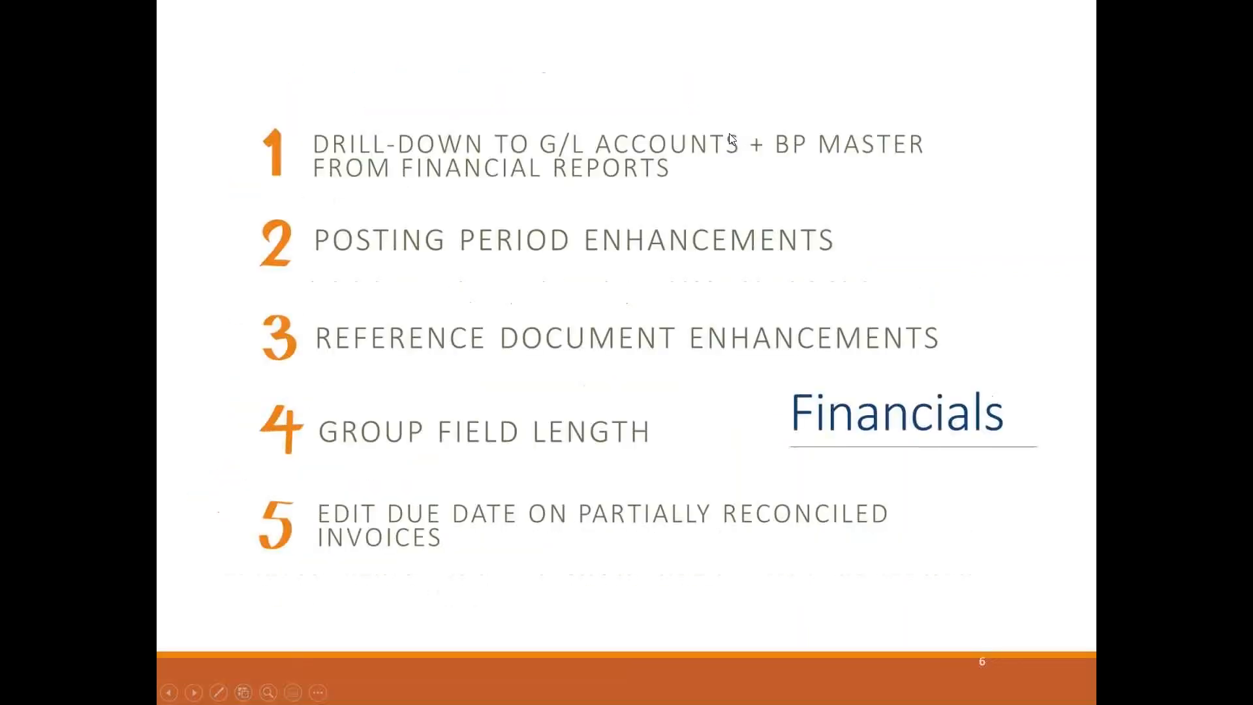
{"action": "key", "text": "Left"}
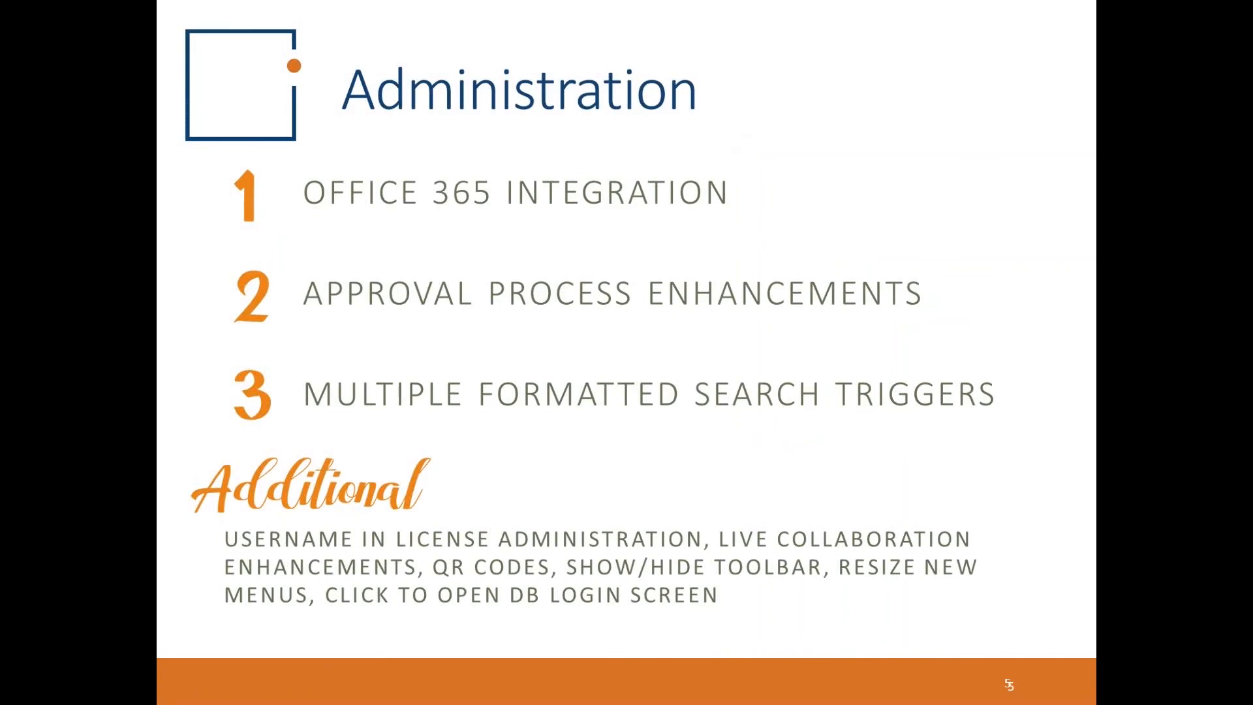